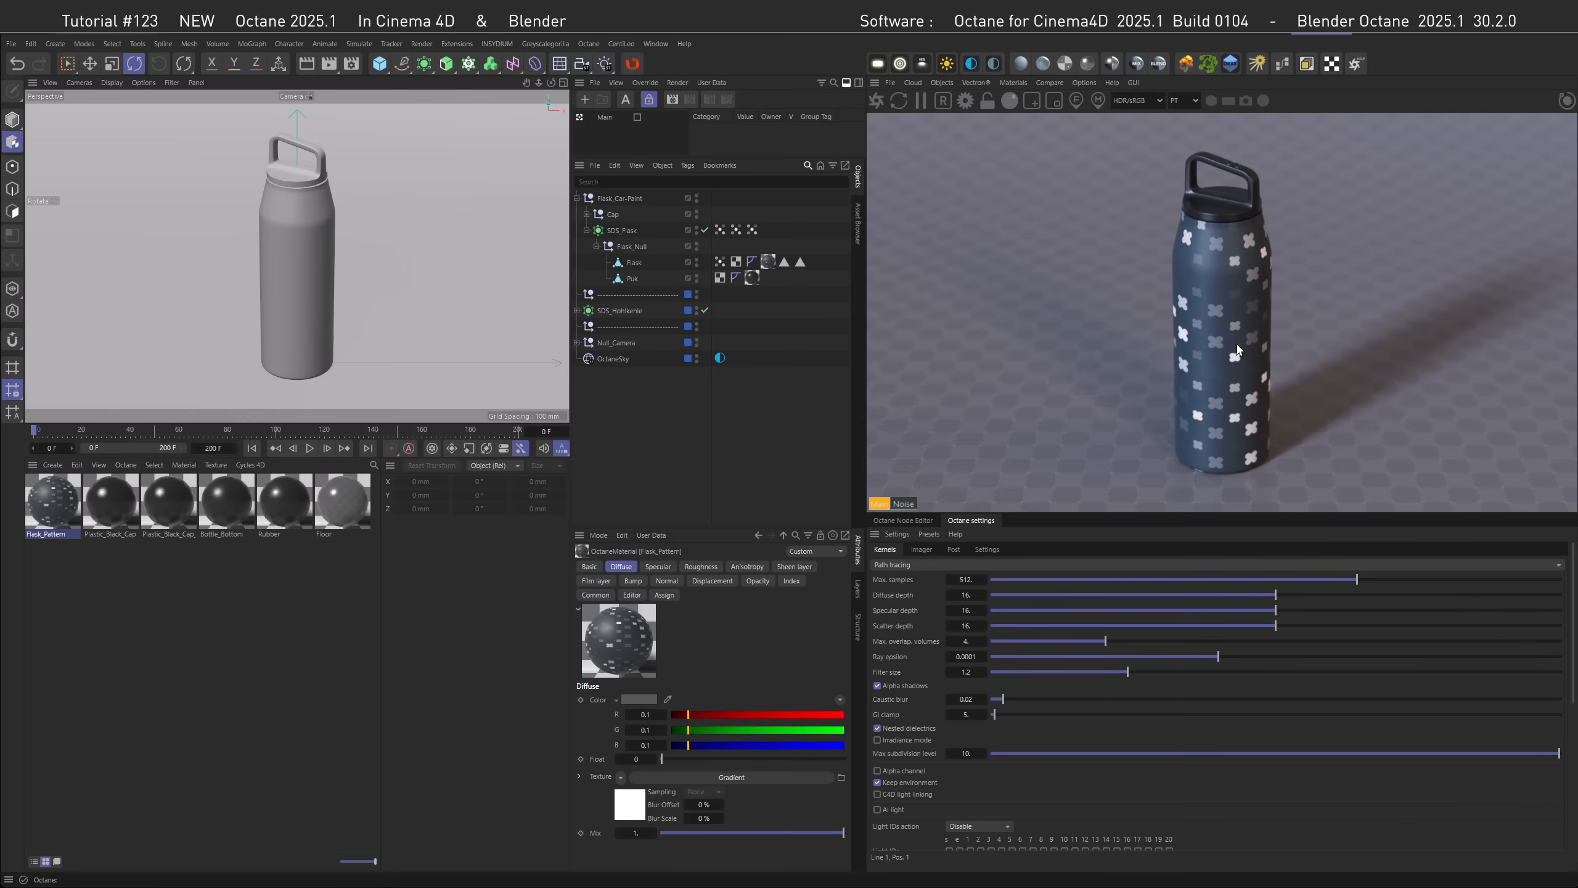
- Show the Flask_Pattern material's node graph, then create an Octane Decal object with one added texture input
click(918, 524)
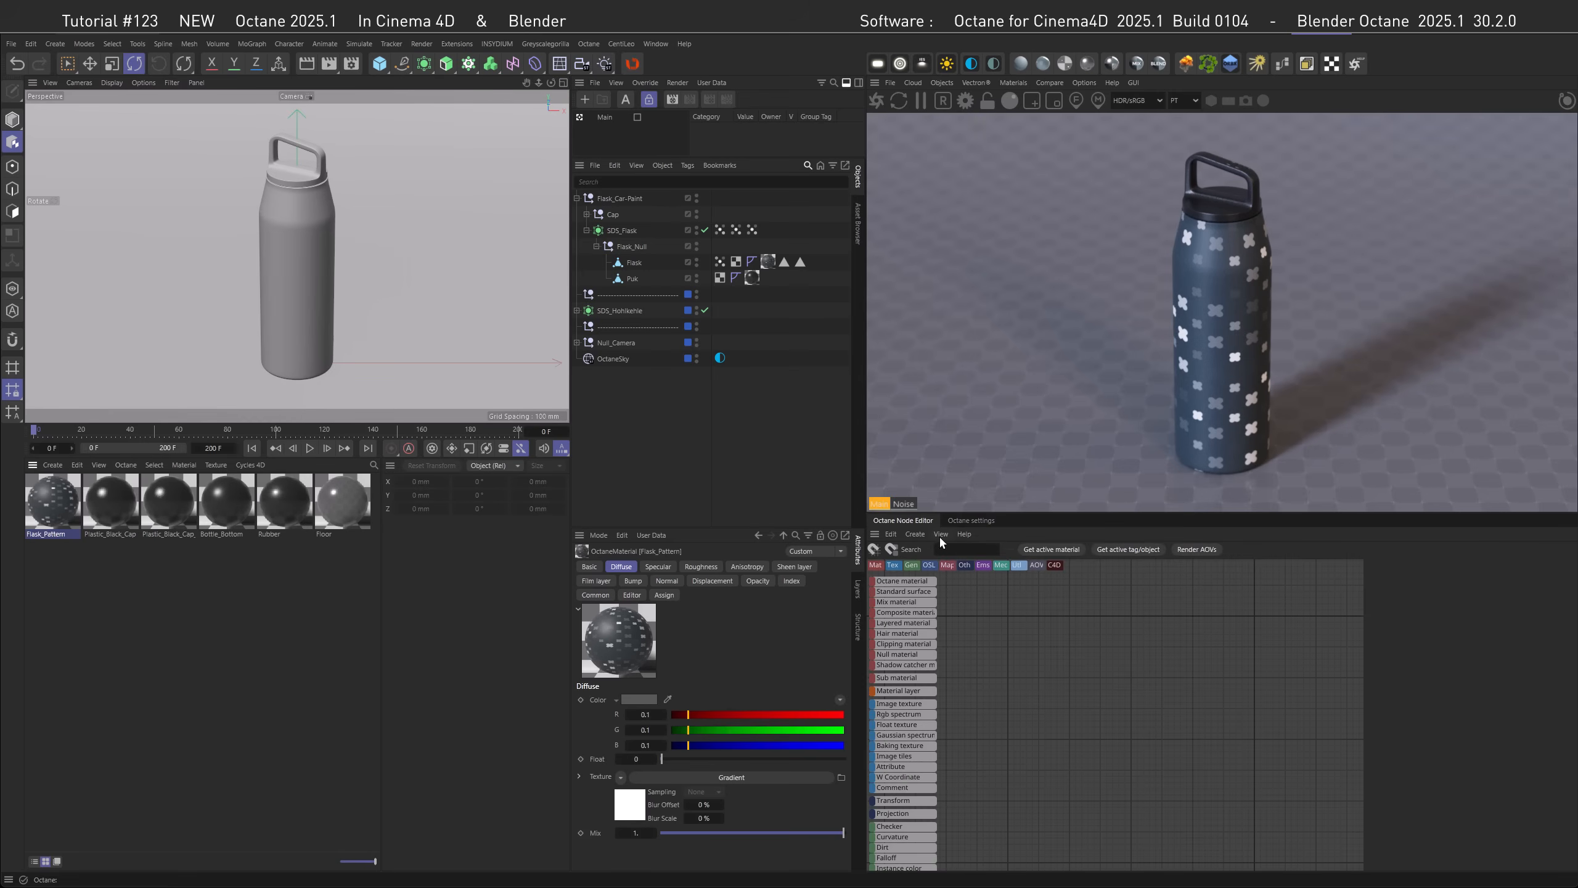
click(1040, 551)
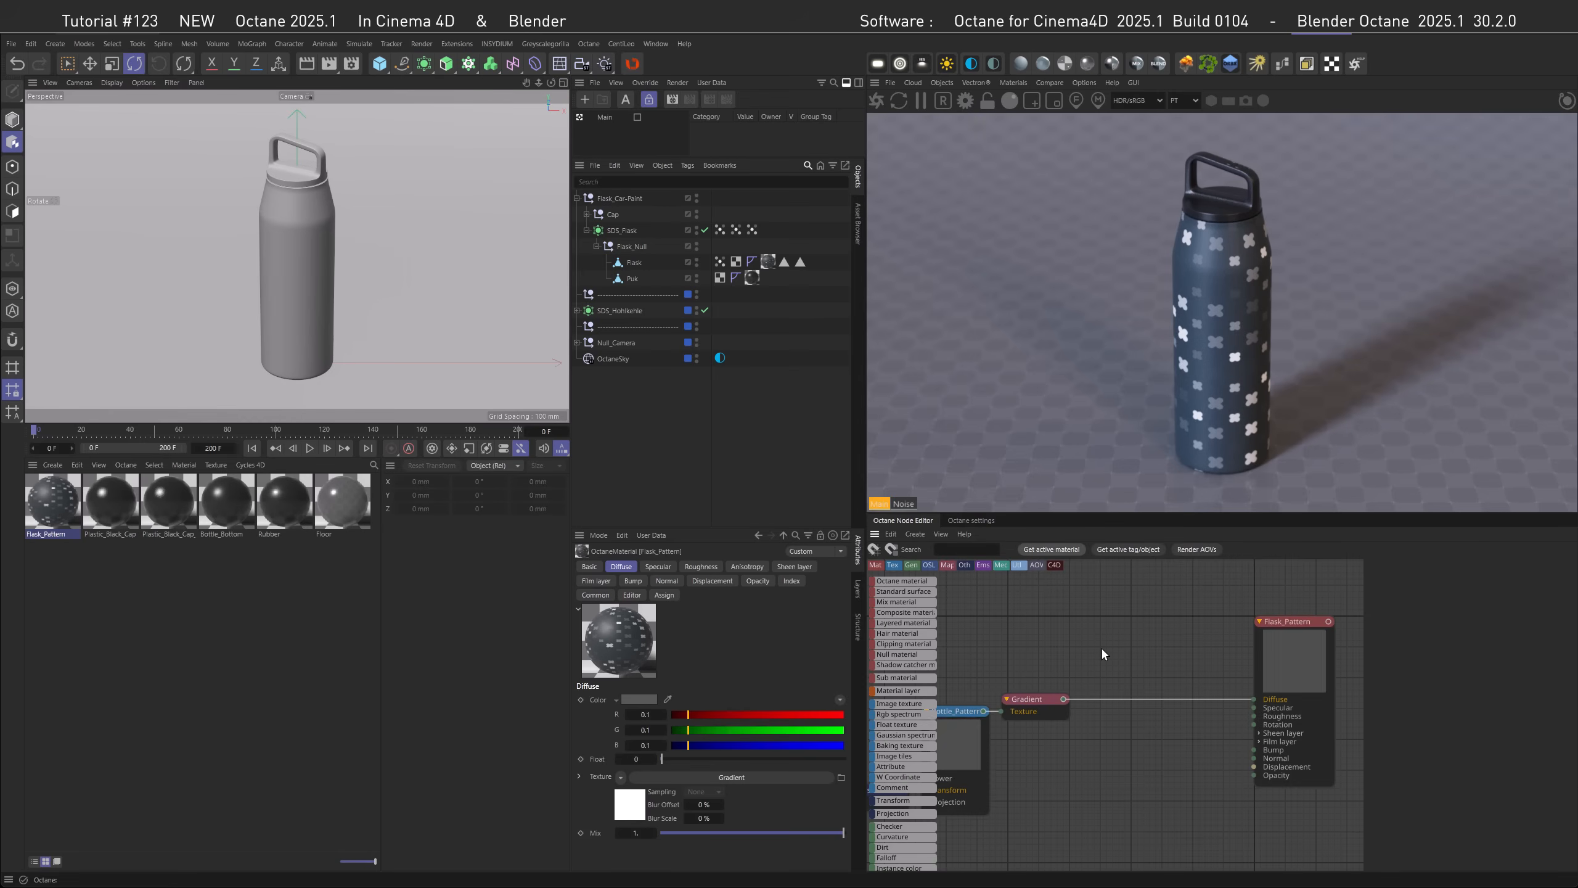
click(938, 82)
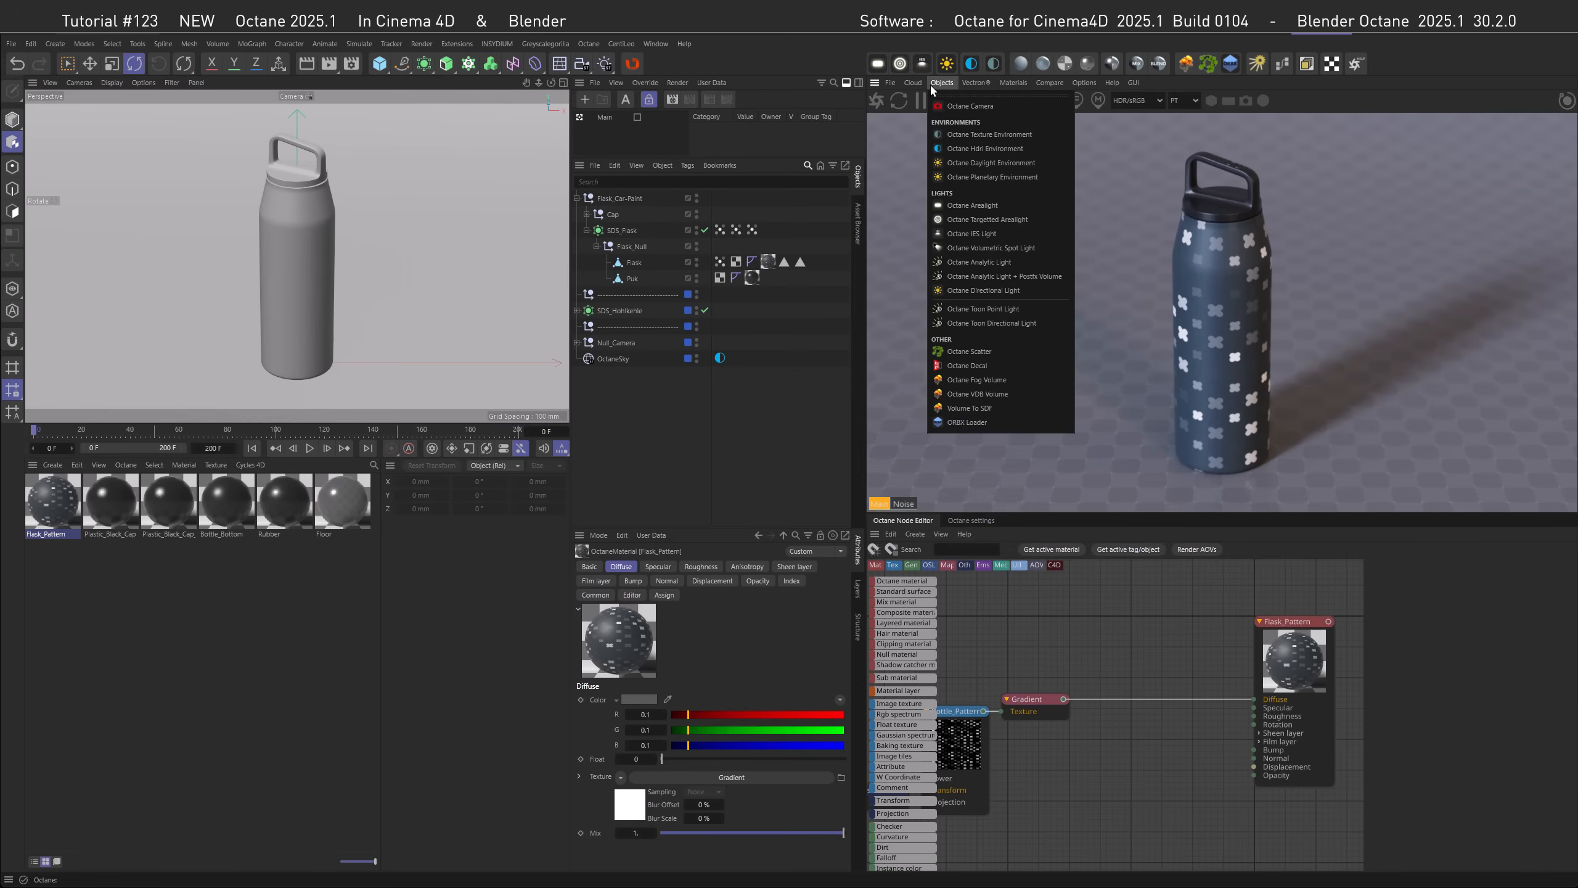
click(1020, 365)
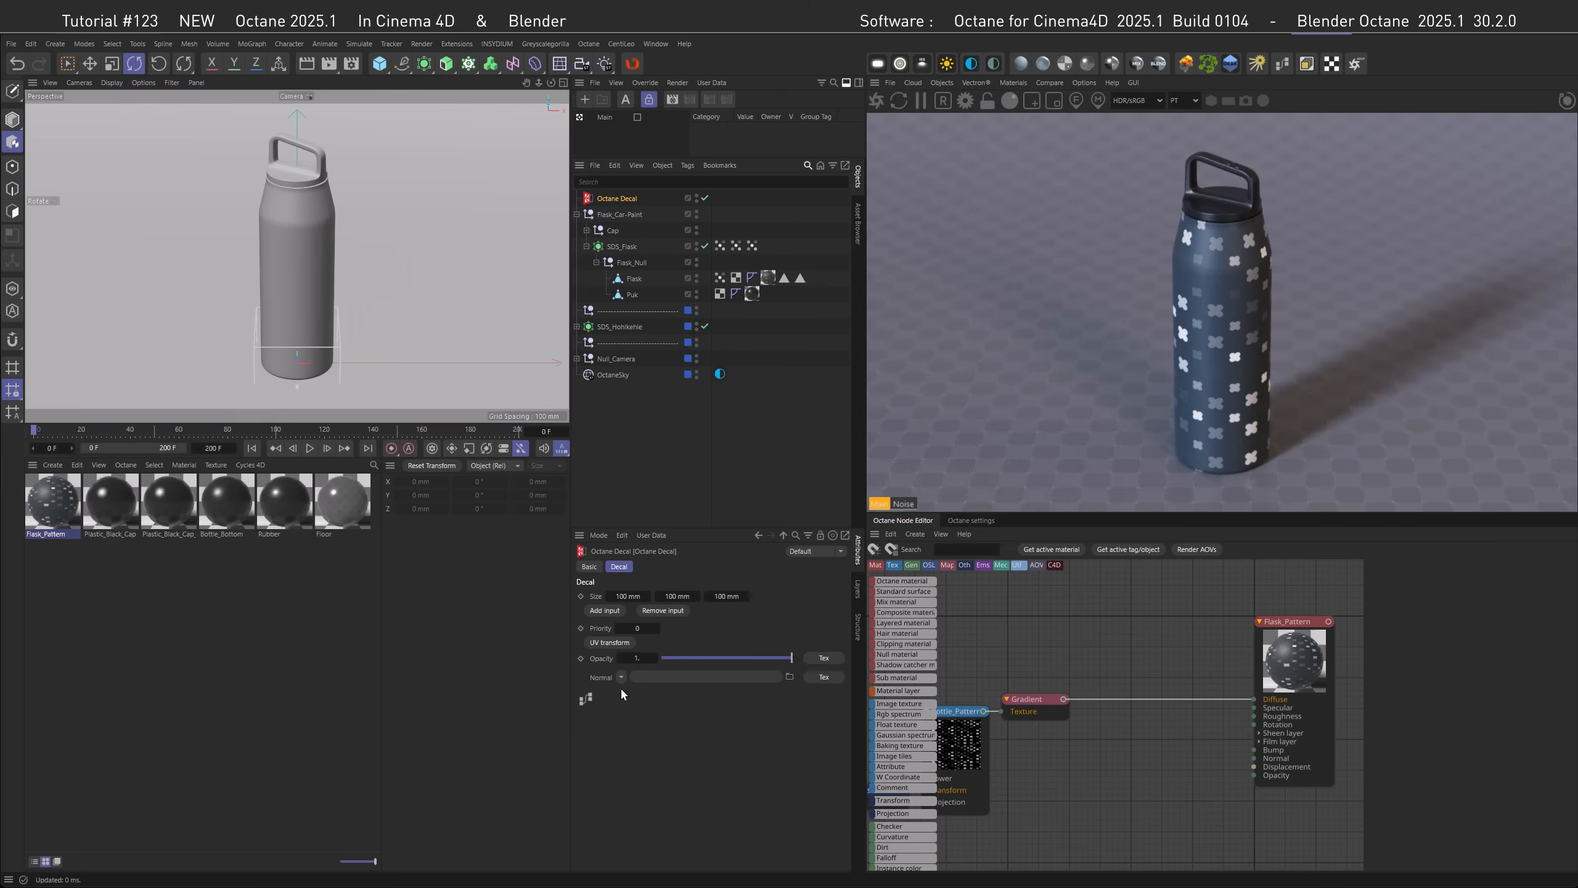
click(604, 610)
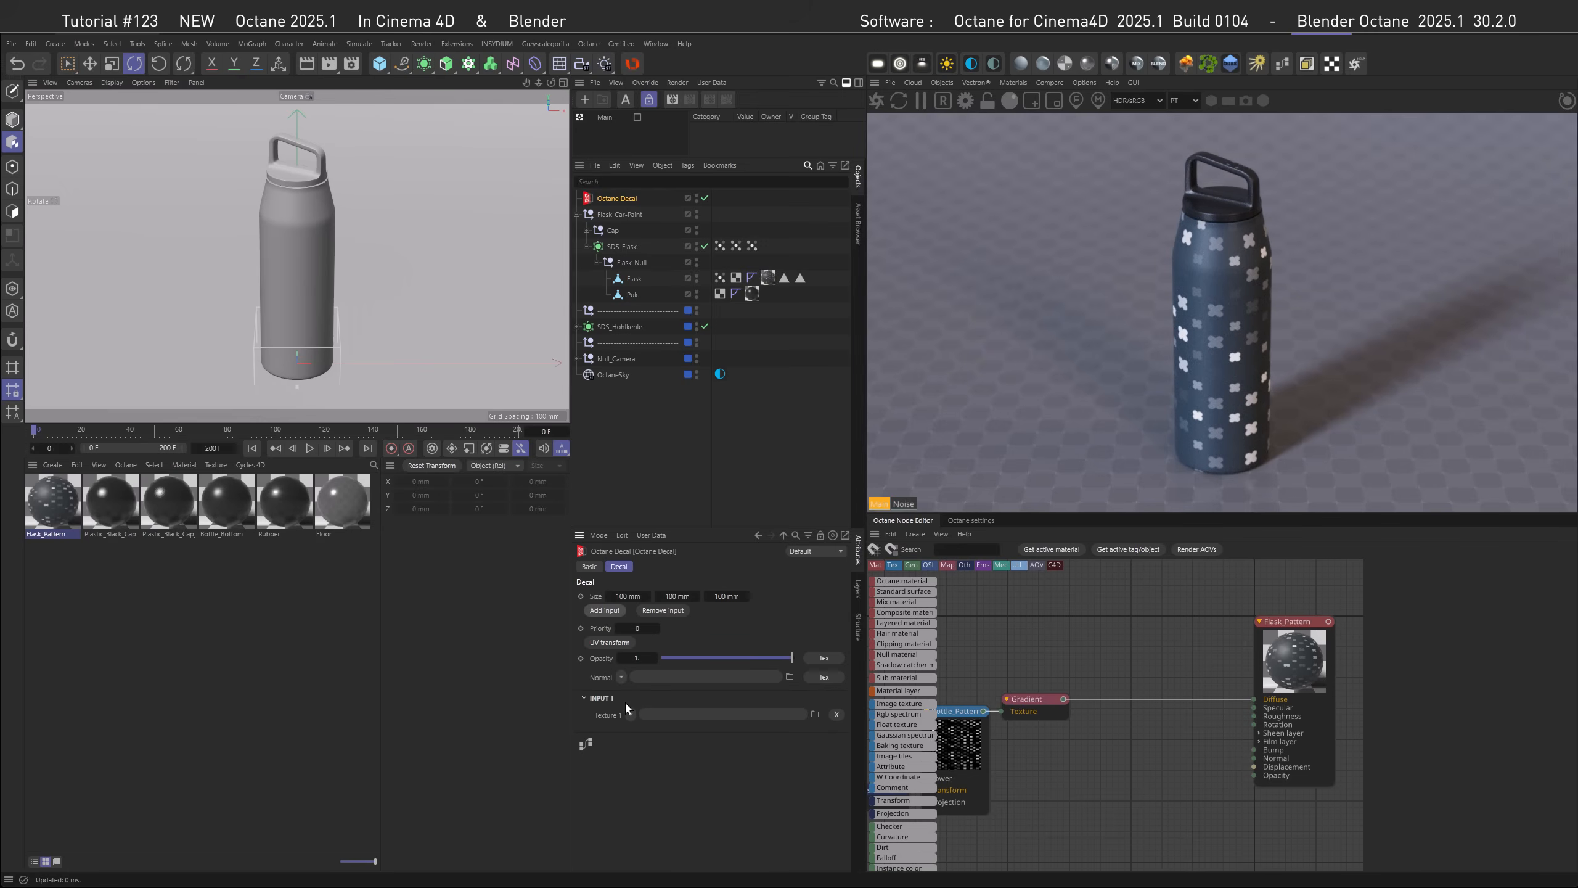
- Open the Octane Decal's node graph and connect the Octane_Logo.png image to its Texture 1 input
click(585, 744)
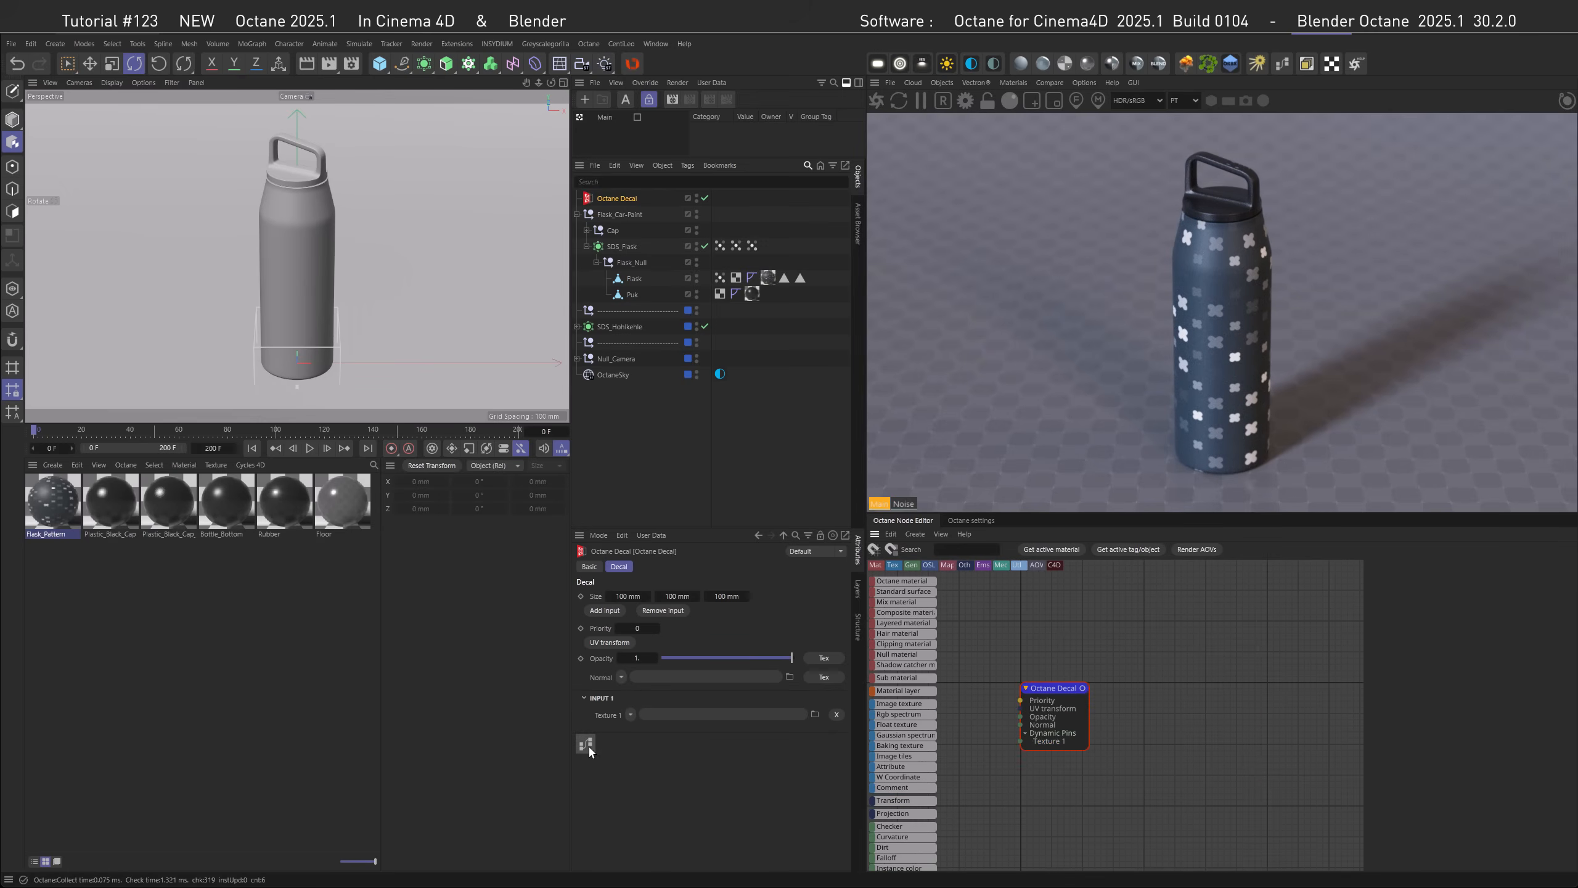
middle_drag(1087, 685, 1241, 680)
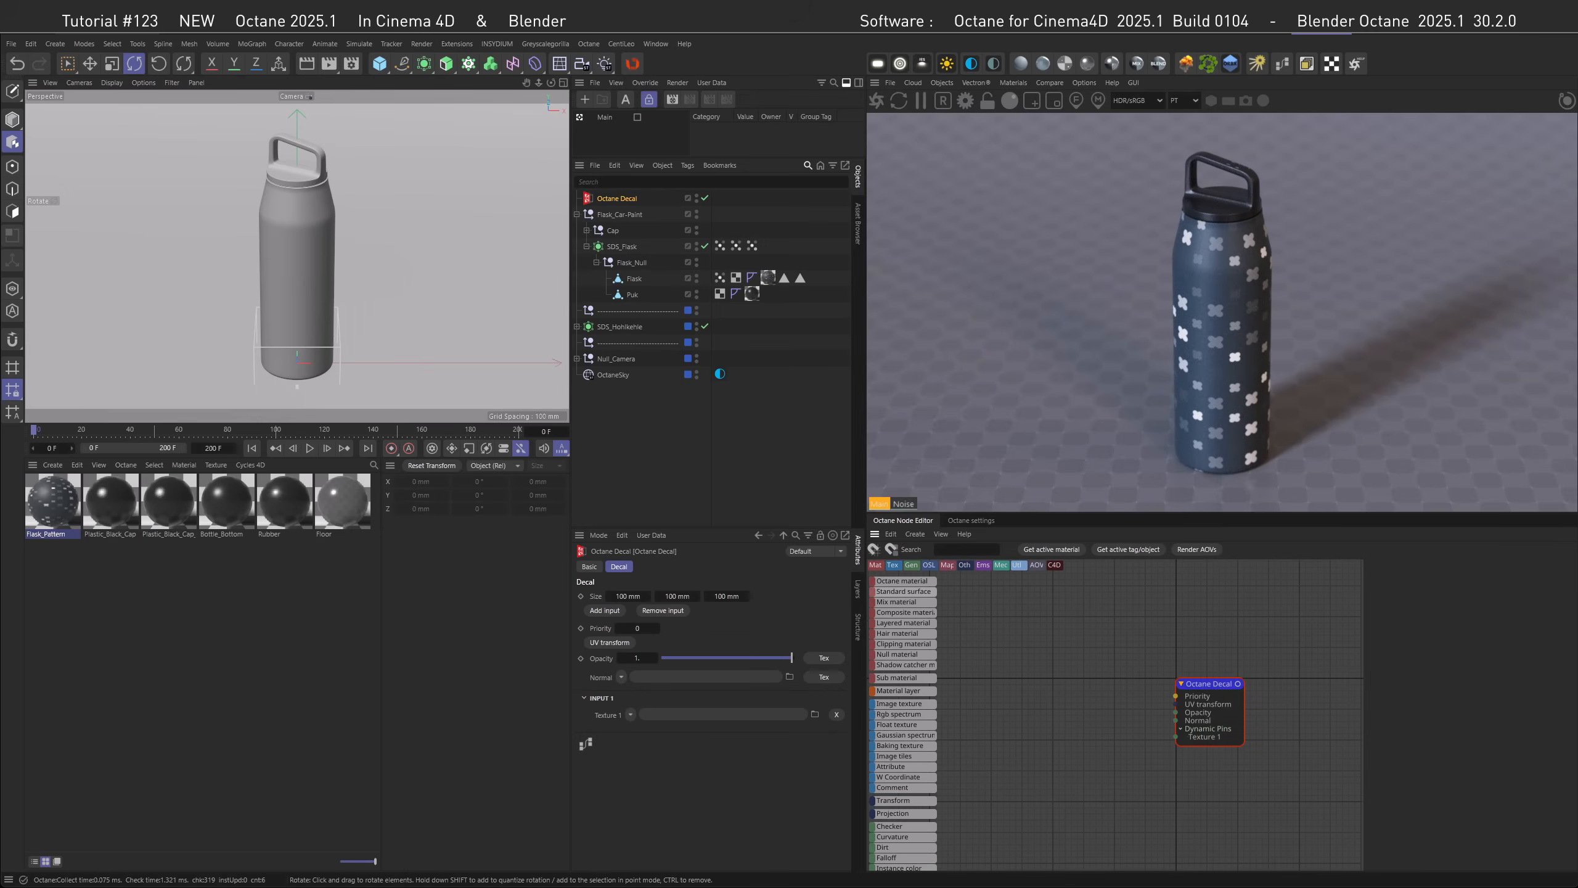
drag(624, 458, 1176, 736)
drag(1026, 687, 1018, 759)
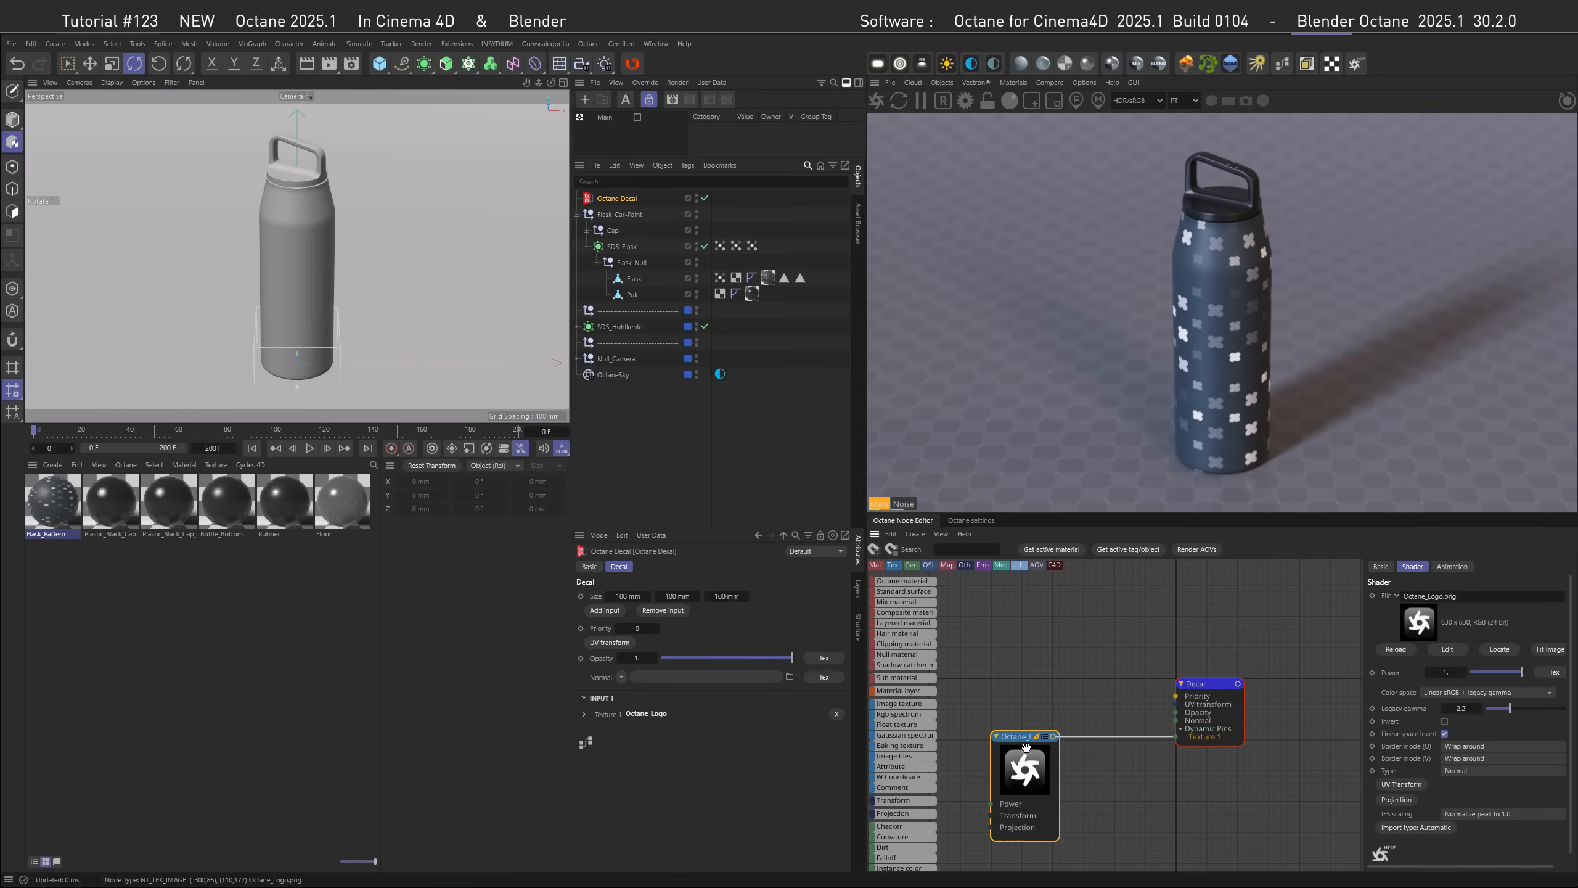
- Duplicate the Octane_Logo image node, set the copy's type to Alpha and connect it to the decal's Opacity input
key(ctrl+v)
drag(1041, 676, 1019, 632)
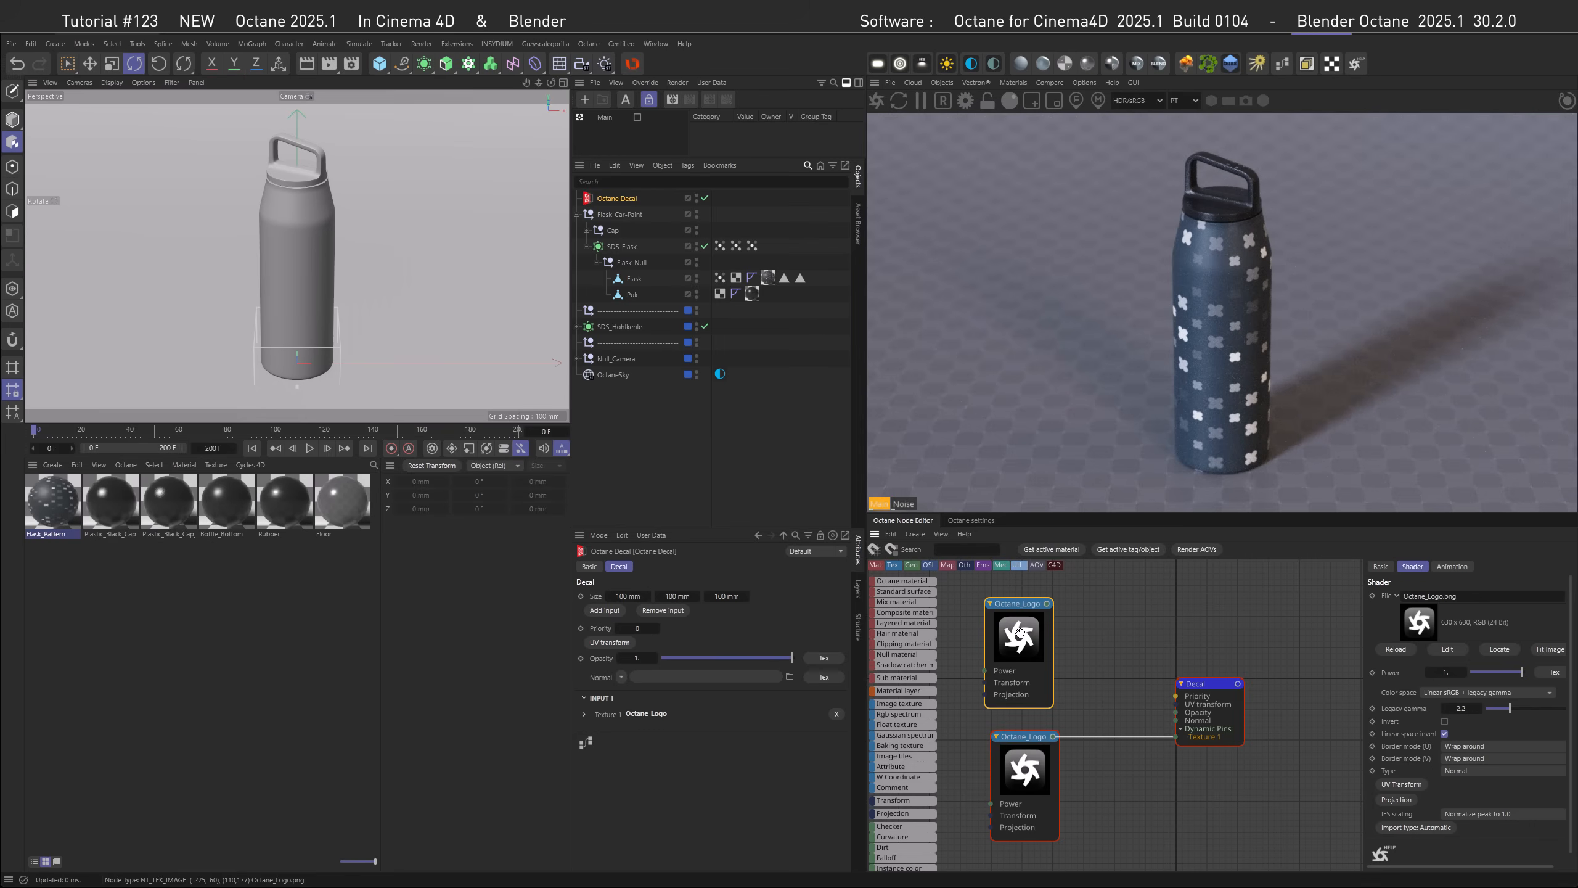
click(1468, 772)
click(1469, 811)
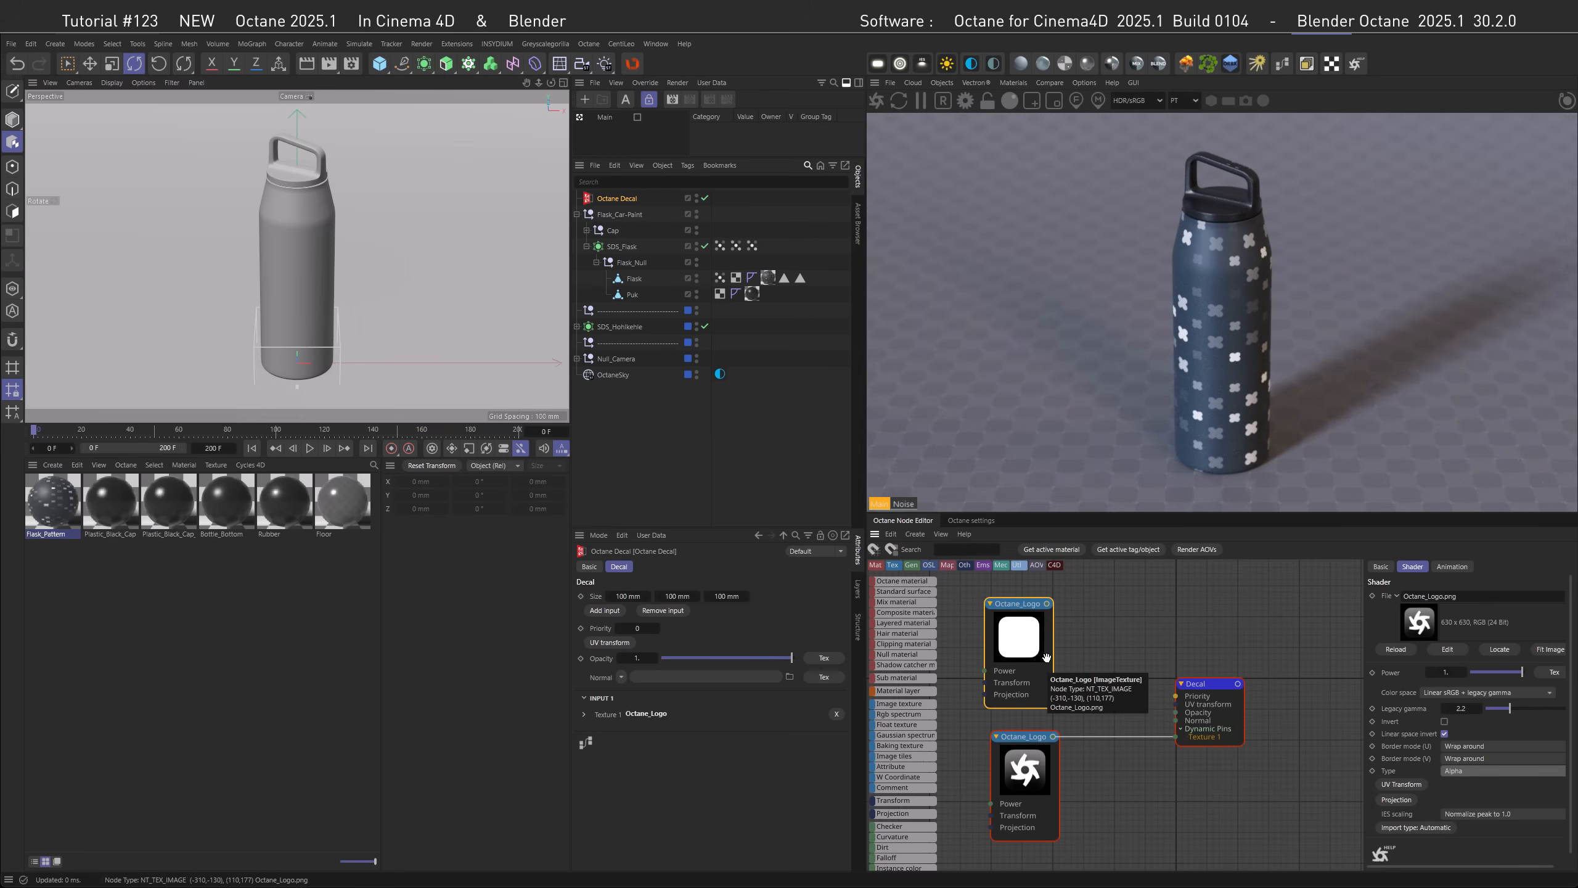
drag(1047, 604, 1176, 715)
click(1145, 622)
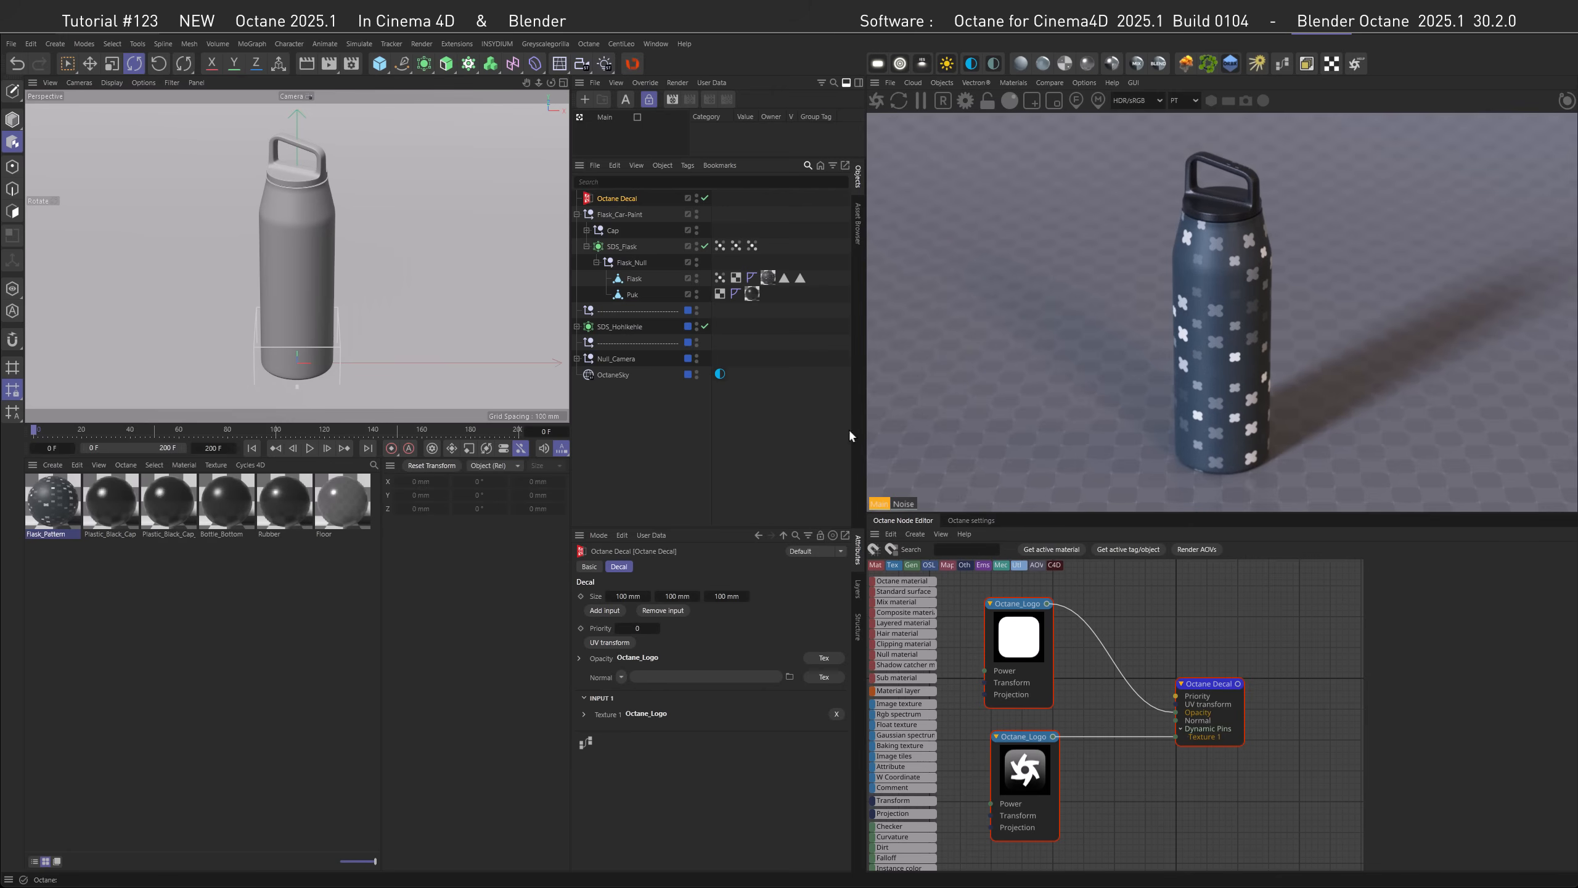
- Insert a Decal texture node between Gradient and the Diffuse input of Flask_Pattern, keeping its decal texture index at Texture 1
click(25, 538)
click(1042, 550)
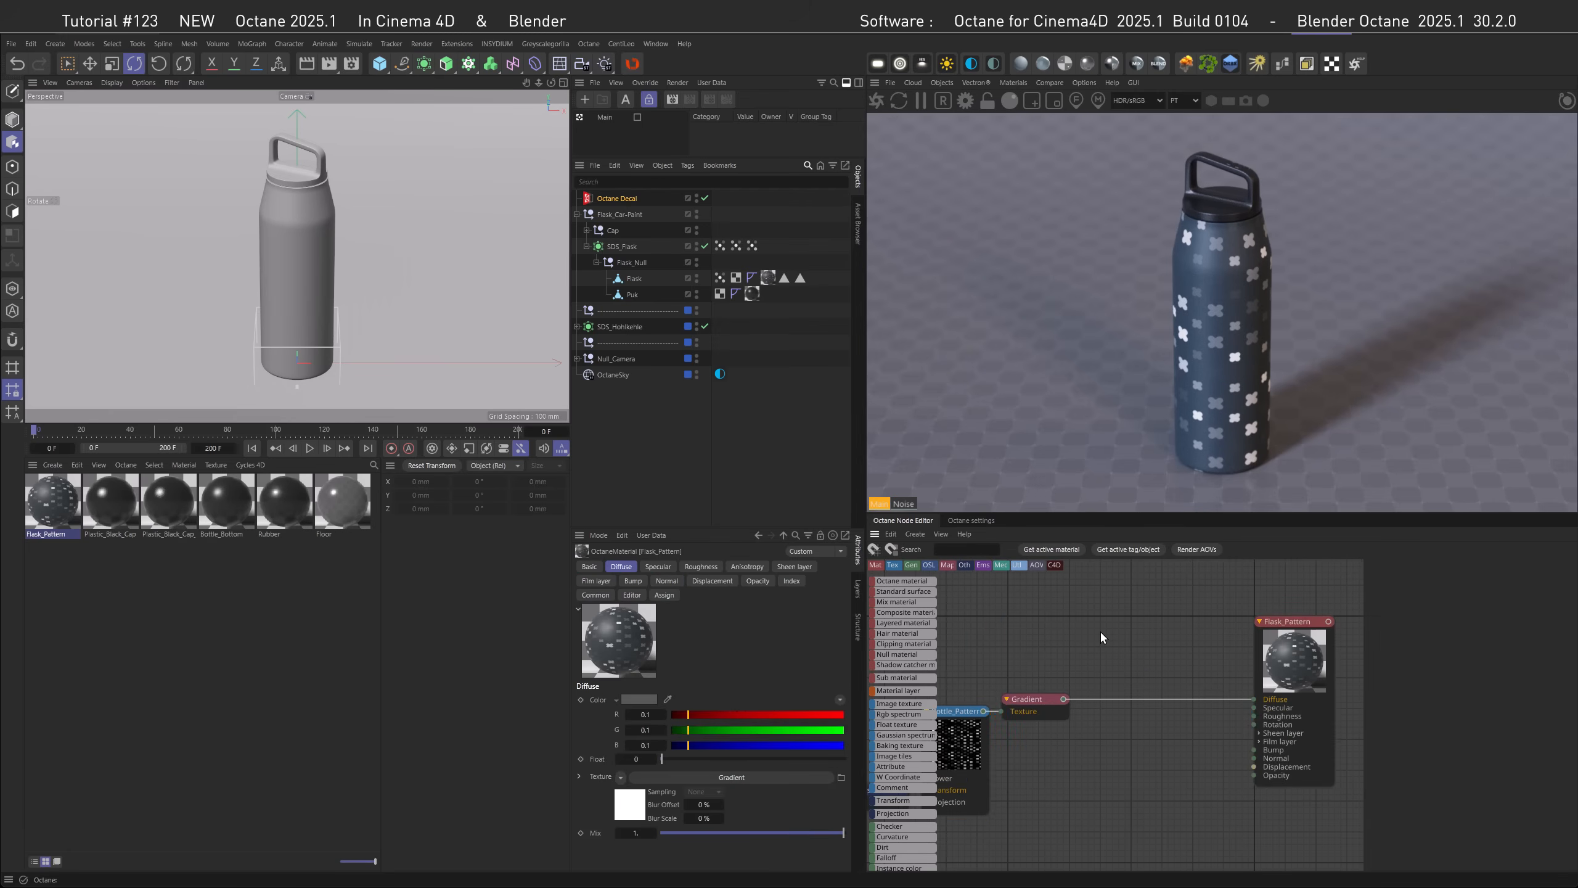
key(shift+c)
text(DEC)
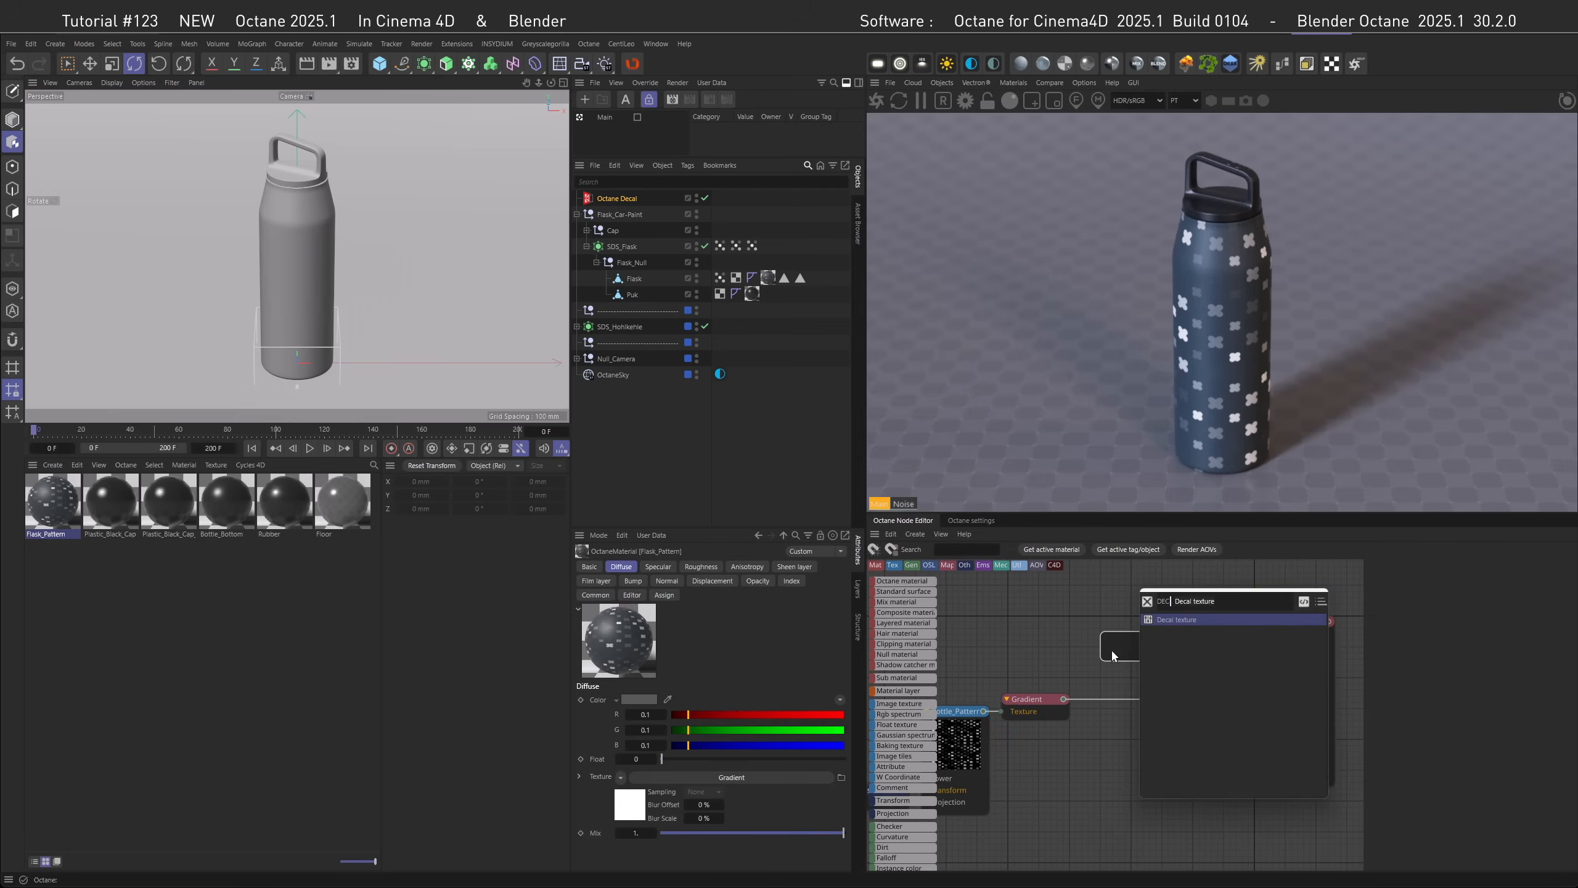
click(1169, 620)
drag(1151, 640, 1159, 704)
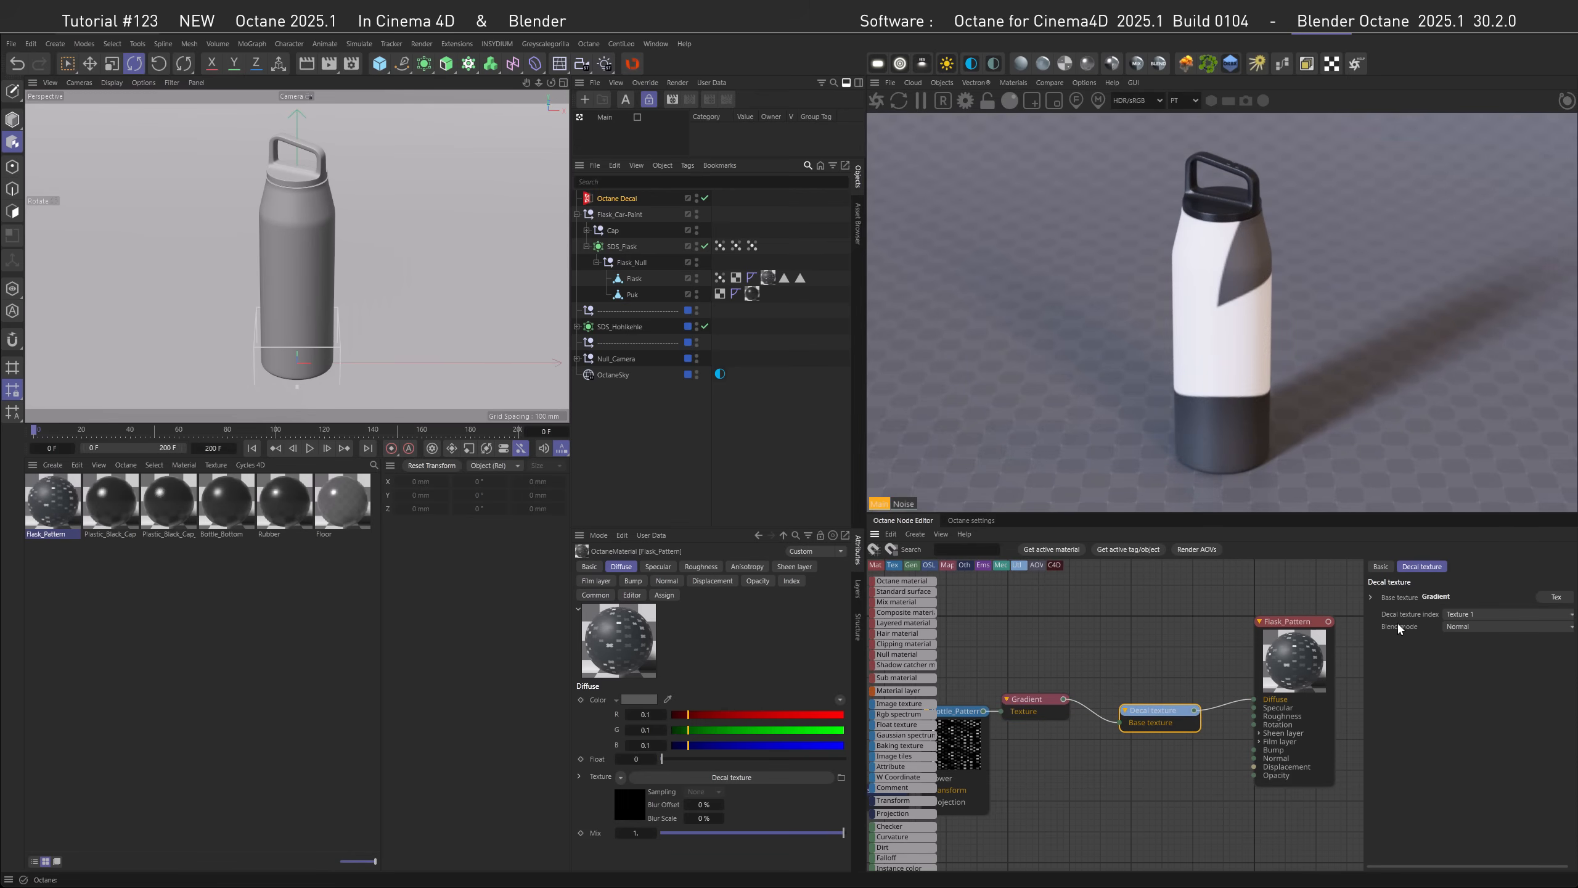
click(1456, 615)
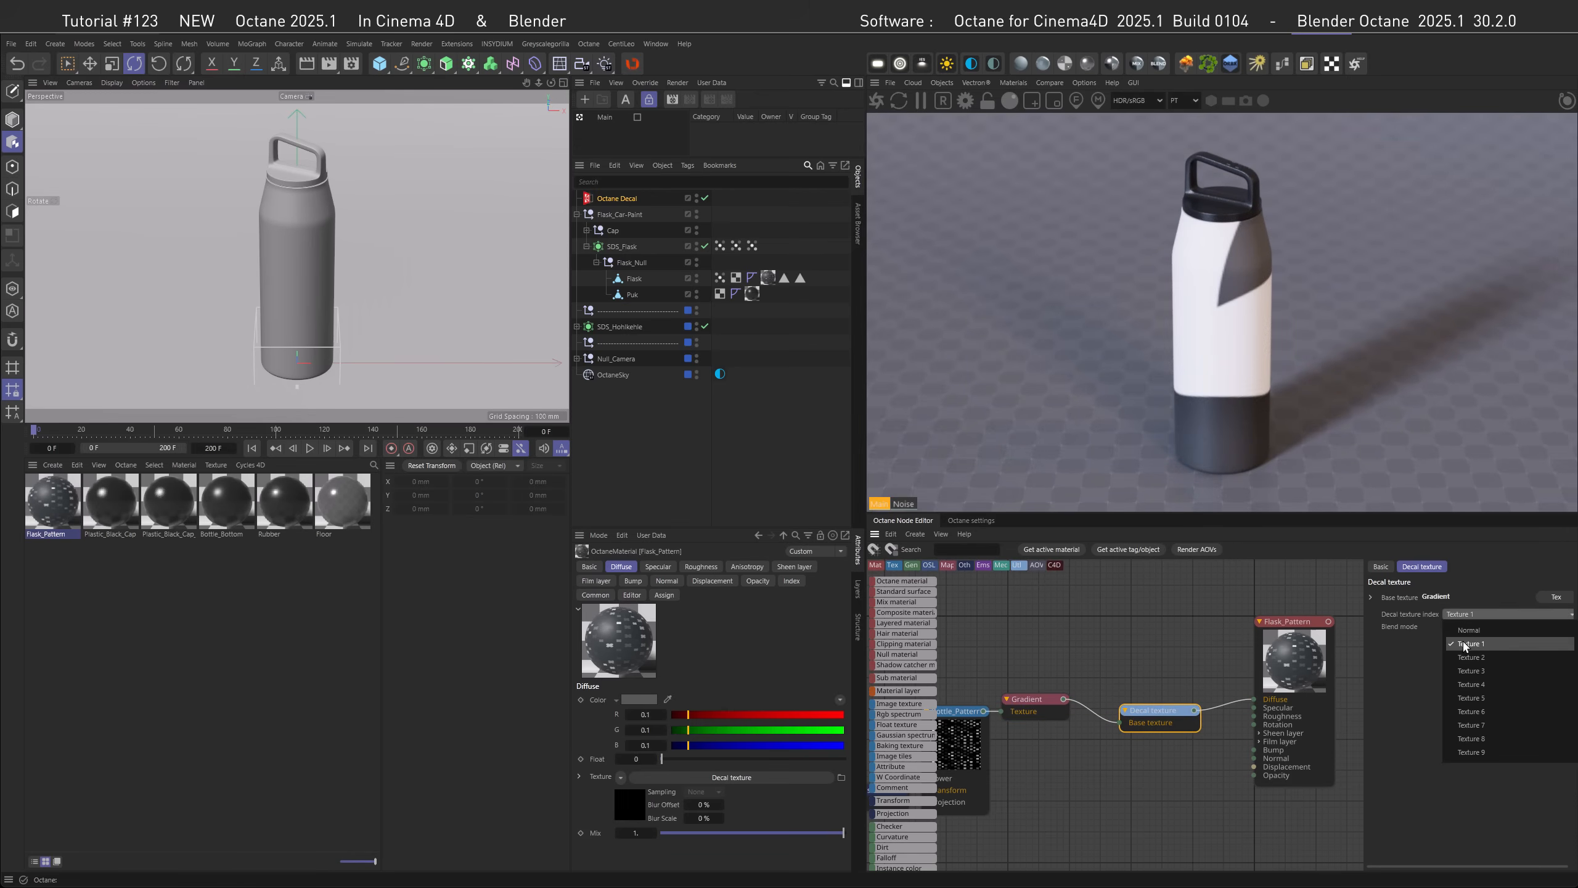
click(1417, 656)
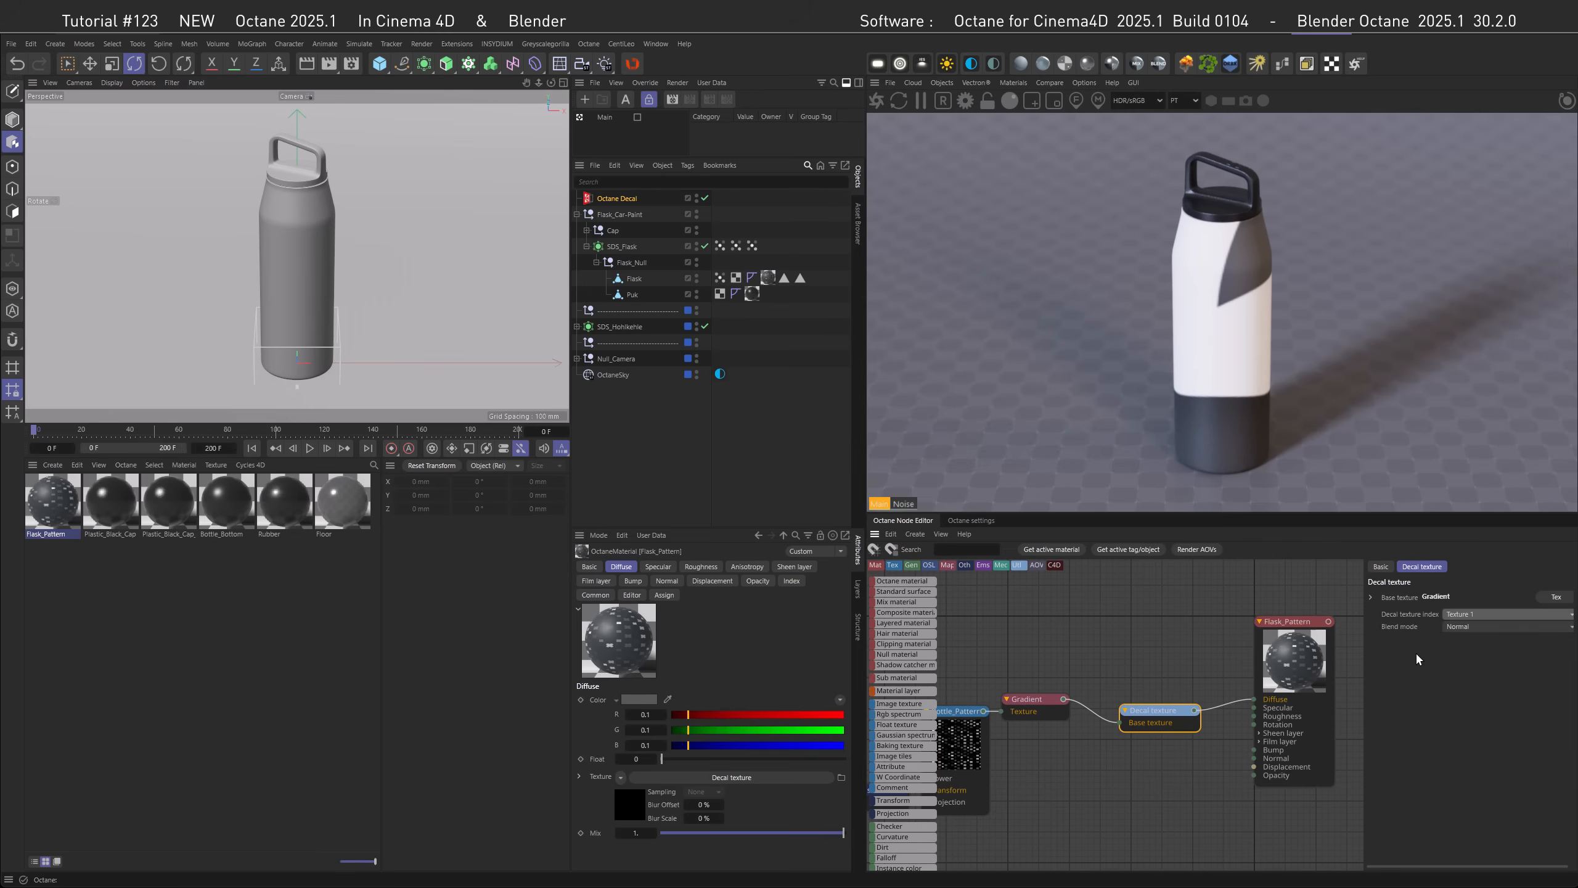
- Move the Octane Decal object up along the flask to a height of about 116 mm
click(614, 199)
key(e)
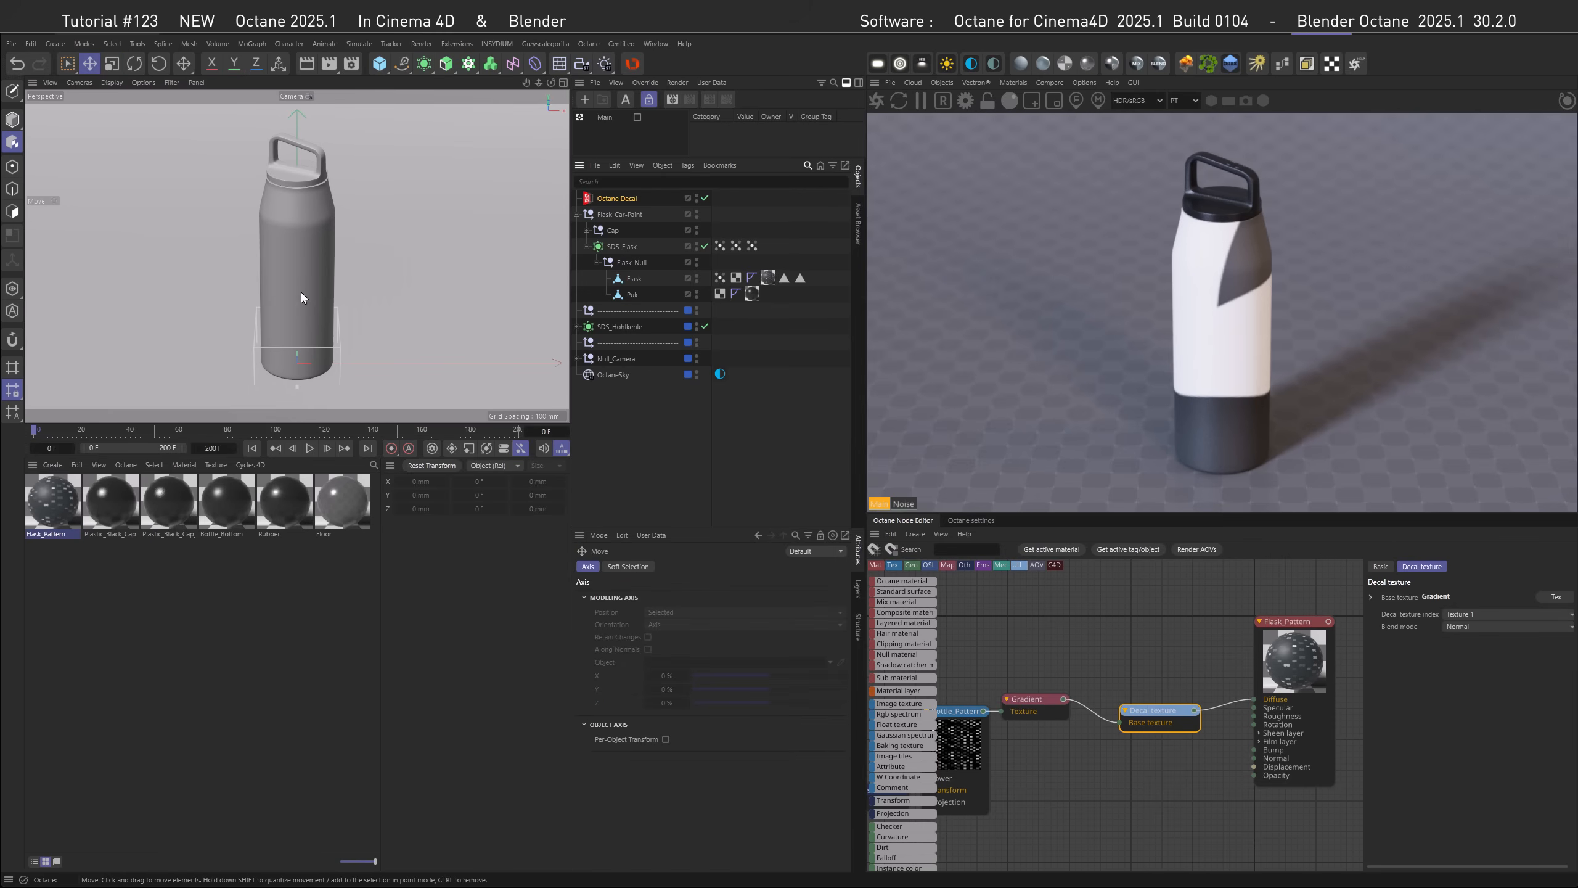
click(12, 119)
drag(301, 314, 292, 232)
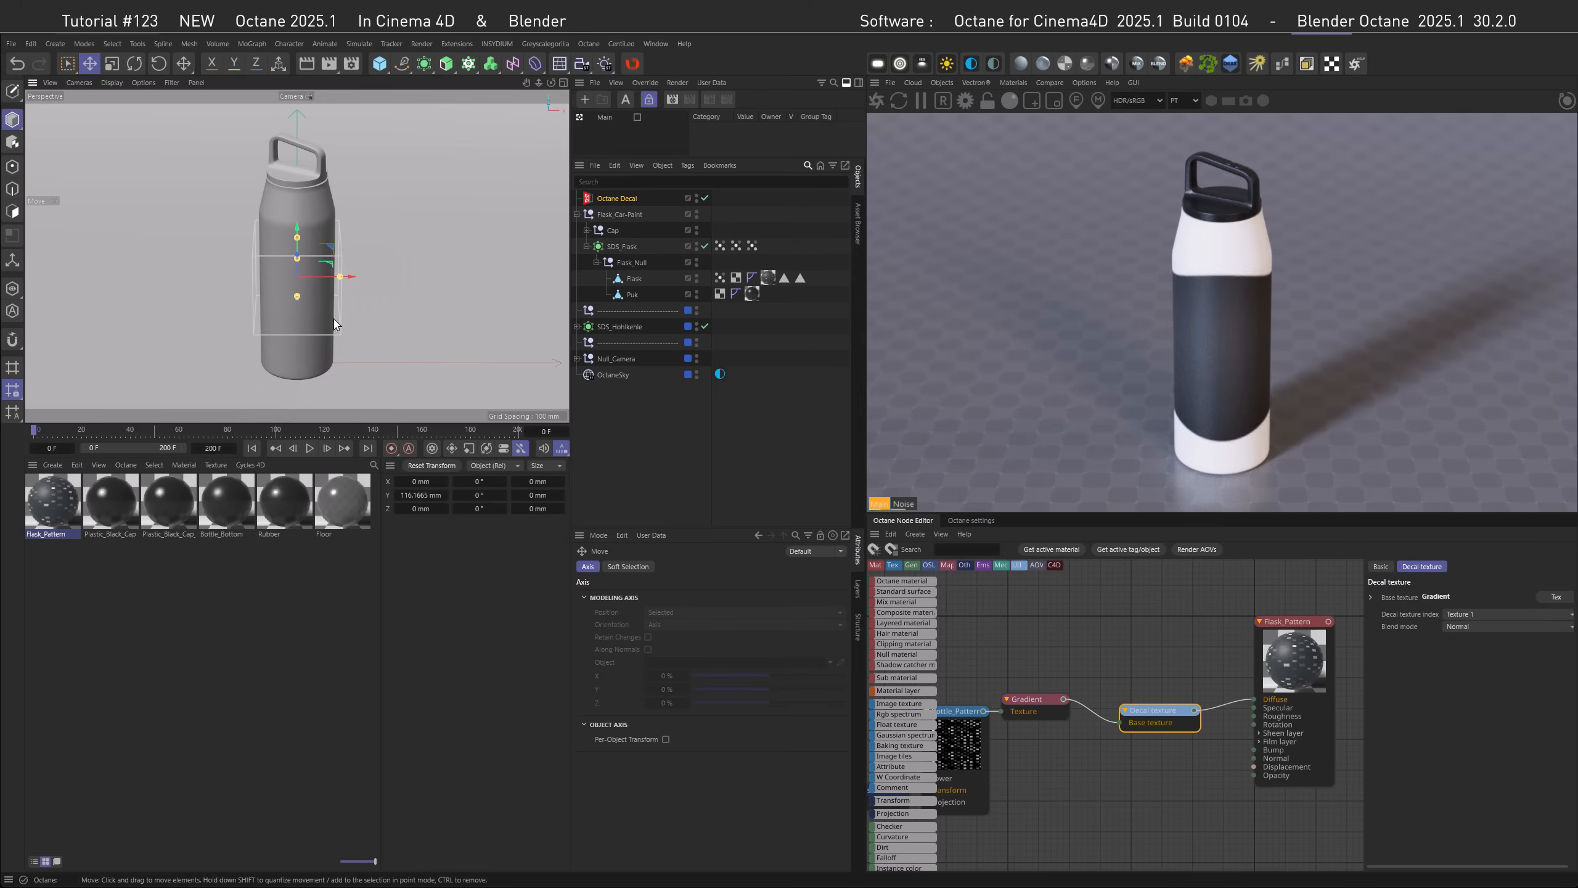
click(1218, 345)
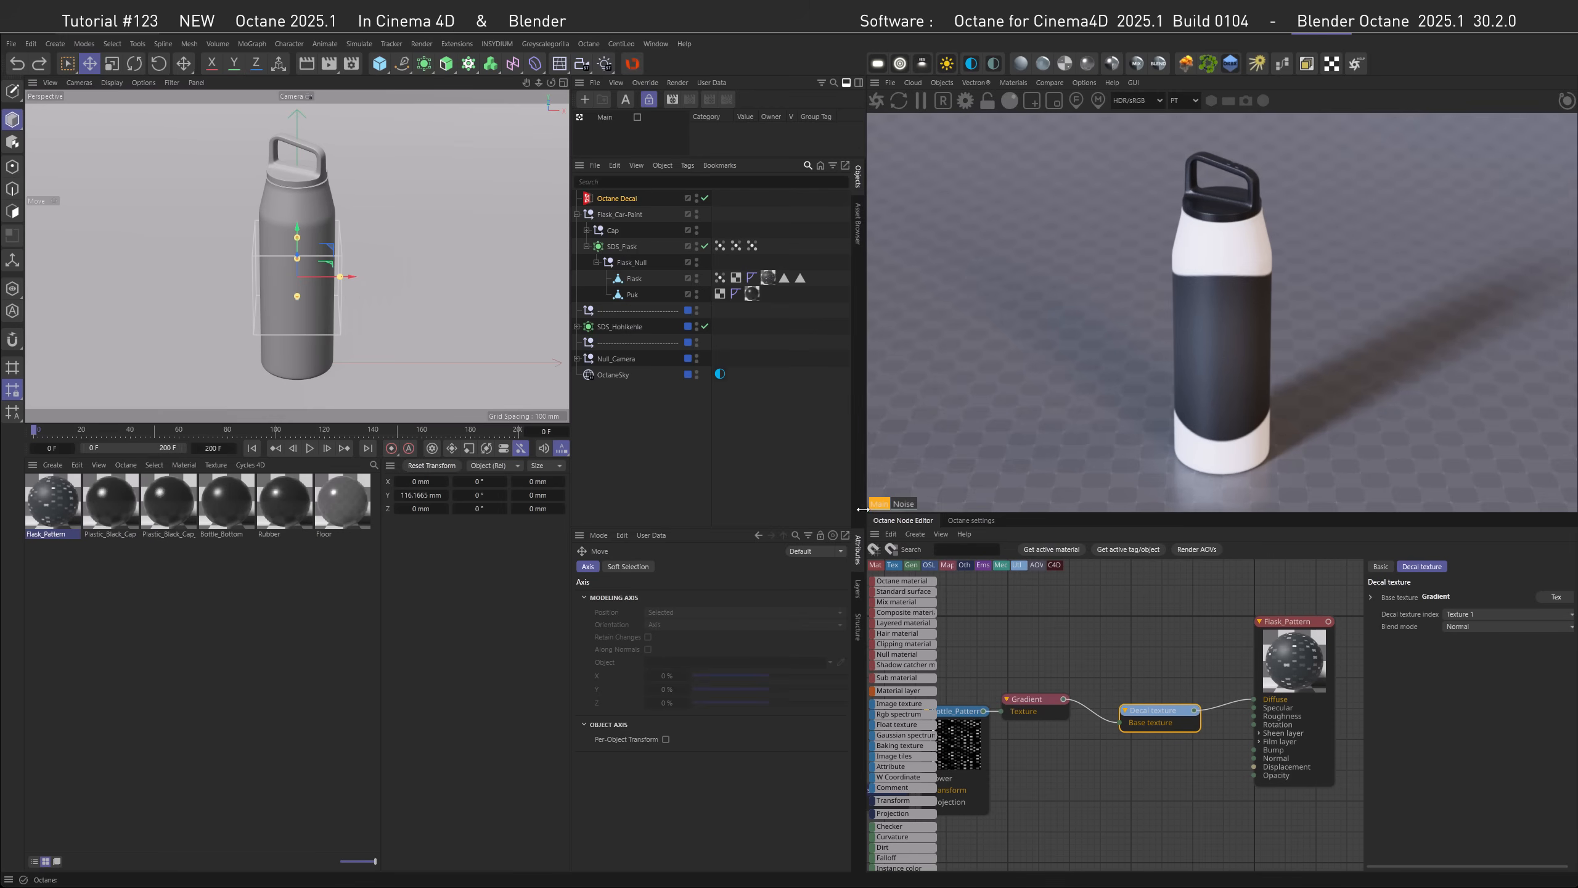
- Check the scale unit in the project settings
click(598, 535)
click(621, 585)
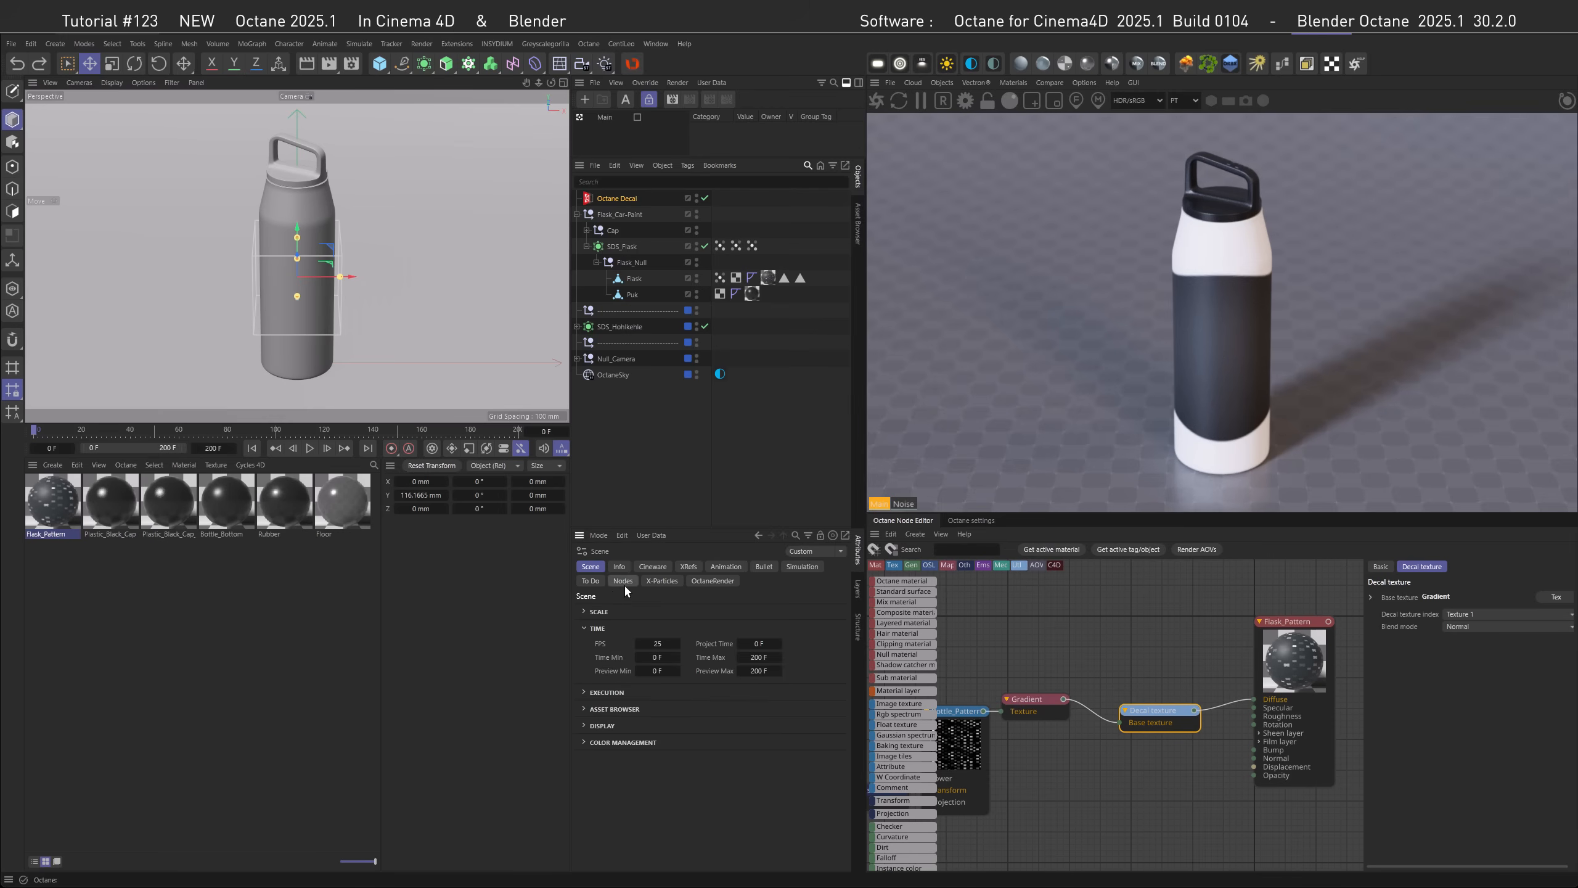
click(596, 610)
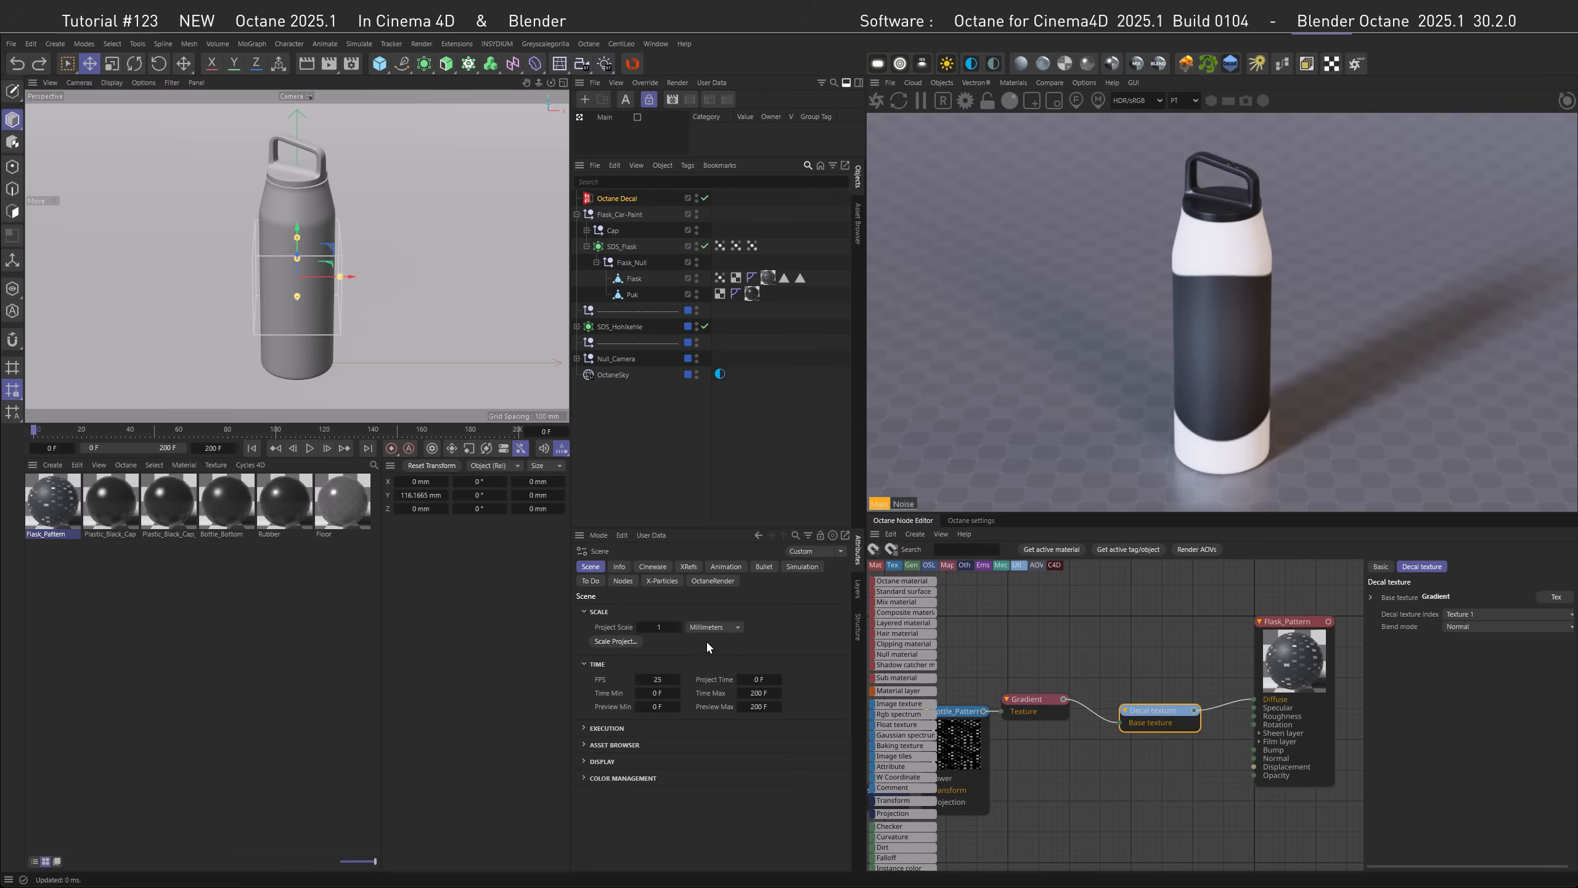
- Set the Octane Decal's size to 10 mm on all three axes
click(624, 198)
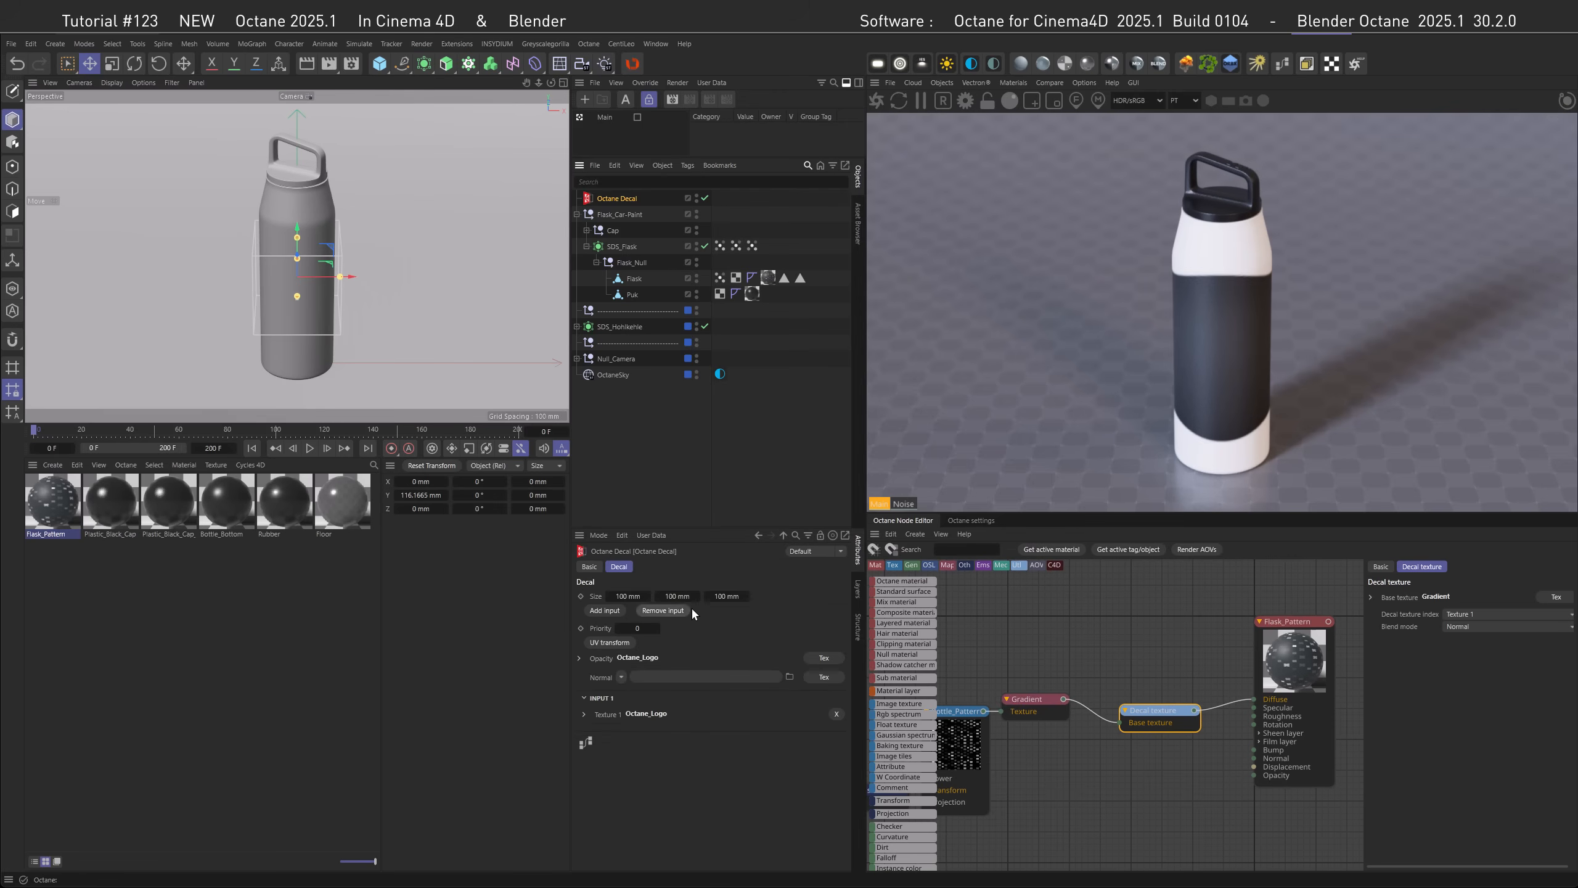
click(627, 595)
text(10)
key(Tab)
text(10)
key(Tab)
text(10)
key(Return)
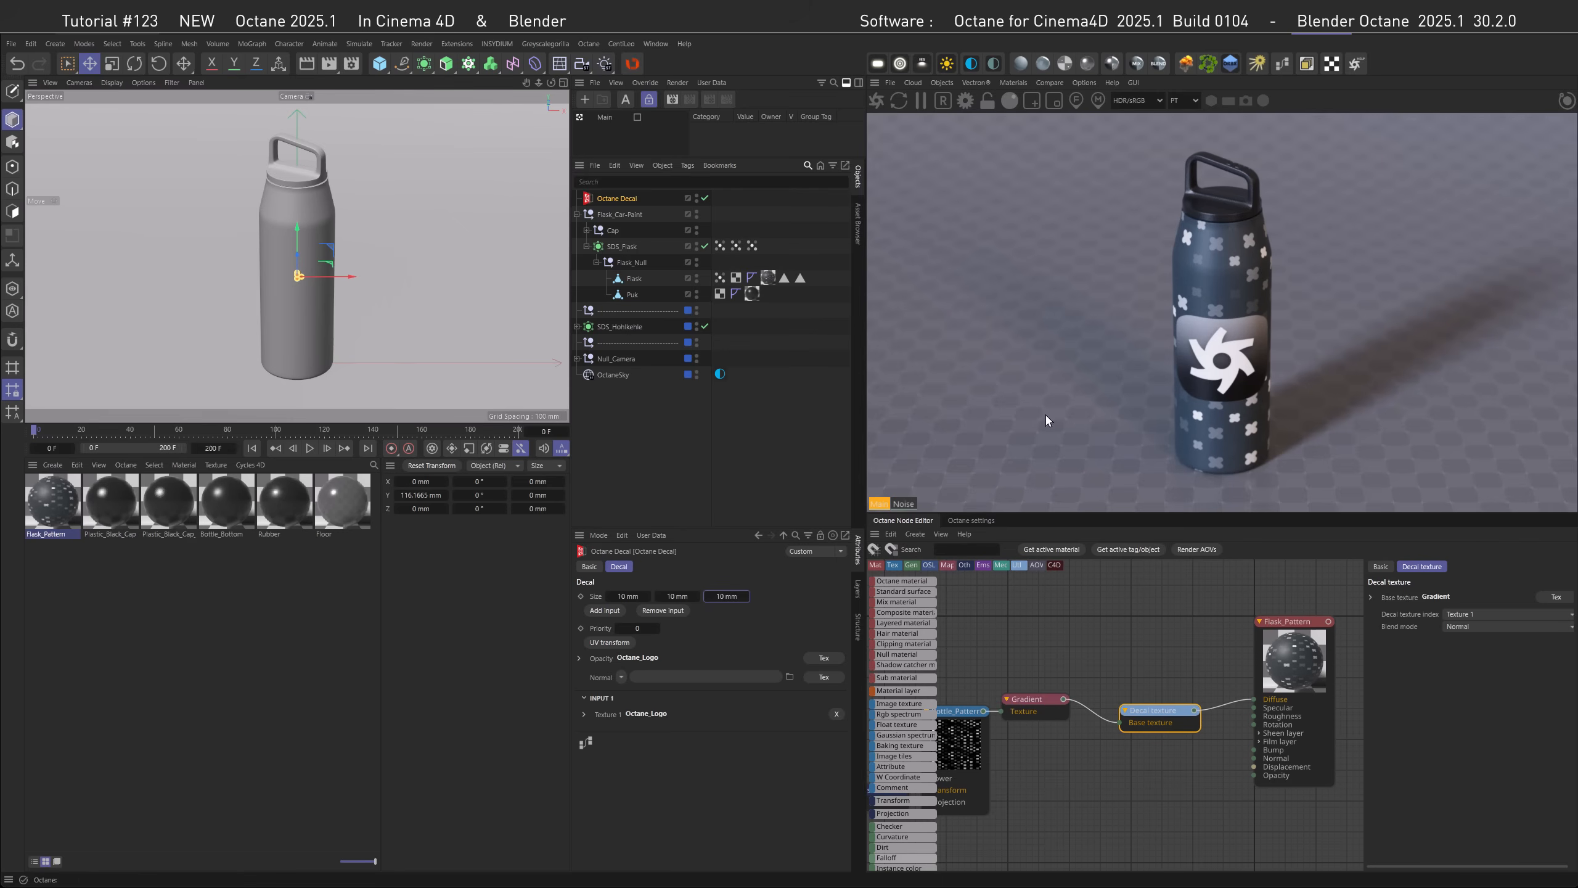
- Set the Octane Decal's size to 5 mm on all three axes
click(632, 595)
text(5)
key(Return)
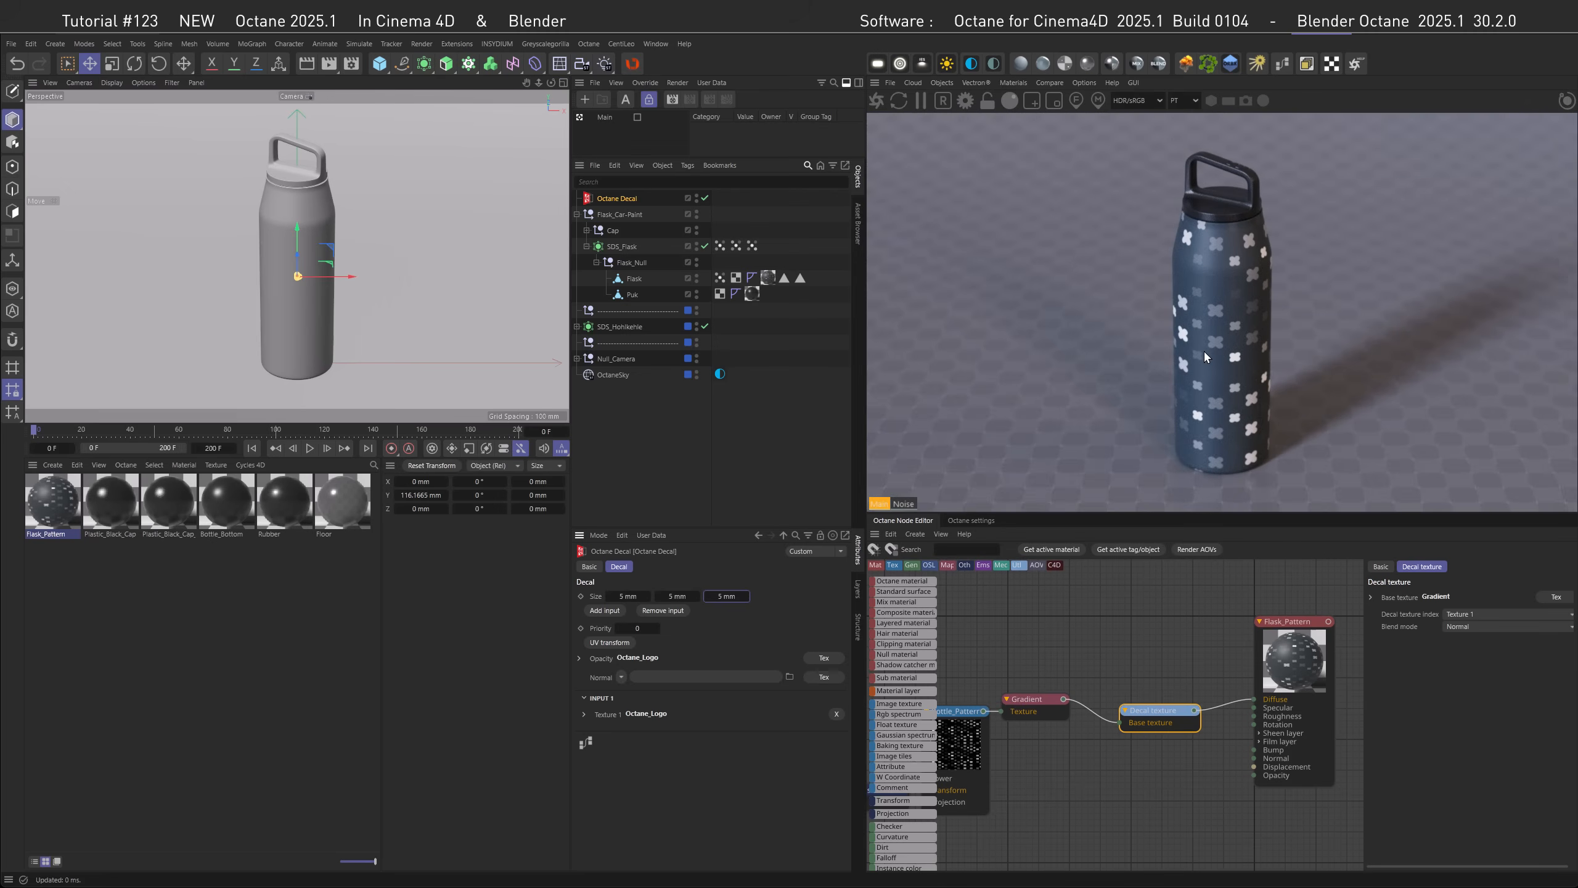
- Switch the viewport to the default camera and move the decal onto the flask's surface at about Y 185 mm and Z -42 mm
click(291, 96)
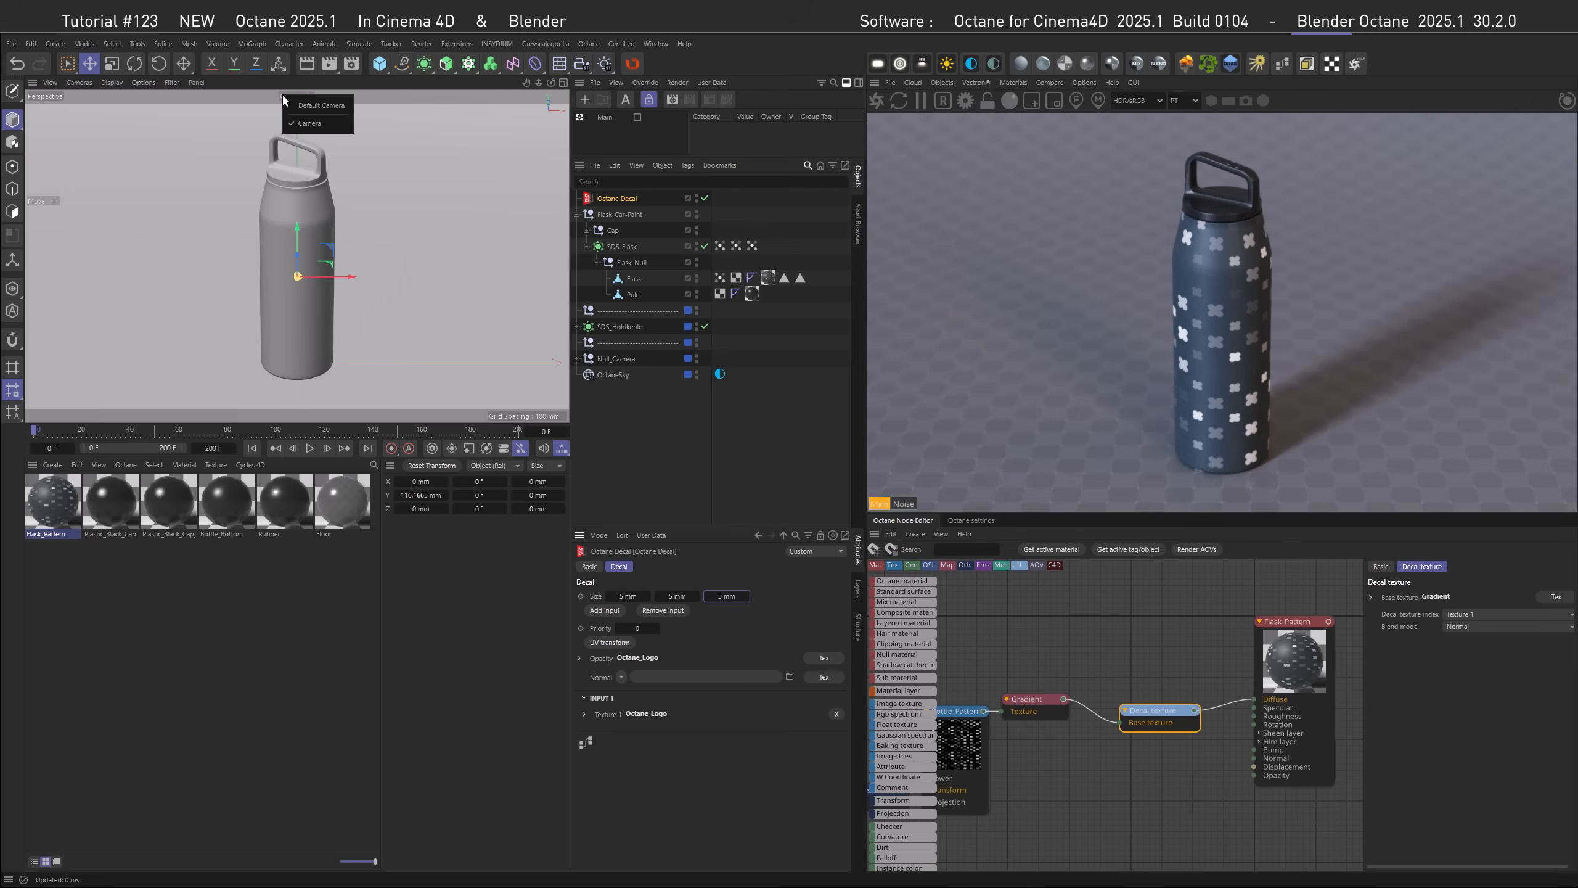
click(304, 123)
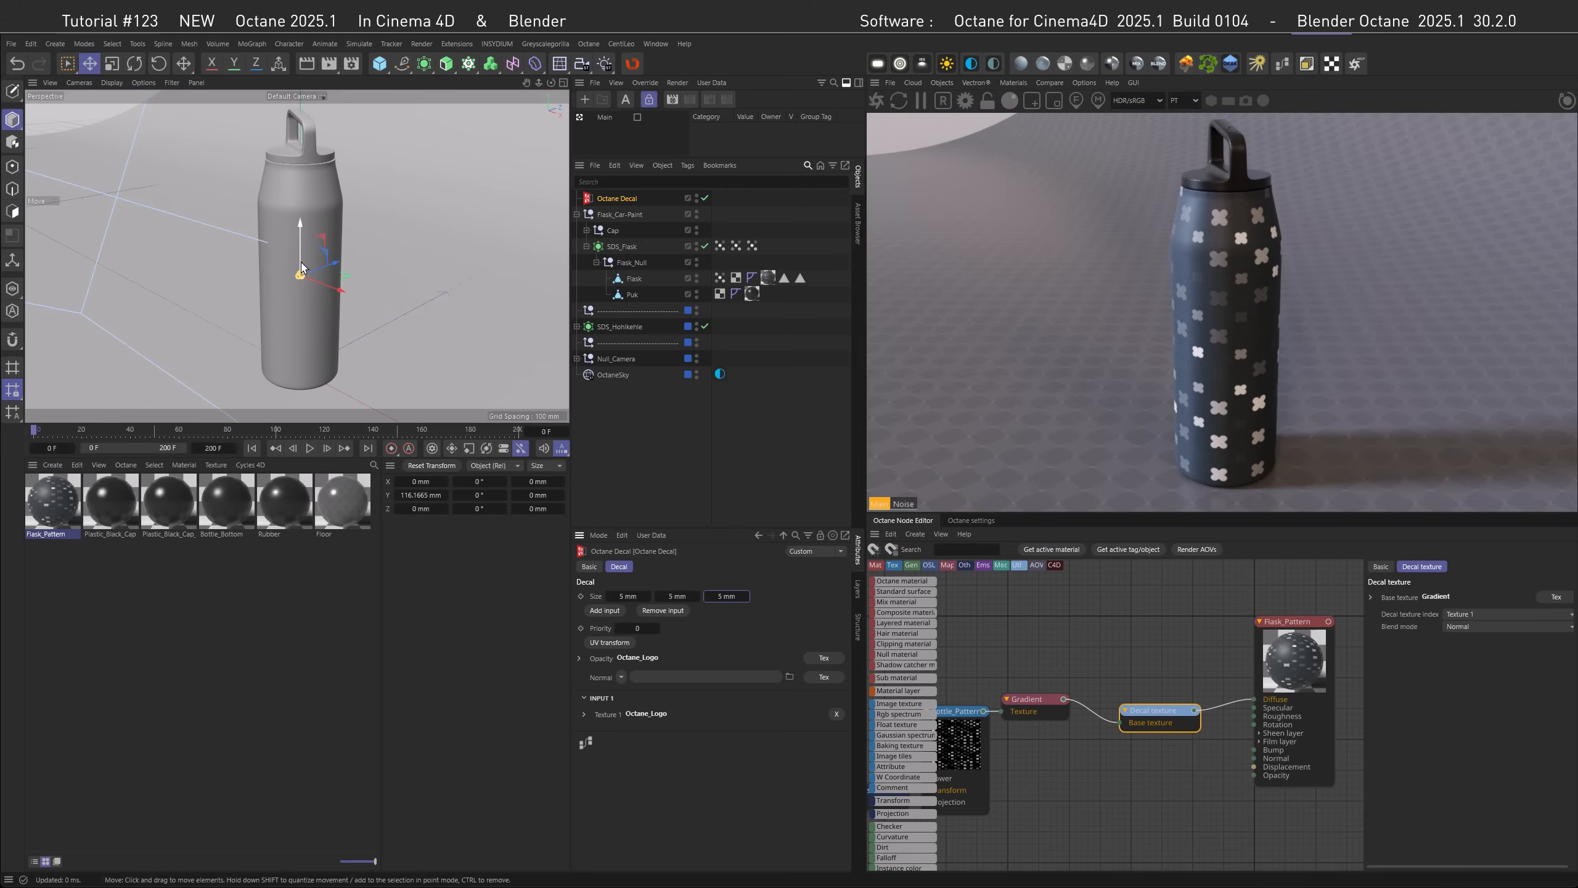
drag(298, 275, 294, 285)
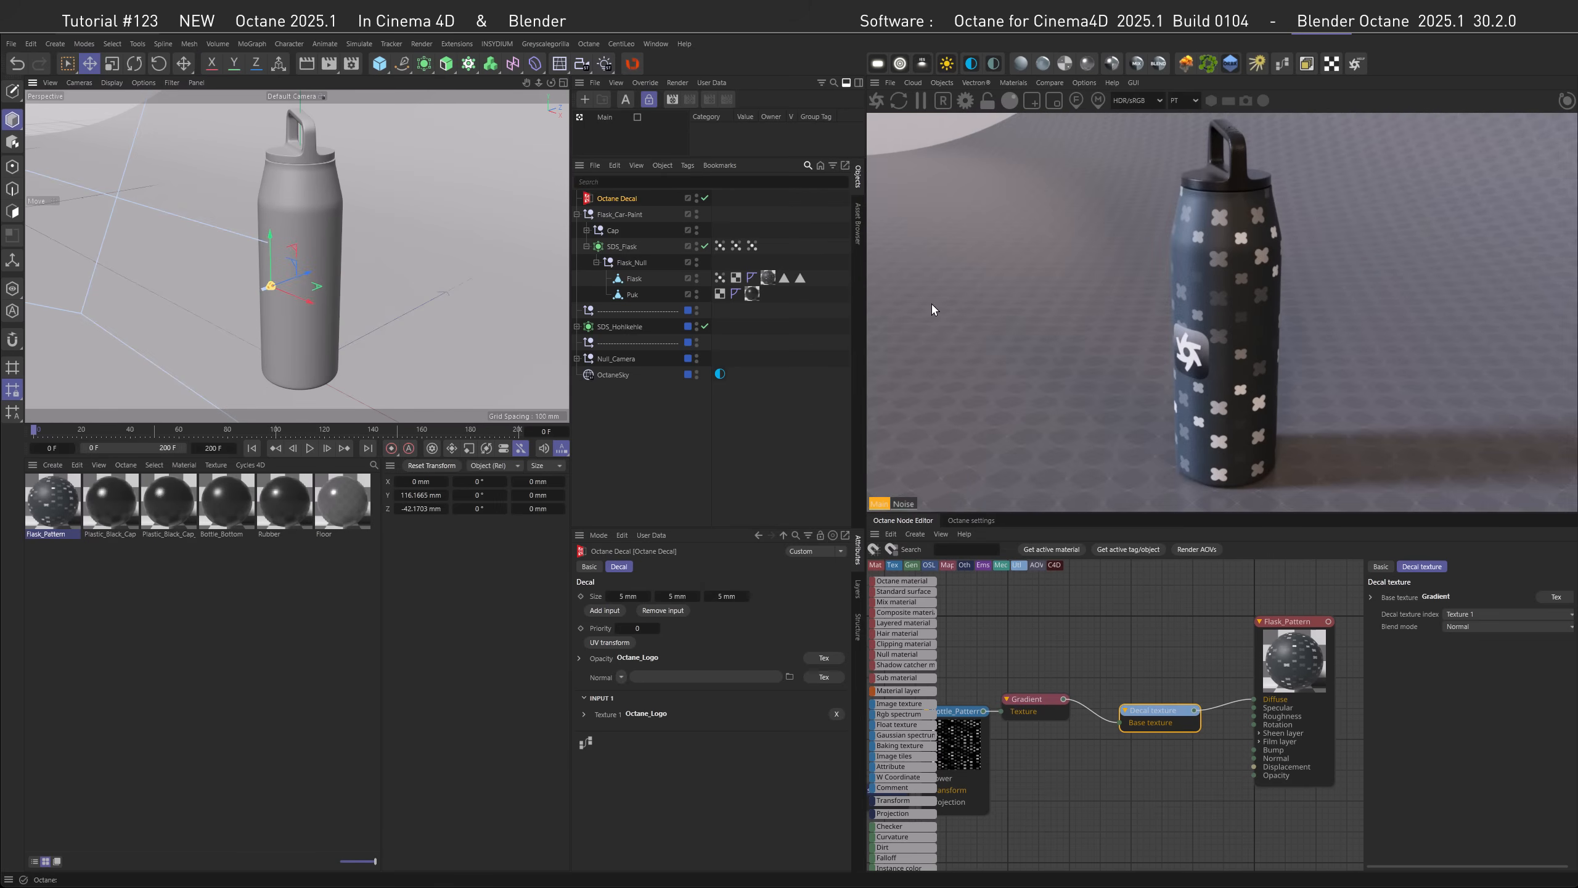
drag(270, 250, 277, 189)
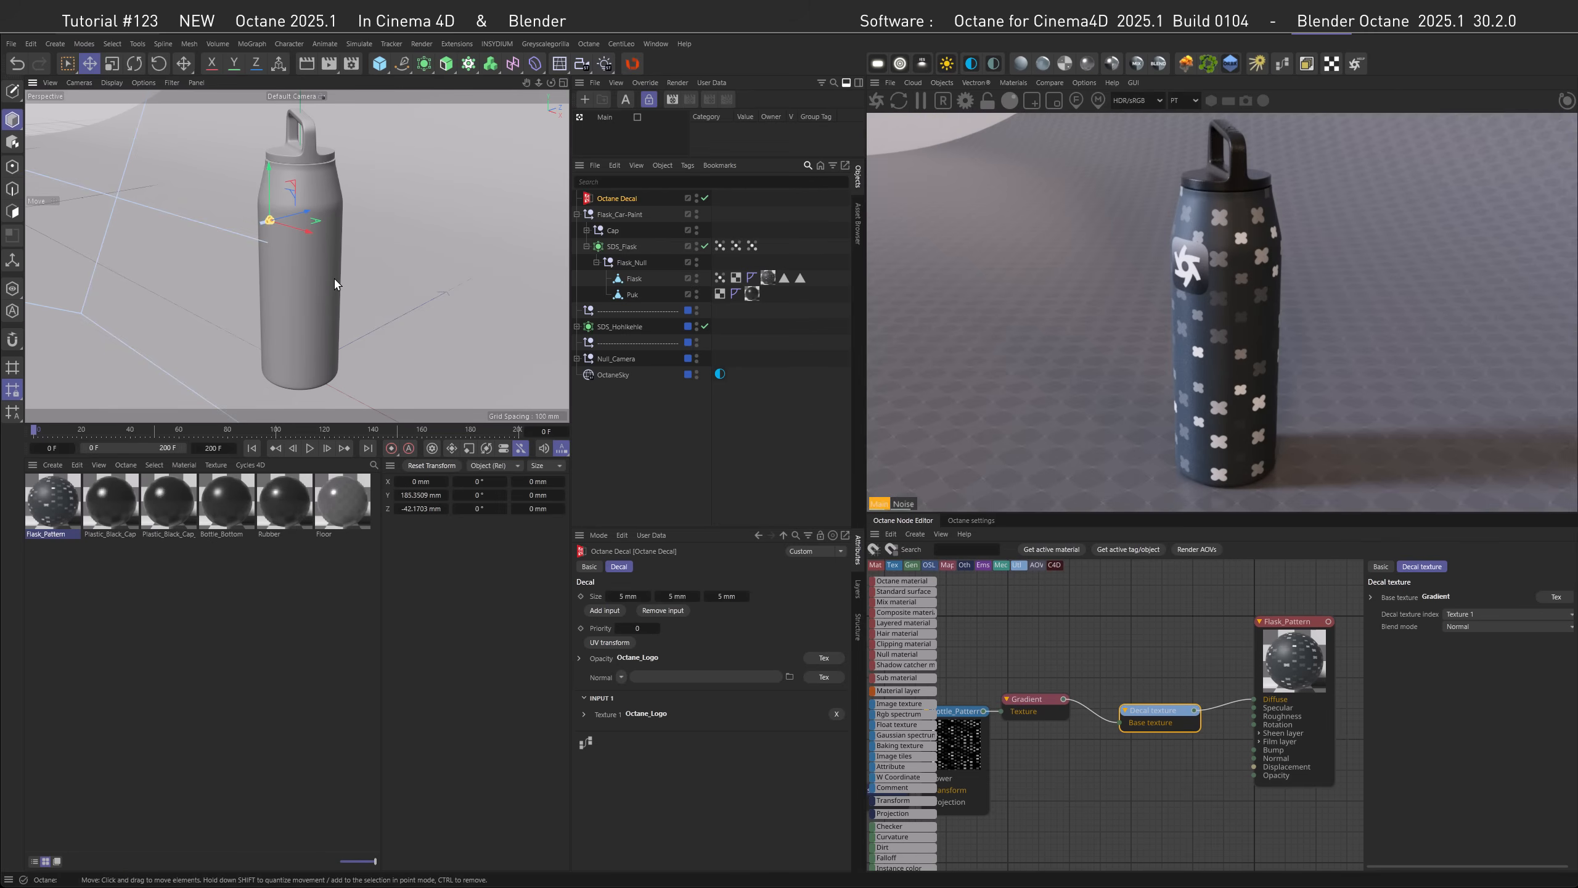
- Try raising the Flask_Car-Paint null without the decal, and undo the move
click(592, 218)
drag(281, 339, 303, 254)
key(ctrl+z)
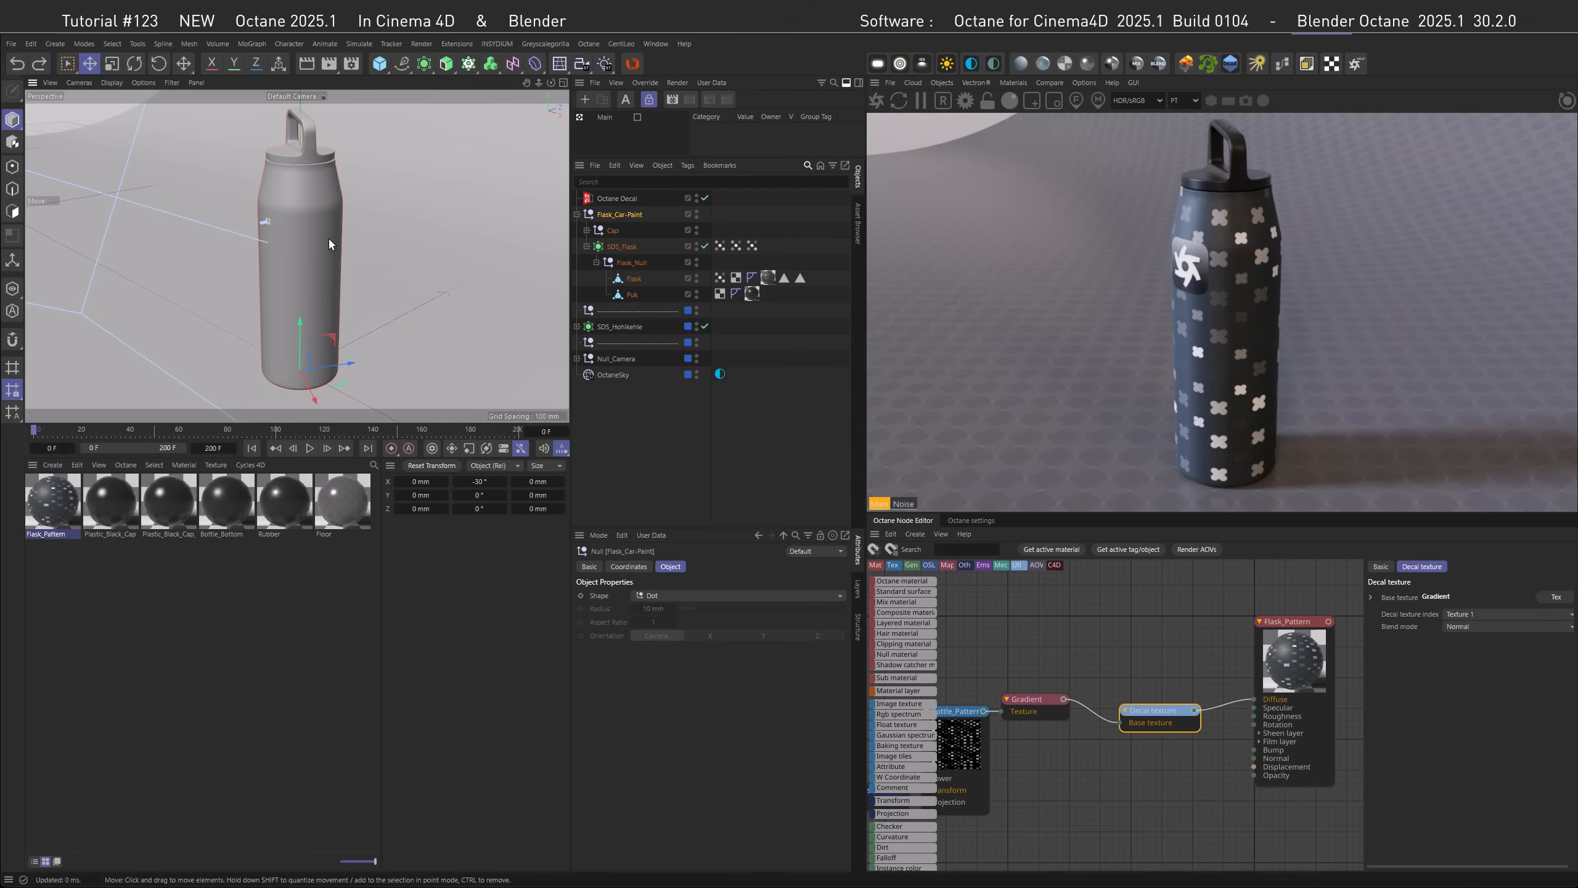
- Make the Octane Decal a child of the Flask_Car-Paint null
click(602, 198)
drag(616, 198, 617, 224)
- Test the decal parenting by raising the Flask_Car-Paint null about 34 mm, and undo the move
click(620, 198)
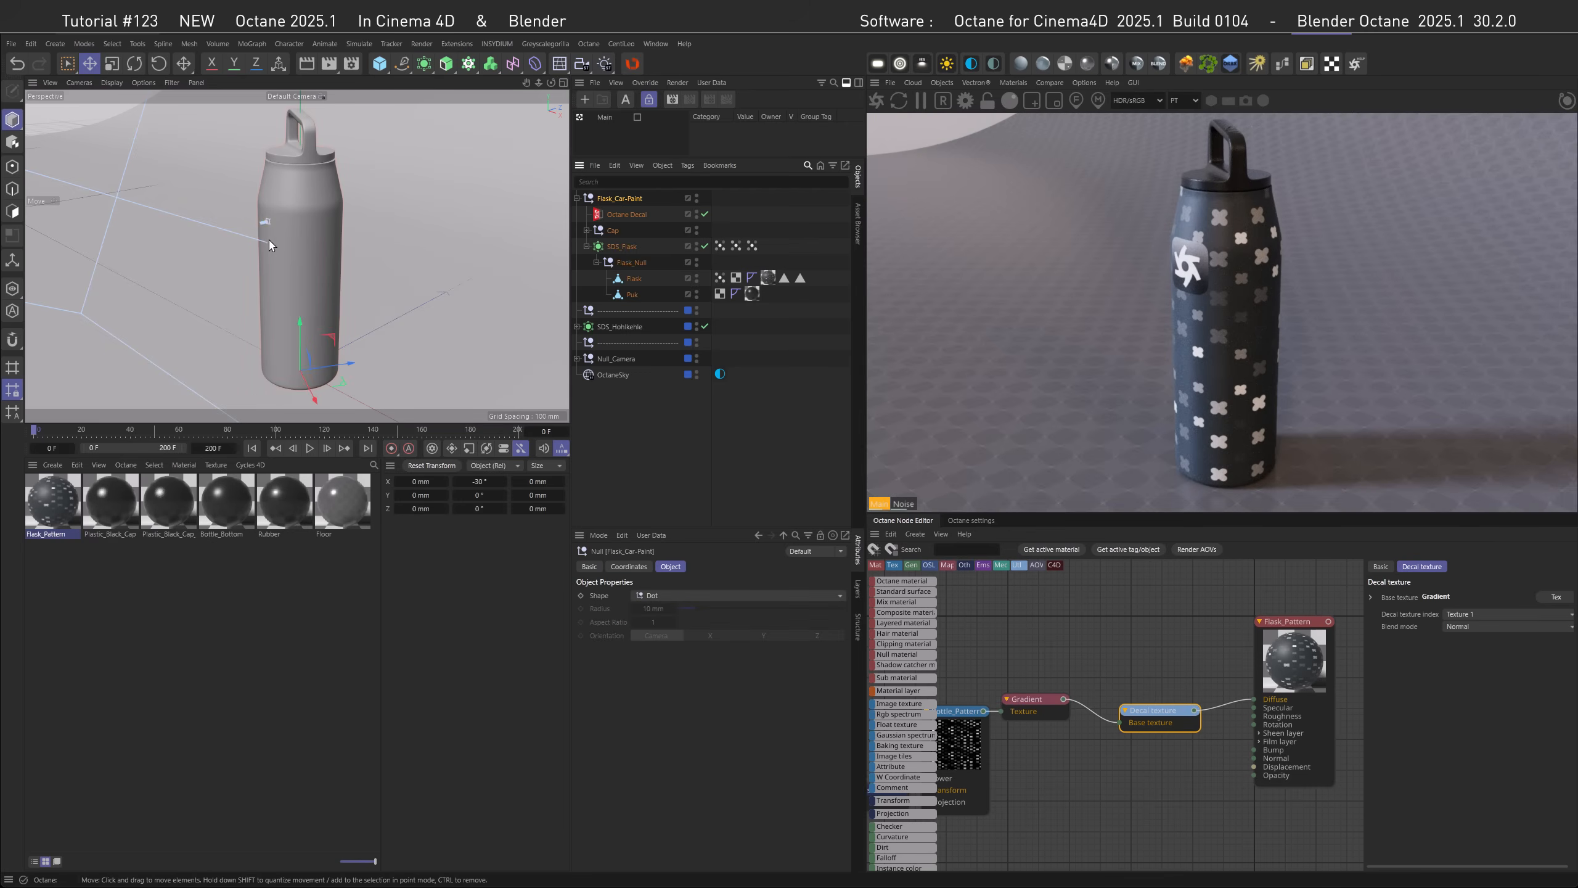
mouse_move(297, 350)
mouse_down()
mouse_move(308, 302)
mouse_move(300, 323)
mouse_up()
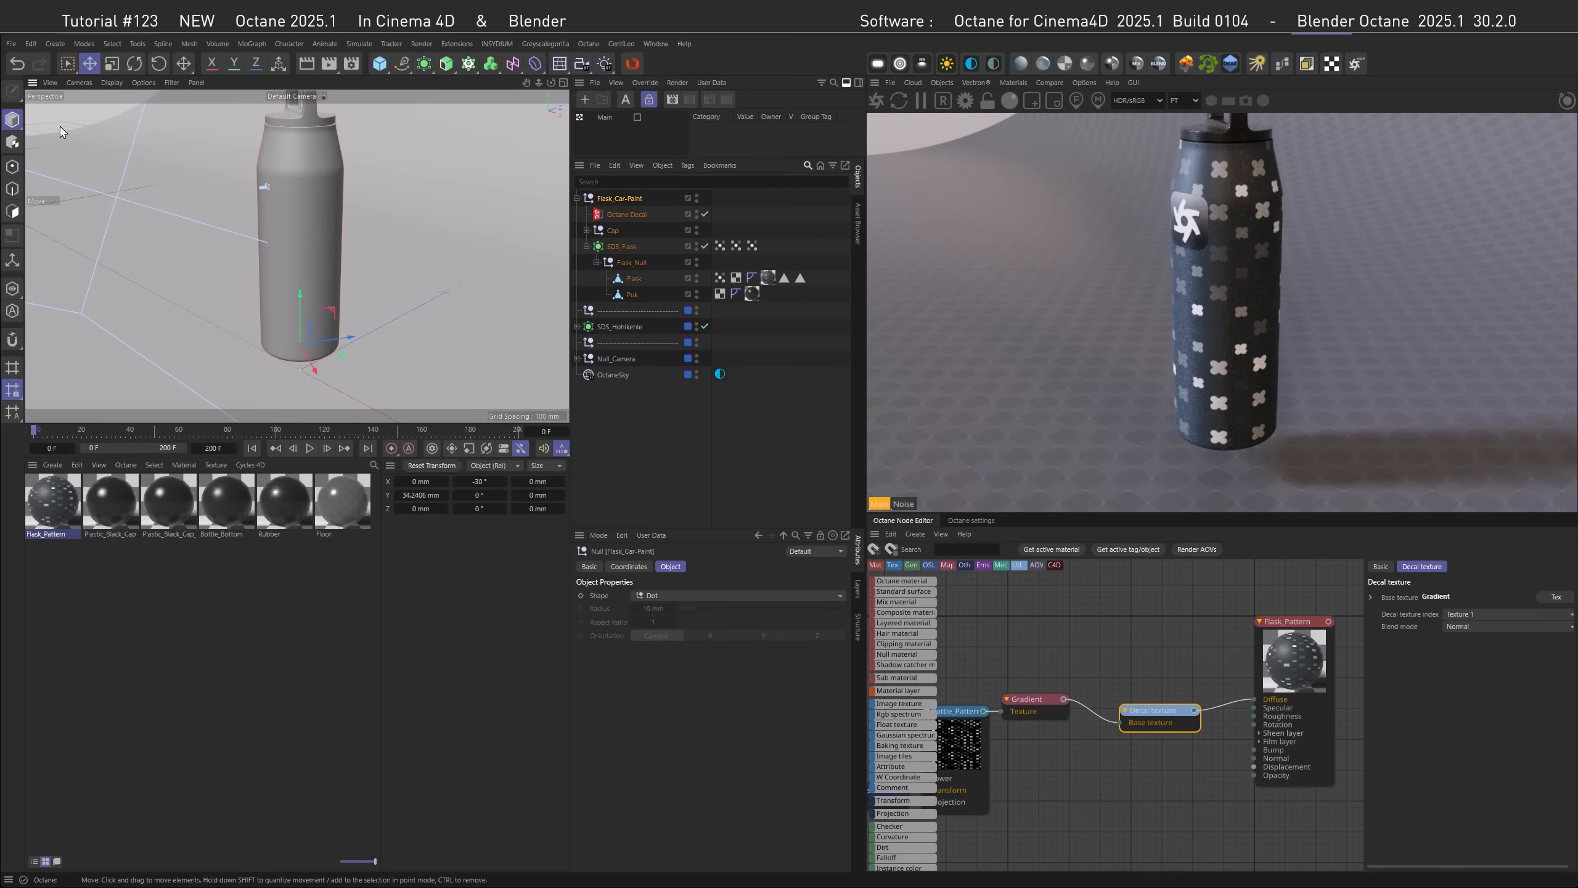
click(15, 63)
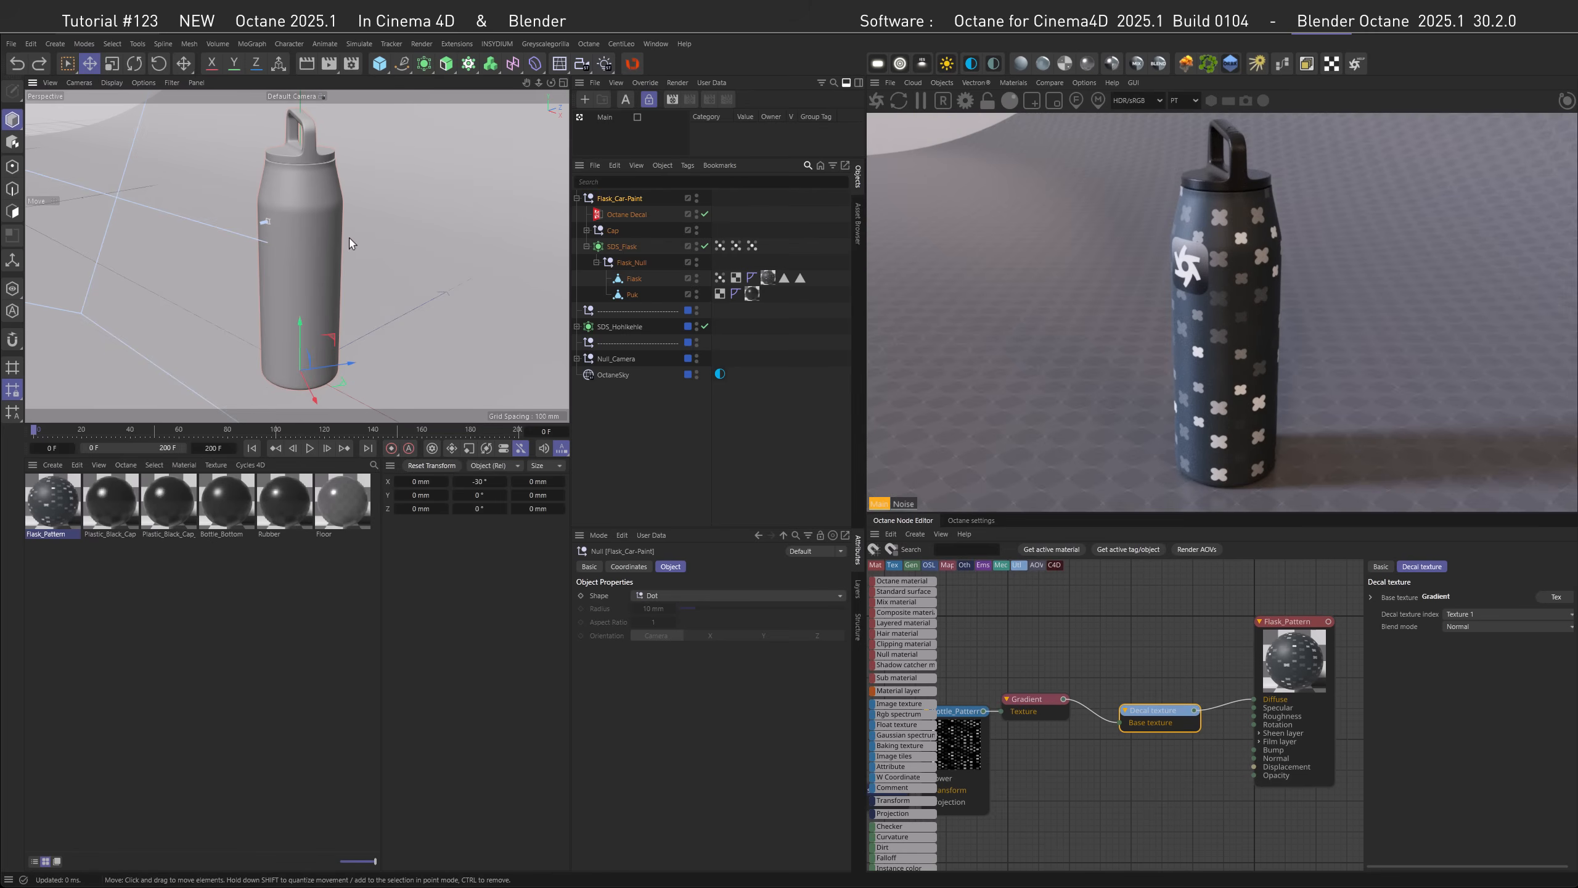
- Switch the viewport back to the scene camera
click(293, 96)
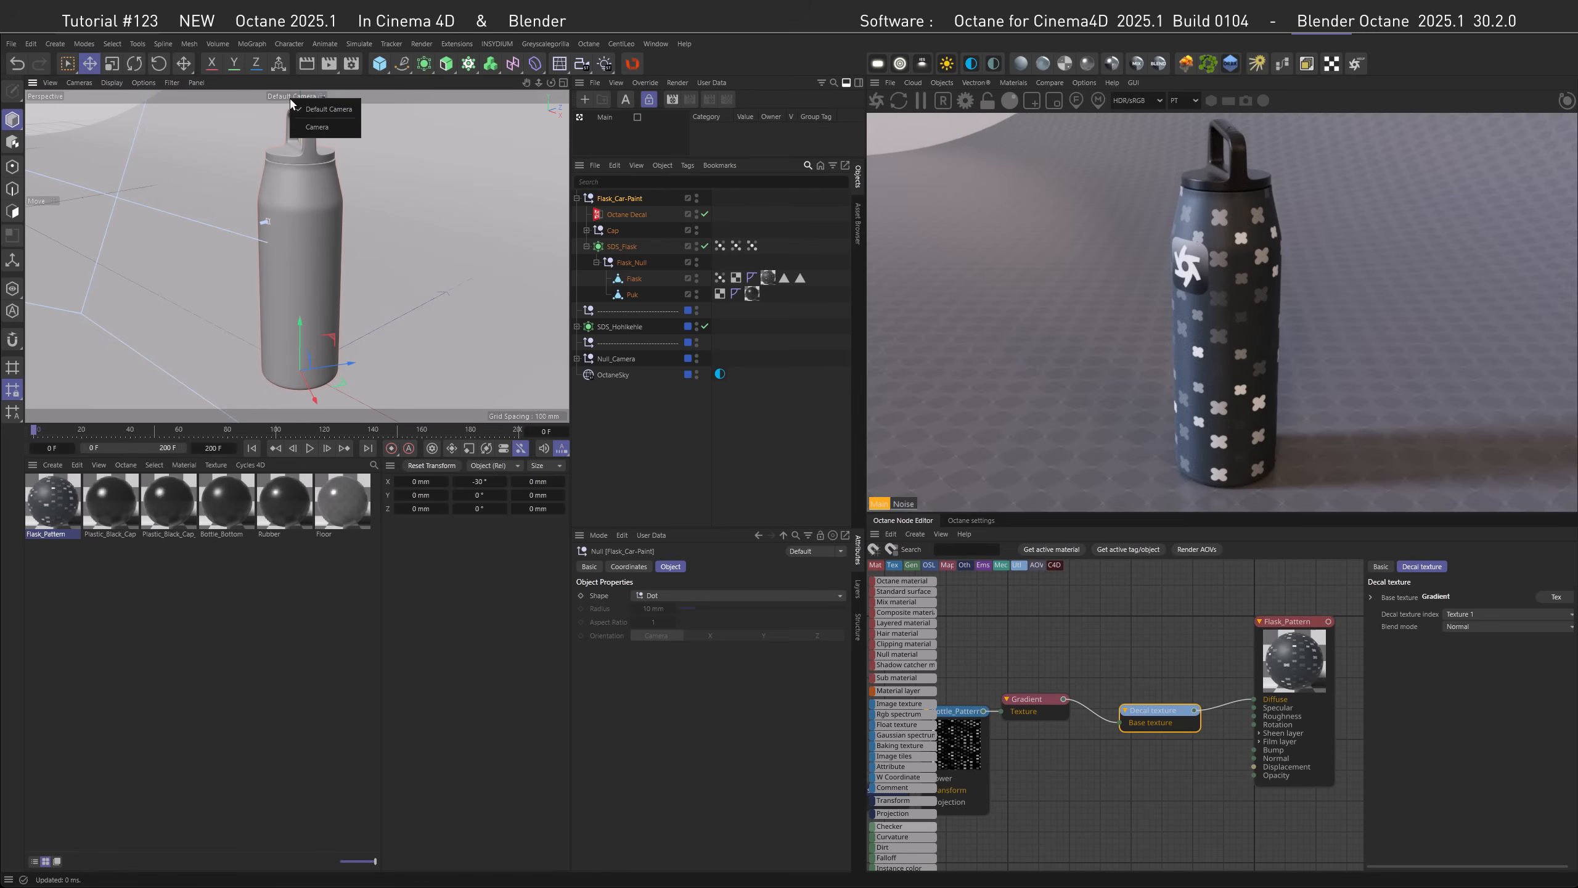
click(317, 127)
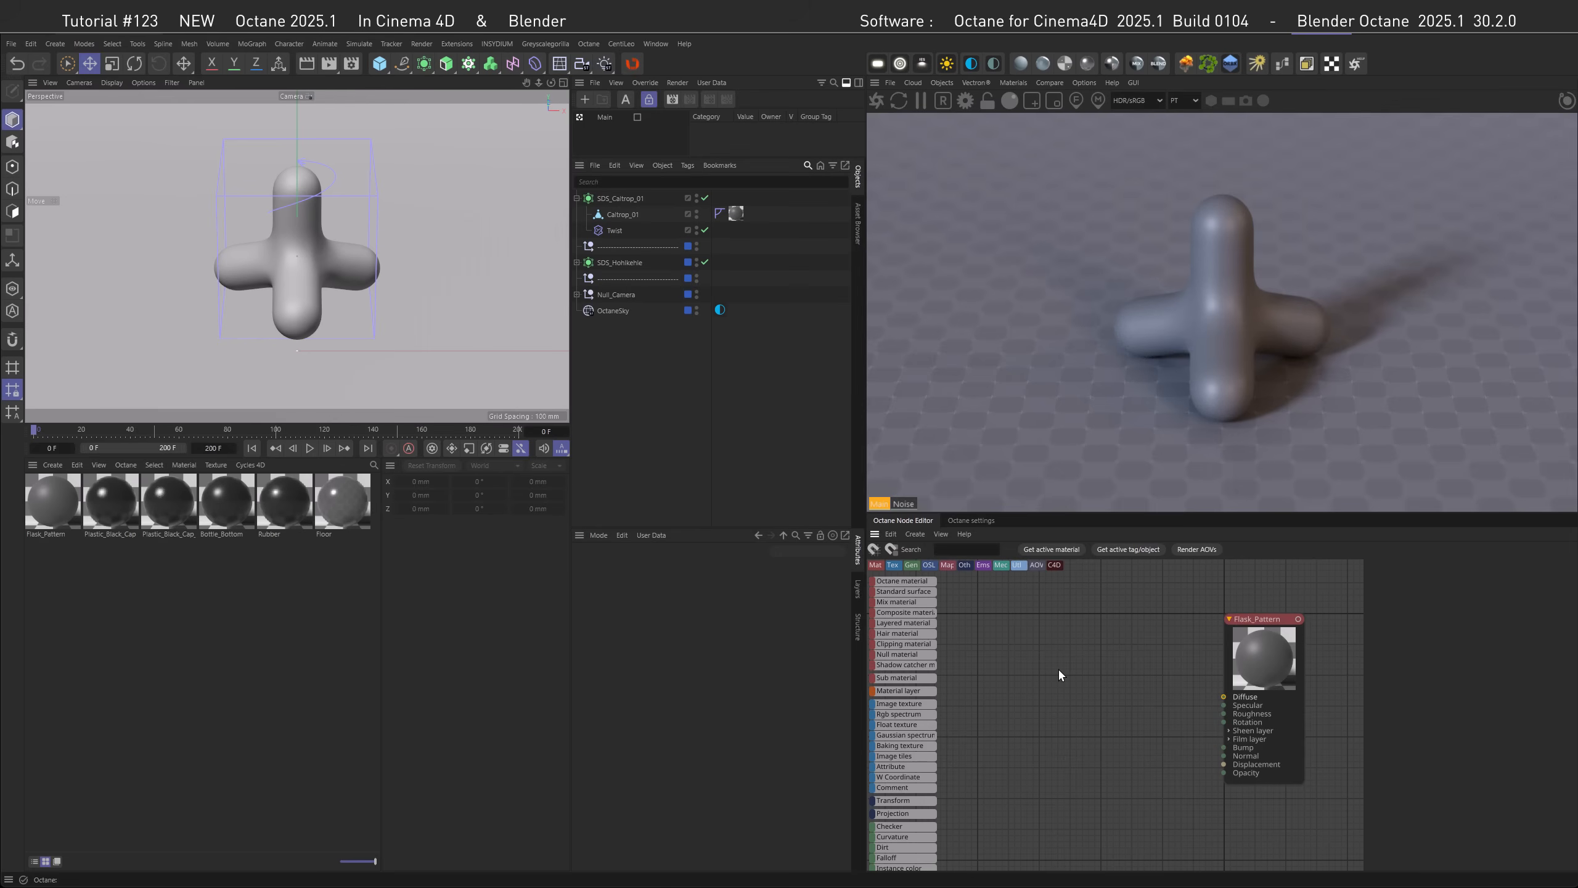
- Add a Noise4D node and connect it to the Diffuse input of the Flask_Pattern material
text(NOI)
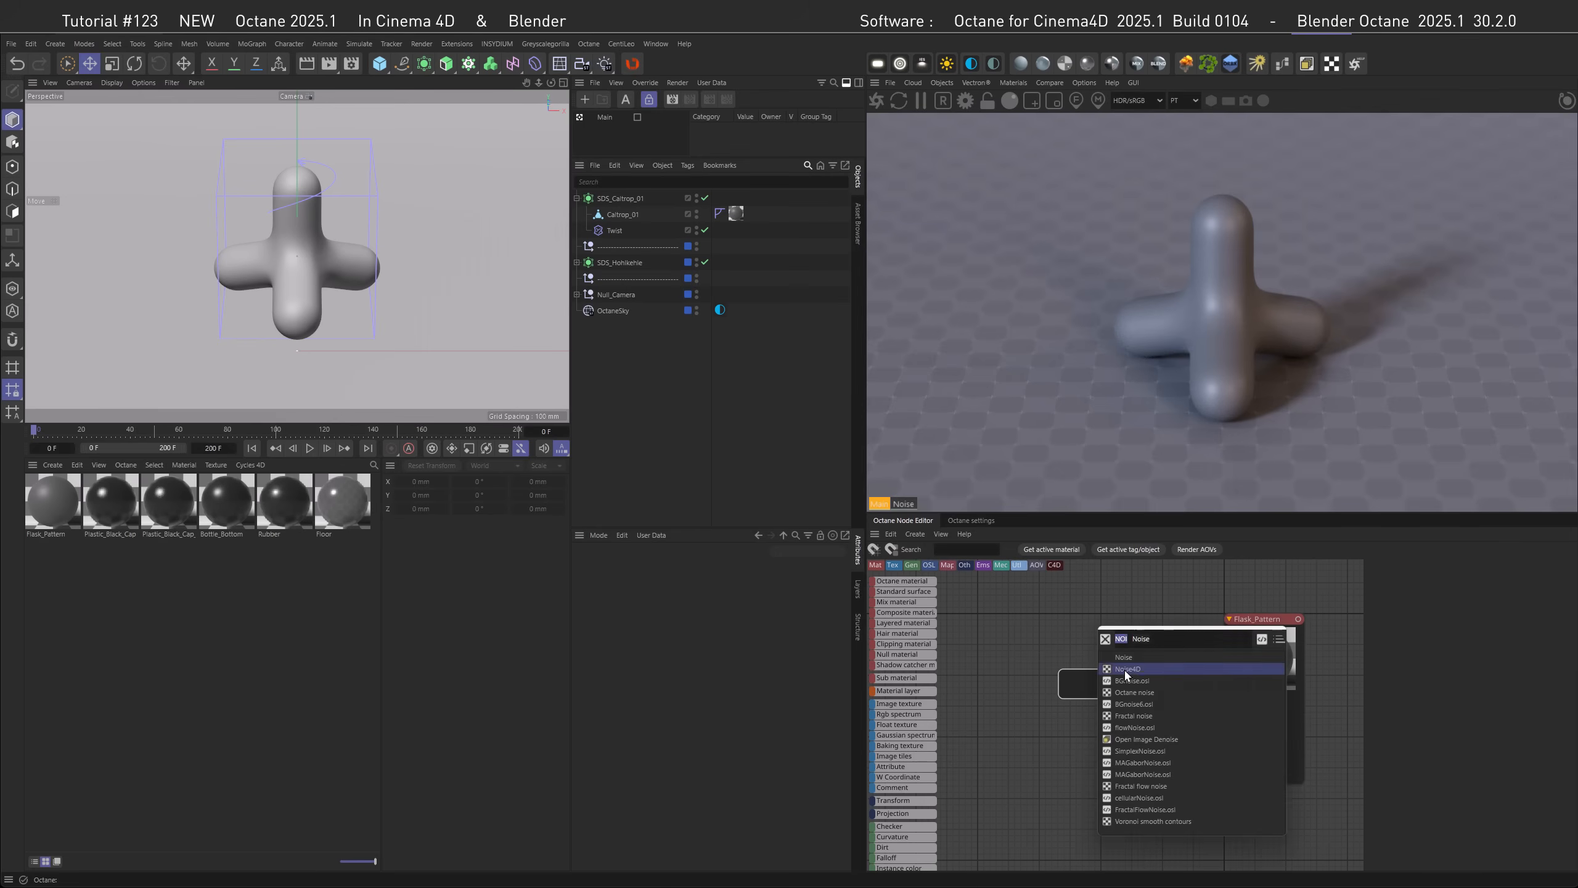
click(1124, 669)
drag(1097, 688, 1224, 696)
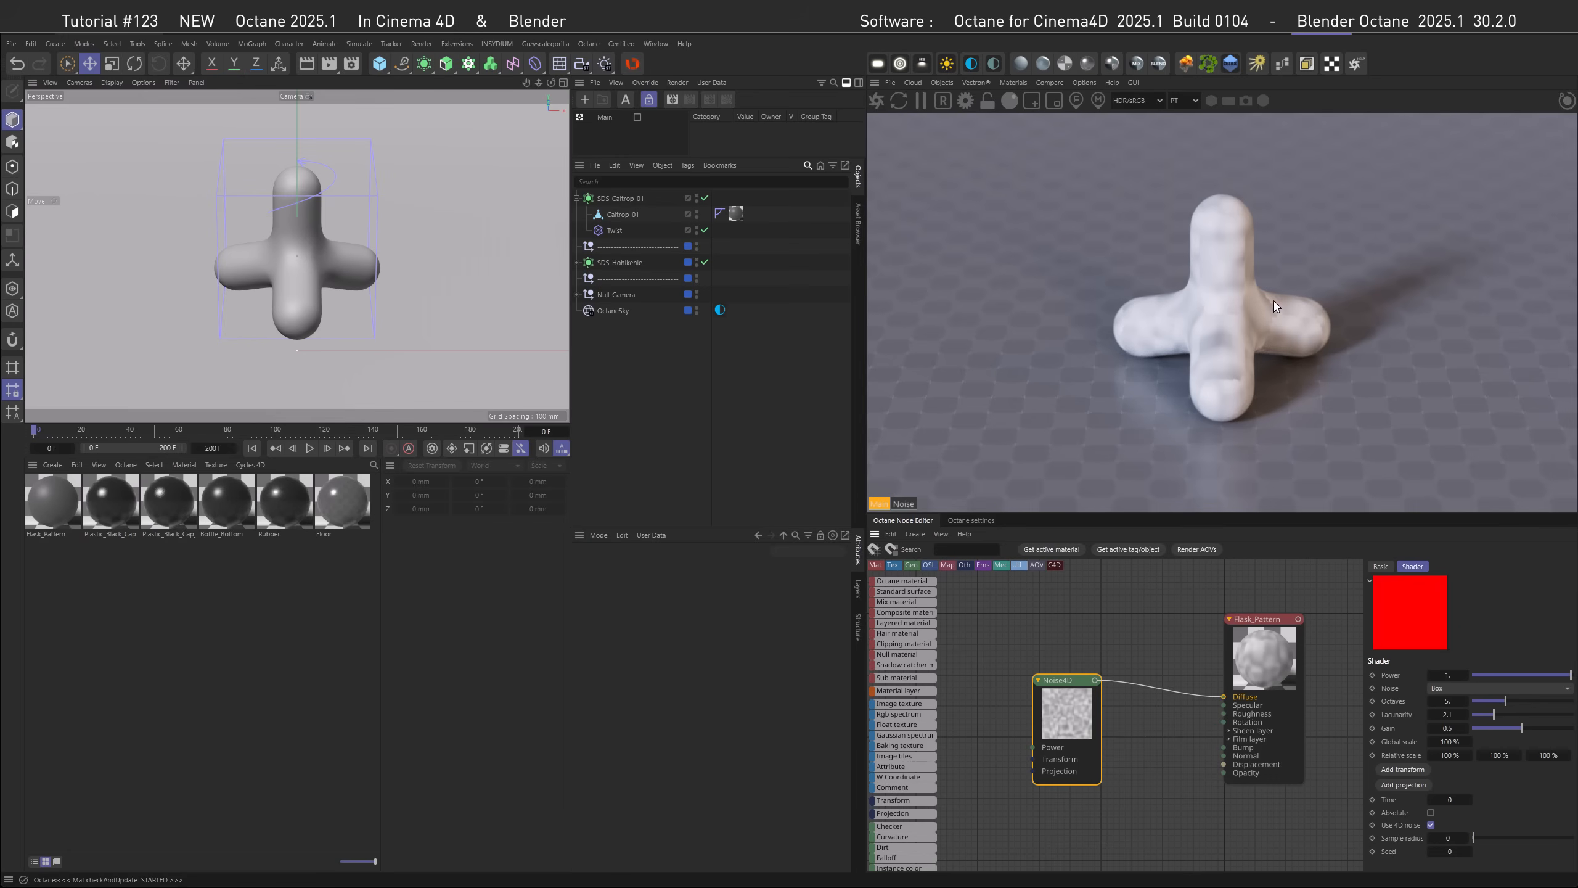
- Set the Noise4D node's noise type to Blistered Turbulence and enable Absolute
click(736, 213)
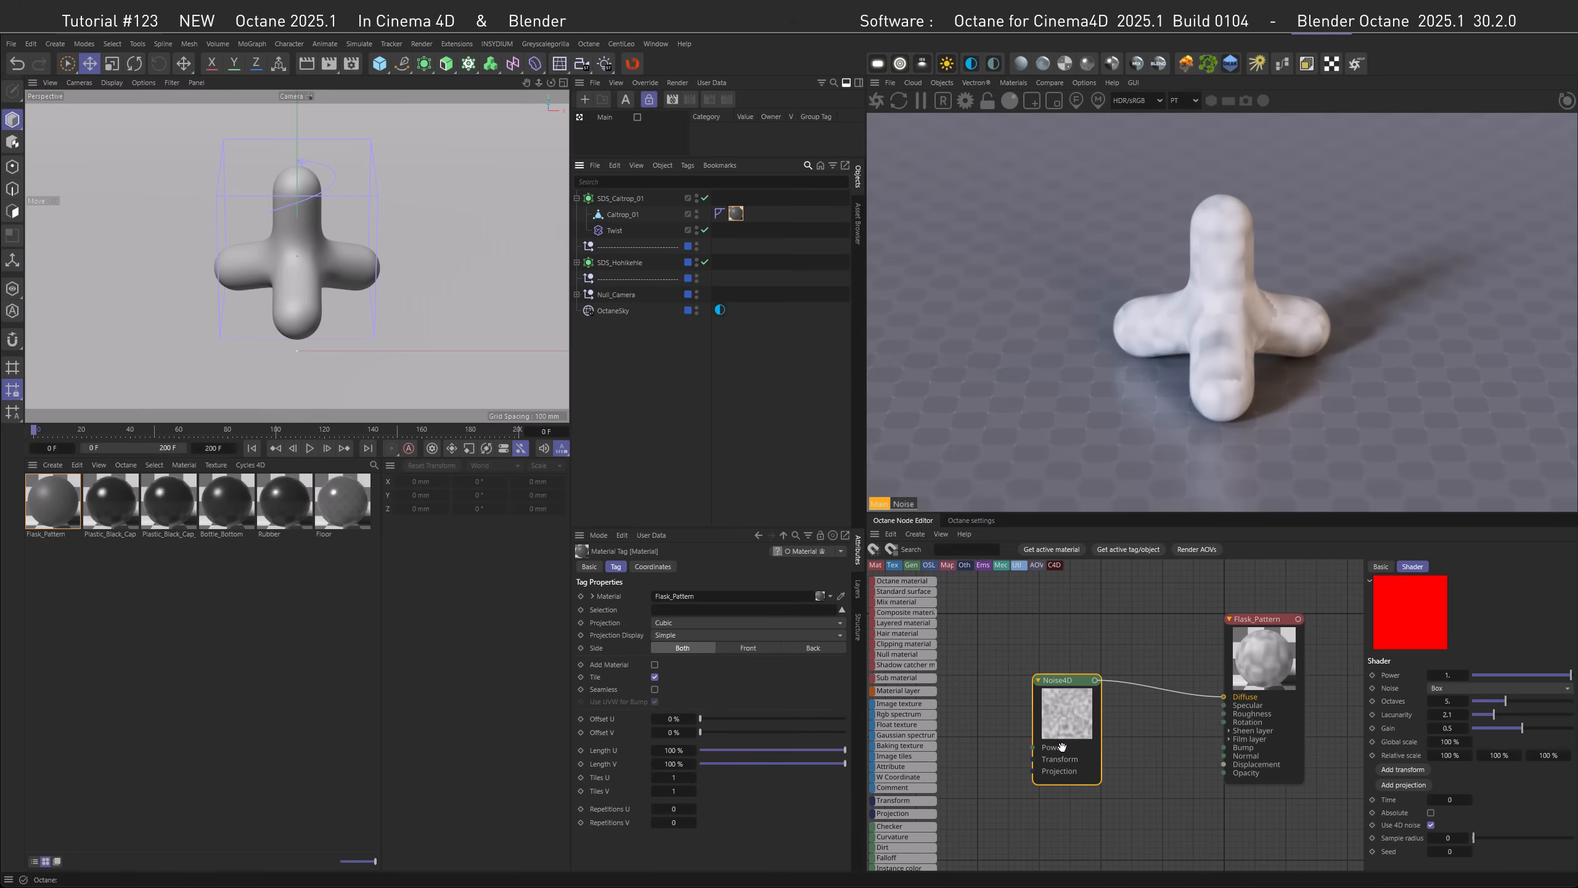
click(1454, 688)
click(1455, 718)
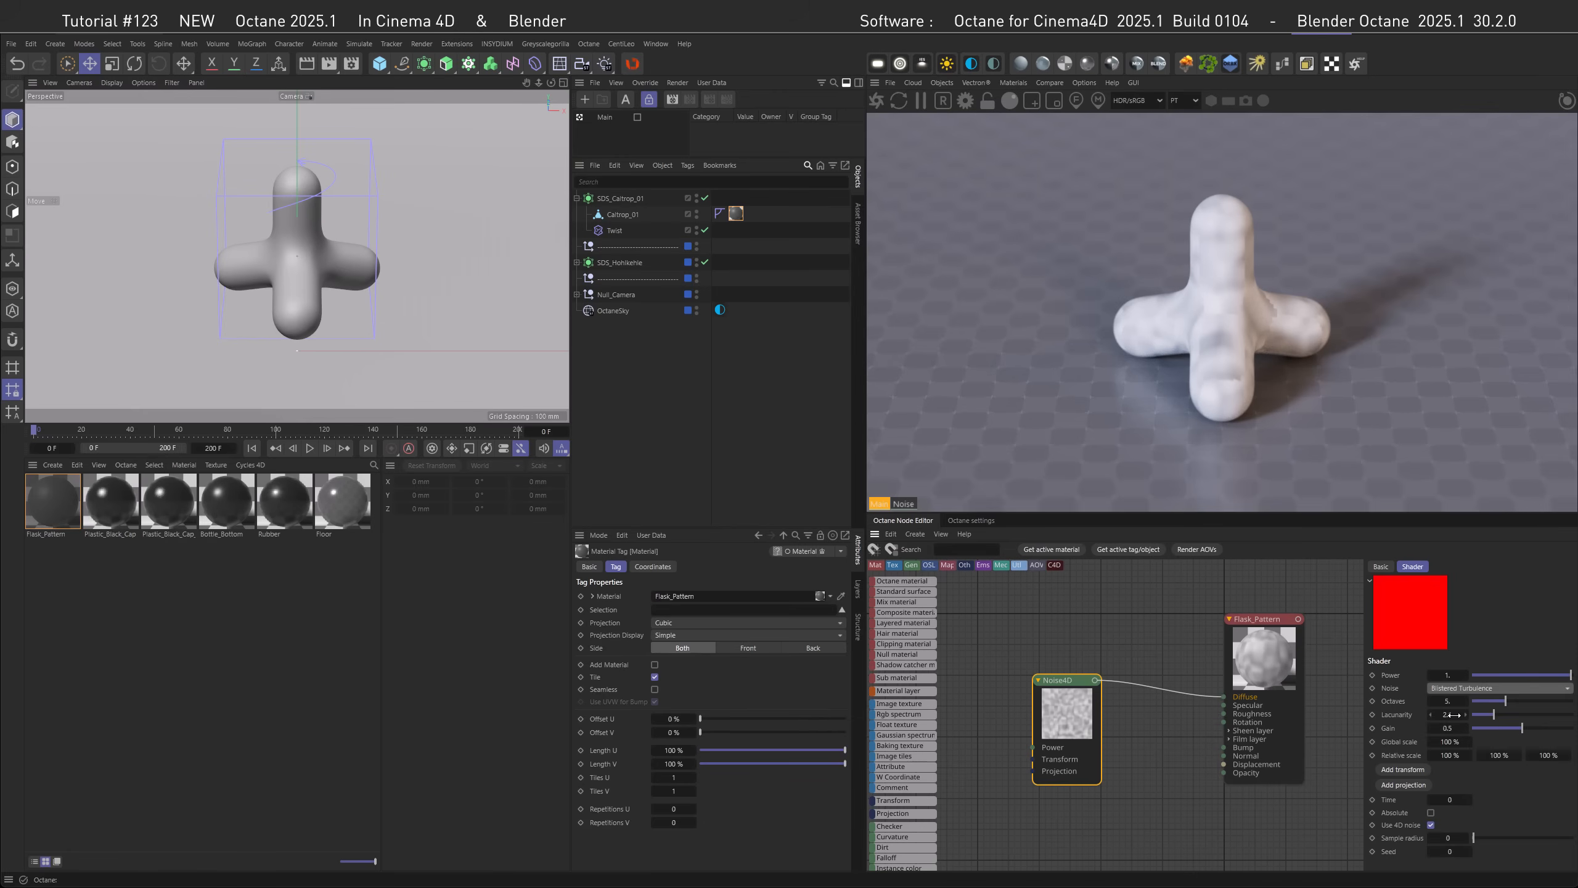
click(1431, 813)
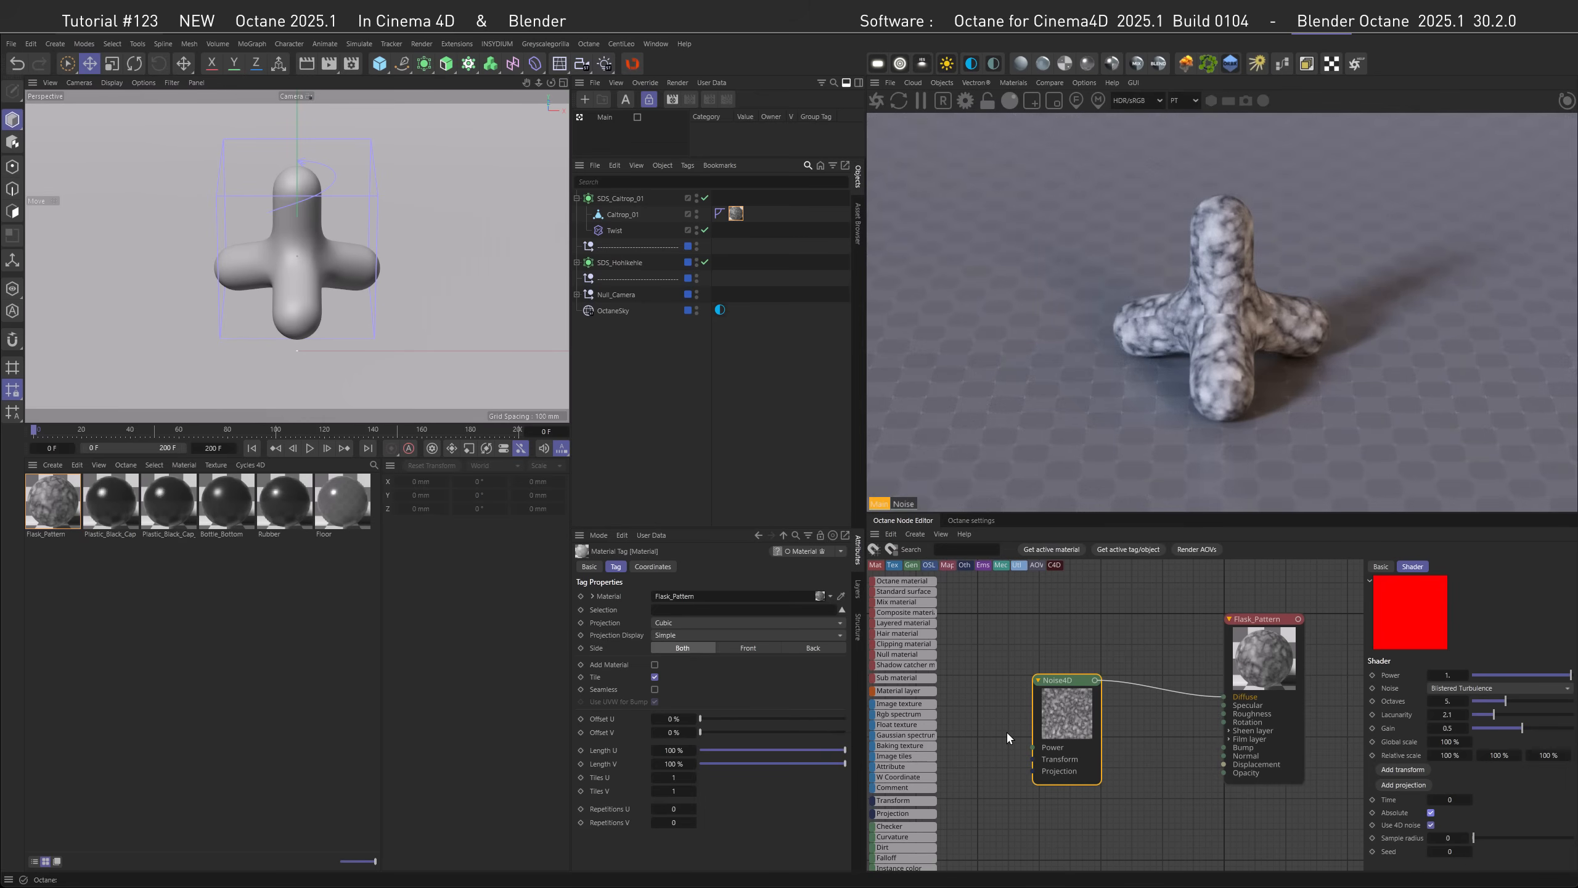
- Add a texture projection node to the Noise4D node and set its projection to XYZ to UVW
click(1394, 785)
click(976, 770)
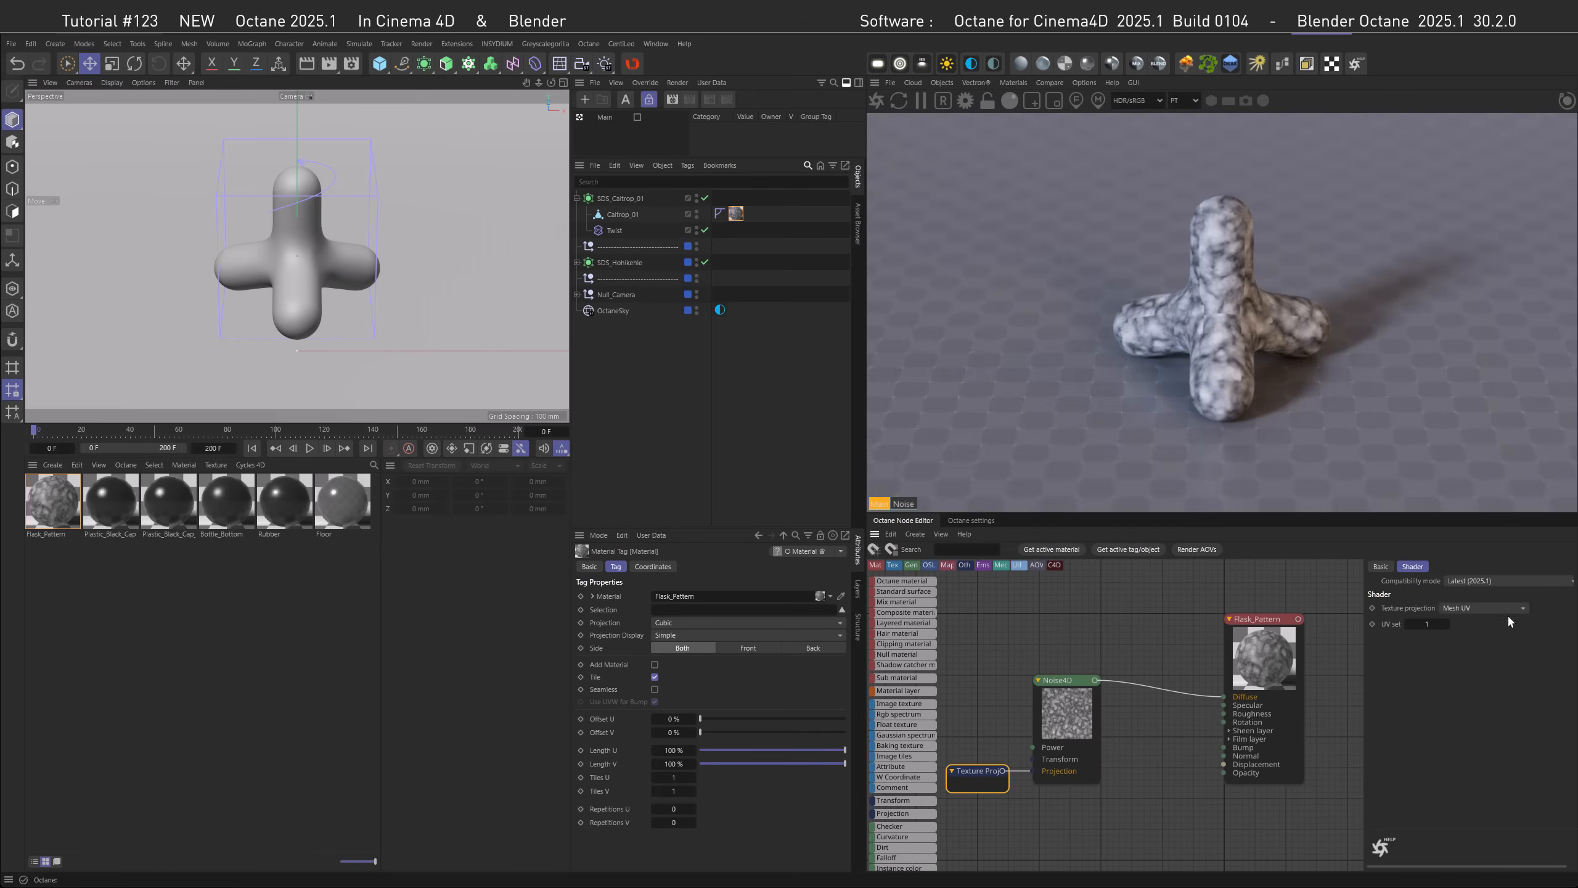
click(1465, 611)
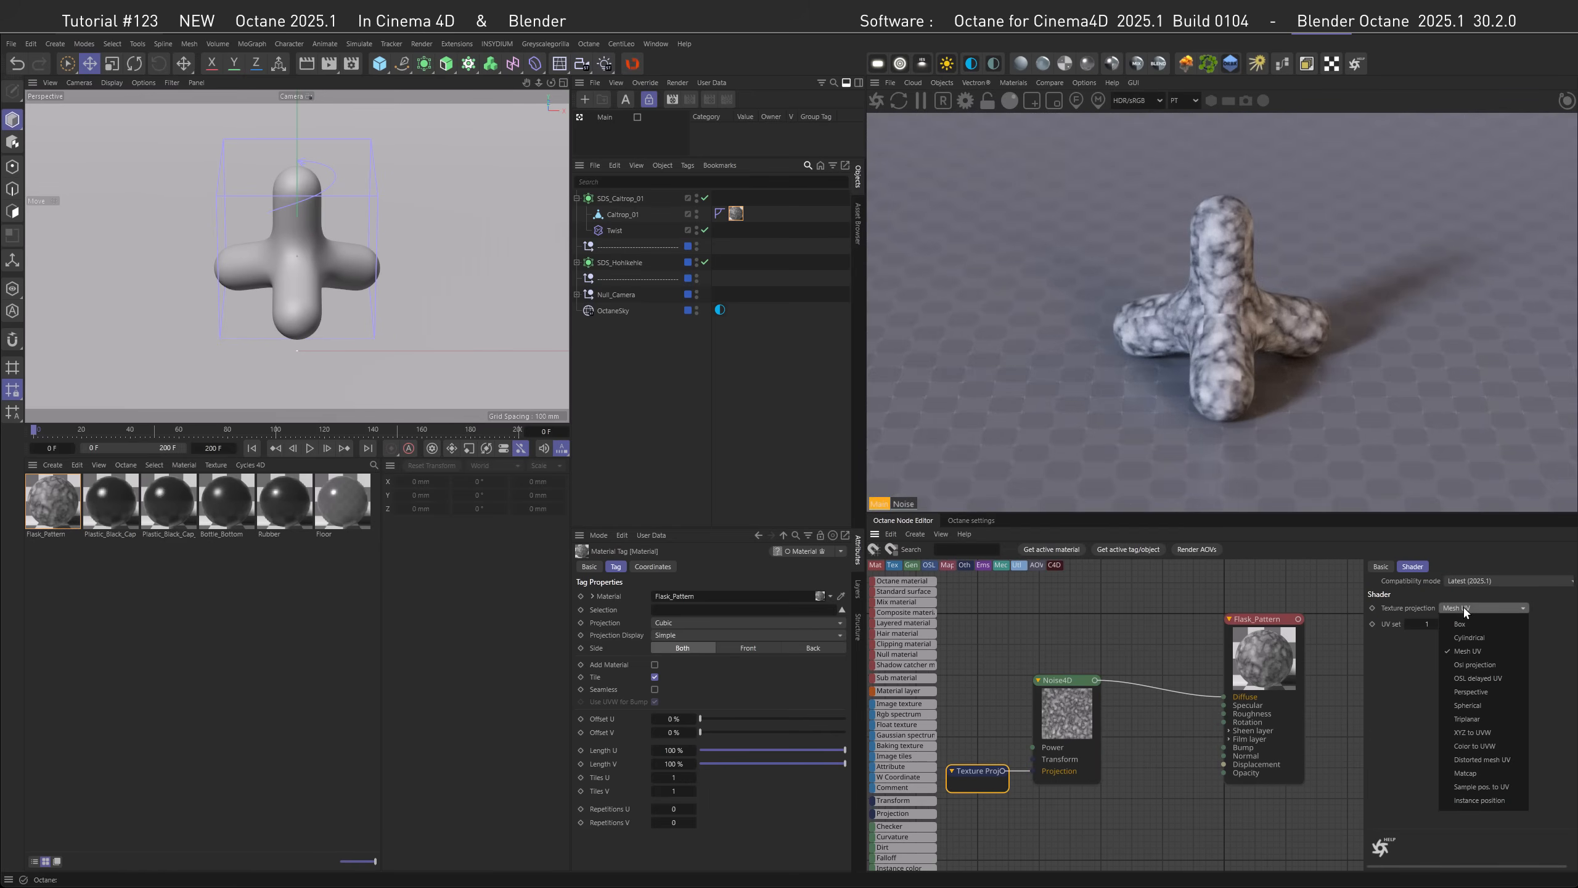
click(1481, 728)
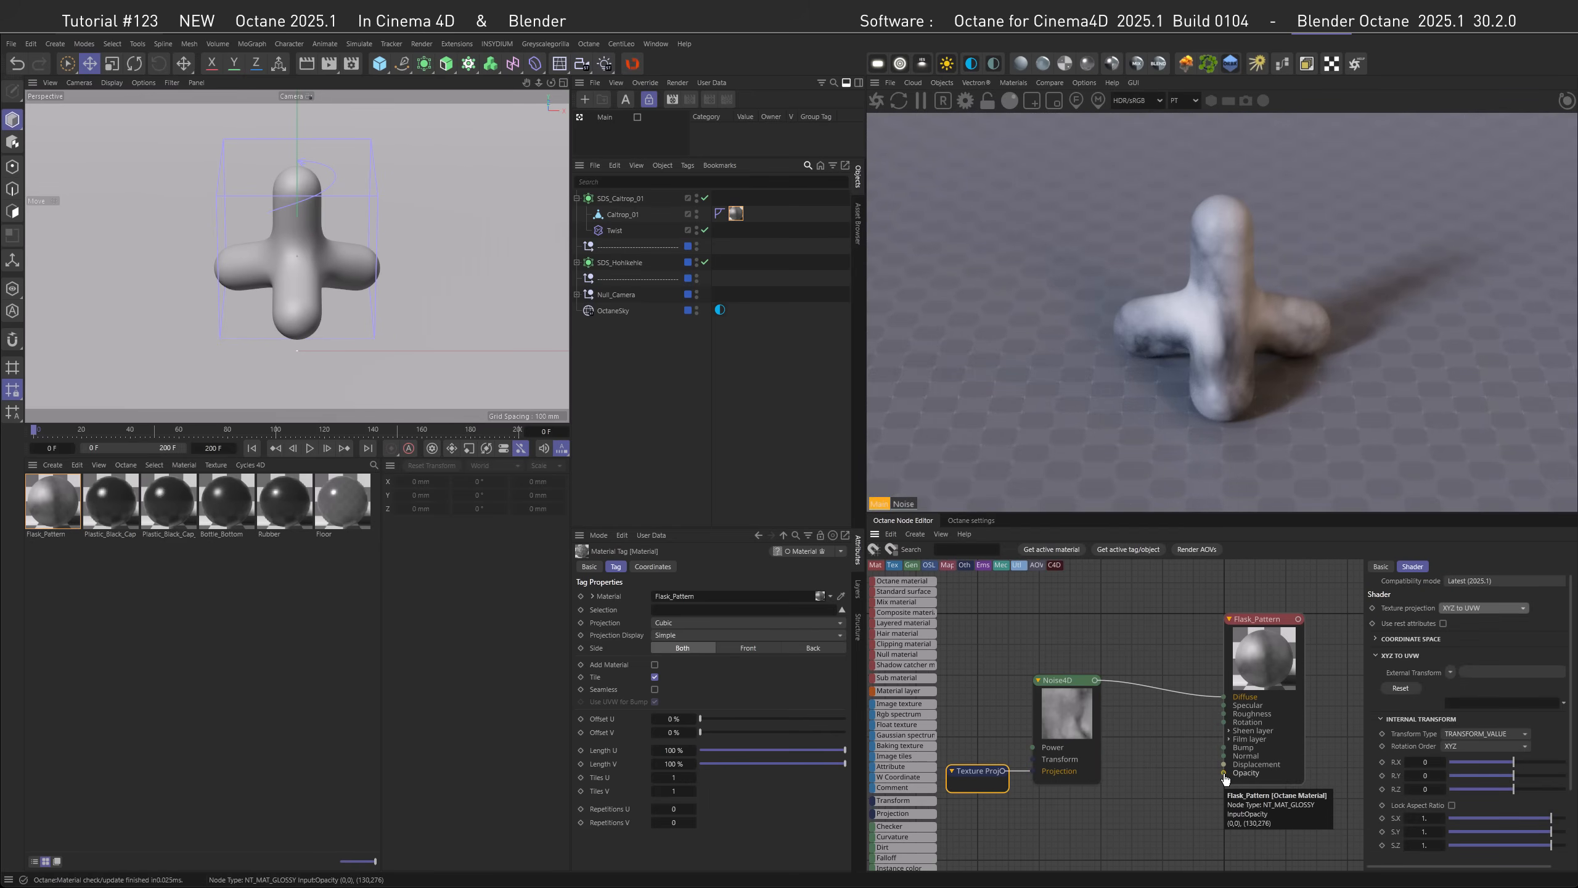
- Lock the aspect ratio of the projection's internal transform and set its scale to 0.1
click(1452, 806)
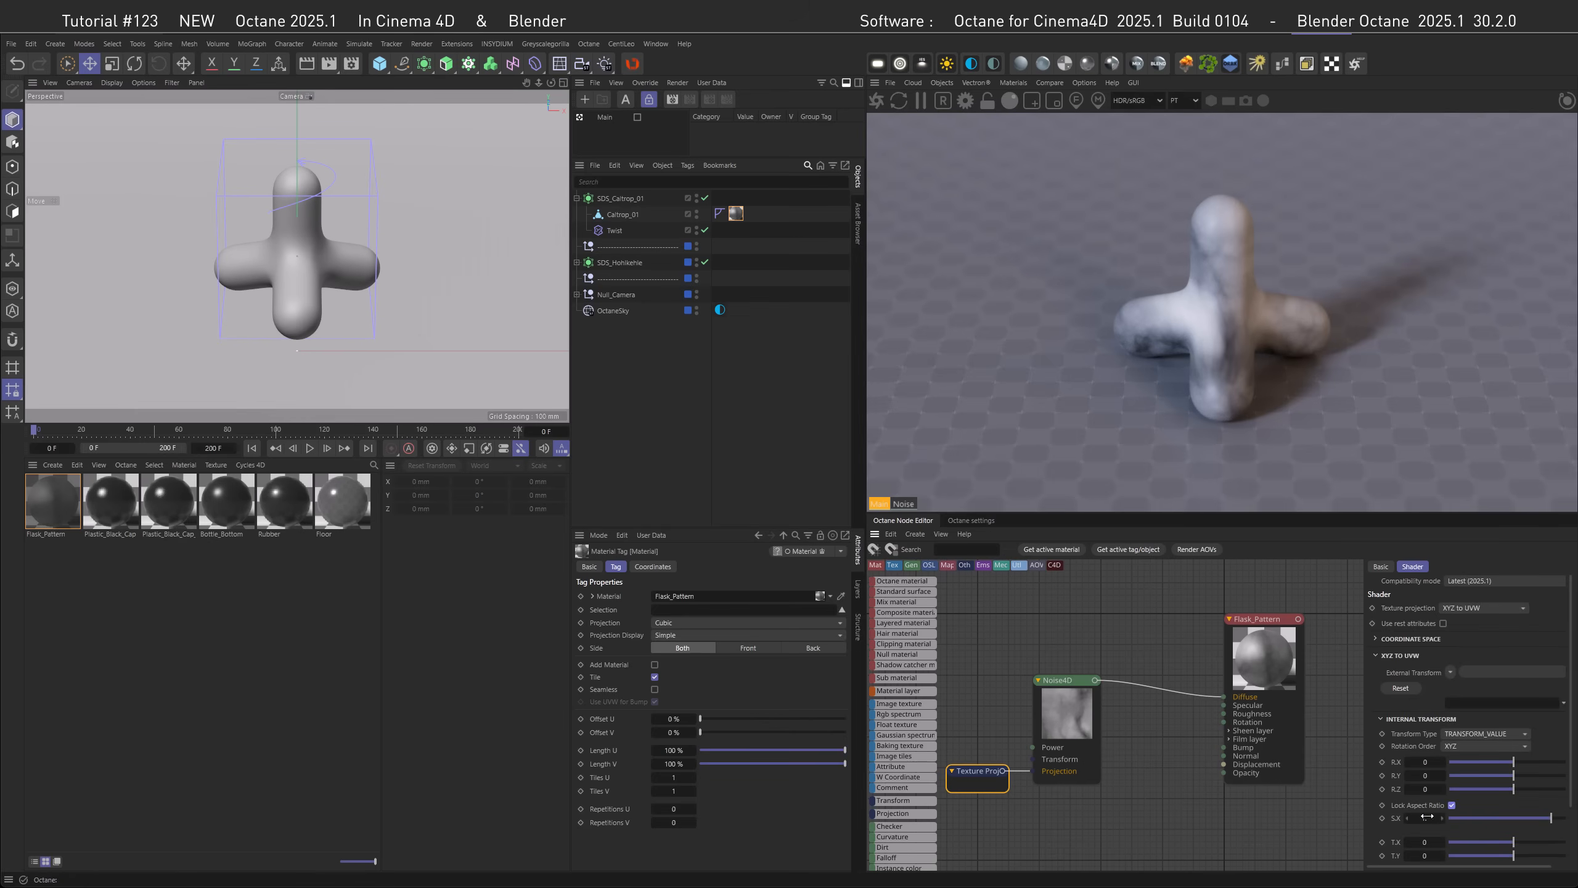
text(0.1)
key(Return)
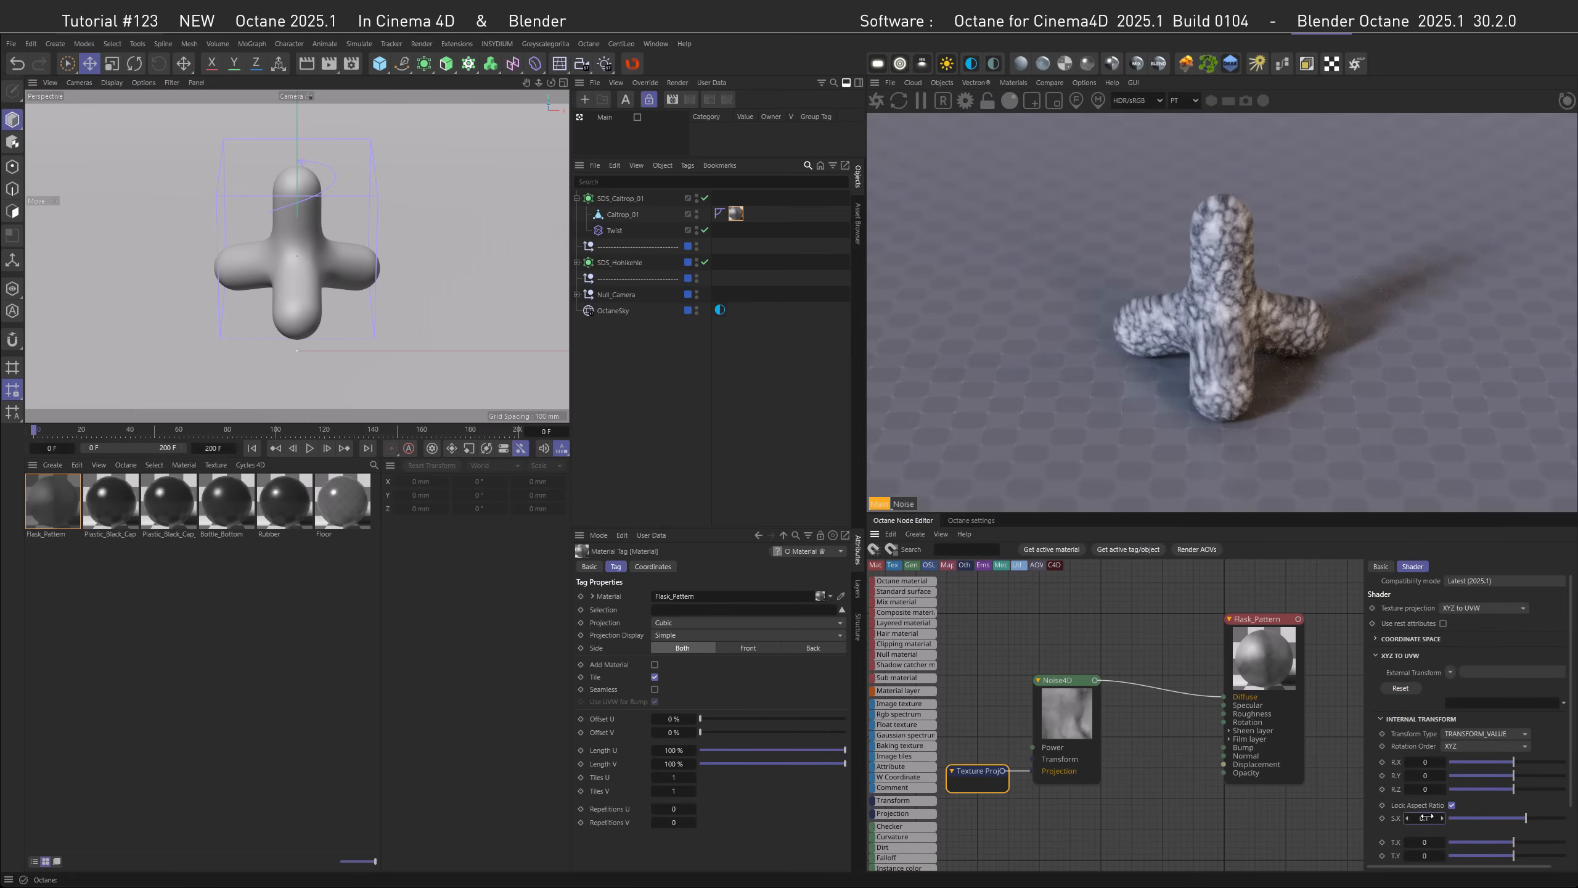
- Switch the viewport to the default camera and examine the noise on the caltrop from another angle
click(292, 96)
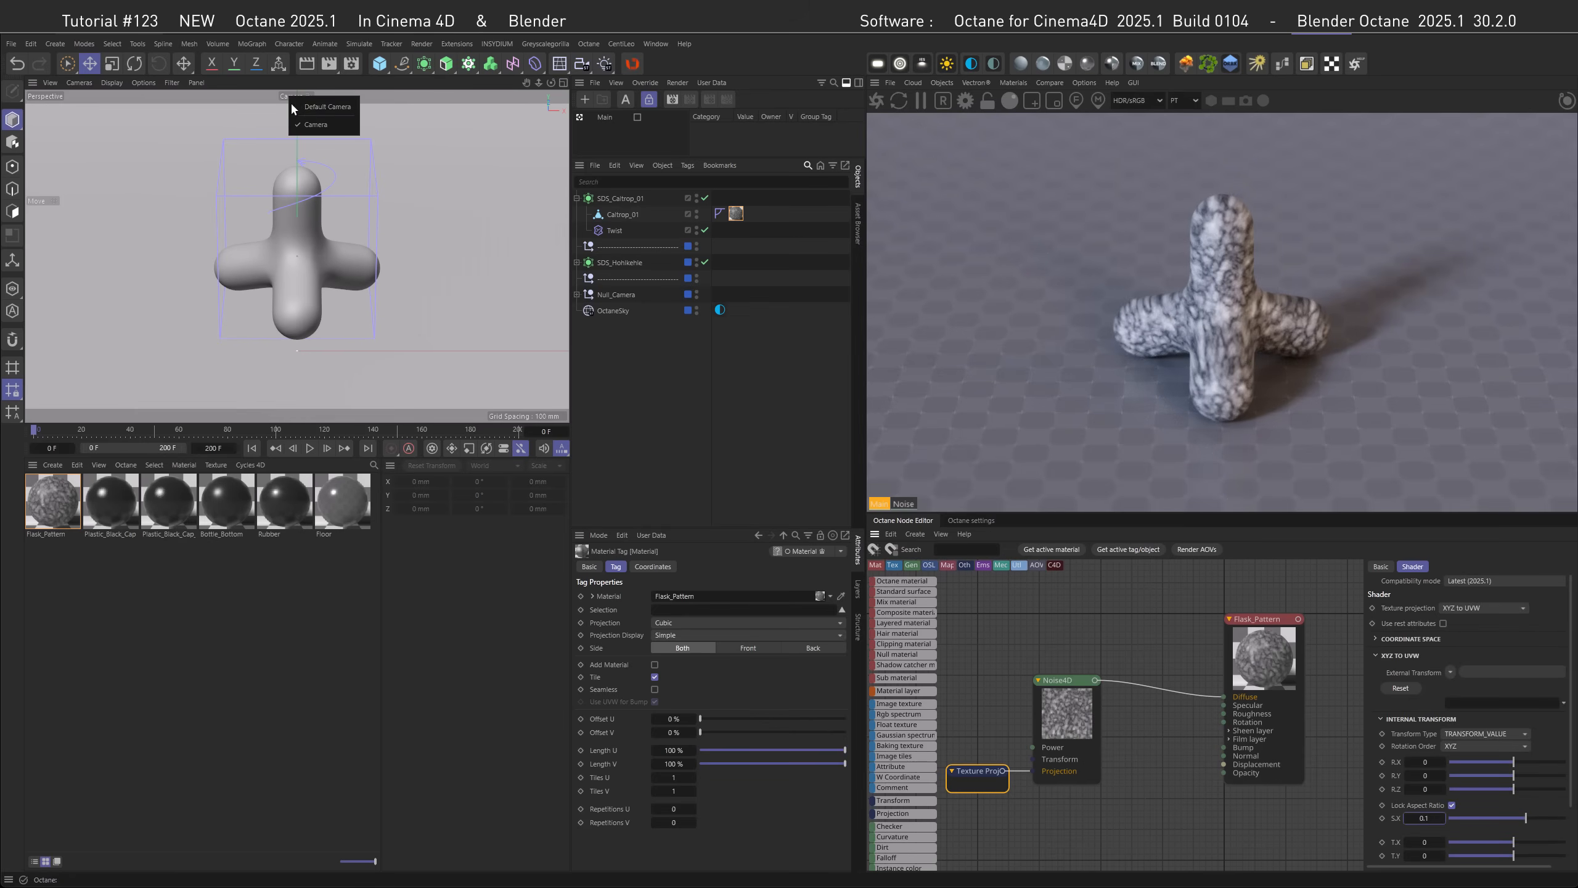
click(320, 107)
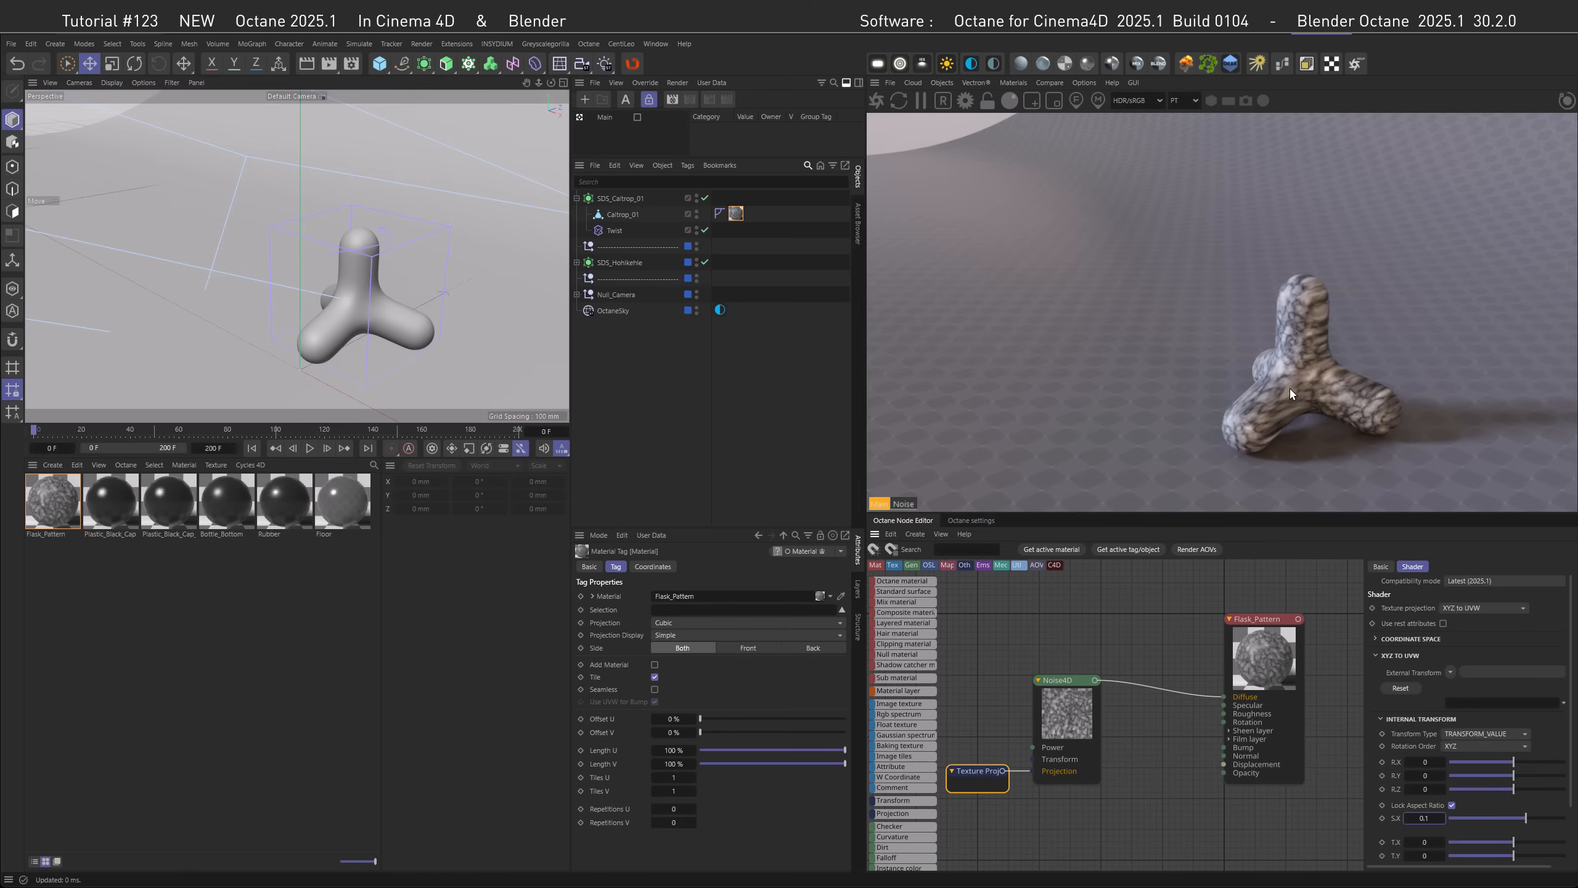
- Add a Transform node to the Noise4D node, place it clear of the projection node, and set its uniform scale to 0.1
click(1062, 682)
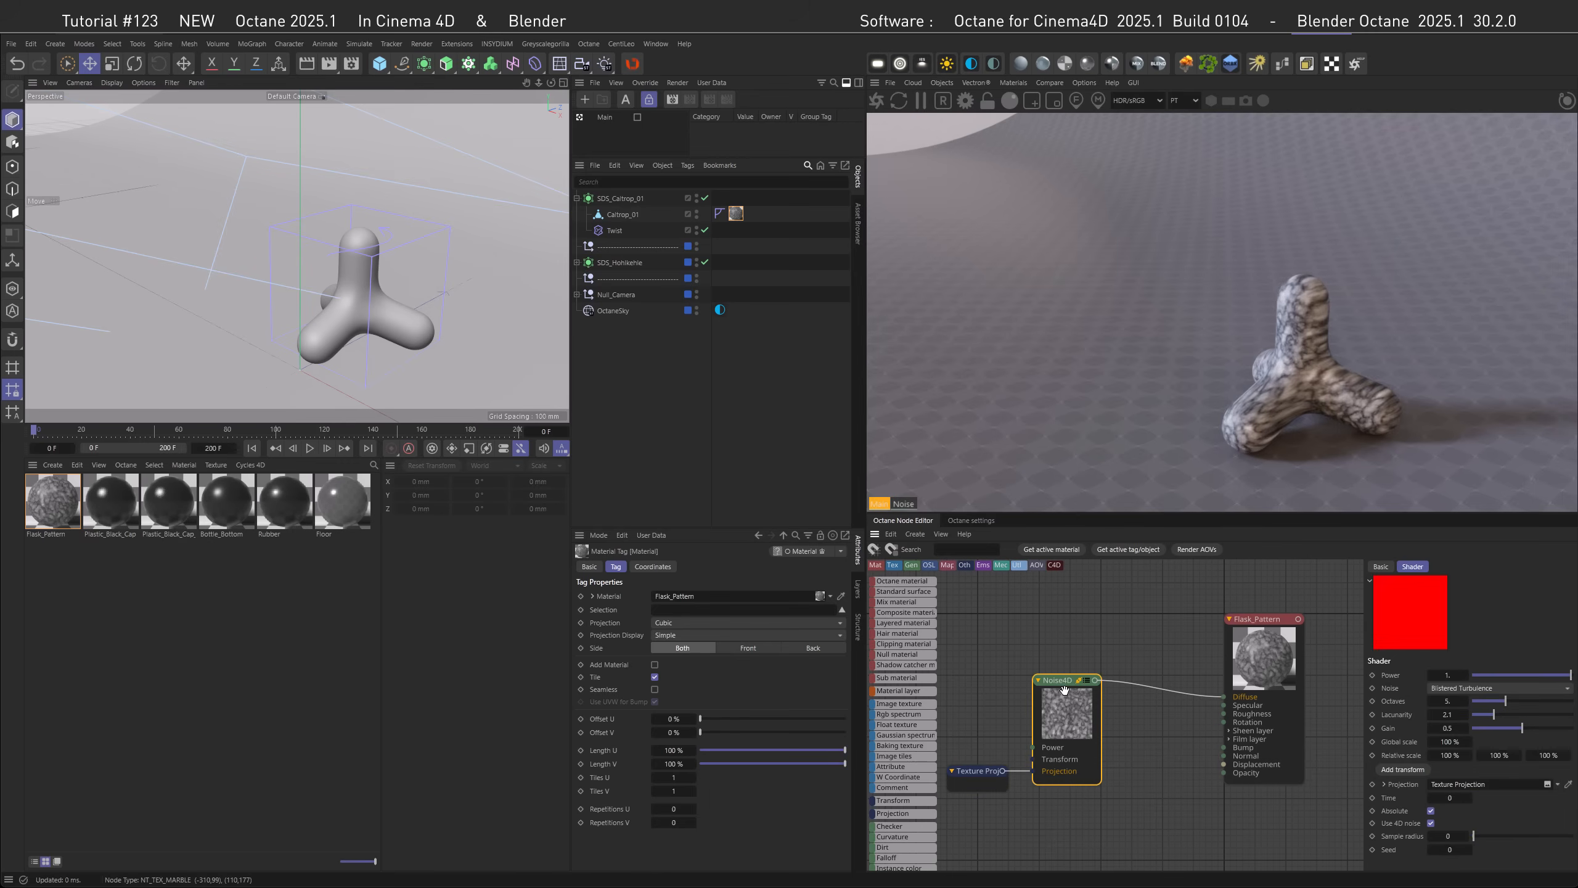
click(1396, 768)
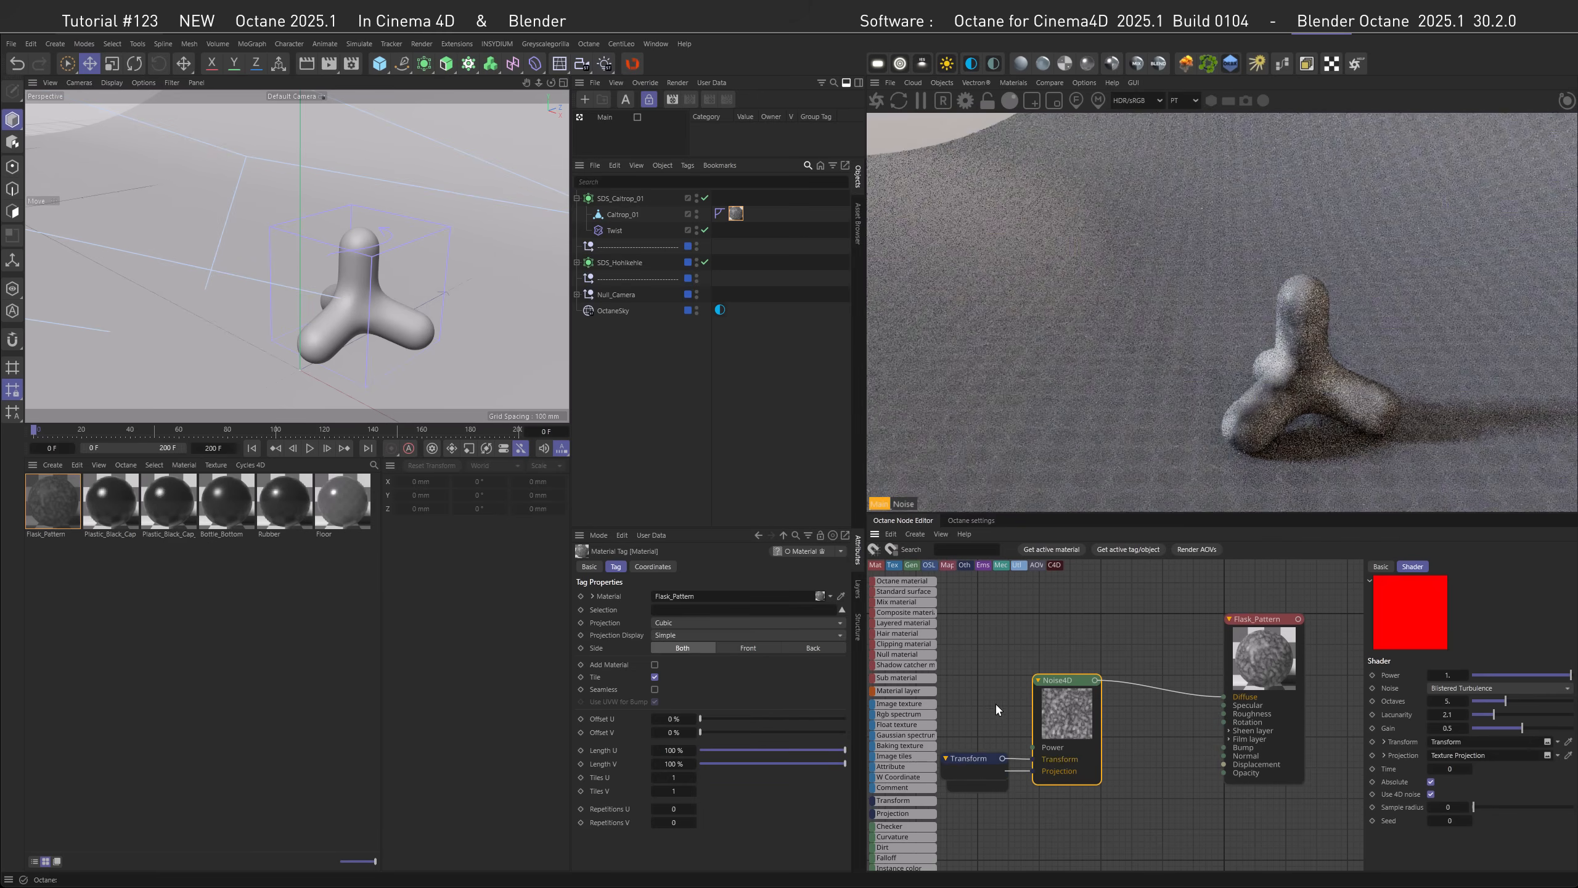
middle_drag(962, 715, 1045, 715)
drag(970, 755, 974, 751)
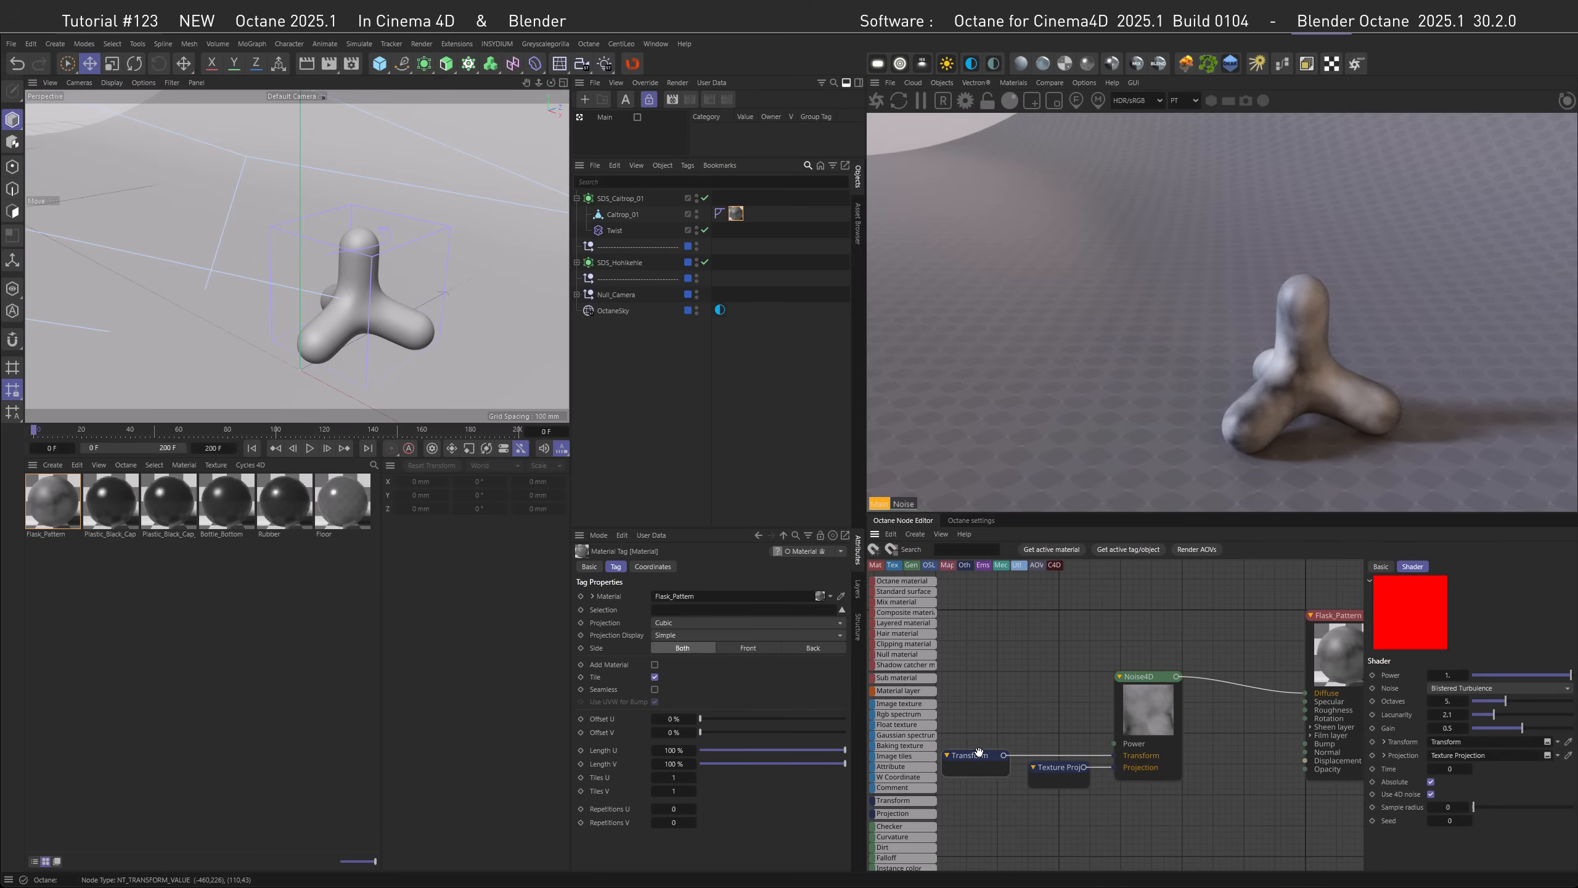
click(1413, 710)
text(0)
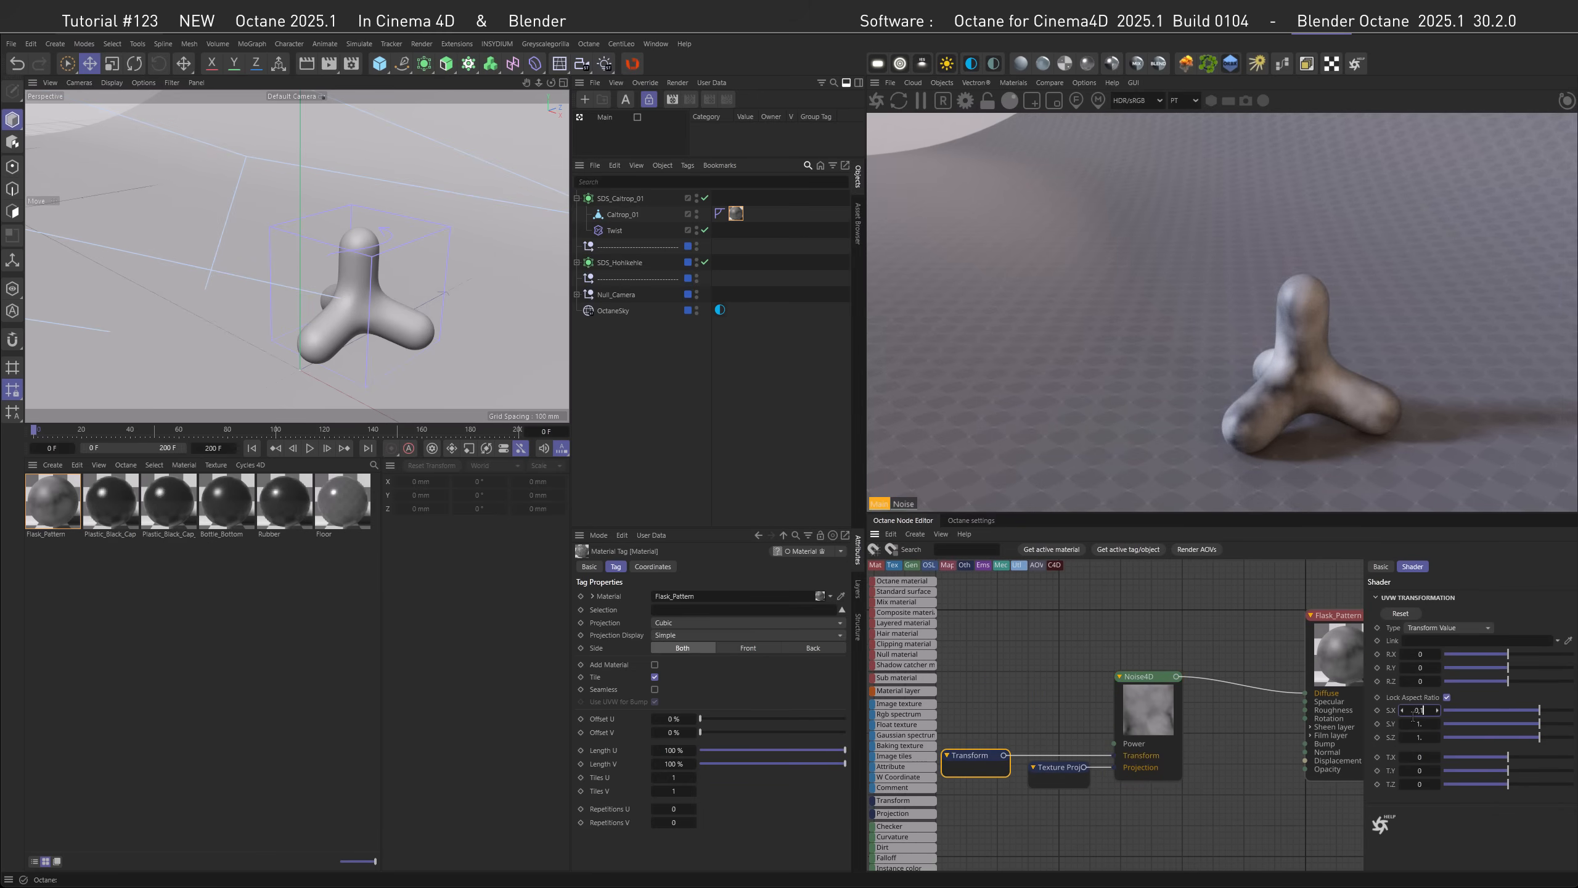
text(.1)
key(Return)
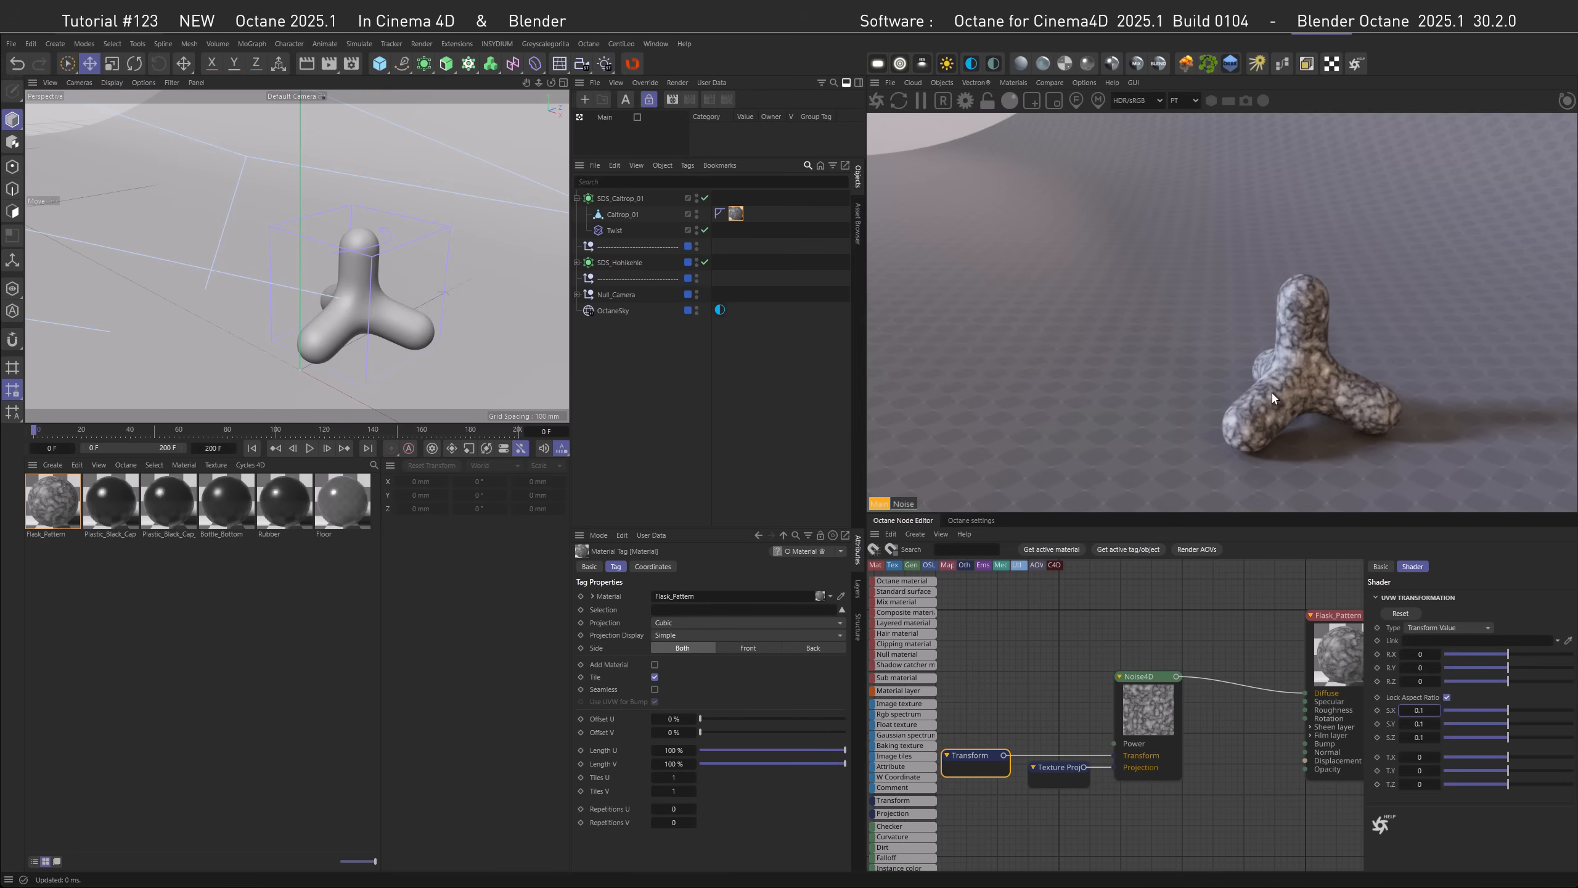
- Return the viewport from the default camera to the scene camera
click(311, 96)
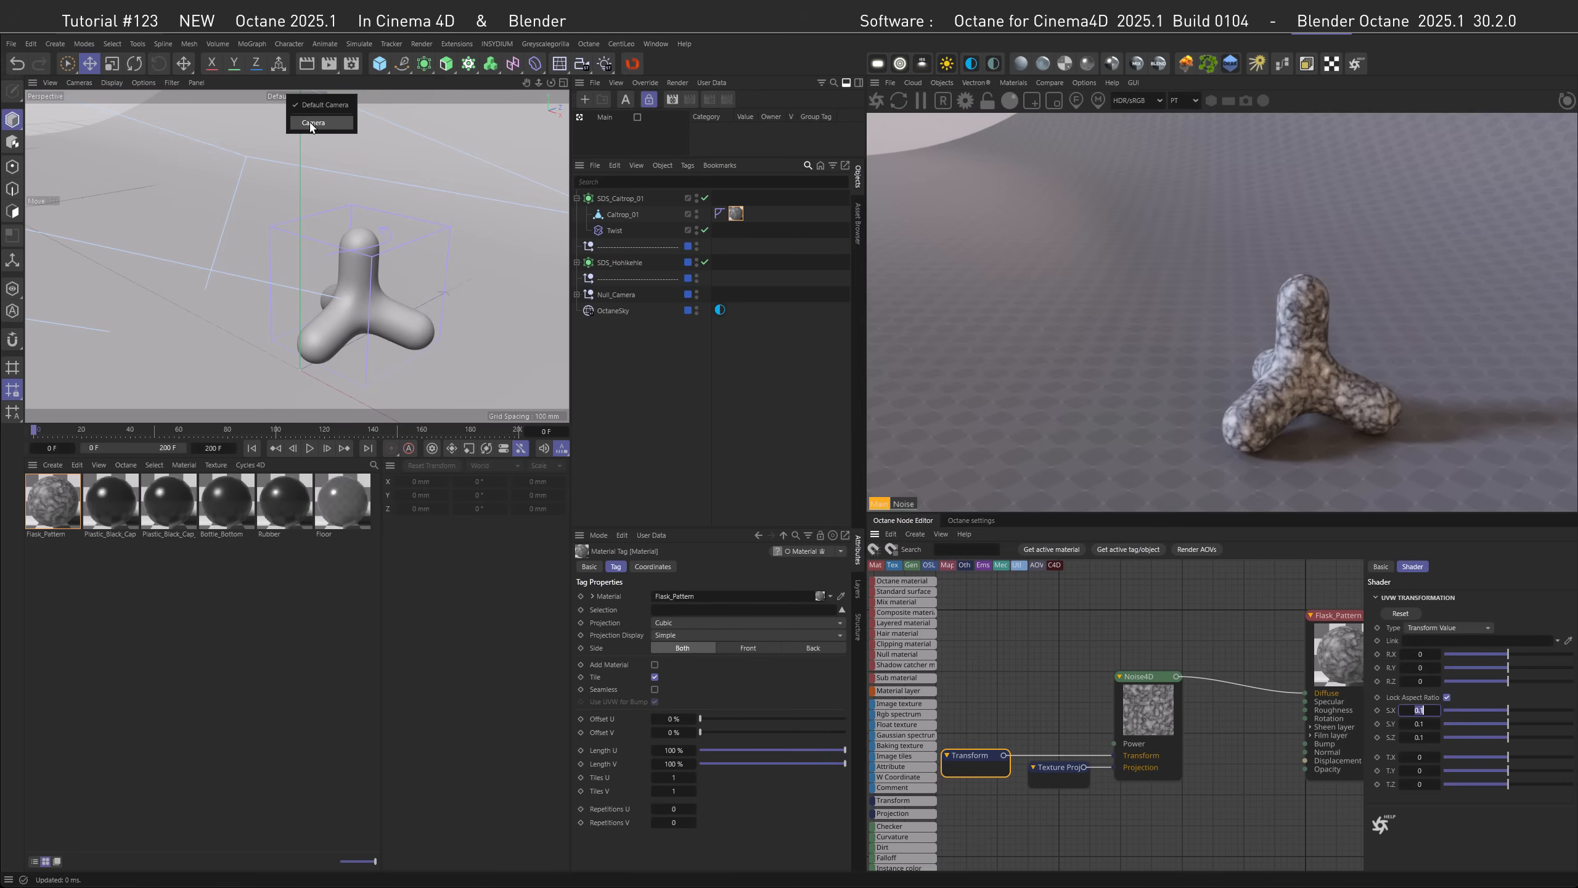
click(310, 124)
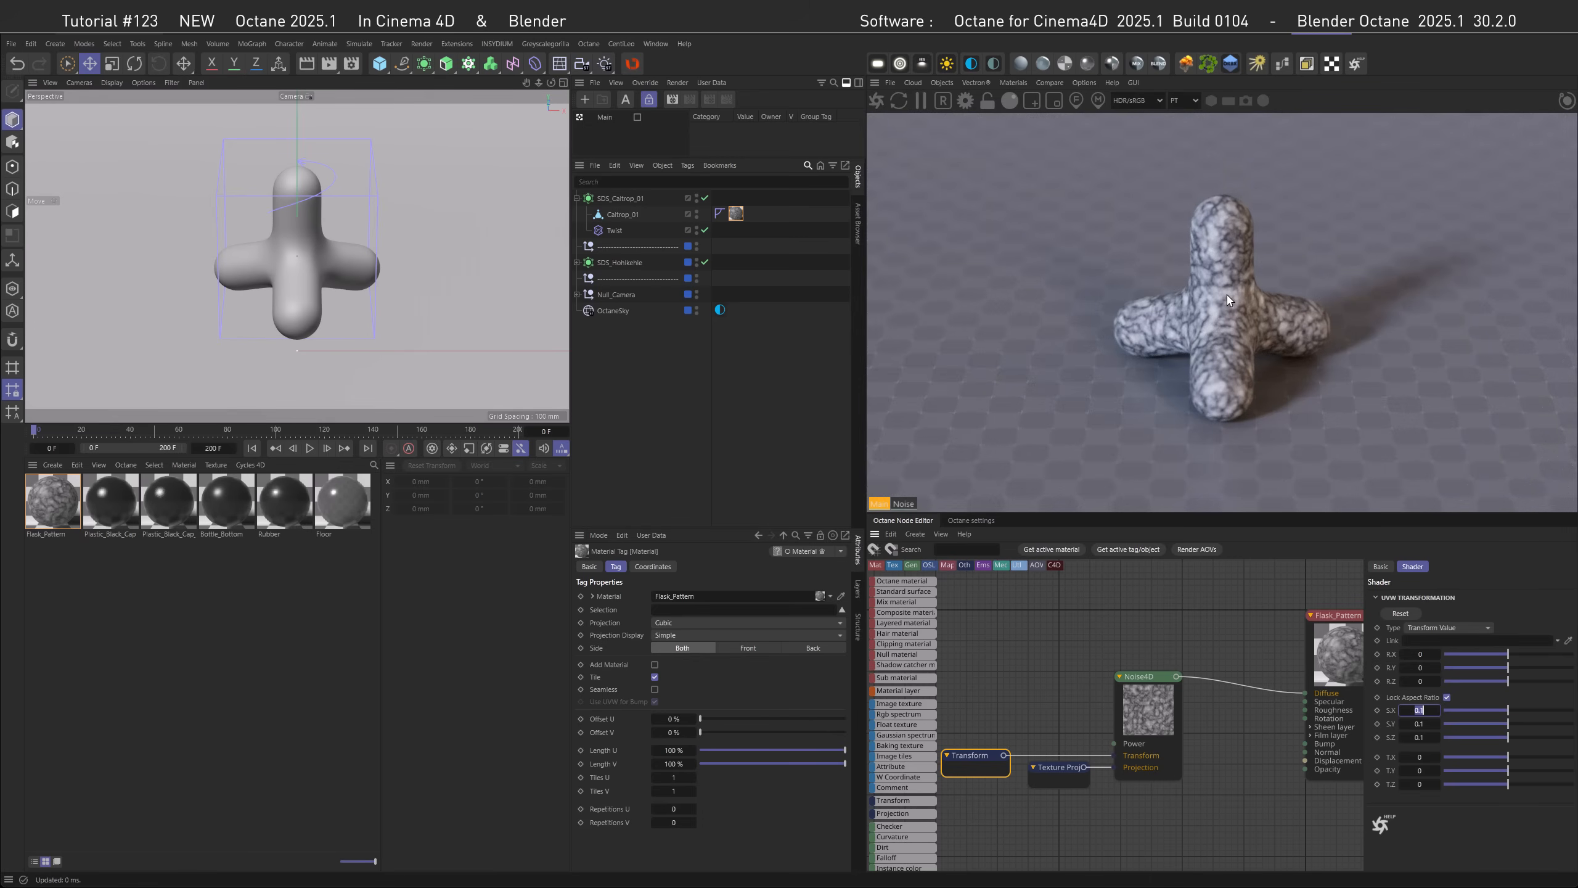
- Test the noise under deformation with the Twist angle at about 204°, and reset the angle to 0°
click(617, 231)
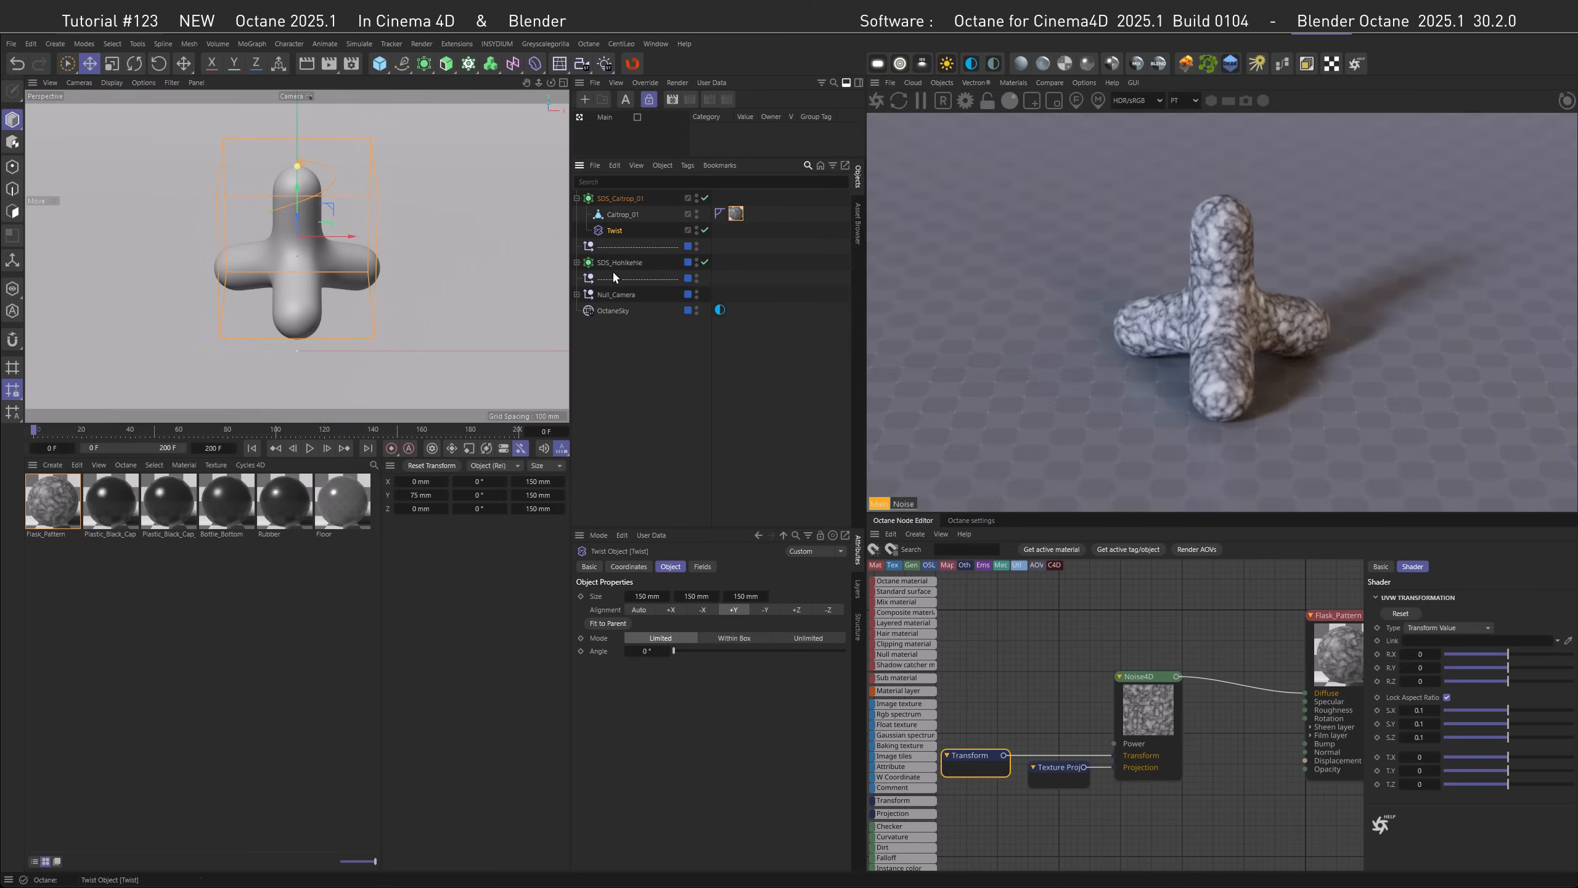
drag(674, 651, 770, 650)
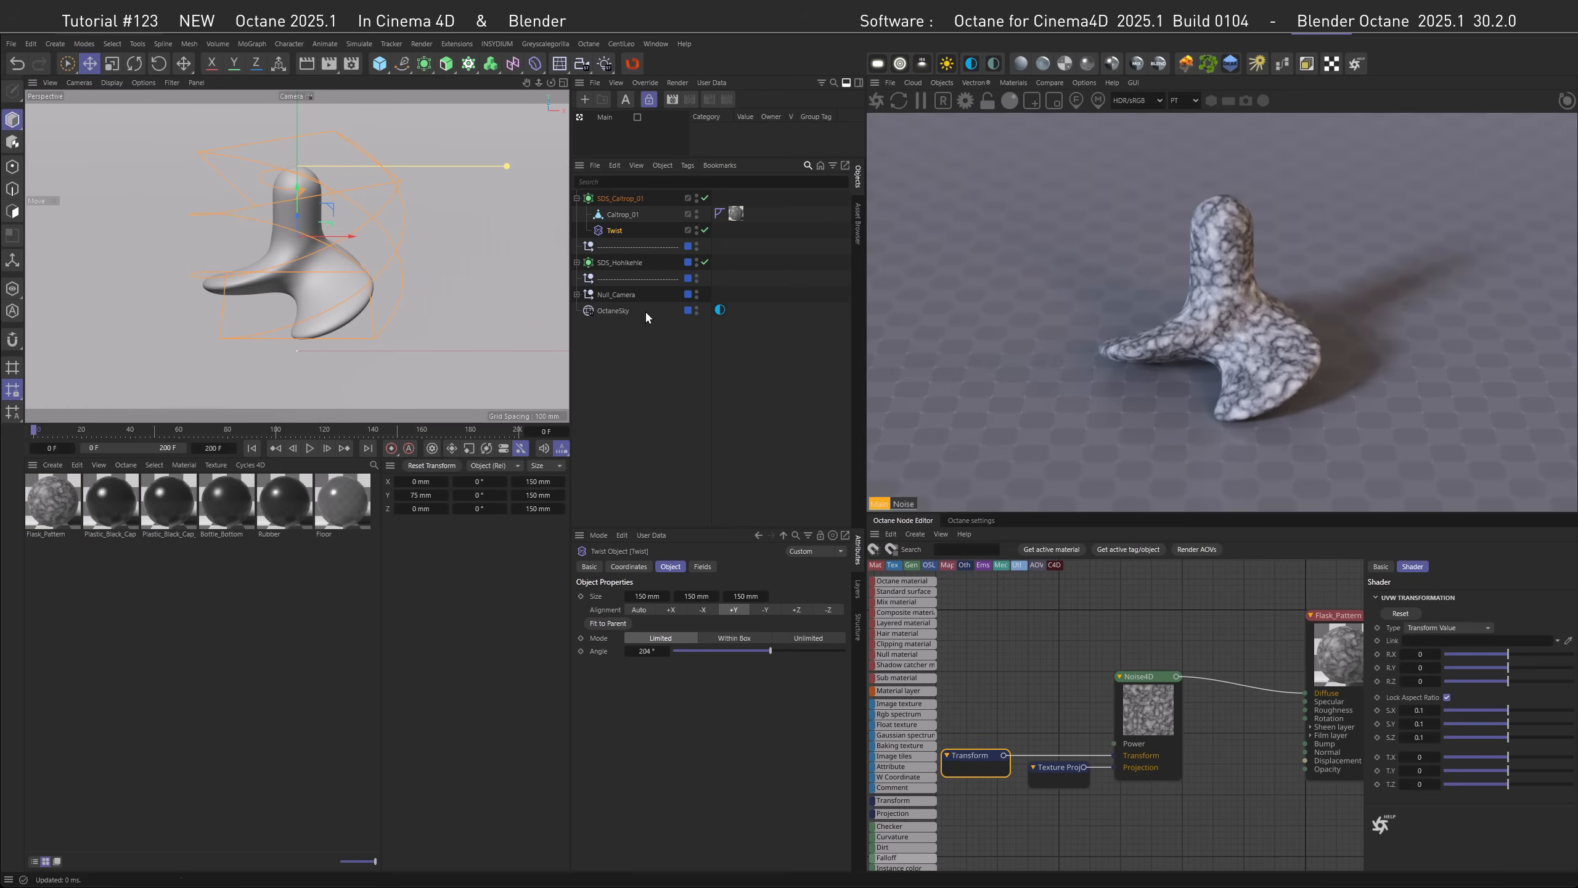
double_click(645, 652)
text(0)
key(Return)
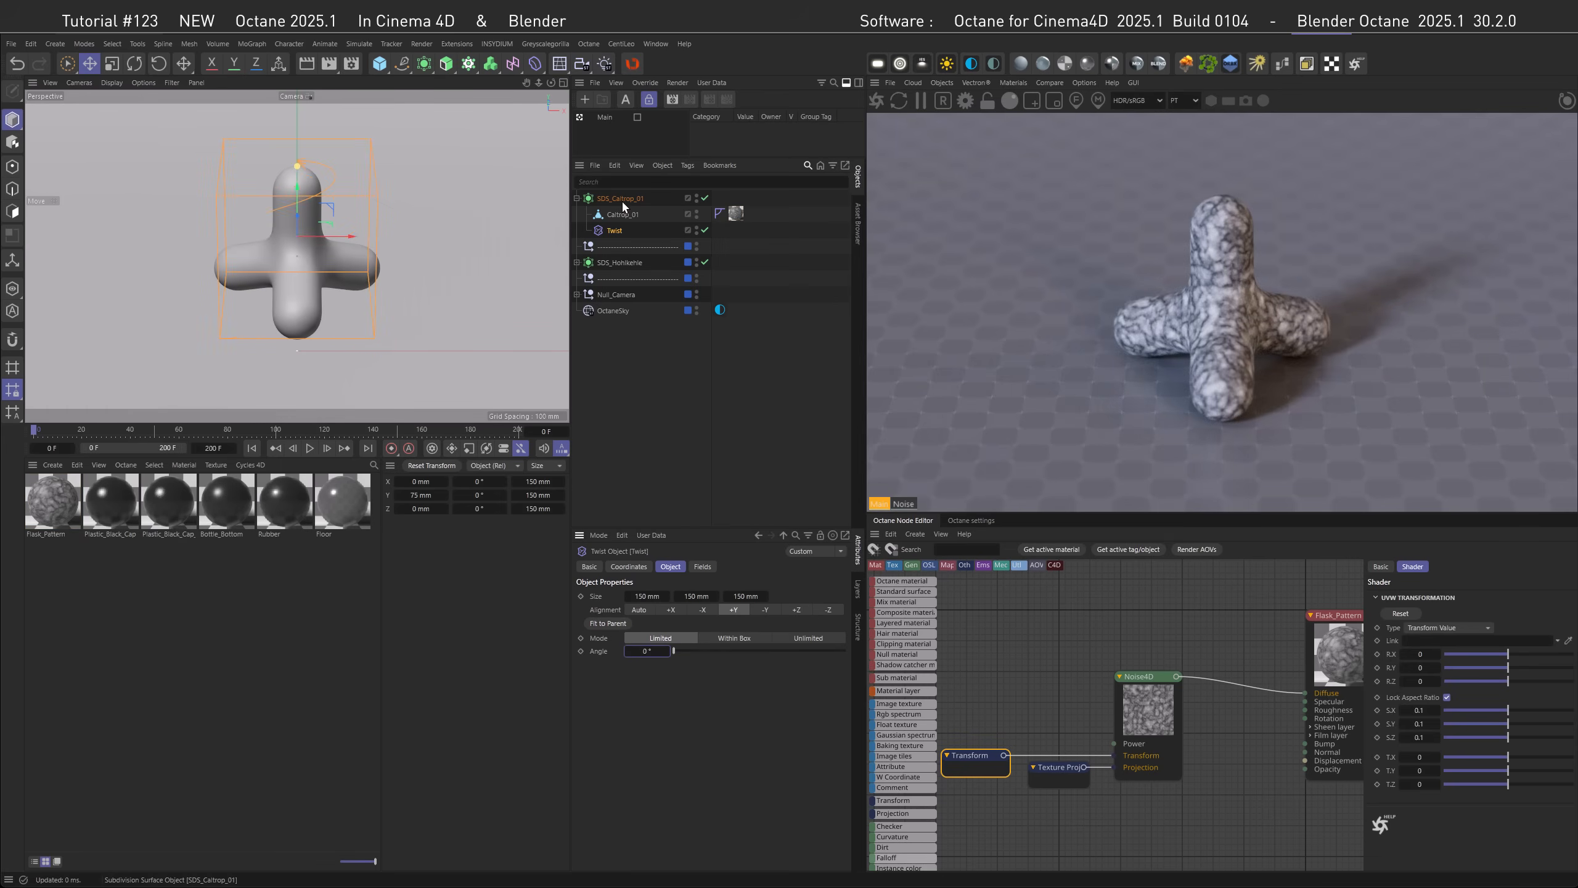
- Add an Octane Rest Position tag to SDS_Caltrop_01 and store the rest position from the current frame
click(614, 200)
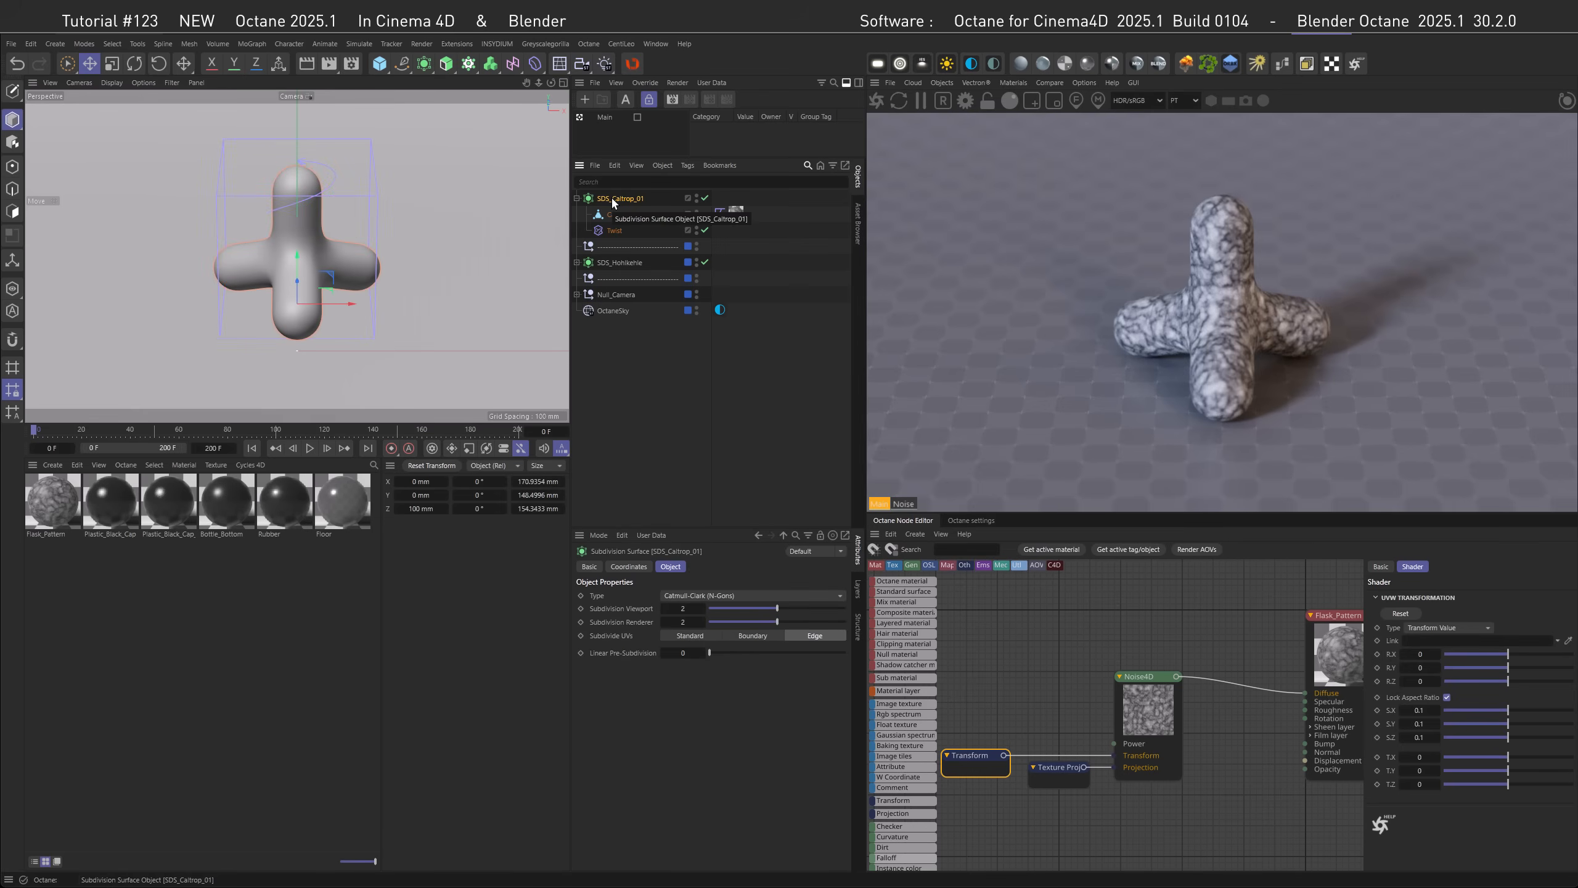
right_click(613, 203)
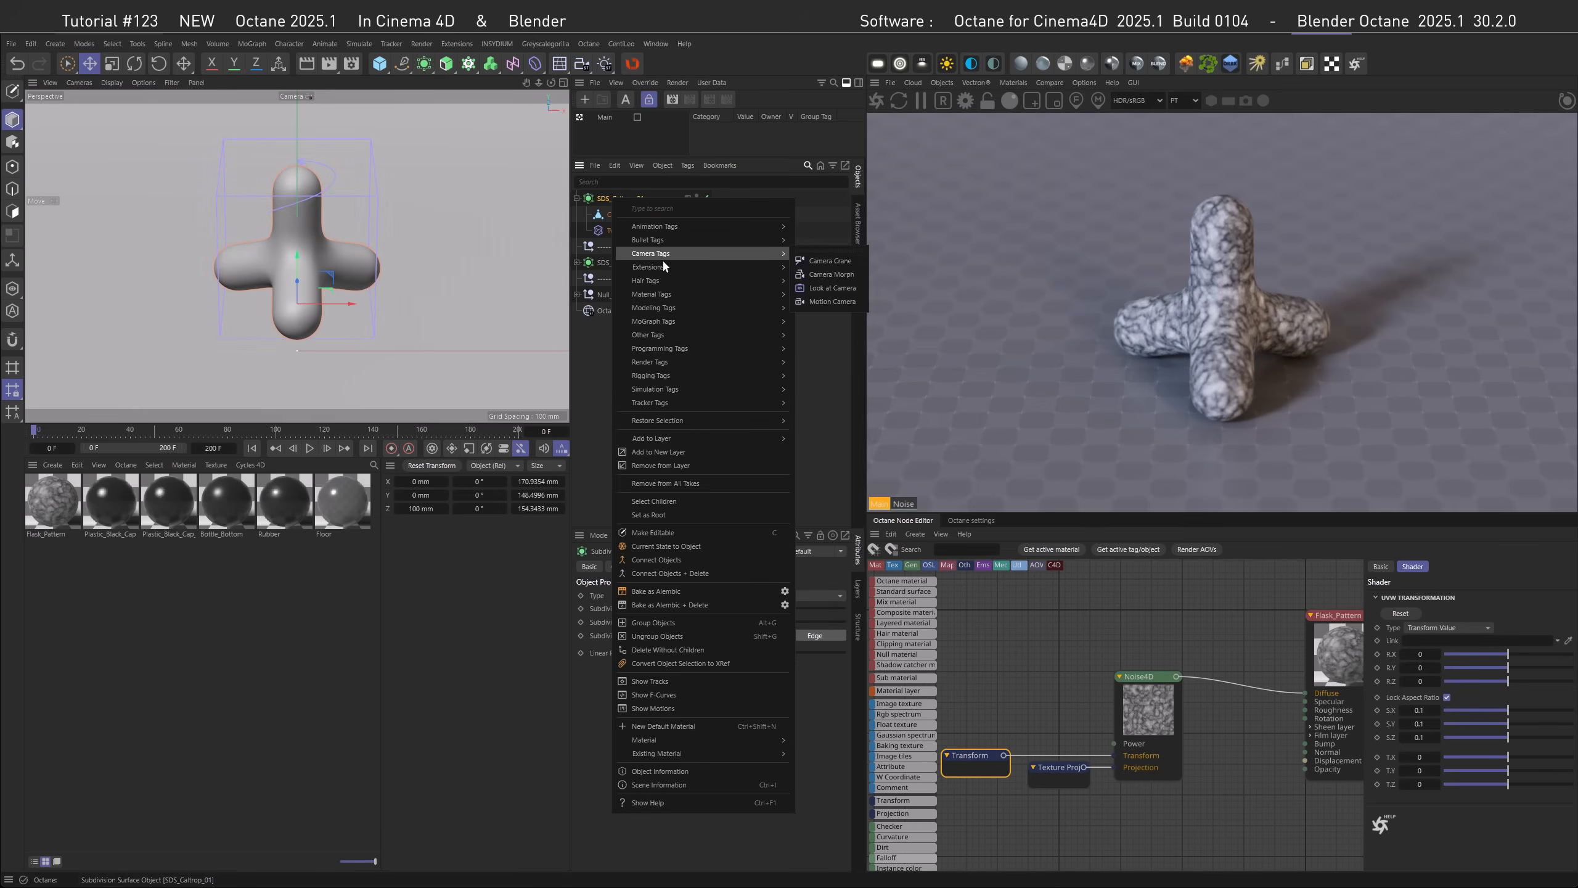
mouse_move(725, 271)
mouse_move(835, 296)
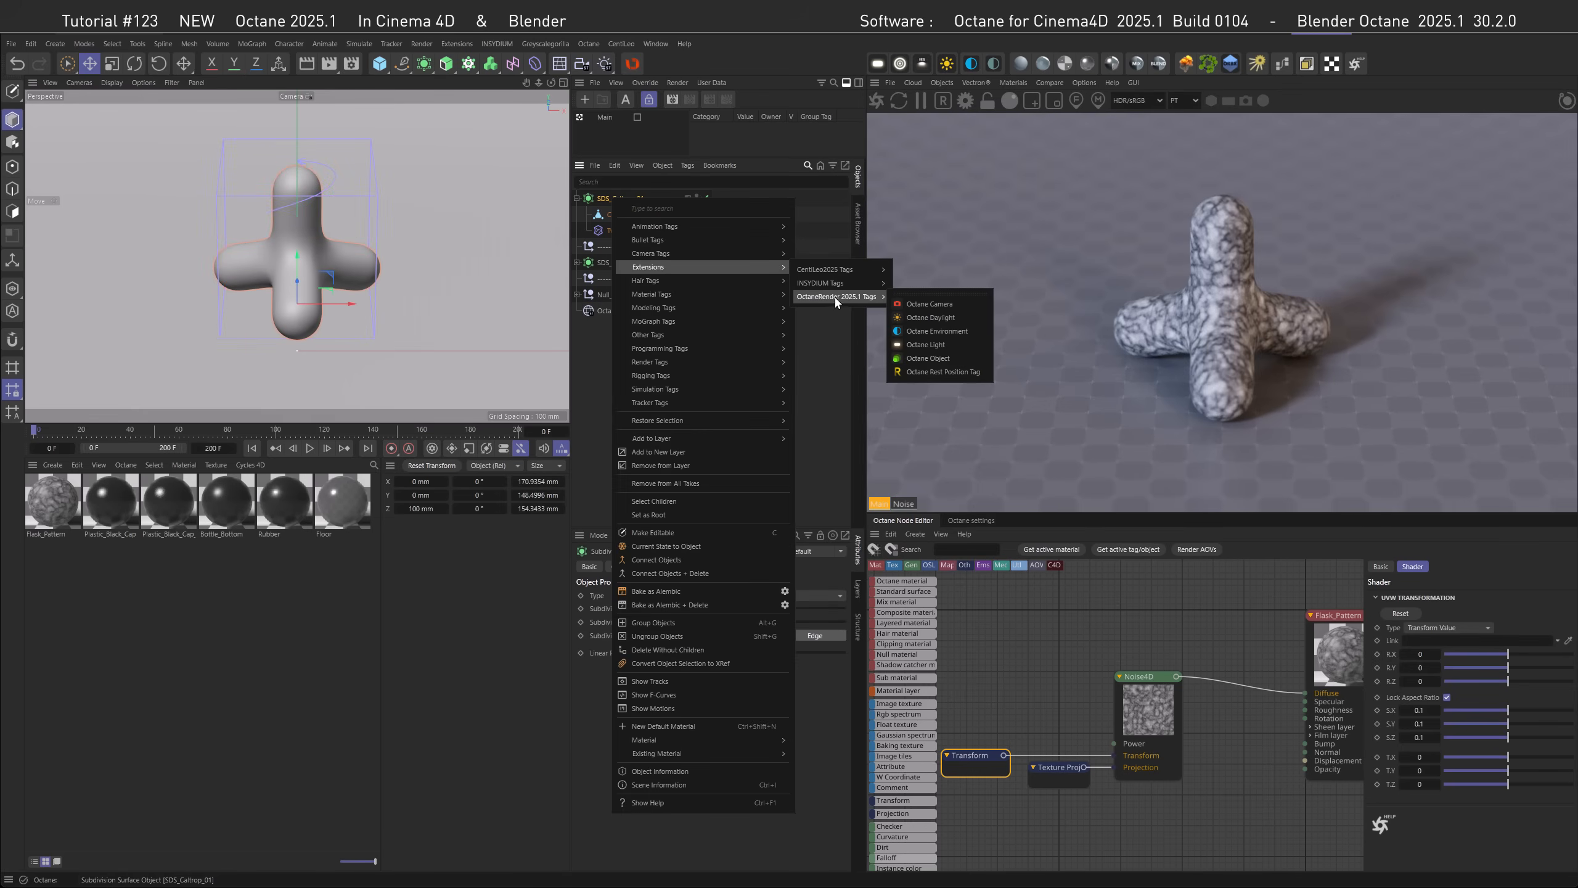
click(933, 373)
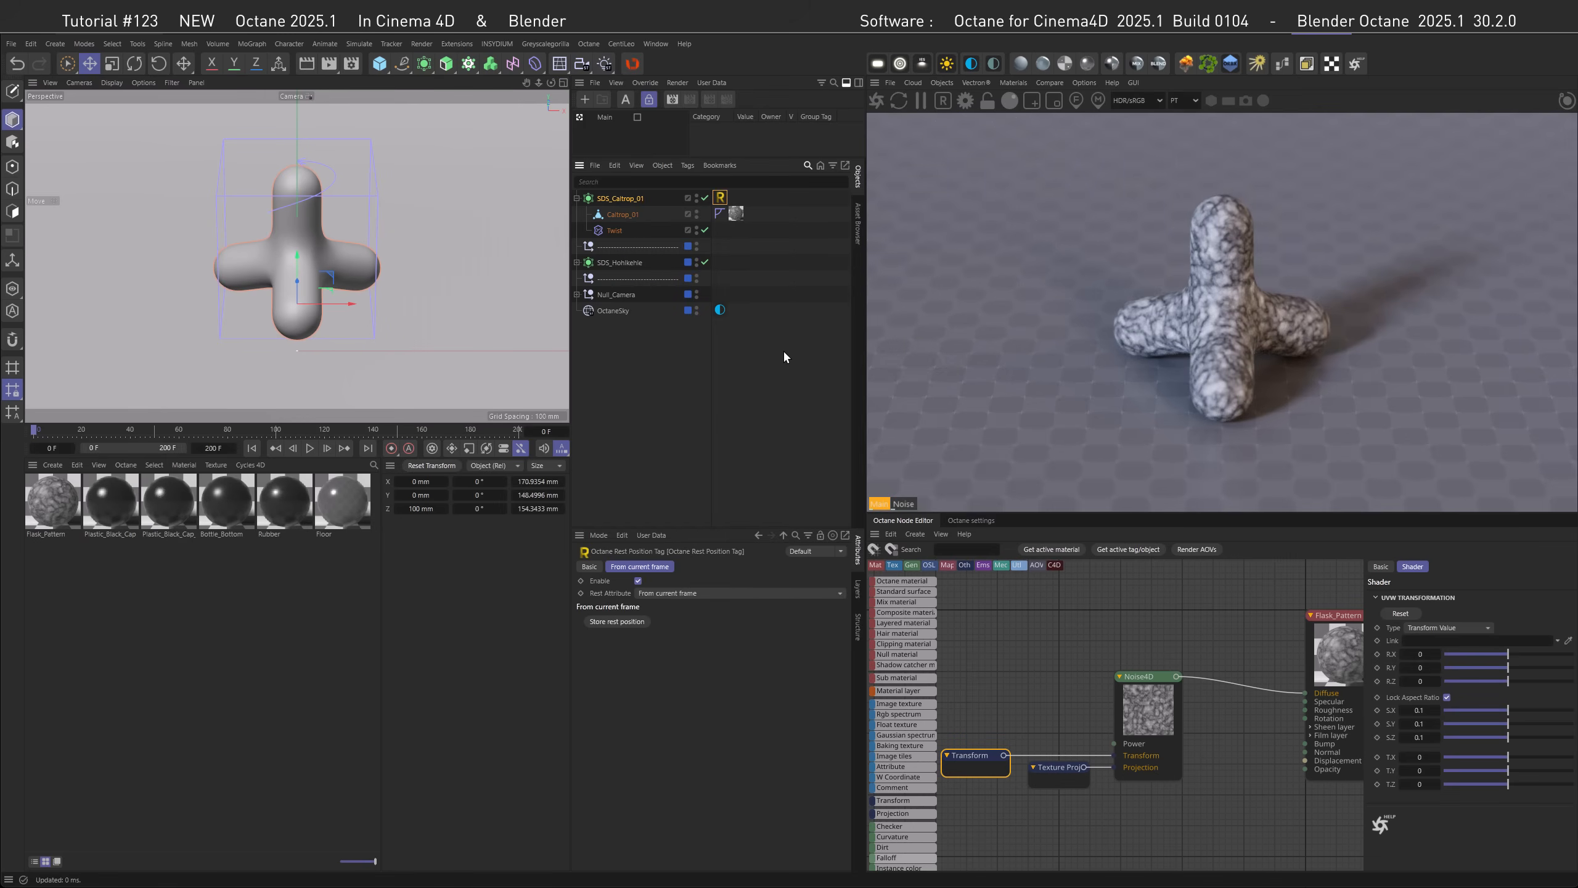
click(748, 593)
click(748, 593)
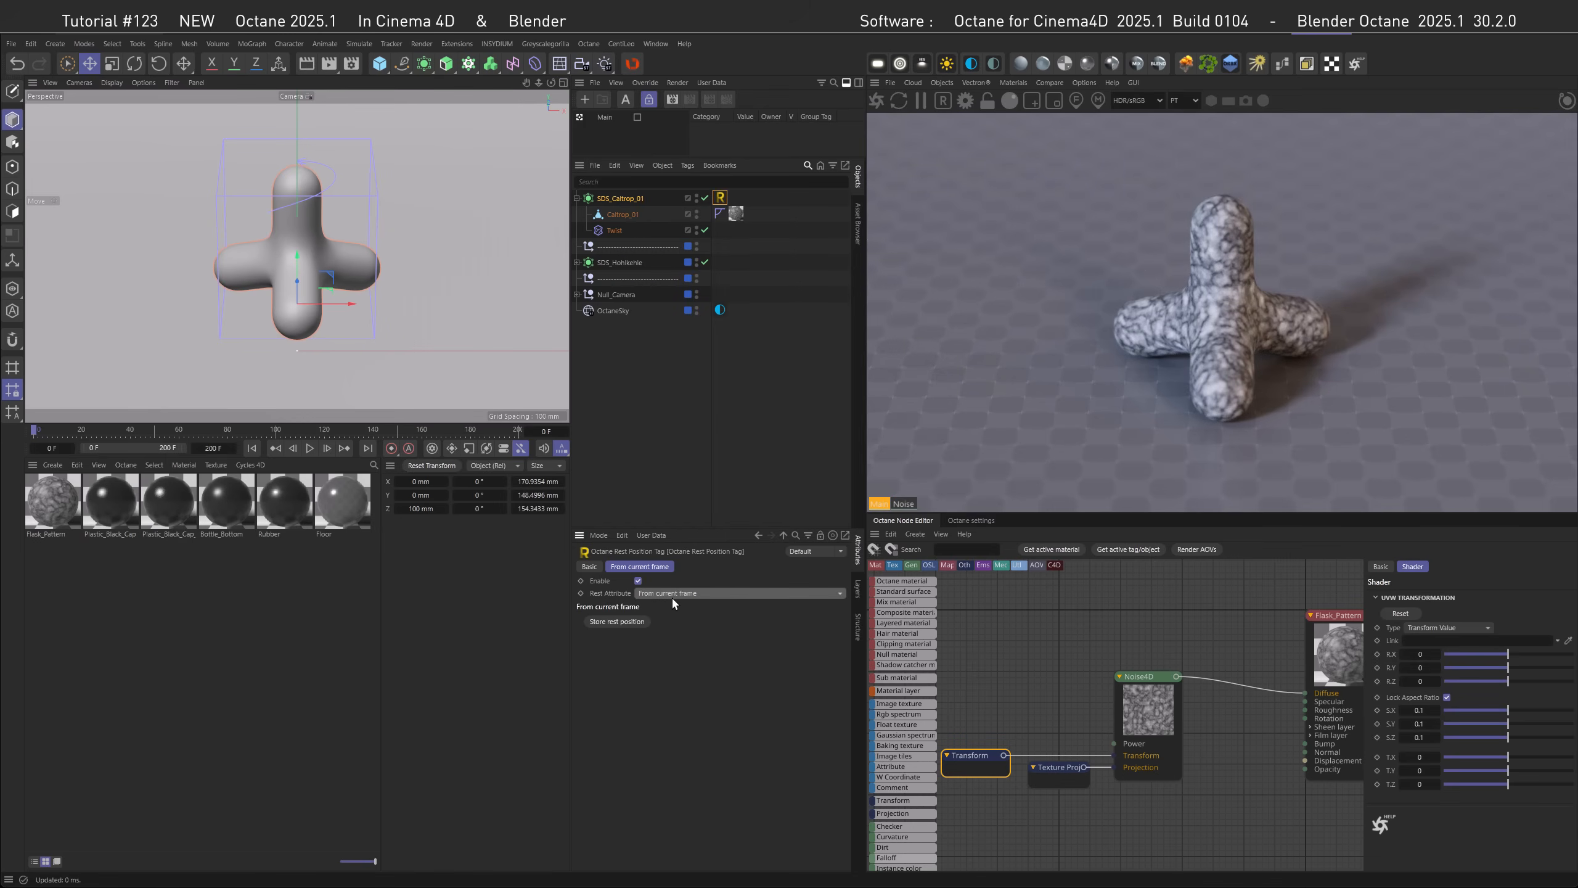
click(613, 622)
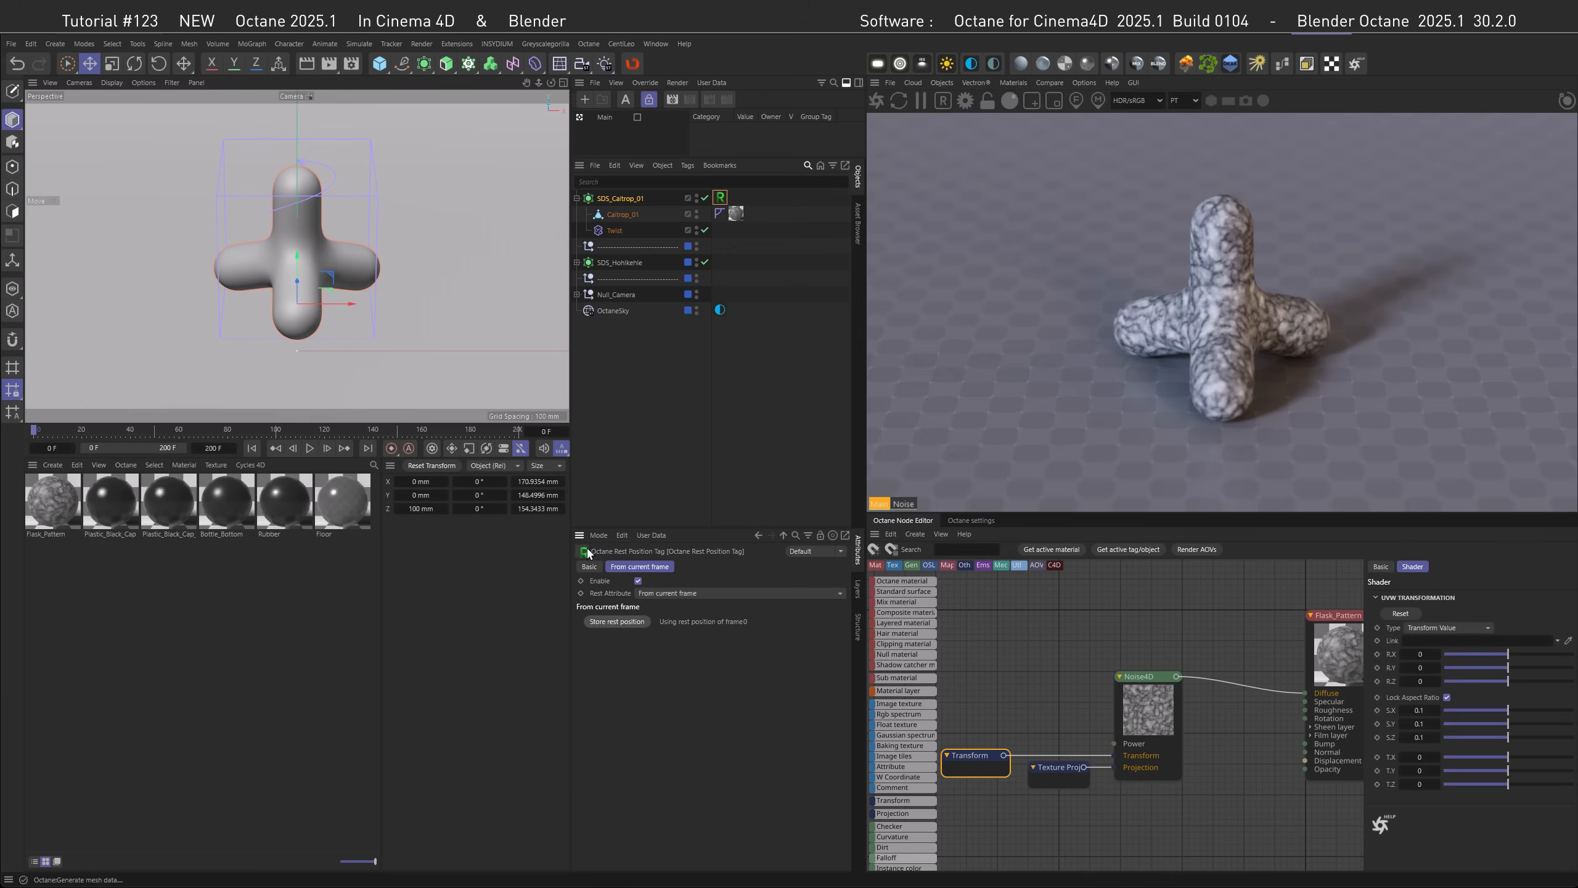
- Twist the caltrop by about 156° with the Twist deformer
click(622, 231)
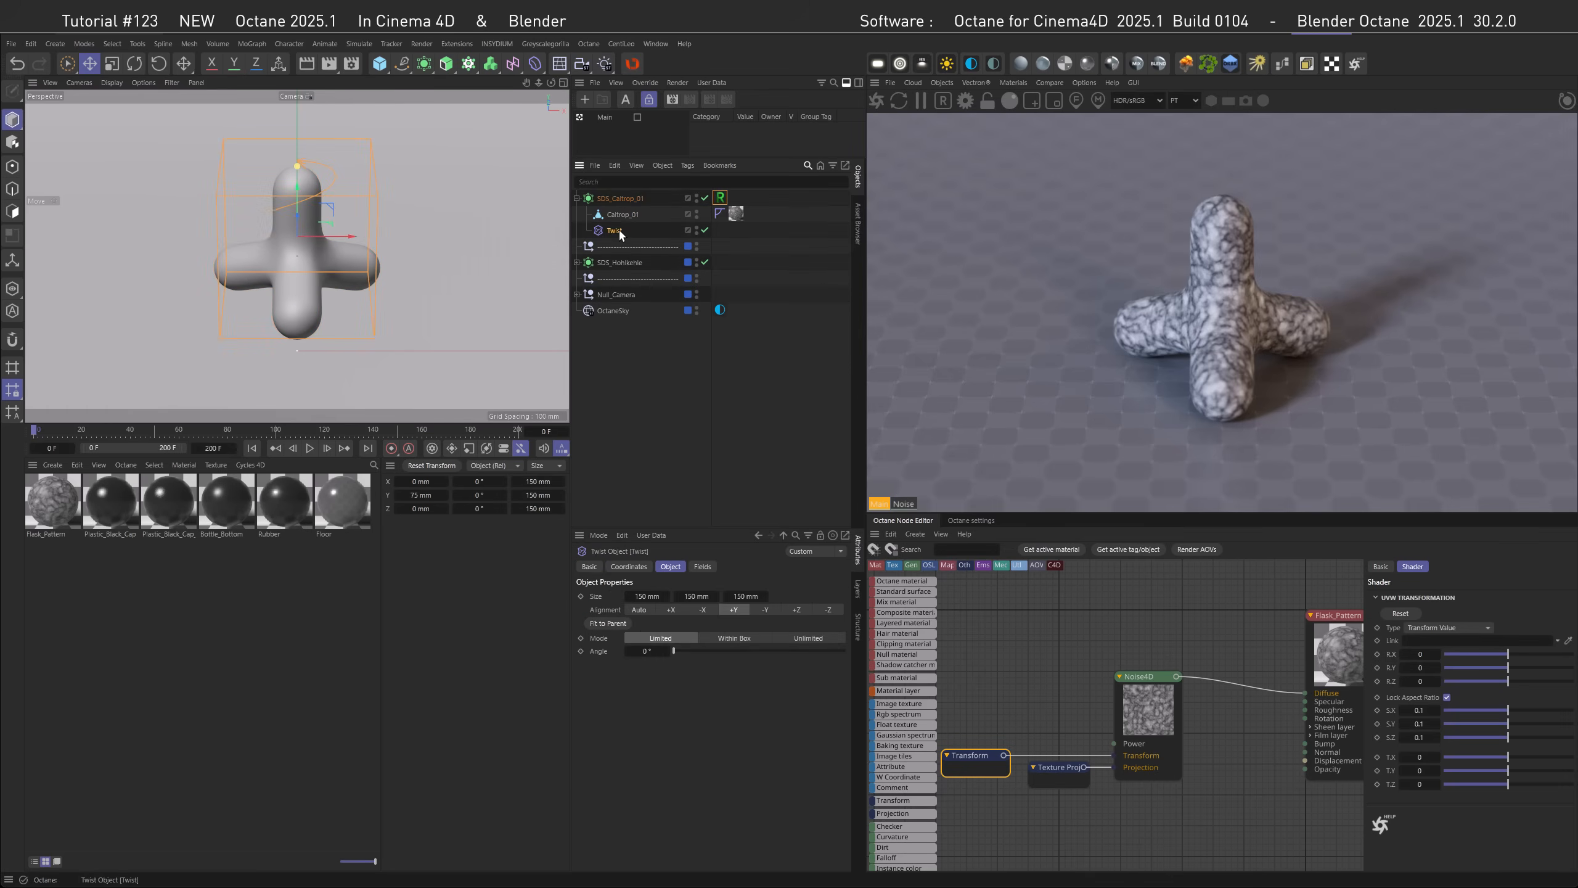
drag(659, 650, 749, 651)
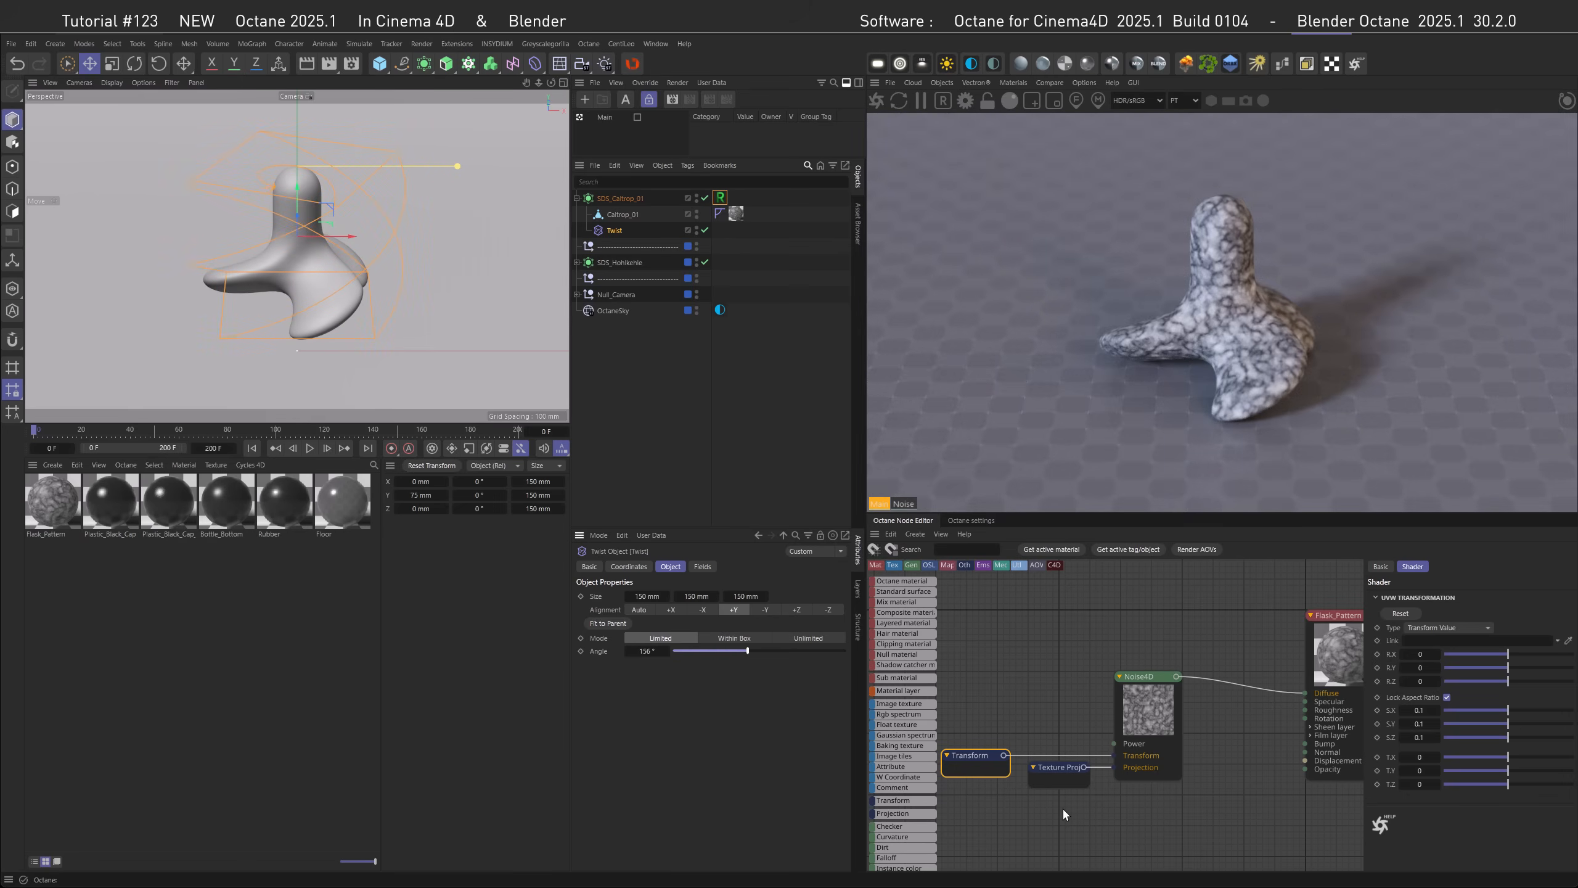
- Enable Use rest attributes on the texture projection node and raise the Twist angle to about 282°
click(1058, 779)
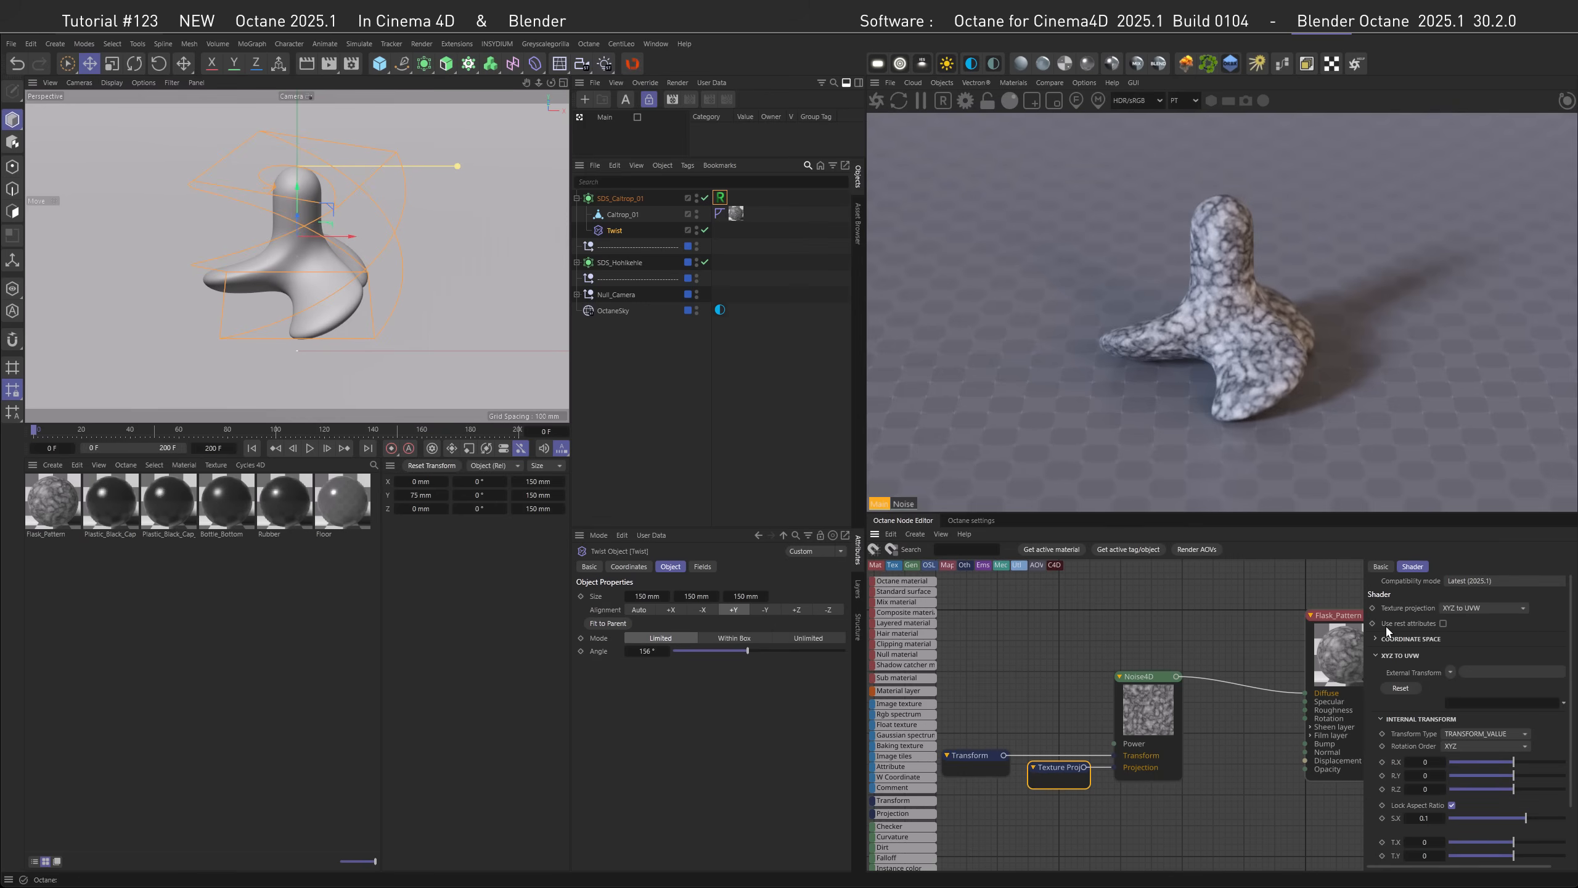
click(1443, 623)
drag(732, 653, 808, 657)
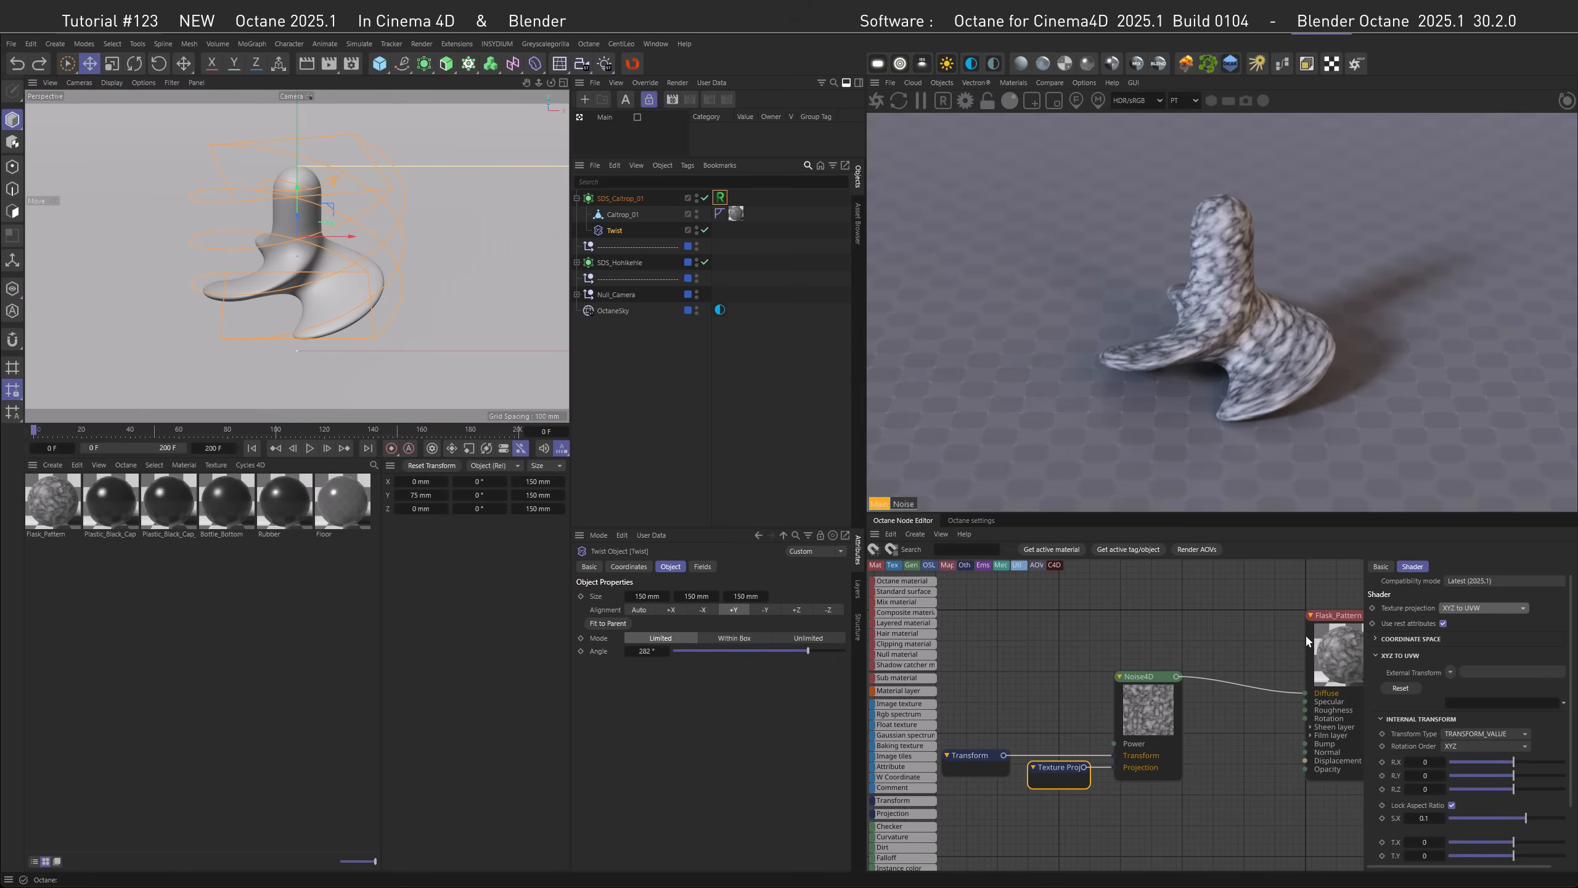
- Change the texture projection node's projection type to Triplanar
click(1475, 608)
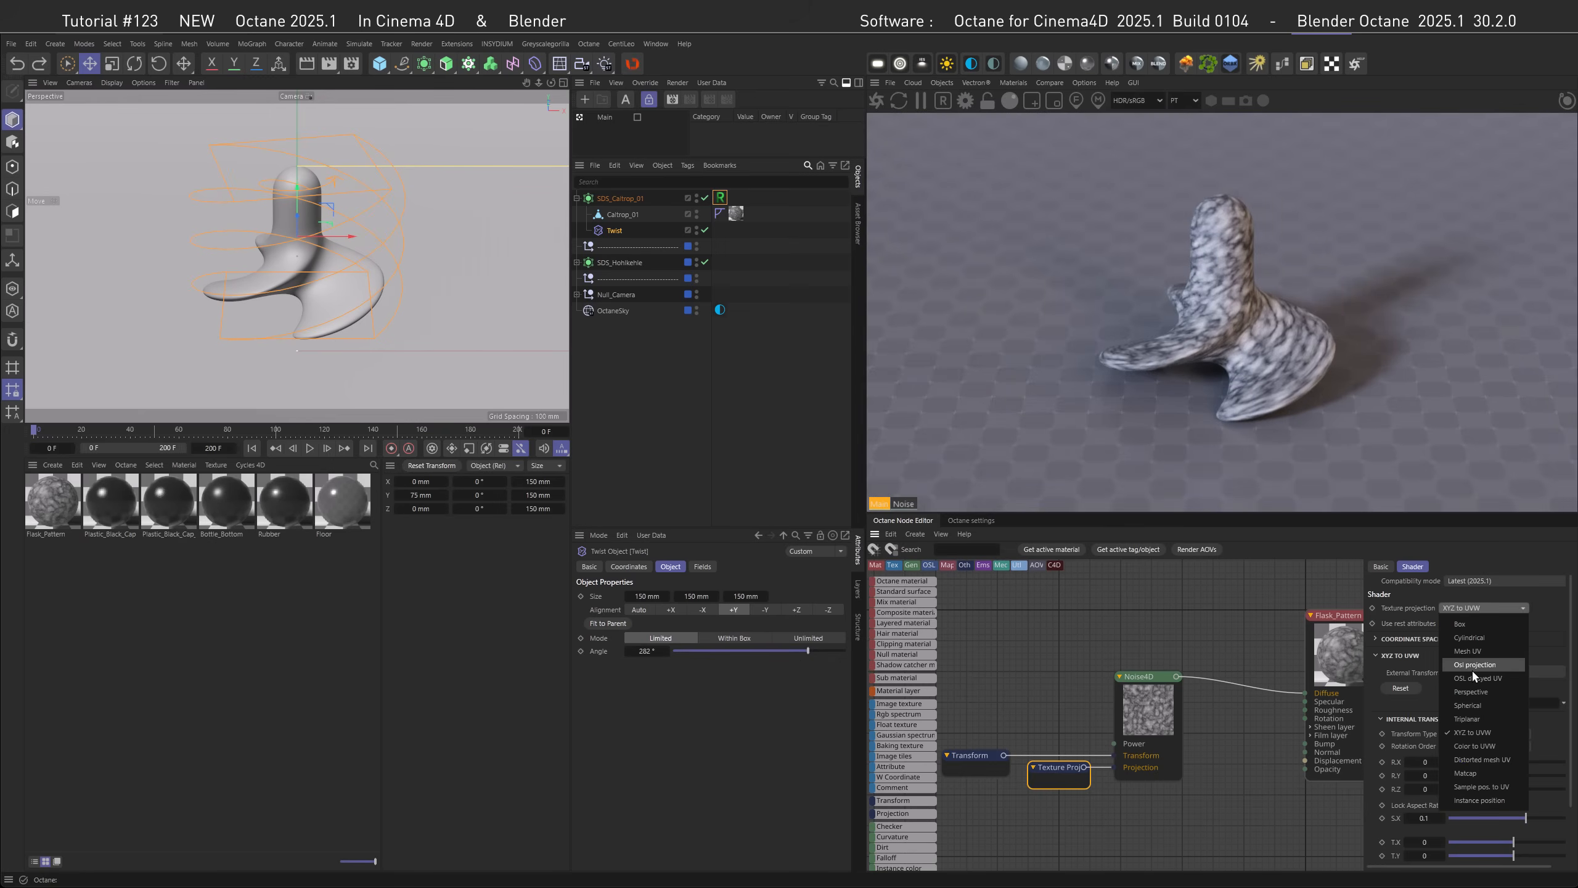
click(1485, 720)
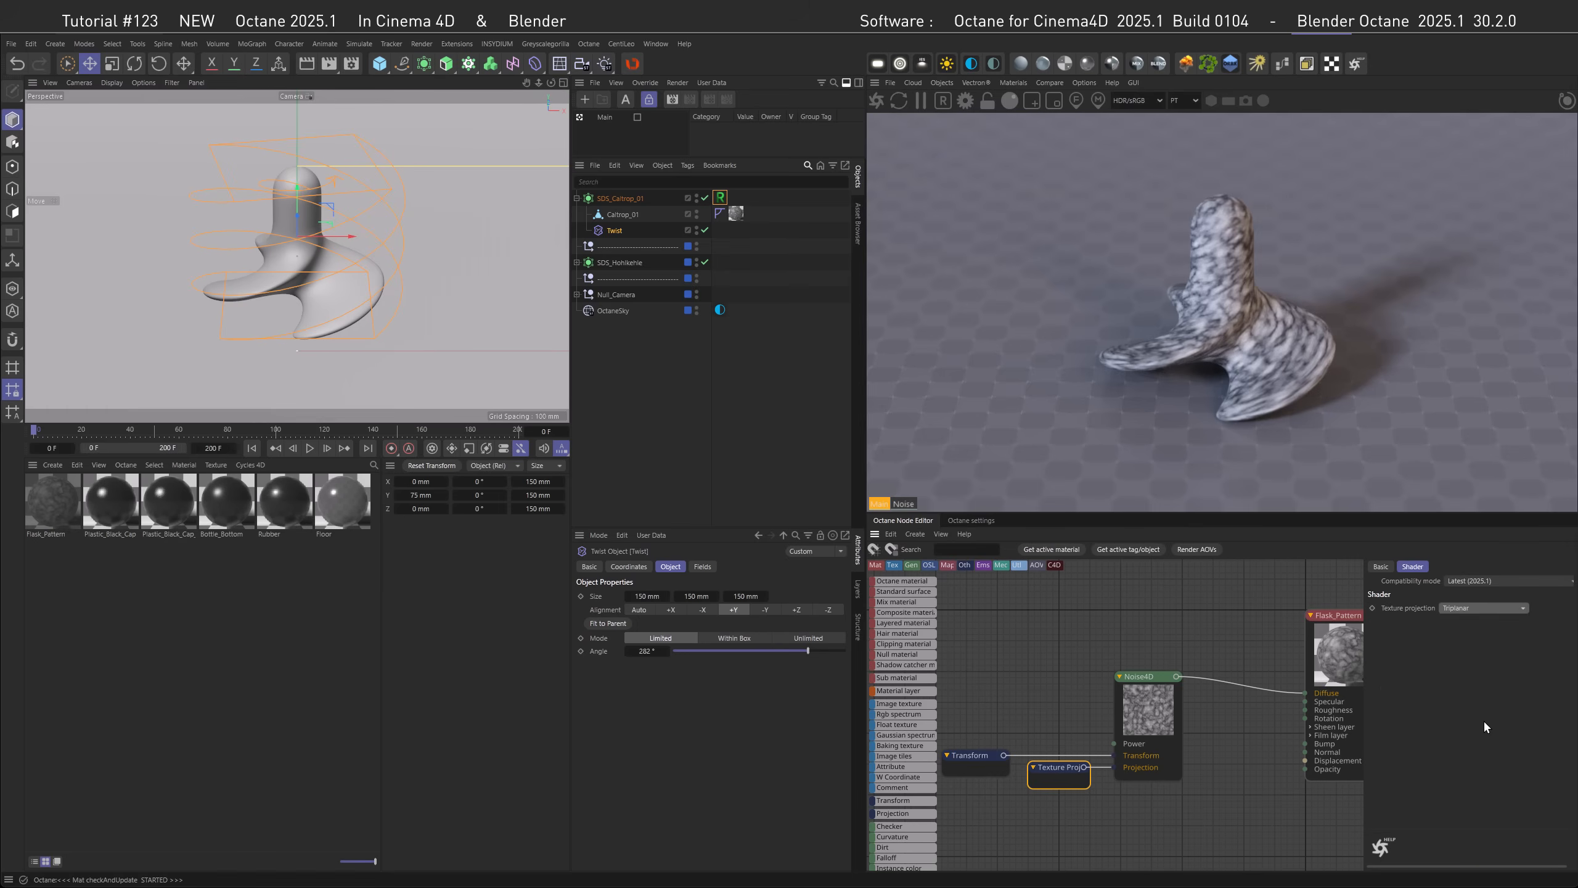
click(1135, 626)
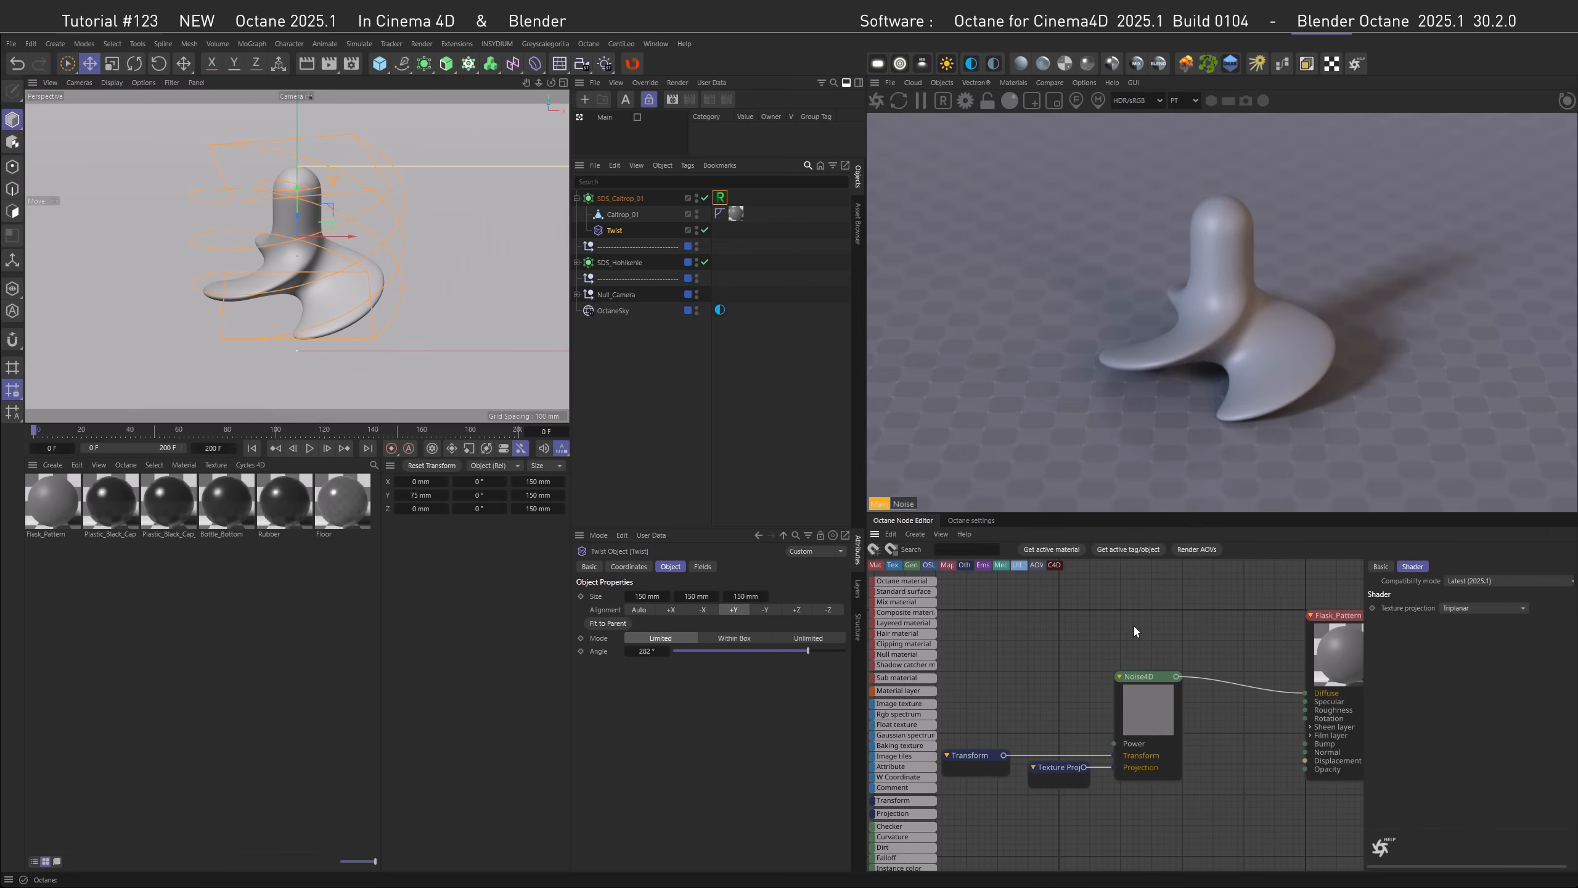
- Search the node editor for "tri" and add the triplanar node to the Flask_Pattern material's graph
text(ctri)
click(1196, 640)
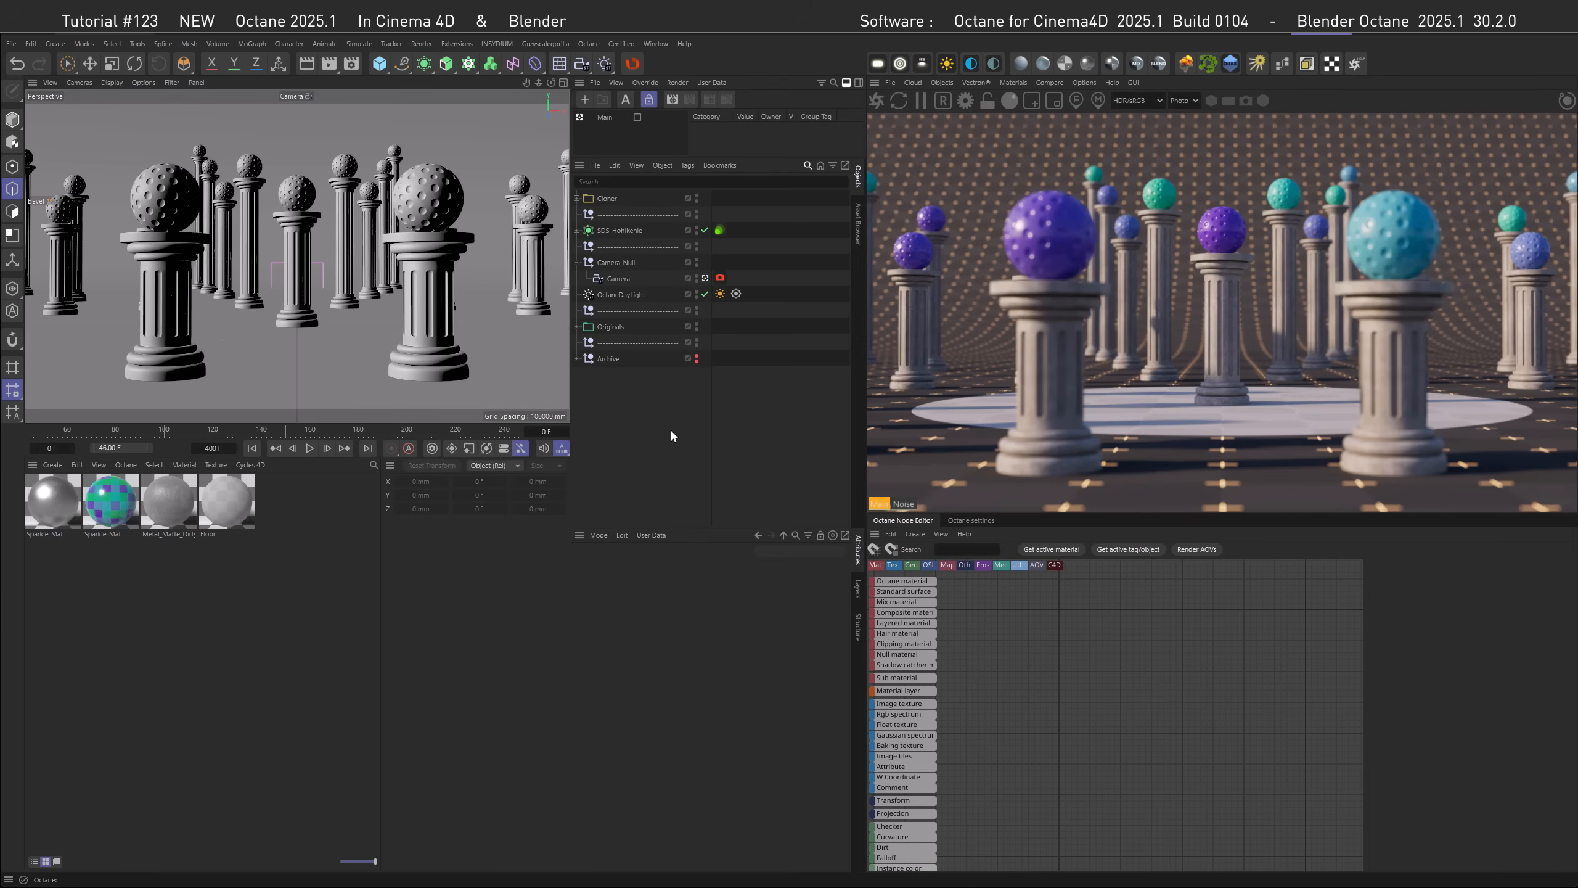
right_click(623, 279)
mouse_move(655, 348)
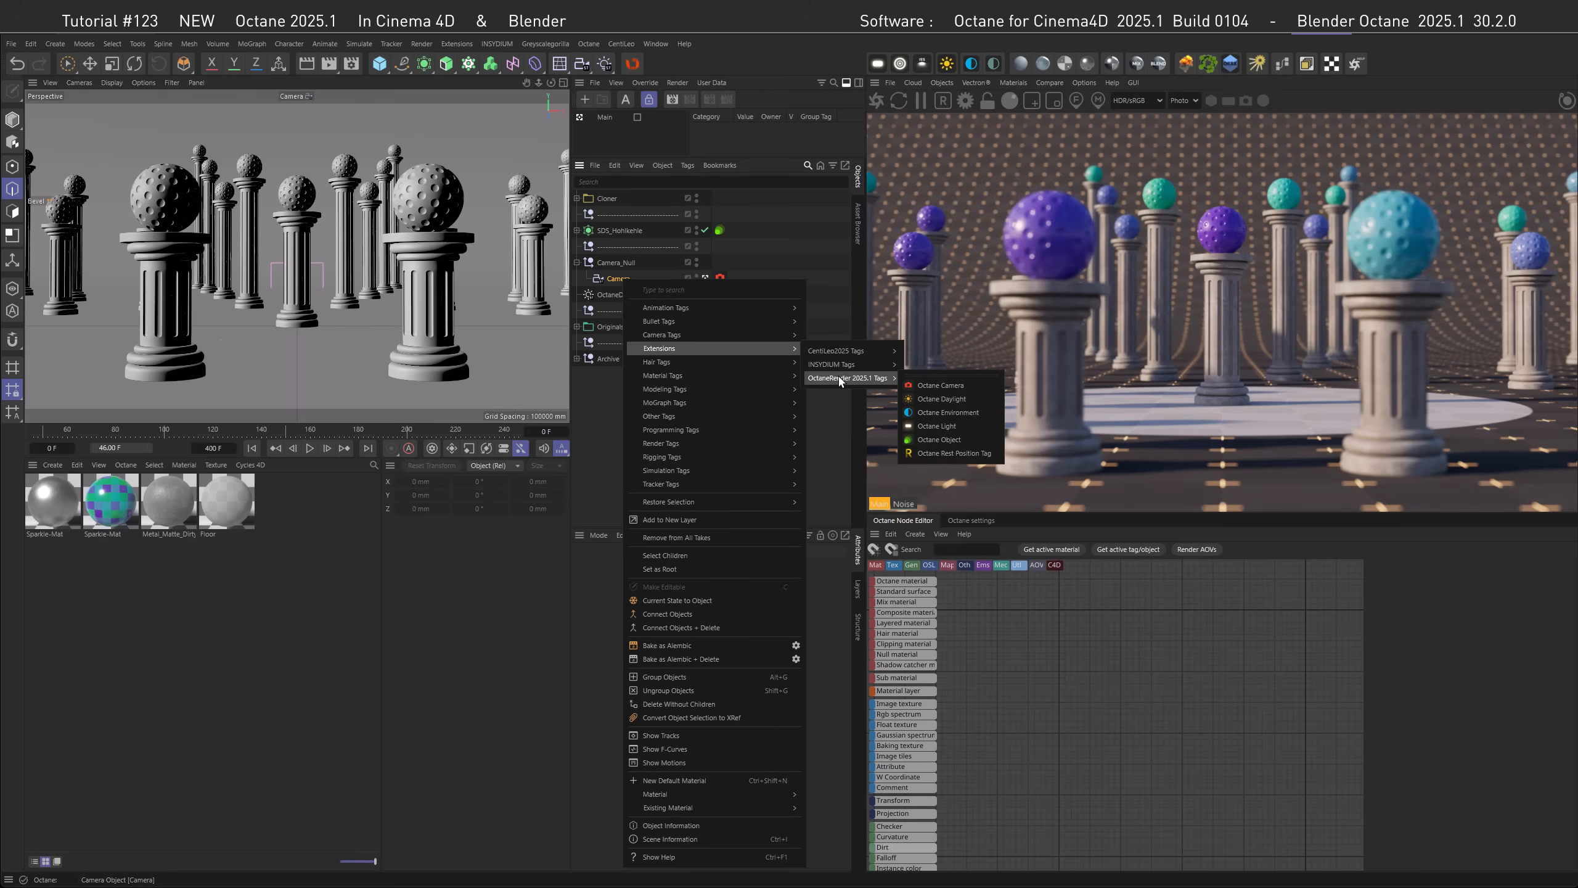
click(819, 255)
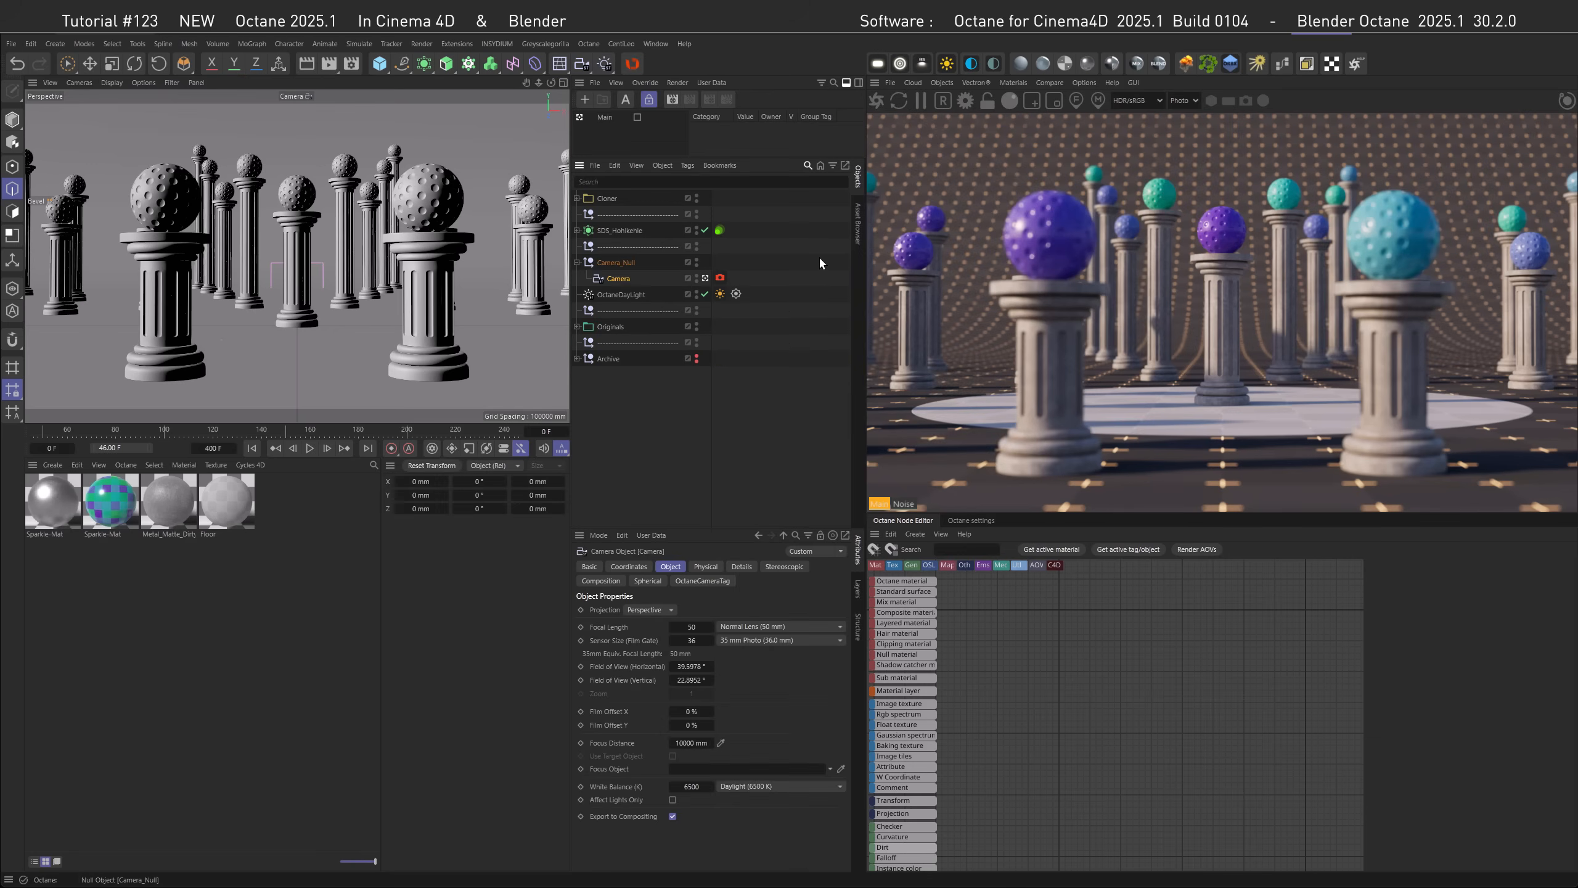
- Set the camera type of the Octane camera tag on Camera to Realistic lens
click(720, 277)
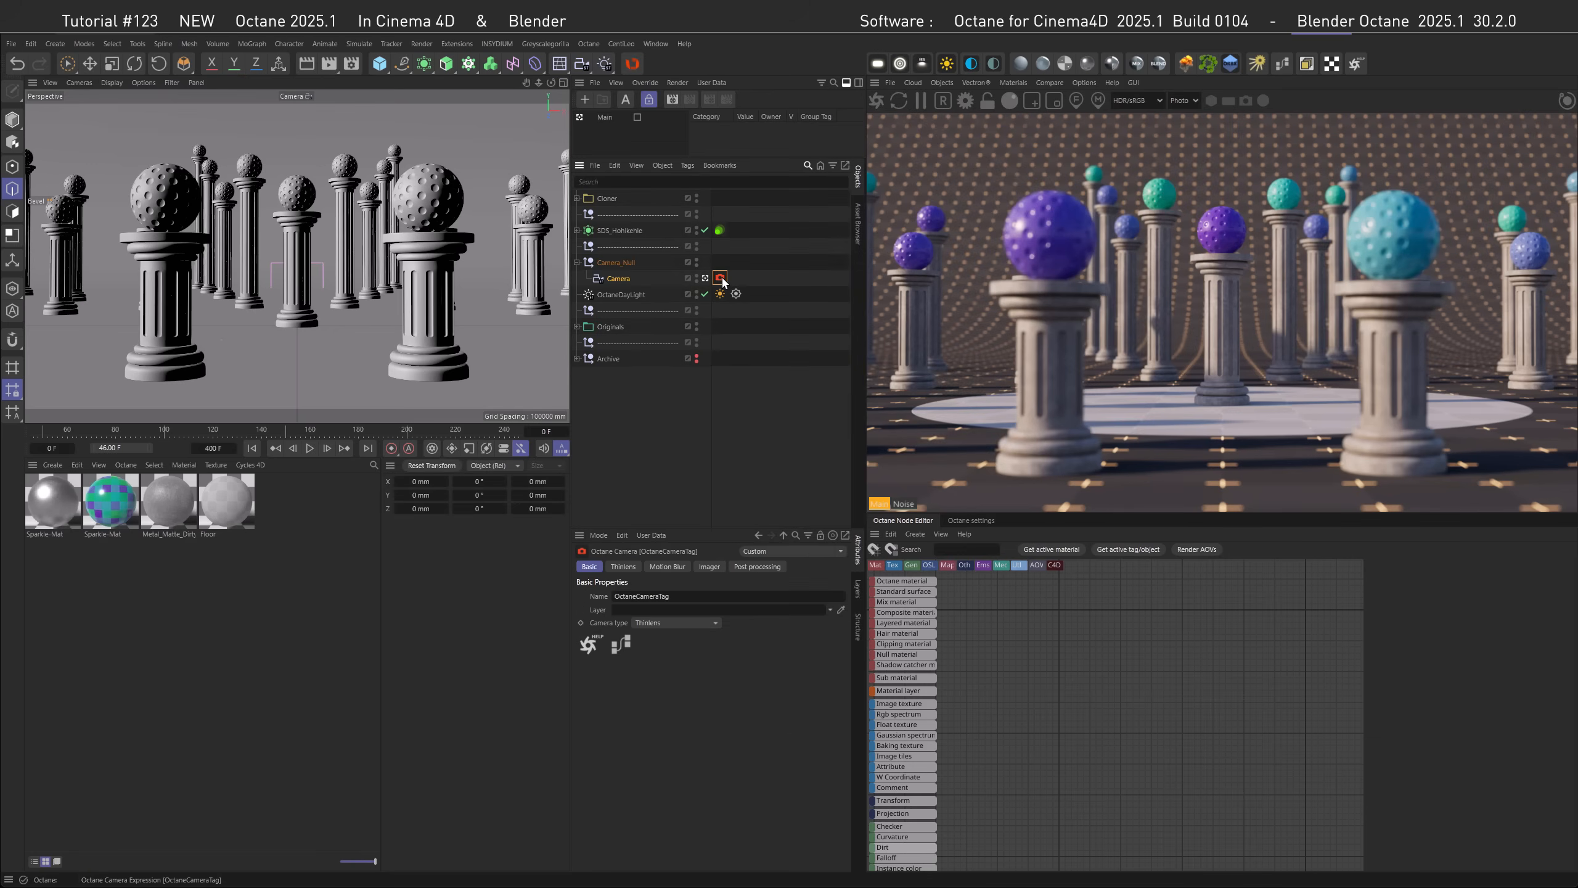
click(670, 623)
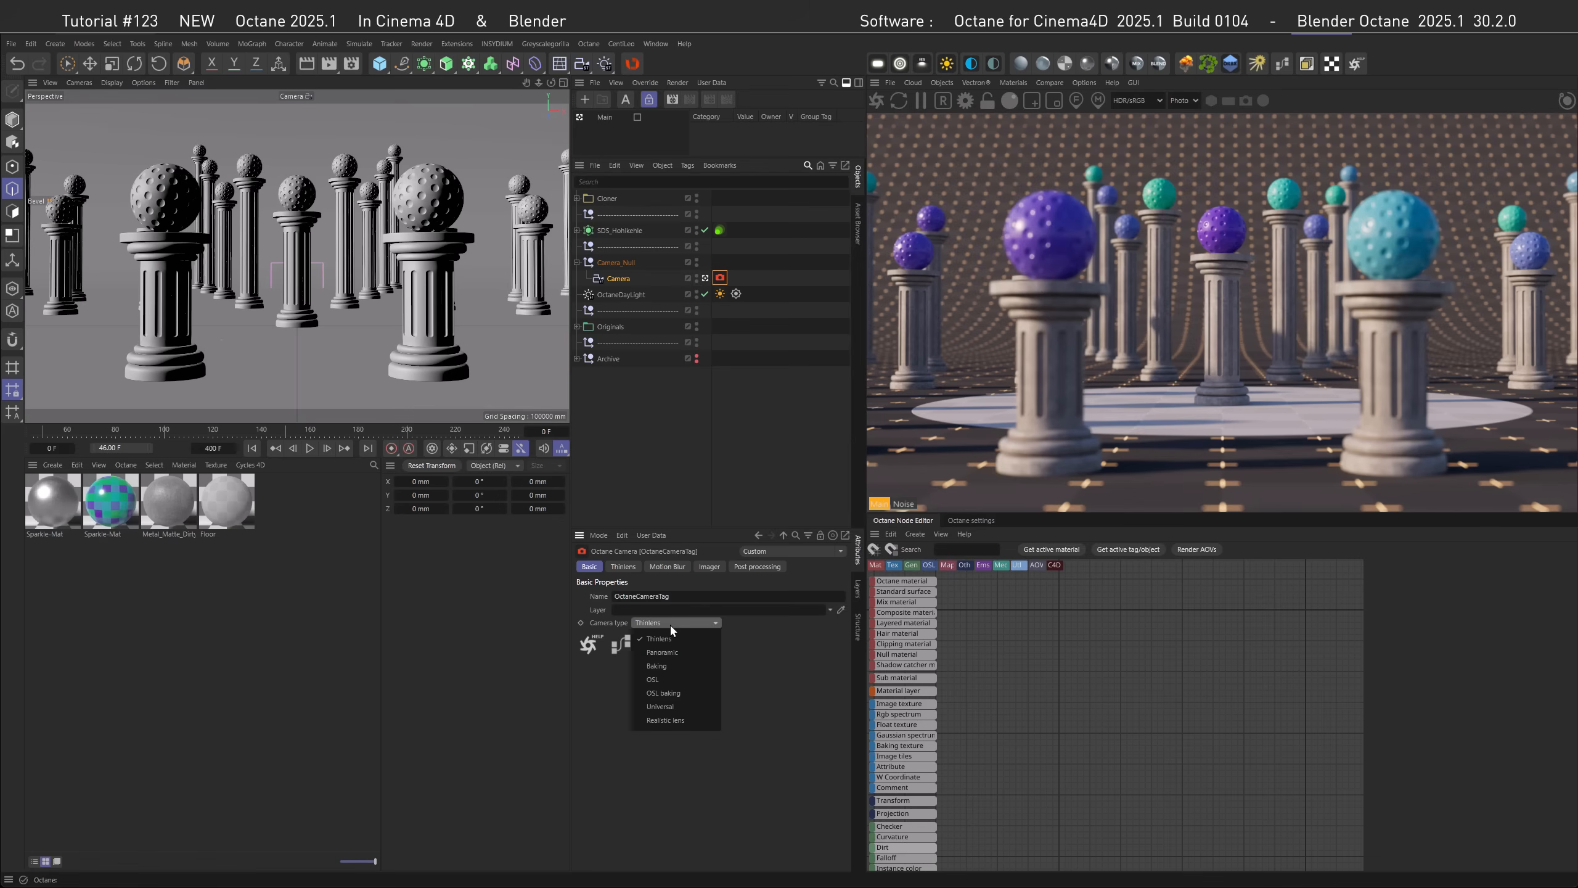
click(675, 721)
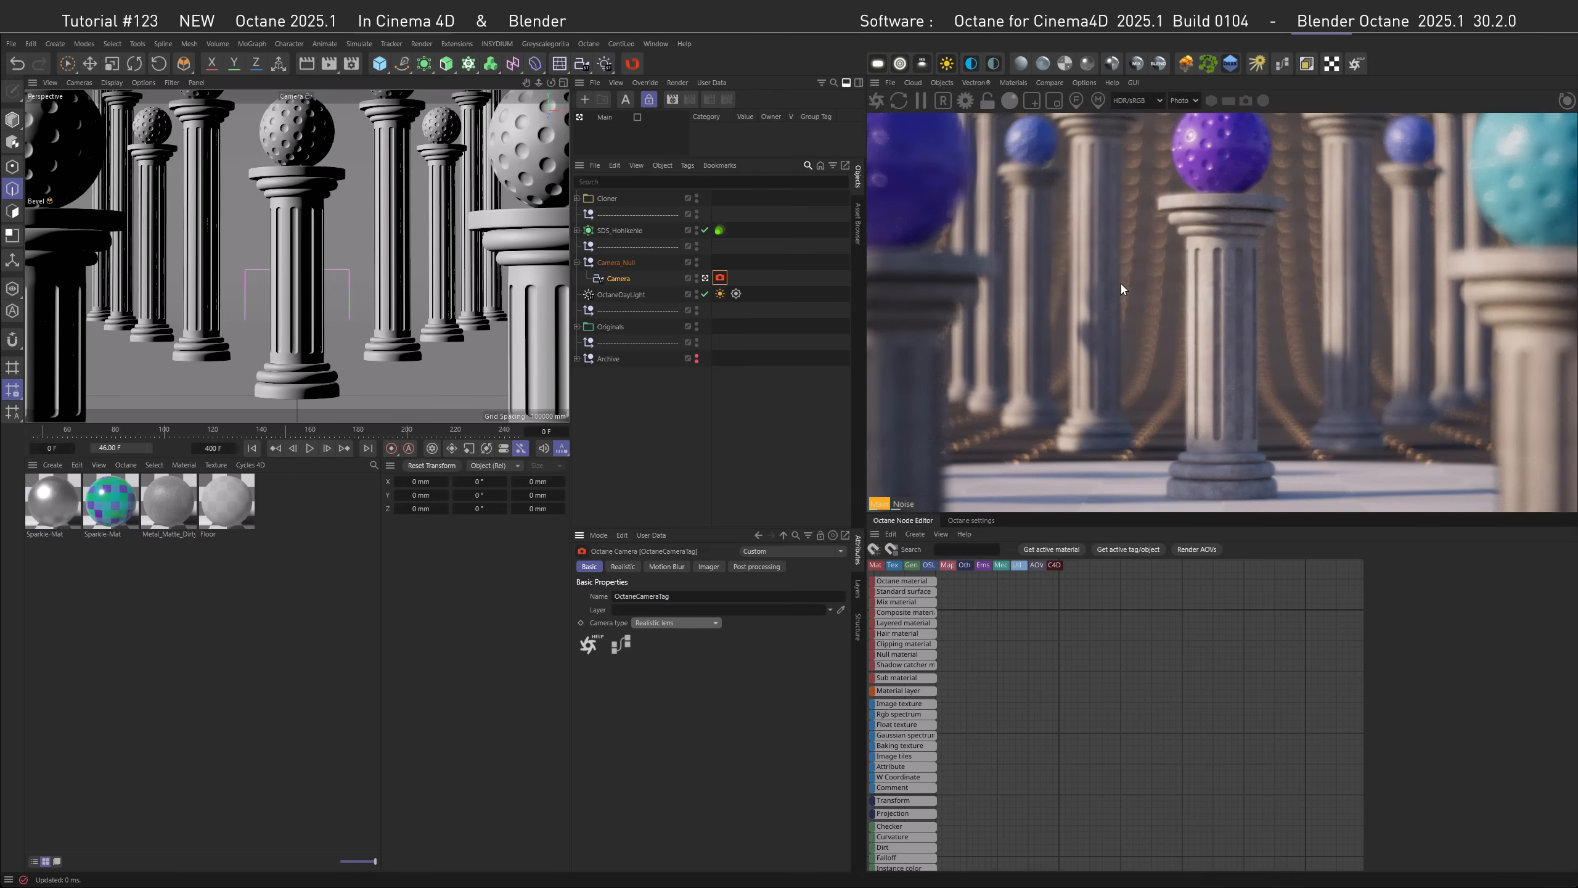
- Expand the Effects, Depth of Field and Physical Camera Parameters groups in the camera tag's realistic lens settings
click(622, 566)
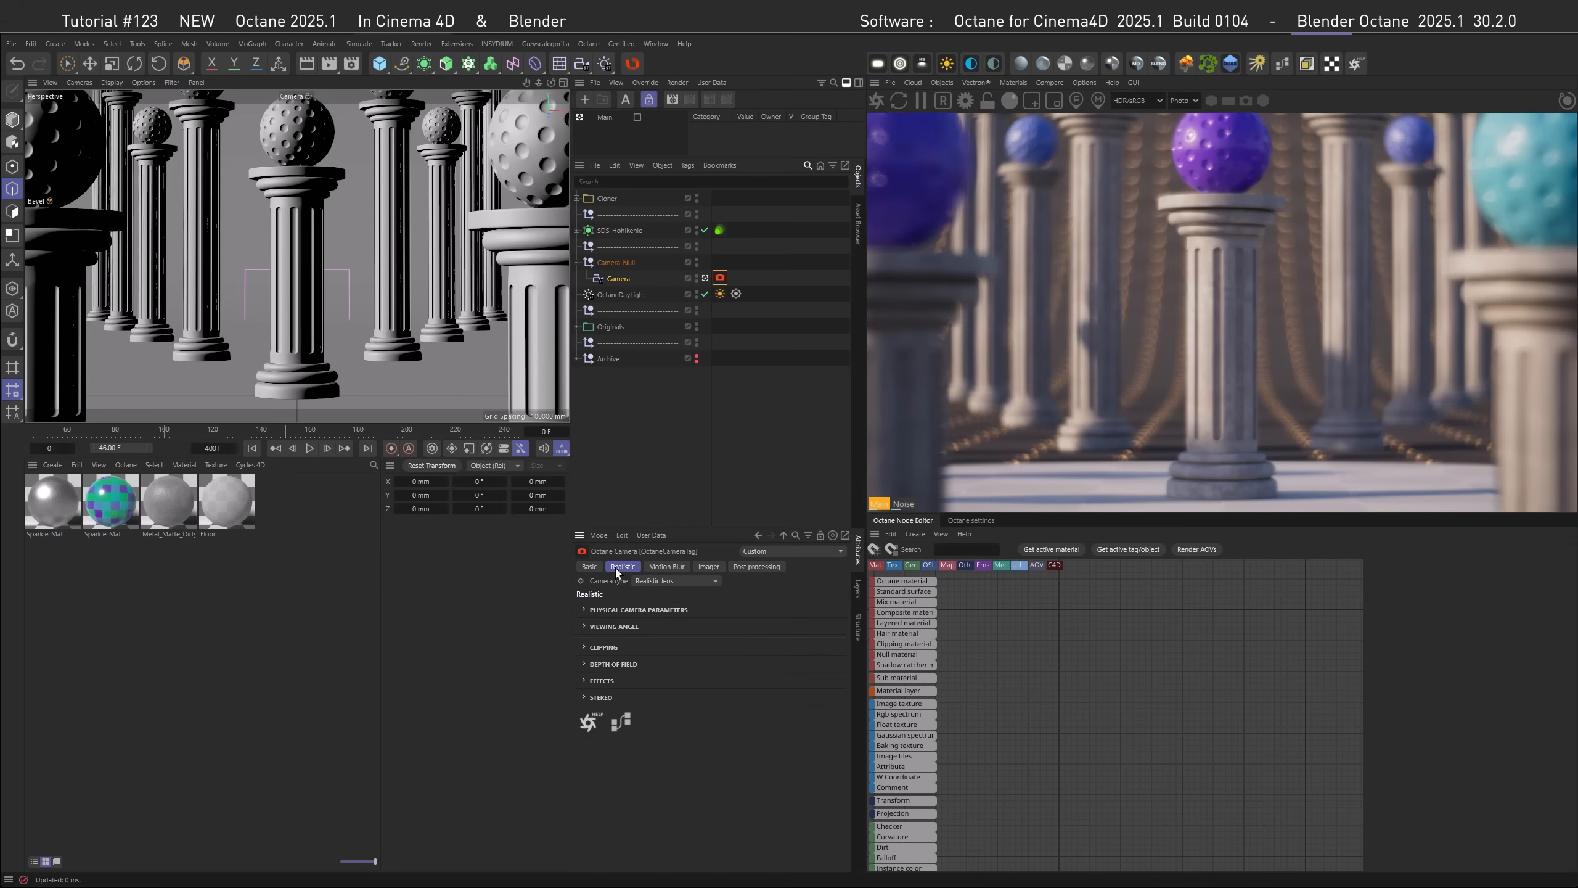
click(584, 681)
click(584, 664)
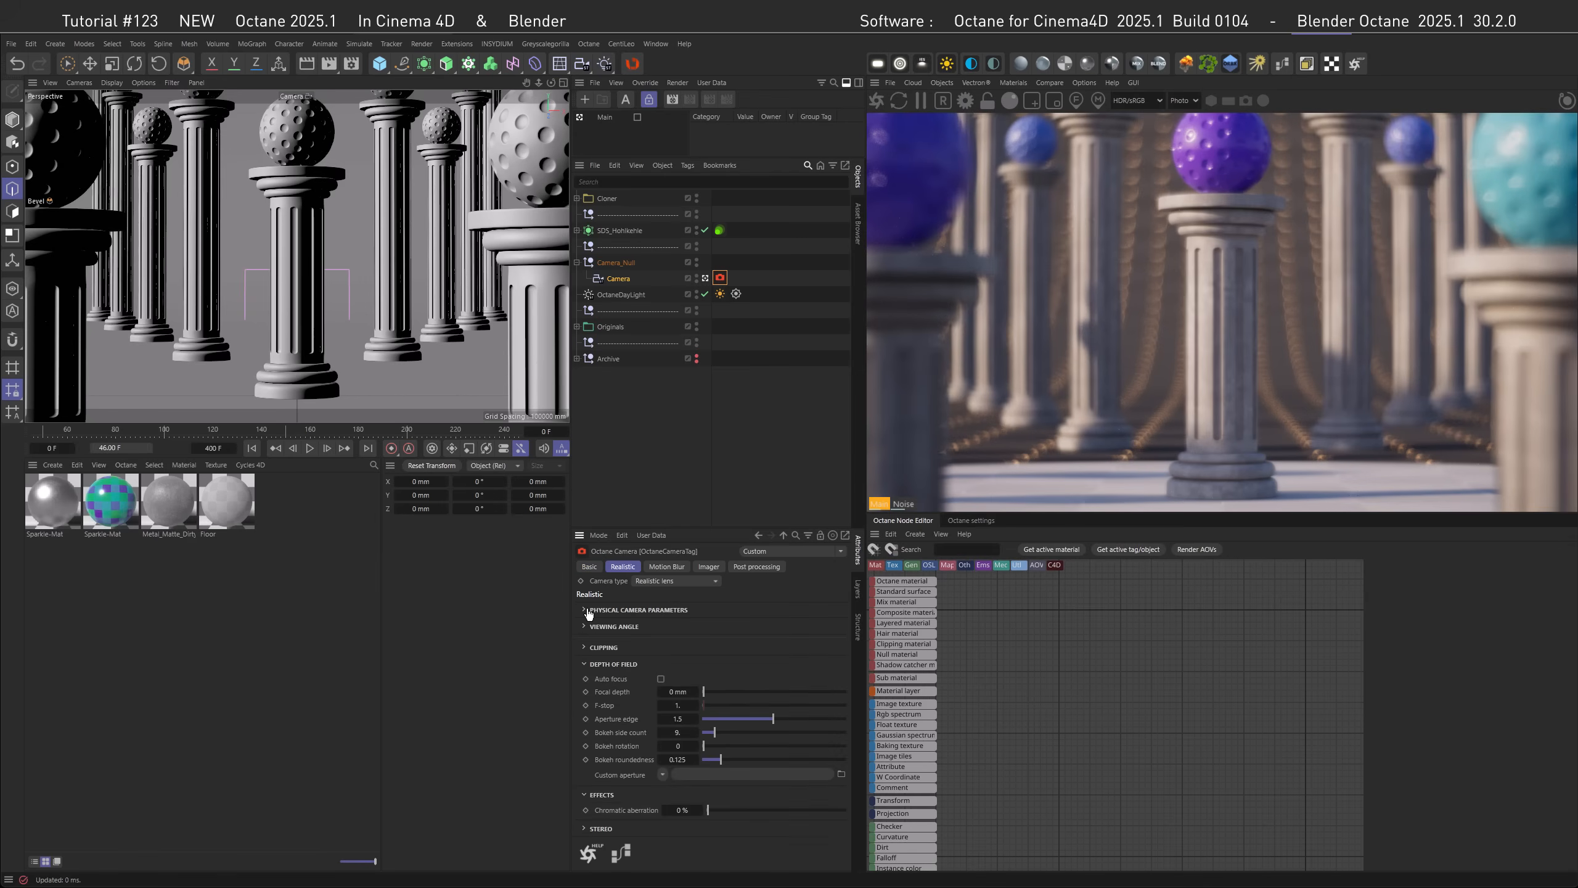
click(584, 610)
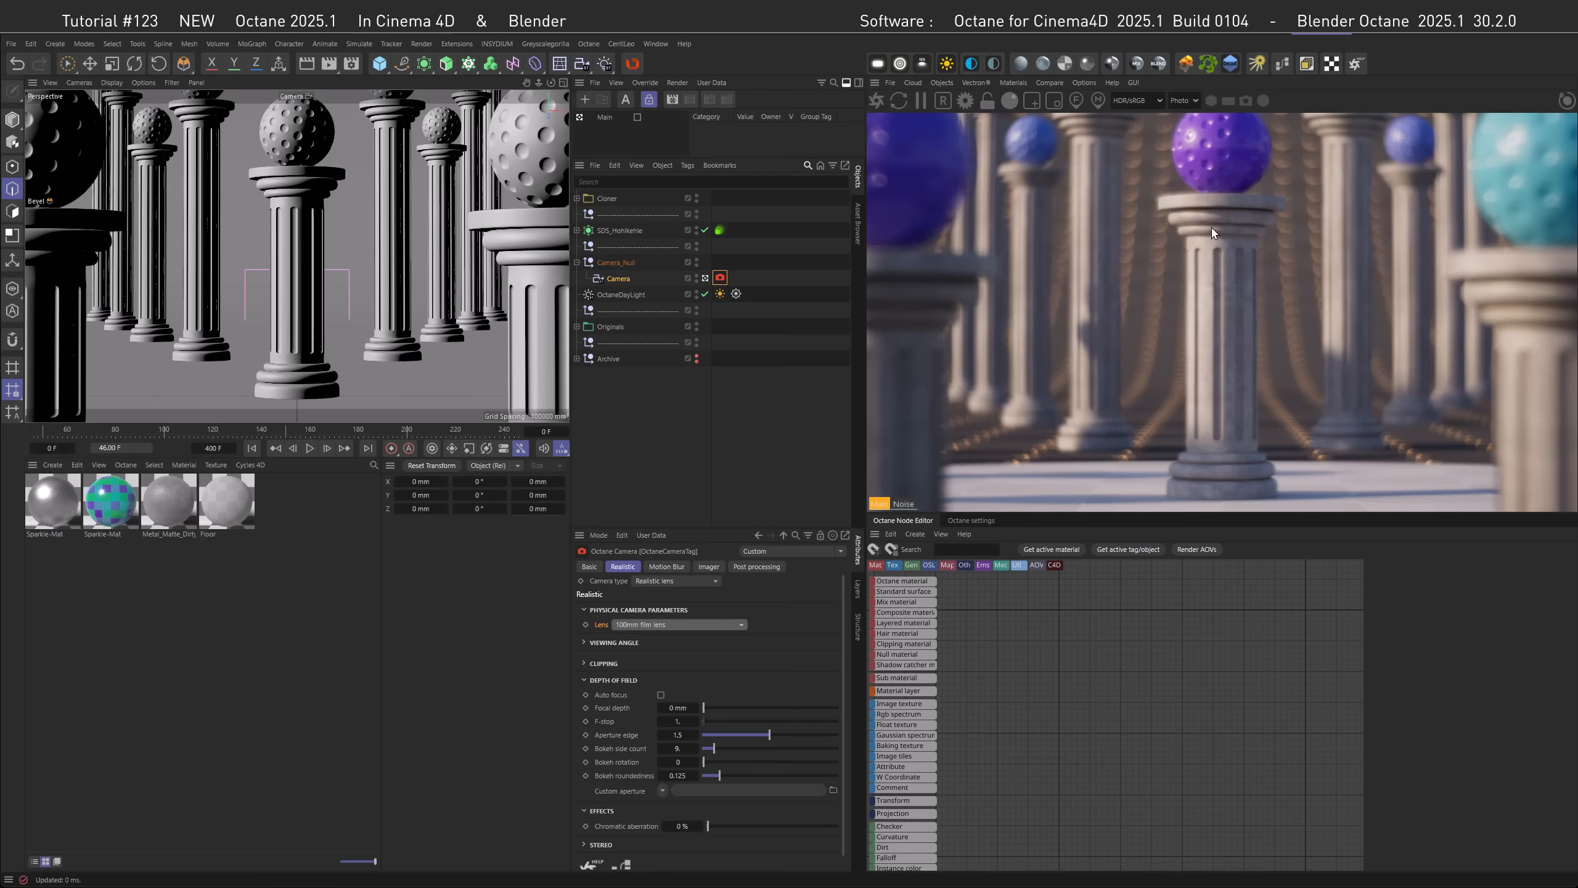
- Try the 85mm Petzval lens on the realistic camera and switch back to the 100mm film lens
click(739, 625)
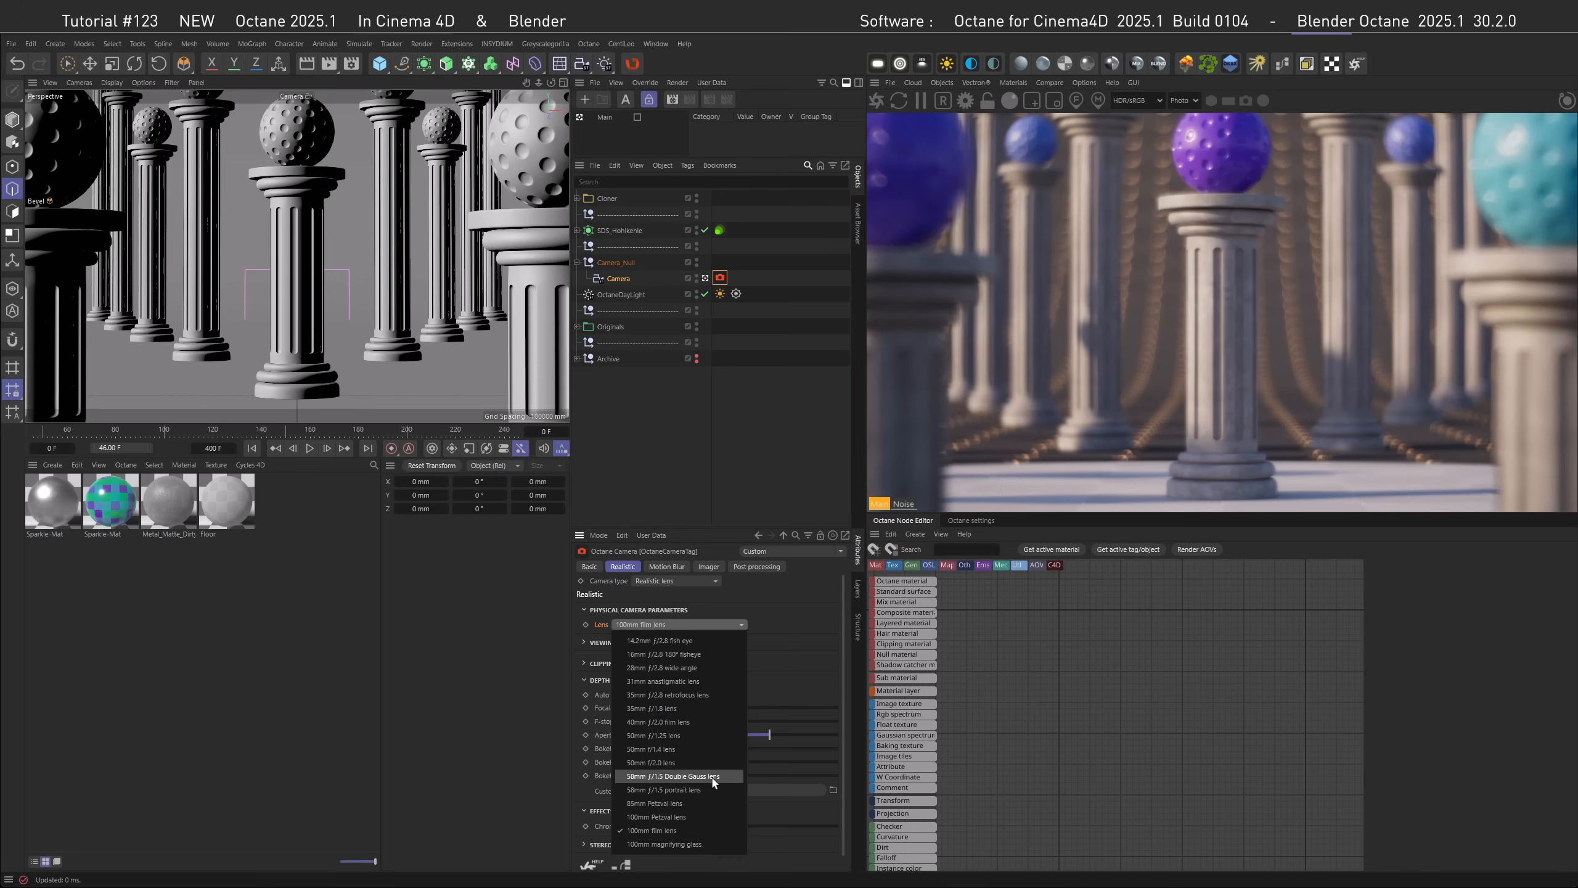
click(707, 802)
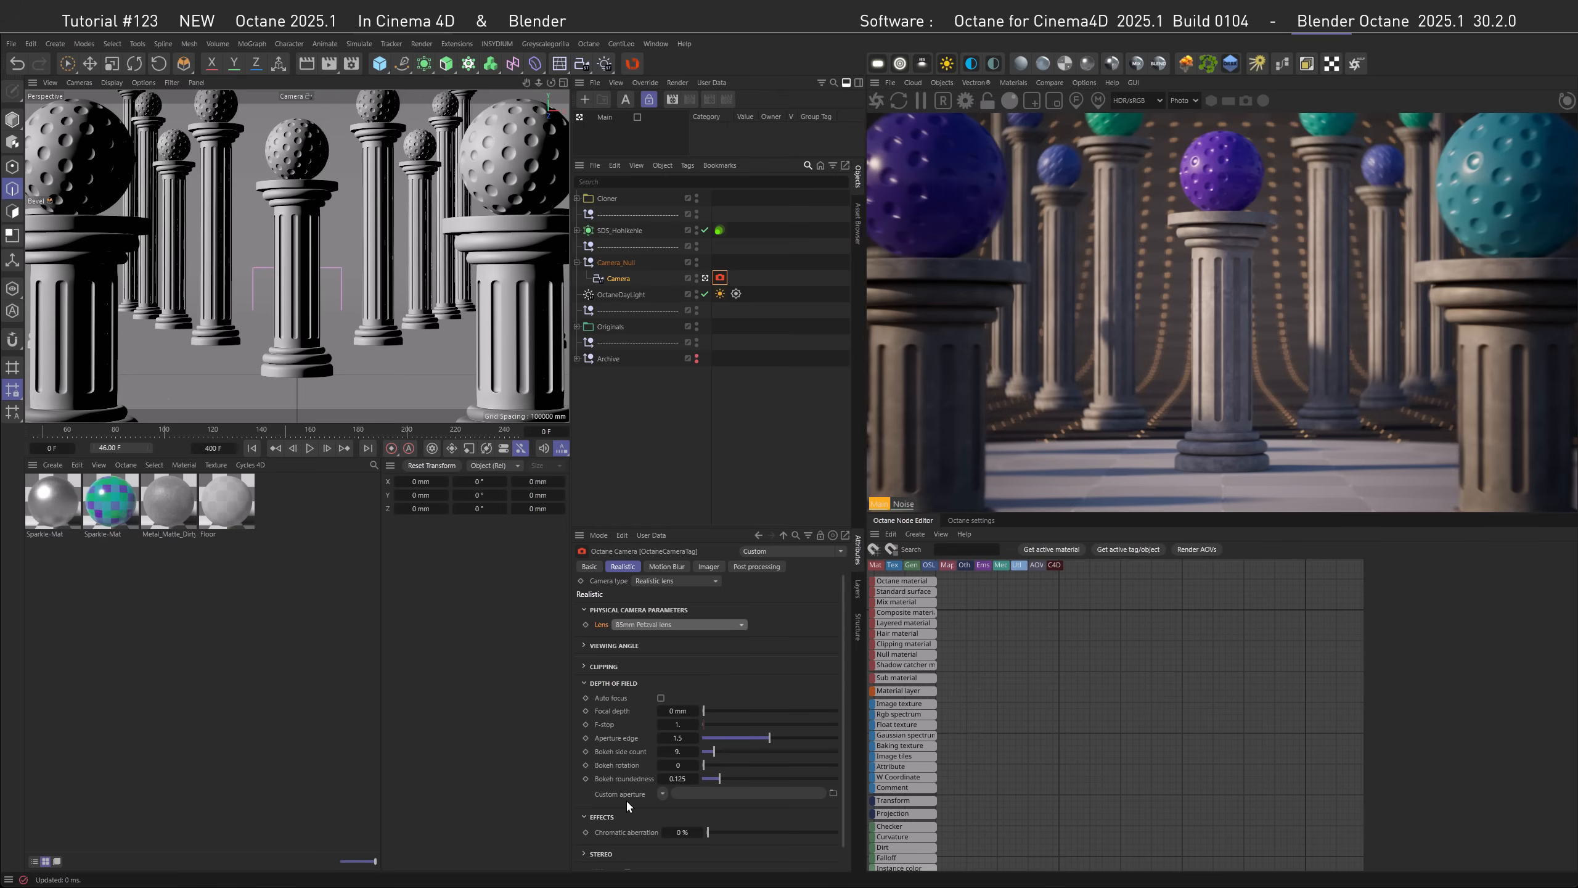
click(654, 624)
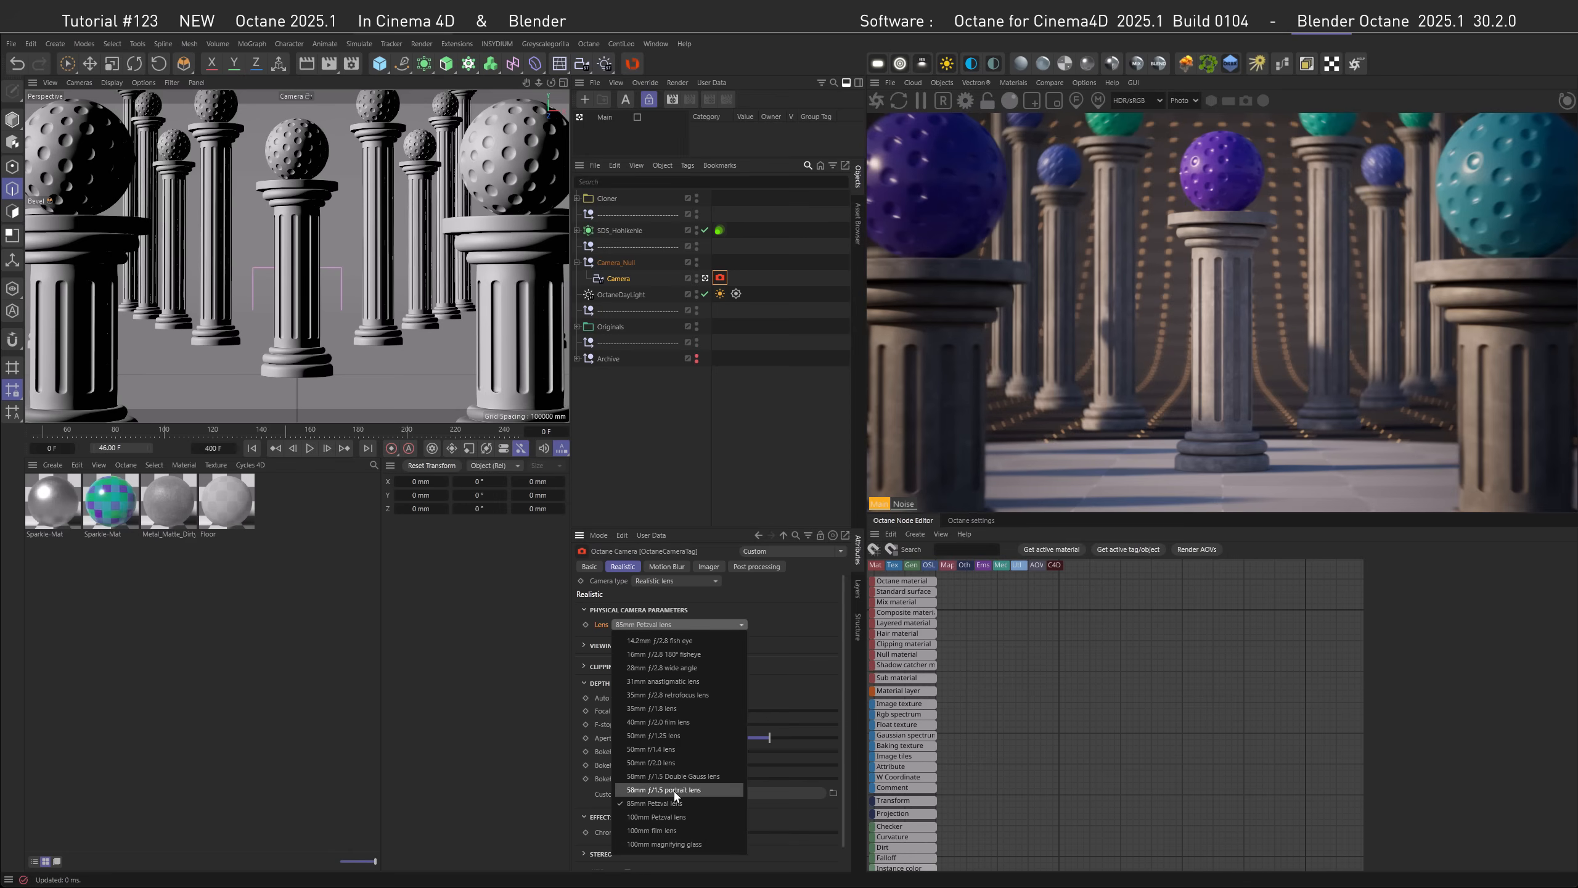
click(677, 829)
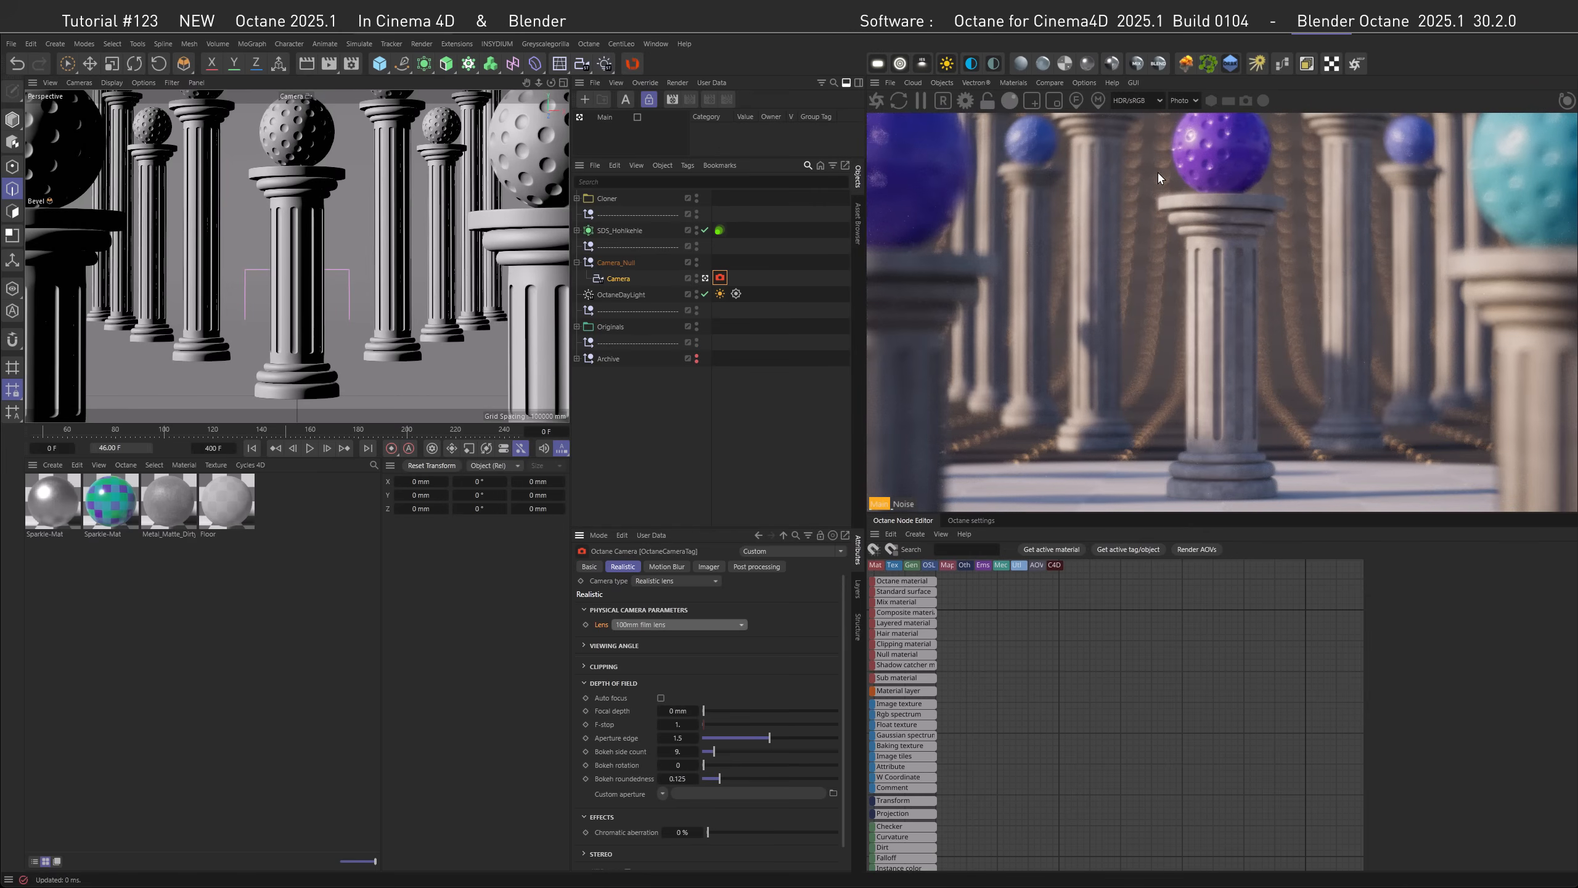
- Load Own_Onioning_01.tif as the lens's custom aperture and set the Octane imager exposure to 5
drag(528, 836, 712, 793)
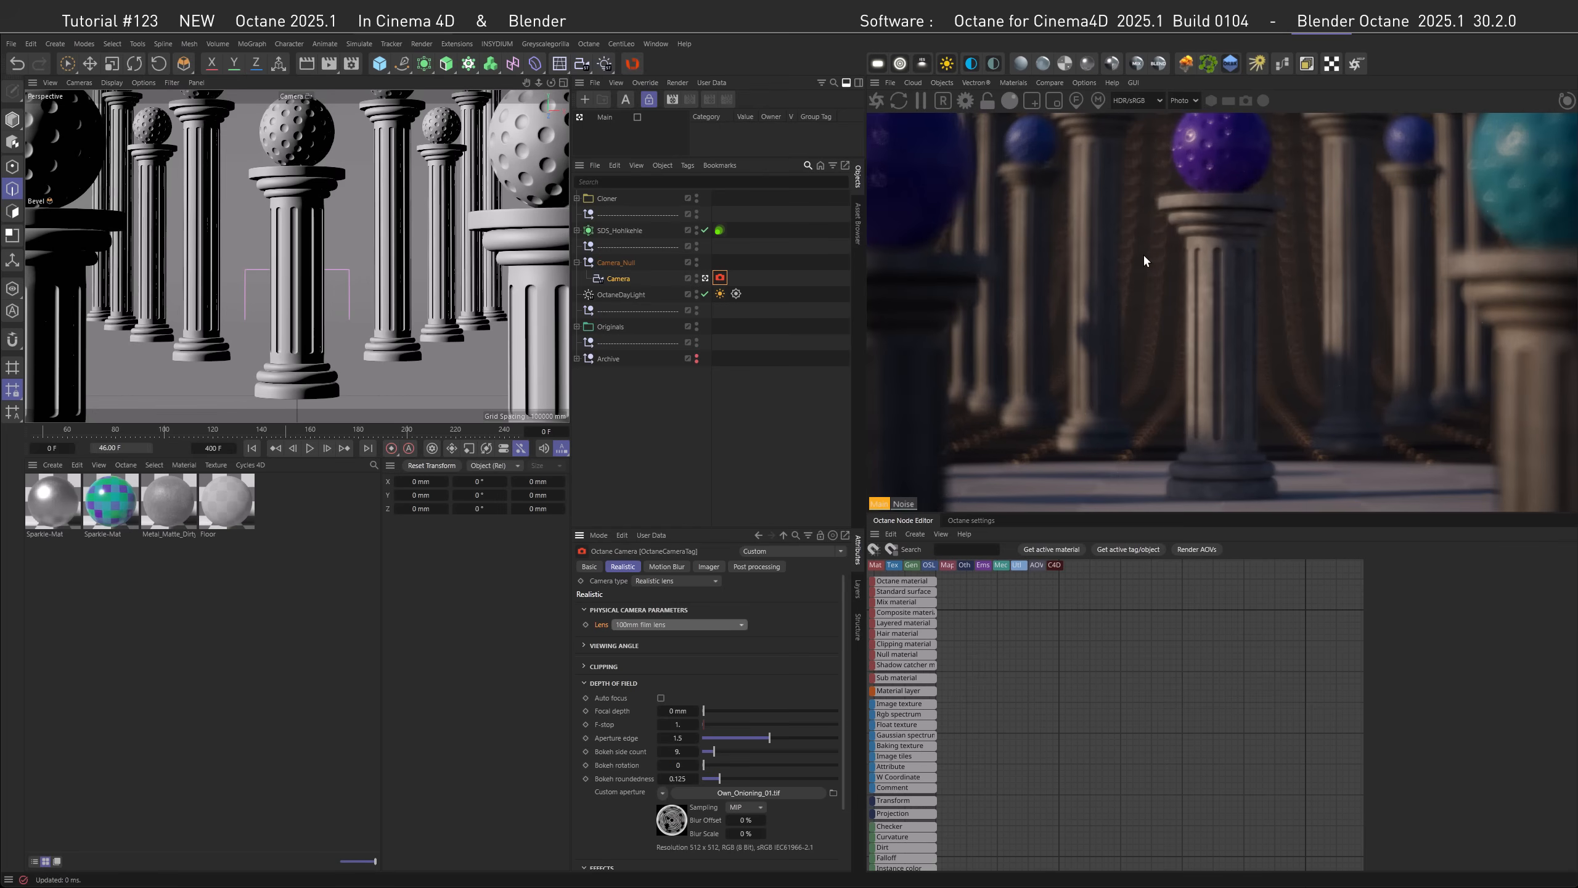
click(971, 521)
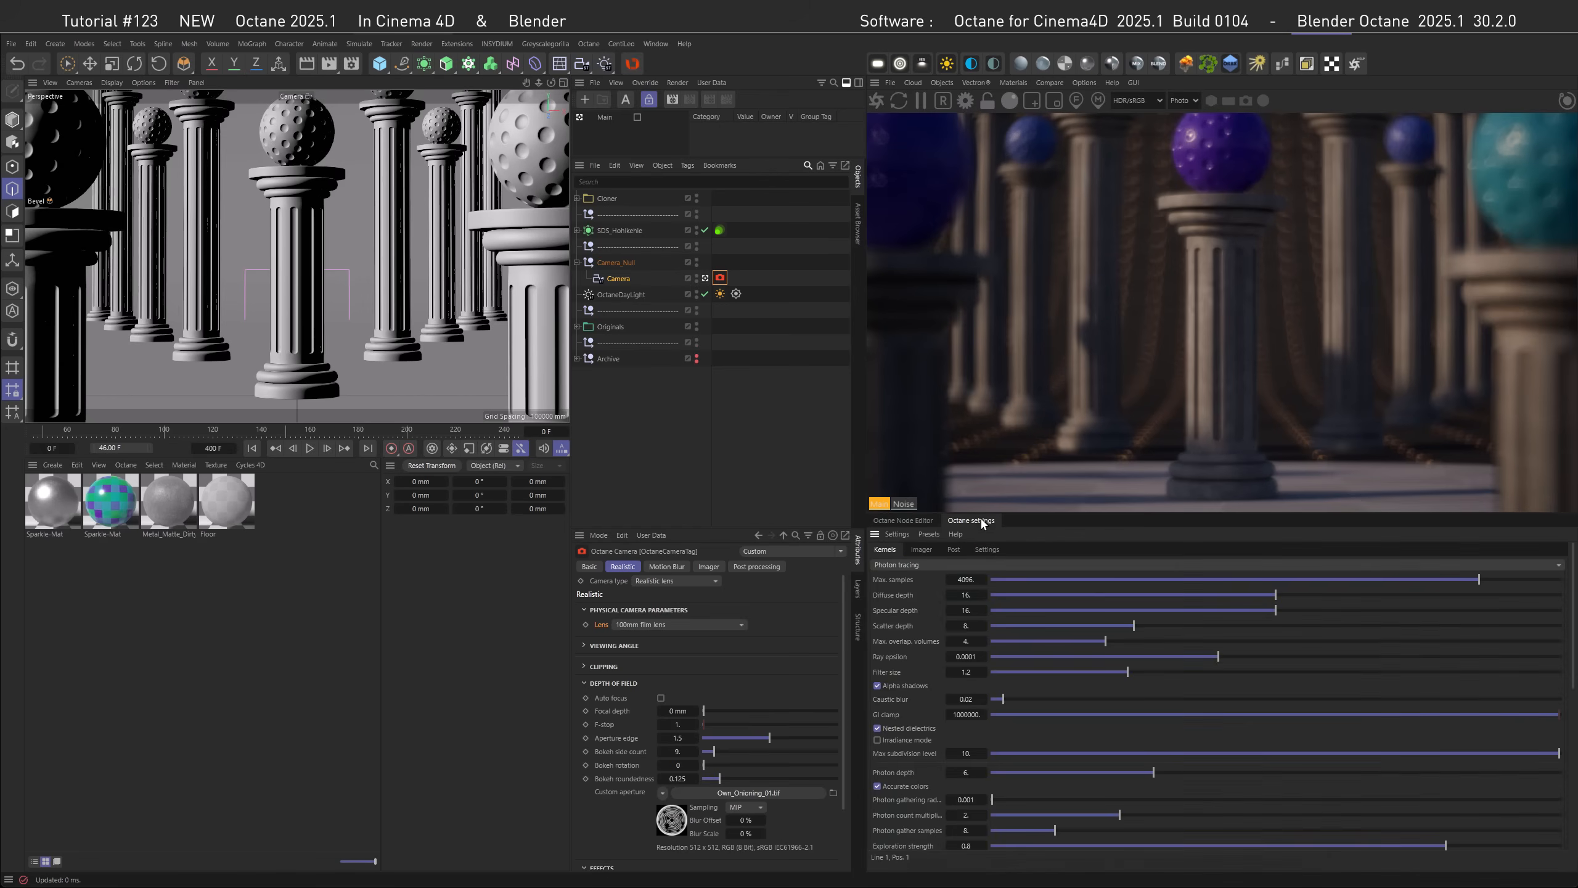
click(921, 550)
click(967, 595)
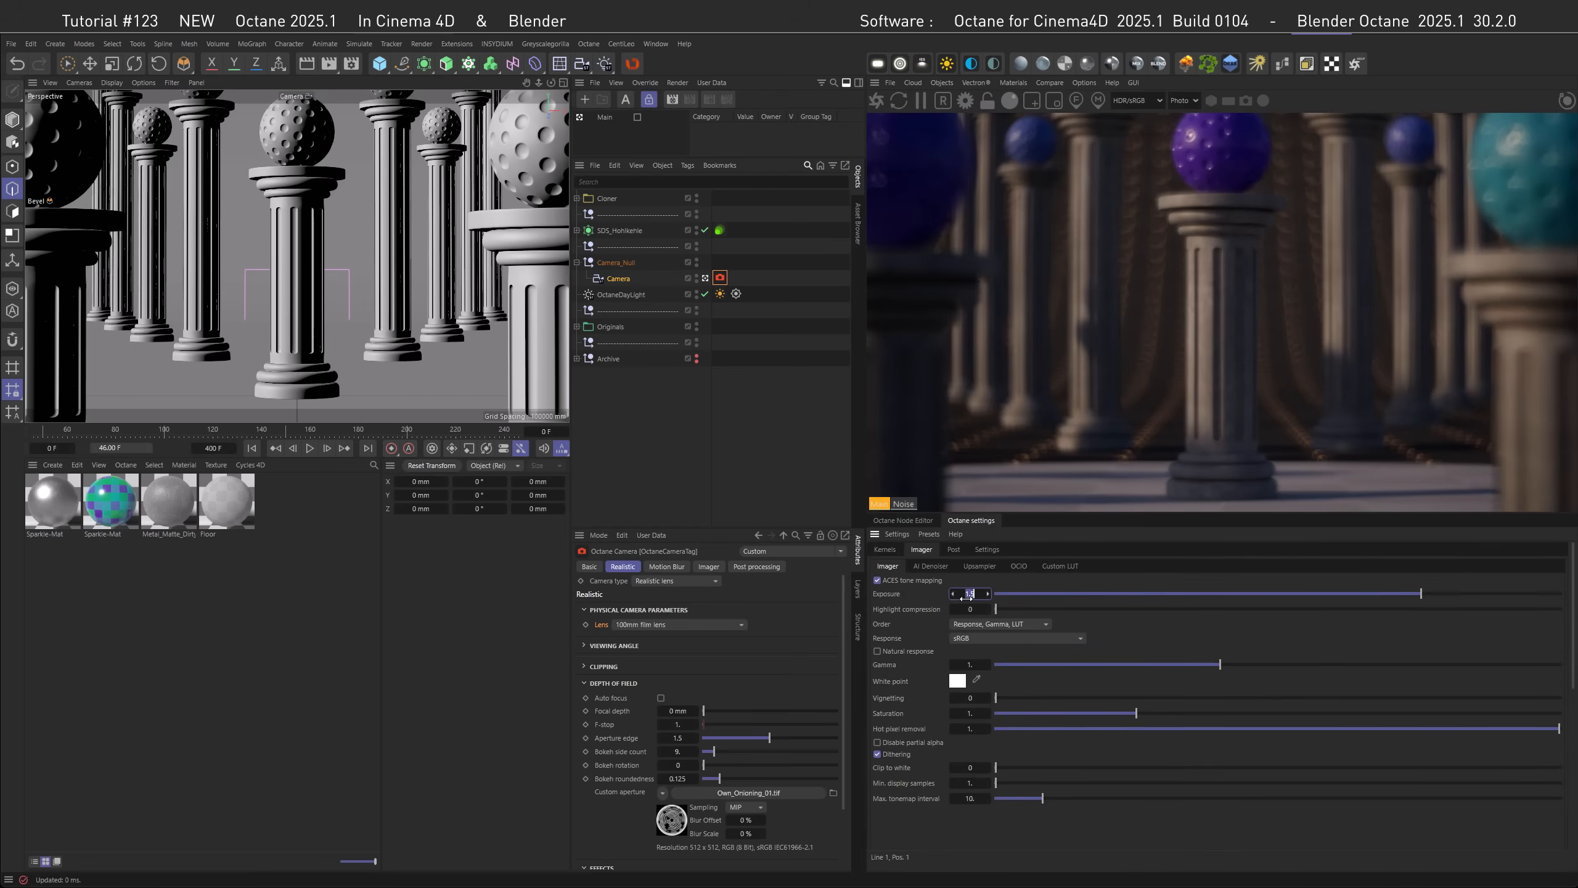
text(5)
key(Return)
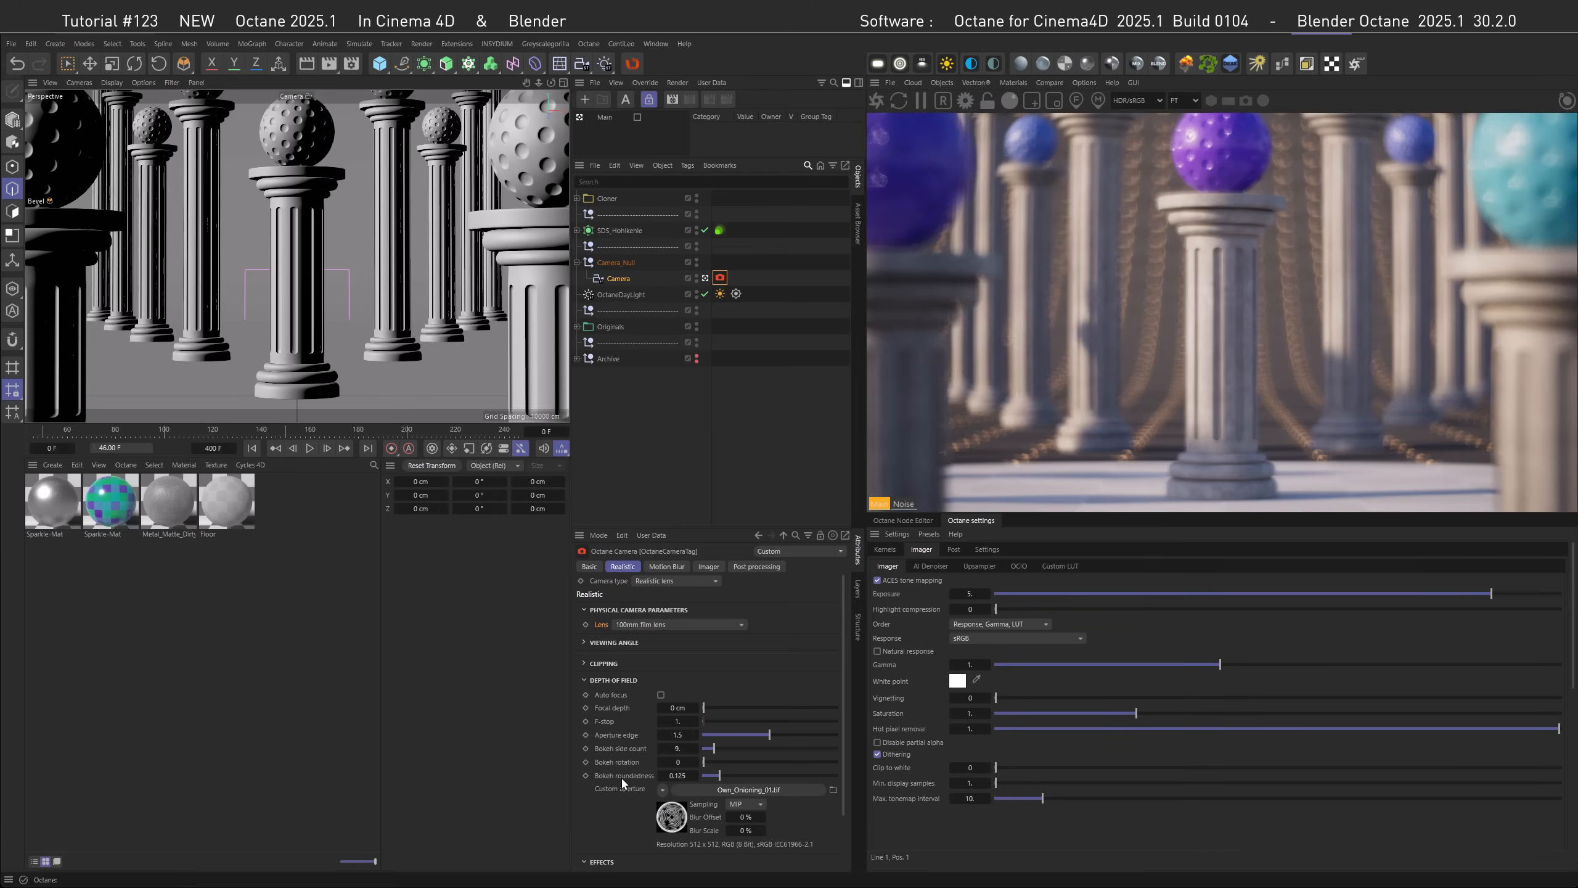
- Try an aperture edge of 1 and a bokeh side count of 3, and undo both changes
click(678, 734)
text(1)
key(Return)
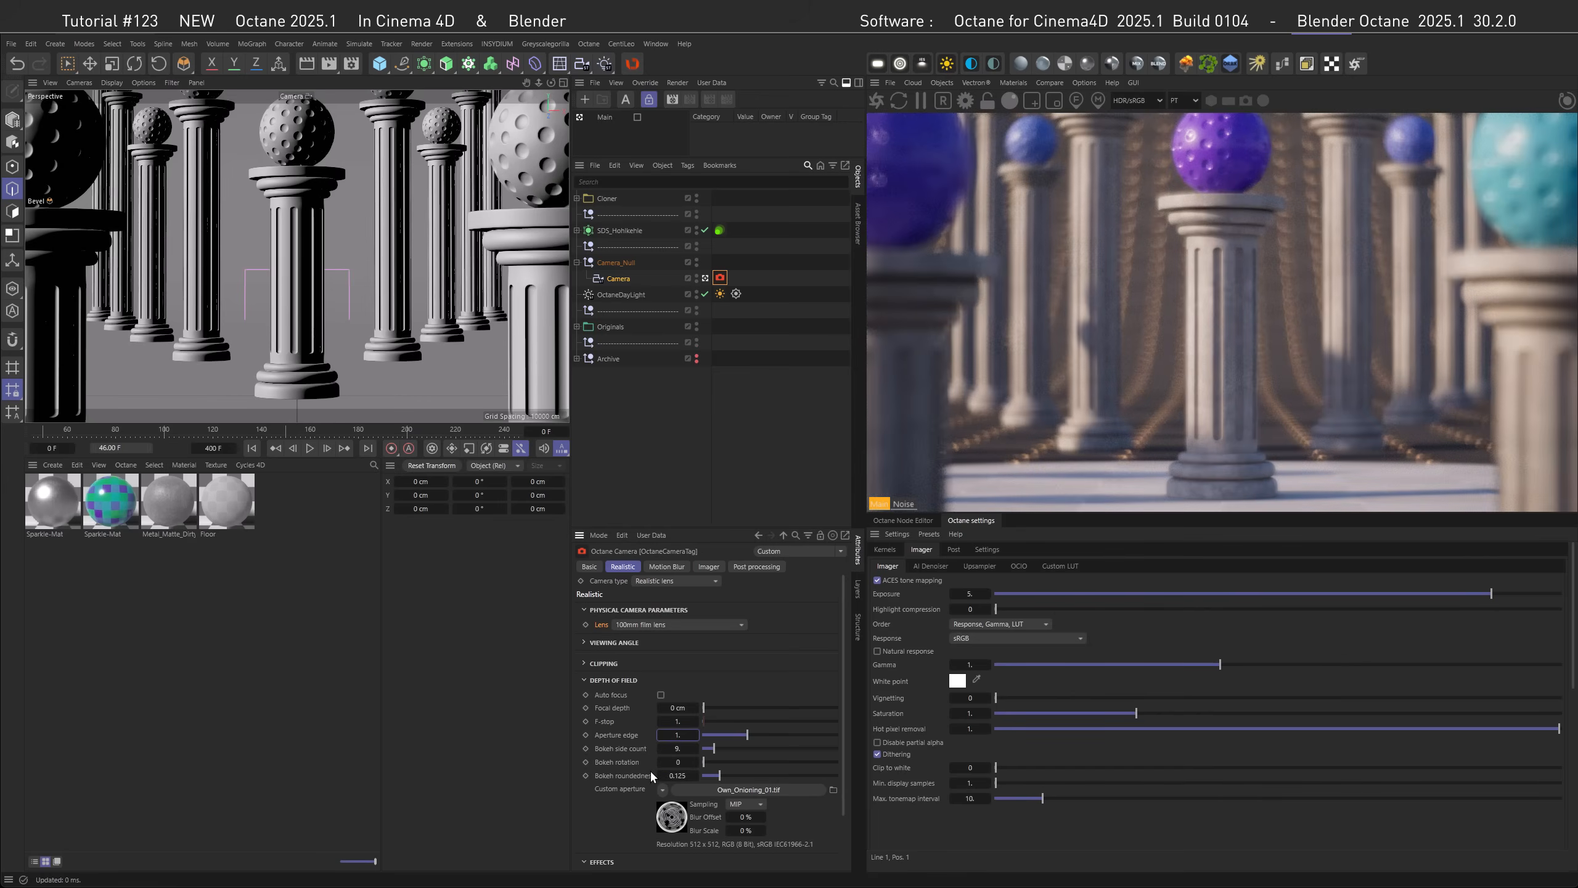
click(672, 750)
text(3)
key(Return)
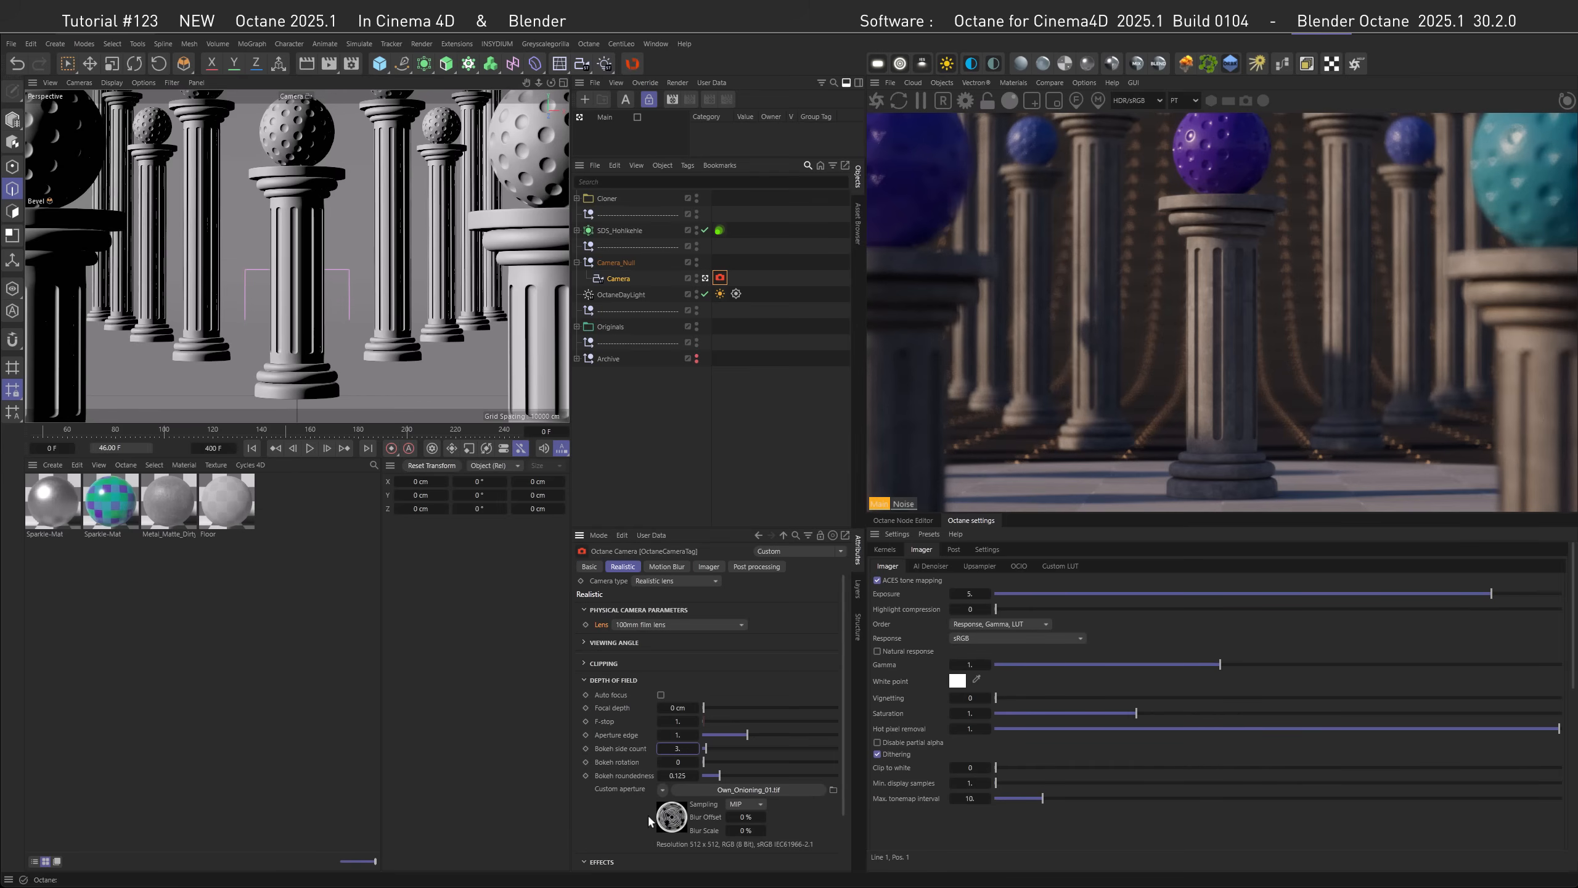
key(ctrl+z)
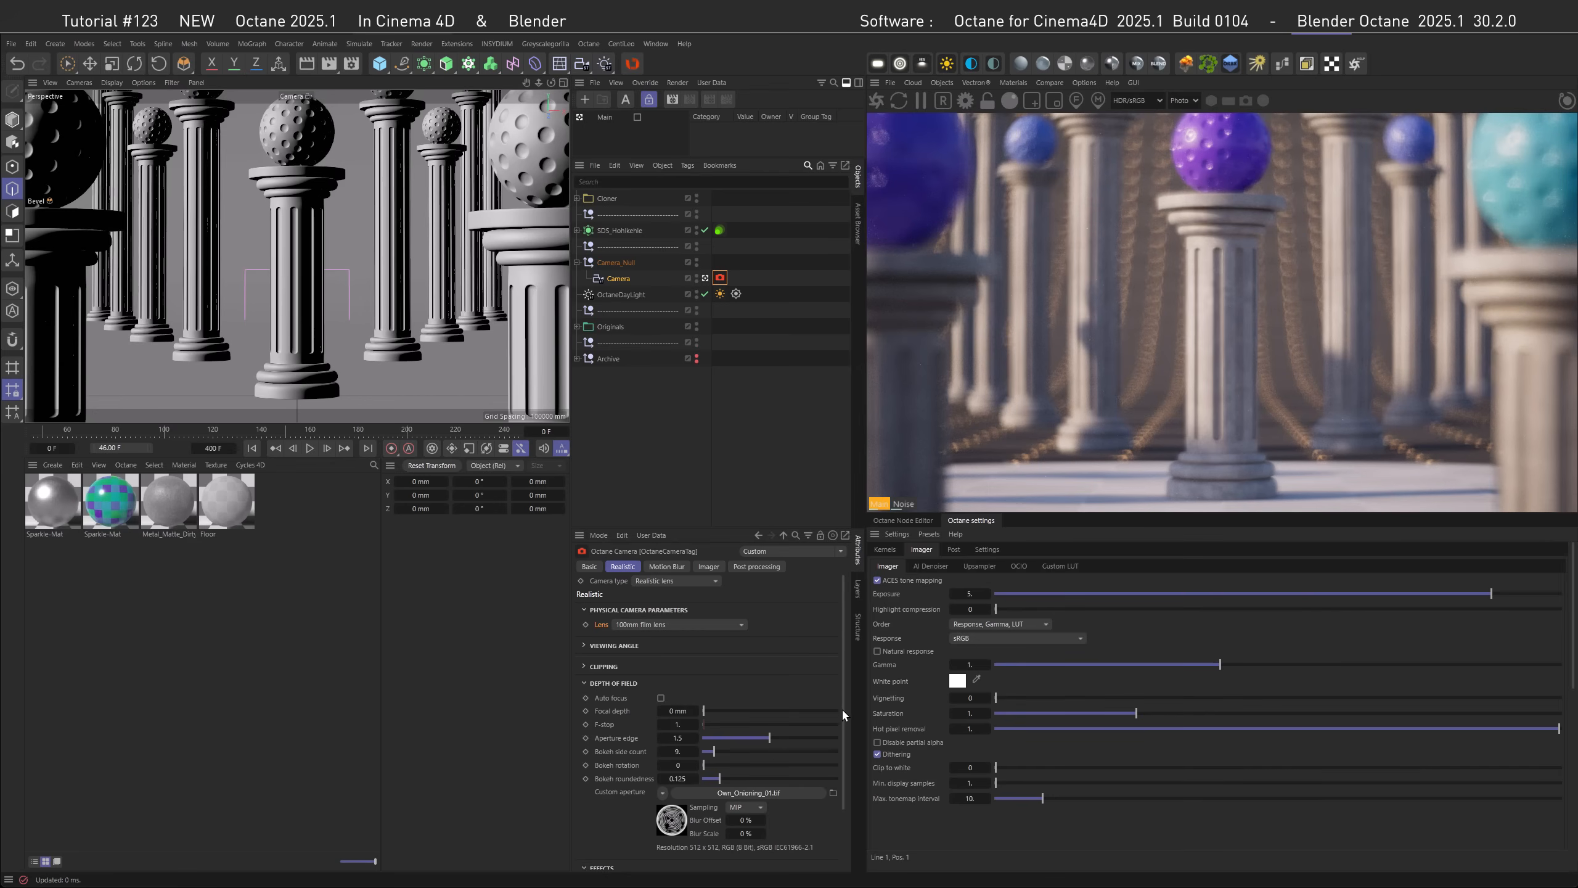
- Test the lens's chromatic aberration at 400 % and reduce it to 10 %
scroll(841, 708, down, 3)
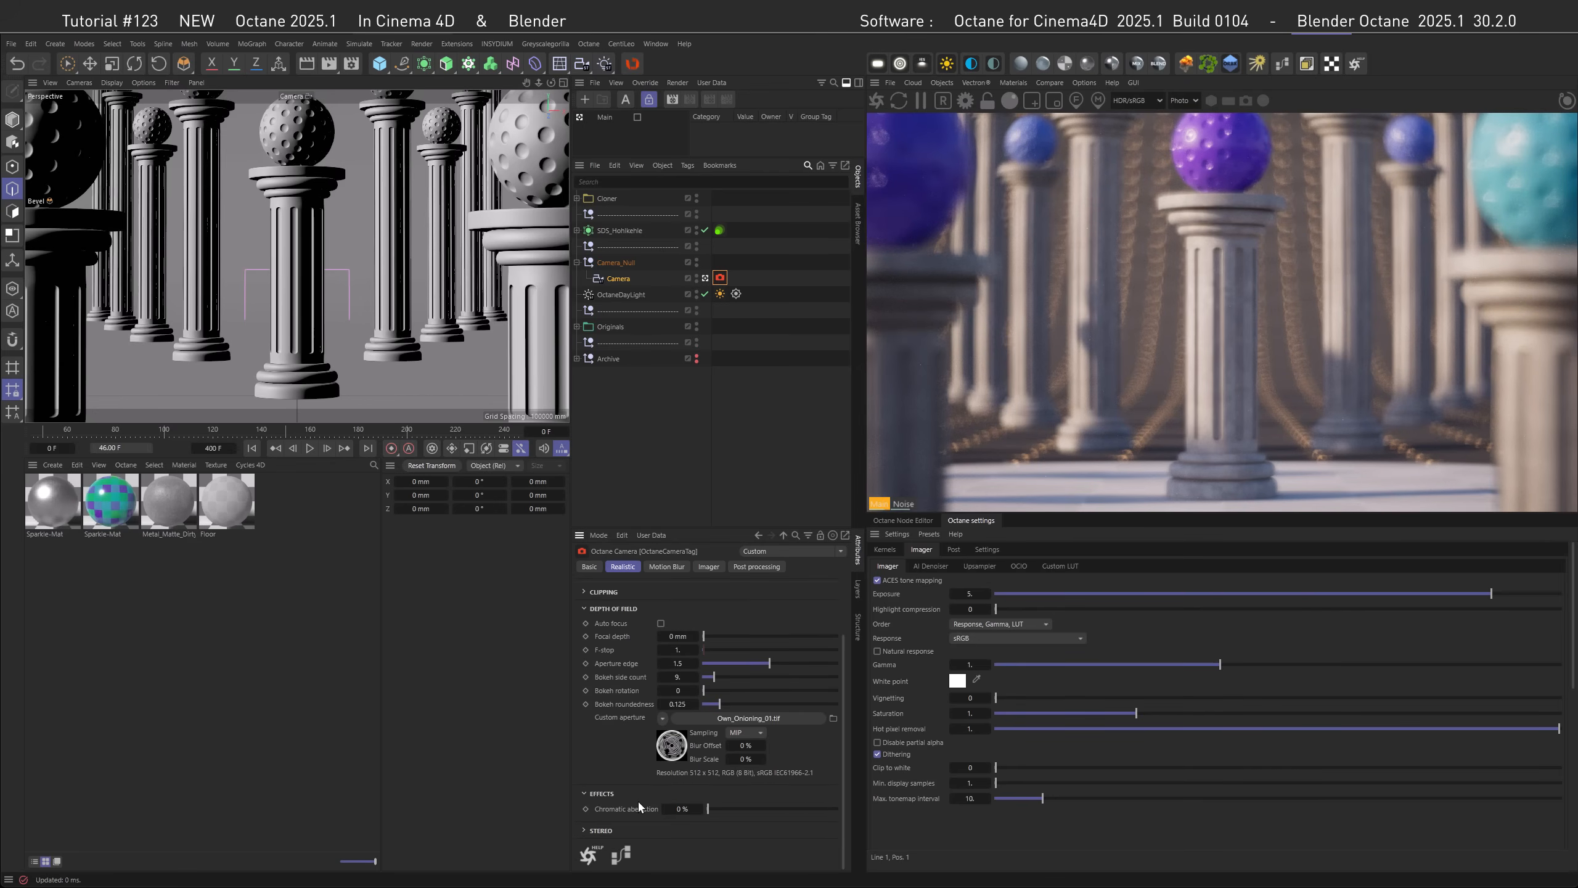
drag(708, 810, 859, 813)
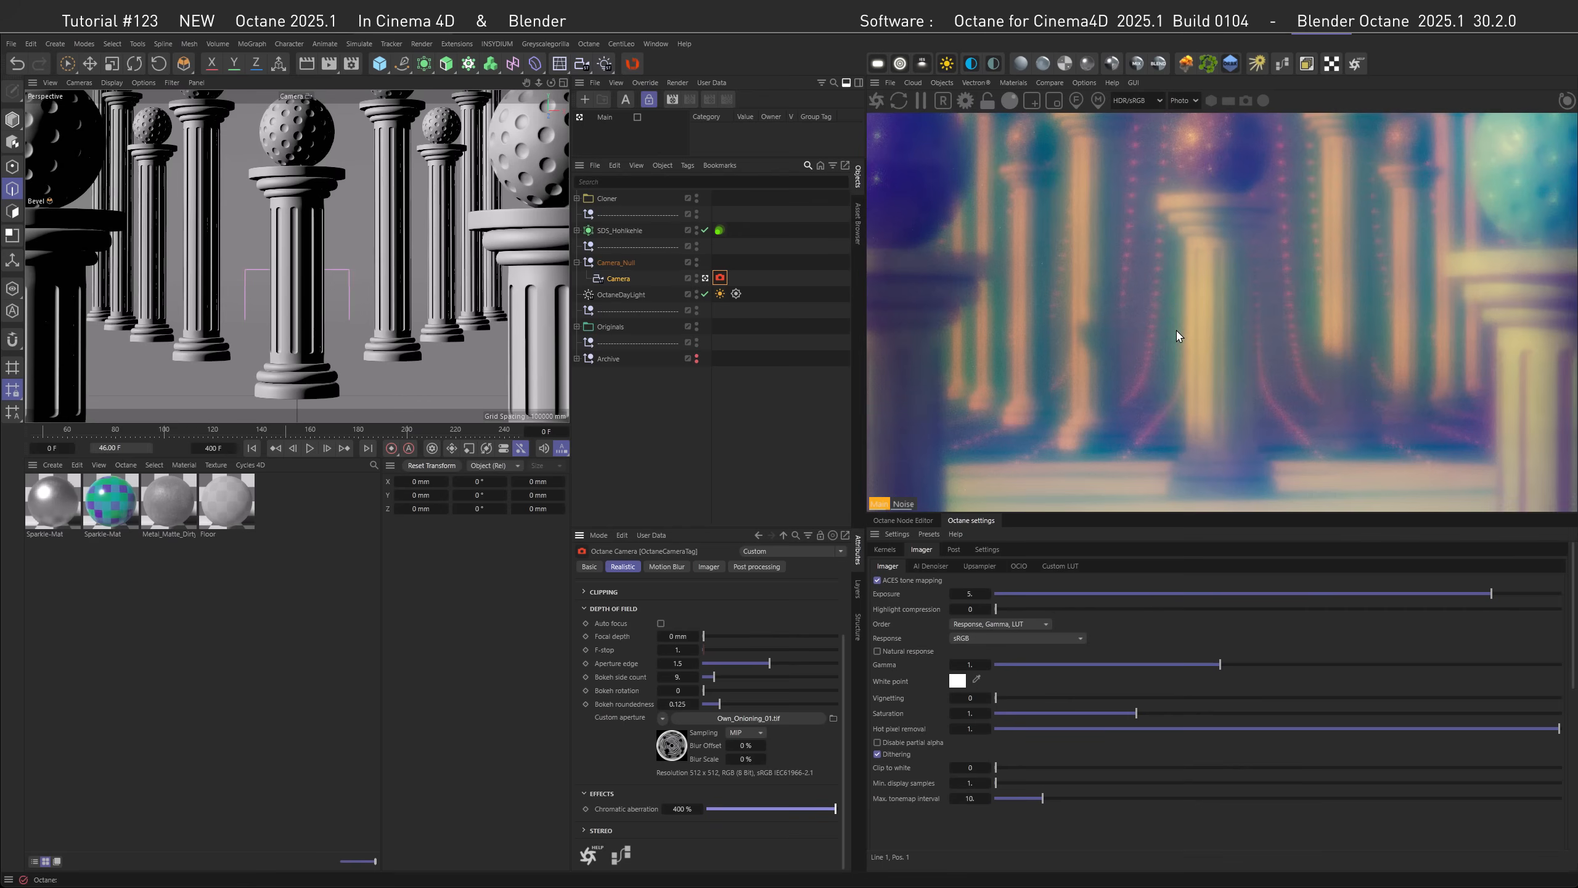
click(684, 809)
text(10)
key(Return)
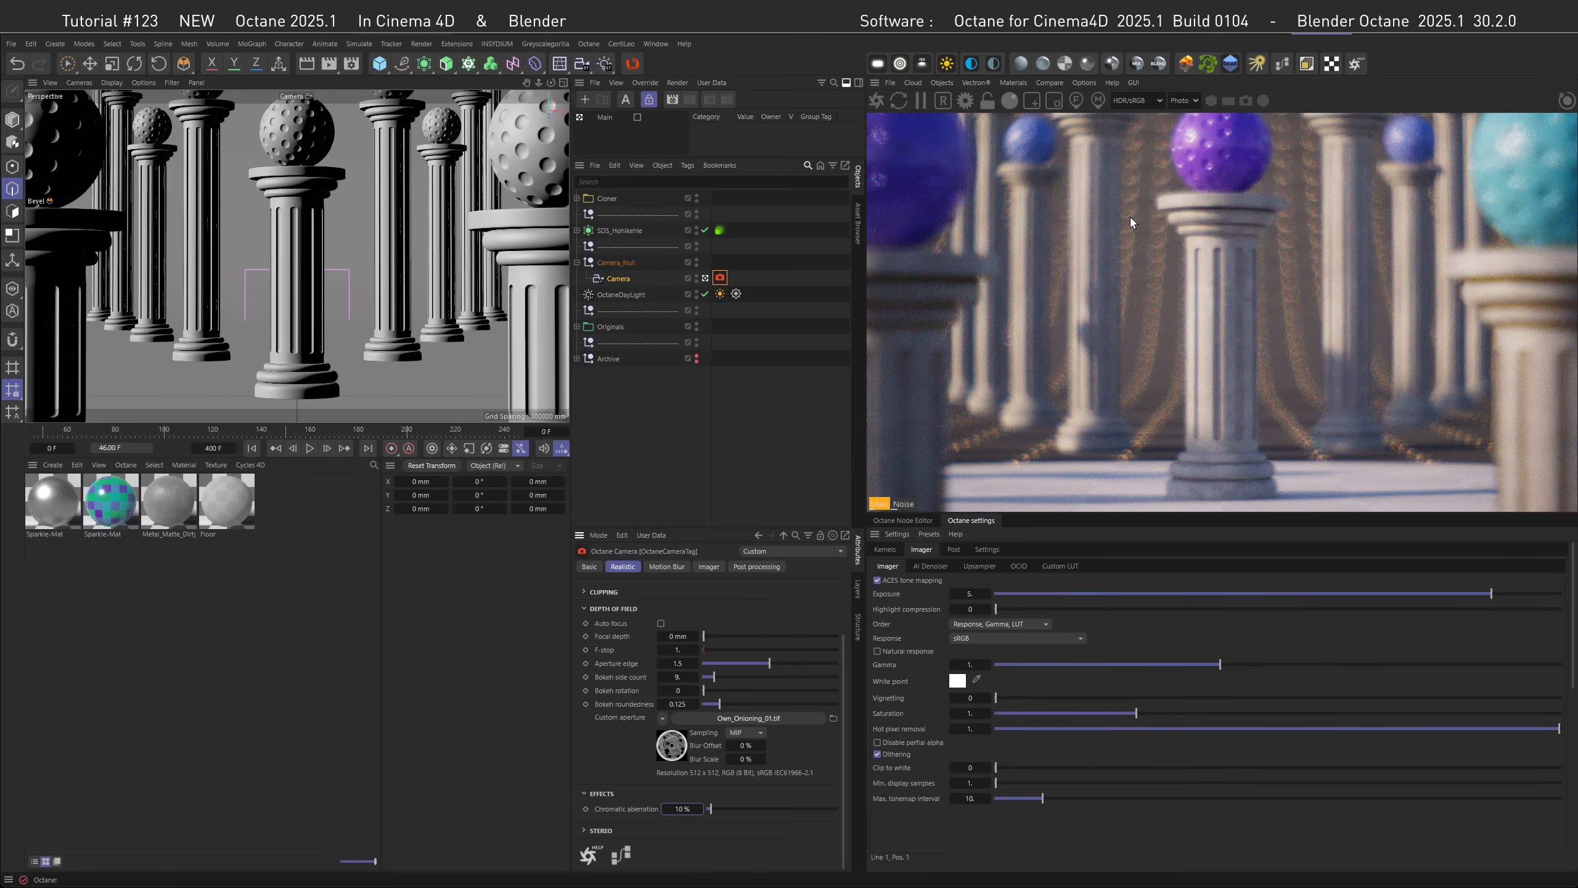
- Clear the custom aperture image from the realistic lens and open the imager exposure value for editing
drag(843, 657, 845, 609)
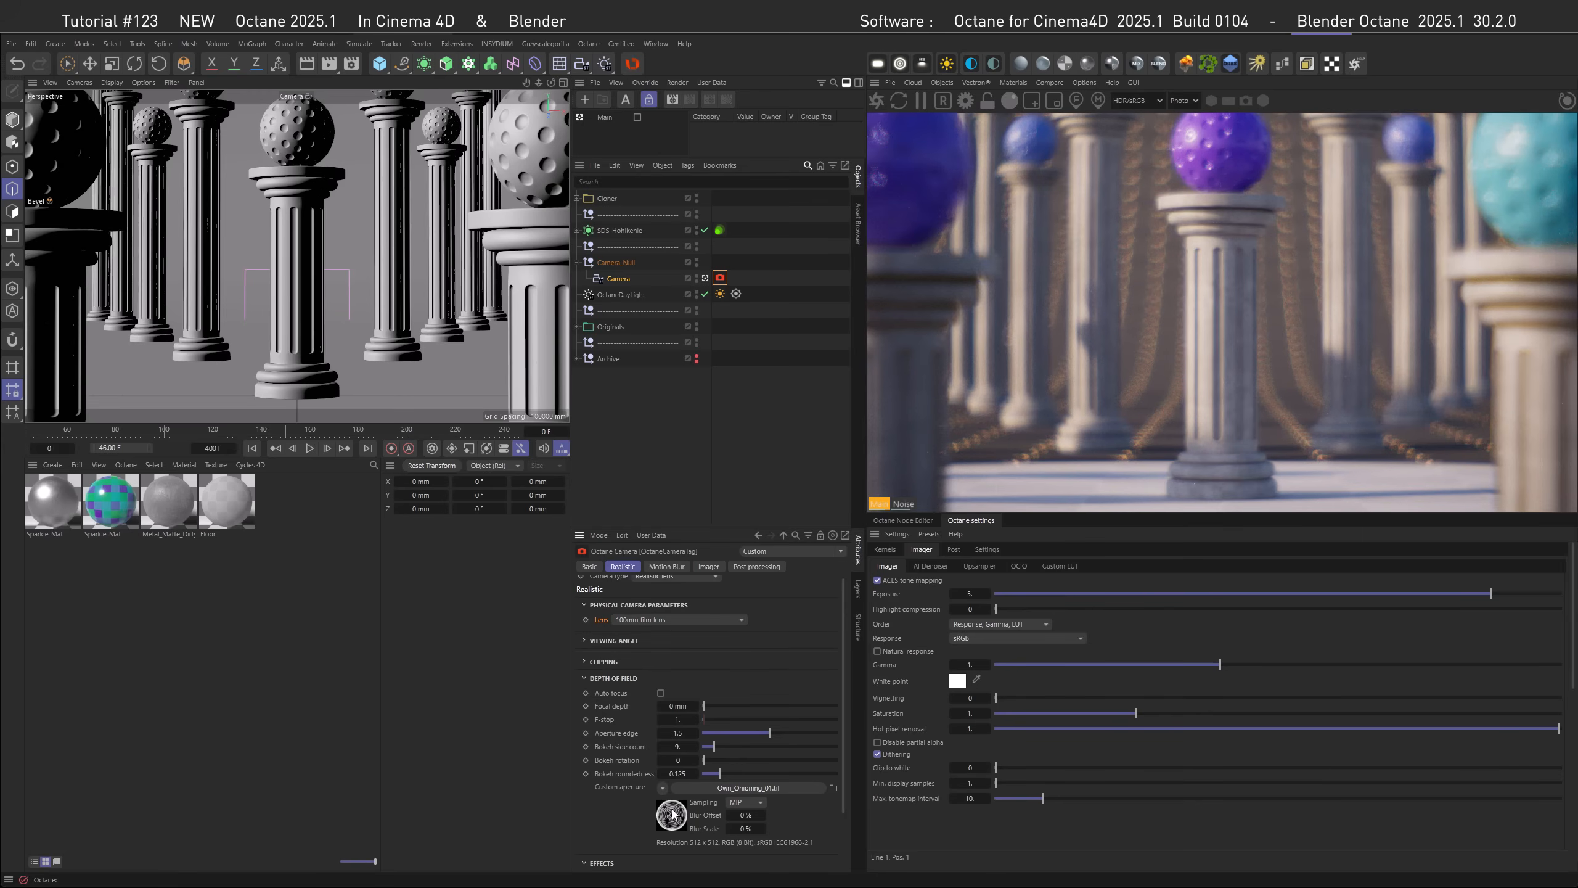
drag(844, 740, 844, 795)
key(ctrl+z)
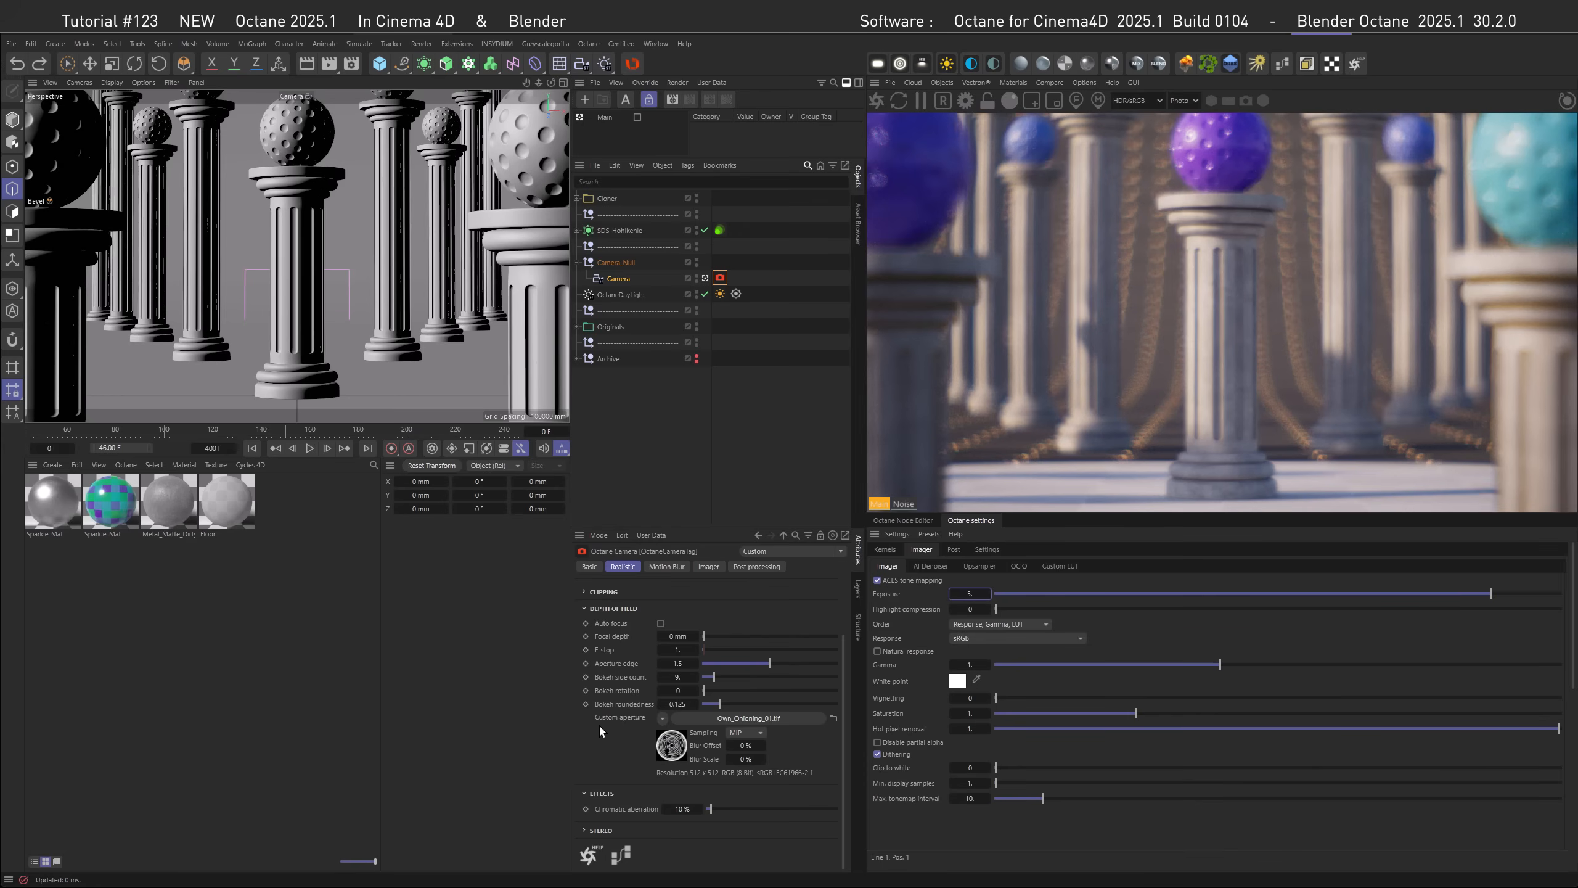
click(662, 718)
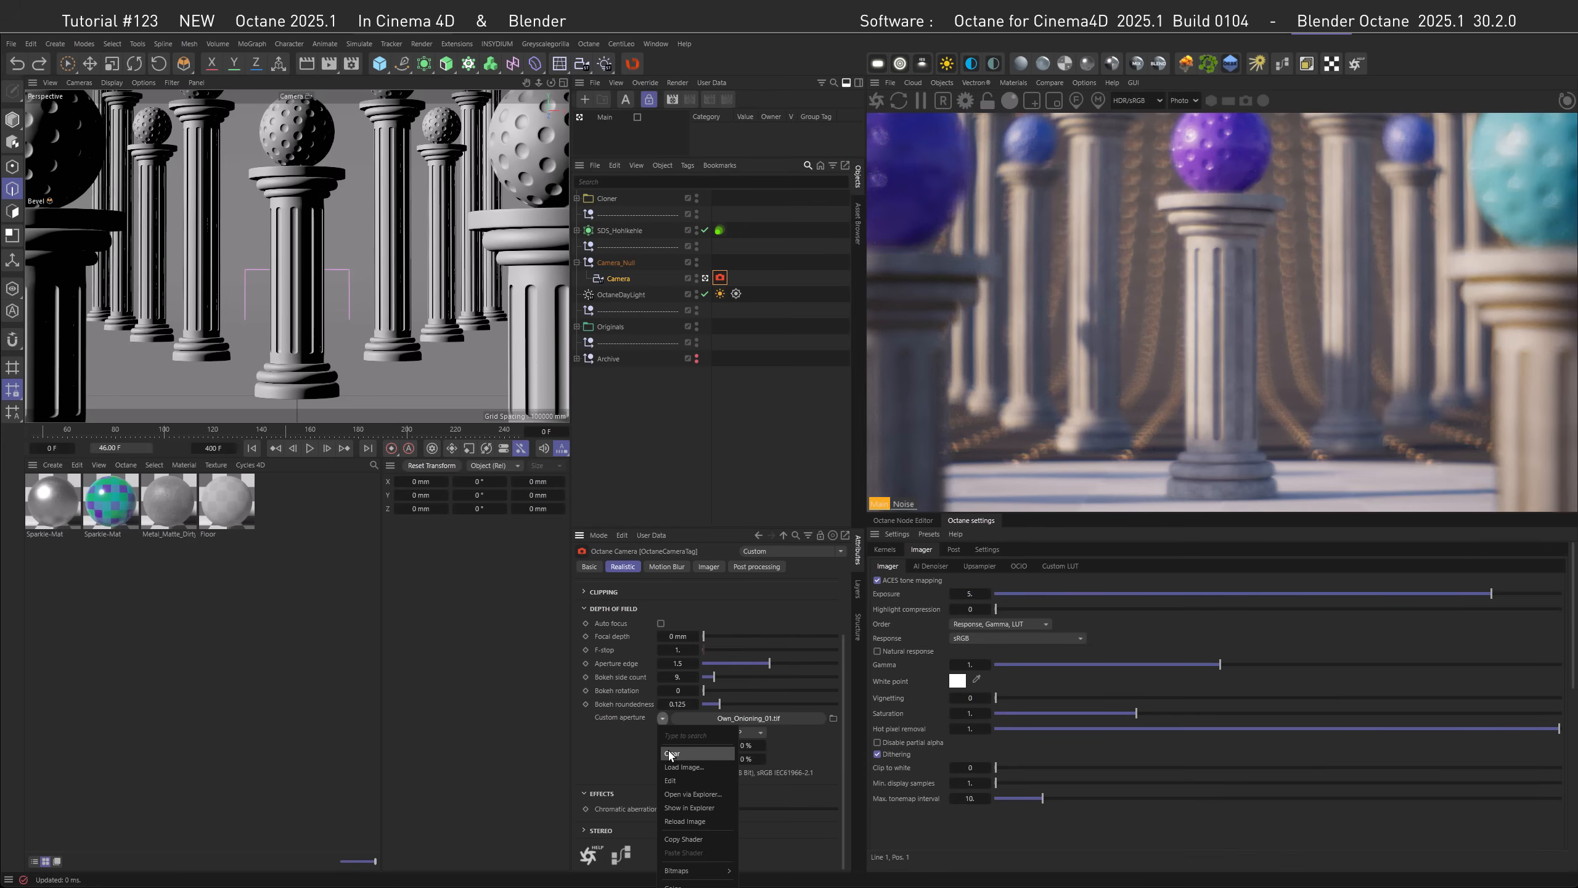
click(727, 734)
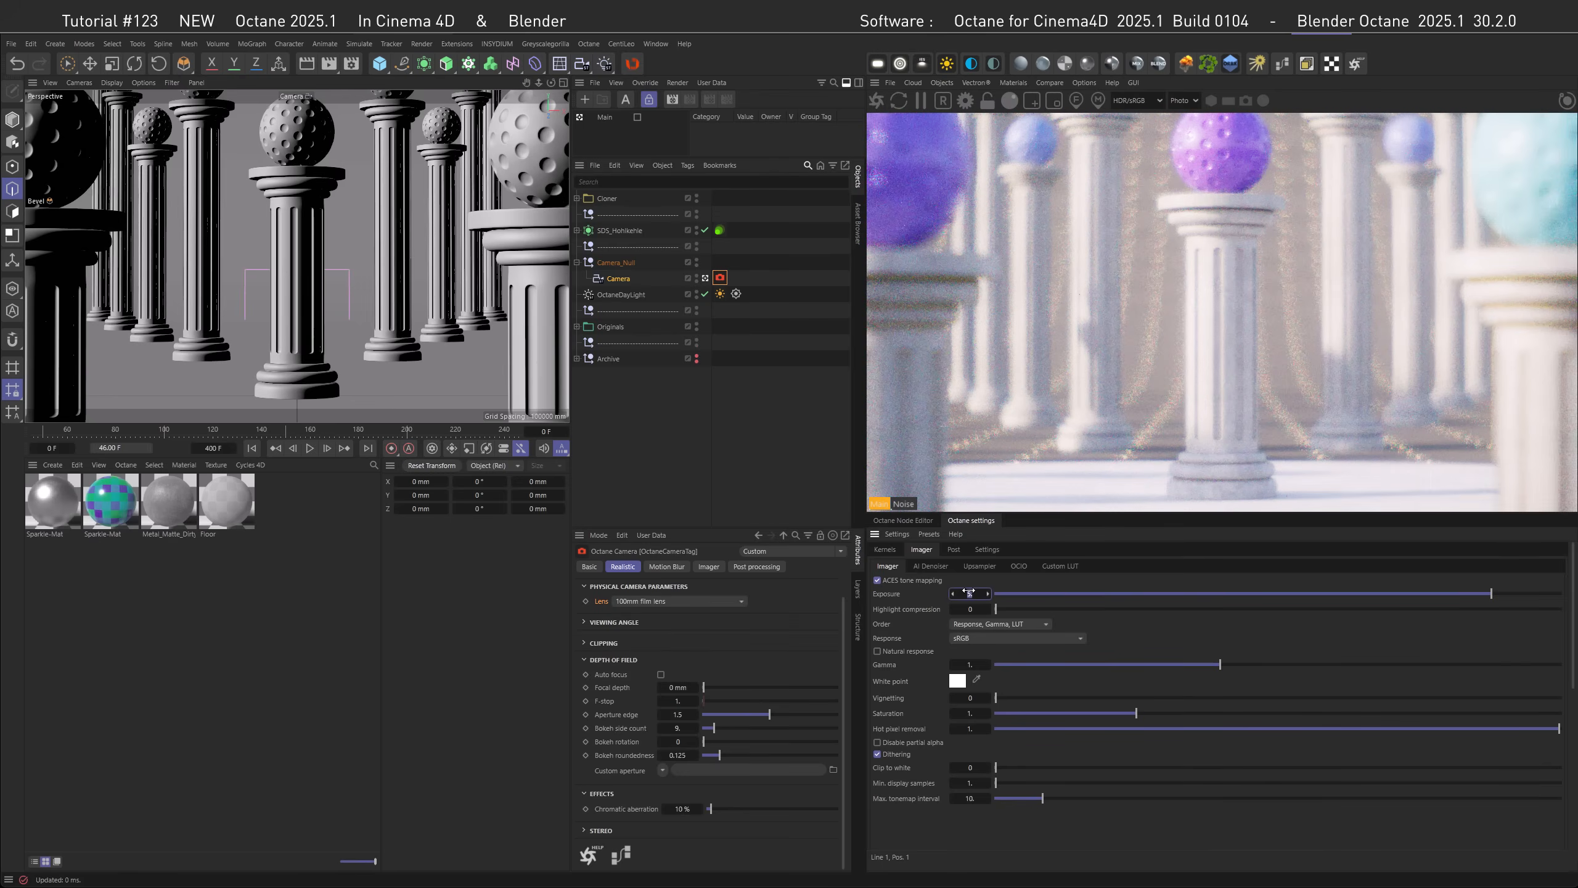
drag(969, 593, 966, 592)
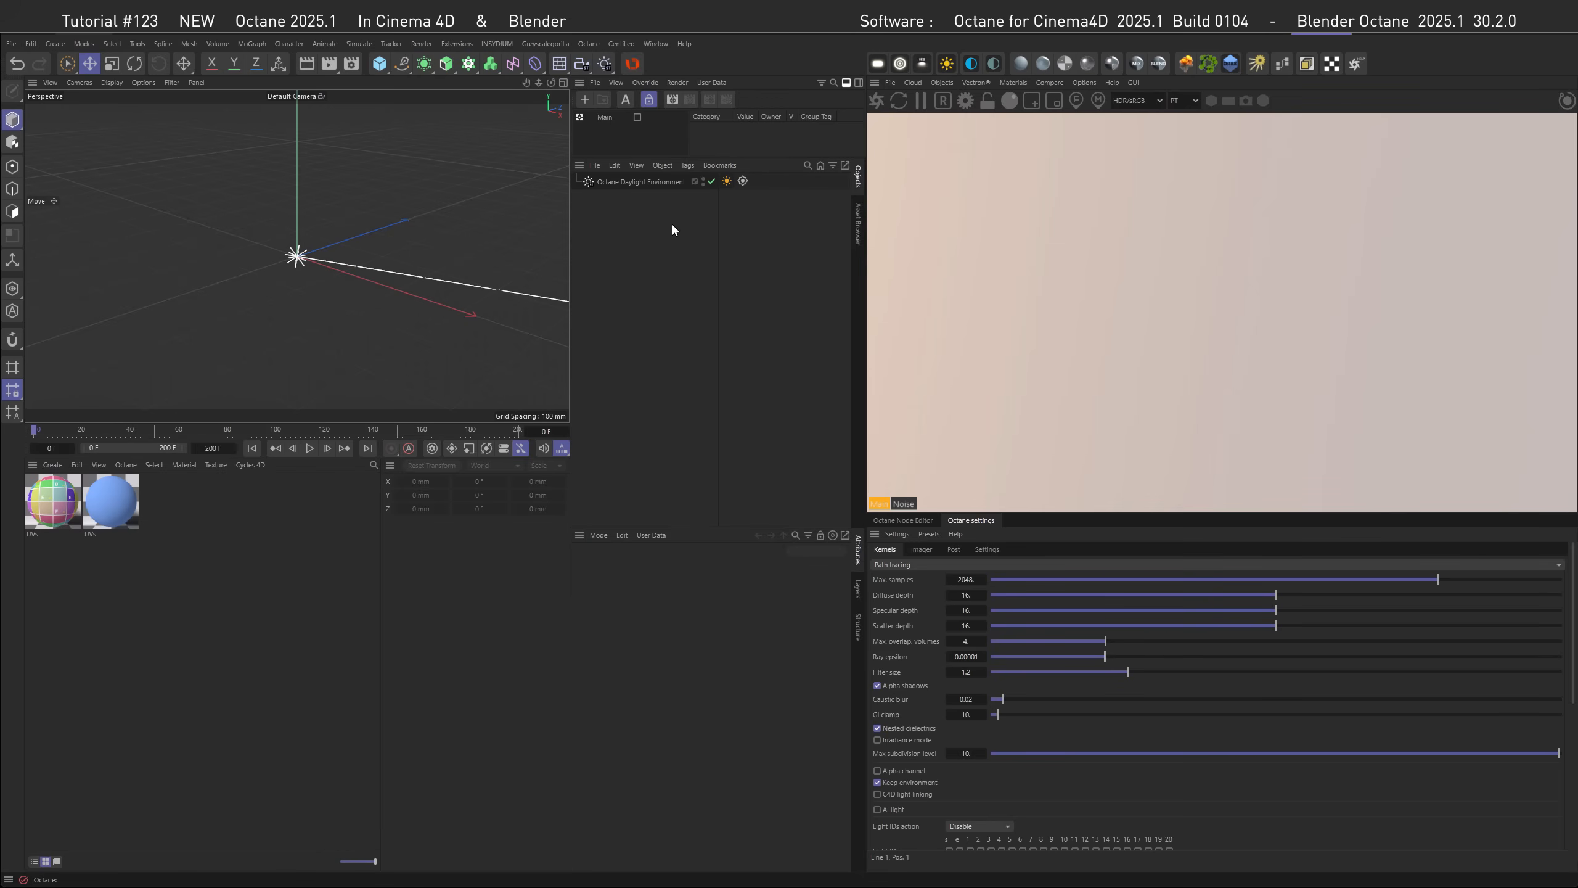
- Add a Vectron Box and a Vectron Sphere primitive to the daylight scene
click(976, 82)
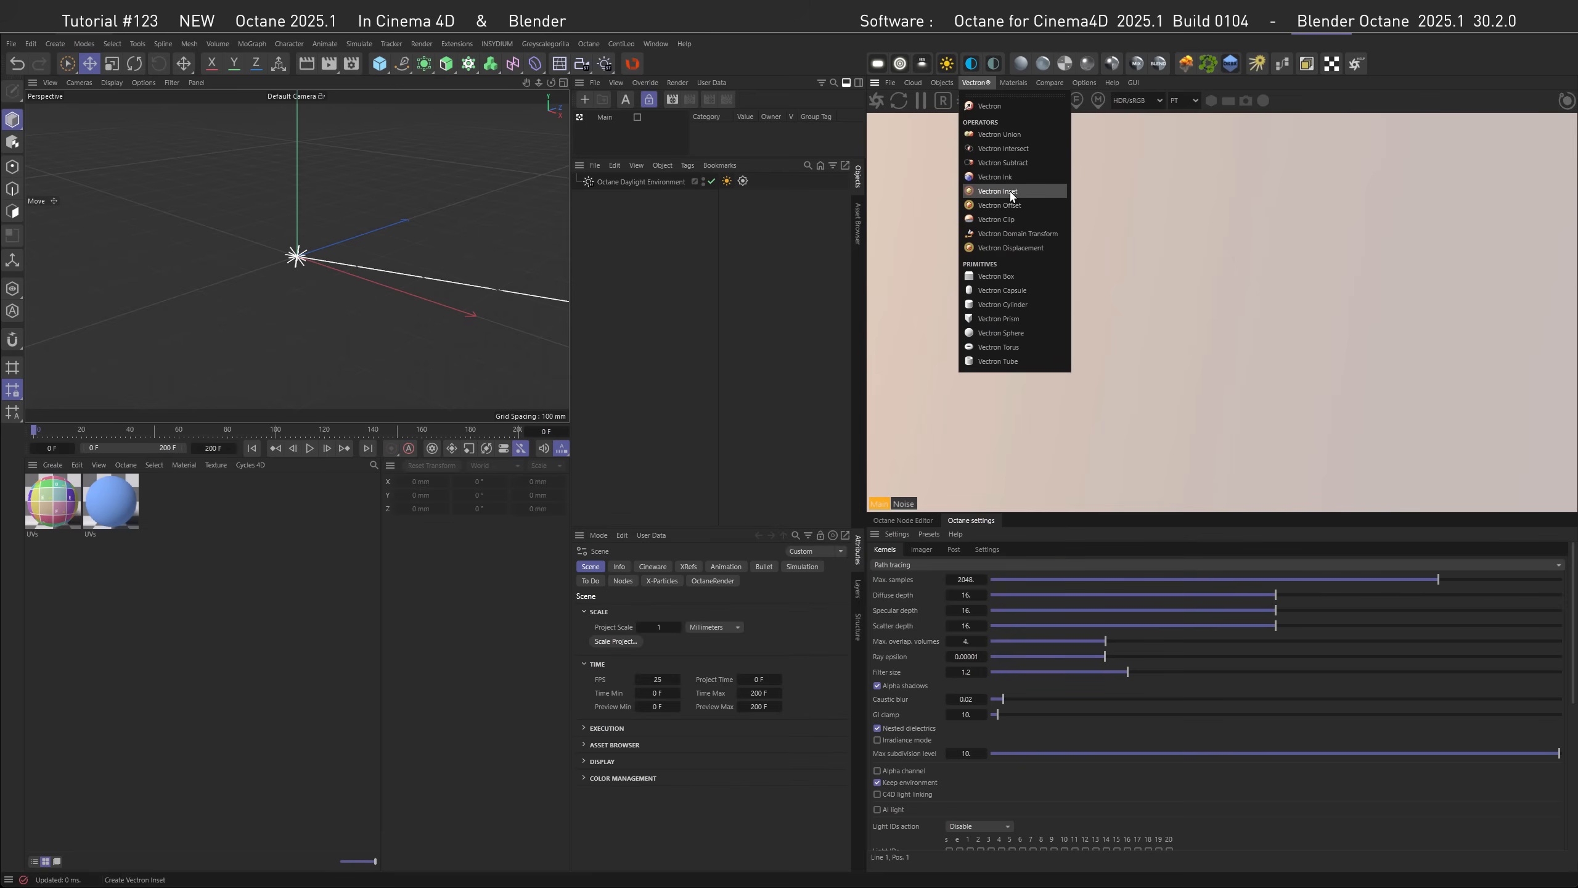
click(1009, 278)
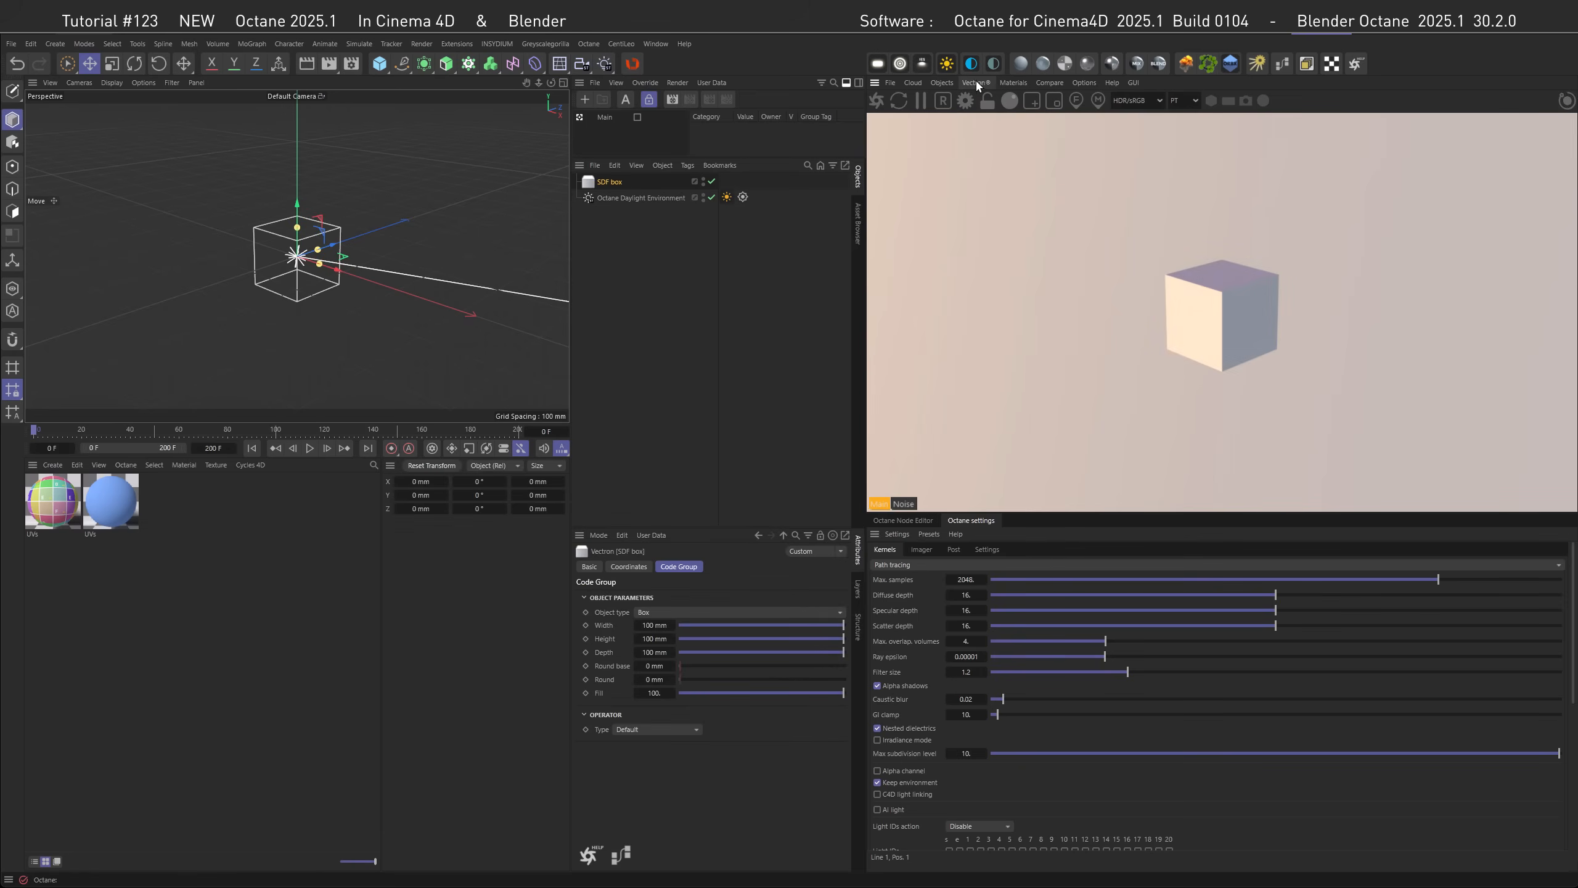
click(976, 82)
click(1019, 326)
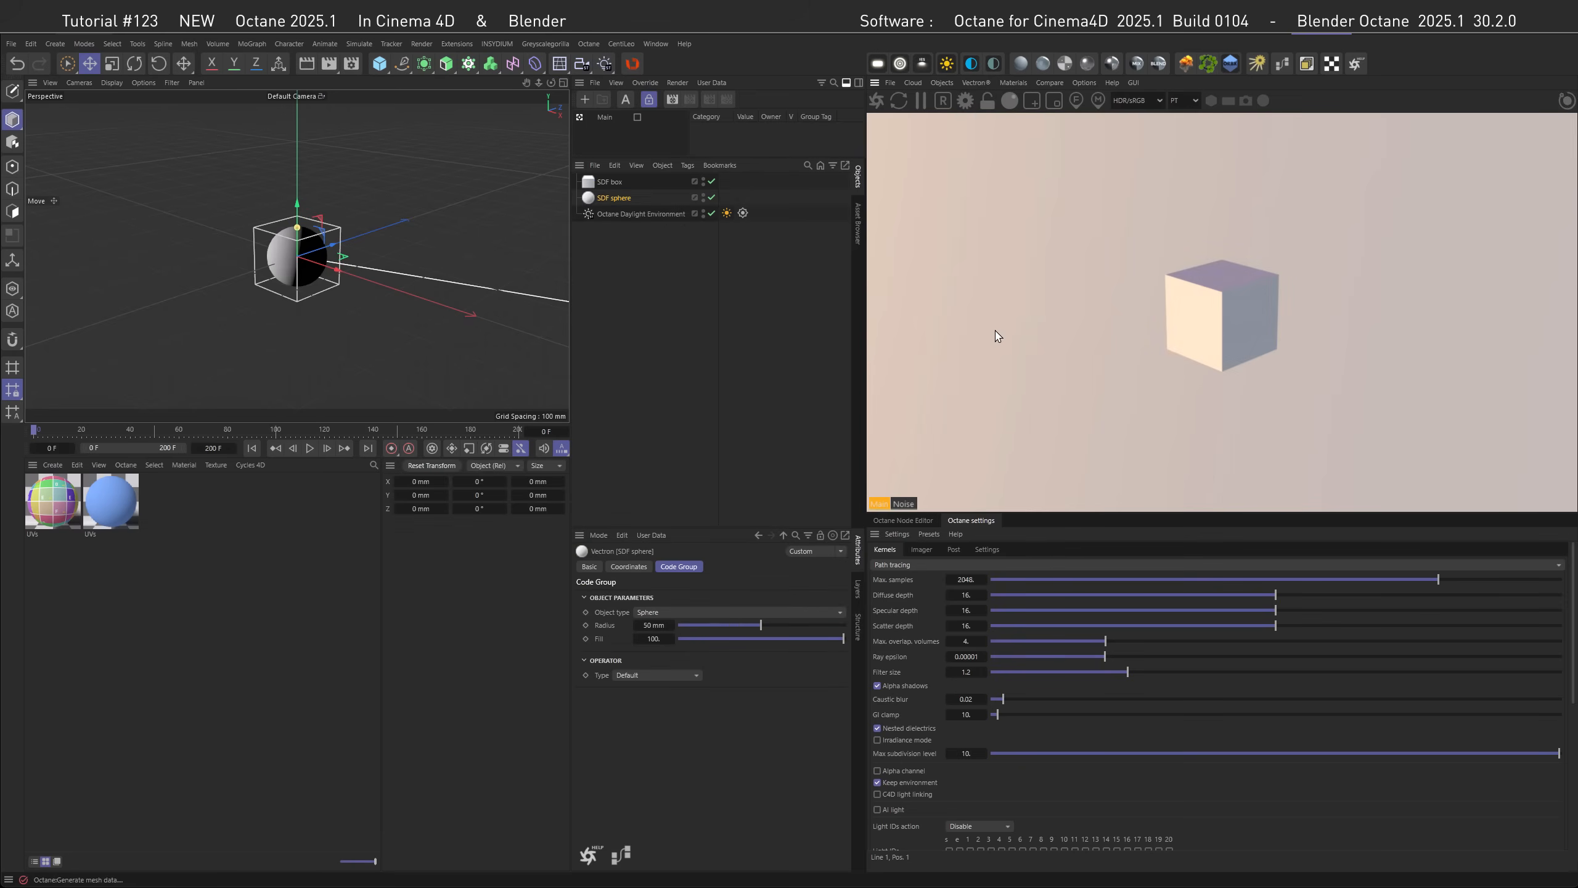
- Move the SDF sphere to about X 37 mm, Y 41 mm so it overlaps the box's upper corner
alt+right_drag(275, 256, 378, 239)
alt+middle_drag(378, 238, 352, 253)
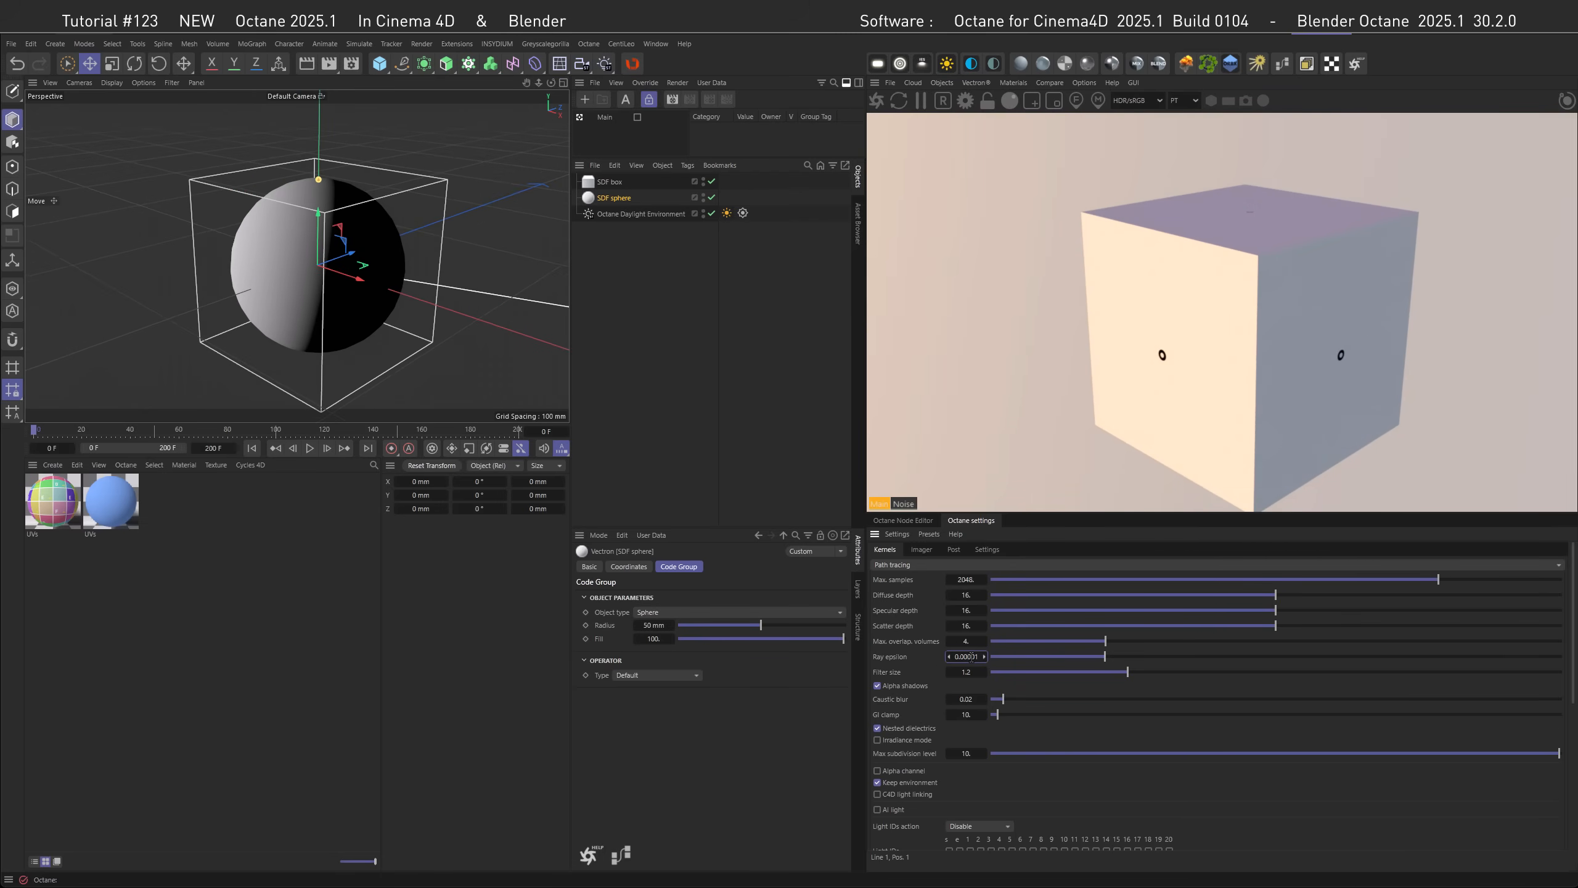
scroll(971, 656, down, 1)
scroll(970, 656, up, 1)
drag(359, 279, 372, 179)
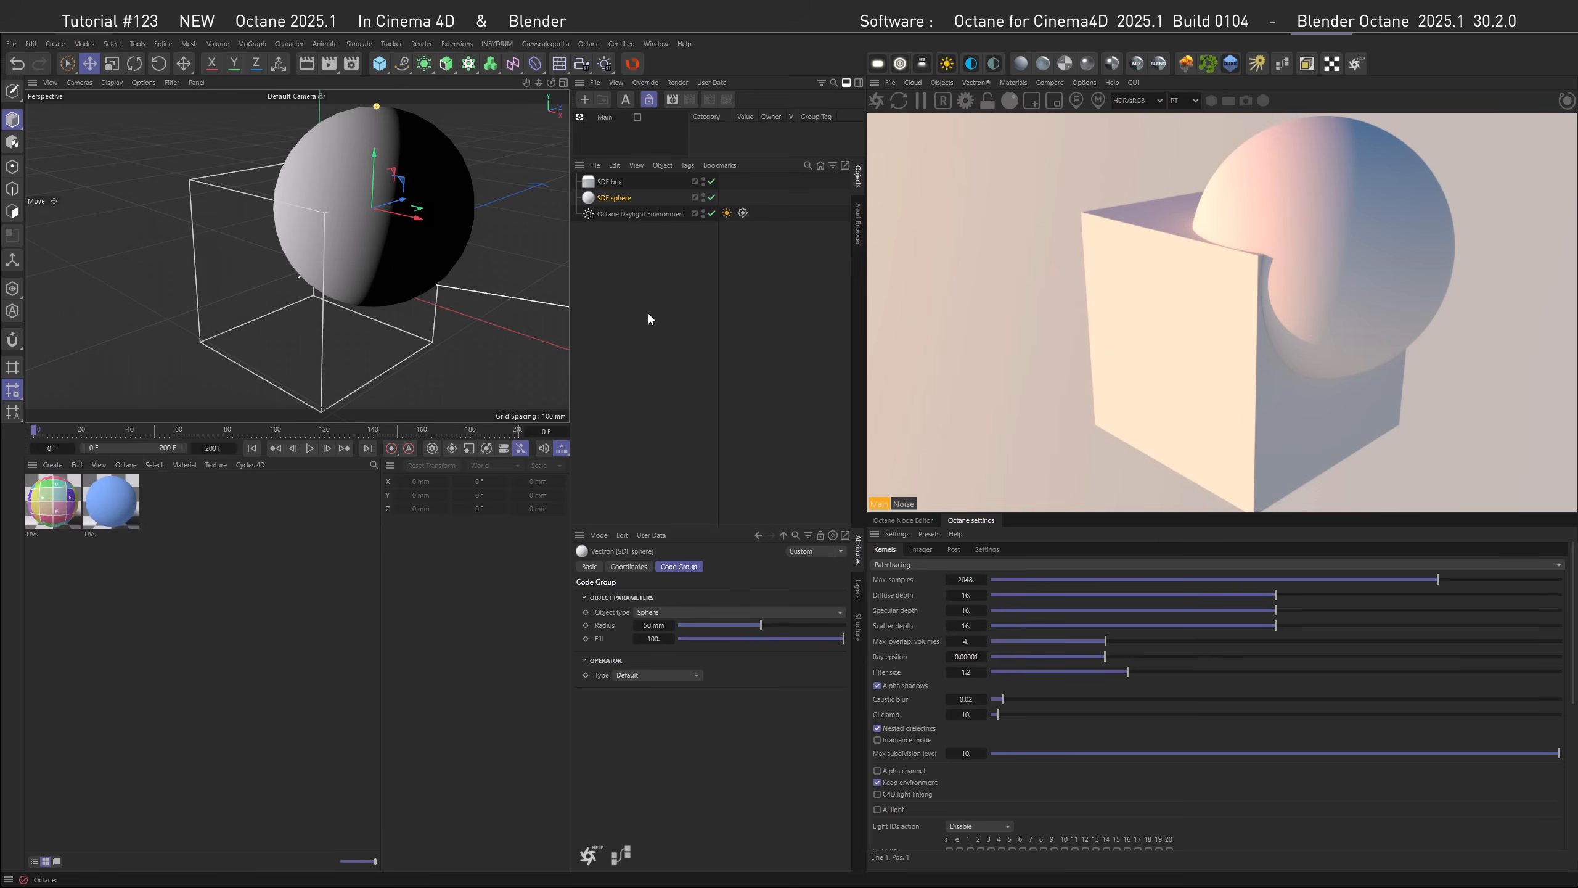
- Assign the colored UV grid material to the SDF box and the blue material to the SDF sphere
click(638, 275)
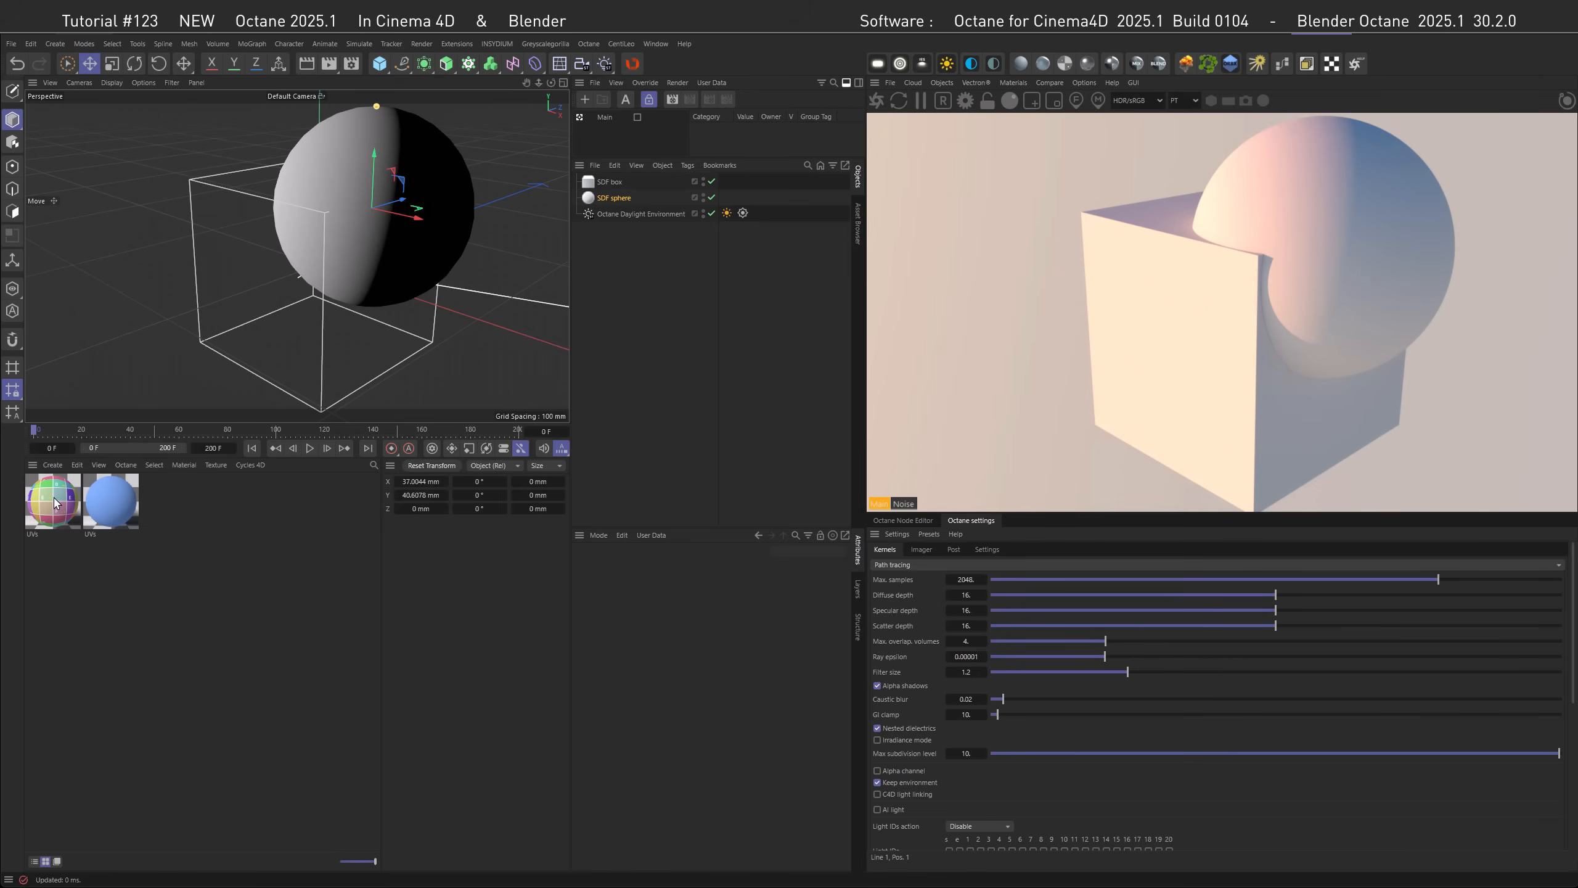
drag(55, 503, 614, 199)
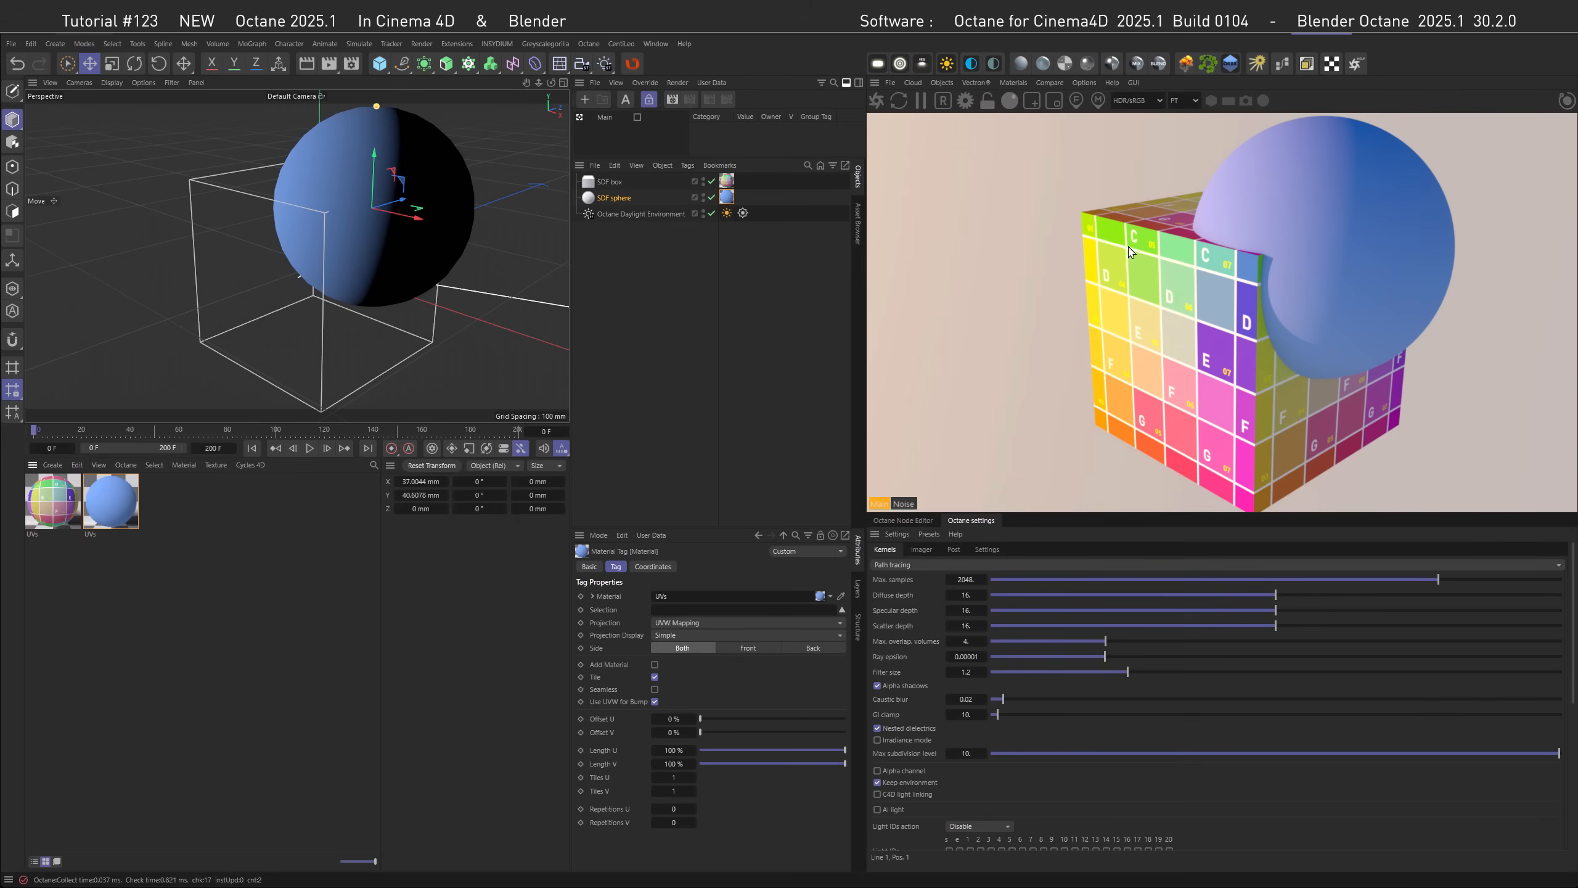
- Set the SDF box's Round parameter to 100 mm
click(621, 180)
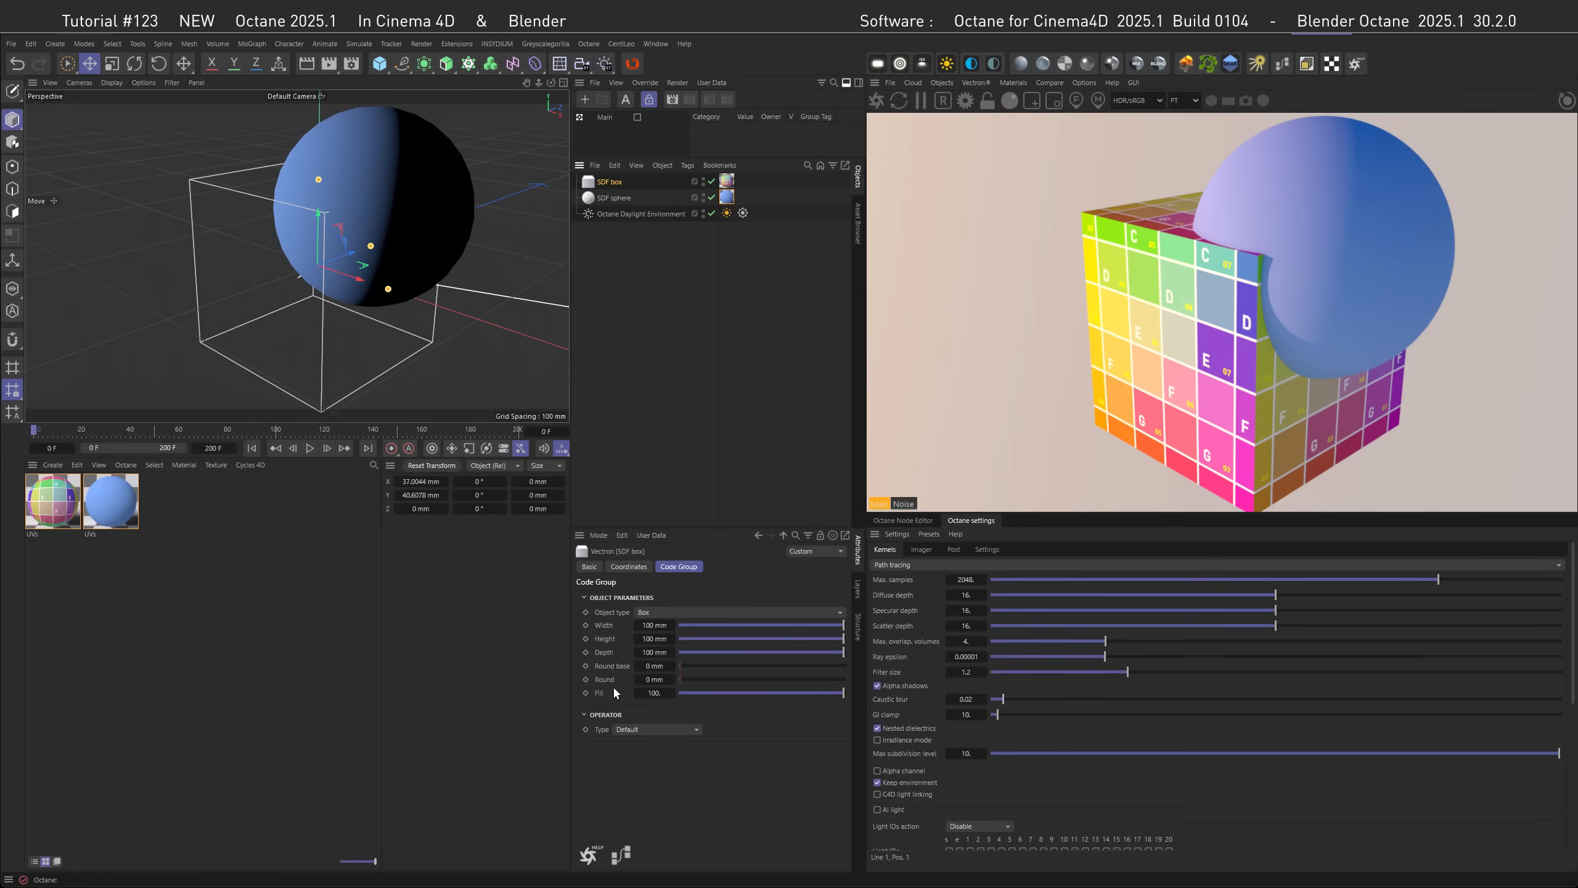
click(655, 680)
text(100)
key(Return)
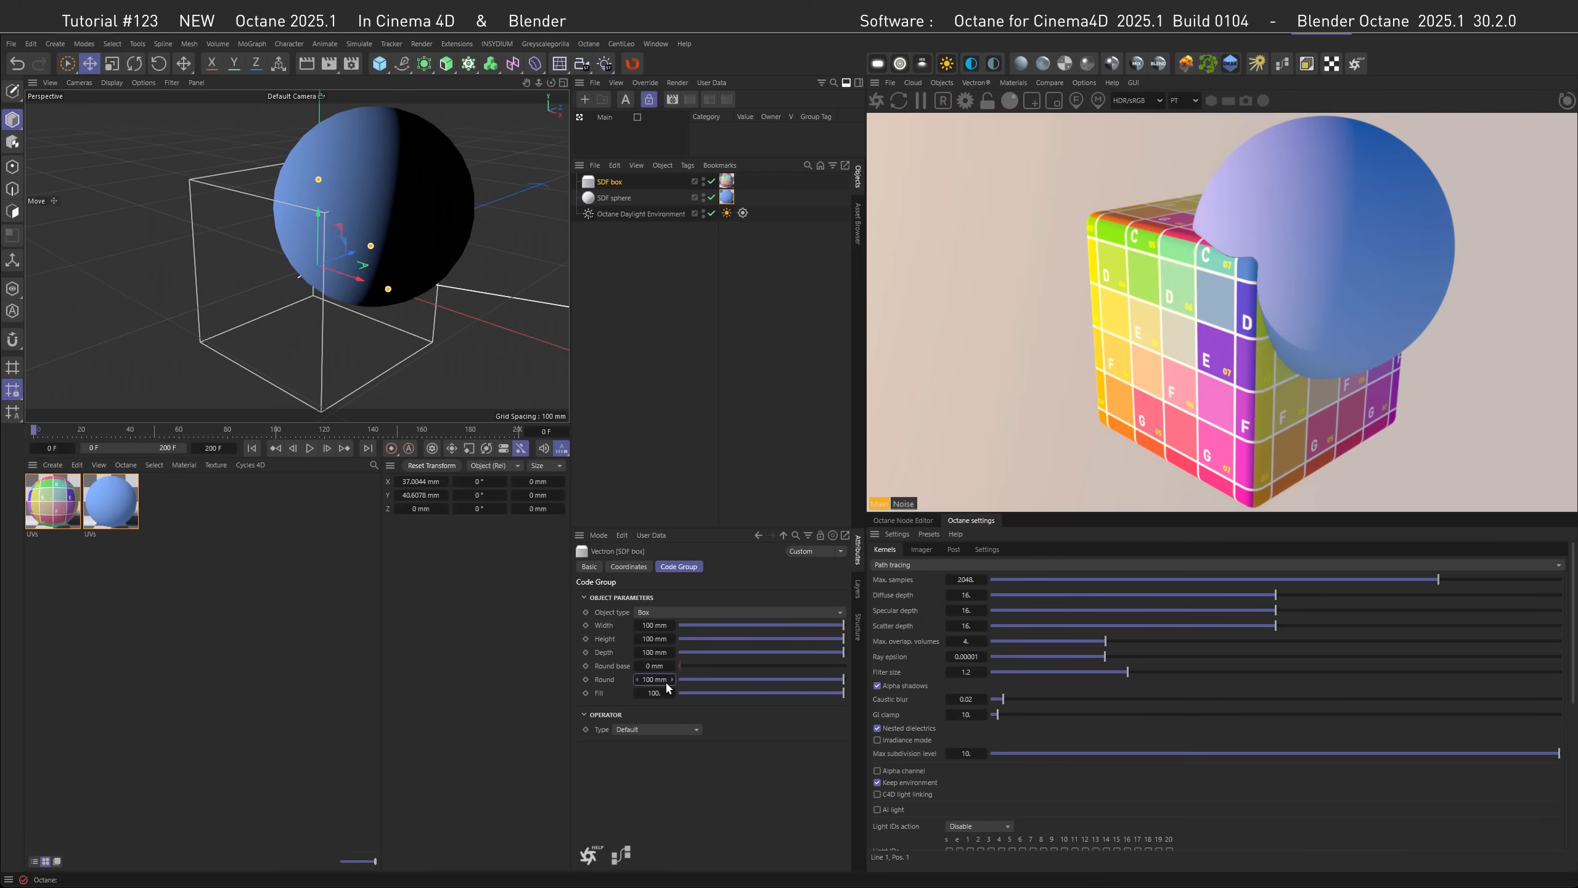
- Create a Vectron Union and place both the SDF box and the SDF sphere inside it
click(977, 82)
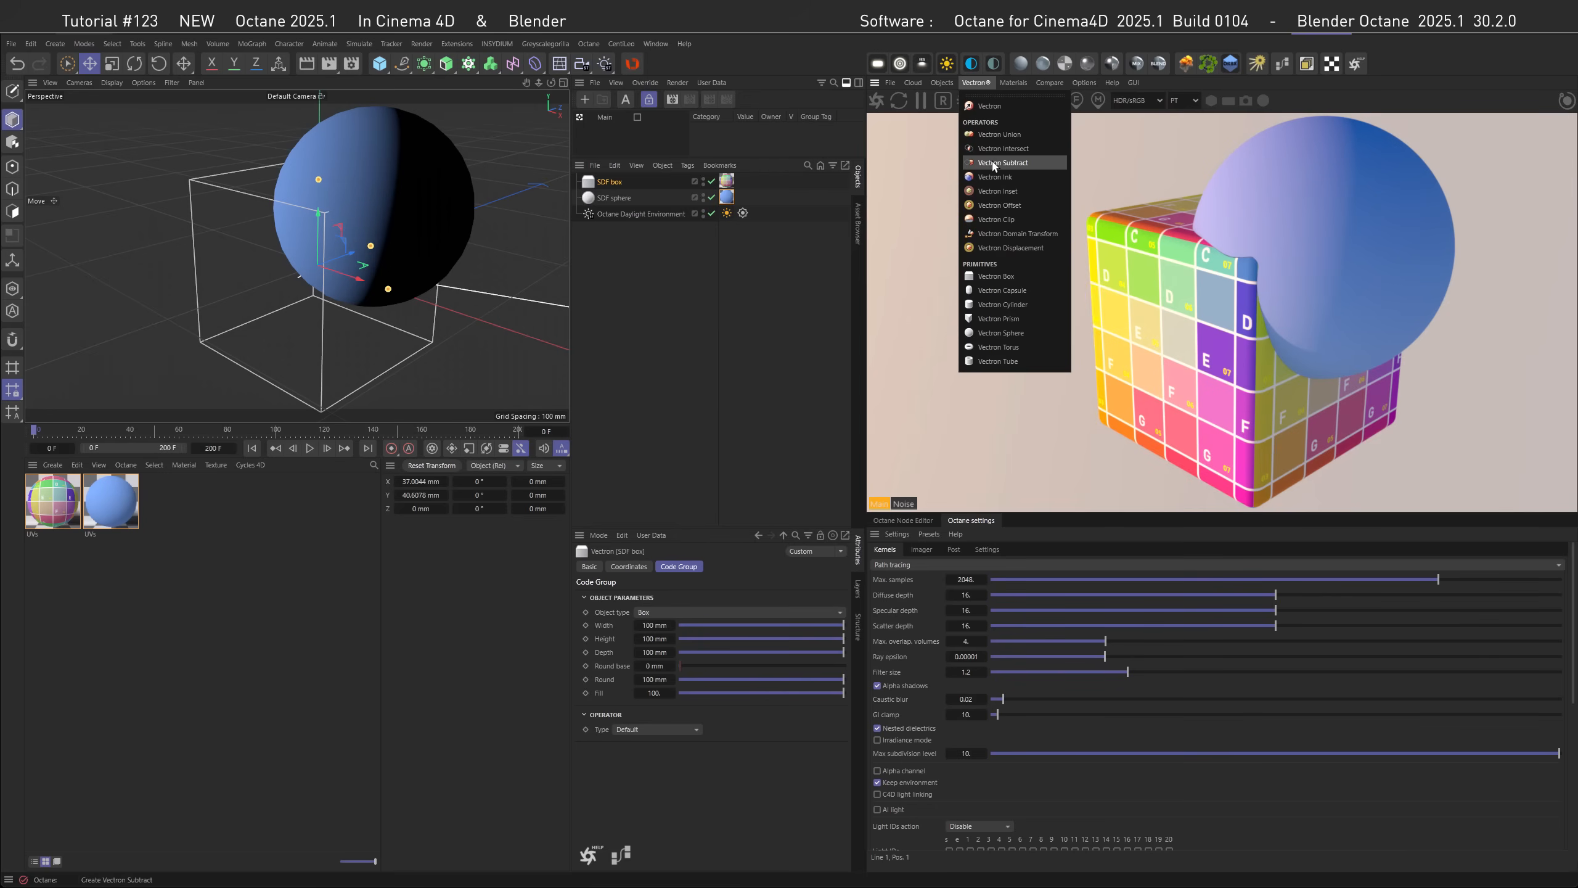
click(997, 135)
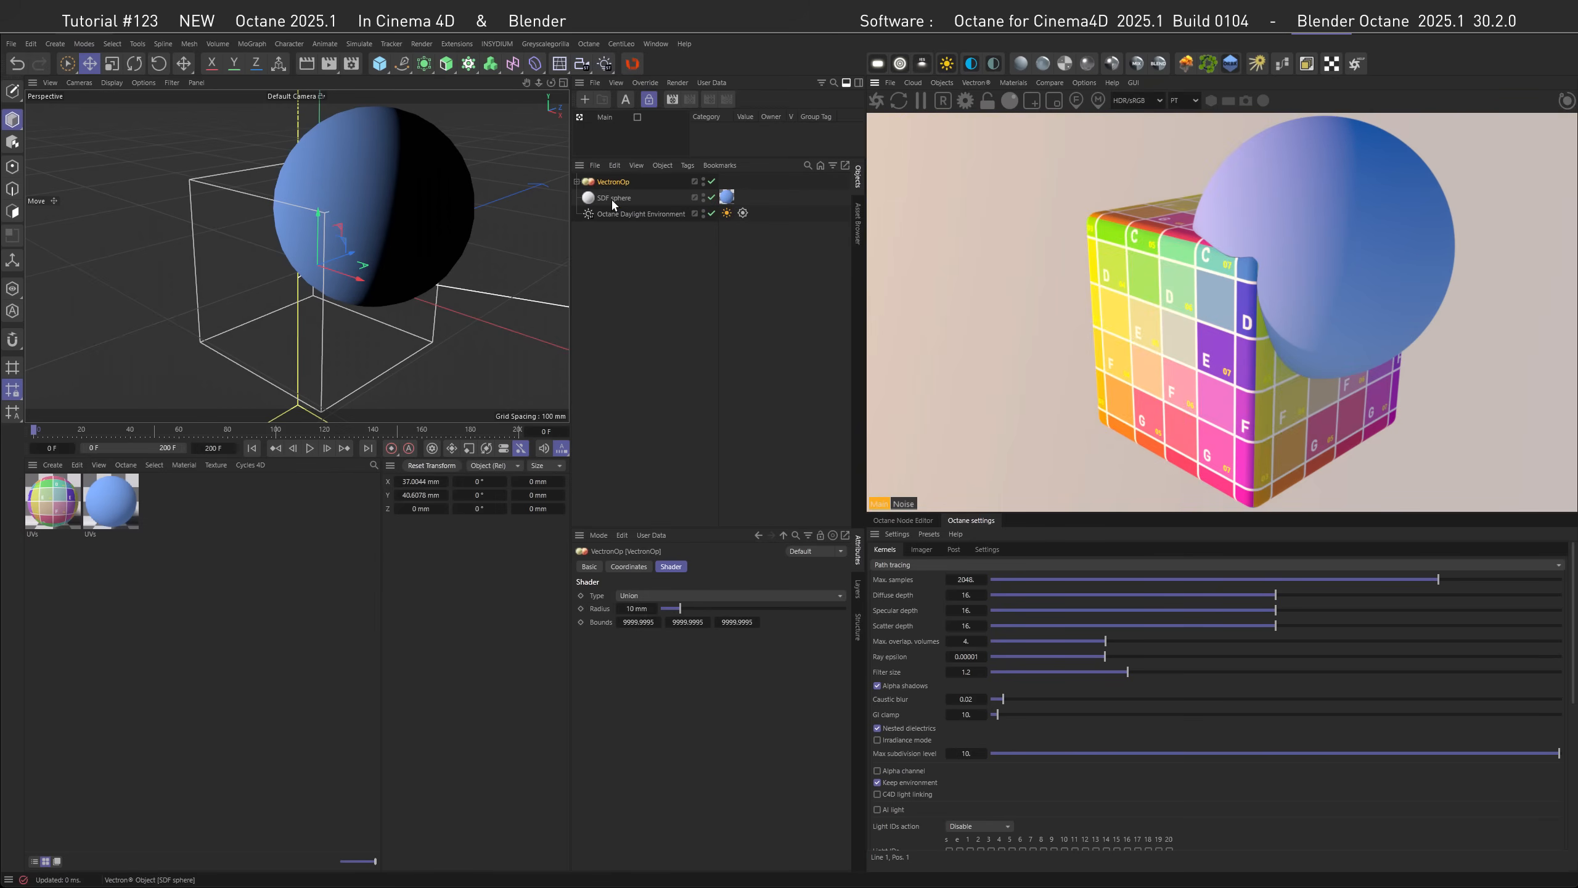
drag(611, 199, 612, 188)
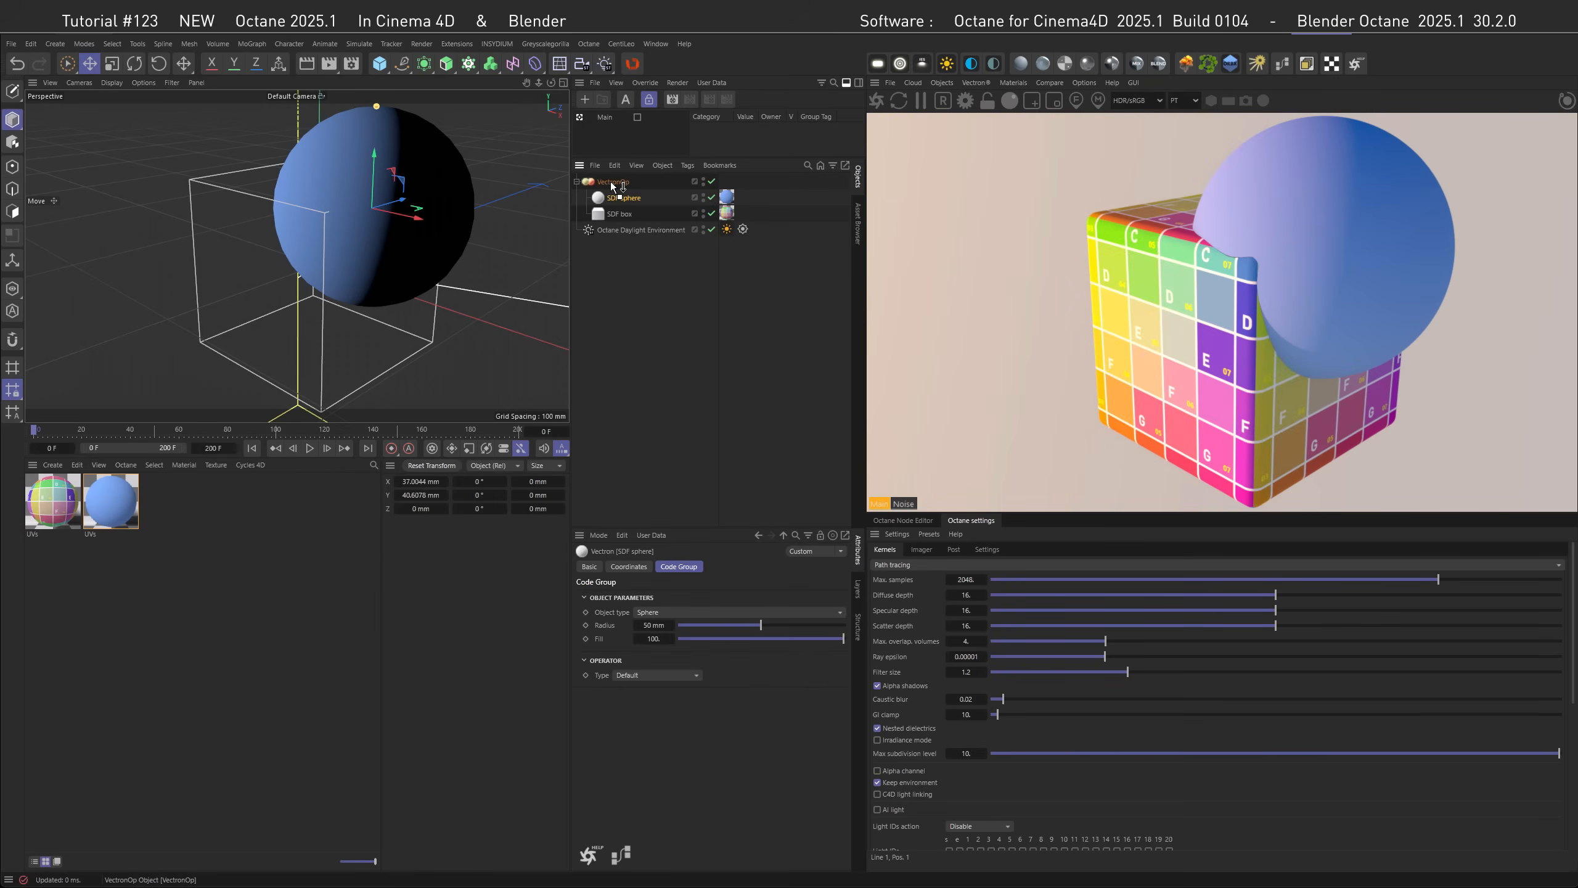
alt+drag(395, 243, 472, 280)
alt+drag(246, 227, 338, 253)
alt+middle_drag(338, 252, 331, 244)
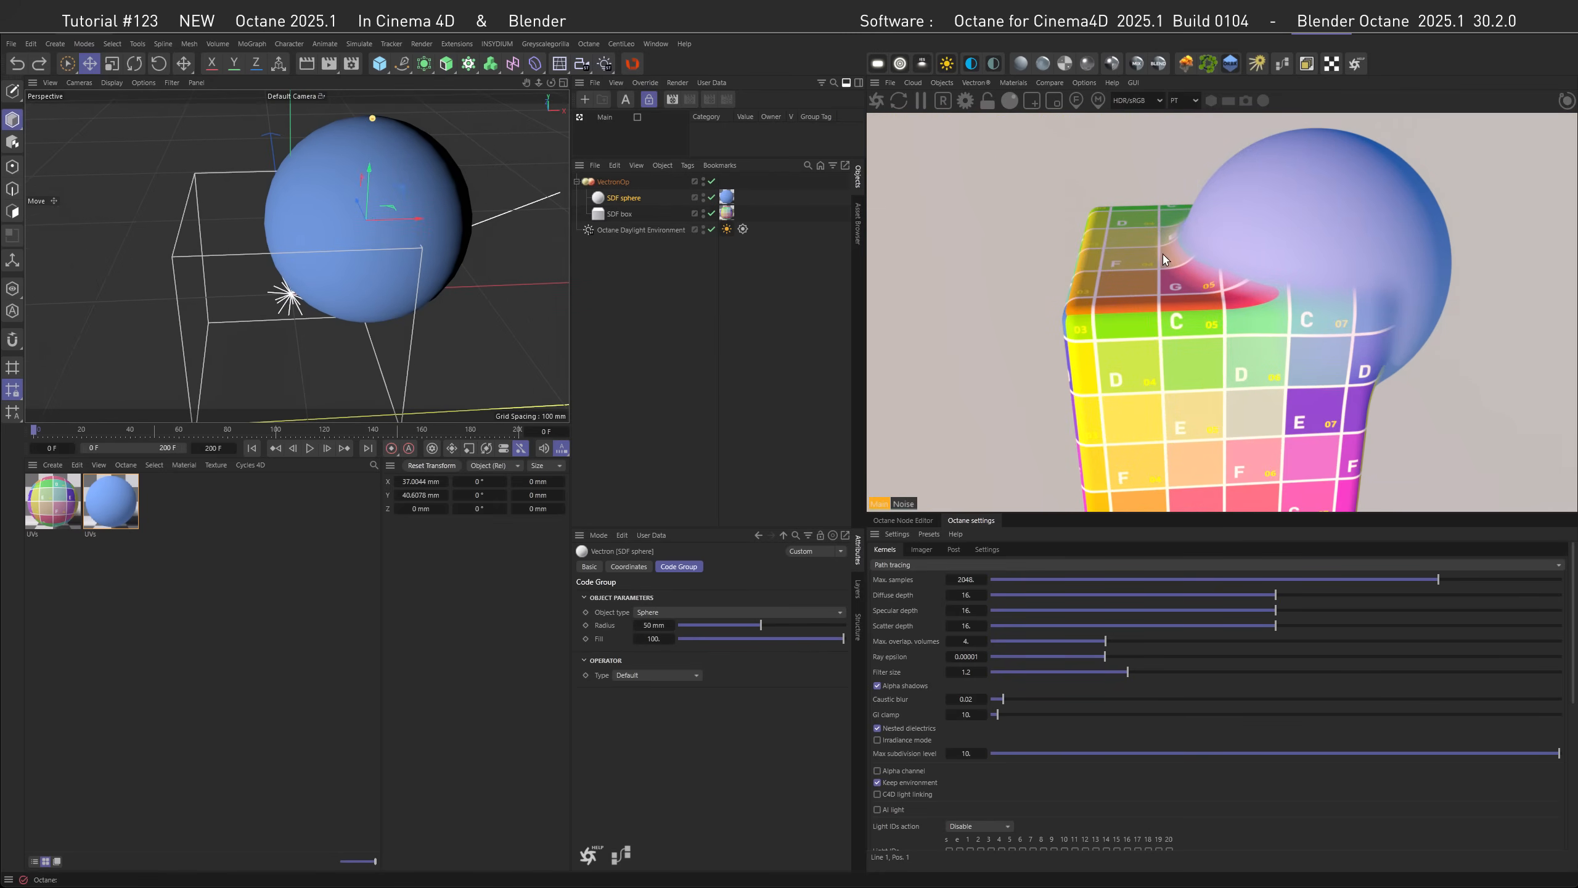
- Set the Vectron Union's radius to 25 mm to widen the blend between the sphere and the box
click(614, 184)
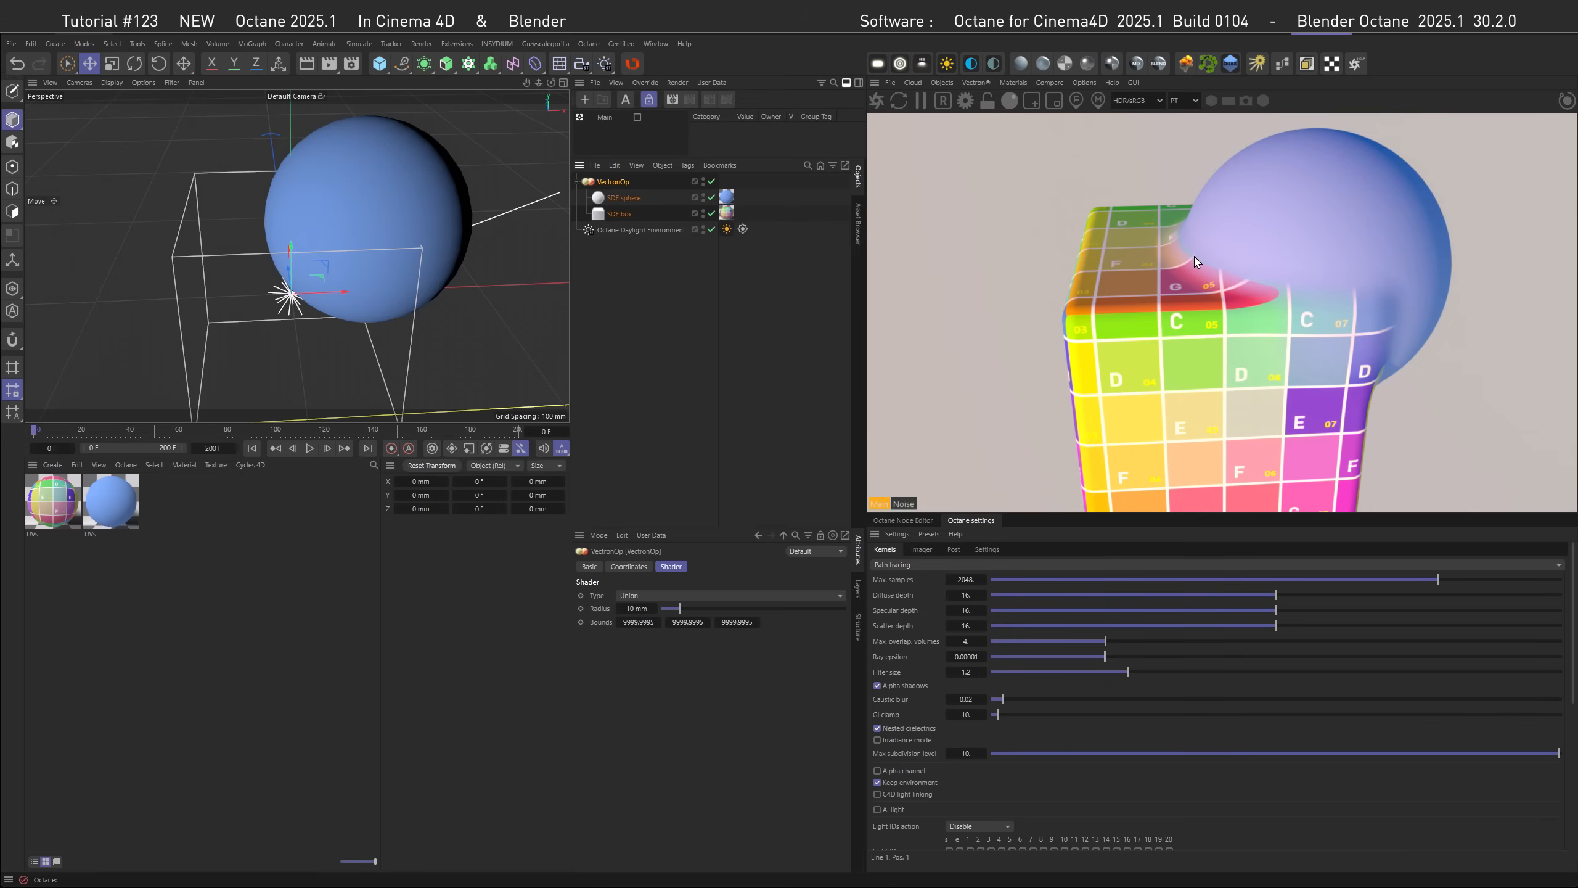
click(634, 609)
double_click(634, 609)
text(2)
key(Return)
double_click(634, 608)
text(4)
key(Return)
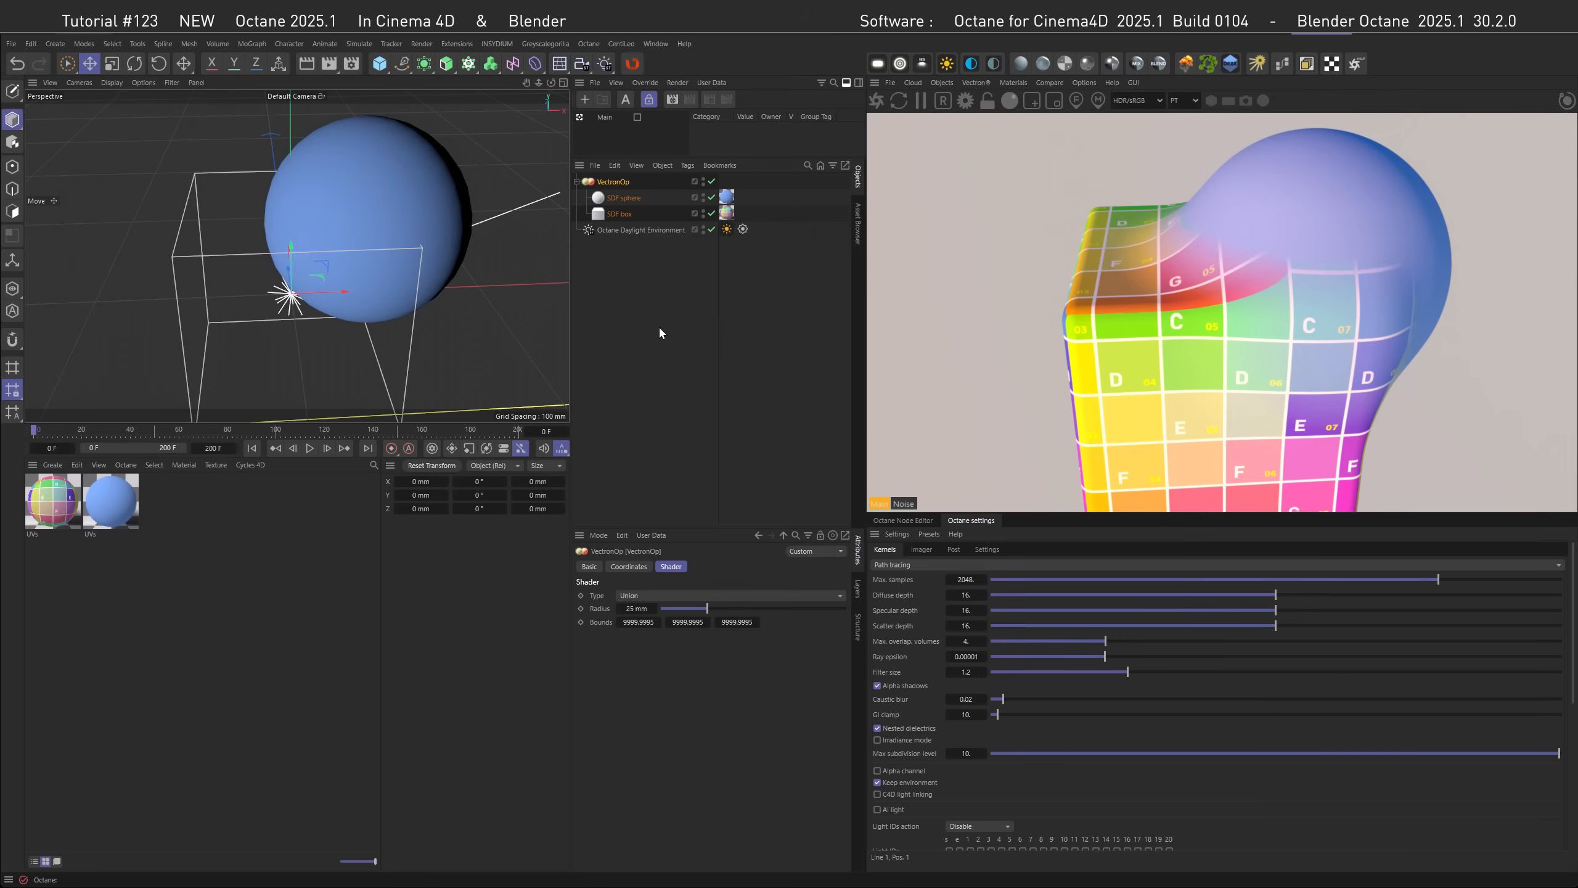
- Create a Vectron Displacement object and make the SDF sphere its child
click(975, 82)
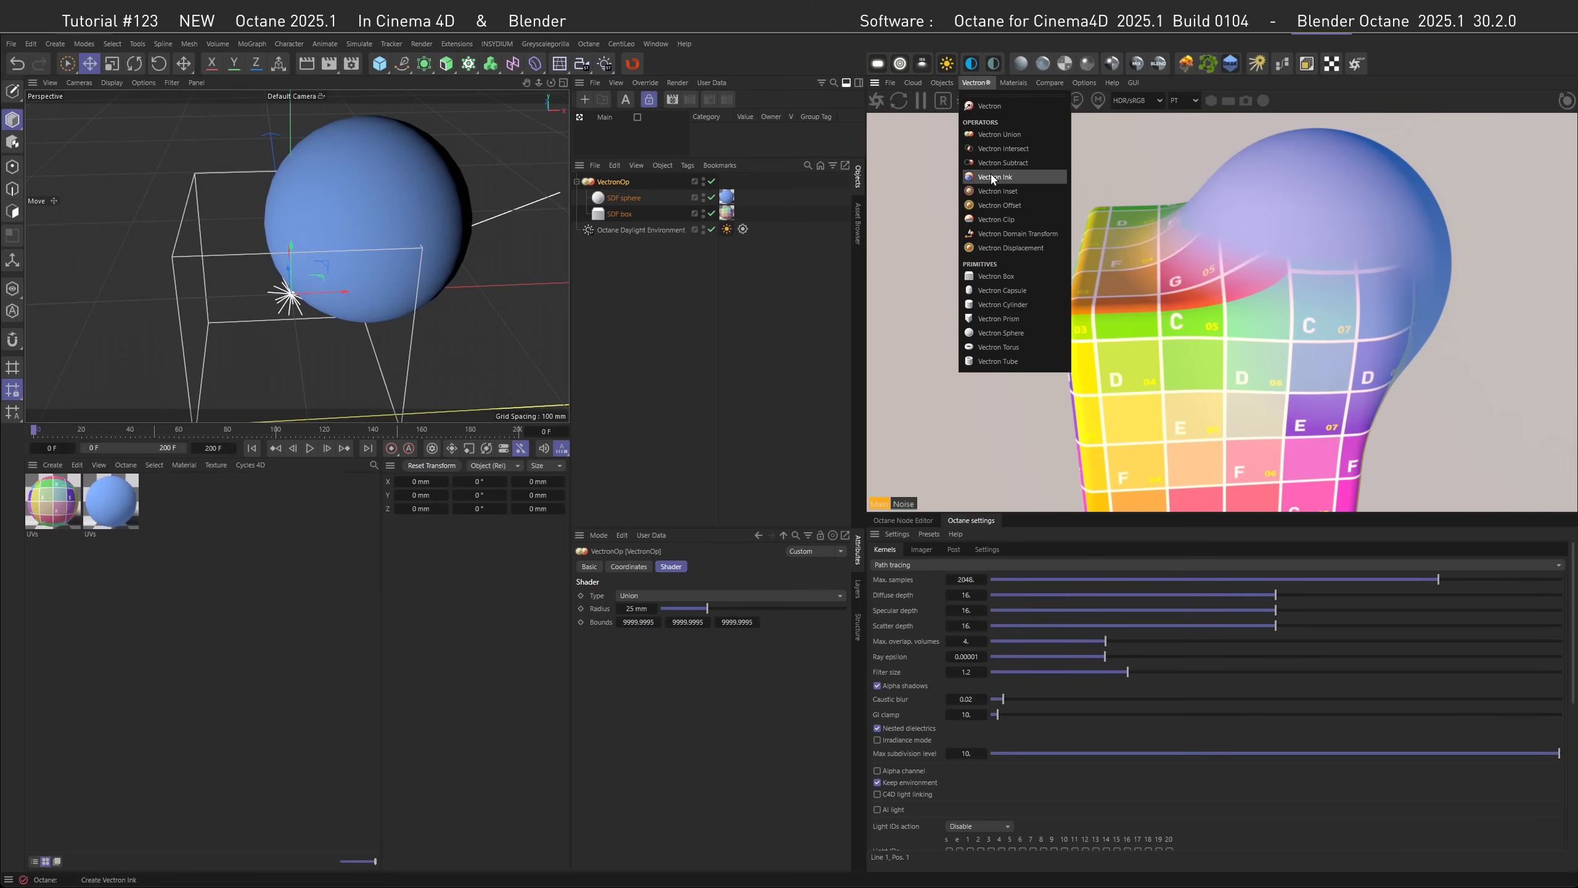
click(1004, 177)
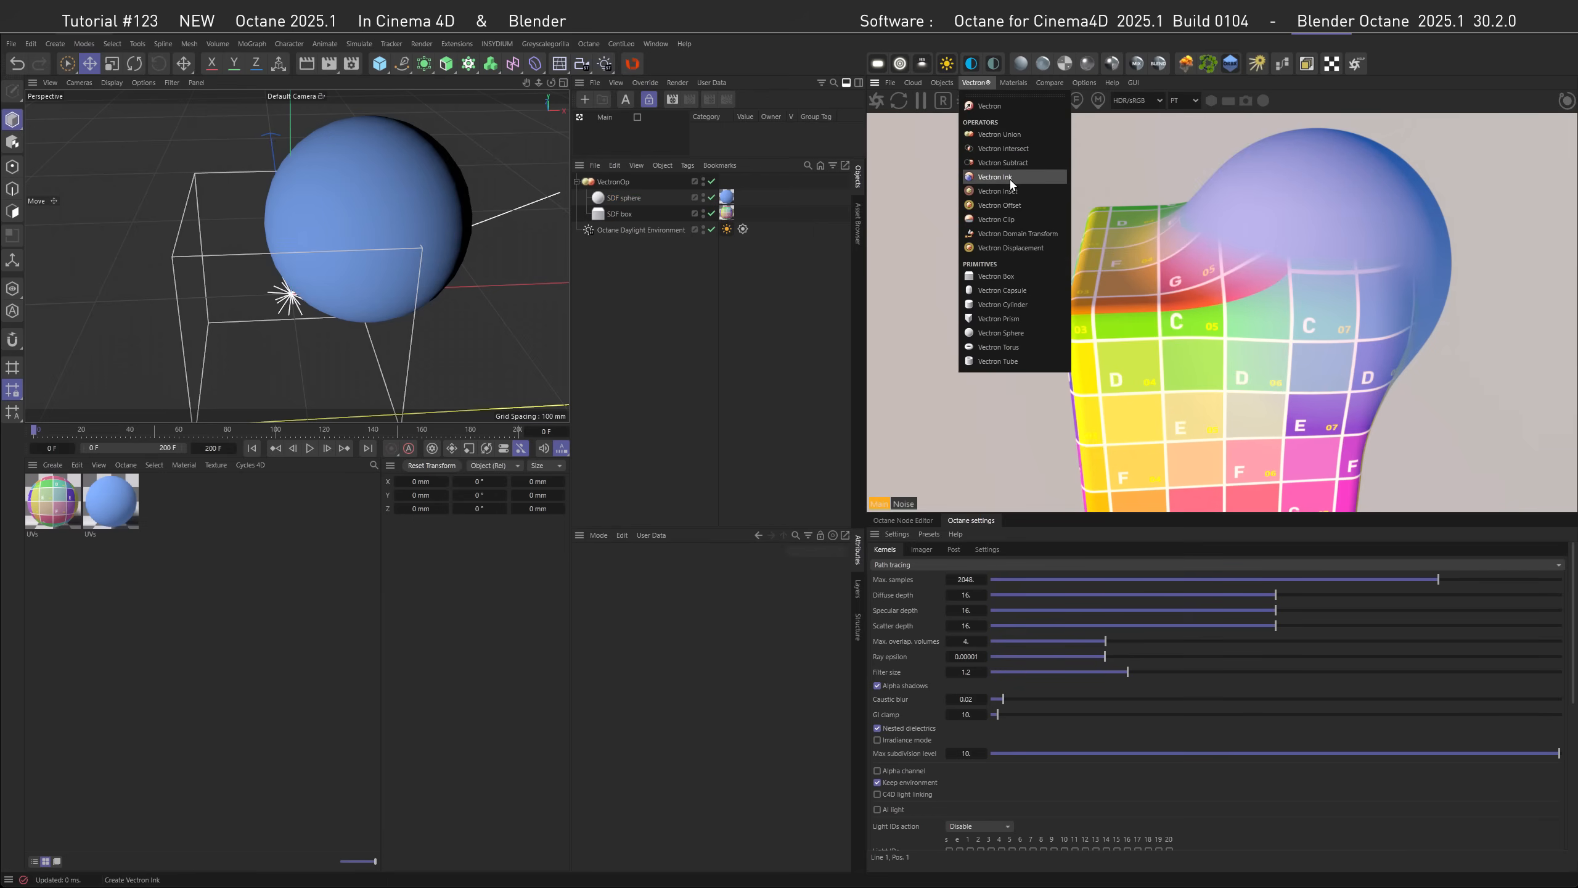
click(1001, 246)
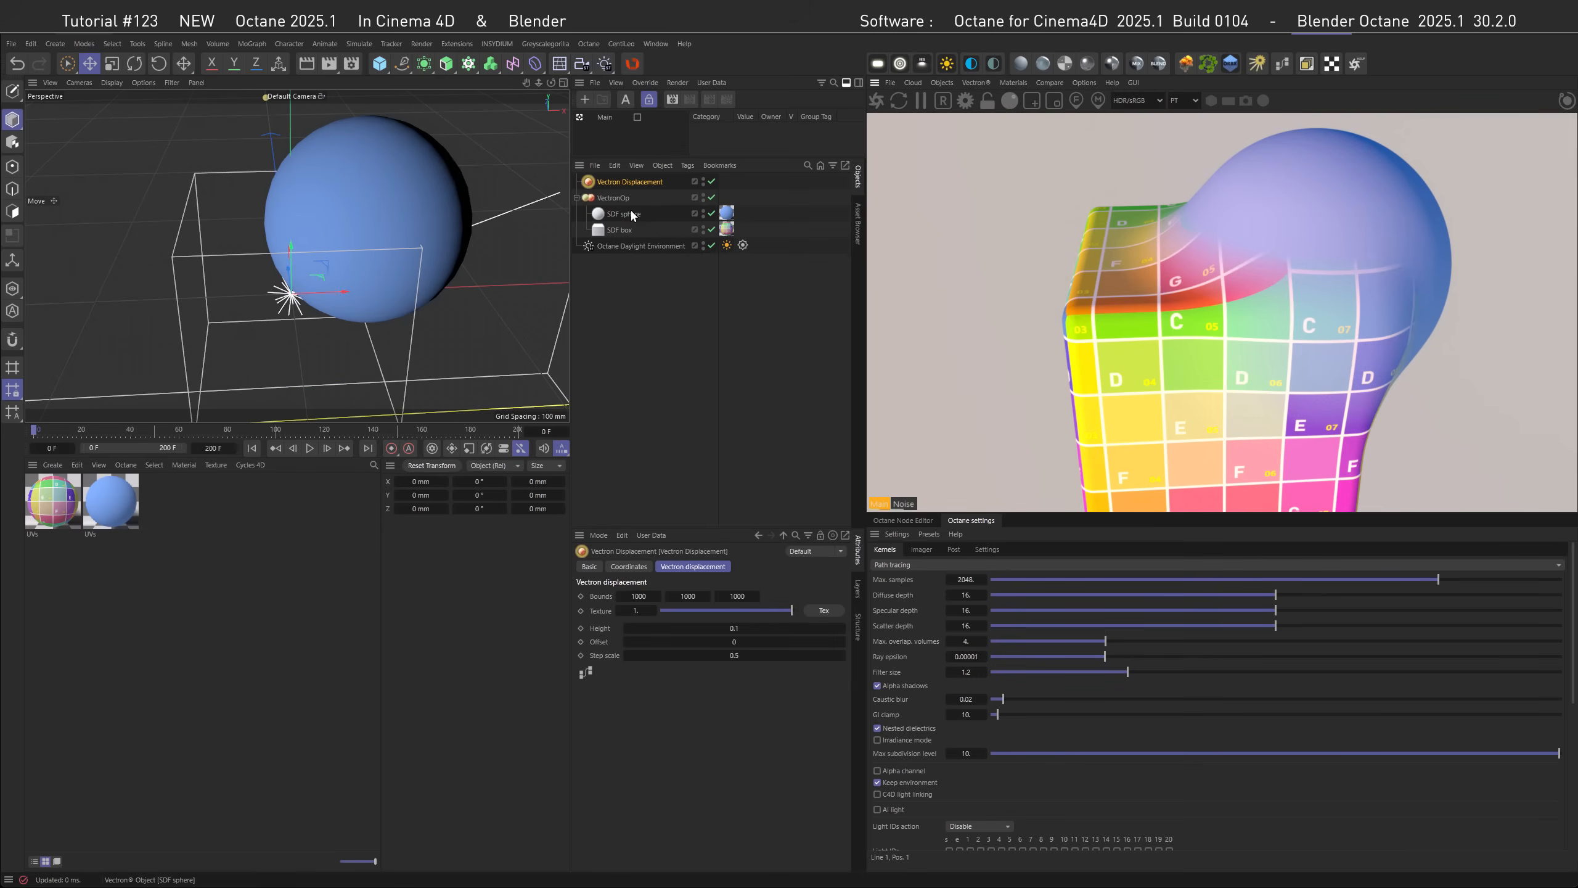
drag(625, 219, 618, 185)
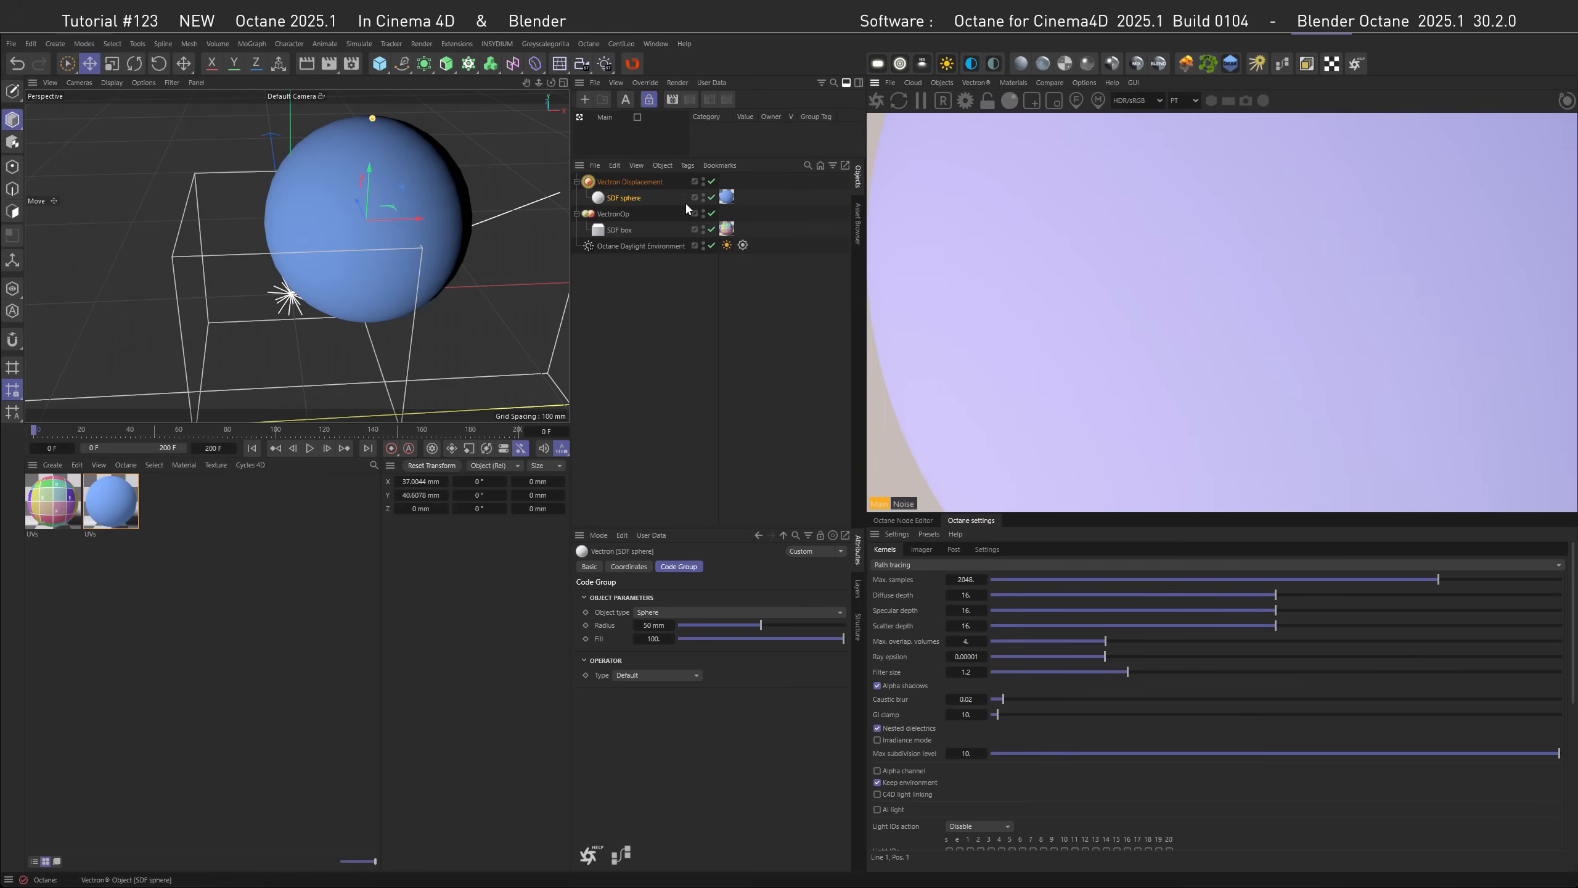
- Open the Vectron Displacement in the node editor and connect an Octane noise to its Texture input
click(641, 181)
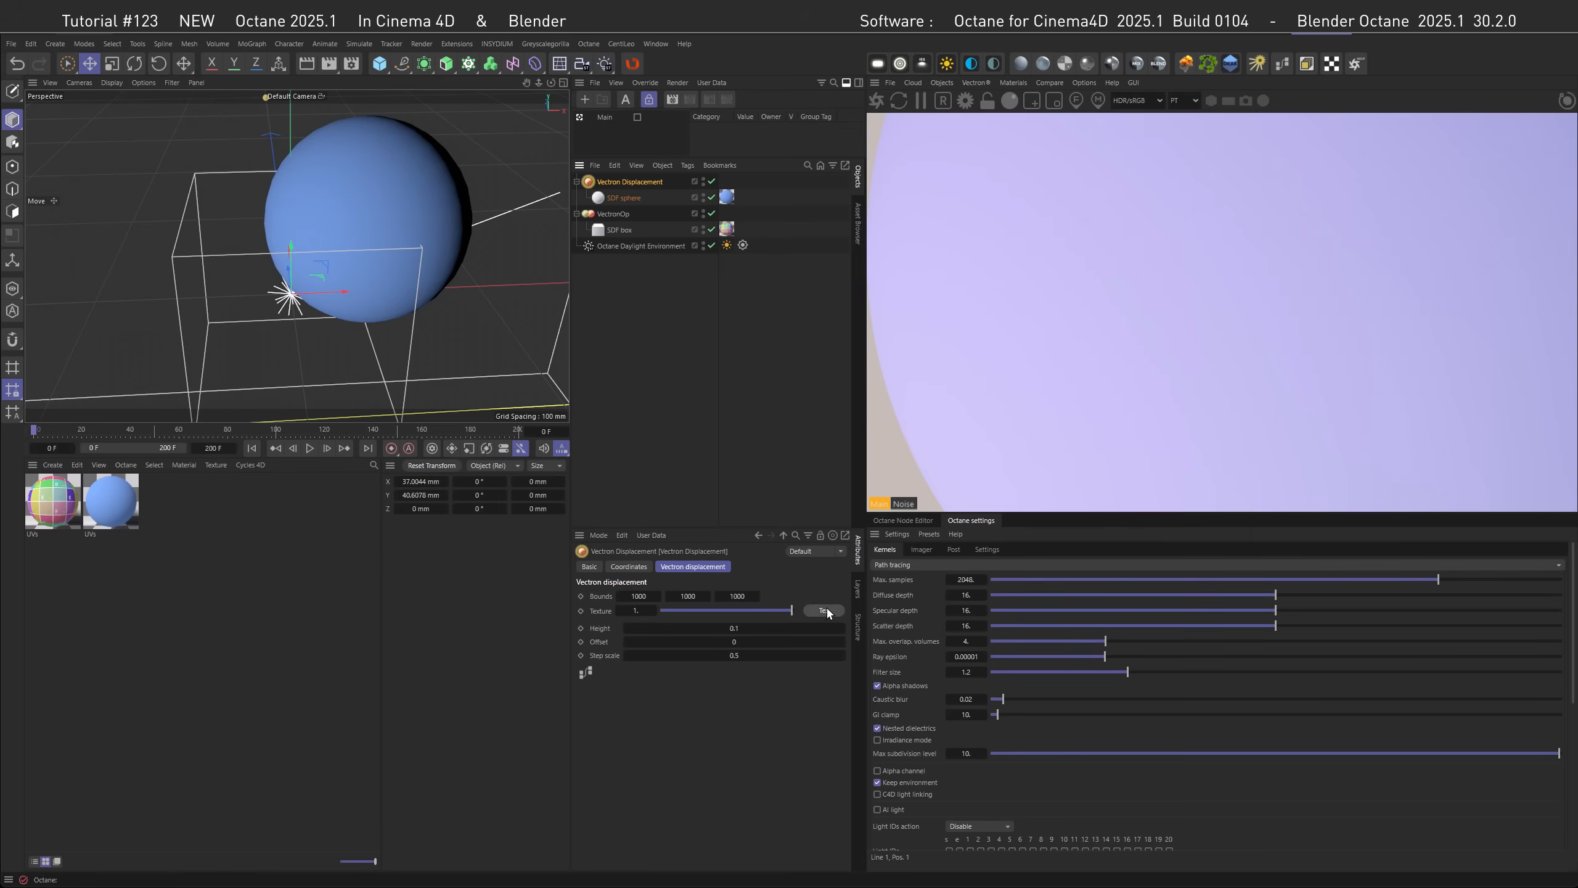
click(585, 672)
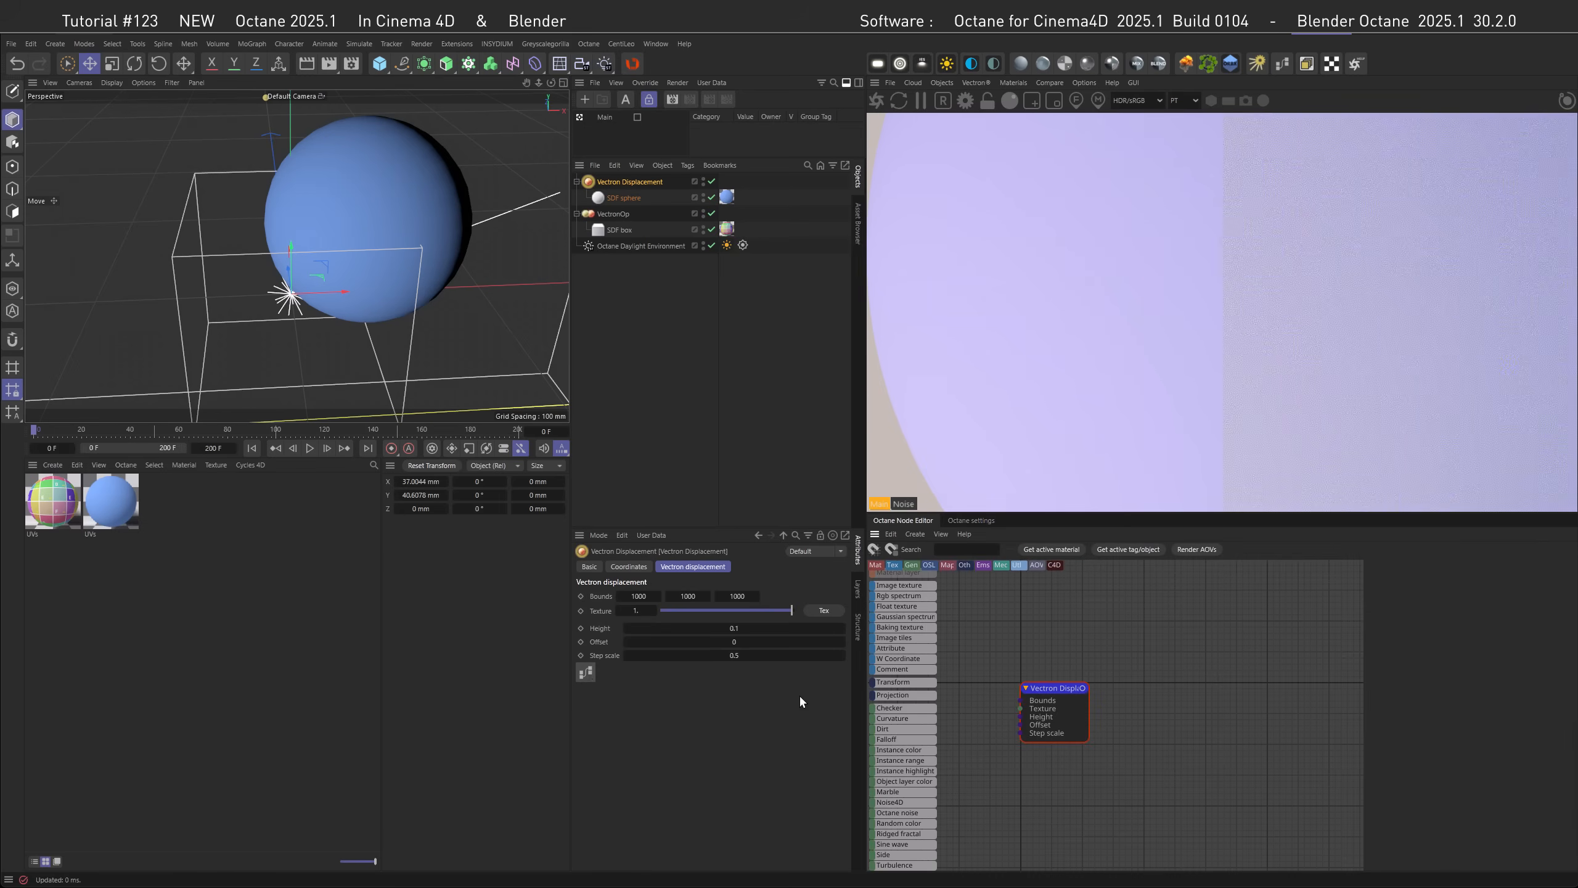
middle_drag(1012, 654, 1189, 642)
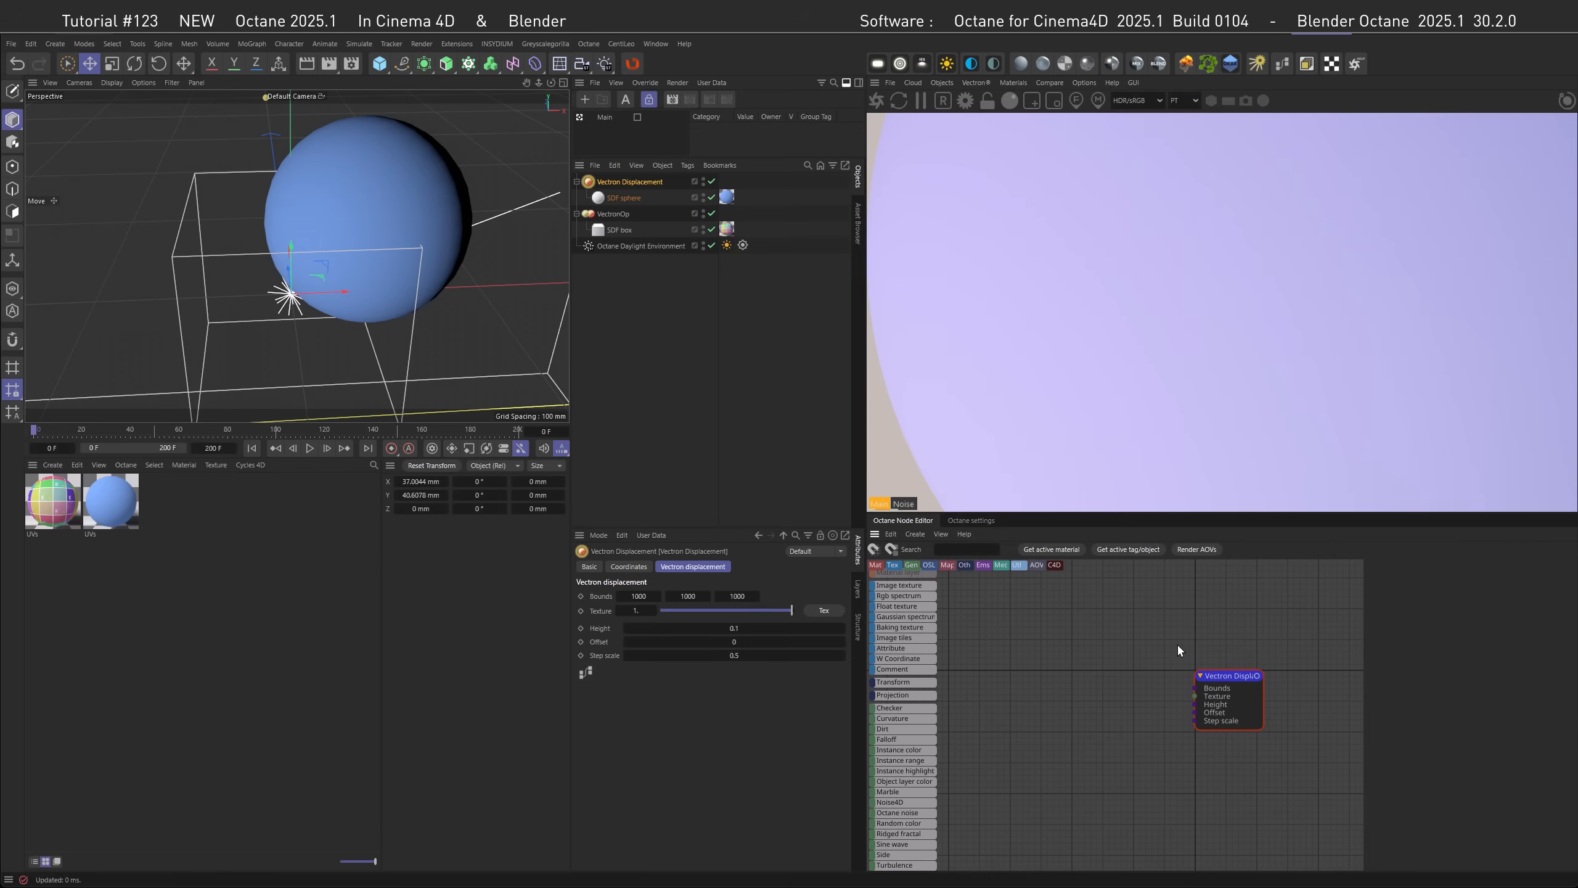
drag(891, 813, 1195, 696)
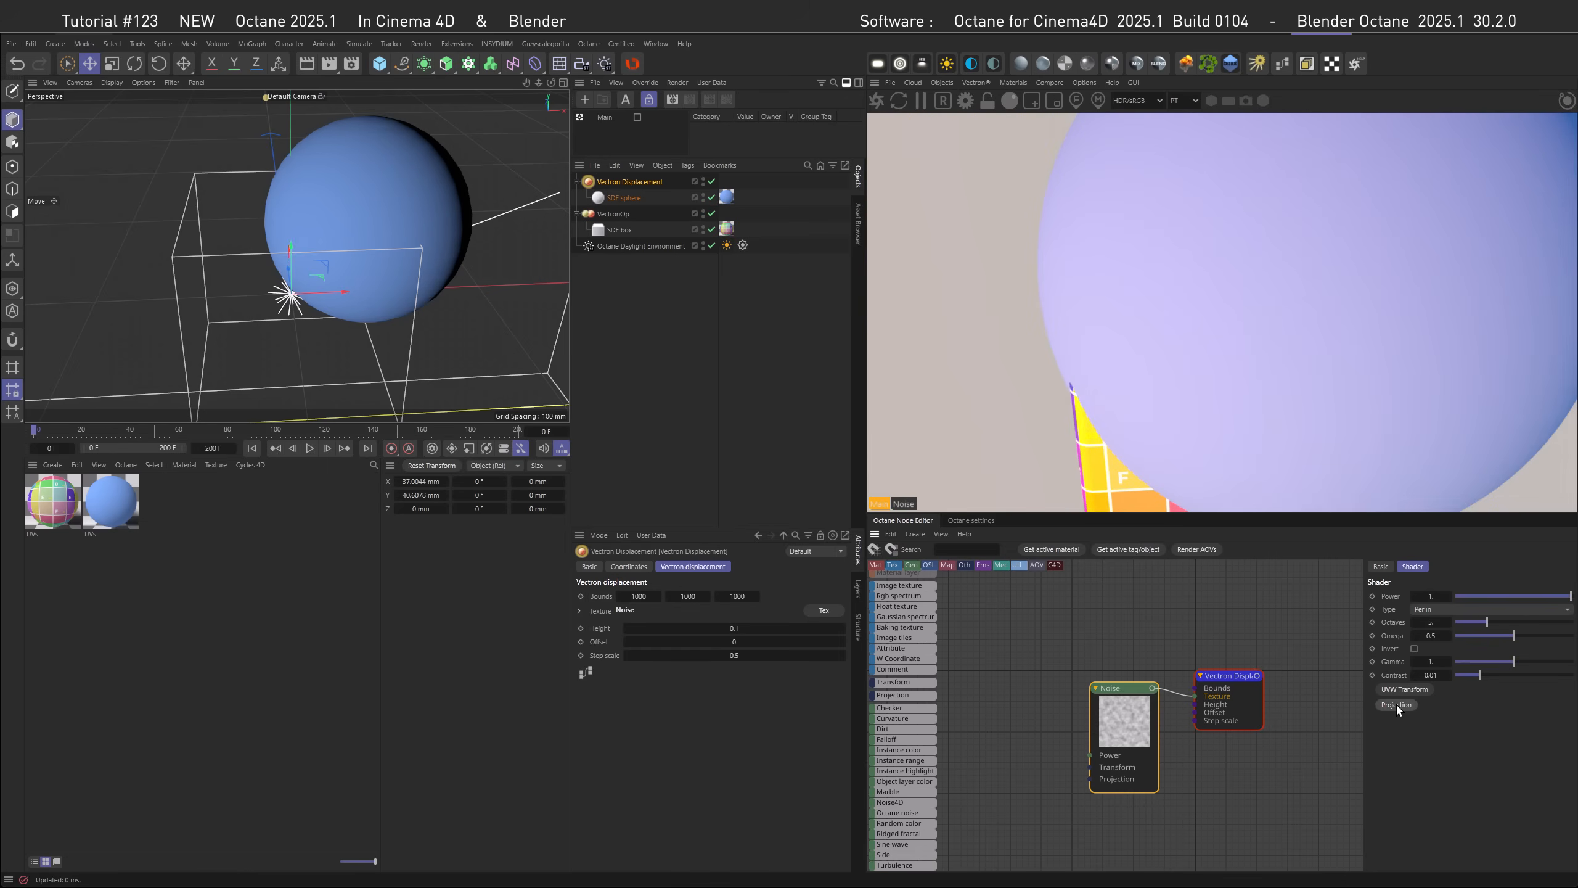
- Add a texture projection to the Noise node and set it to XYZ to UVW
click(1395, 705)
click(1043, 785)
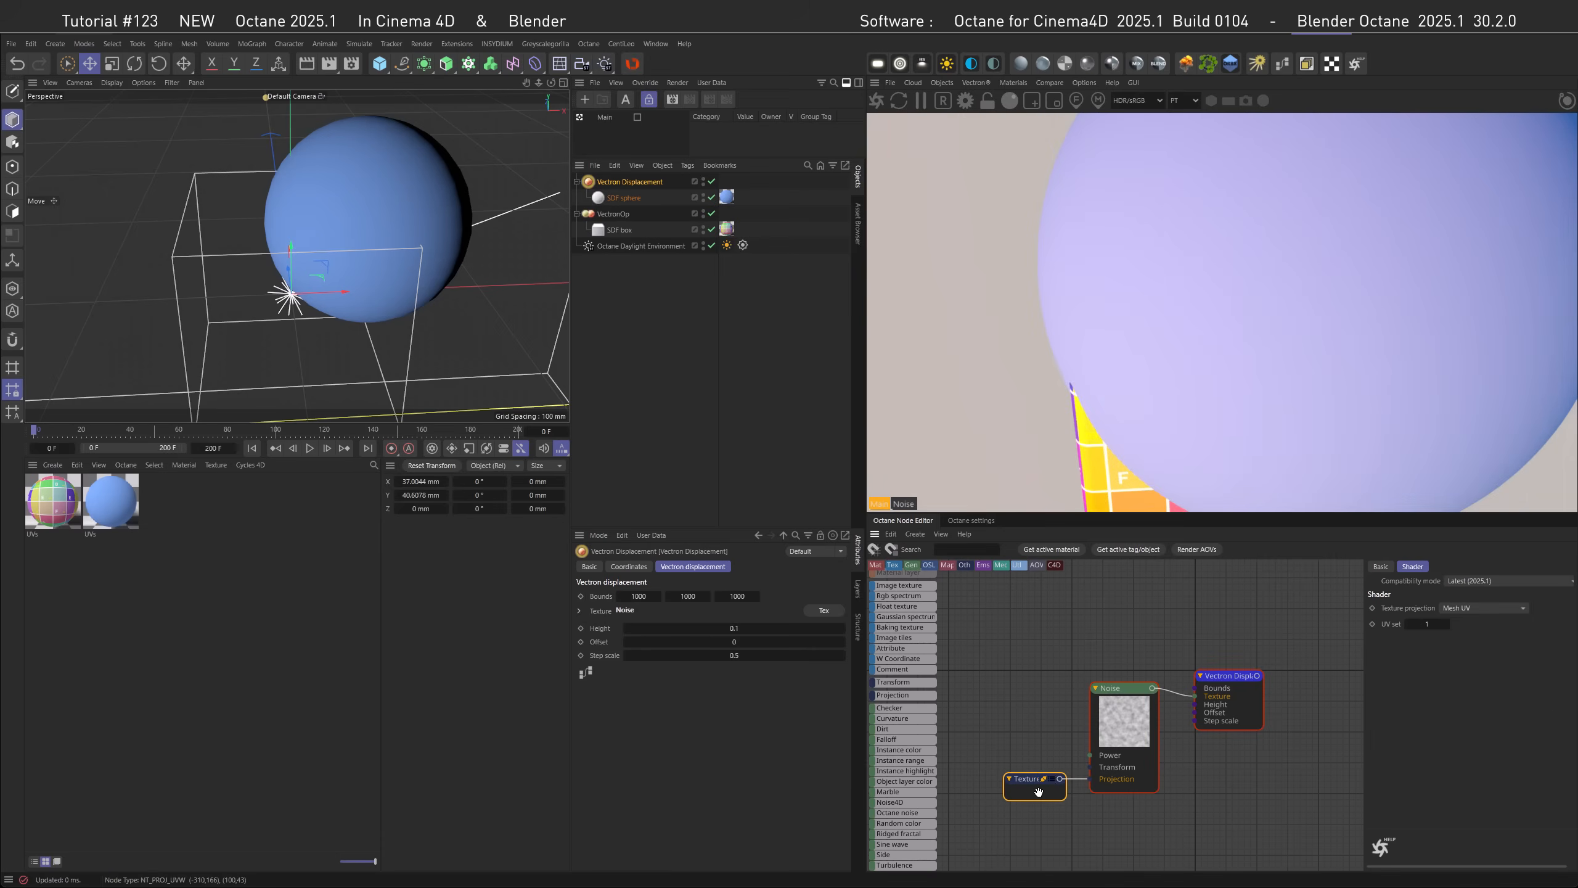
click(1479, 608)
click(1484, 730)
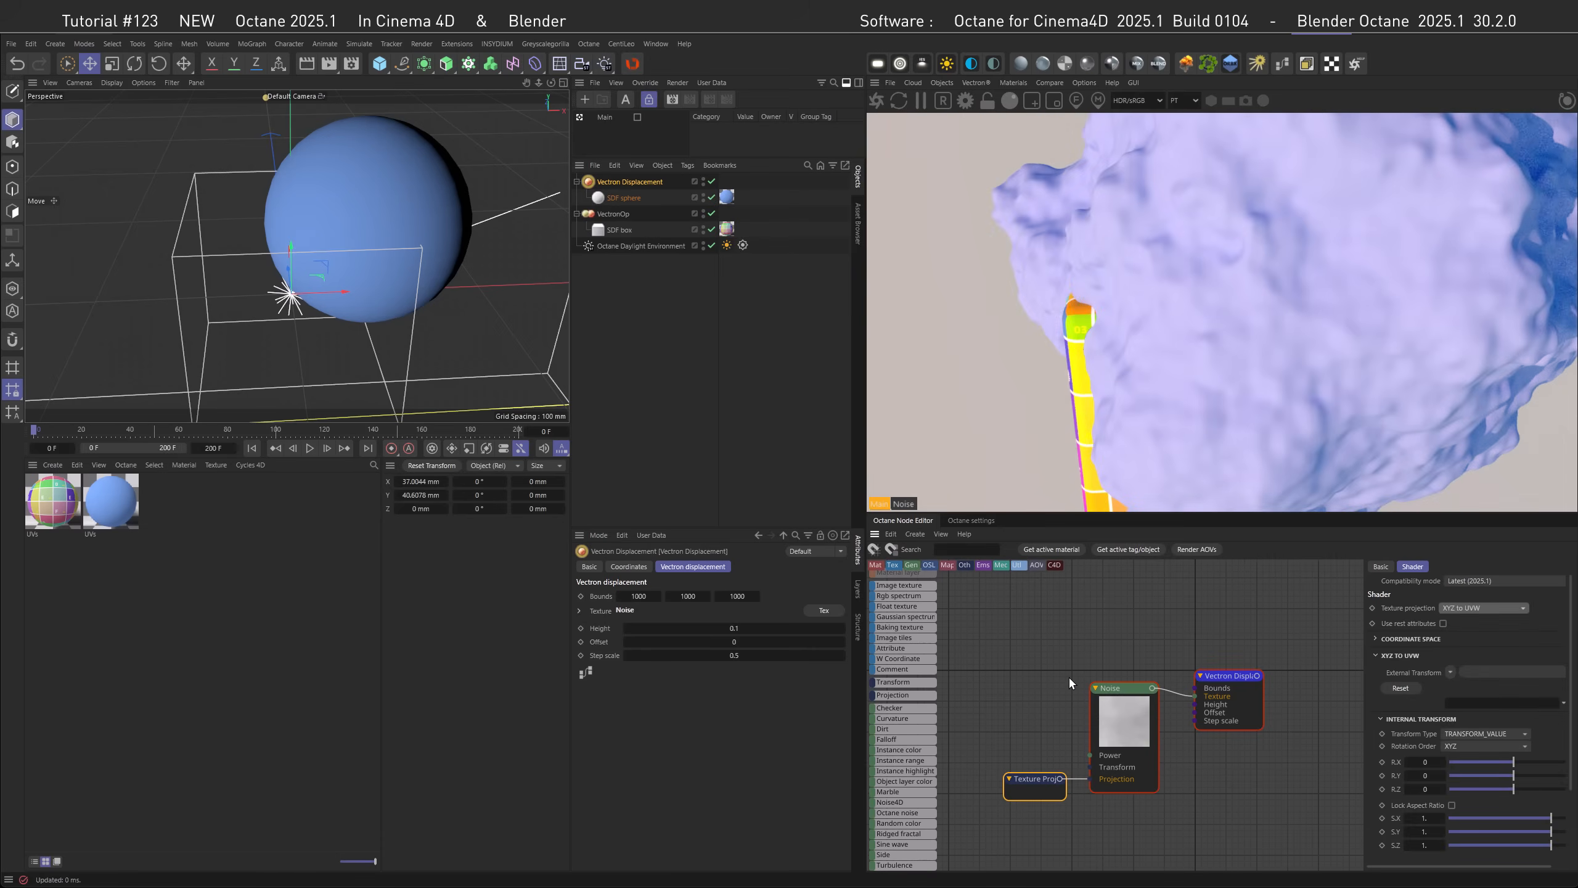
scroll(308, 263, down, 4)
alt+drag(309, 262, 303, 247)
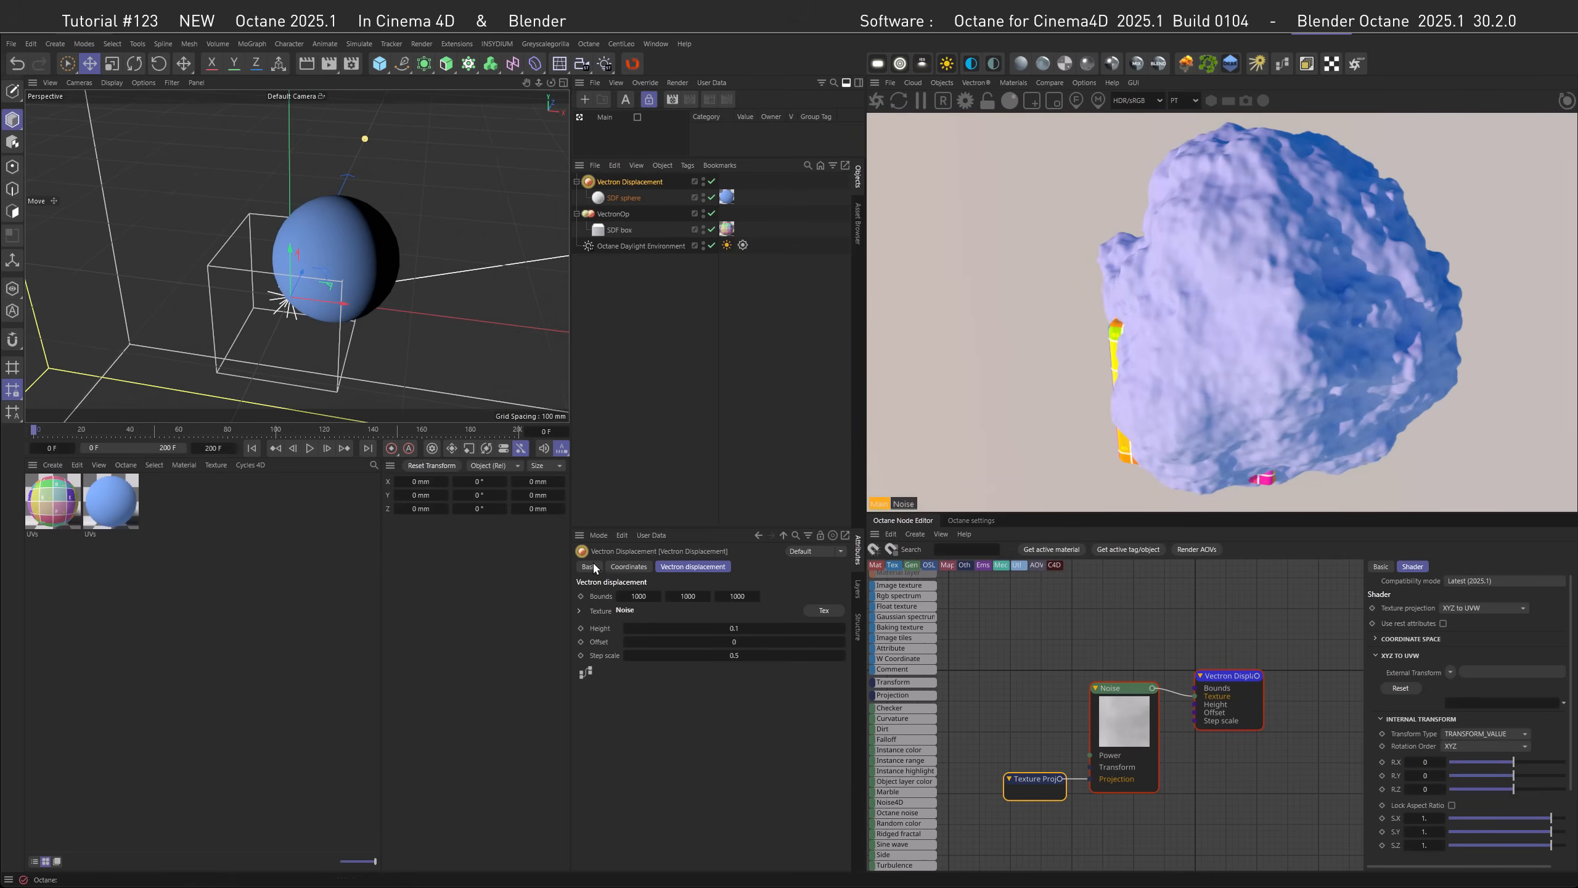
- Set the Vectron Displacement's height to 0.01
click(730, 627)
click(733, 628)
text(0)
key(Return)
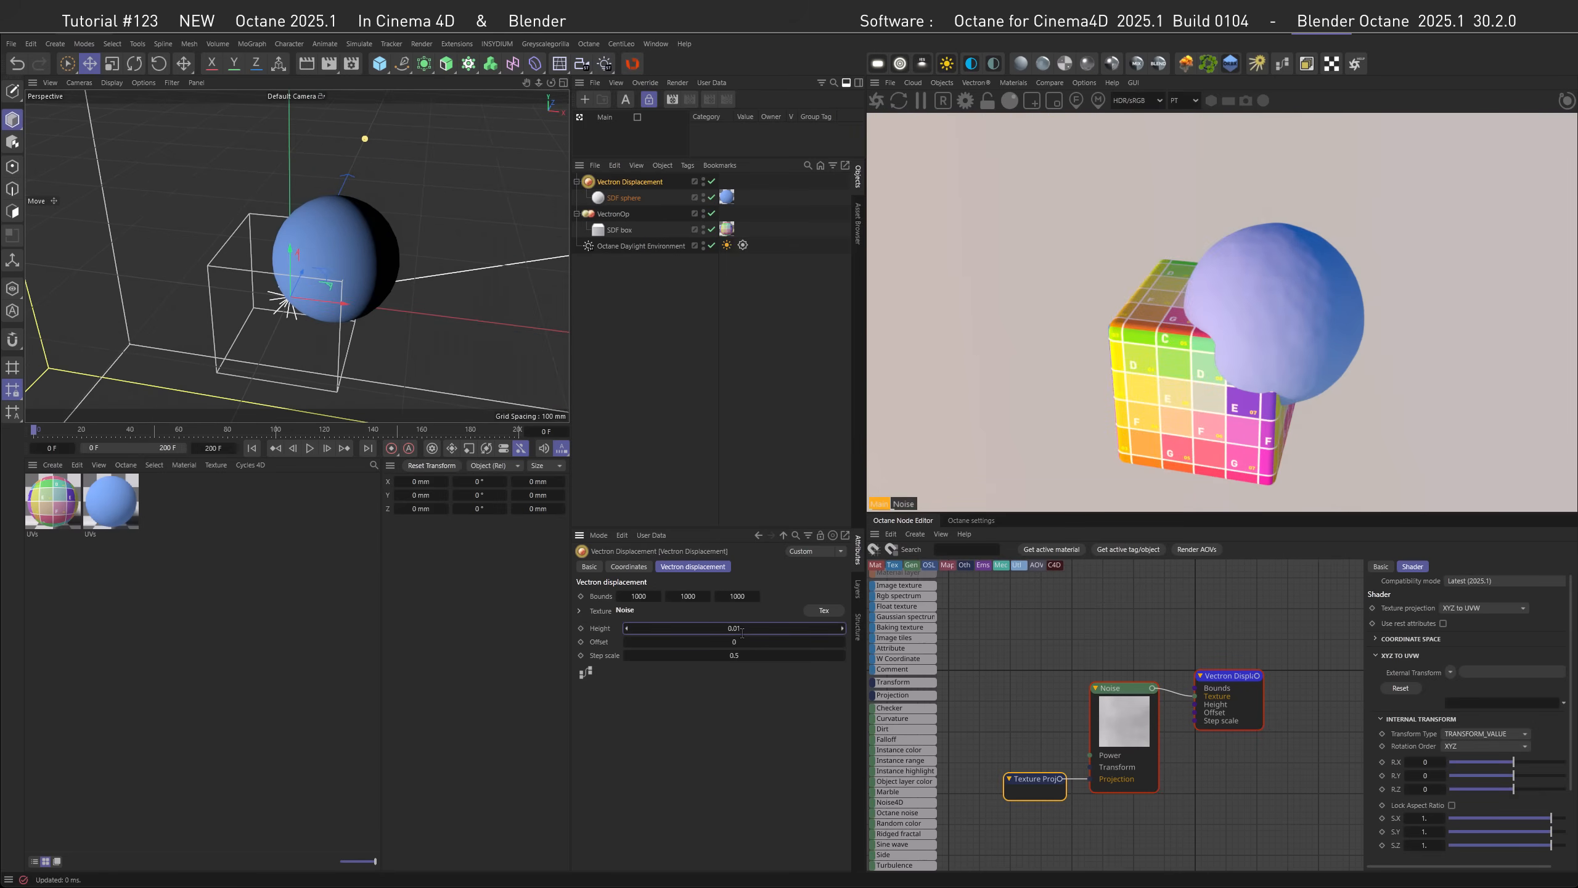
- Lock the aspect ratio of the projection's internal transform and set its scale to 0.1
click(1452, 805)
click(1425, 818)
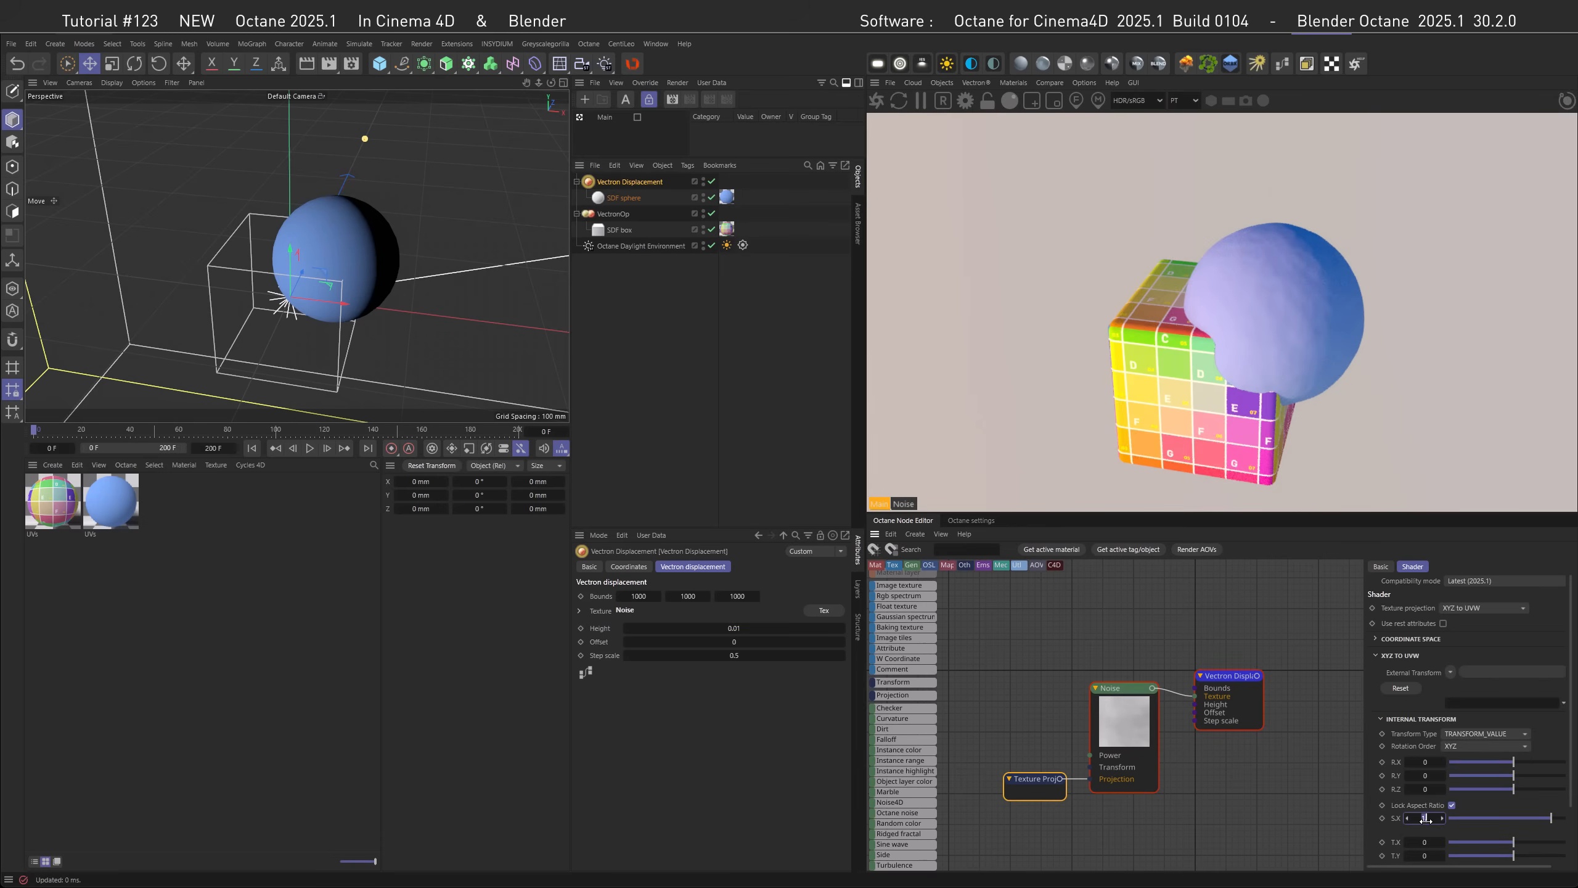
text(0.1)
key(Return)
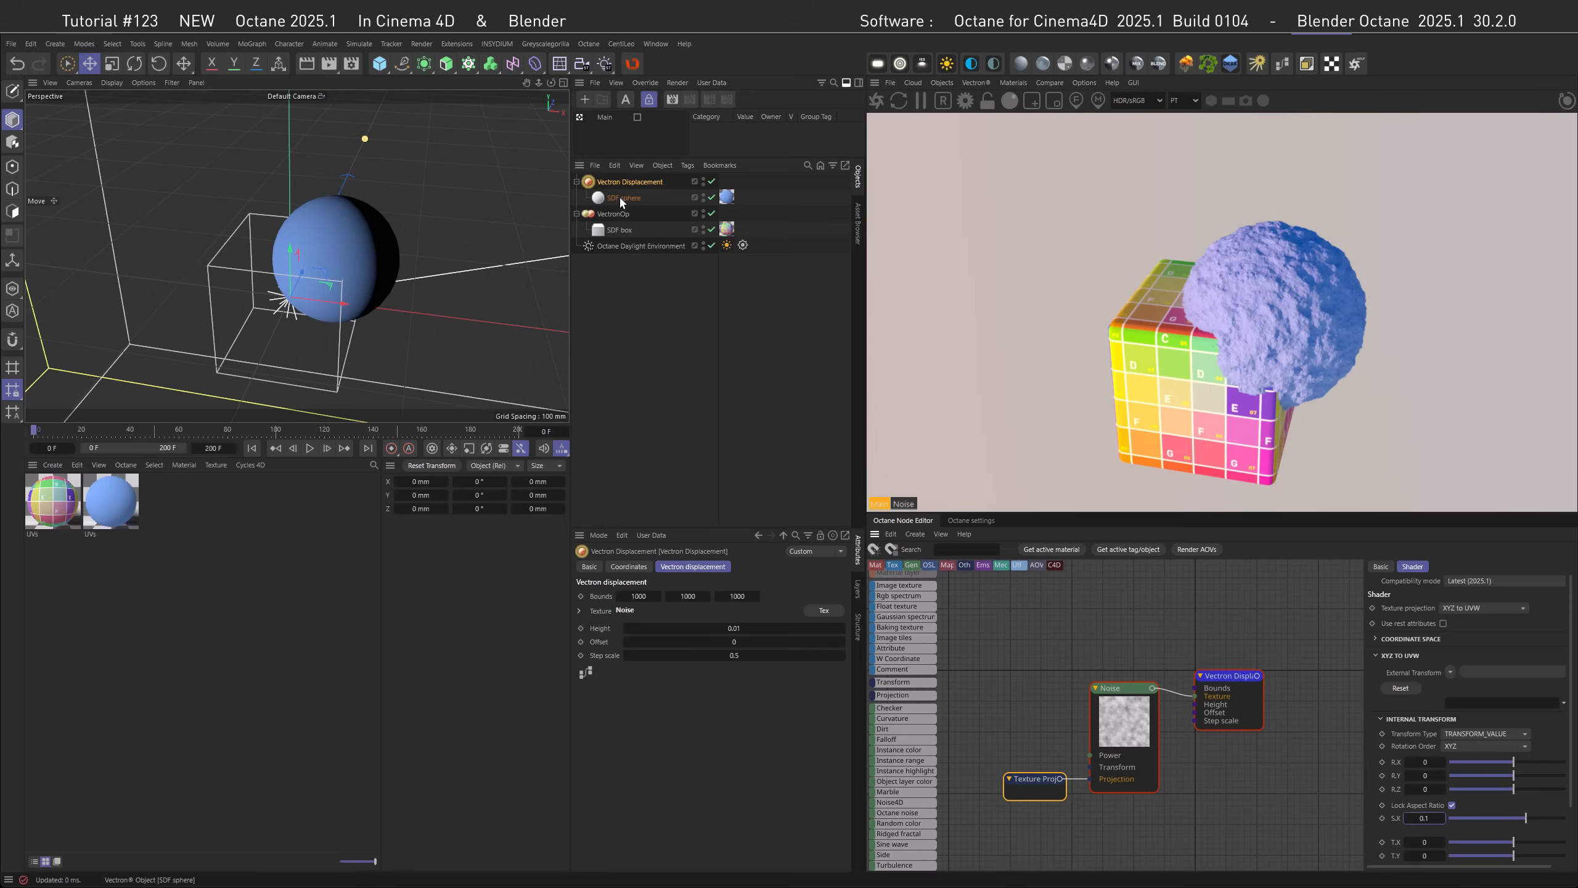
- Move the Vectron Displacement with its sphere into the union operator above the SDF box
drag(618, 181, 622, 223)
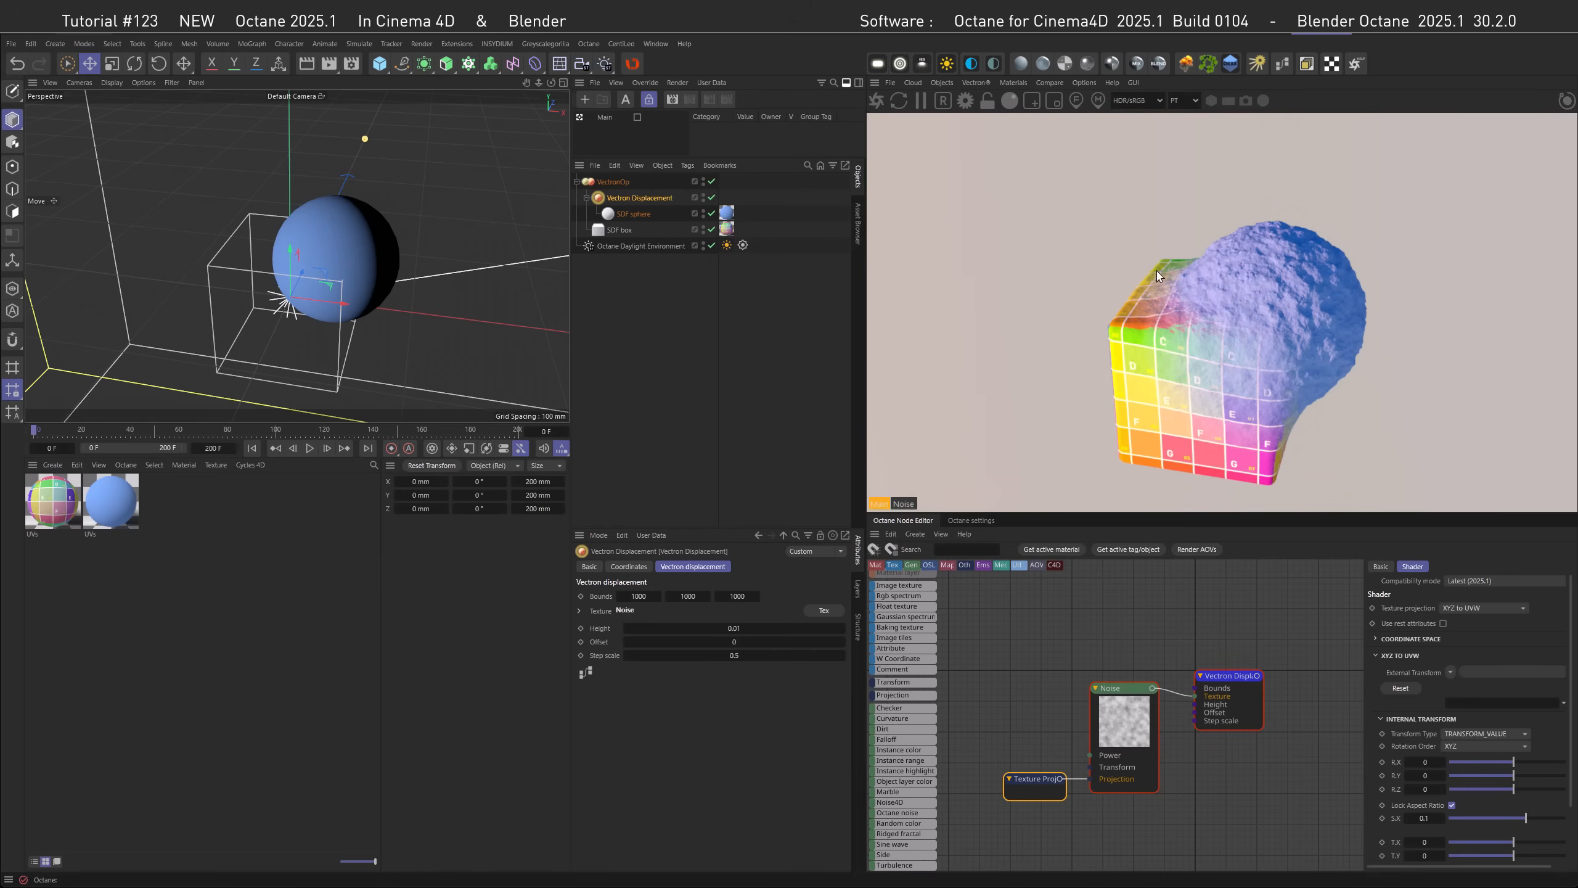
click(976, 82)
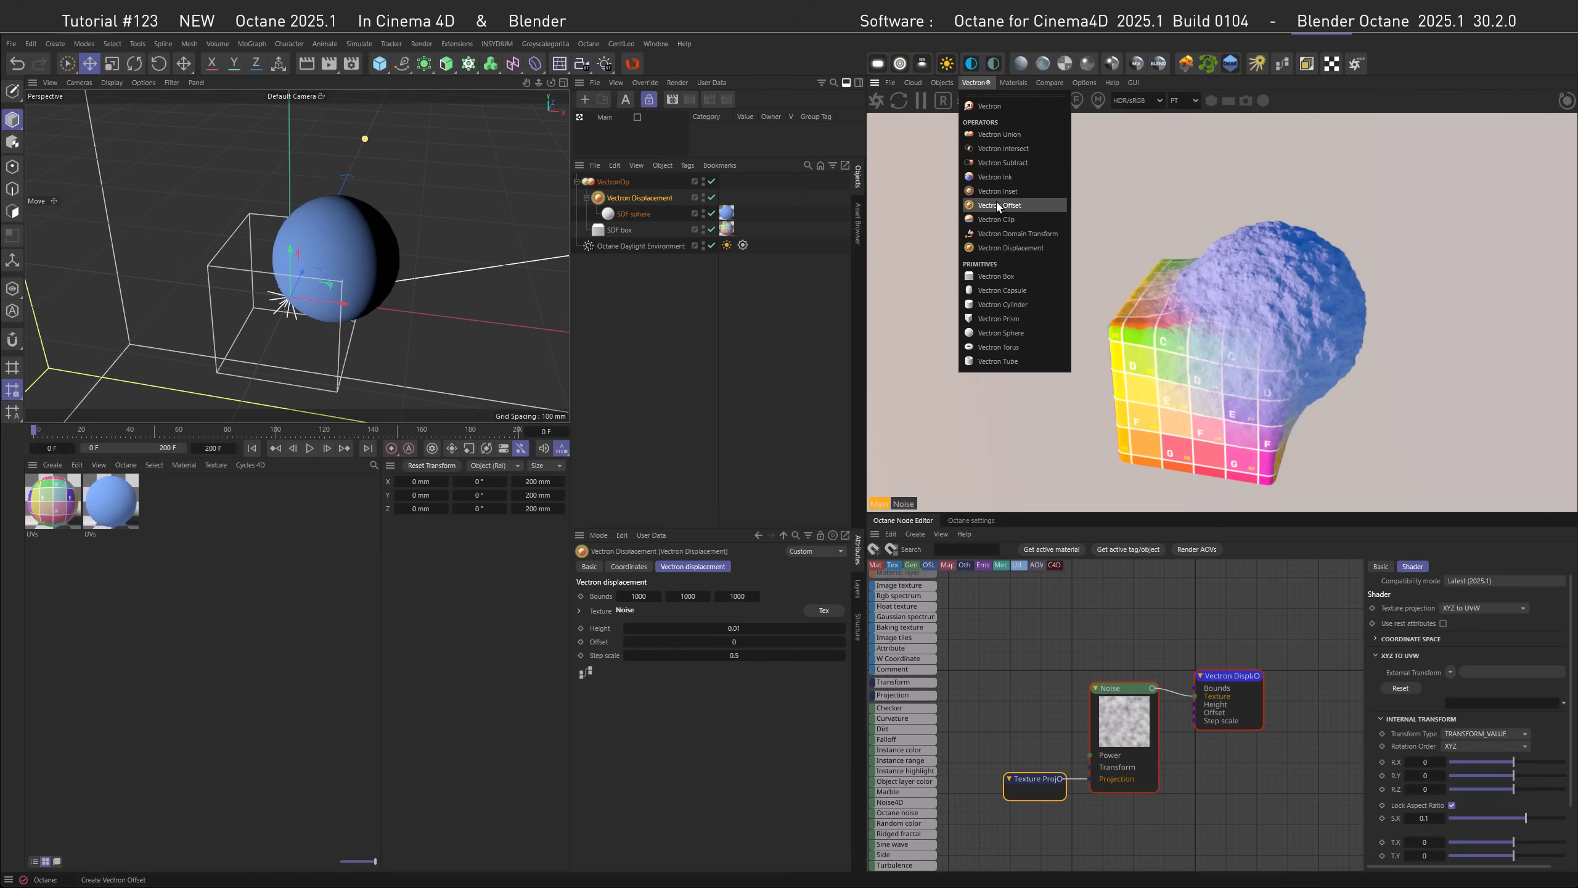
click(679, 304)
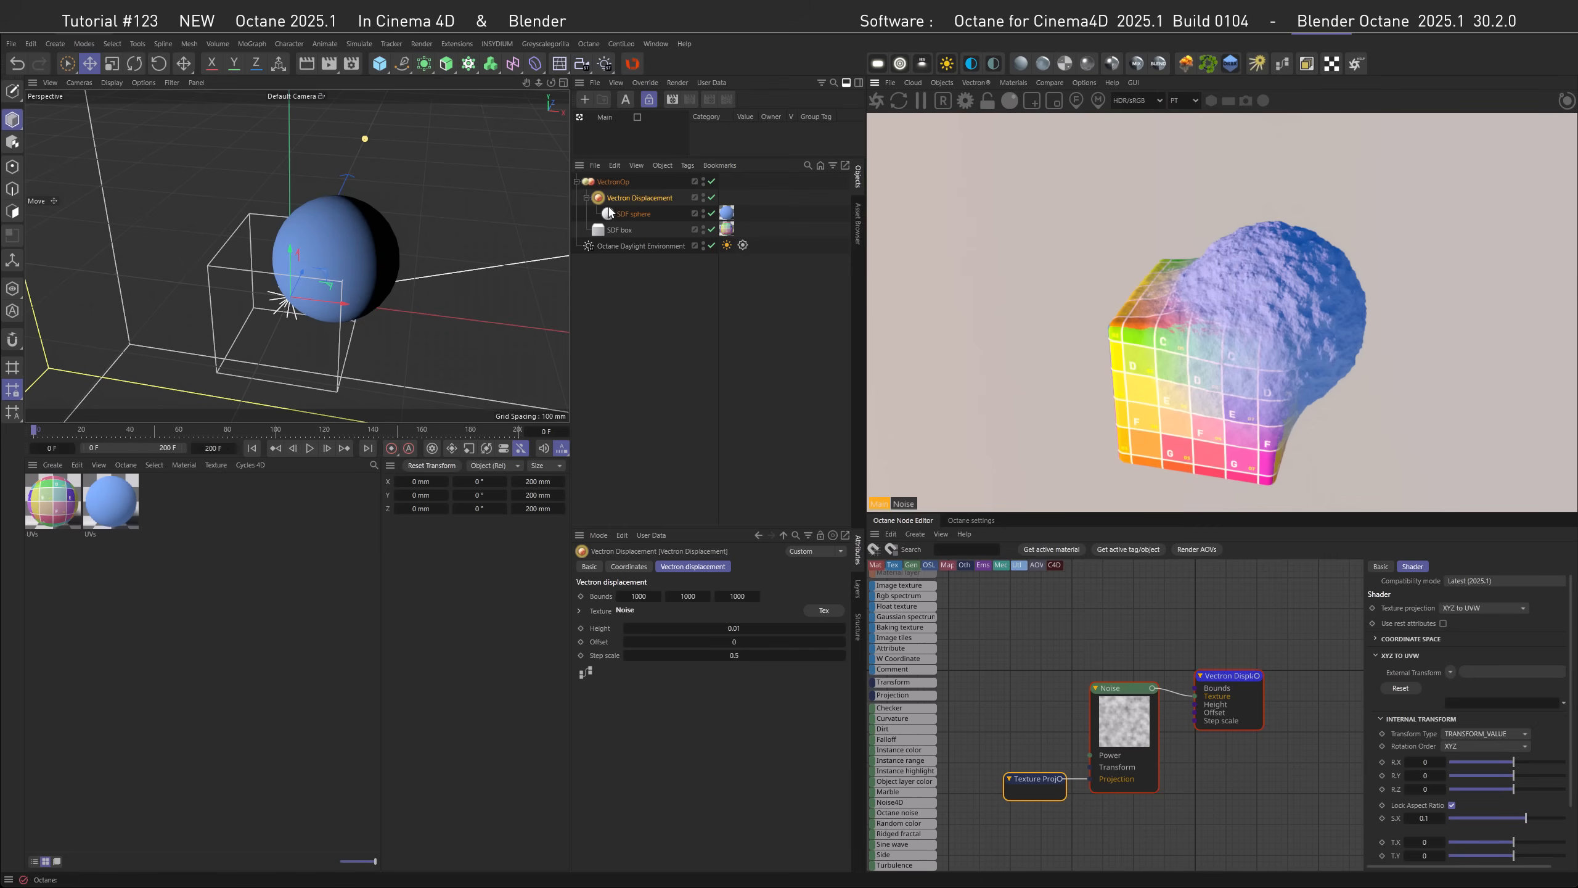
- Add a default Cube to the scene and attach an Octane Object tag to it
click(380, 63)
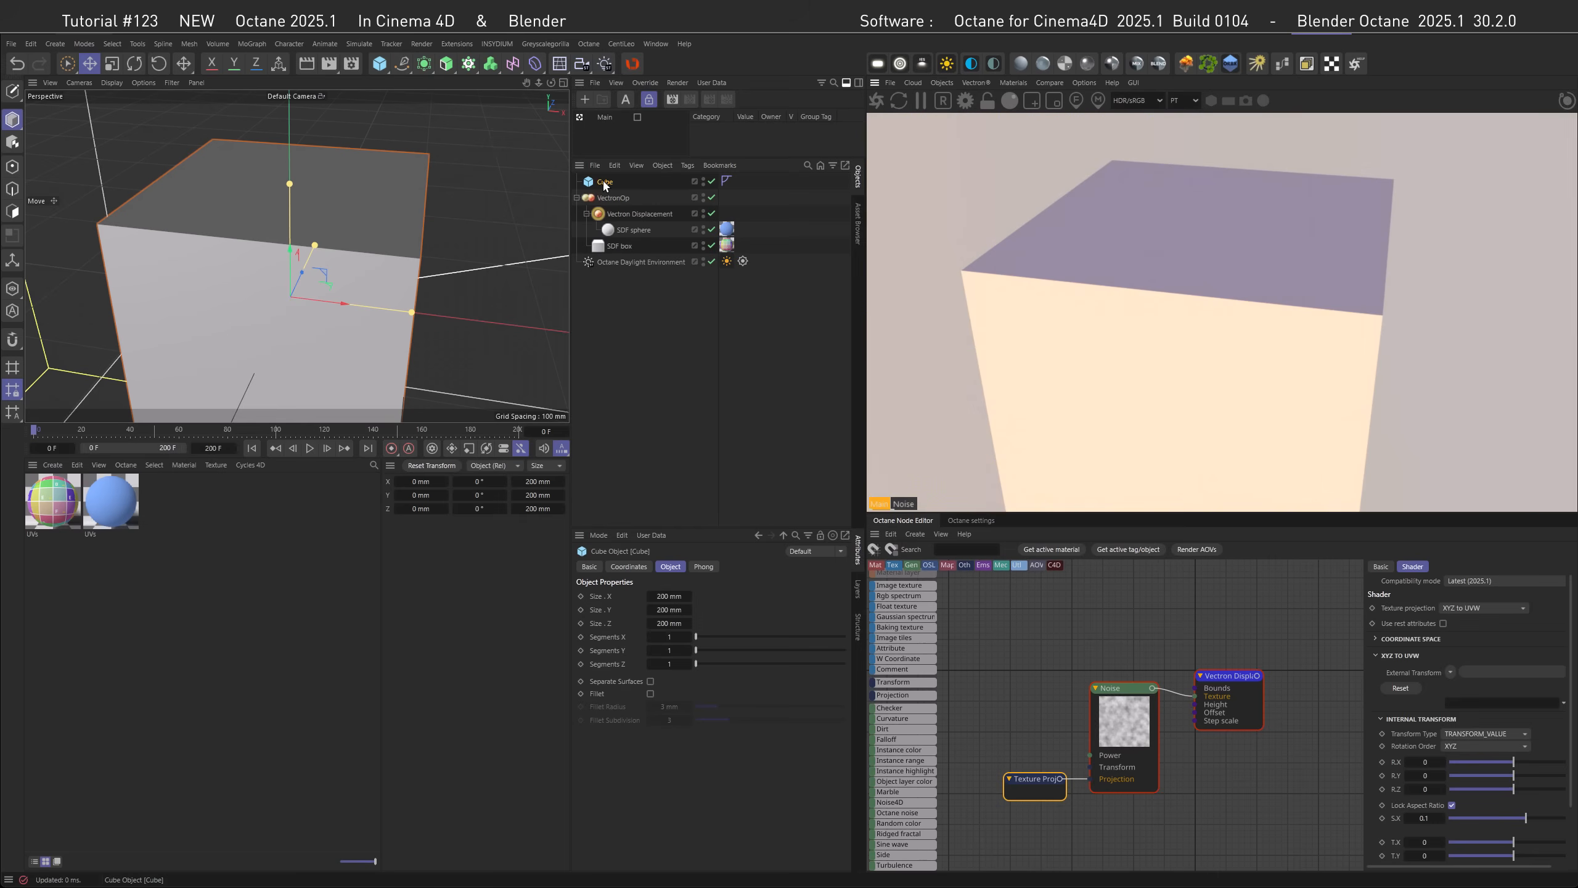
right_click(604, 183)
mouse_move(651, 249)
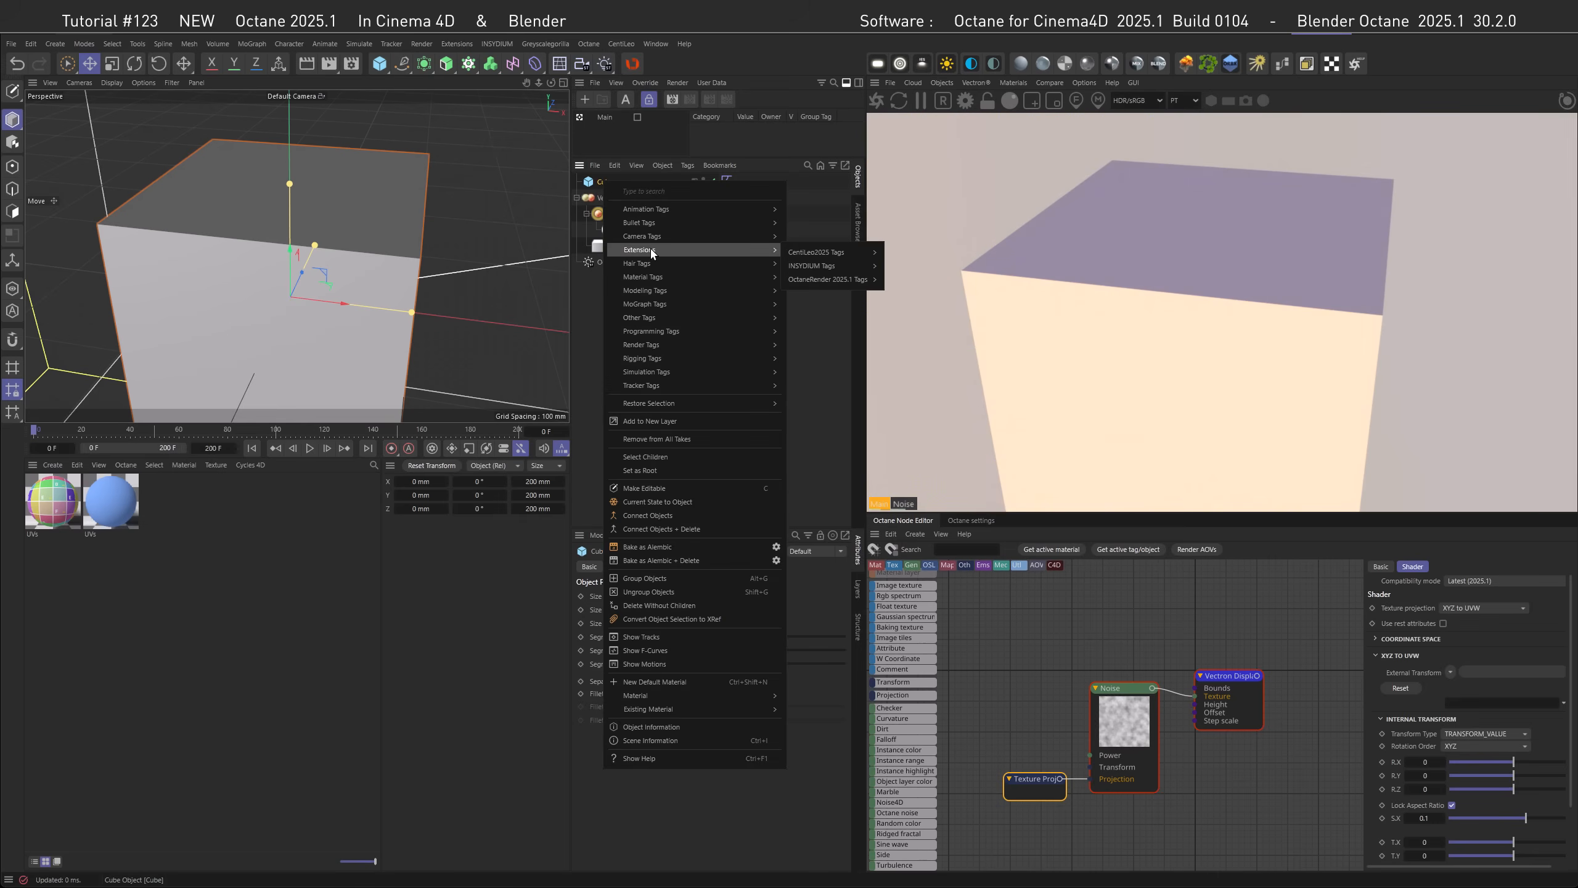
mouse_move(839, 278)
click(919, 341)
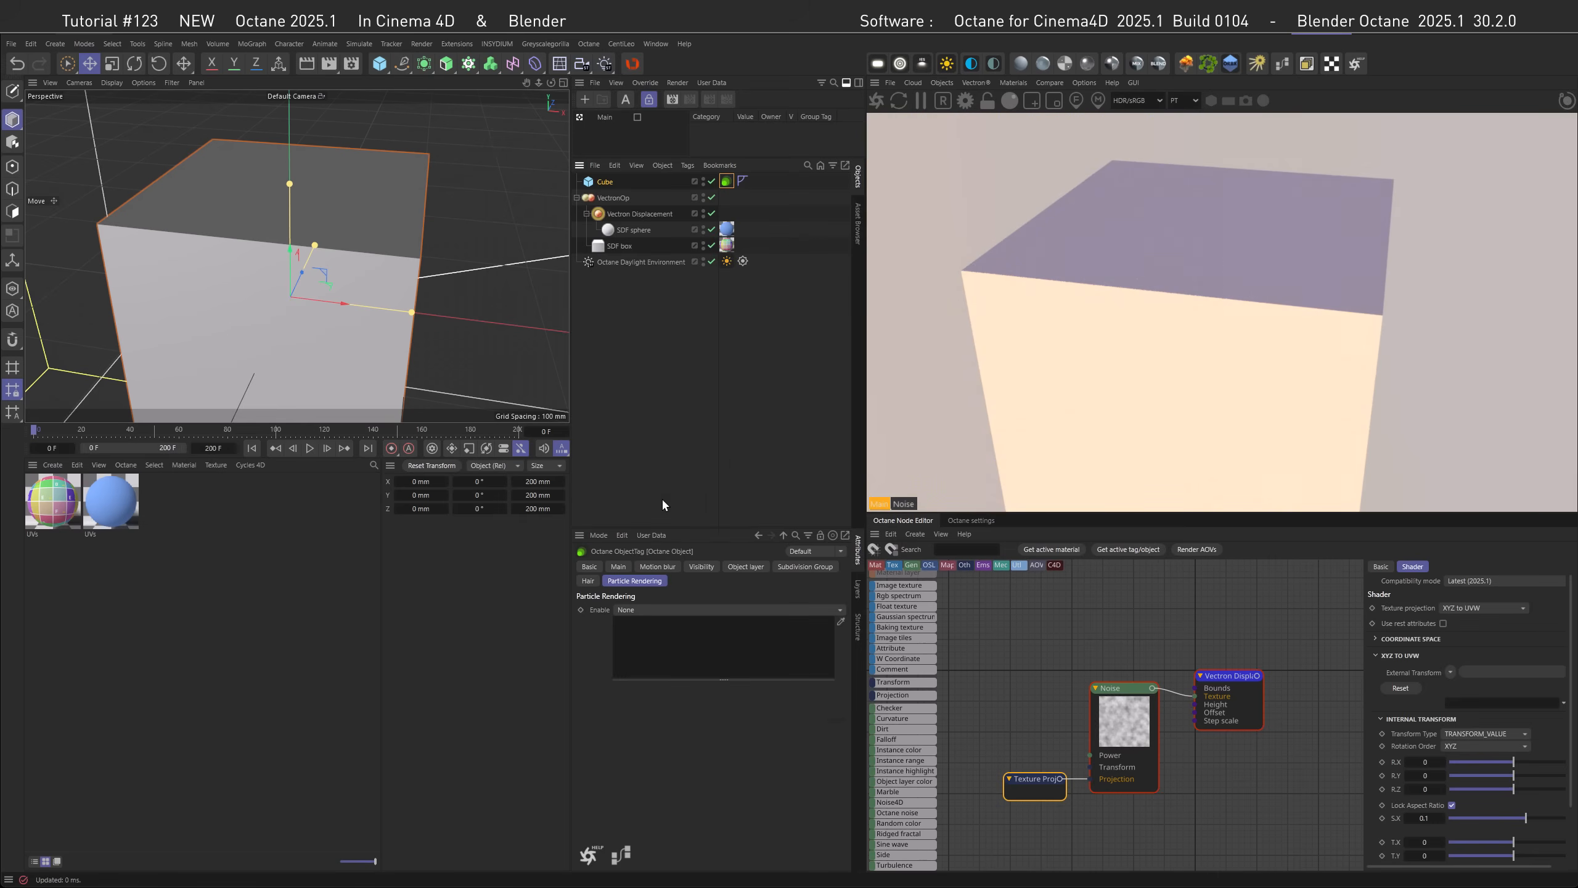
click(669, 695)
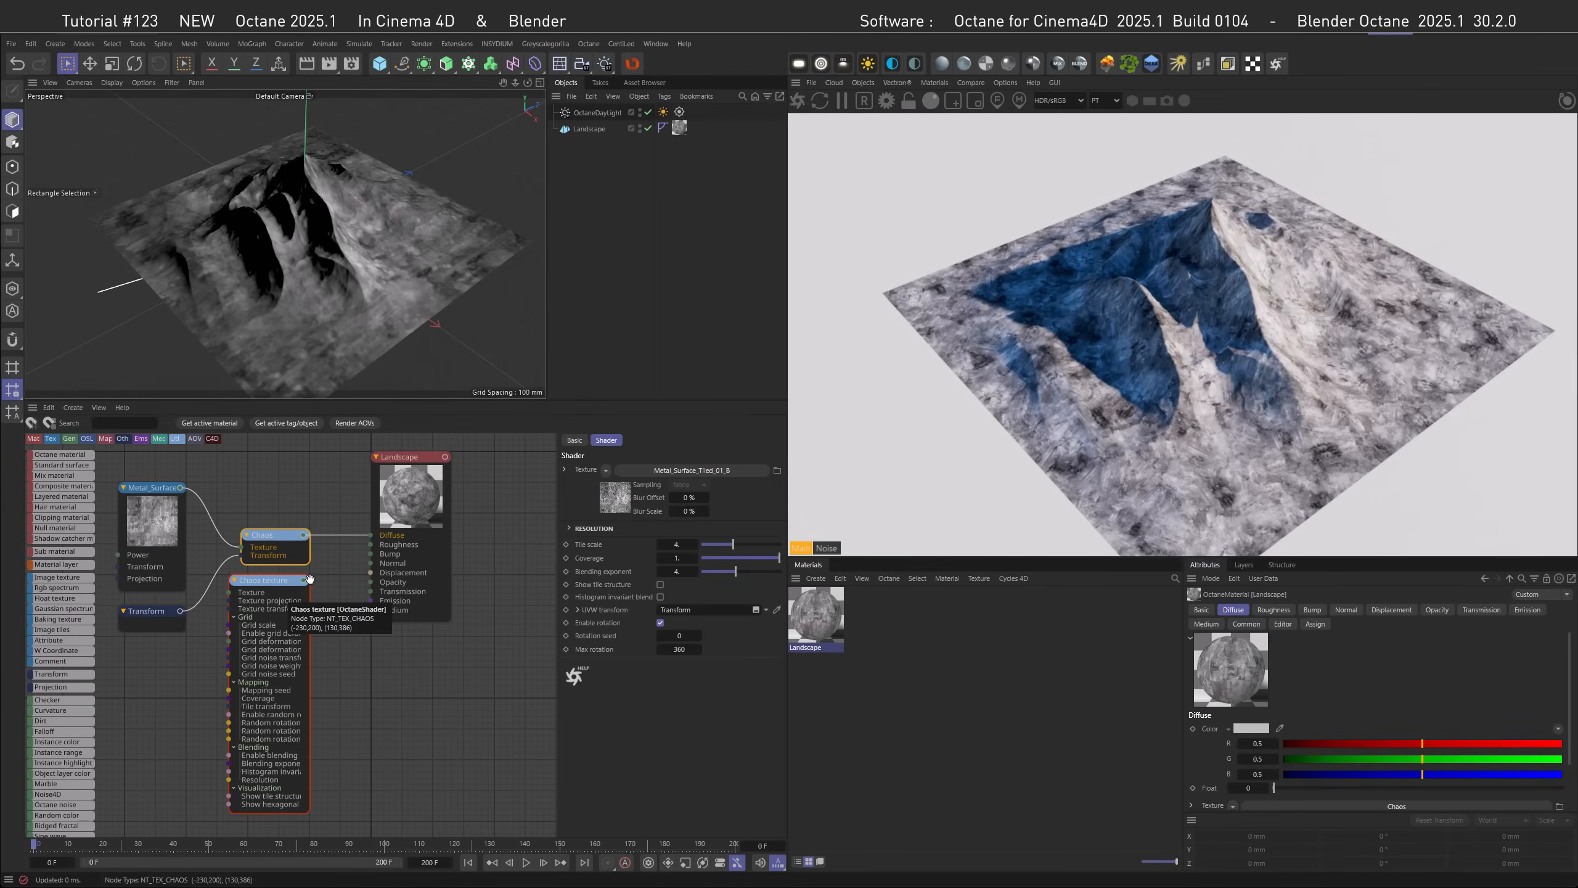
- Route the metal surface image through the Chaos texture node into the Landscape material's Diffuse input
drag(180, 488, 371, 535)
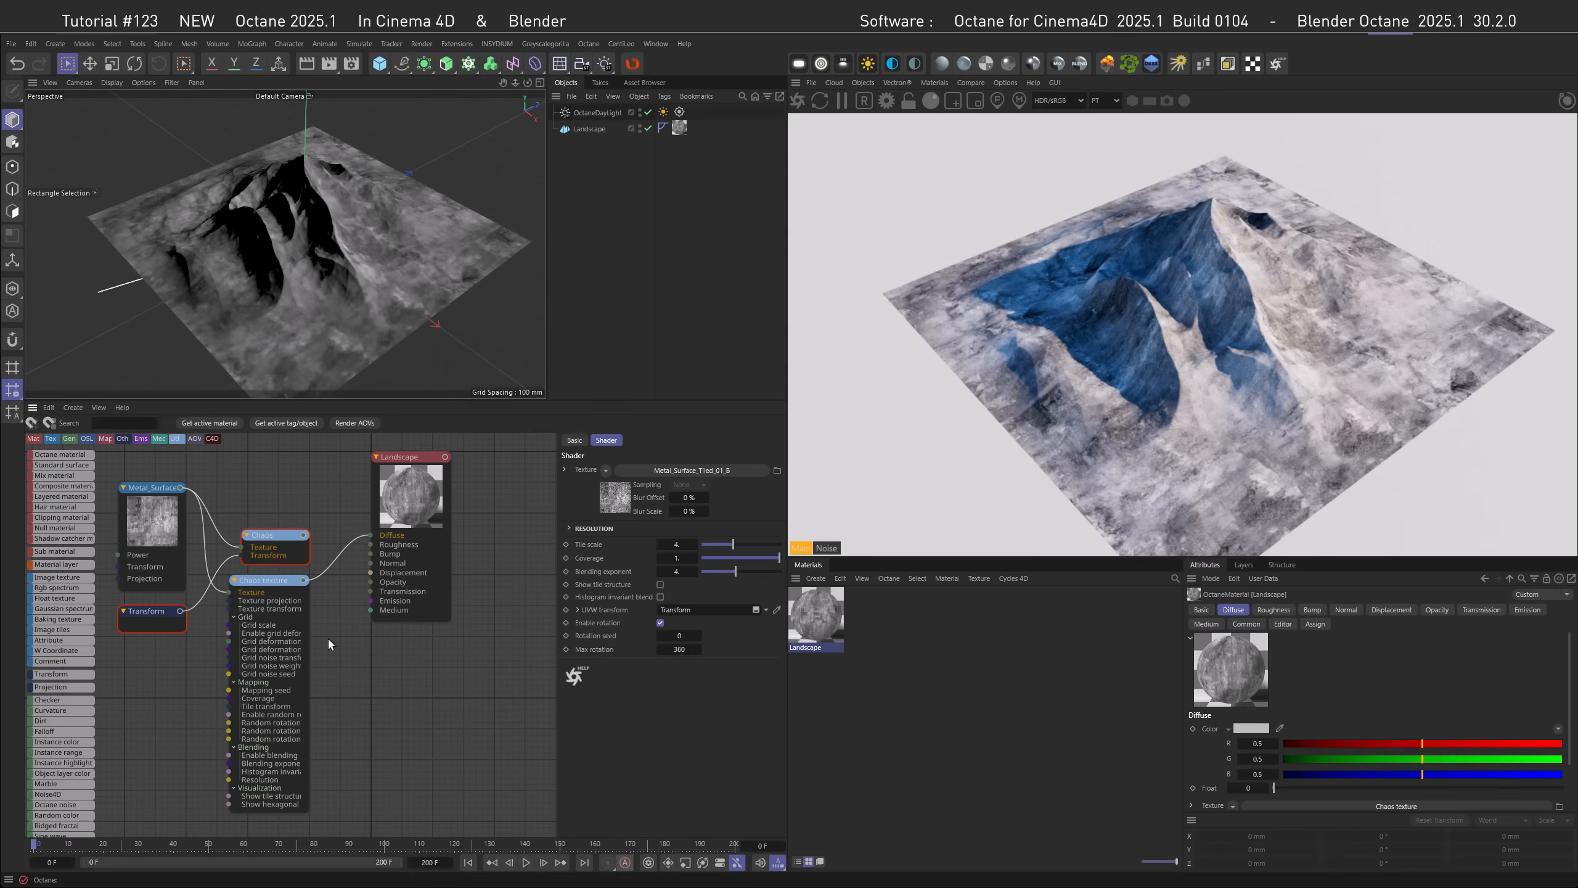
- Enable Show hexagonal tiling in the Chaos texture node's visualization settings
click(277, 579)
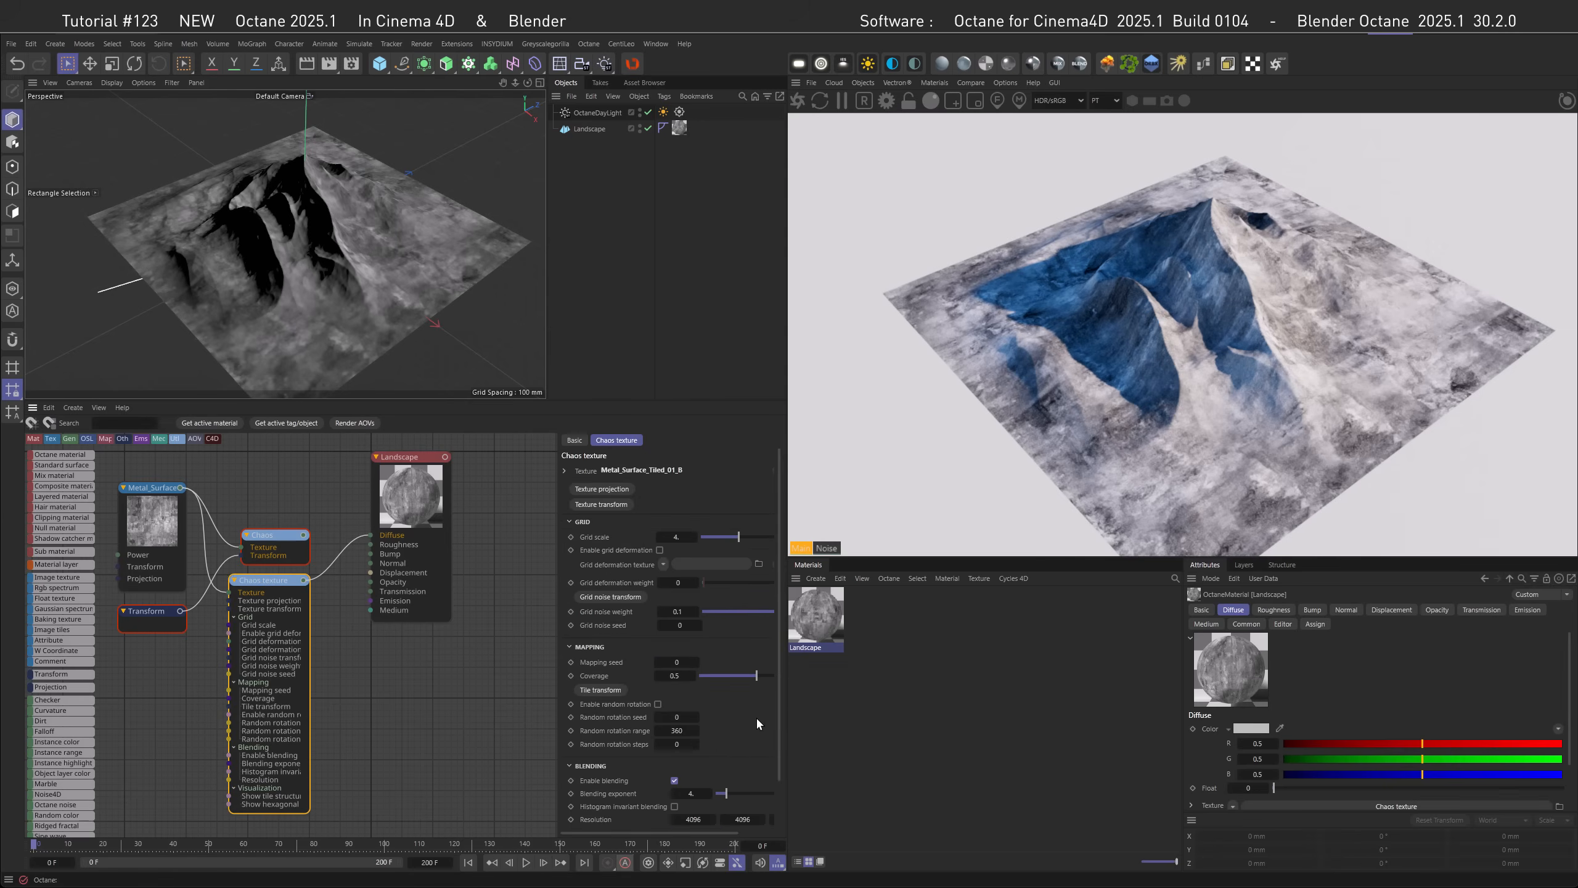
scroll(780, 713, down, 2)
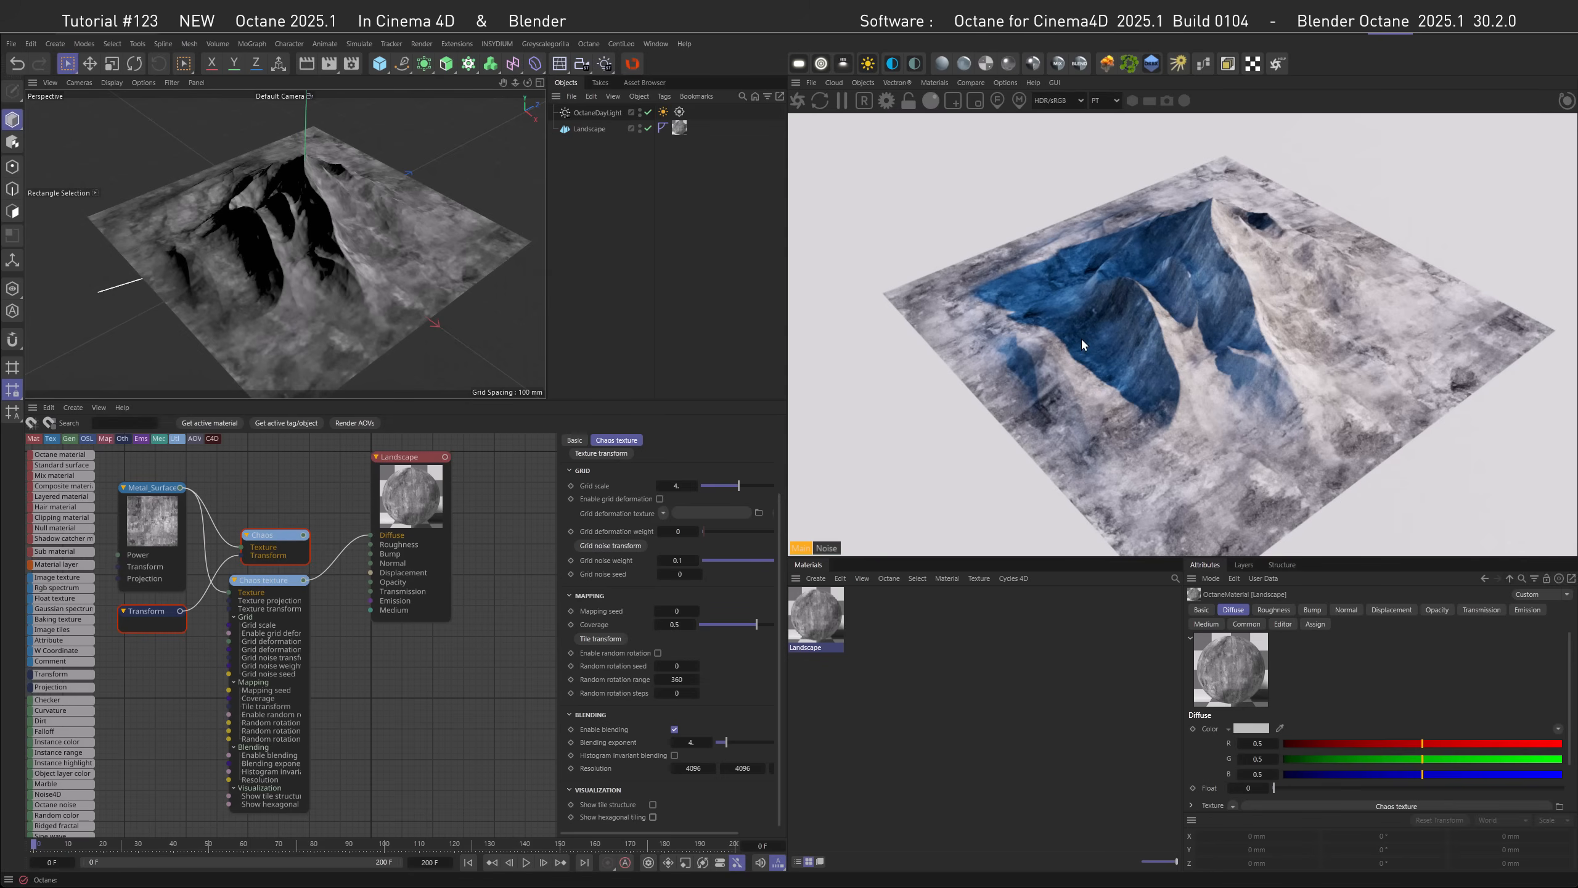
click(652, 817)
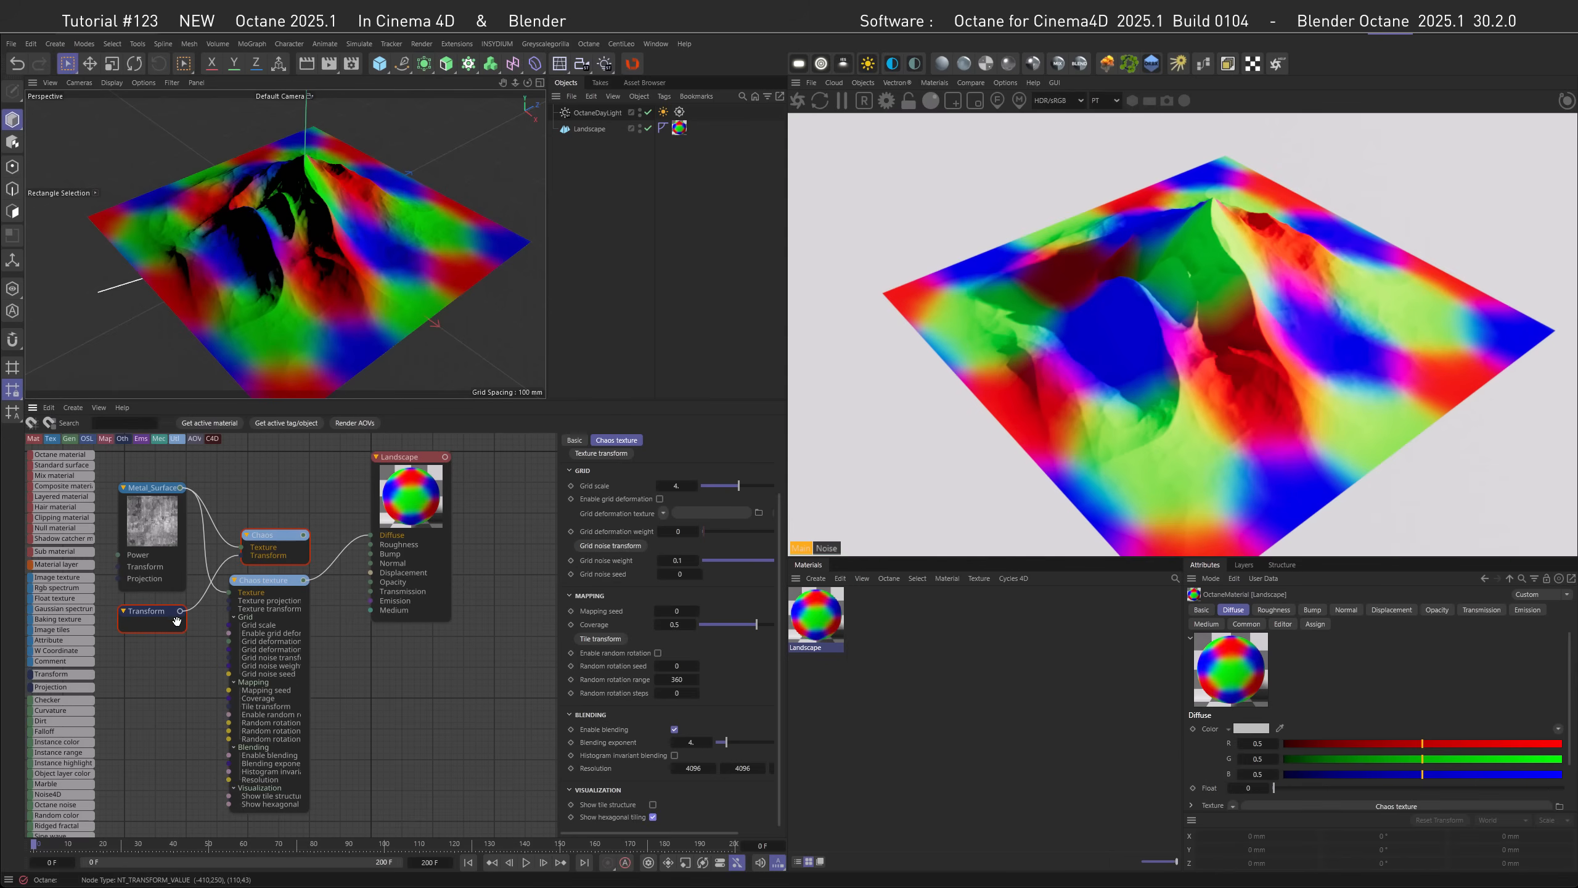
- Connect the Transform node to the Chaos texture's Texture transform input and enable grid deformation
drag(180, 611, 229, 611)
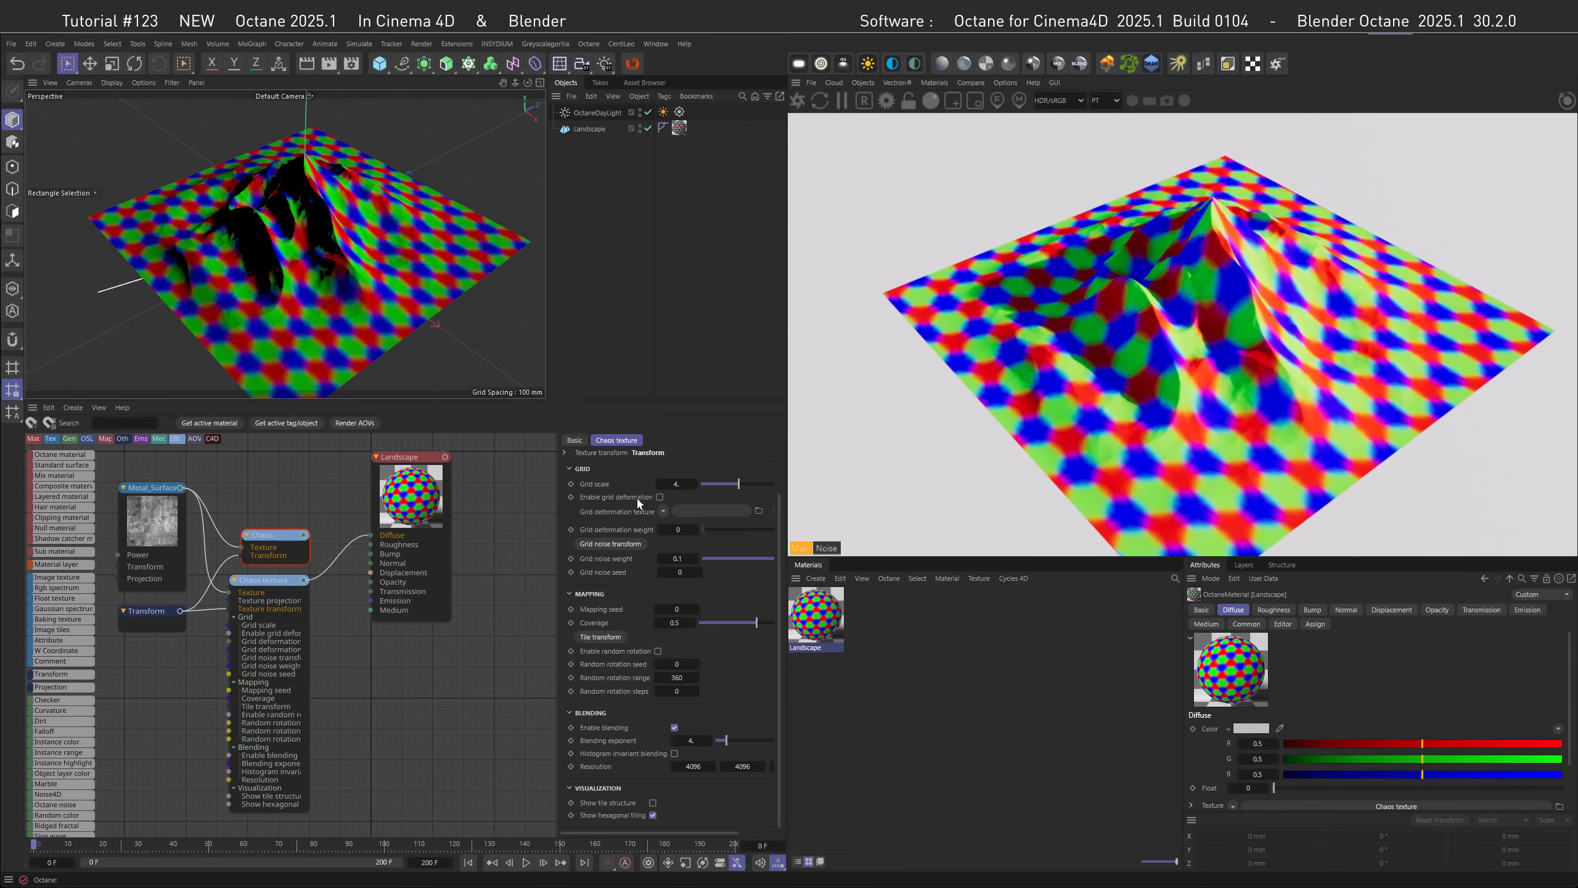
click(658, 498)
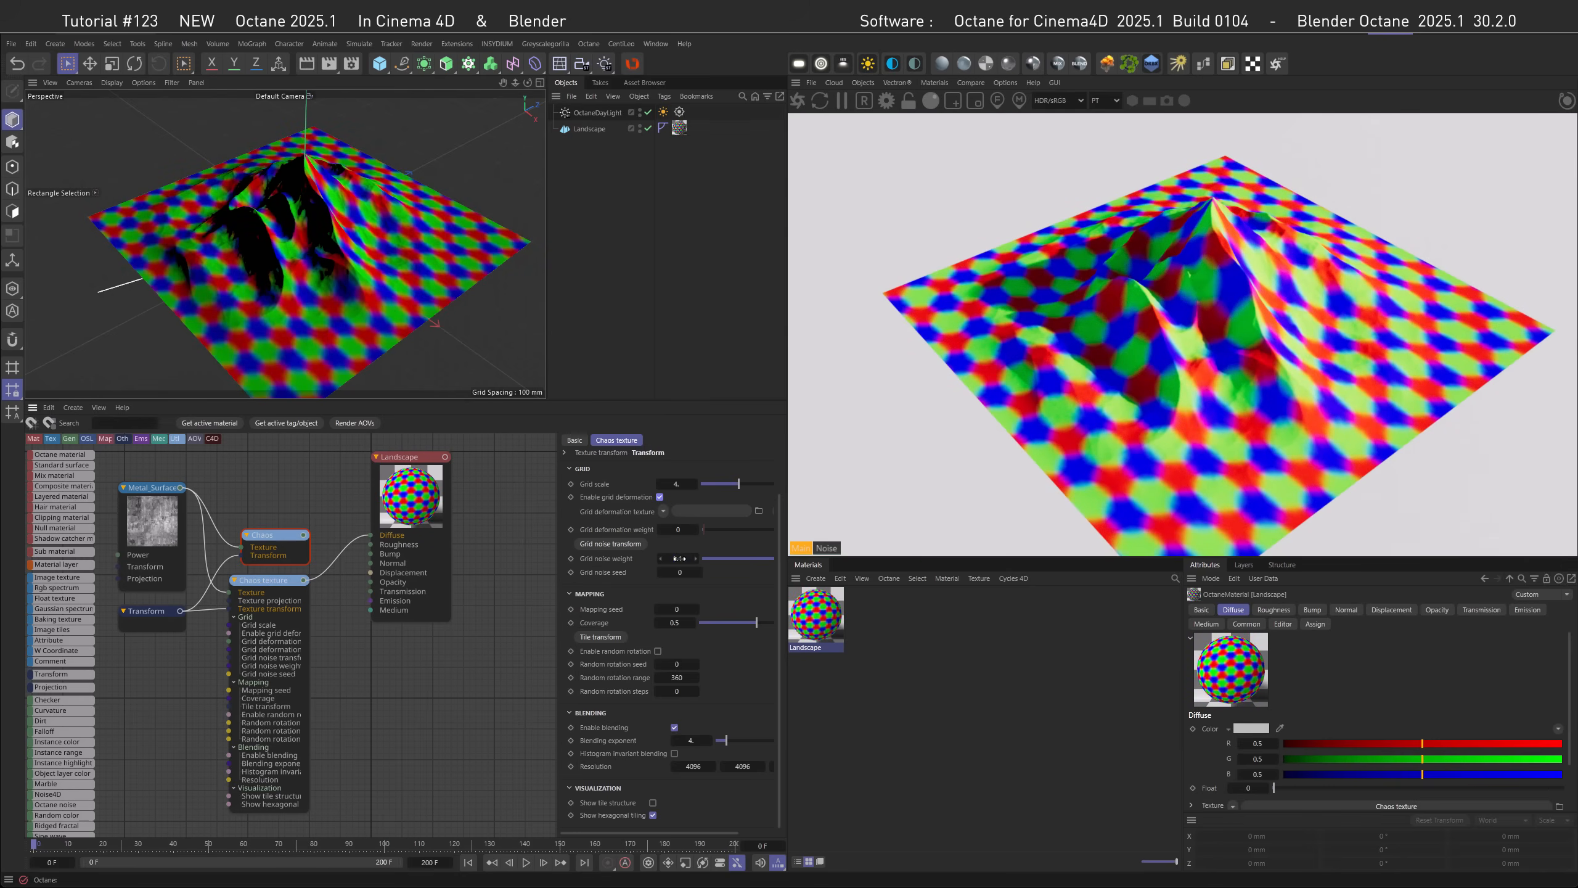
- Set the Chaos texture's grid noise weight to 0.5 and add a grid noise Transform node with its scale set to 0.2
text(0.5)
key(Return)
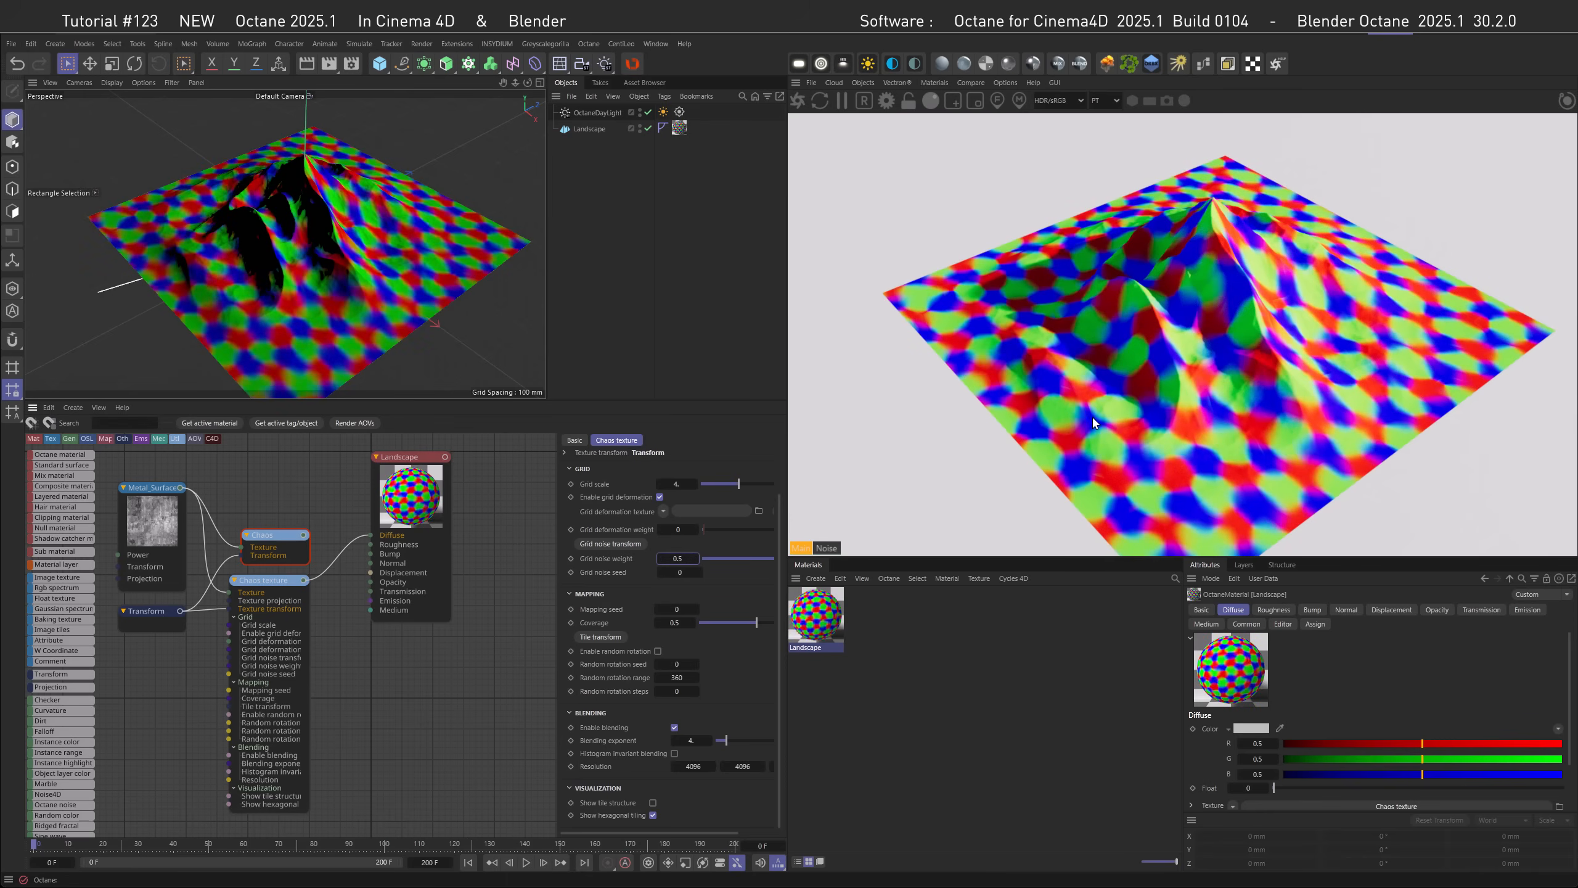
click(616, 544)
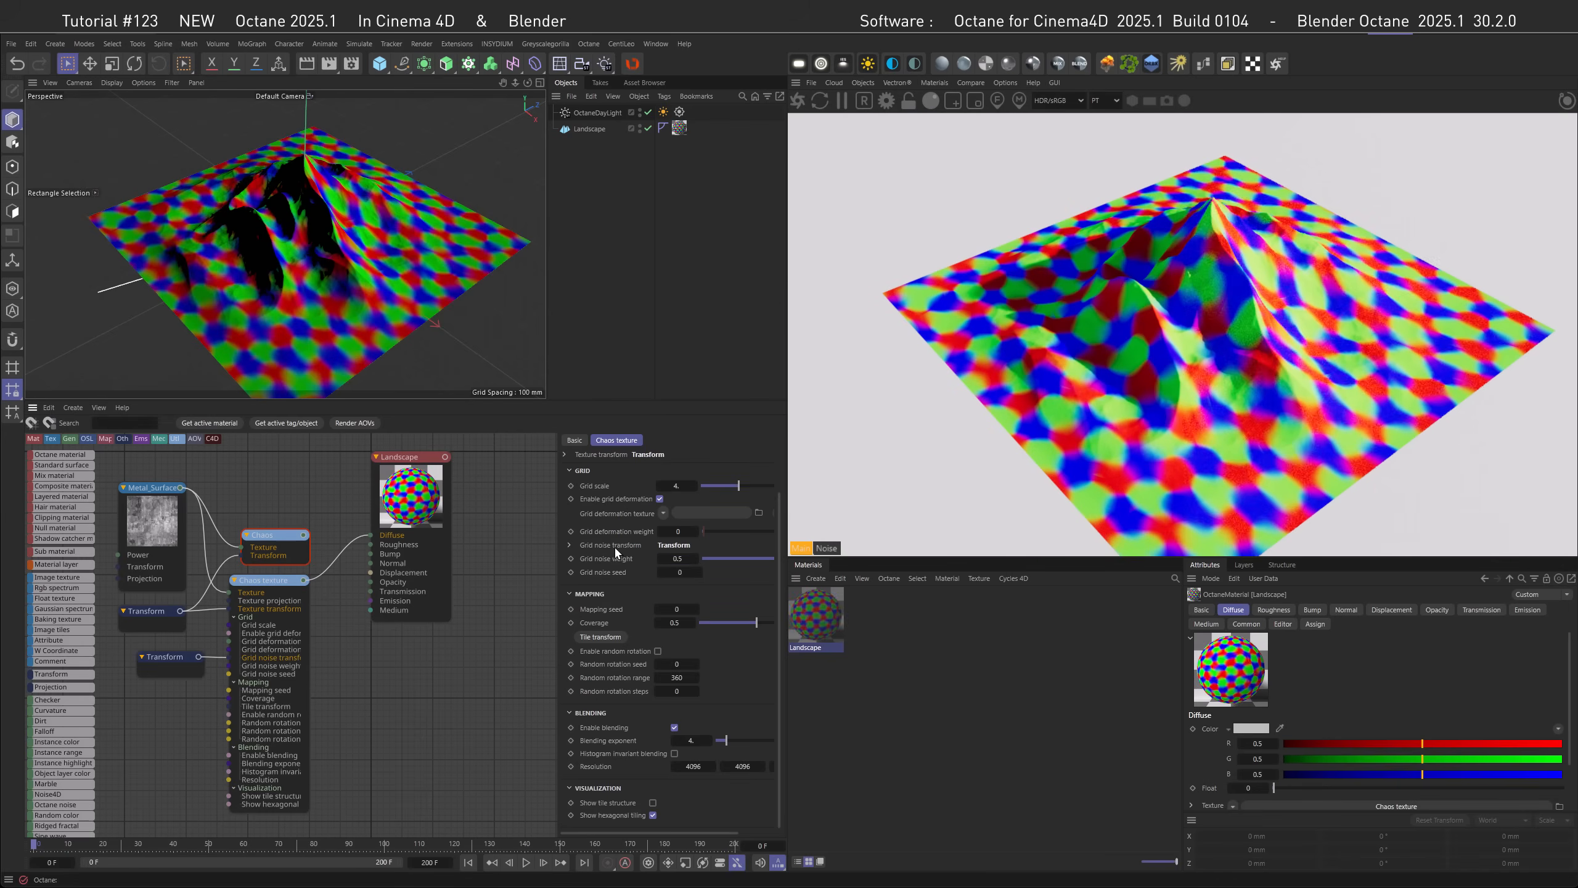
click(160, 666)
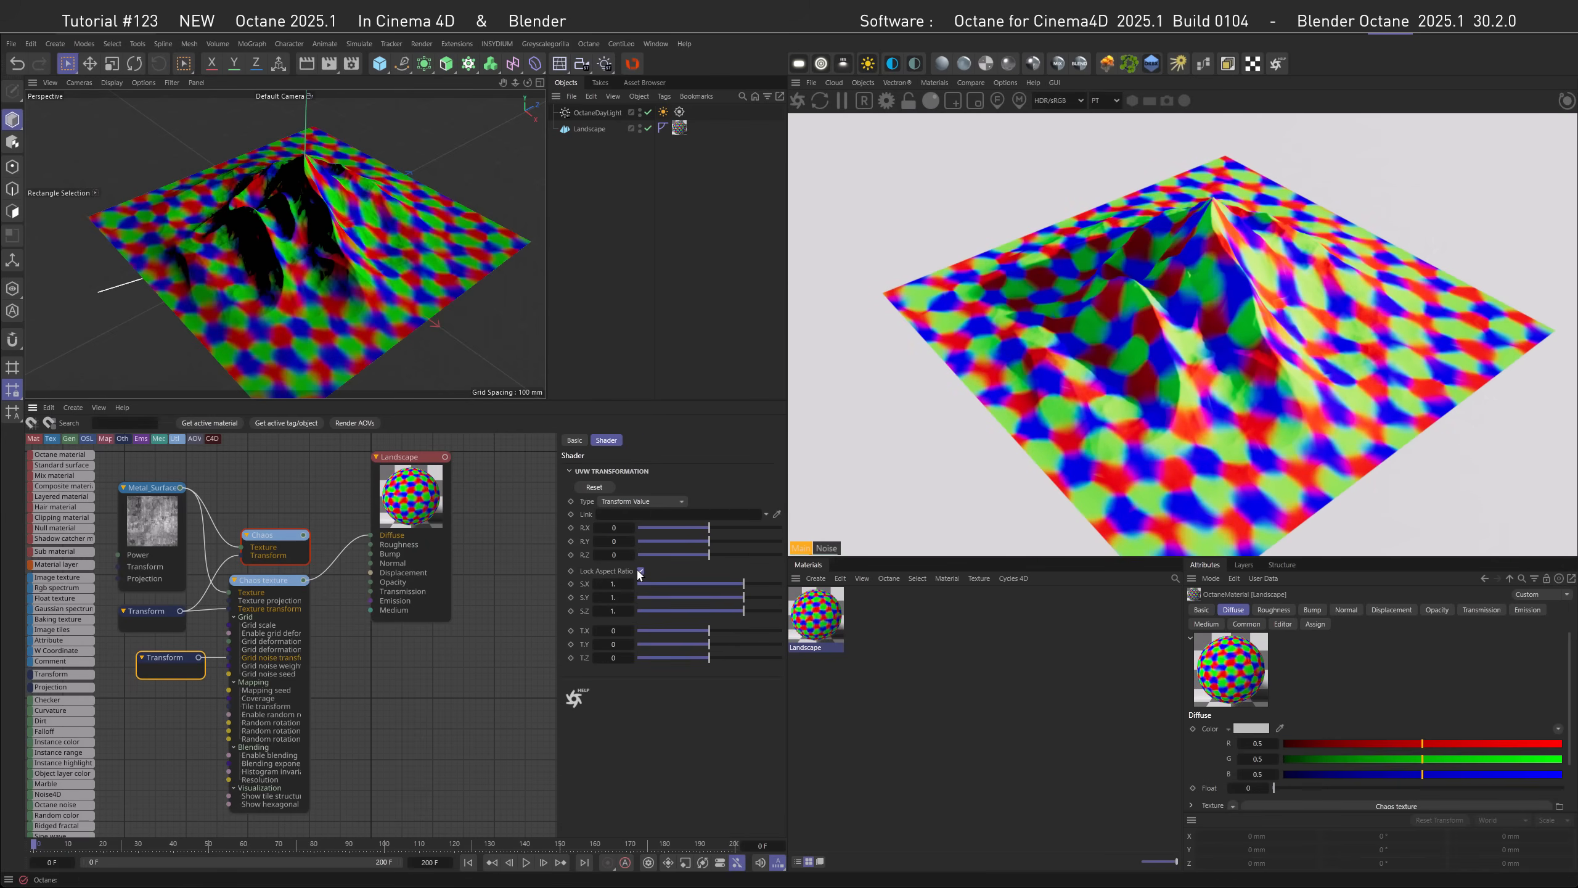
click(610, 587)
text(0.2)
key(Return)
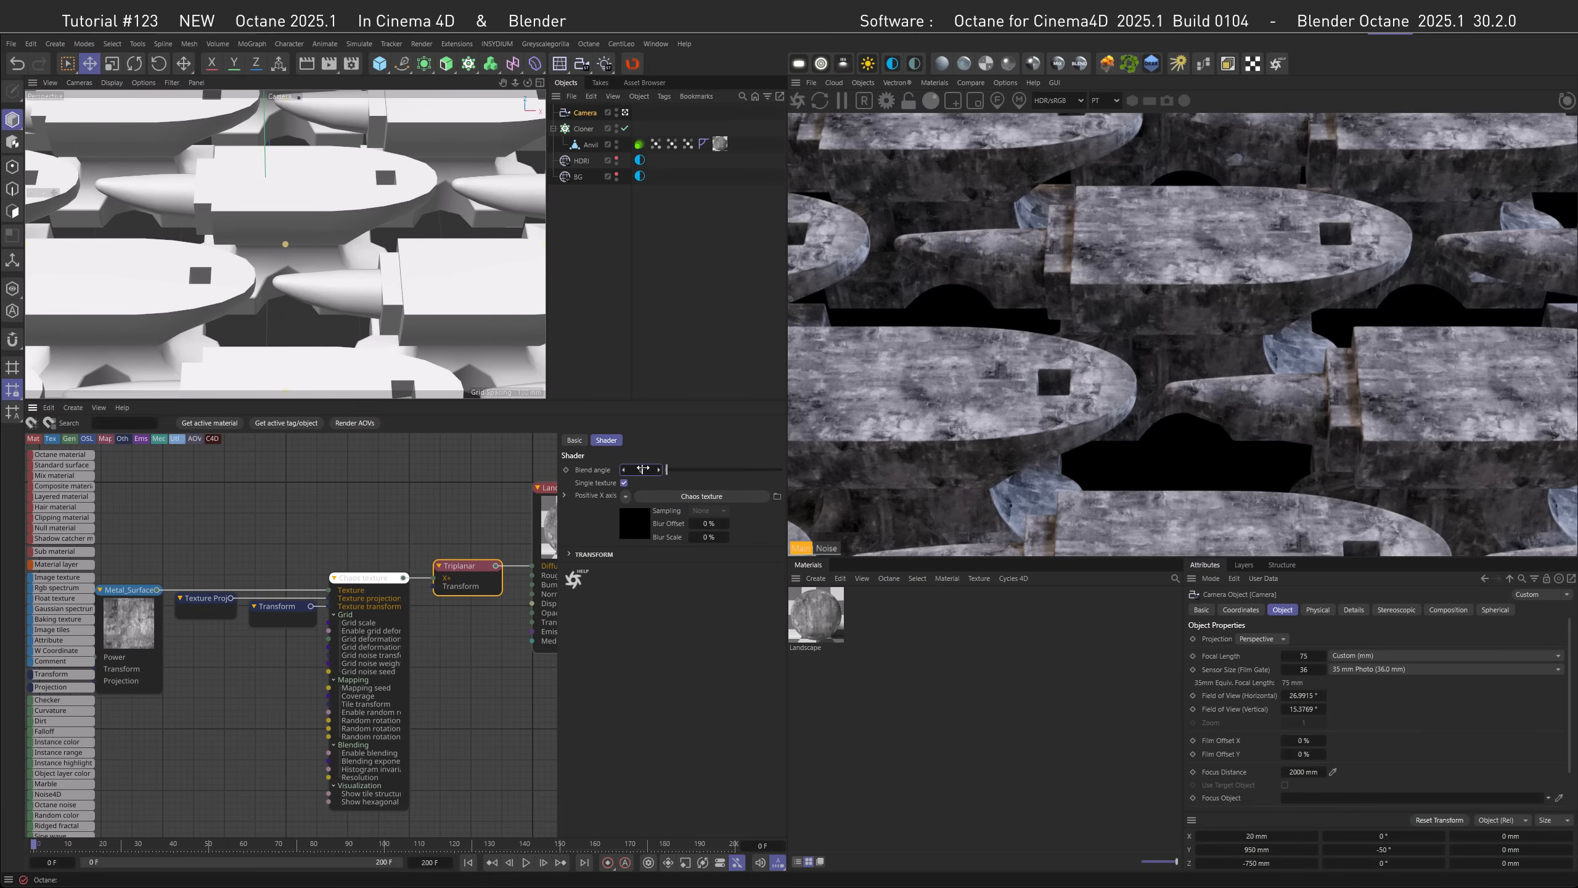
- Set the Triplanar node's blend angle to 40 and review the Texture projection and Chaos texture nodes feeding it
drag(643, 468, 696, 469)
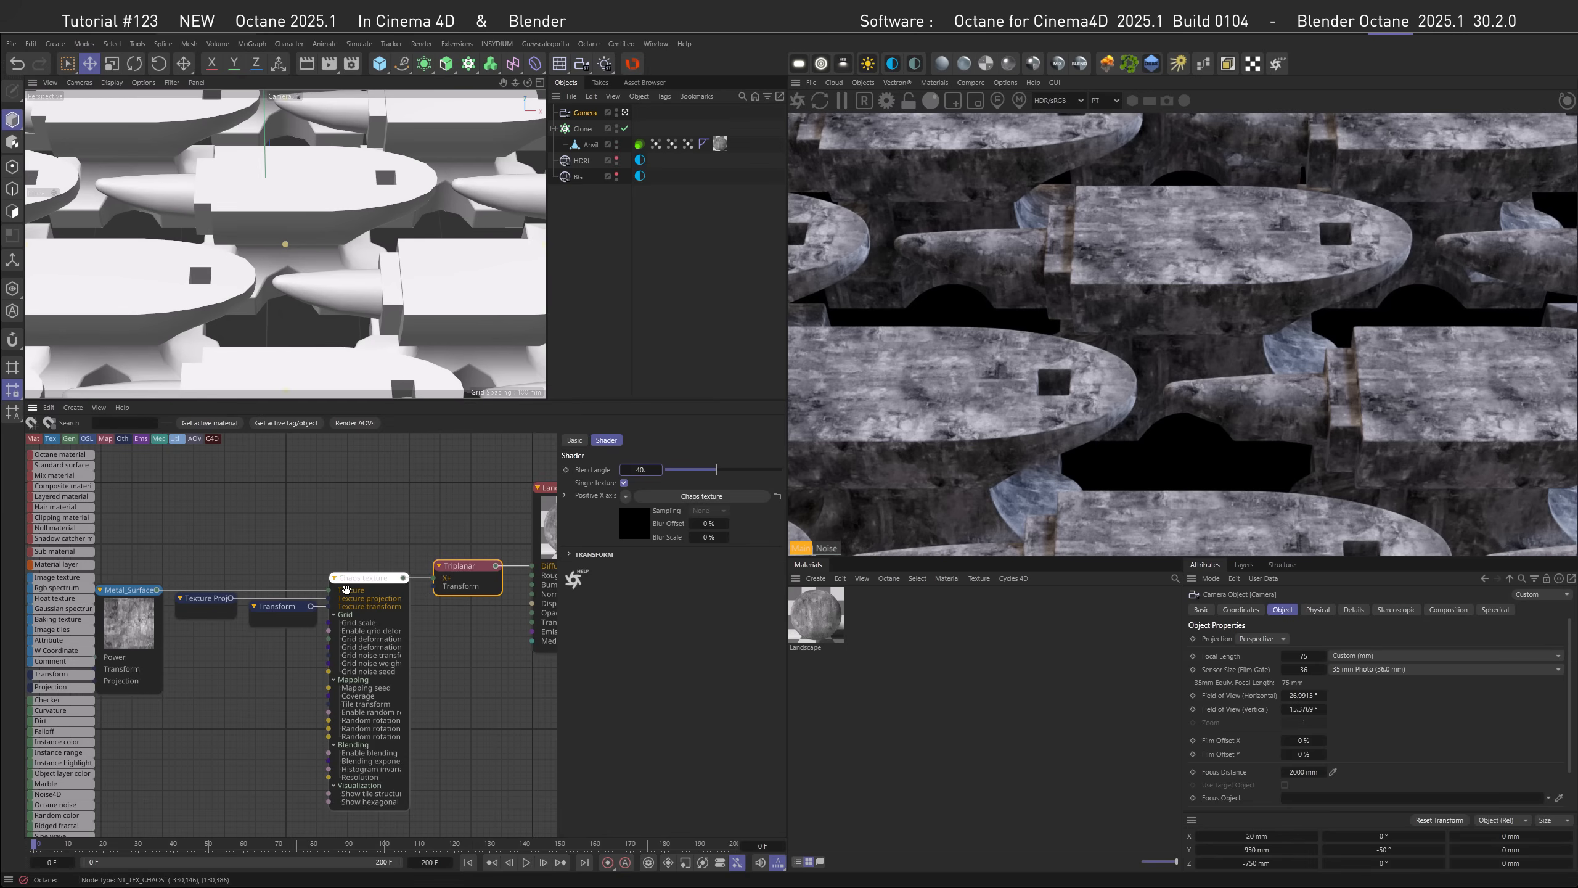
click(373, 598)
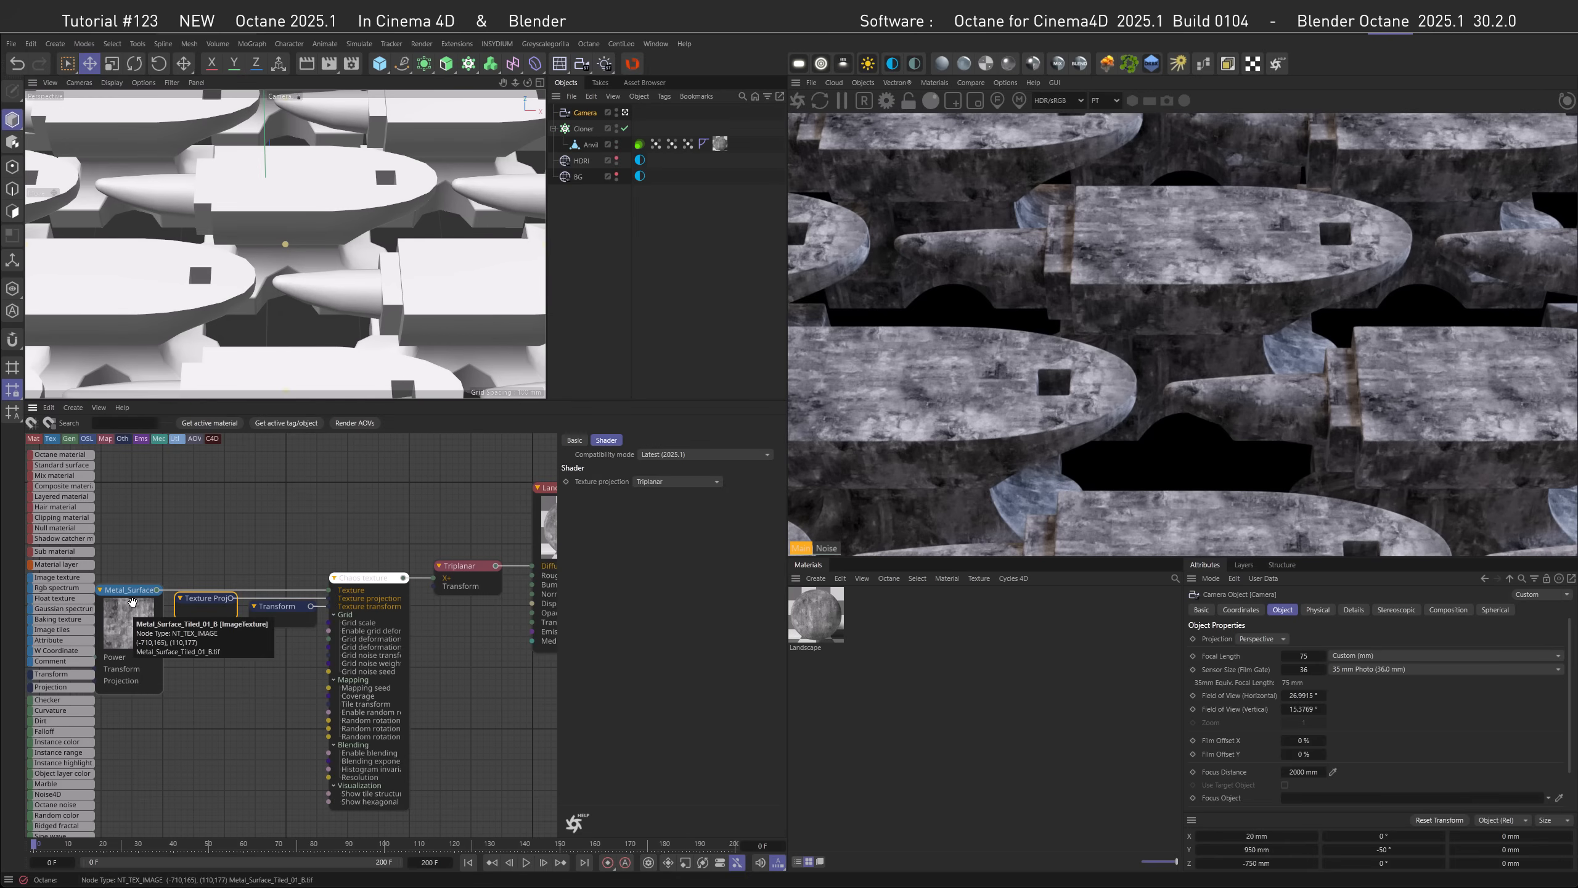
click(367, 578)
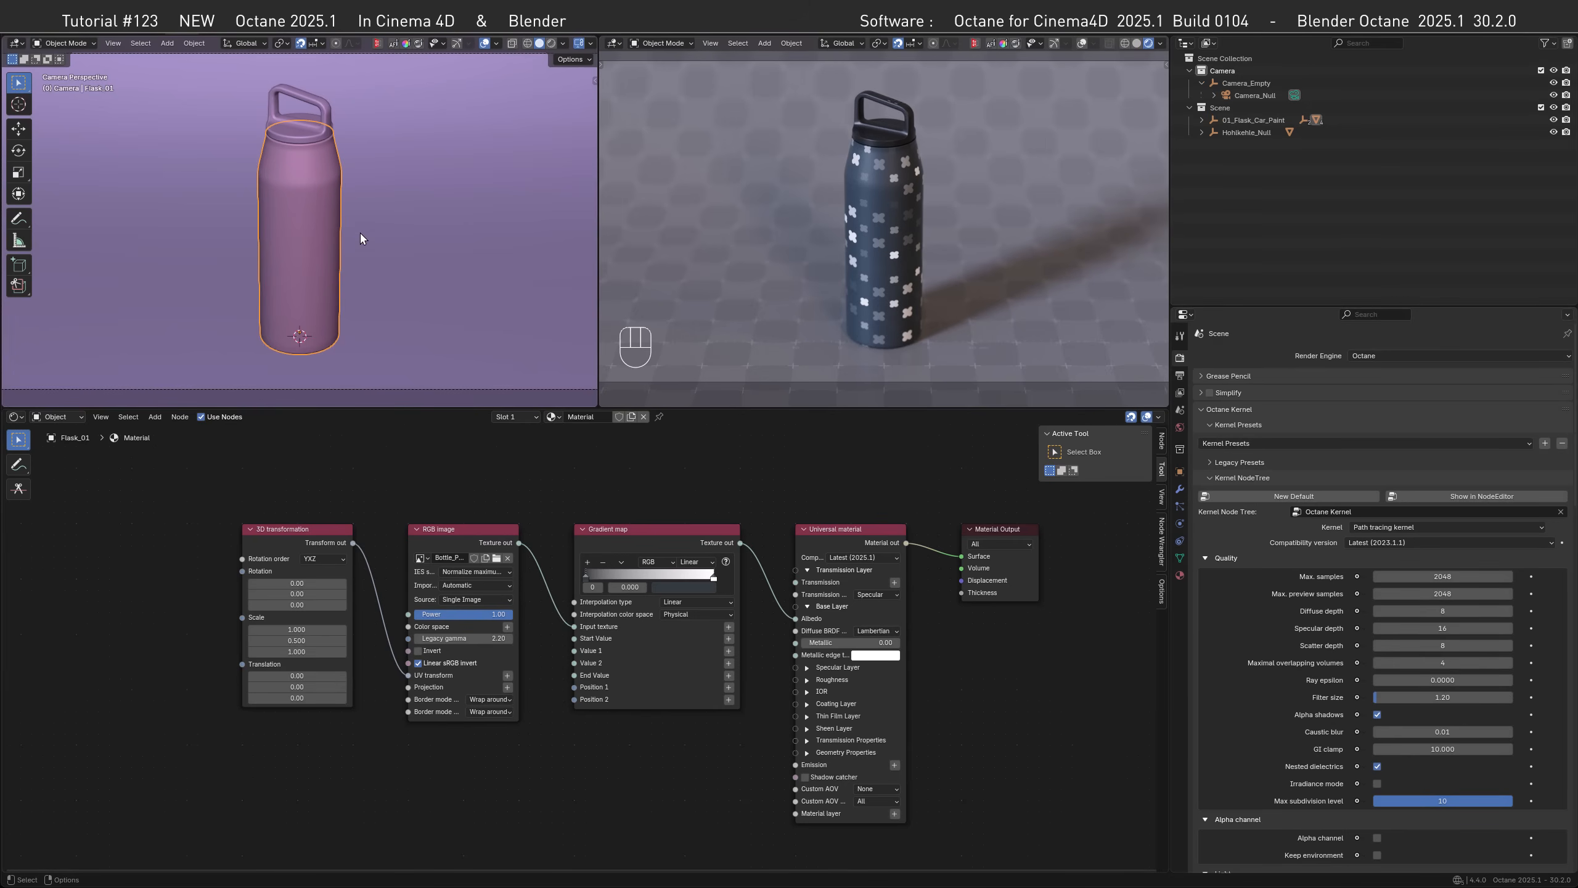
- Switch to Blender, add a 20 mm cube mesh at the flask's base and display its Octane Mesh Properties
key(shift+a)
mouse_move(328, 239)
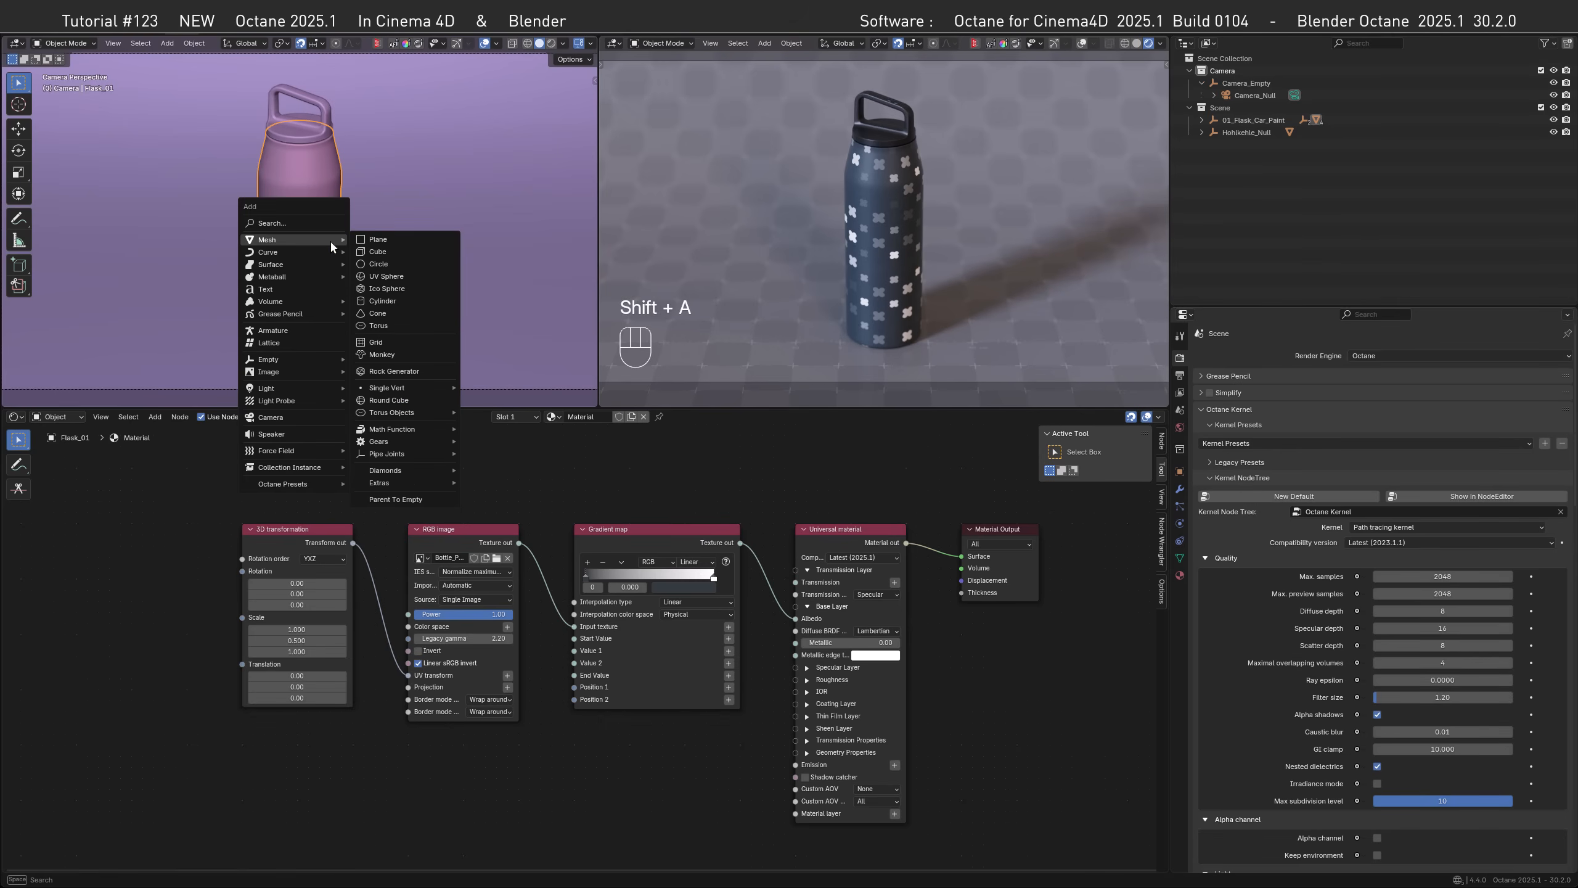
click(376, 251)
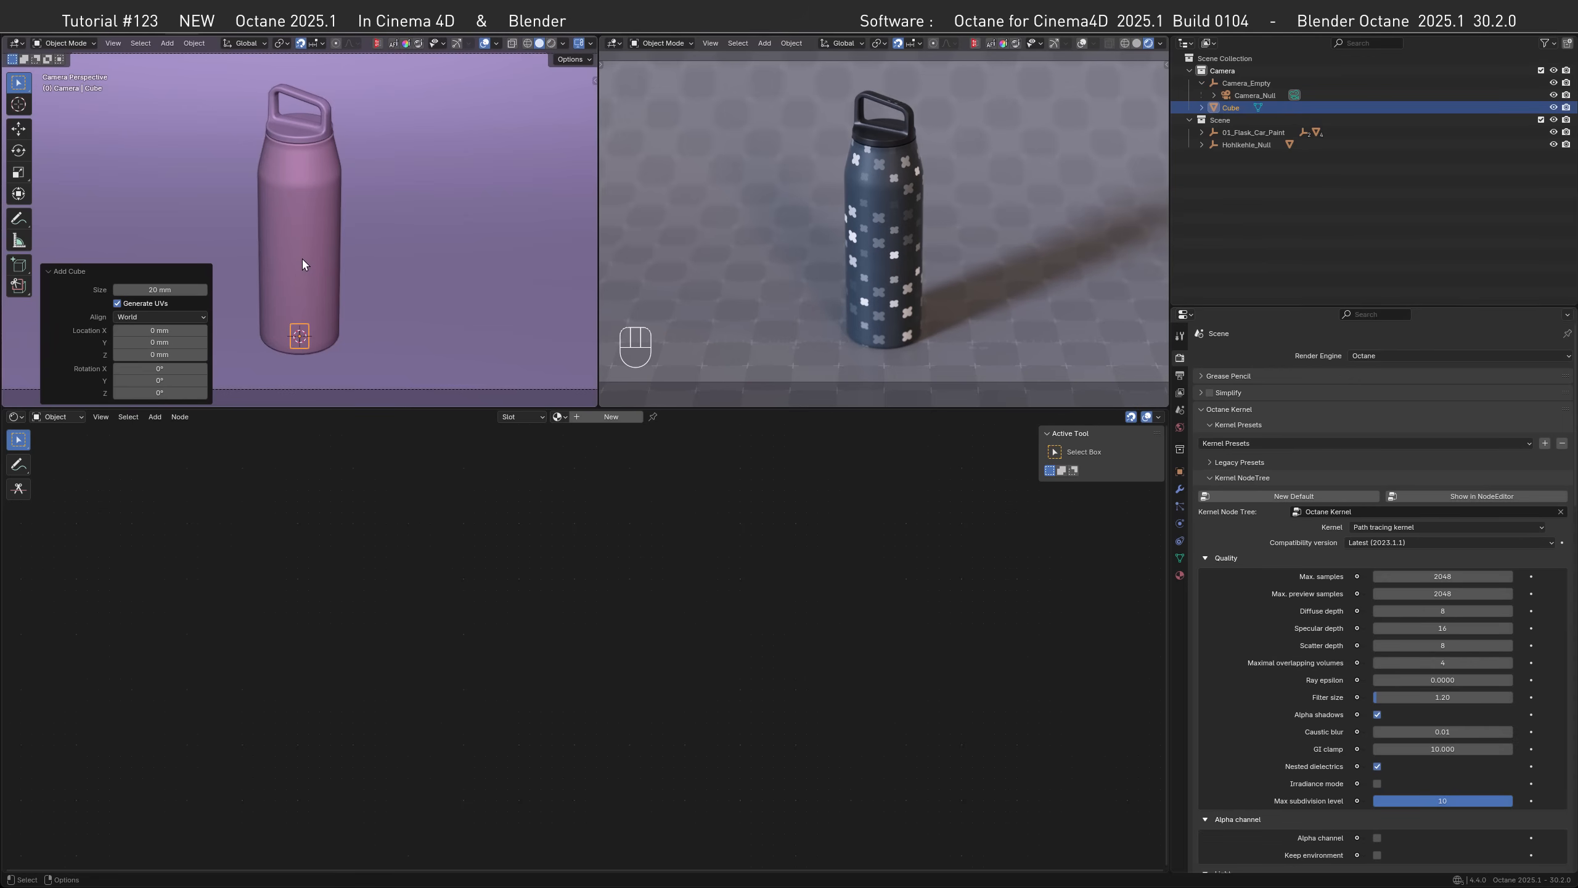
key(s)
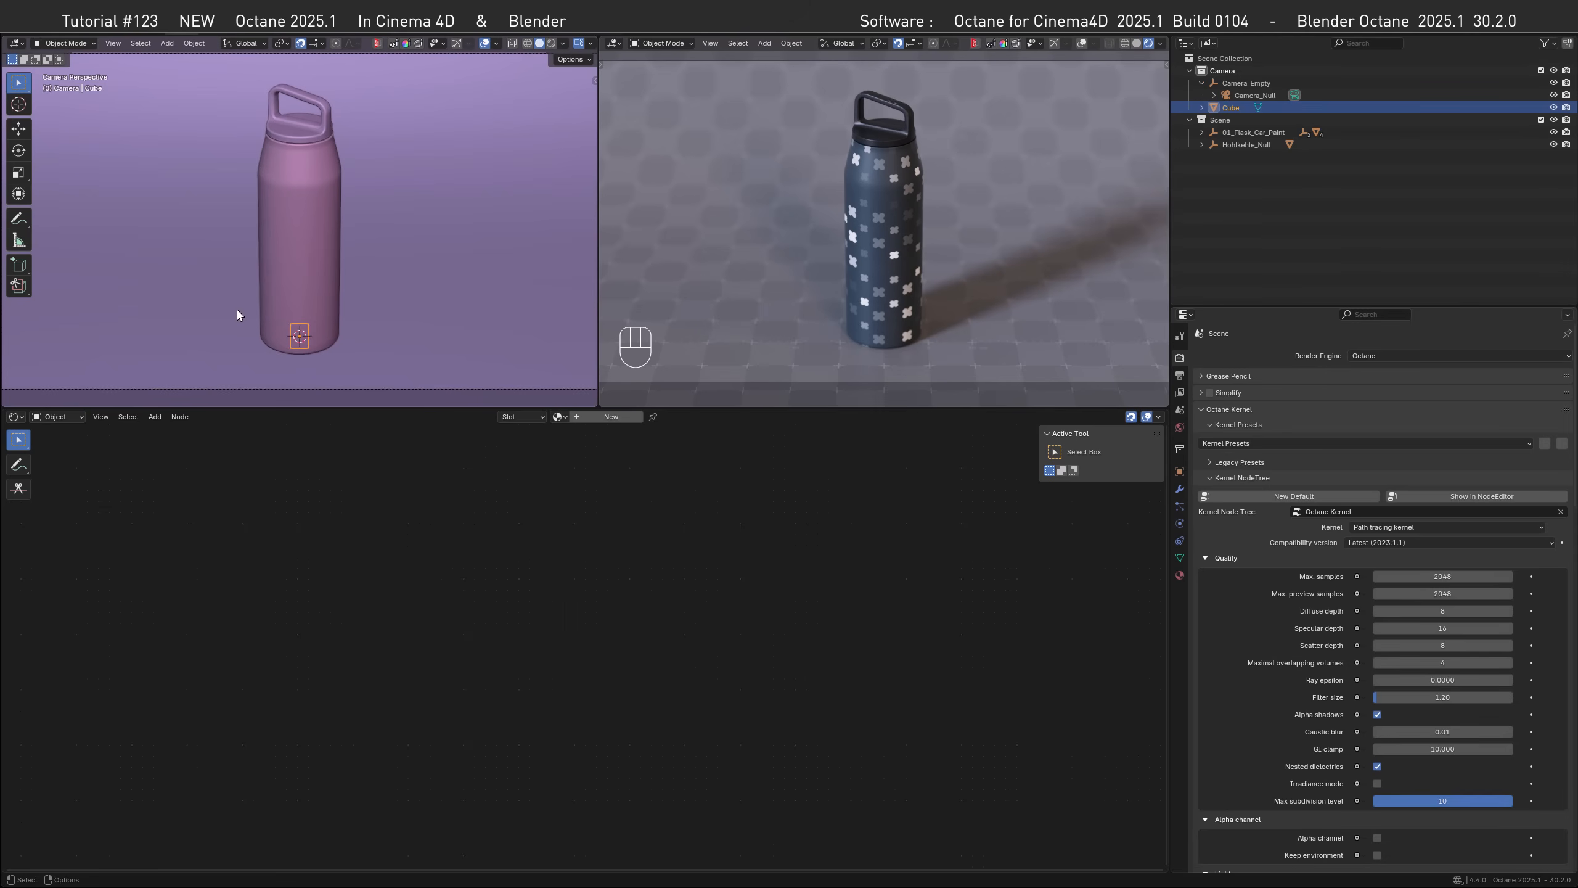
click(1180, 558)
scroll(1545, 543, down, 8)
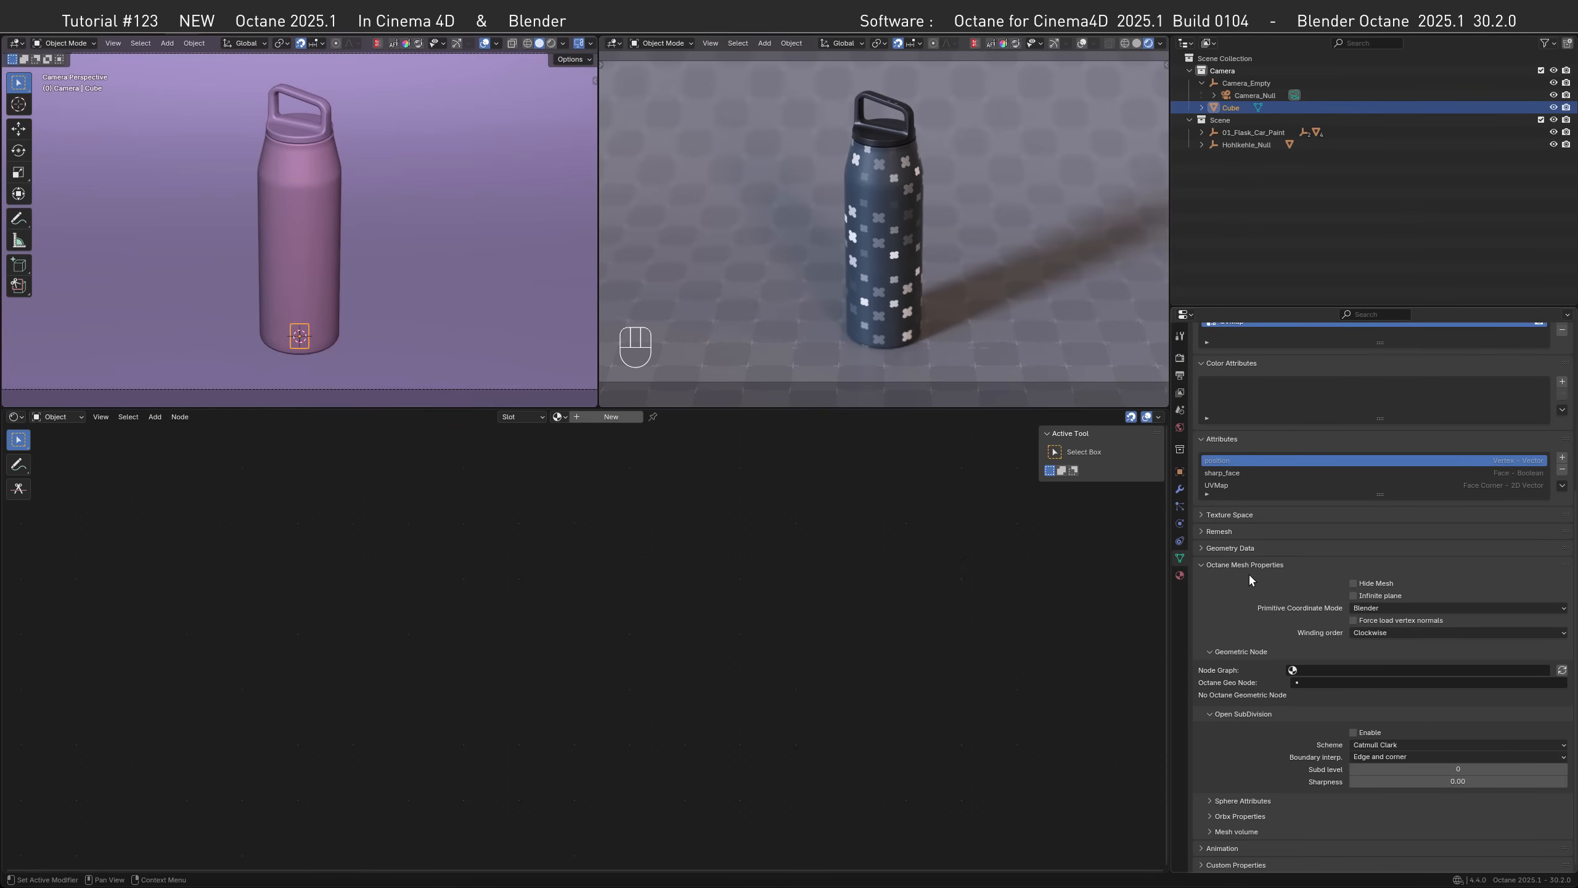
- Create a new material for the cube and name it Decal_01
click(1180, 575)
click(1277, 397)
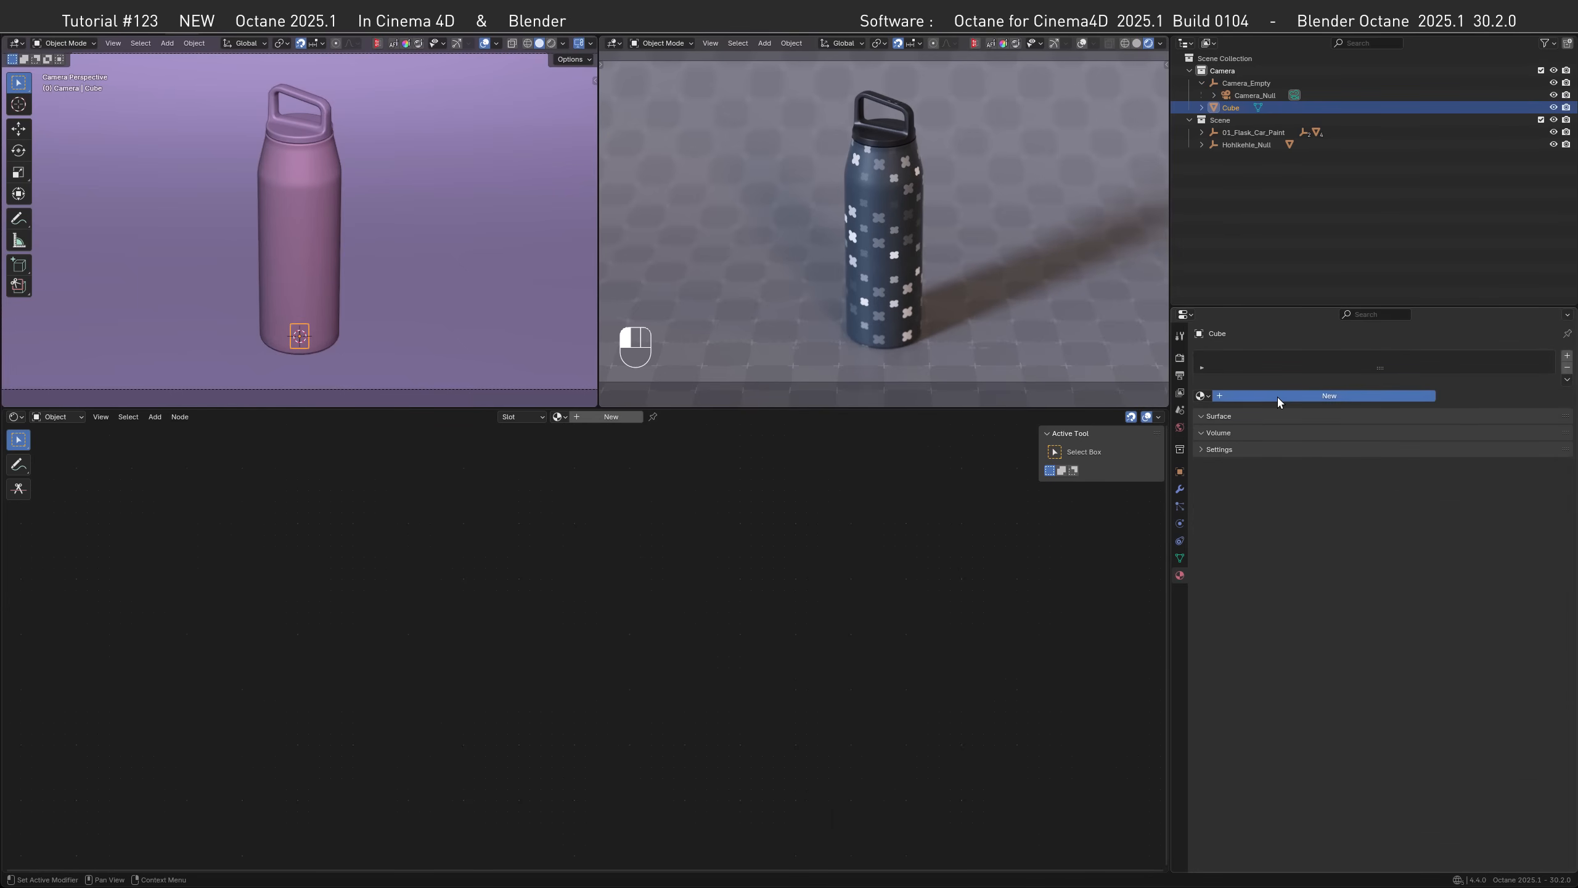
click(1277, 394)
text(Decal_01)
click(1002, 476)
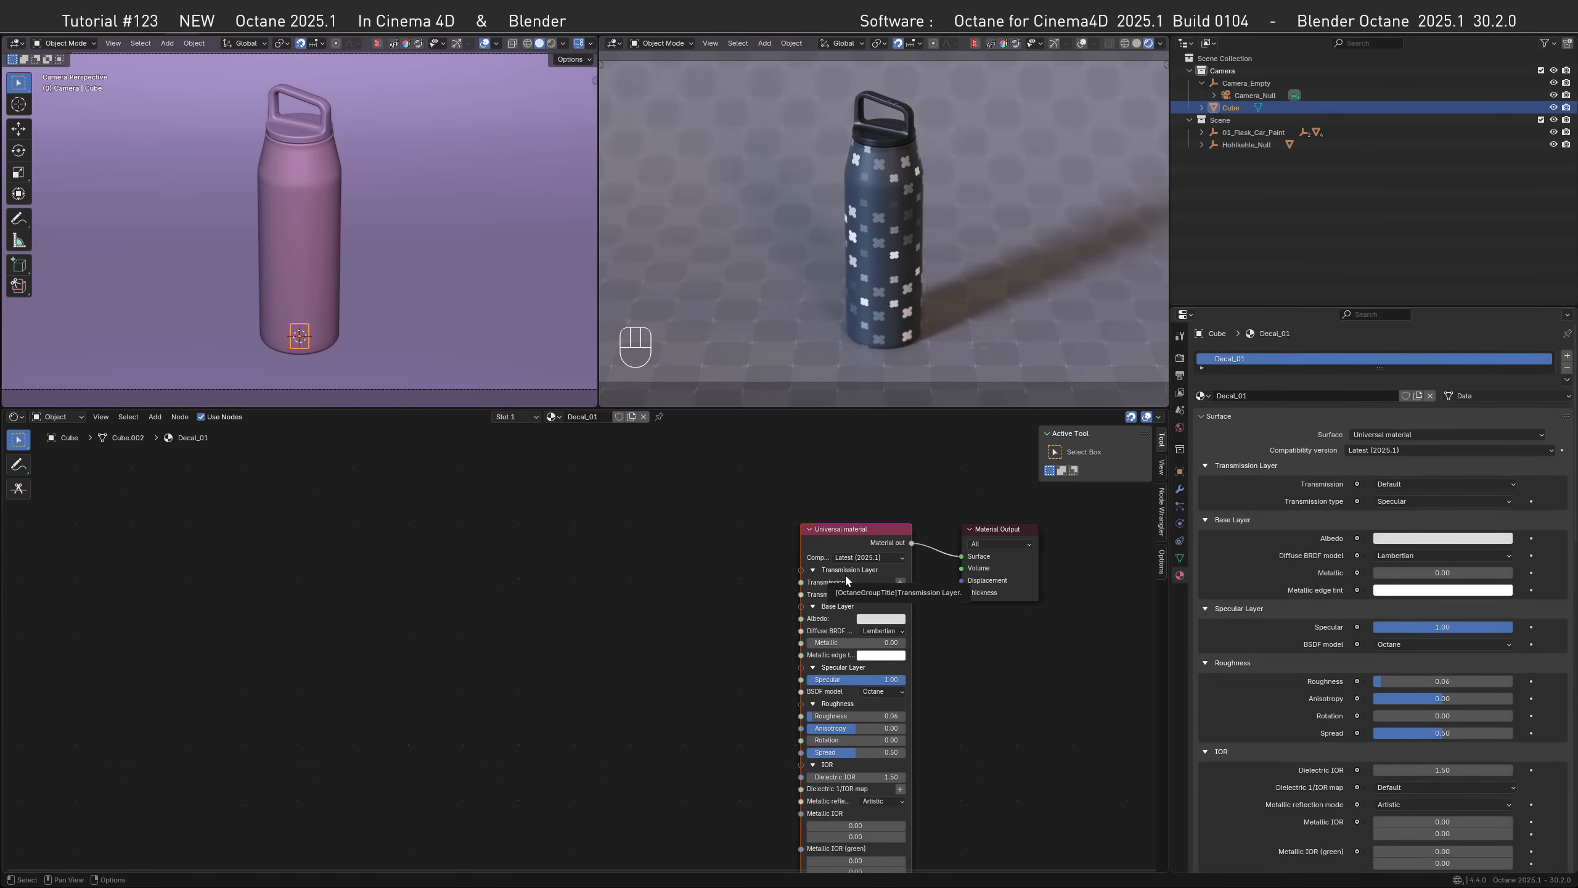
- Replace the default Universal material node with an Octane Geometry Decal node connected to the Material Output's Surface input
key(Delete)
key(shift+a)
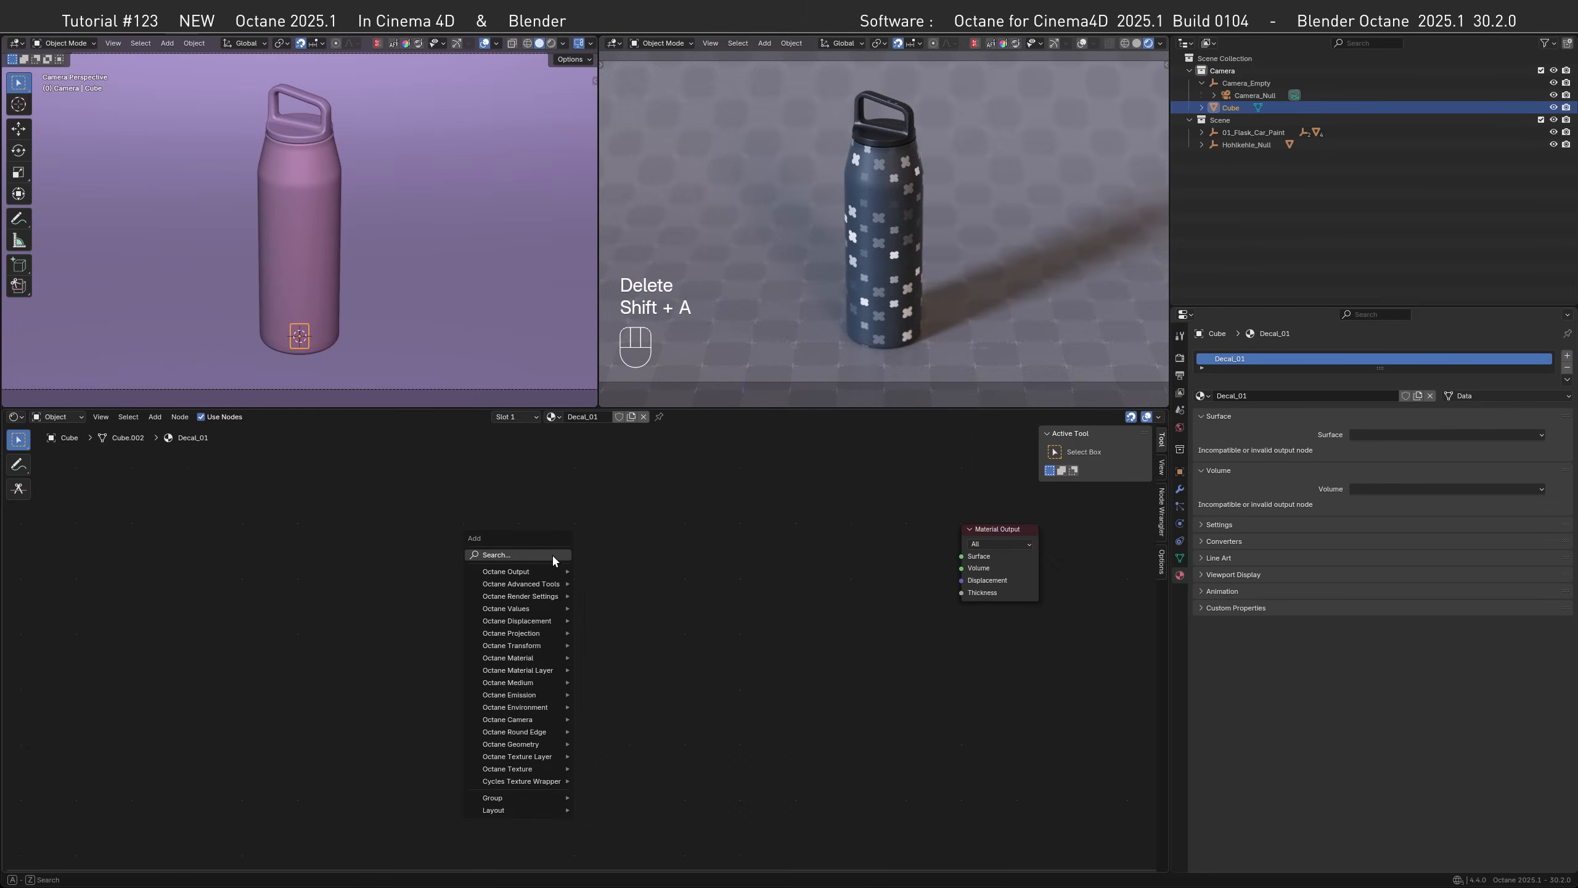
click(552, 552)
text(decl)
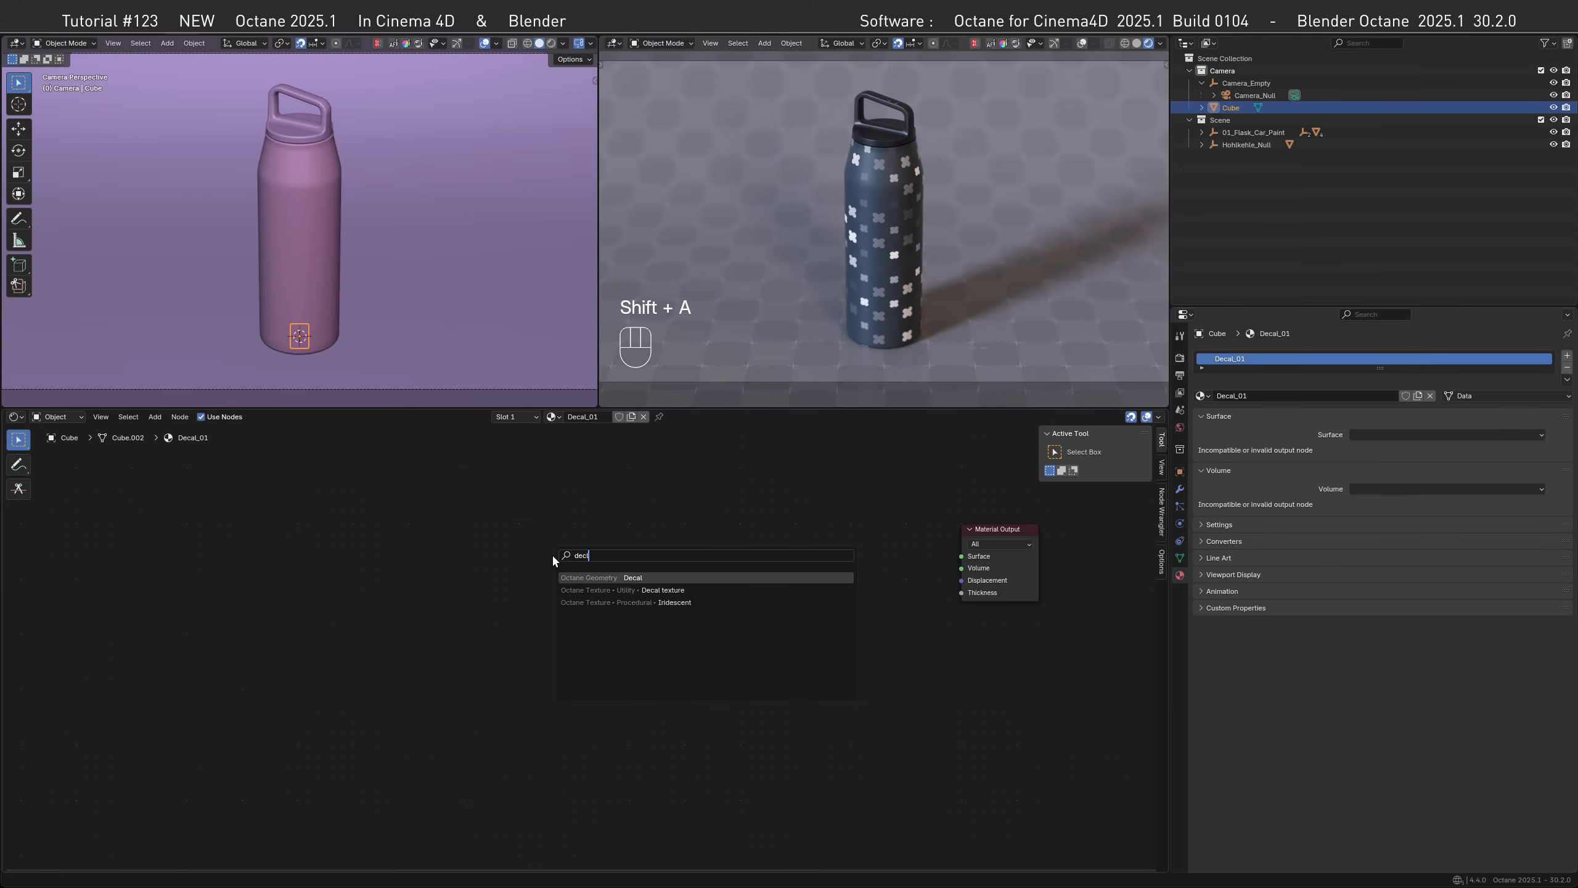
click(643, 579)
click(670, 582)
drag(714, 583, 913, 525)
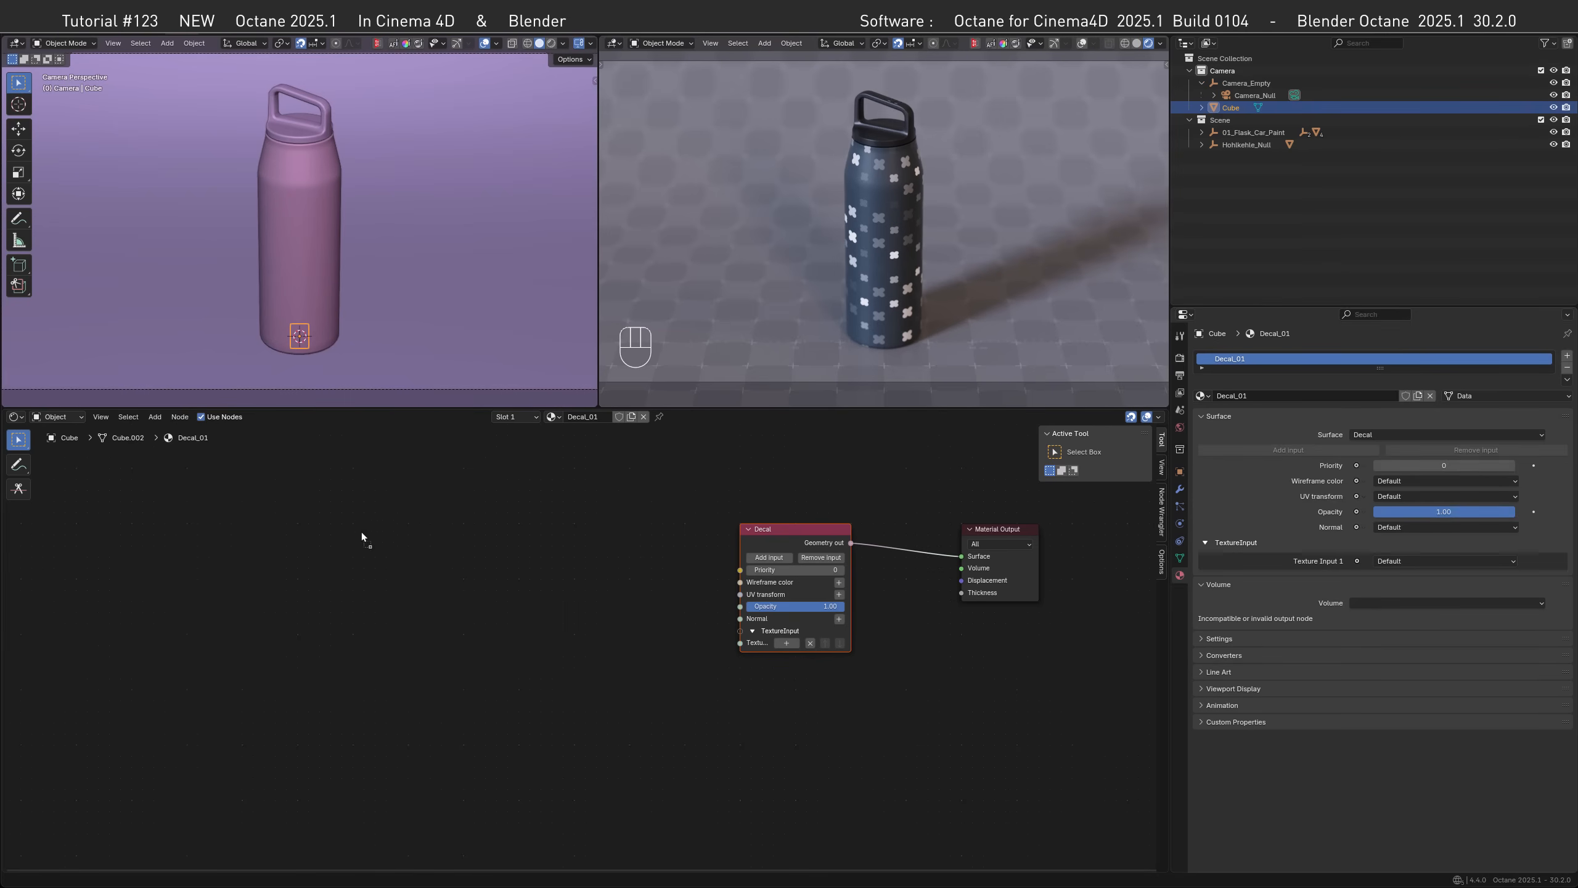
- Connect an RGB image node with the Octane logo image to the Decal node's texture input and place it below the Decal node
drag(612, 565, 689, 566)
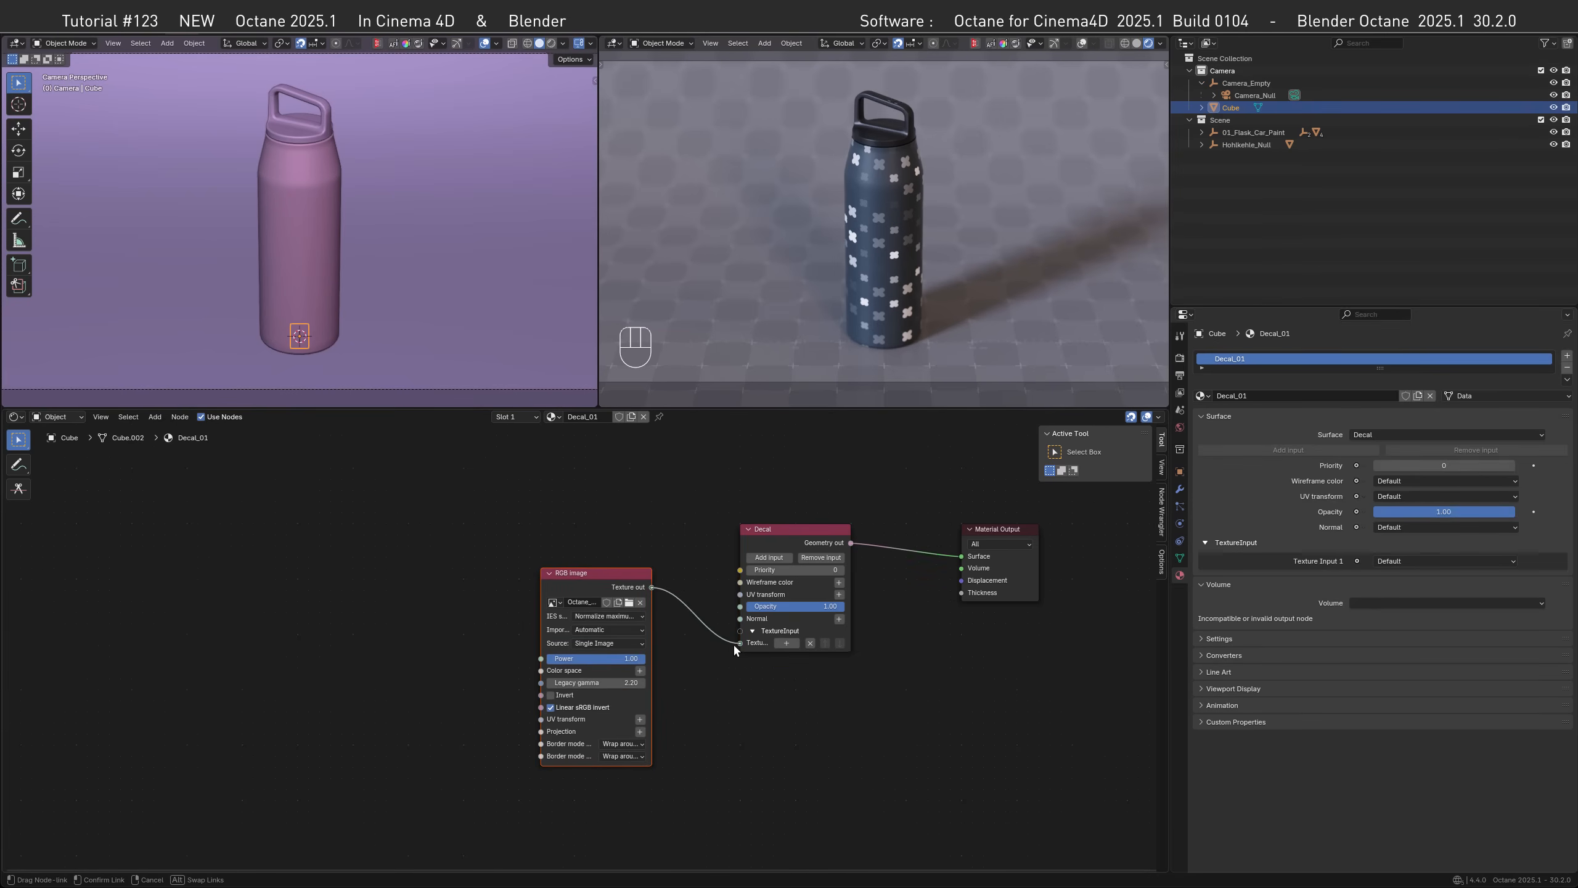
drag(677, 624, 676, 624)
drag(591, 572, 624, 628)
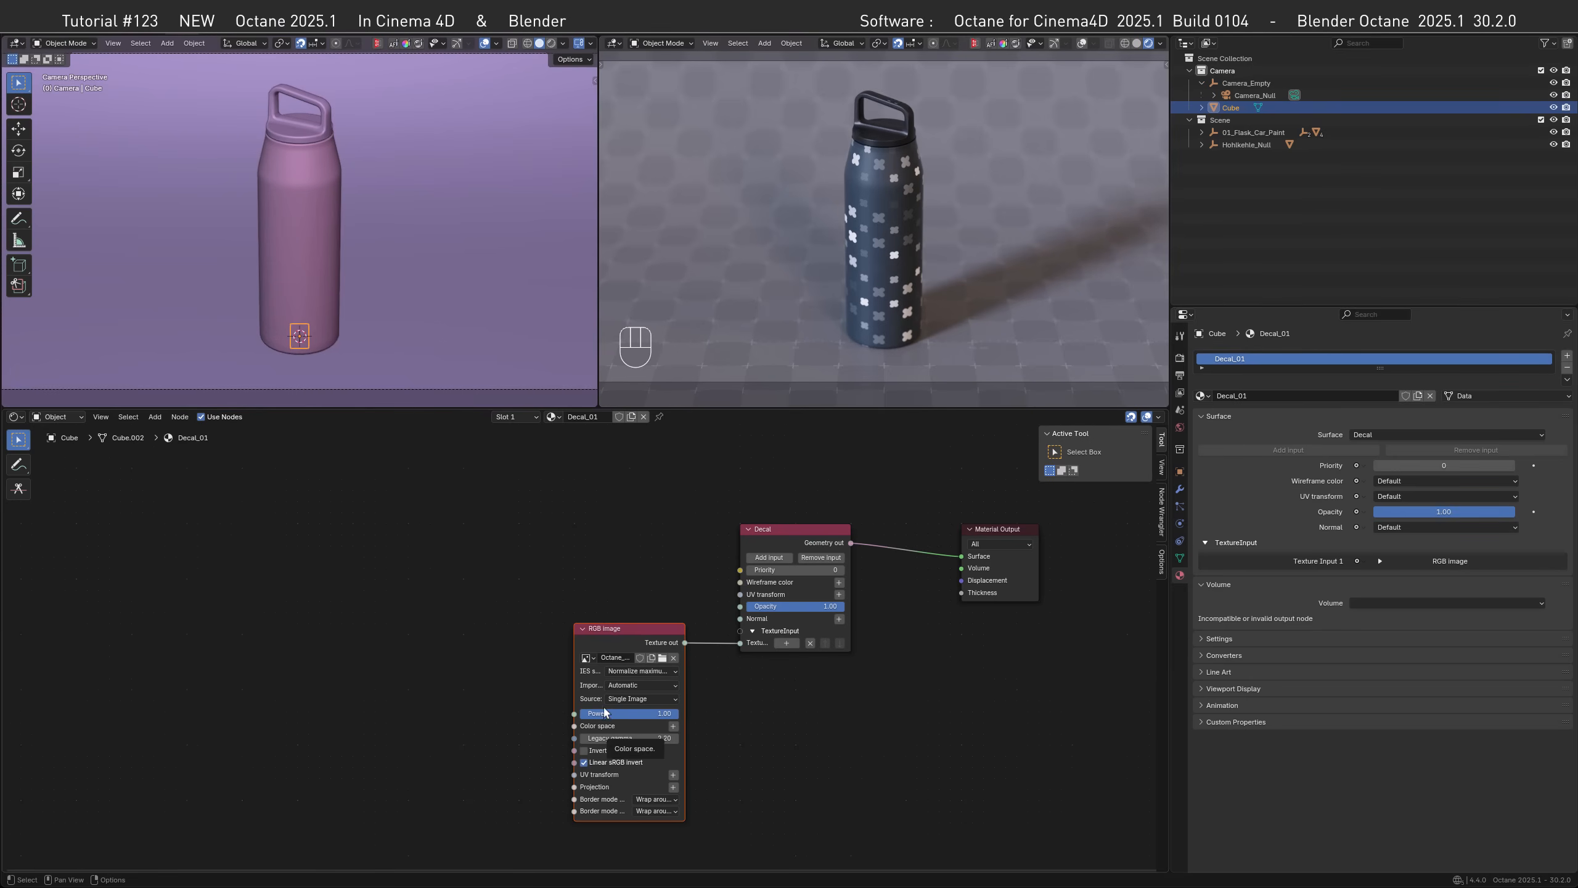
- Add an Alpha image node using Octane_Logo.png, connect it to the Decal node's Opacity input and arrange it beside the RGB image
key(shift+a)
text(alp)
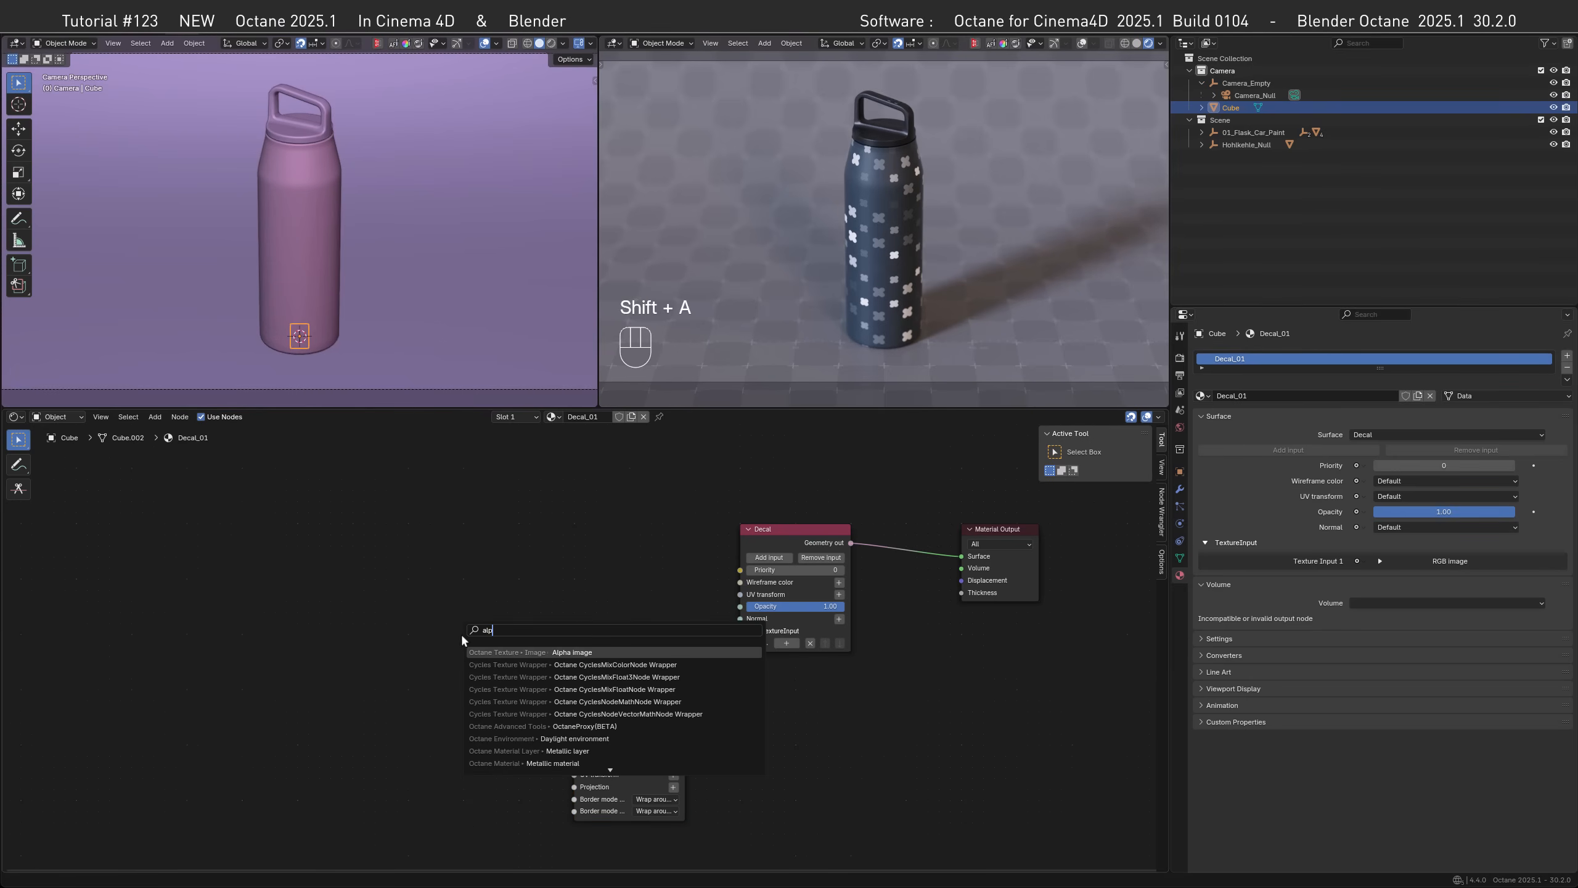
click(573, 652)
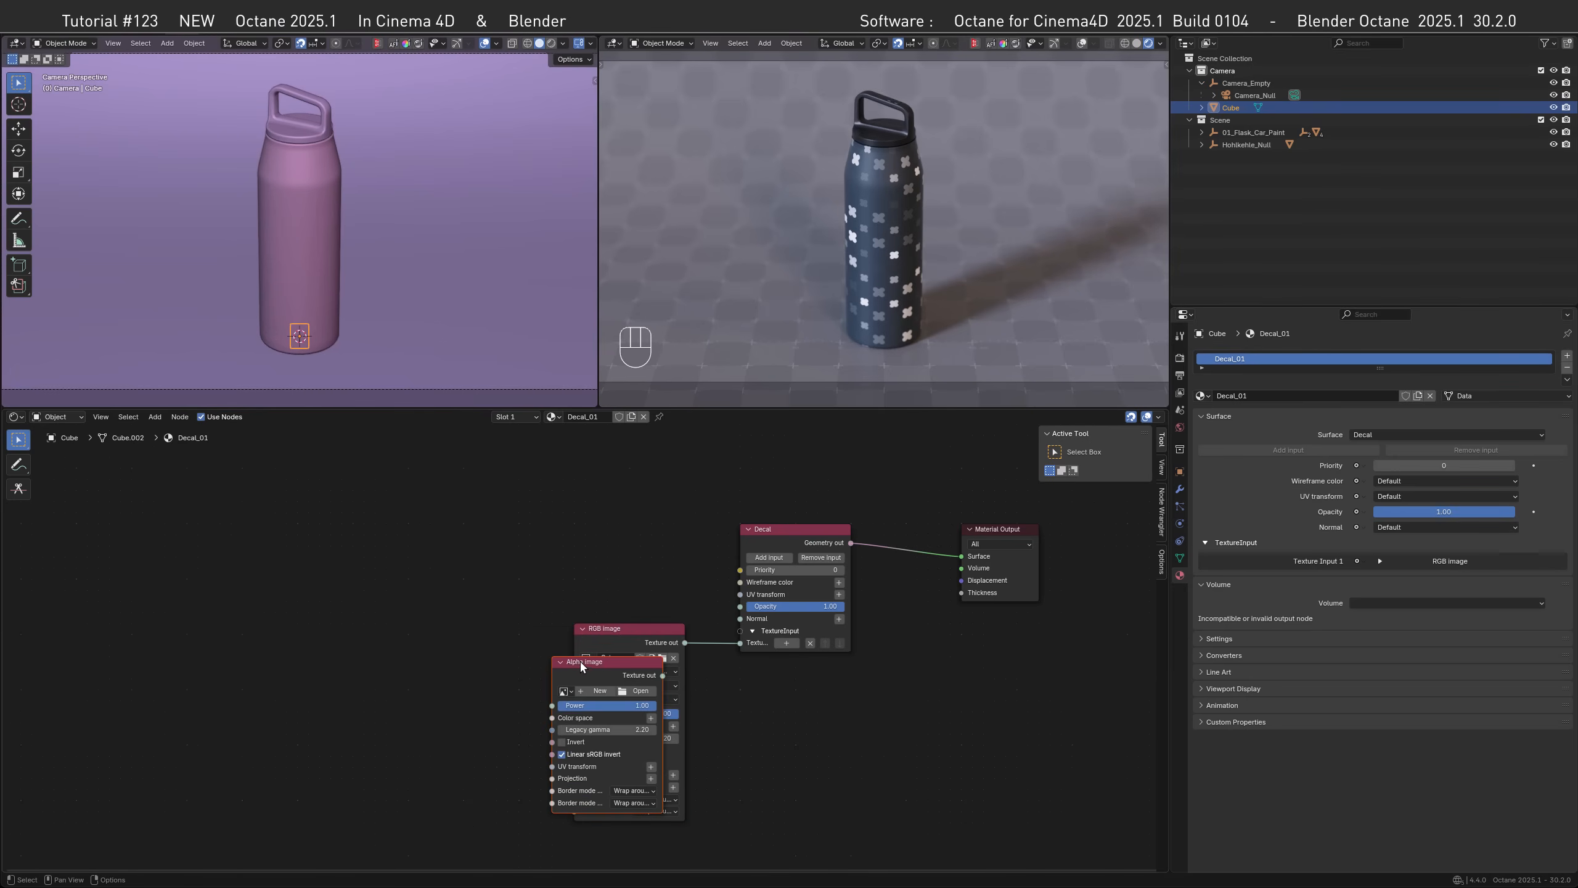
drag(578, 663, 411, 553)
click(398, 579)
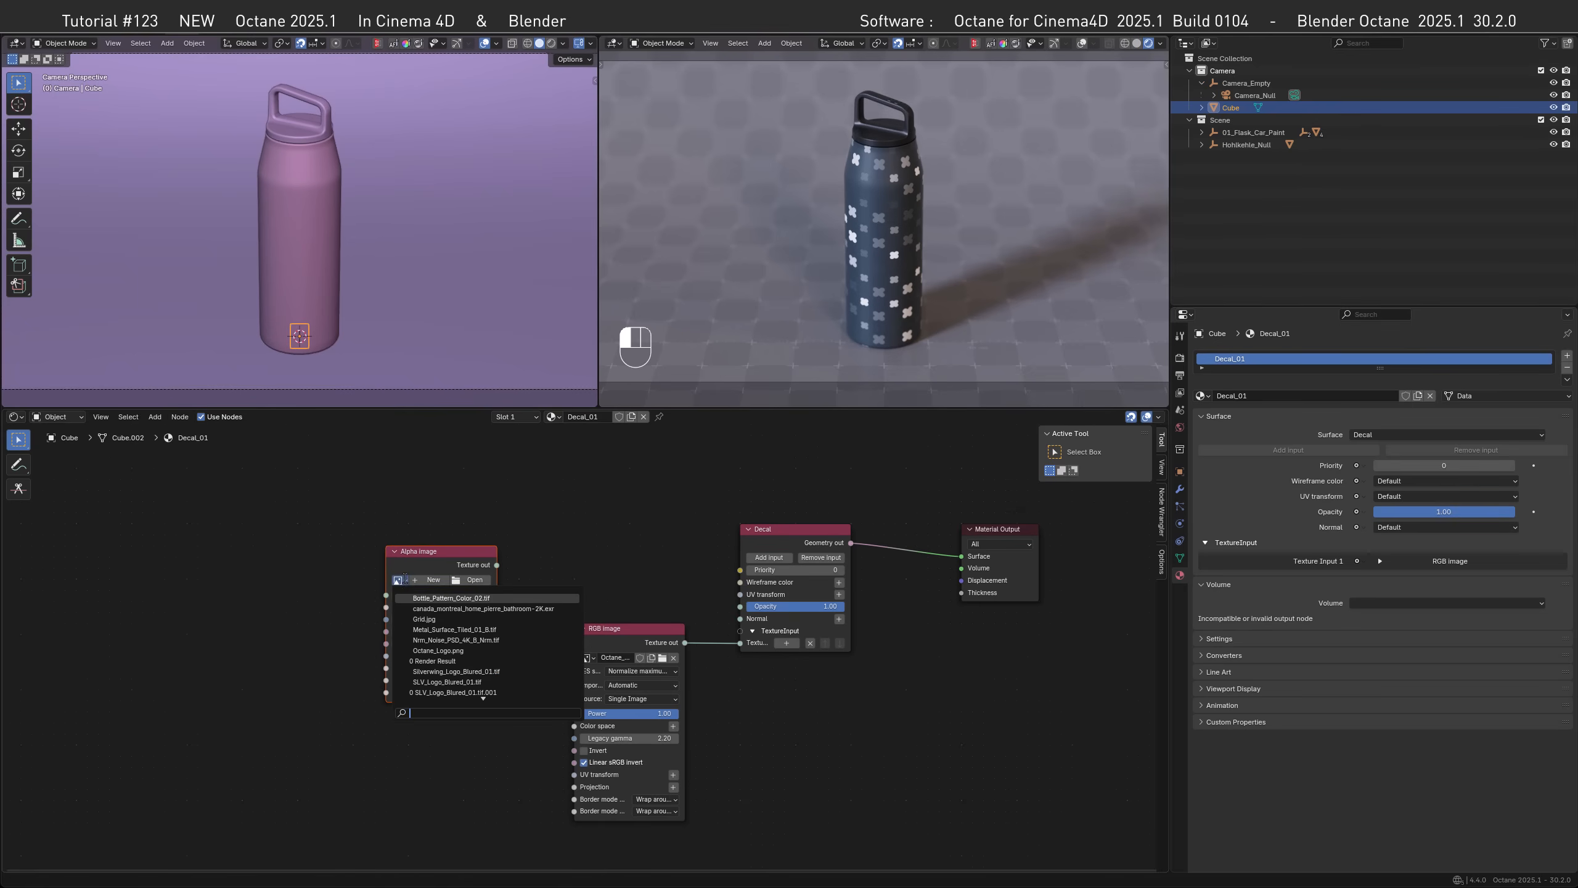
click(423, 651)
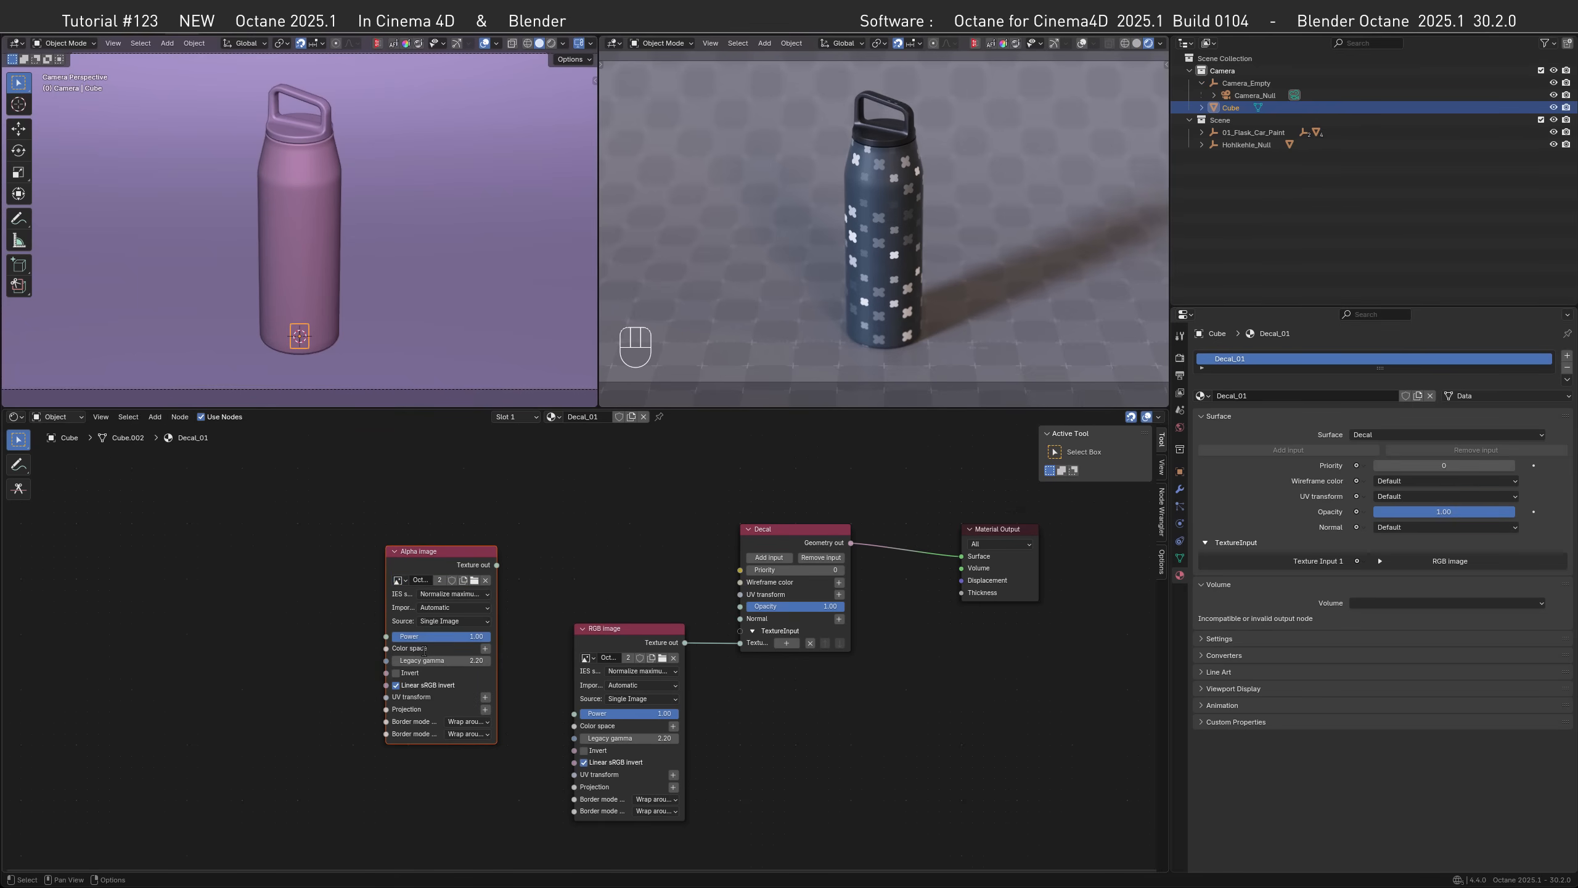
drag(496, 564, 745, 608)
drag(444, 556, 469, 597)
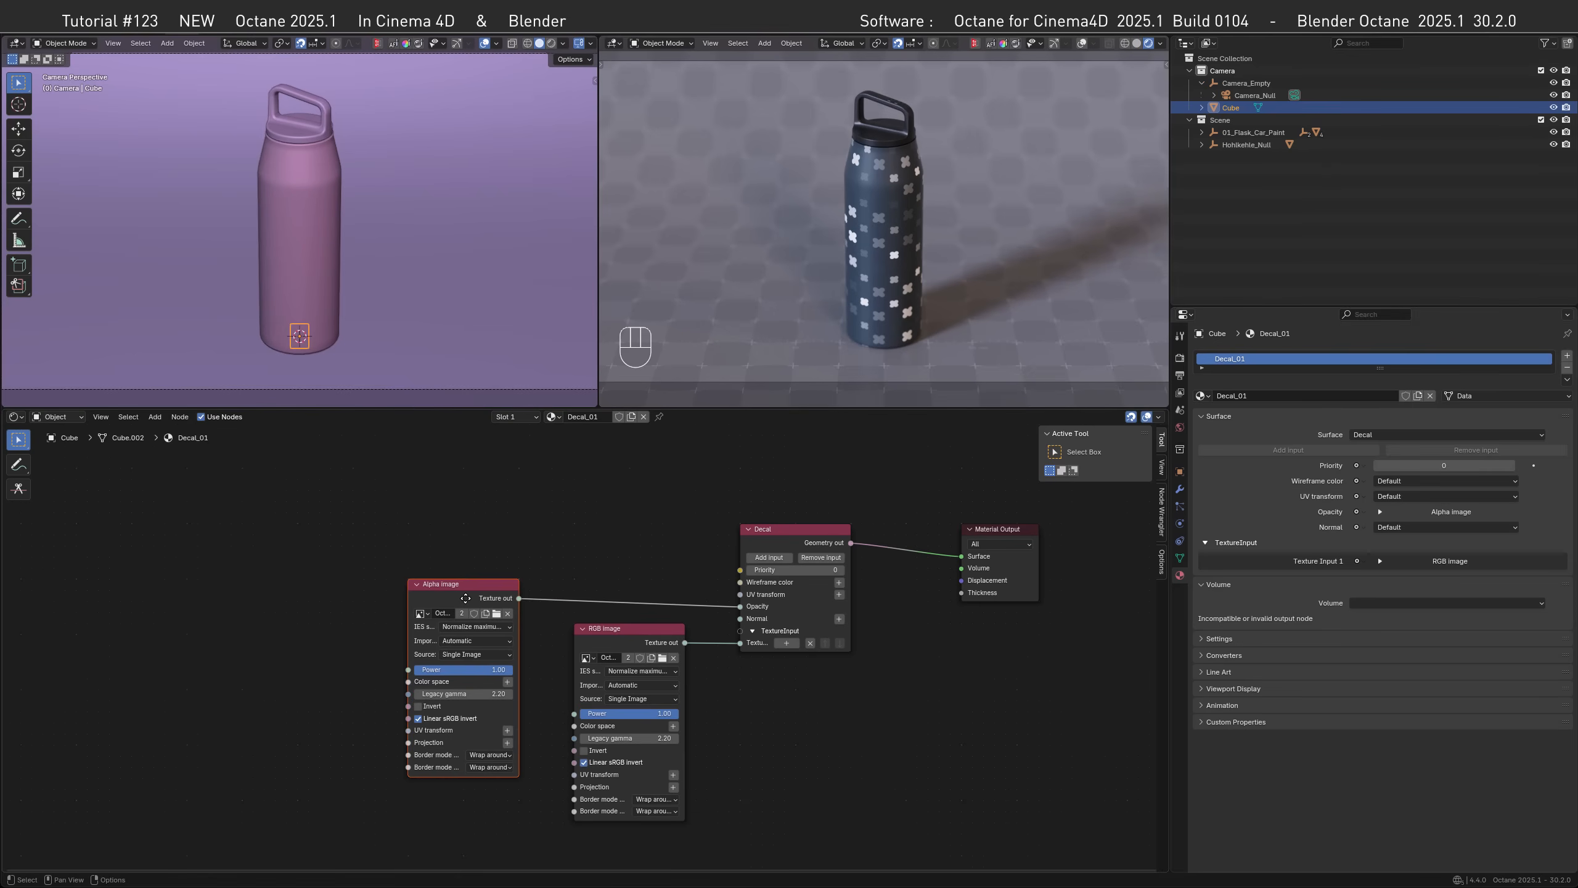
- Assign Decal_01 as the cube's geometric node graph and Decal as its Octane Geo Node
click(1179, 557)
scroll(1265, 737, down, 10)
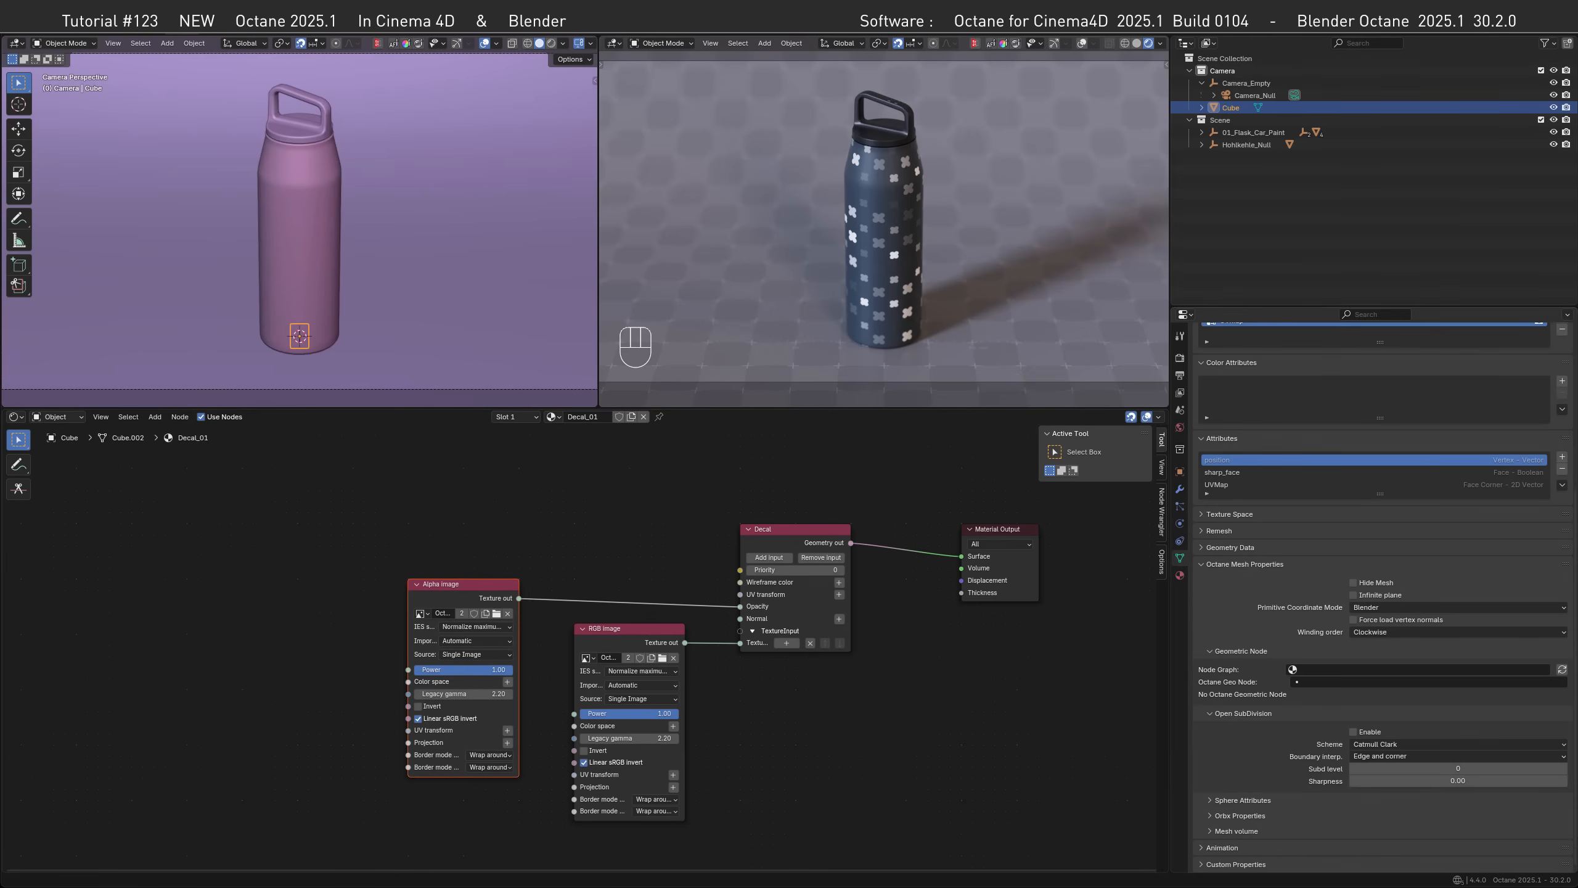
click(1329, 670)
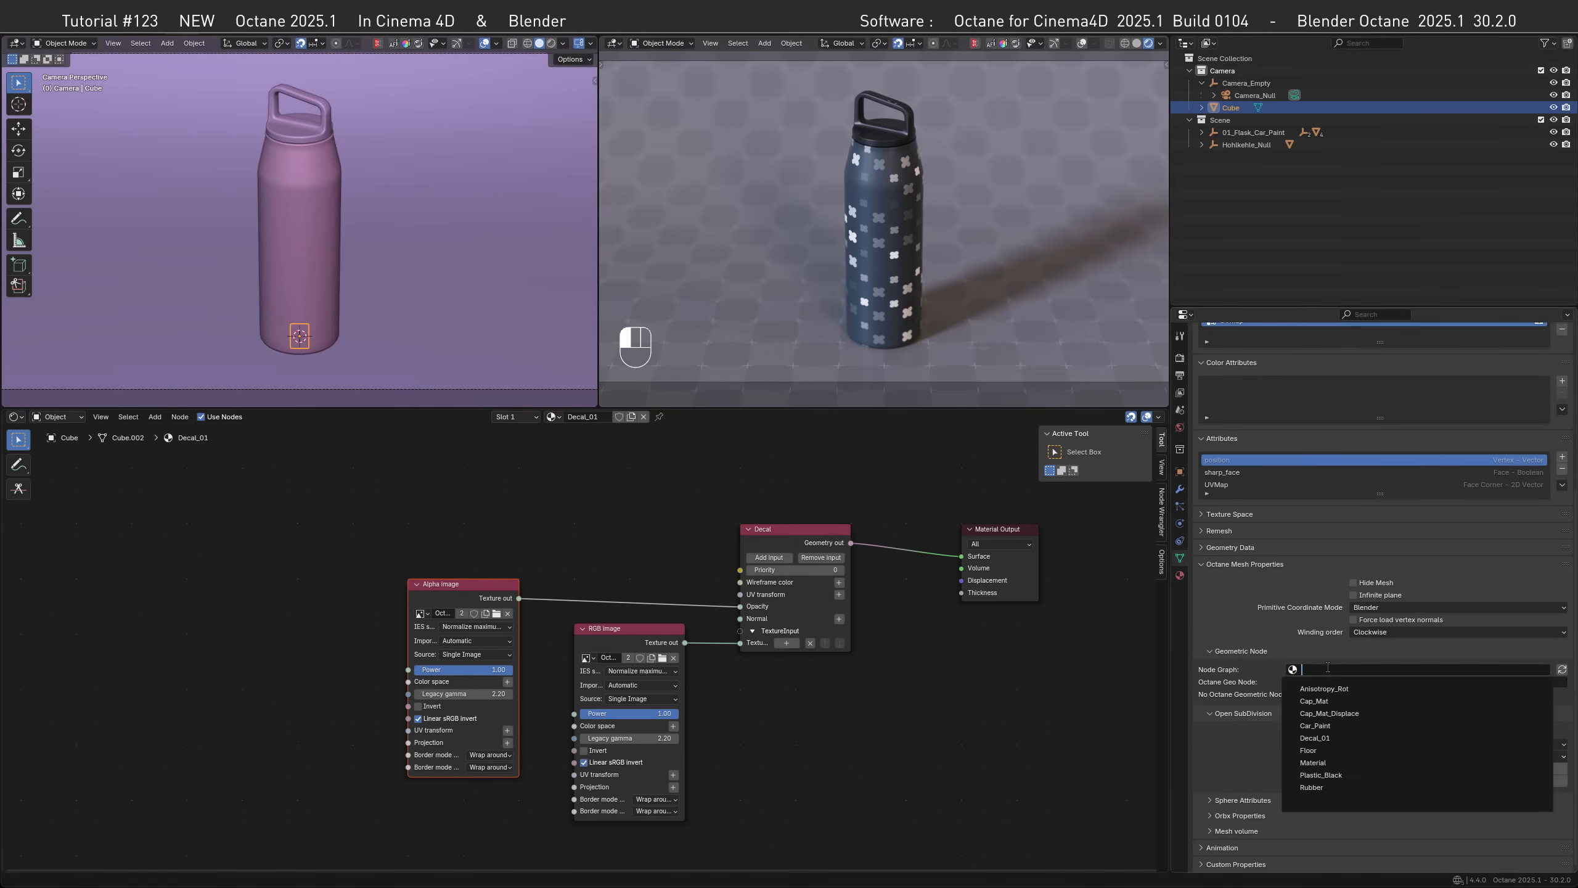
click(1326, 738)
click(1332, 680)
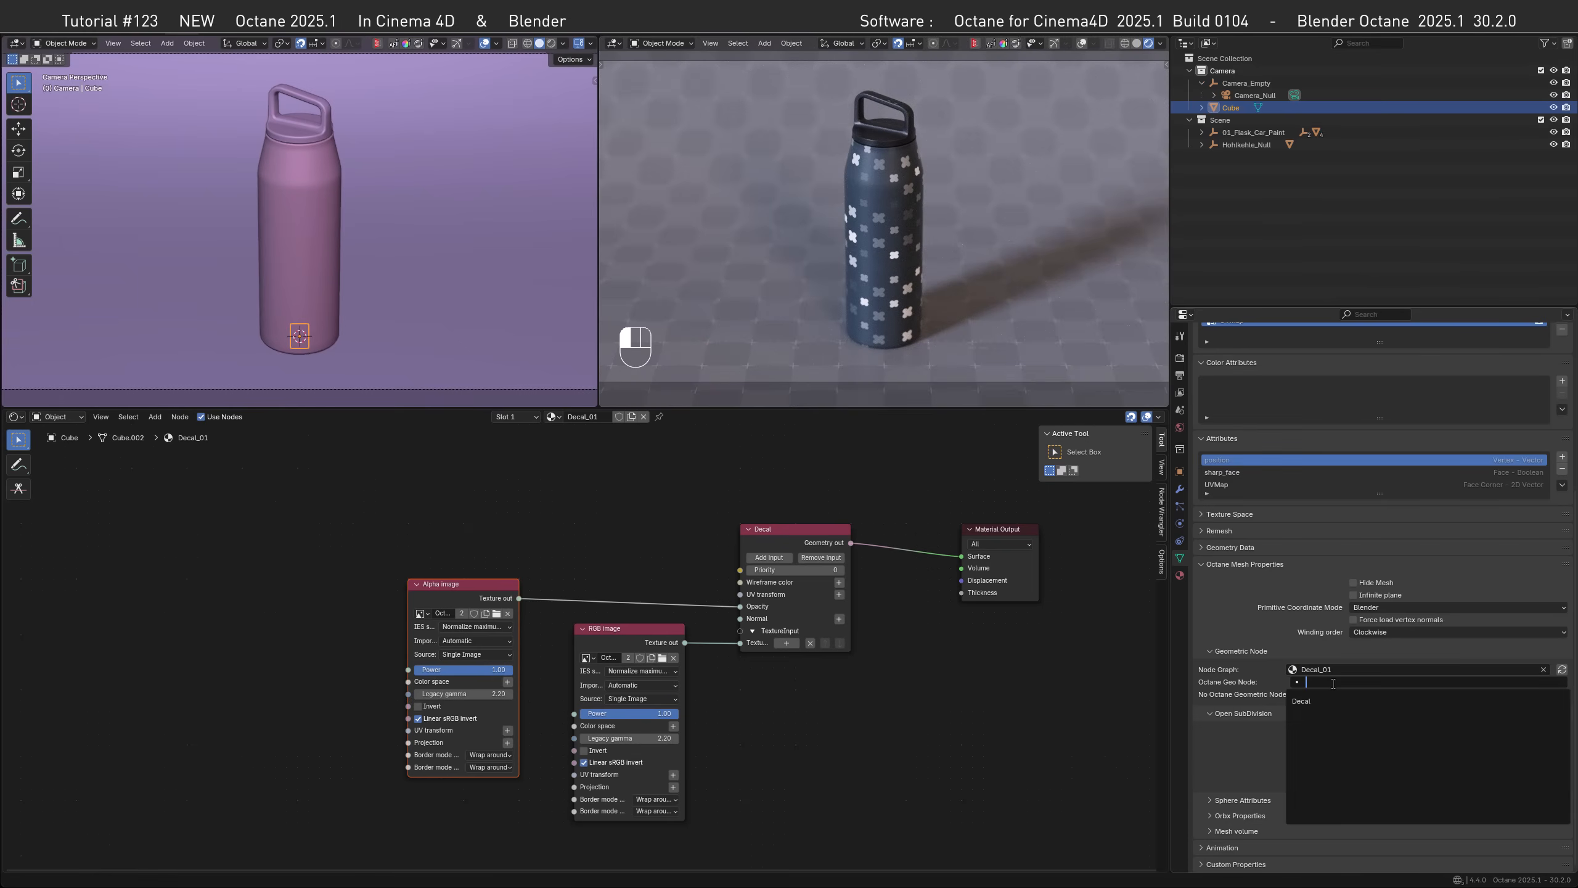
click(1321, 707)
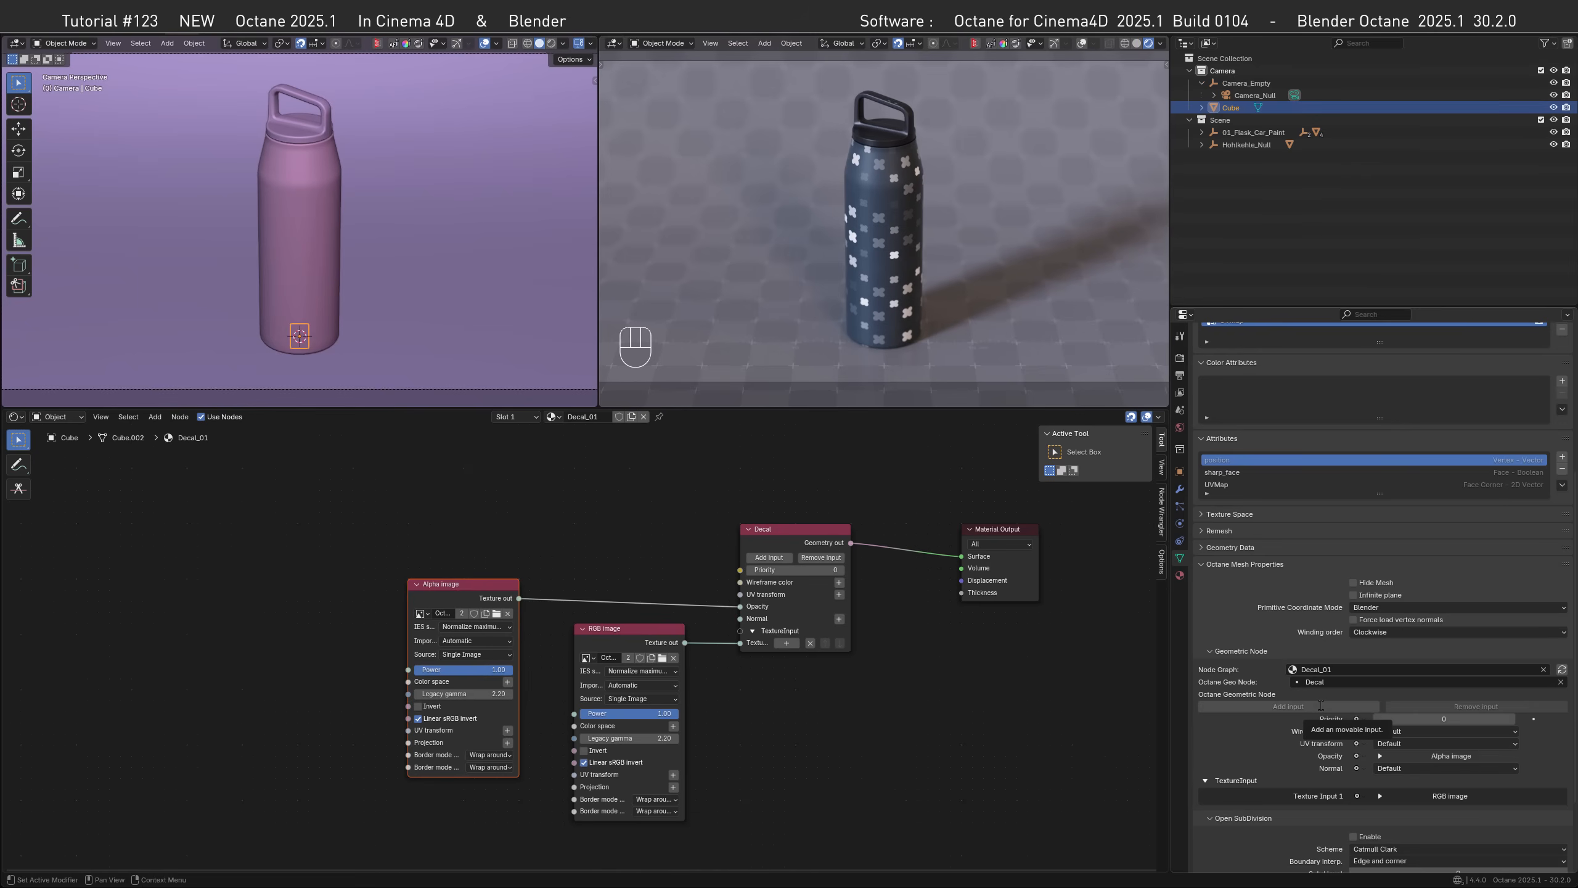
- Select the flask and insert a Decal texture node between the Gradient map and the Universal material's Albedo
click(907, 288)
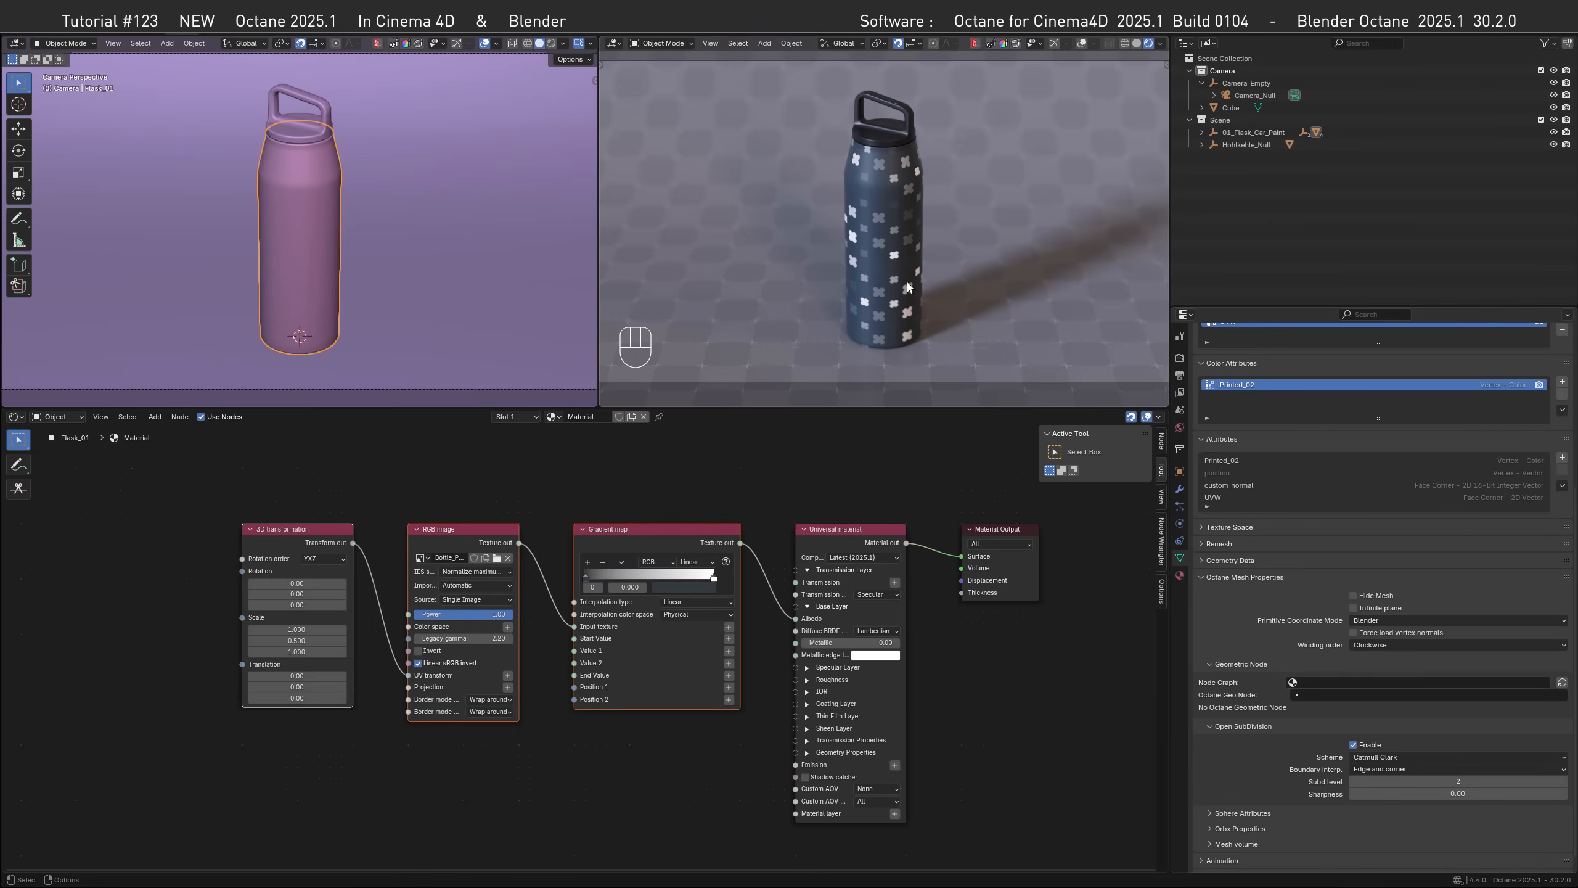
drag(233, 480, 710, 632)
drag(675, 529, 393, 528)
key(shift+a)
click(648, 489)
text(decl)
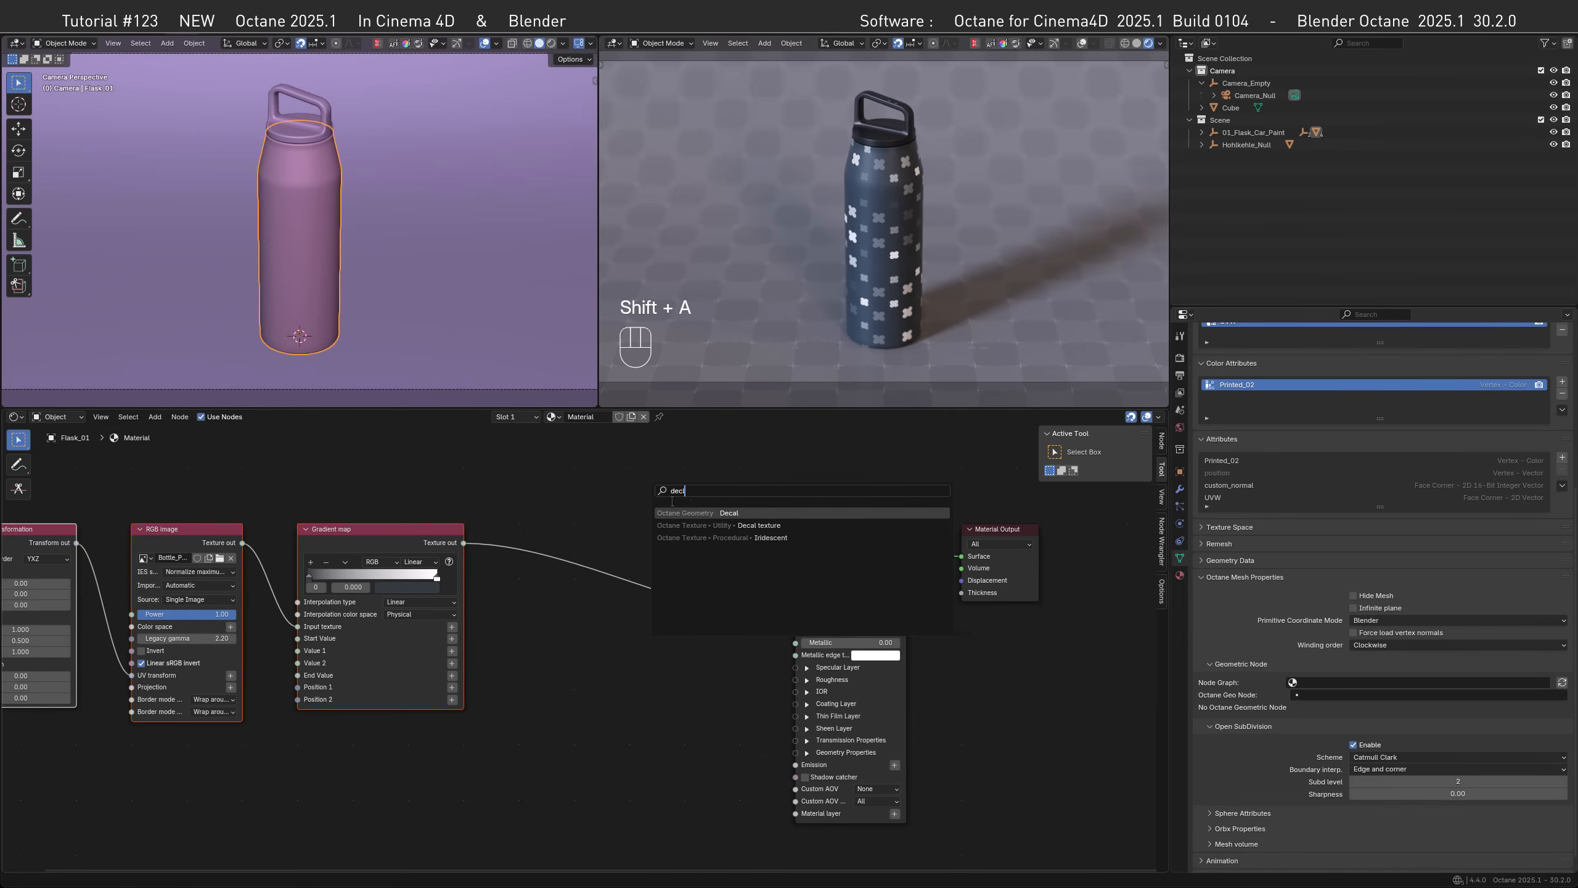
click(720, 526)
click(658, 496)
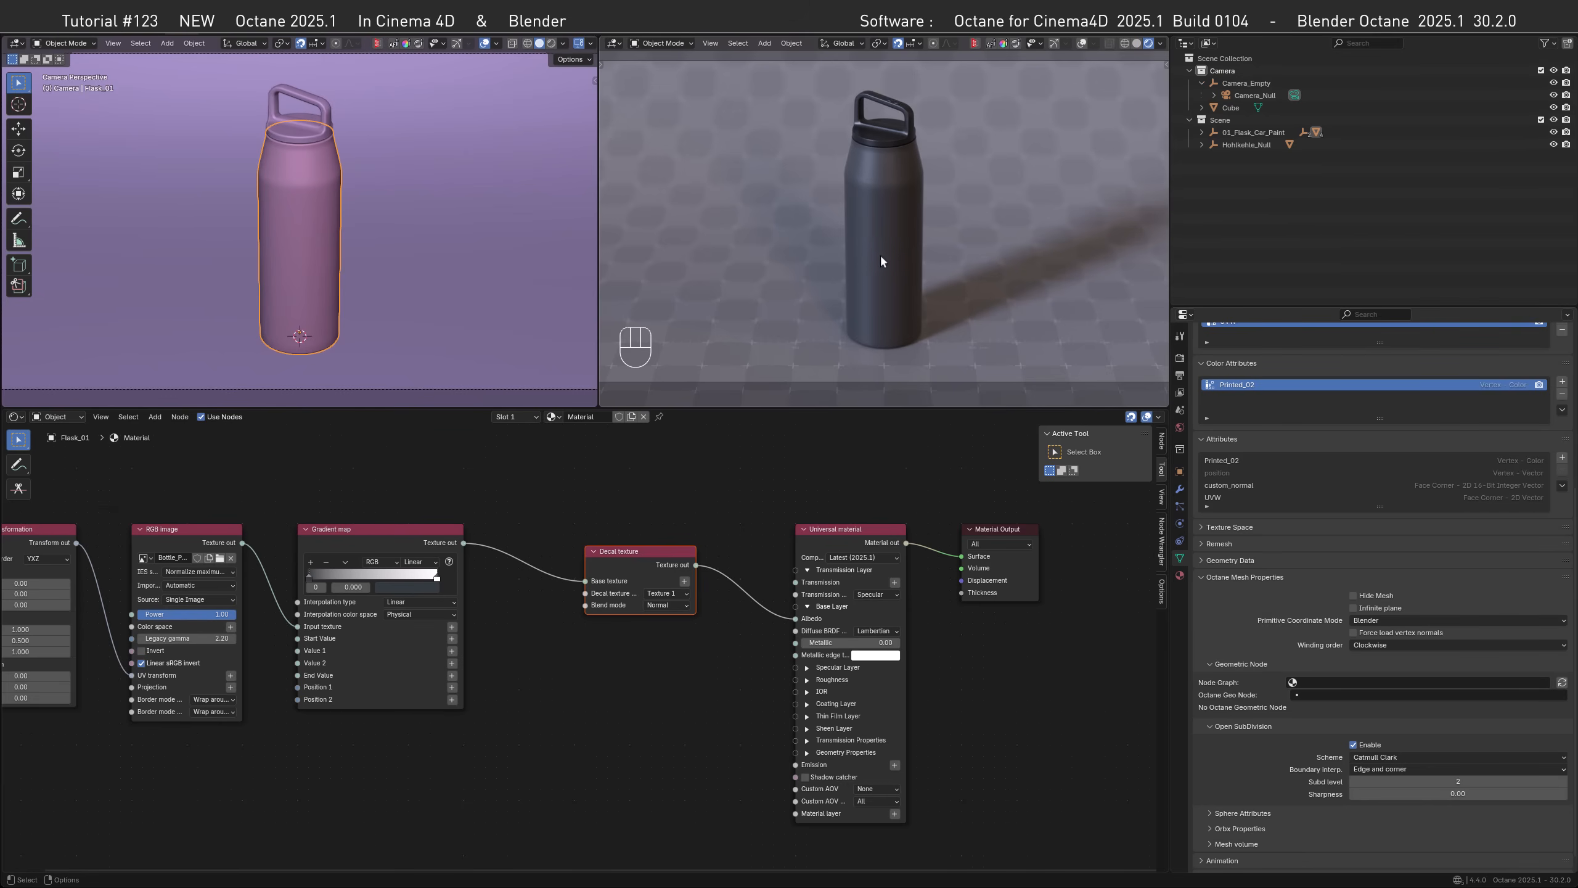
- Select the decal cube and scale it uniformly by 0.1
click(1230, 107)
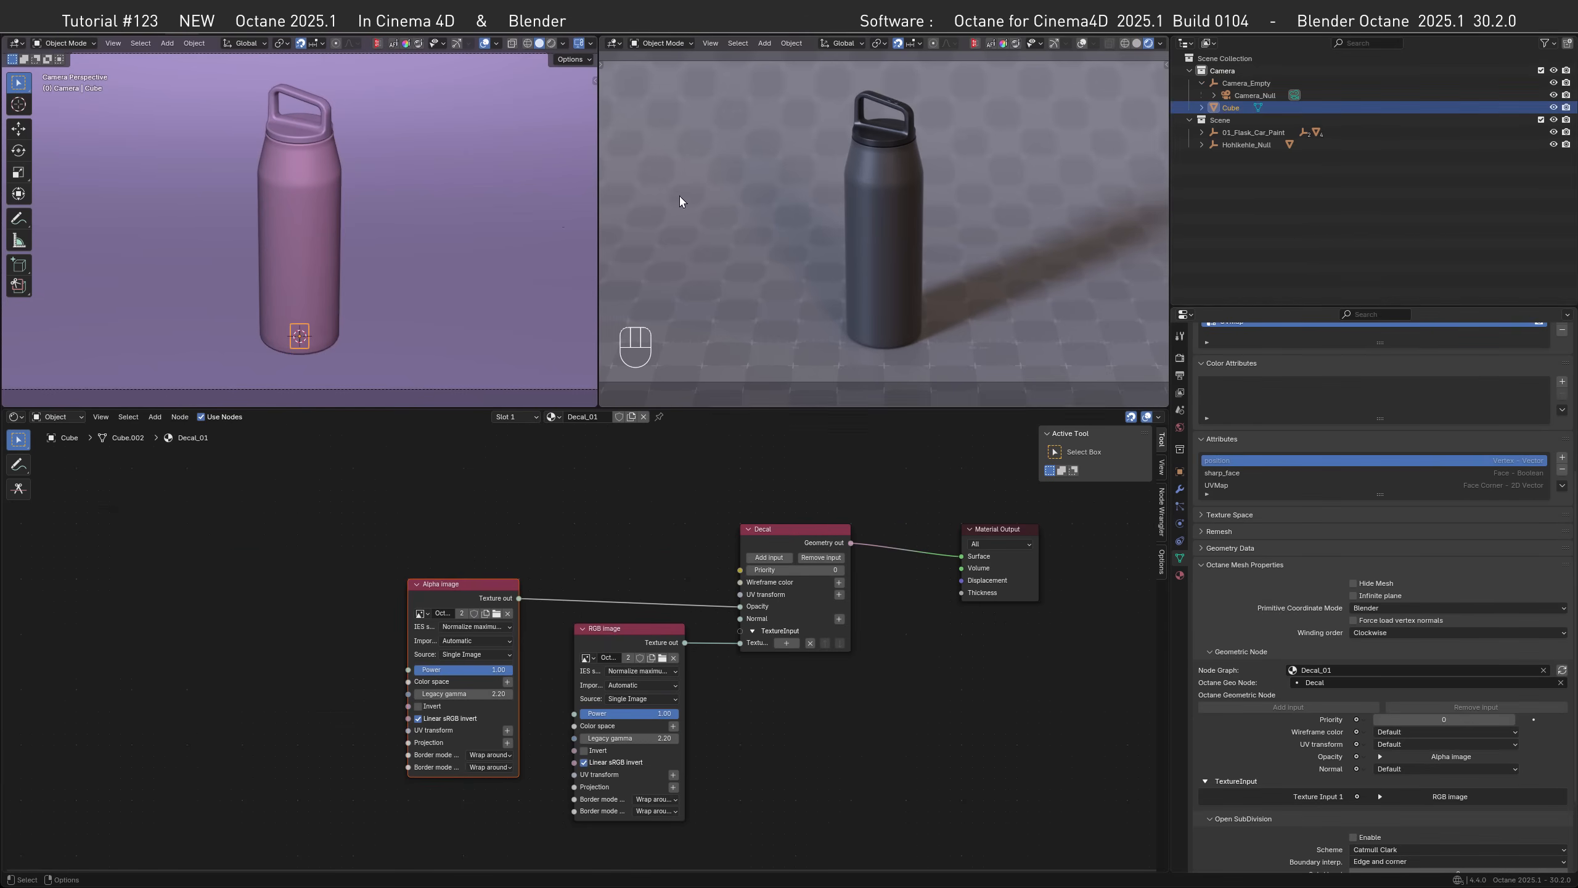
text(s0.1)
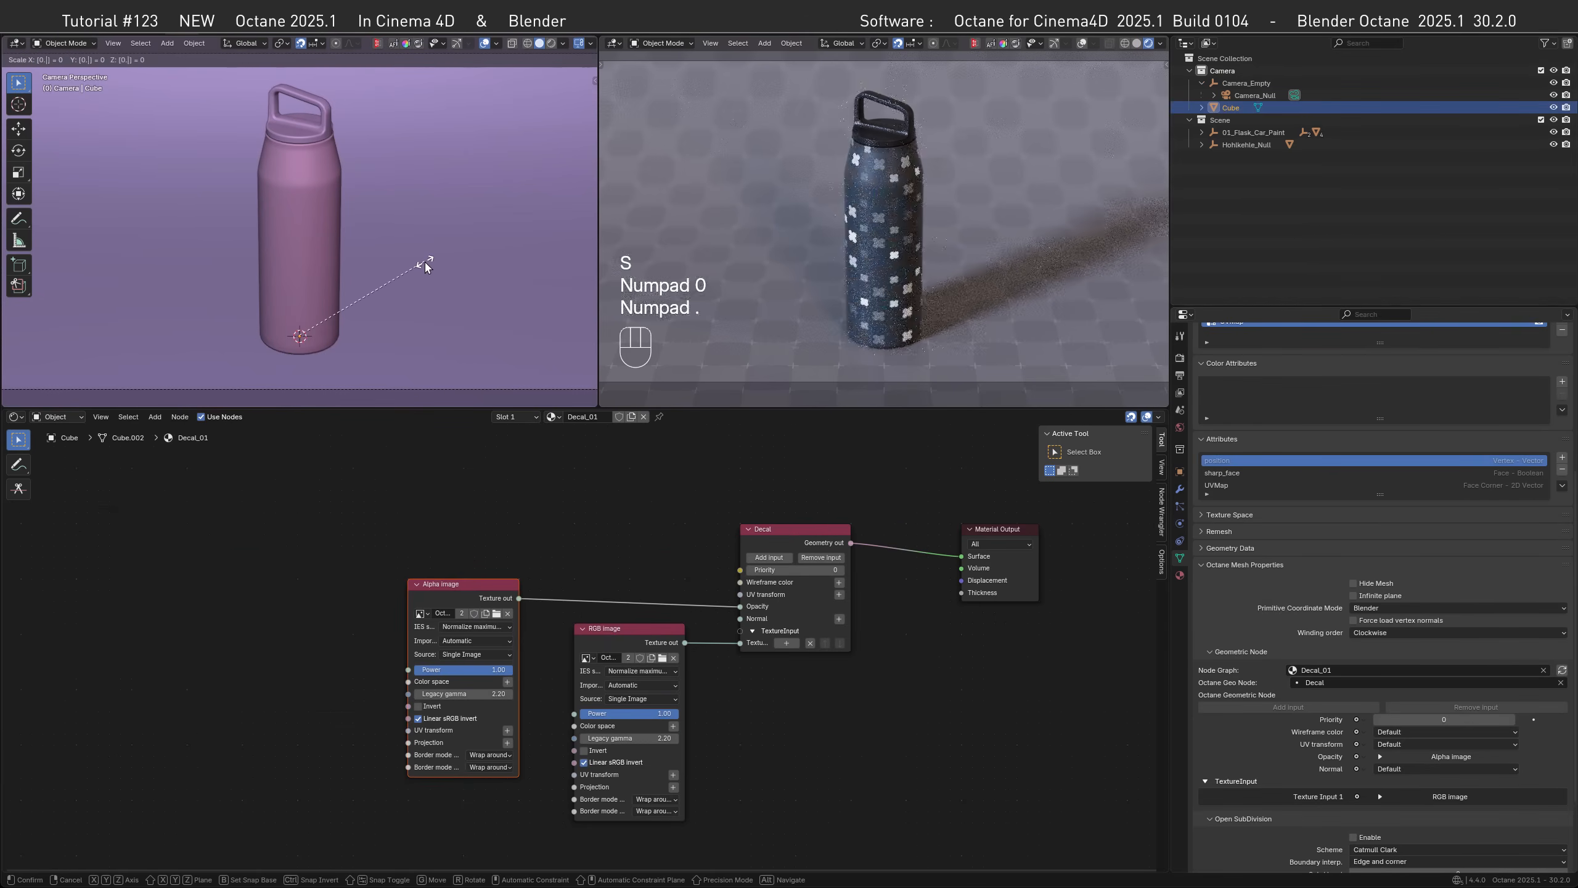
key(Return)
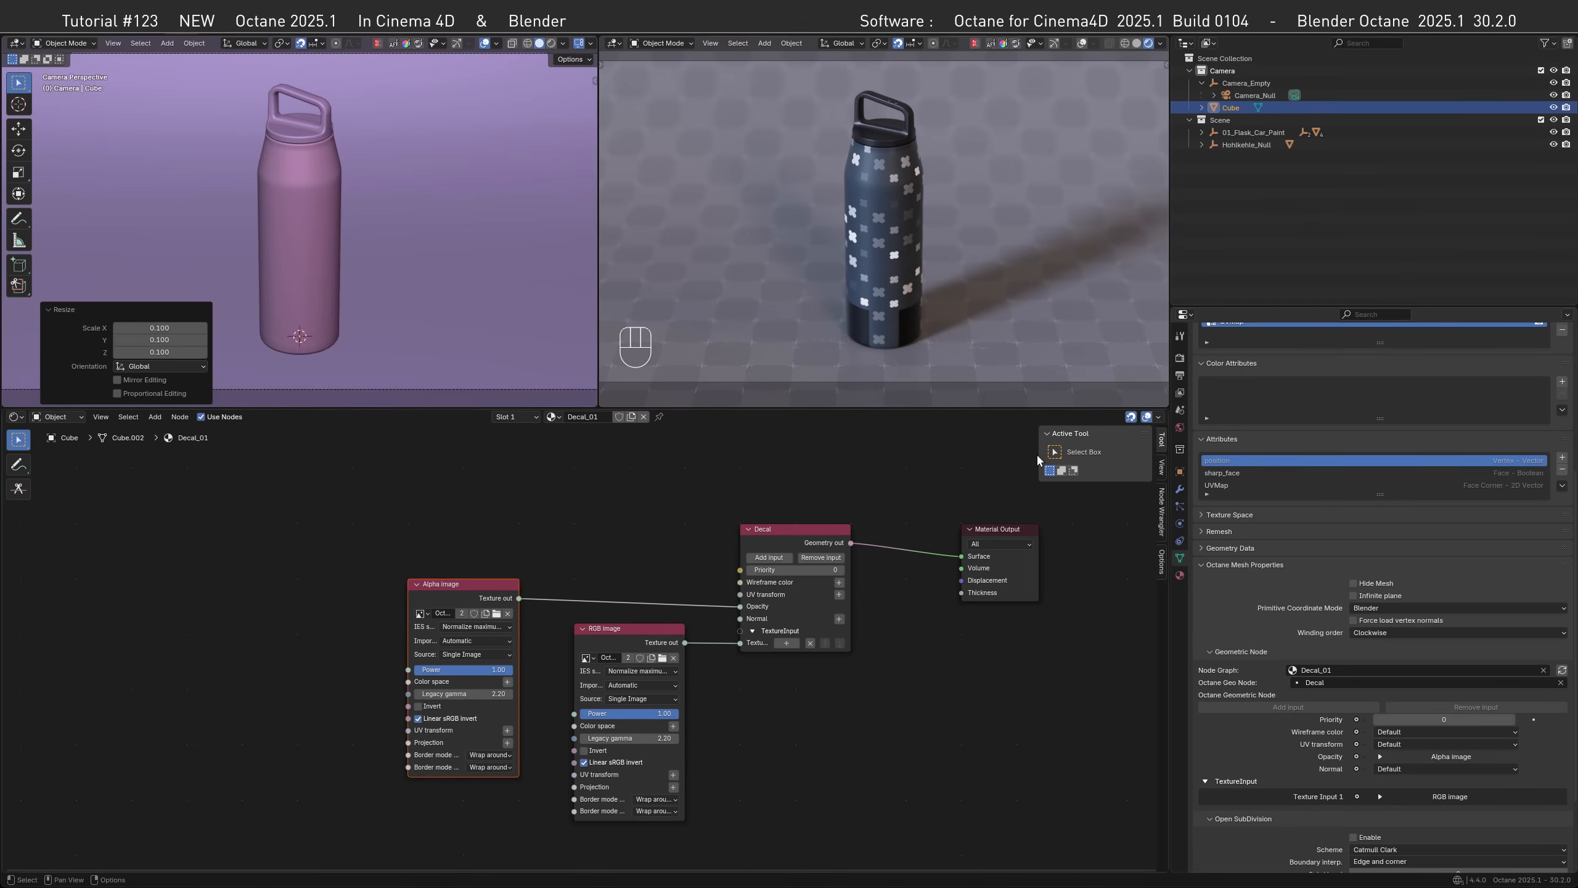
- Rotate the decal cube 90° about X and set its Z location to 175 mm
click(1181, 473)
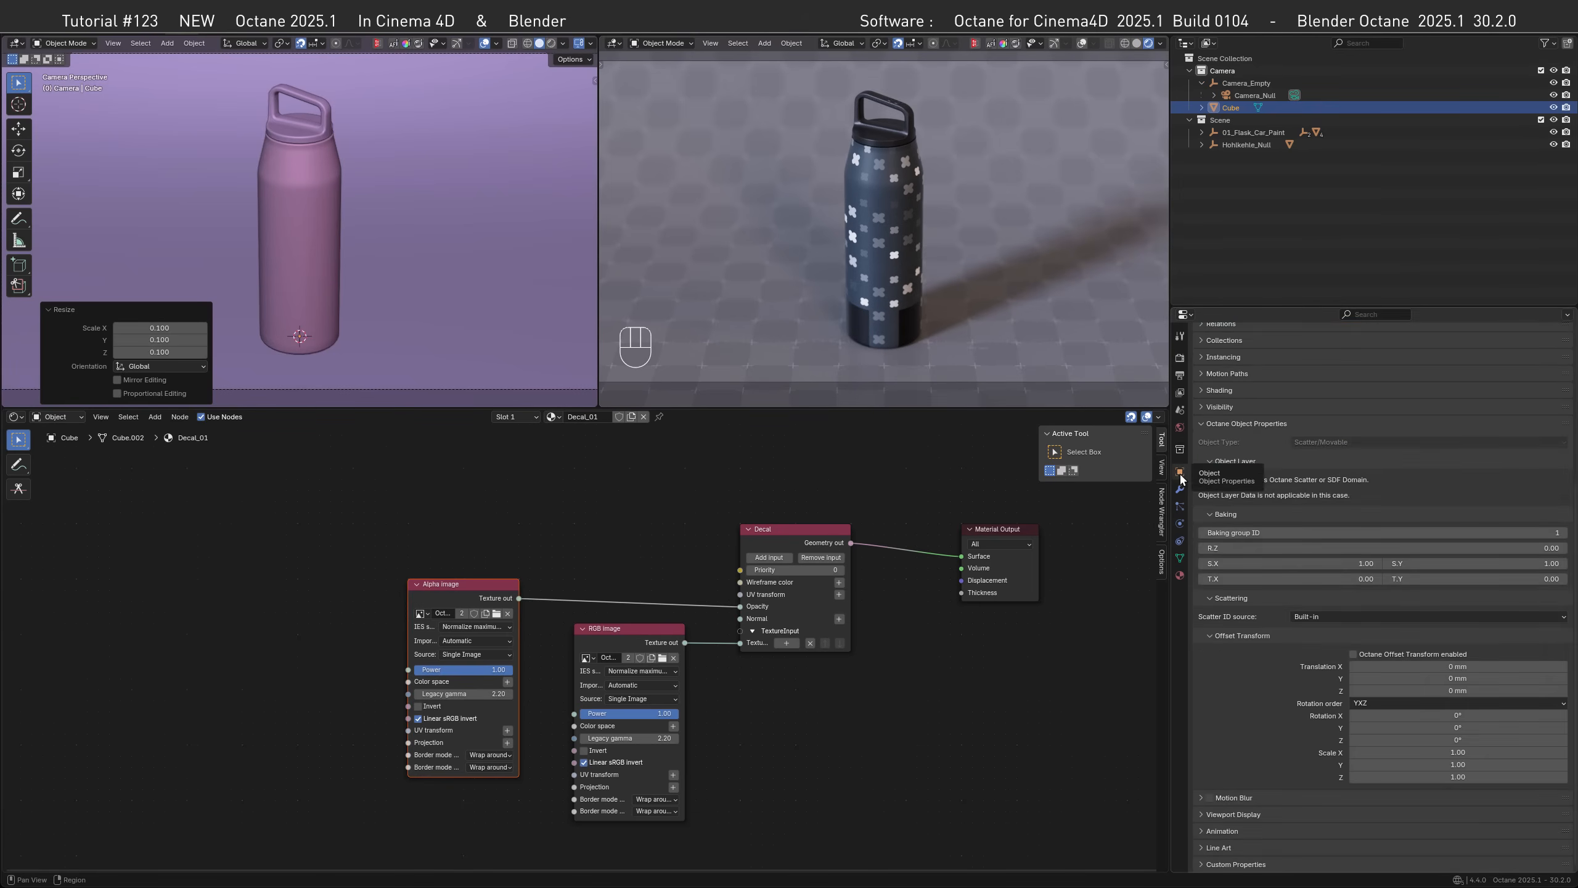
scroll(1366, 473, up, 5)
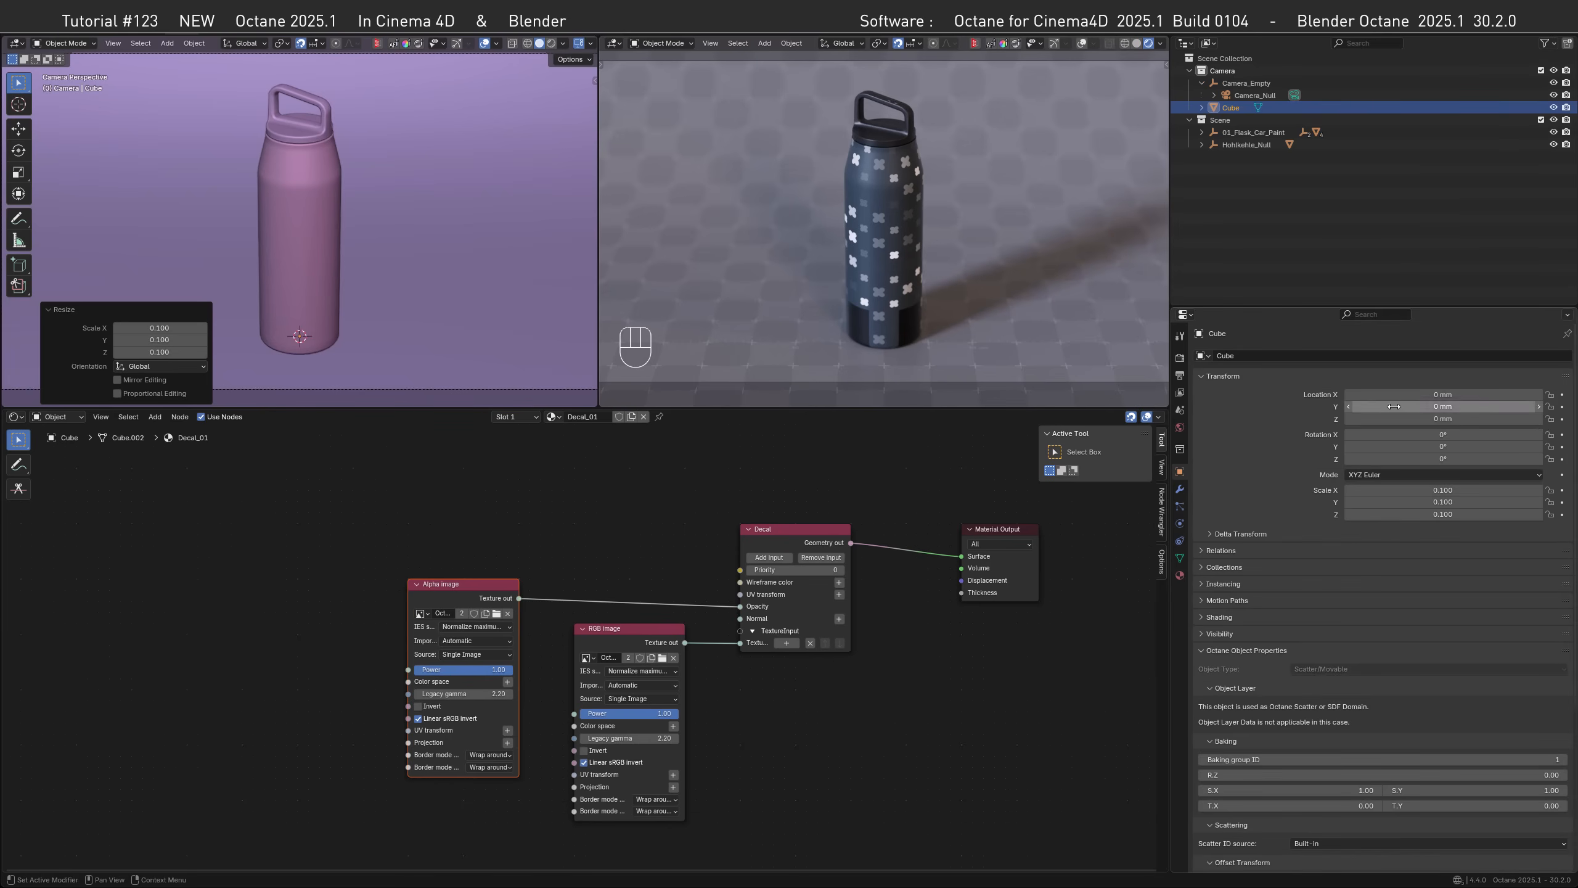
click(1394, 434)
text(90)
key(Return)
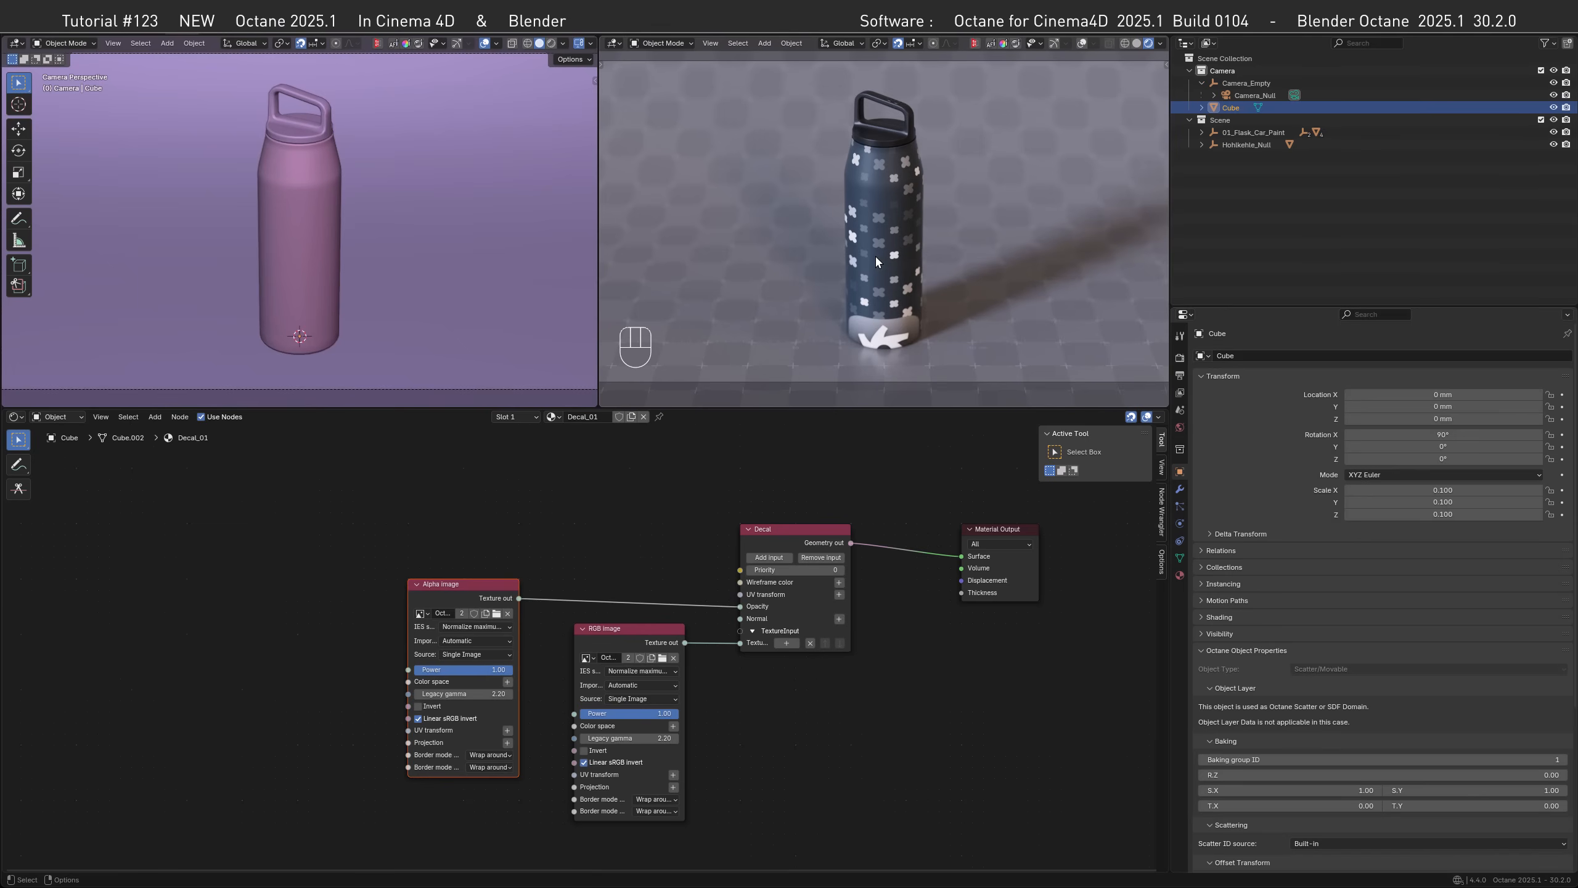
click(1443, 418)
text(175)
key(Return)
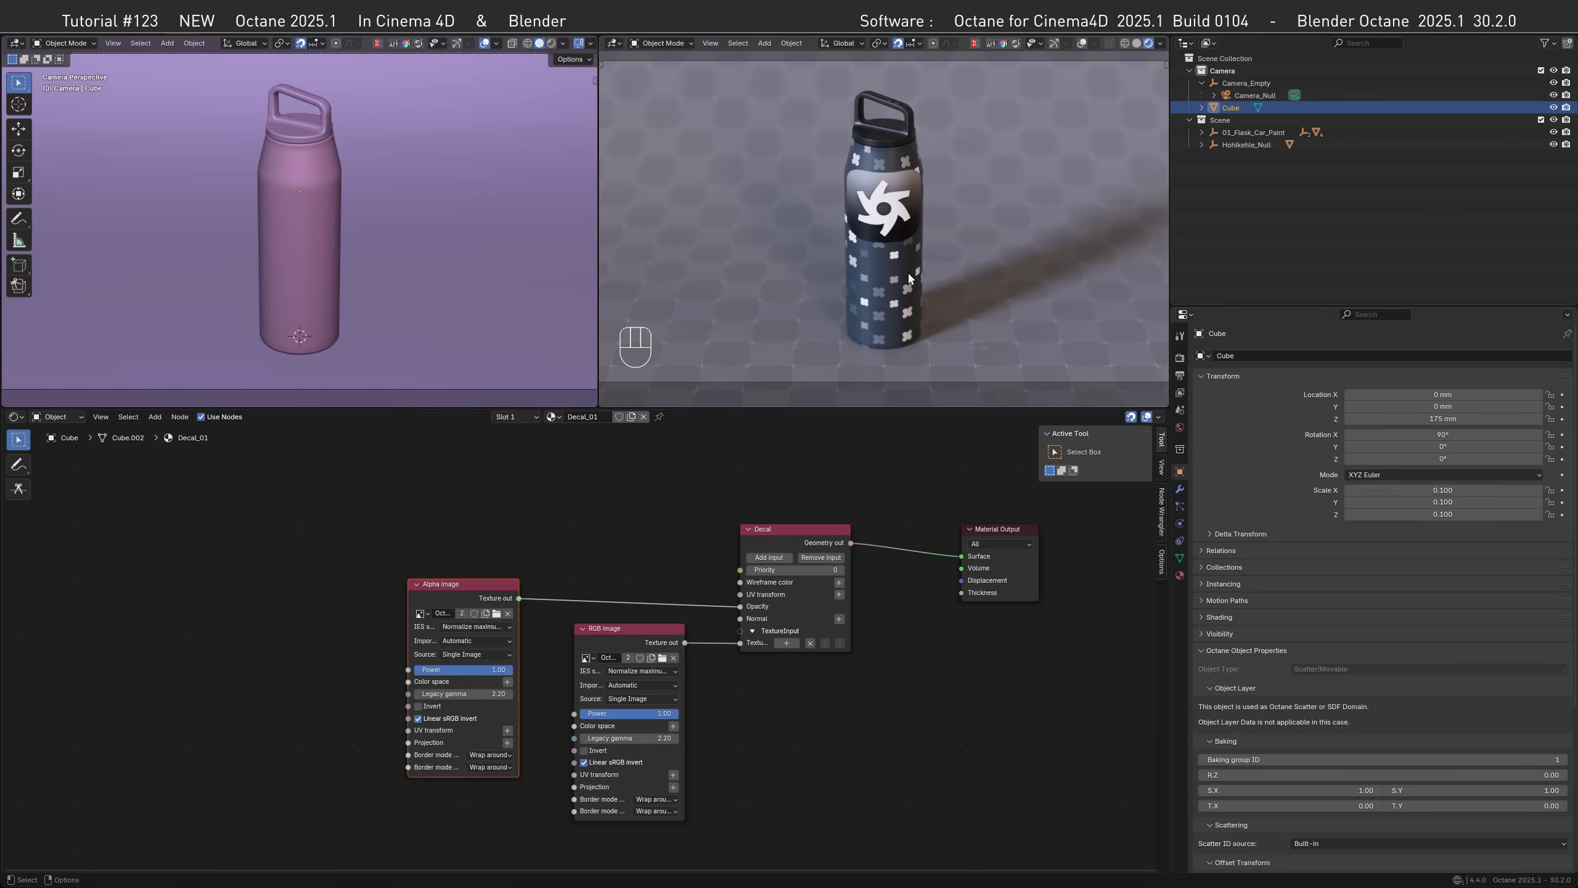
- Show the decal wireframe in the Octane render view and set the cube's scale to 0.05 on all three axes
click(972, 49)
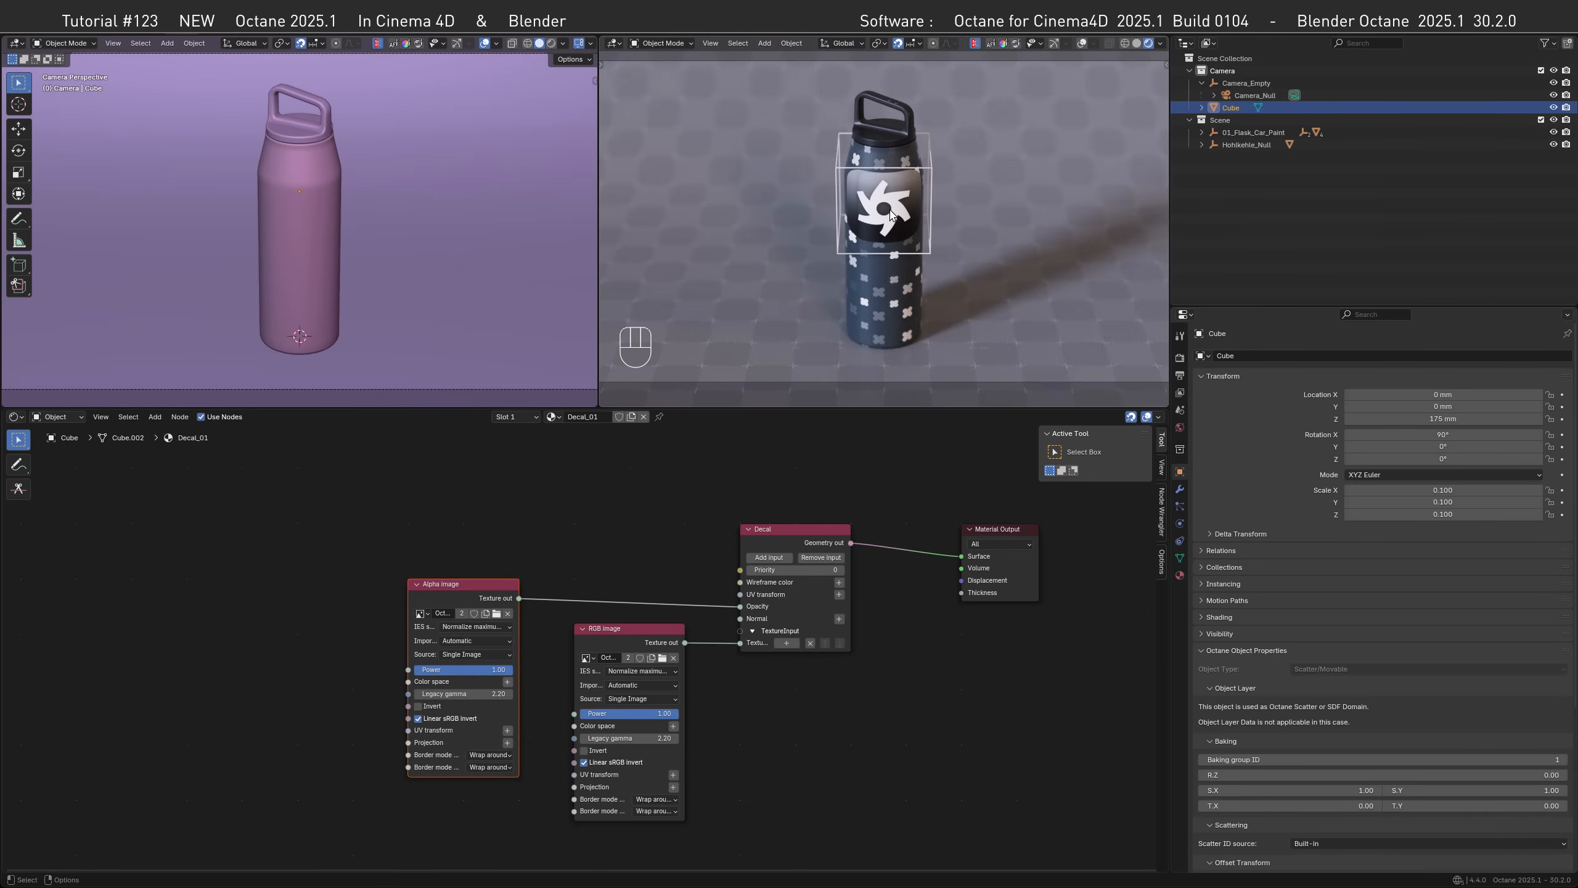
drag(1392, 490, 1392, 514)
text(0.05)
key(Return)
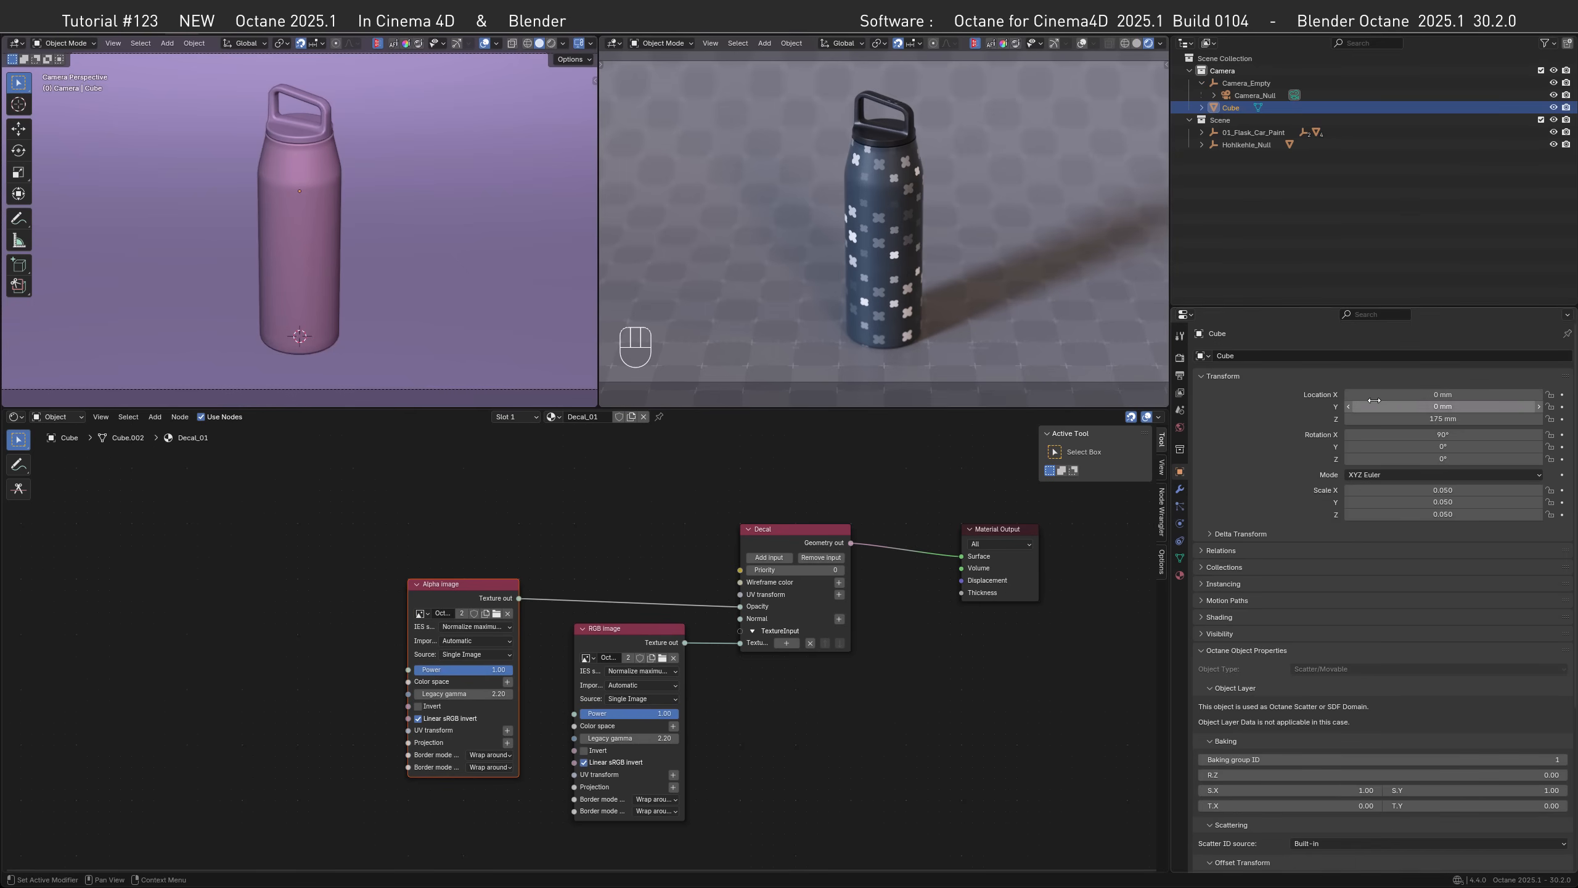
- Set the decal cube's Y location to -45 mm
click(1443, 406)
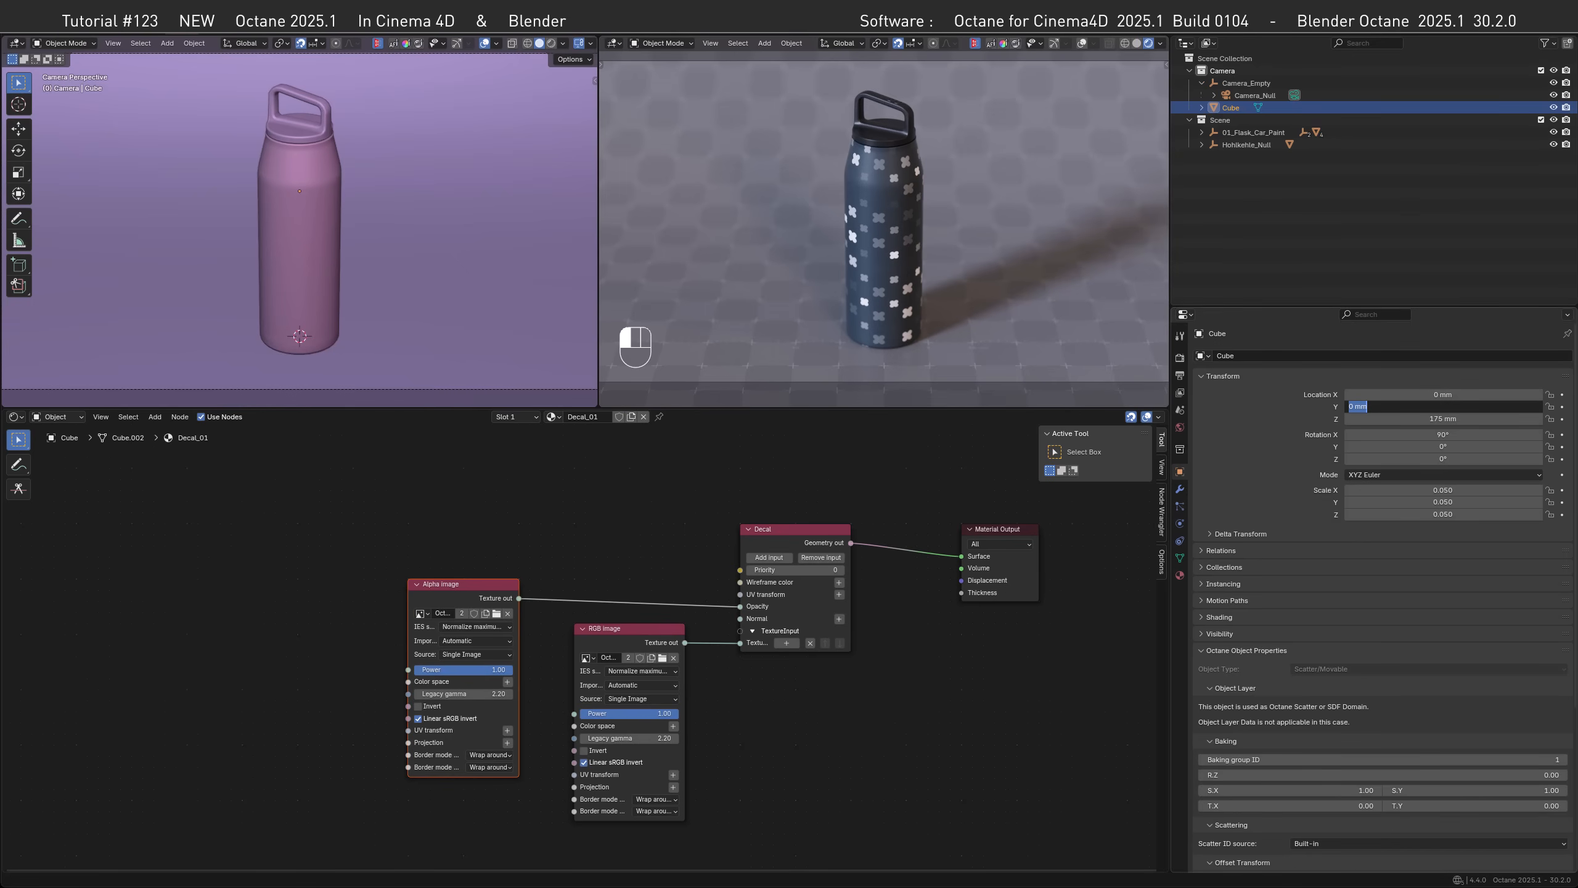
text(-45)
key(Return)
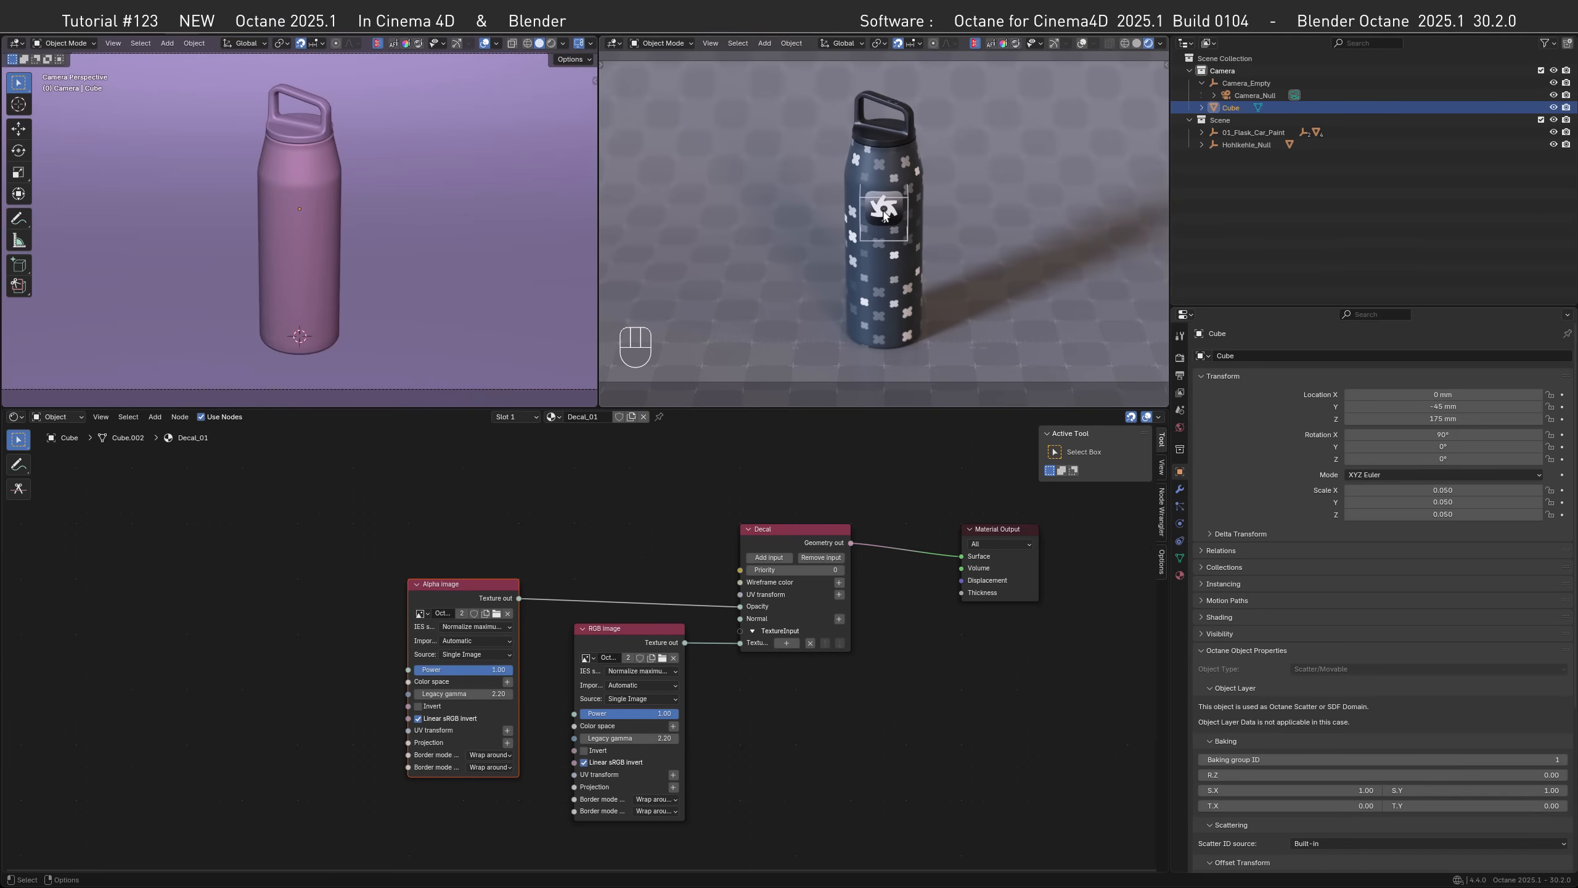
- Try moving 01_Flask_Car_Paint on its own to test the decal's position, and cancel the move
click(1228, 130)
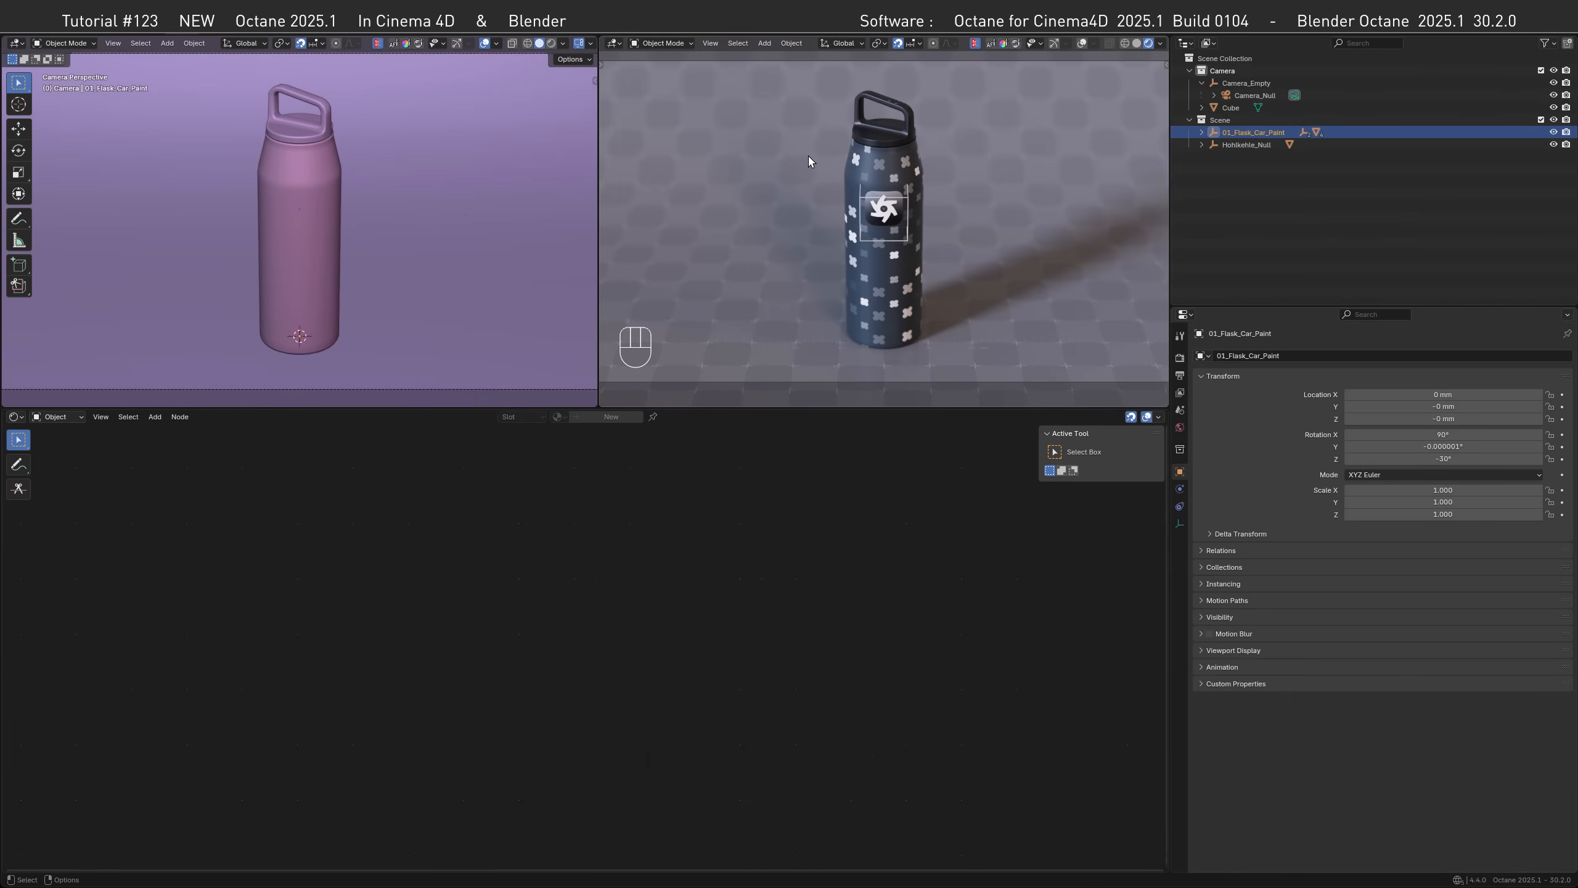
key(g)
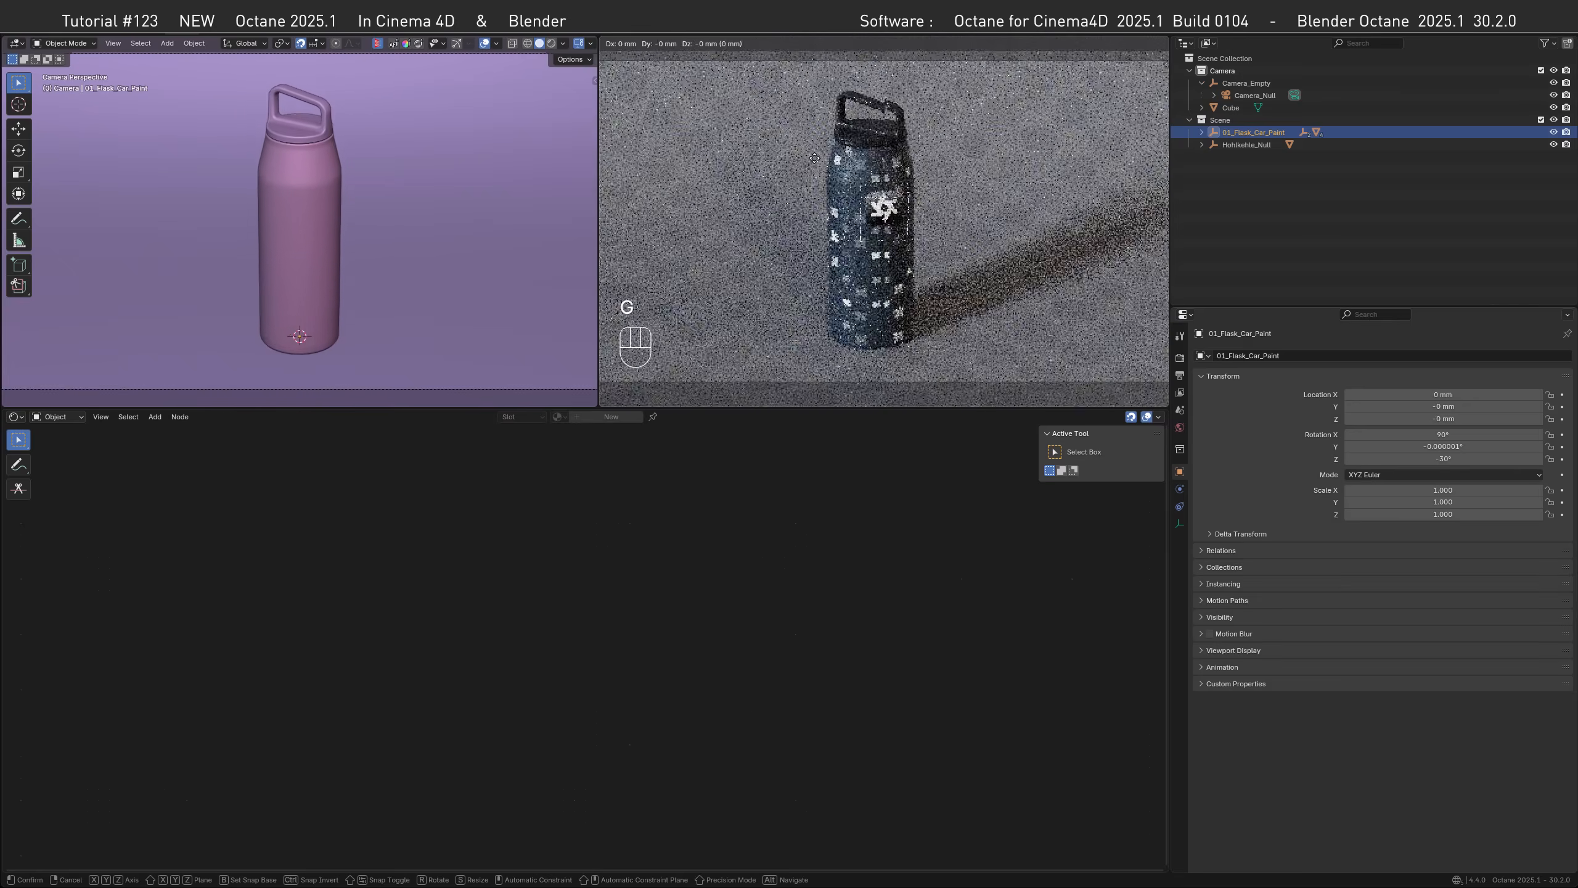
key(Escape)
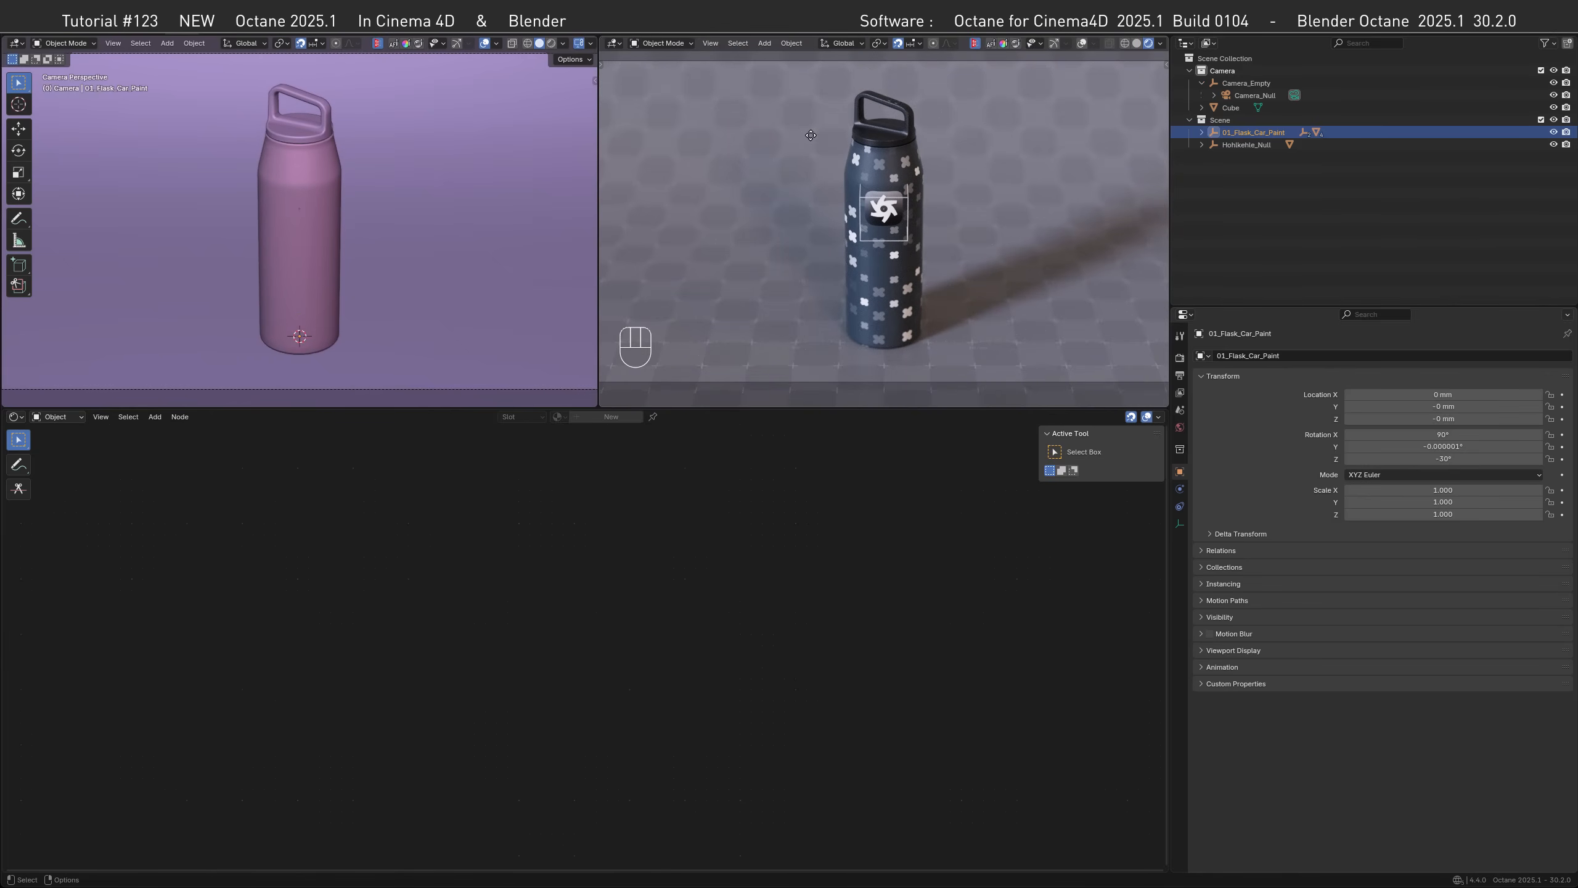
- Move the cube into the Scene collection and parent it to 01_Flask_Car_Paint using Object (Keep Transform Without Inverse)
drag(1231, 107, 1233, 131)
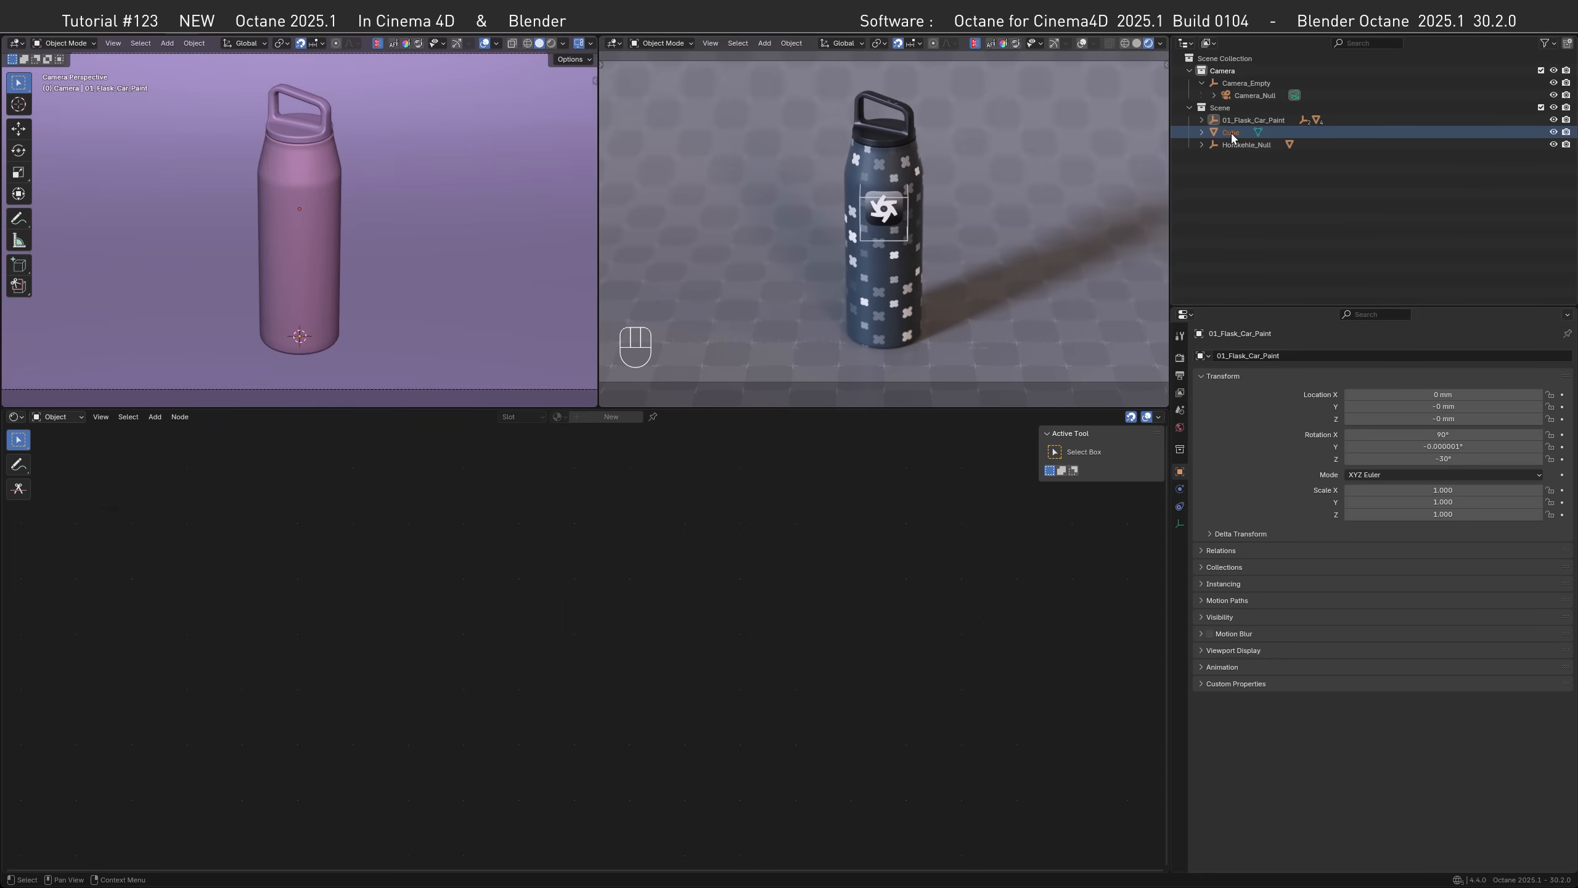
click(1232, 134)
ctrl+click(1237, 118)
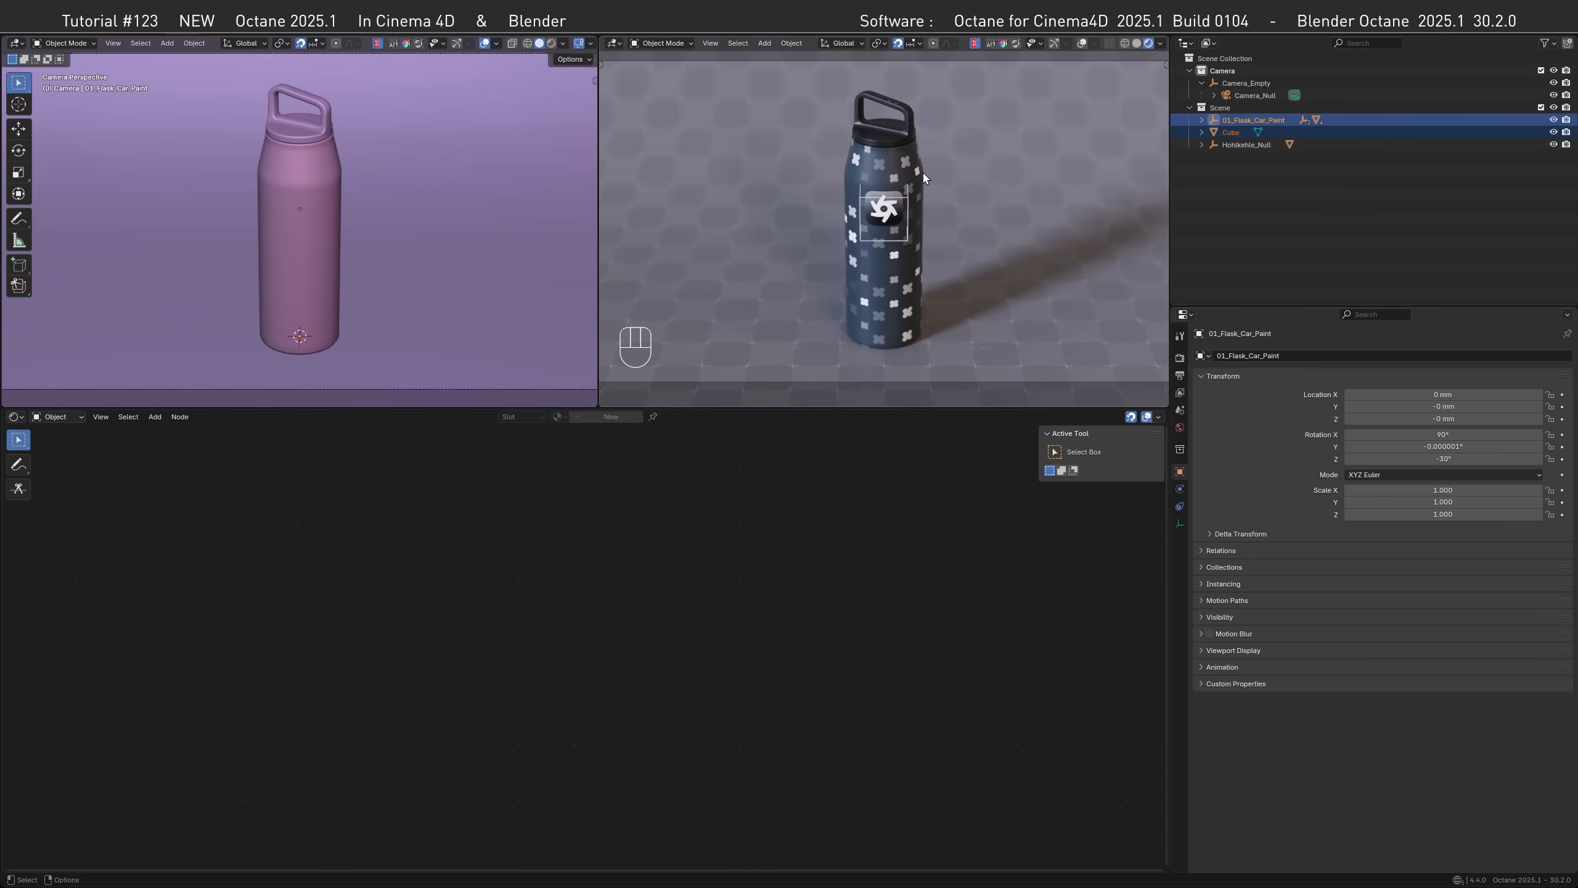
key(ctrl+p)
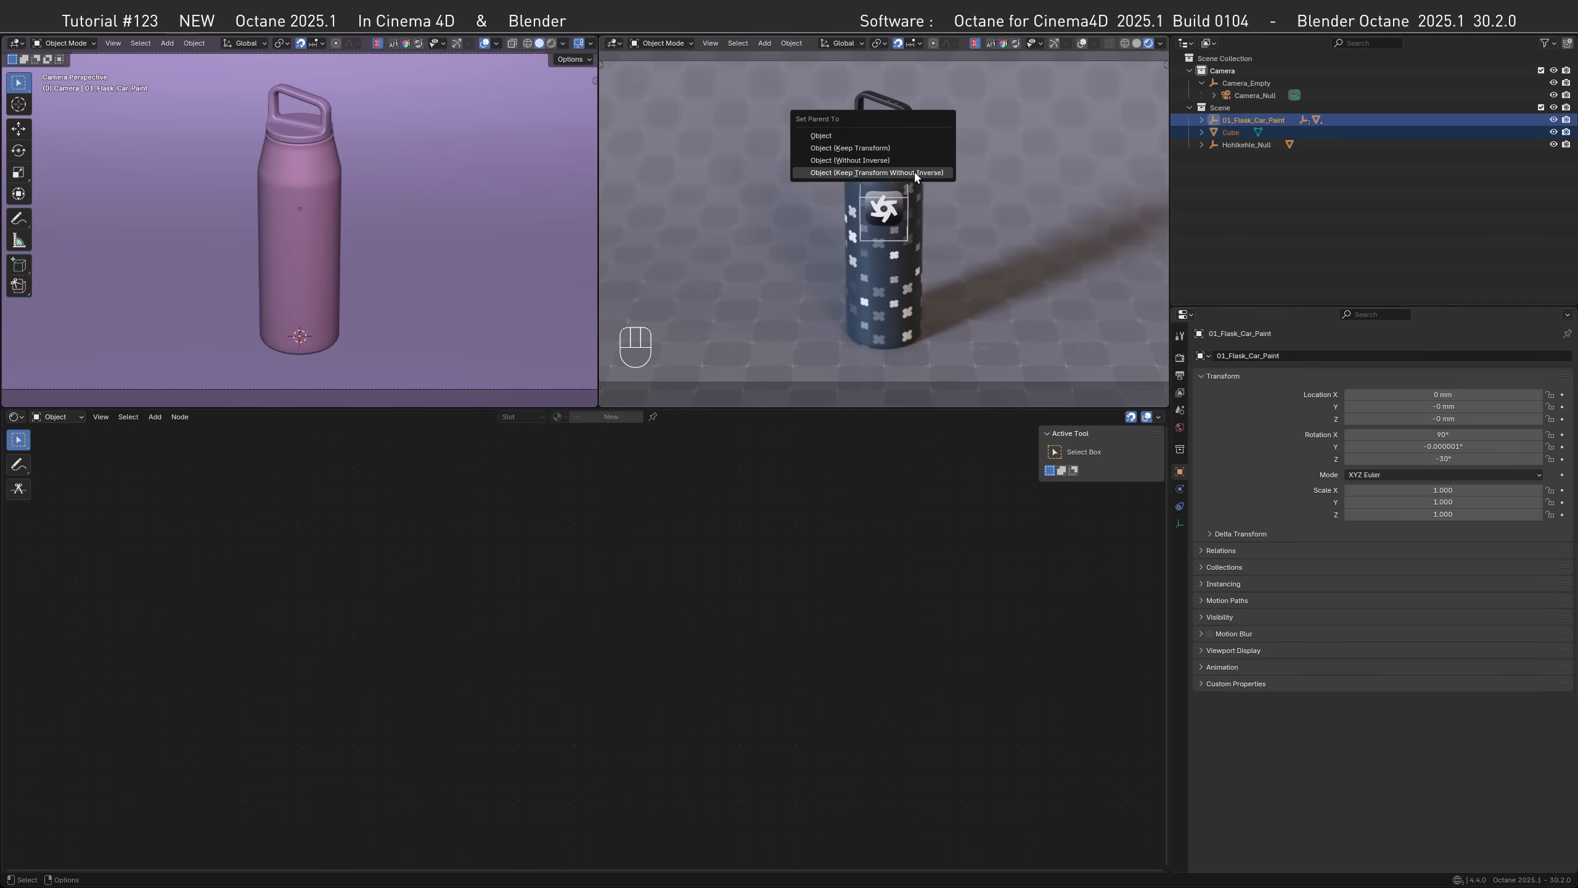
click(915, 171)
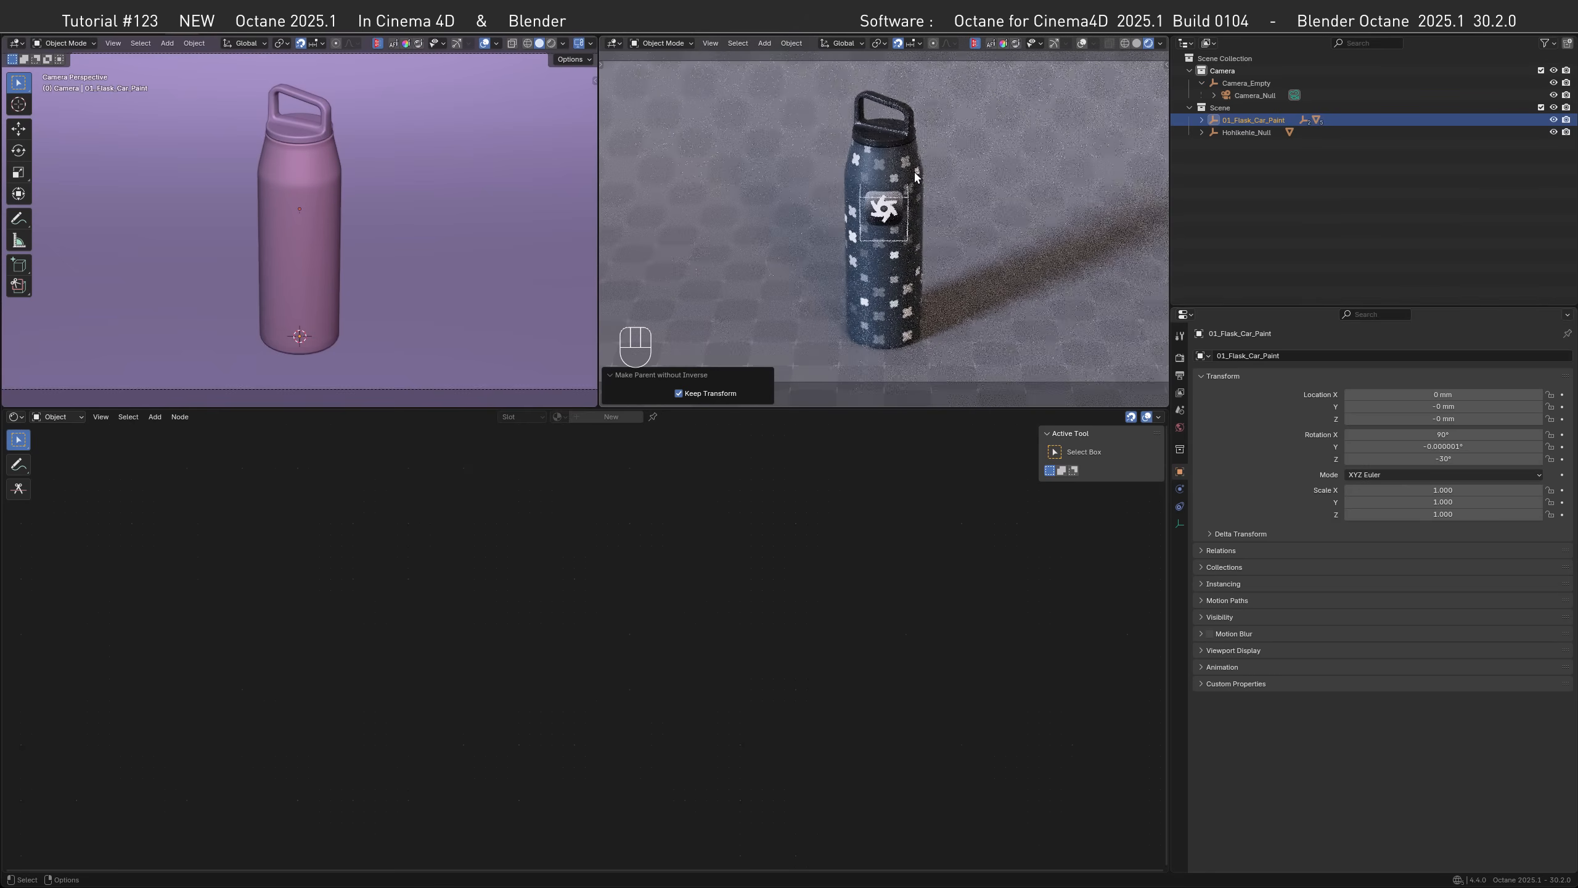
- Check the flask's children in the outliner and try moving the flask together with the parented cube, cancelling the move
click(1203, 121)
click(1202, 121)
key(g)
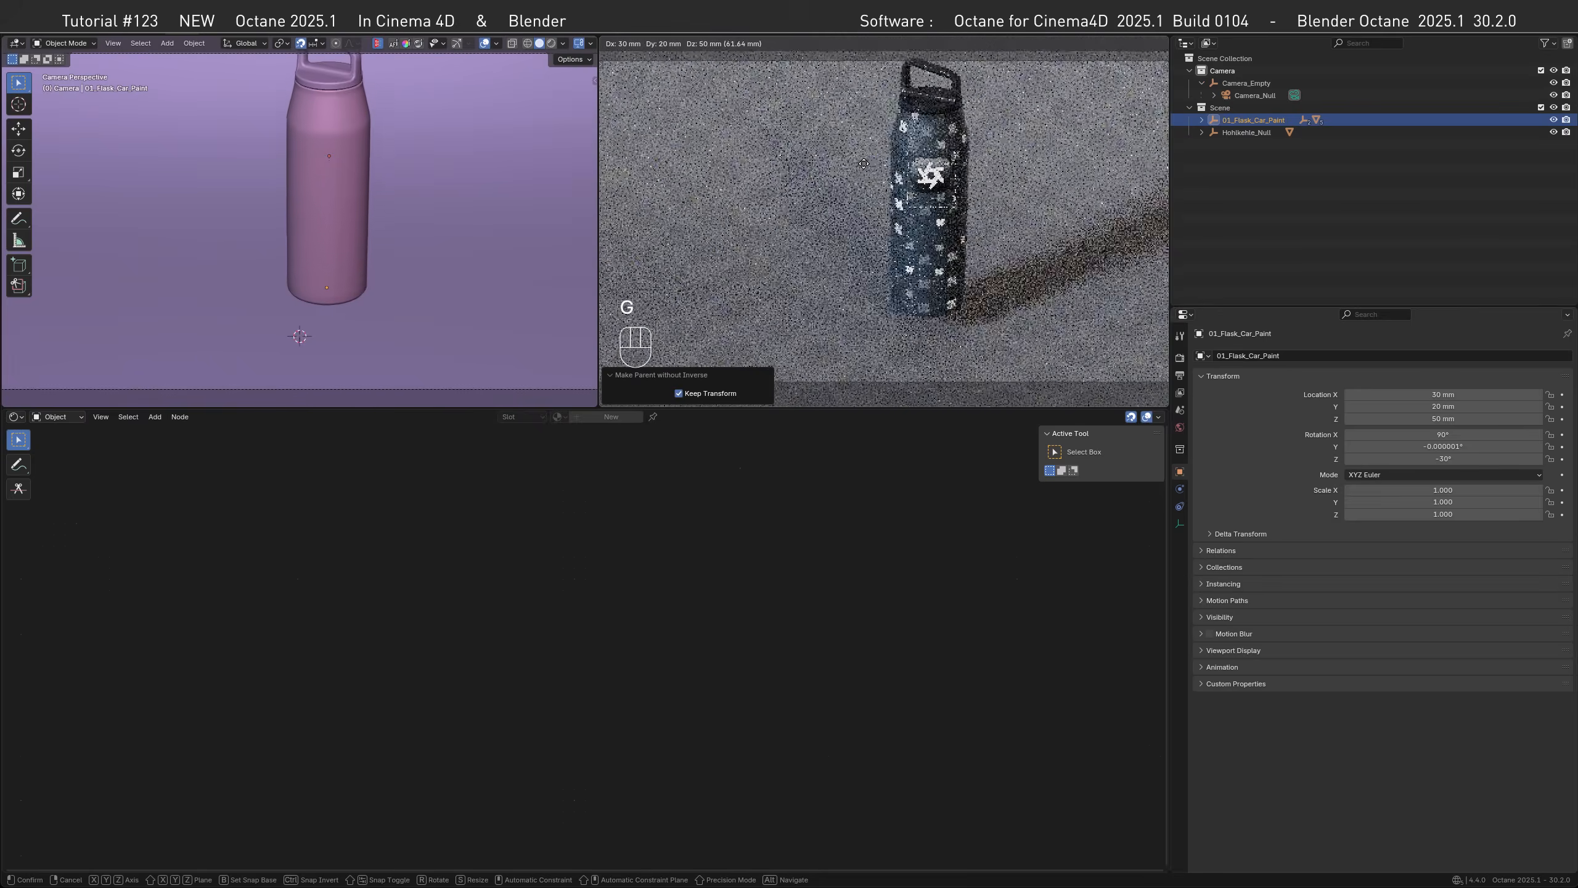
key(Escape)
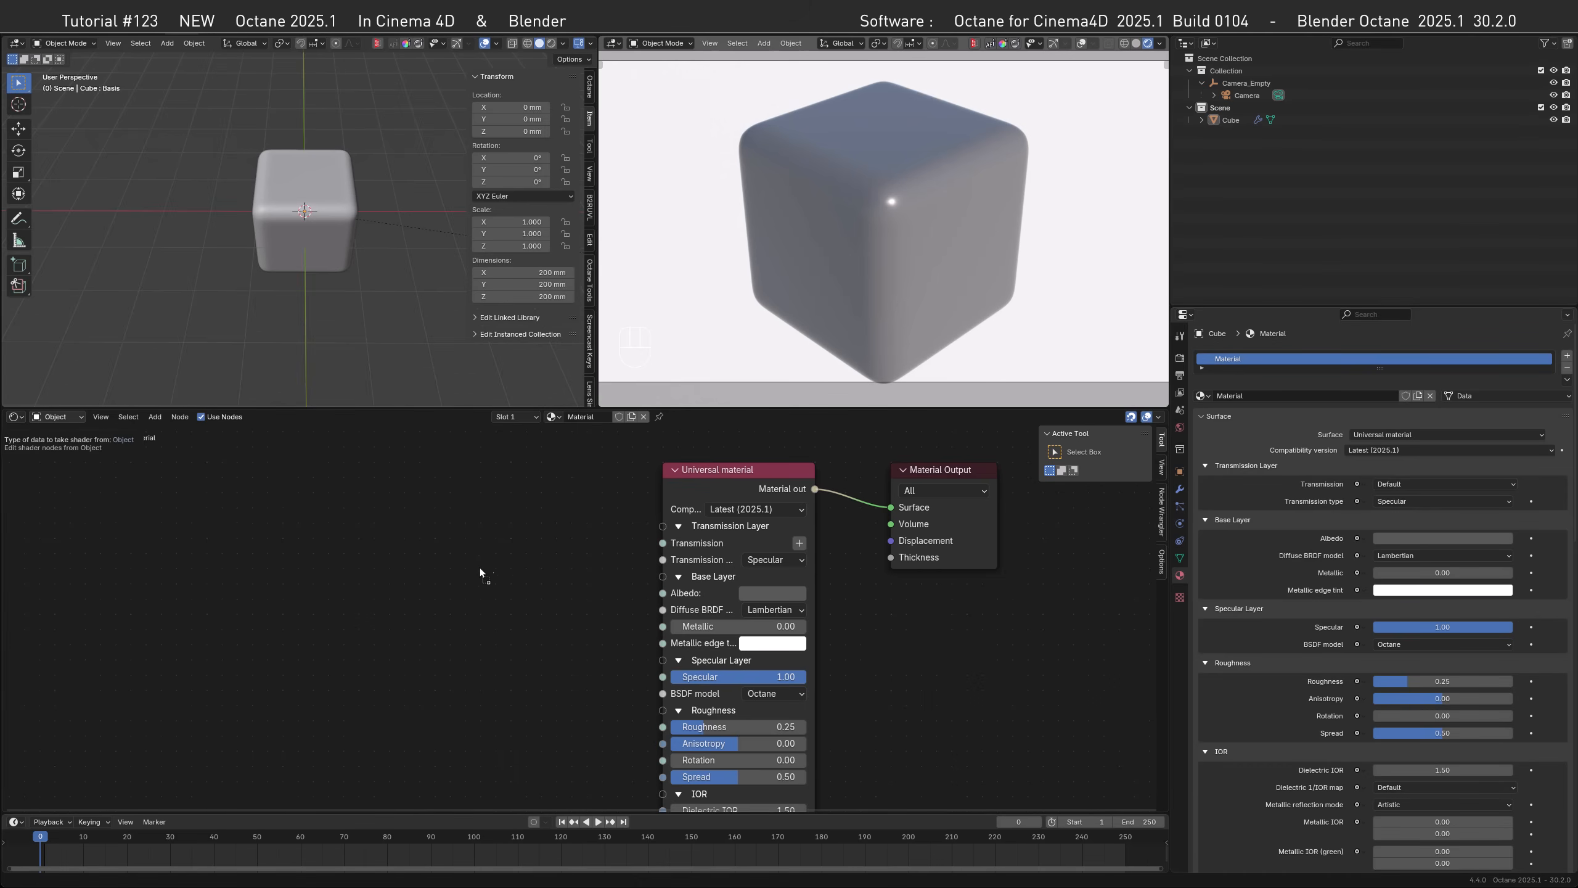
- Connect an Octane logo RGB image node to the rounded cube material's Albedo and add an XYZ to UVW Projection to its Projection input
drag(471, 514, 471, 514)
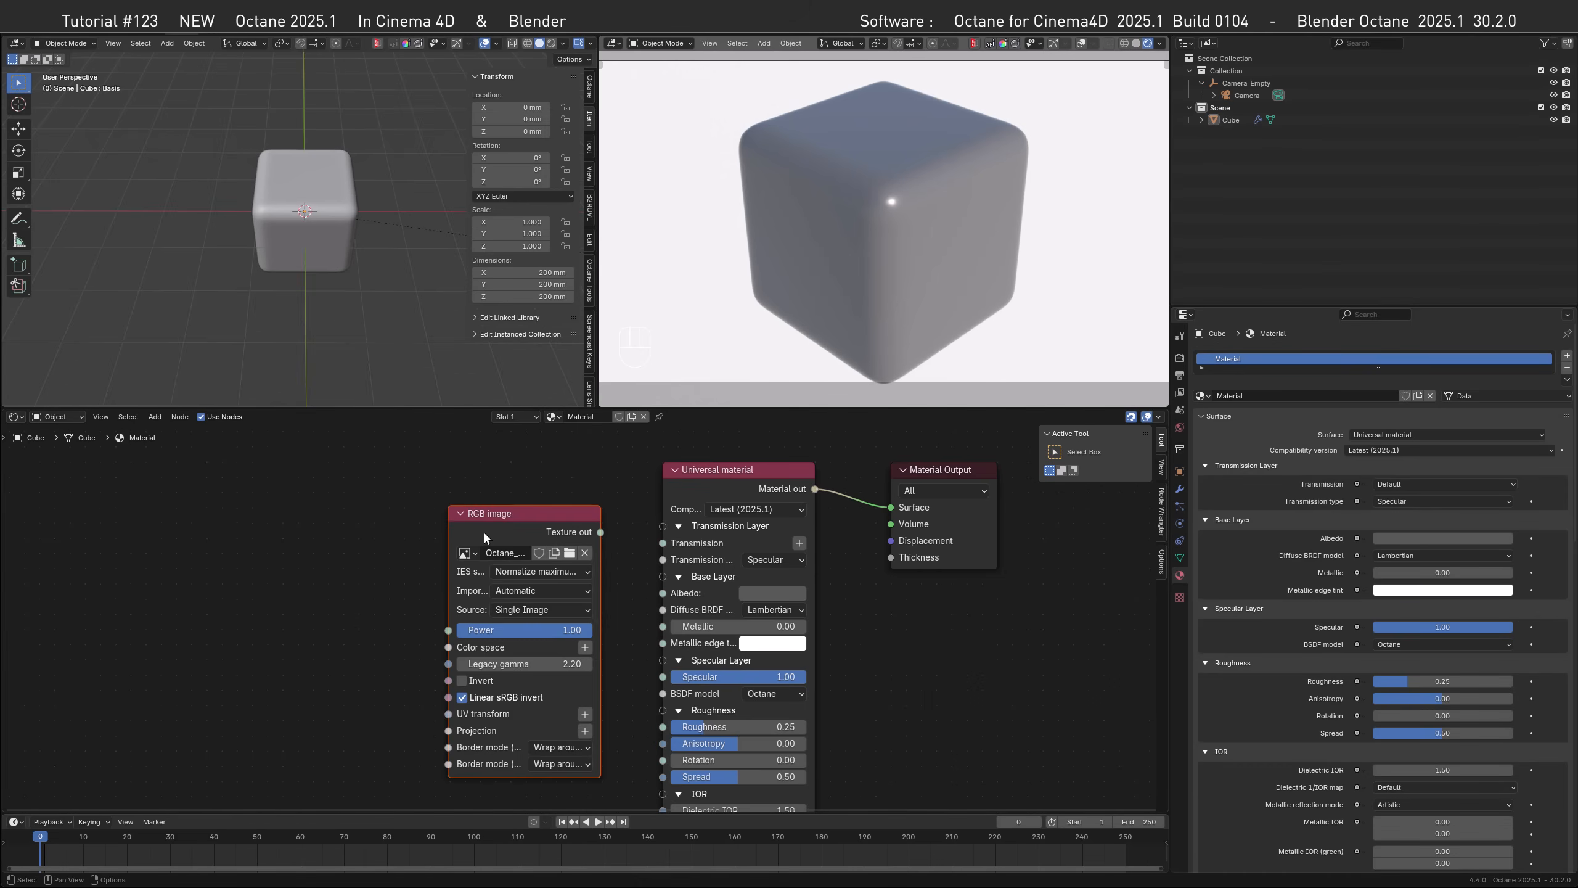
drag(600, 532, 663, 593)
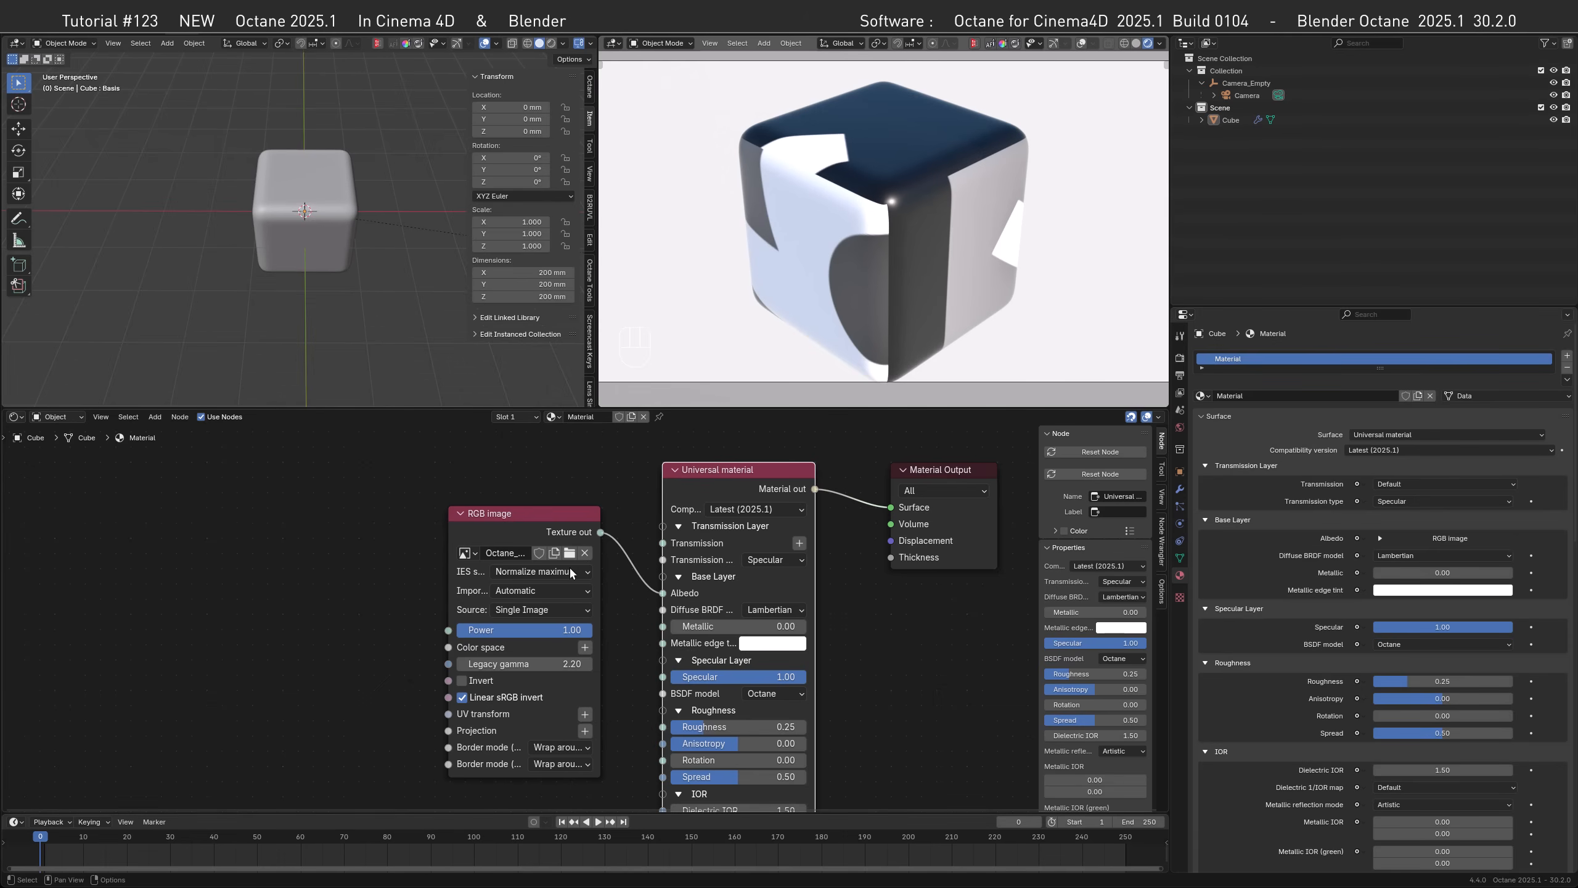
click(584, 733)
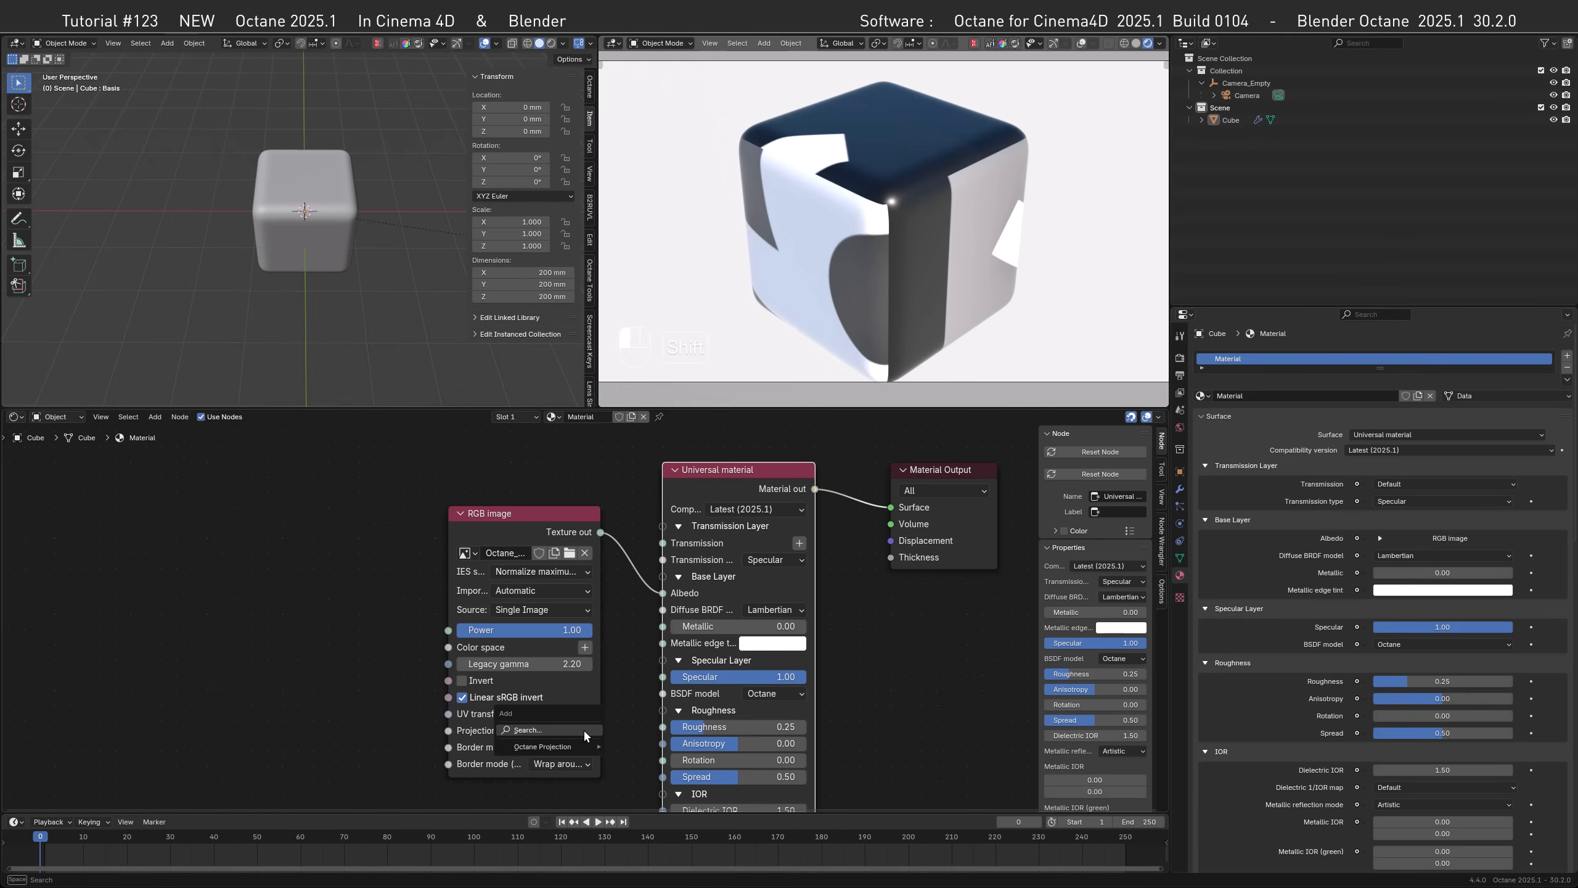
mouse_move(577, 746)
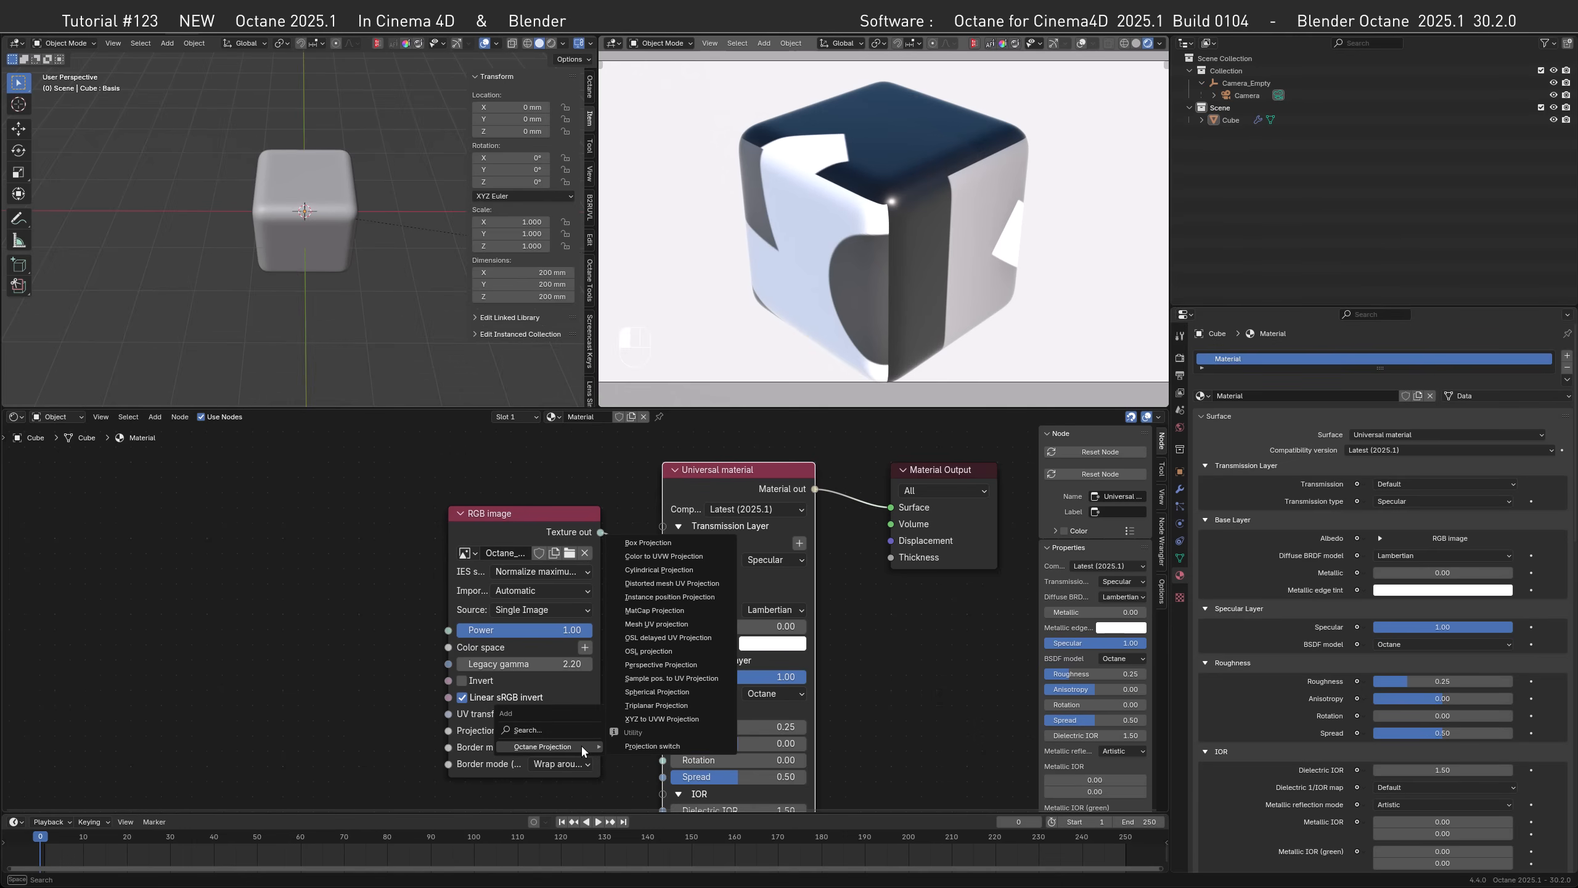
click(652, 720)
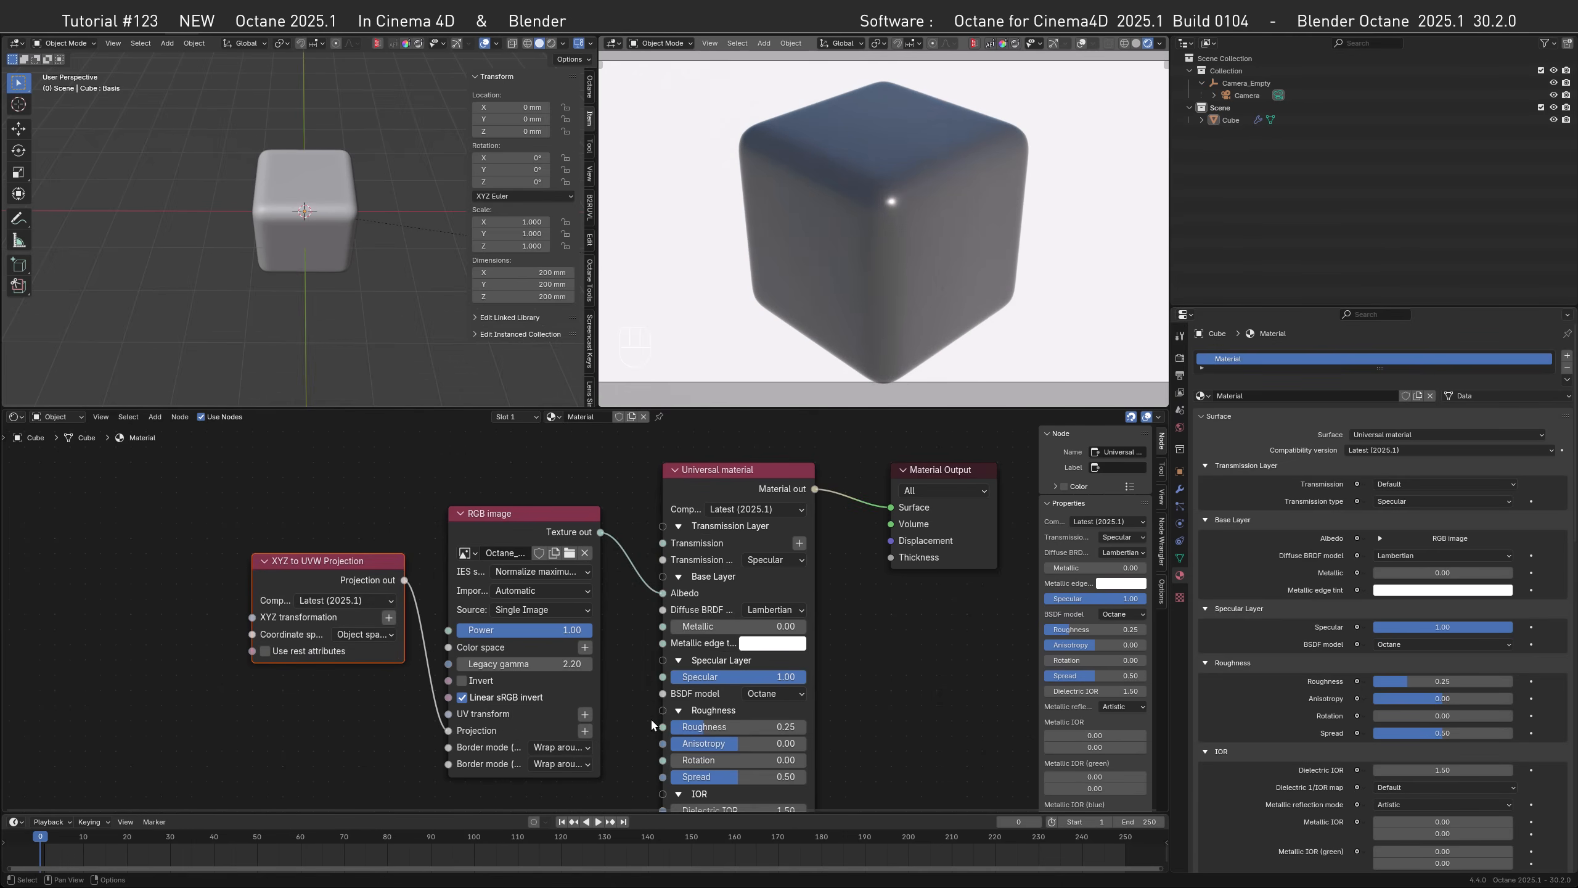
- Add a 3D transformation node to the projection's XYZ transformation input and align both nodes level with the RGB image node
click(385, 617)
mouse_move(379, 642)
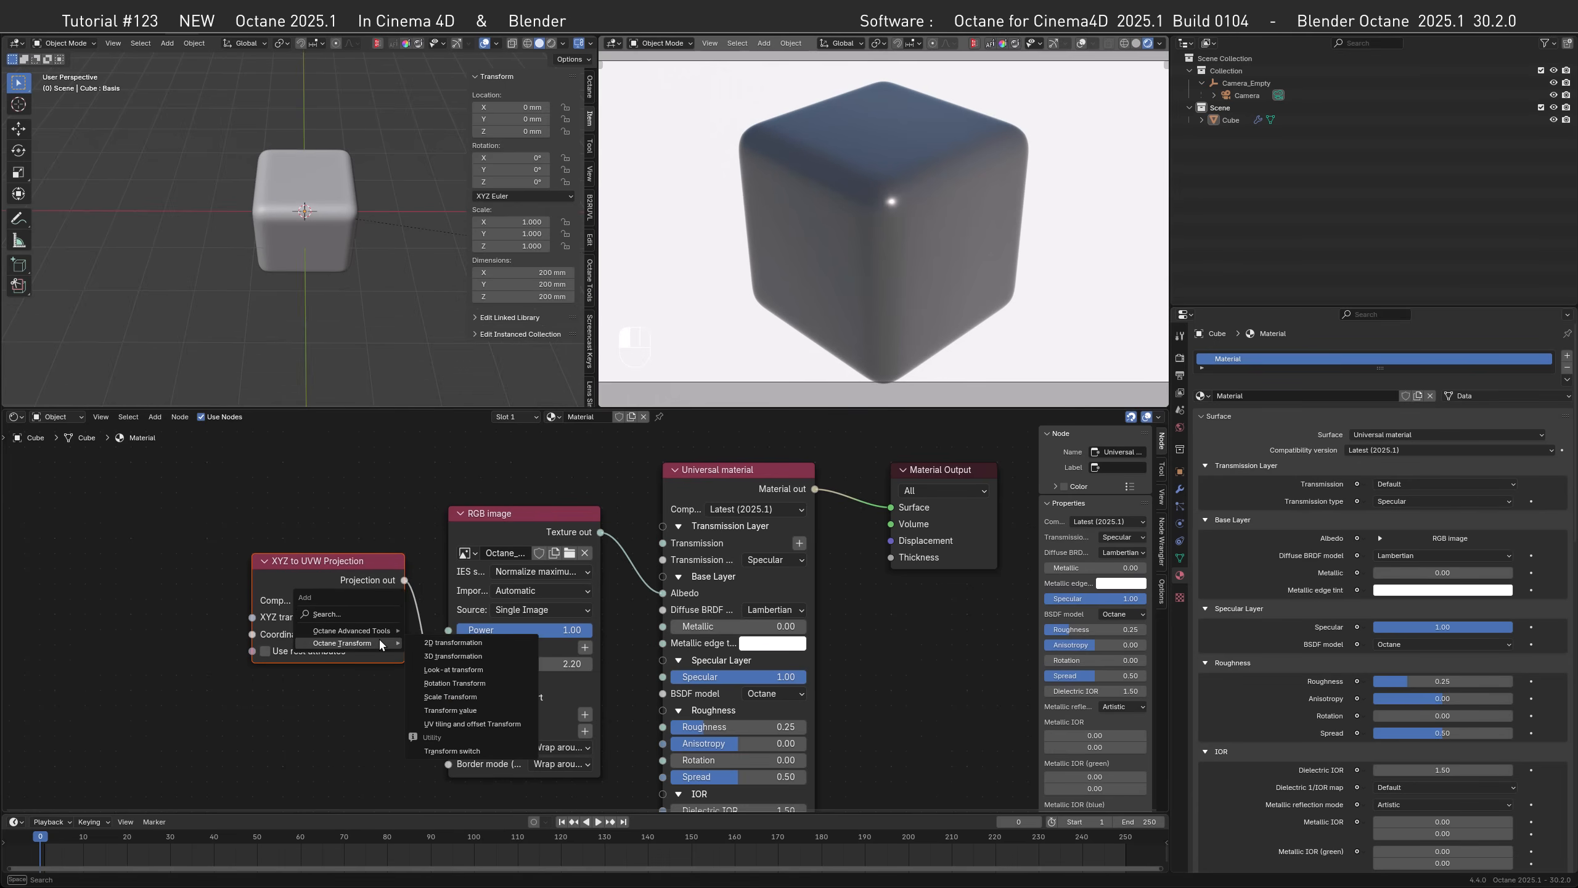
click(445, 656)
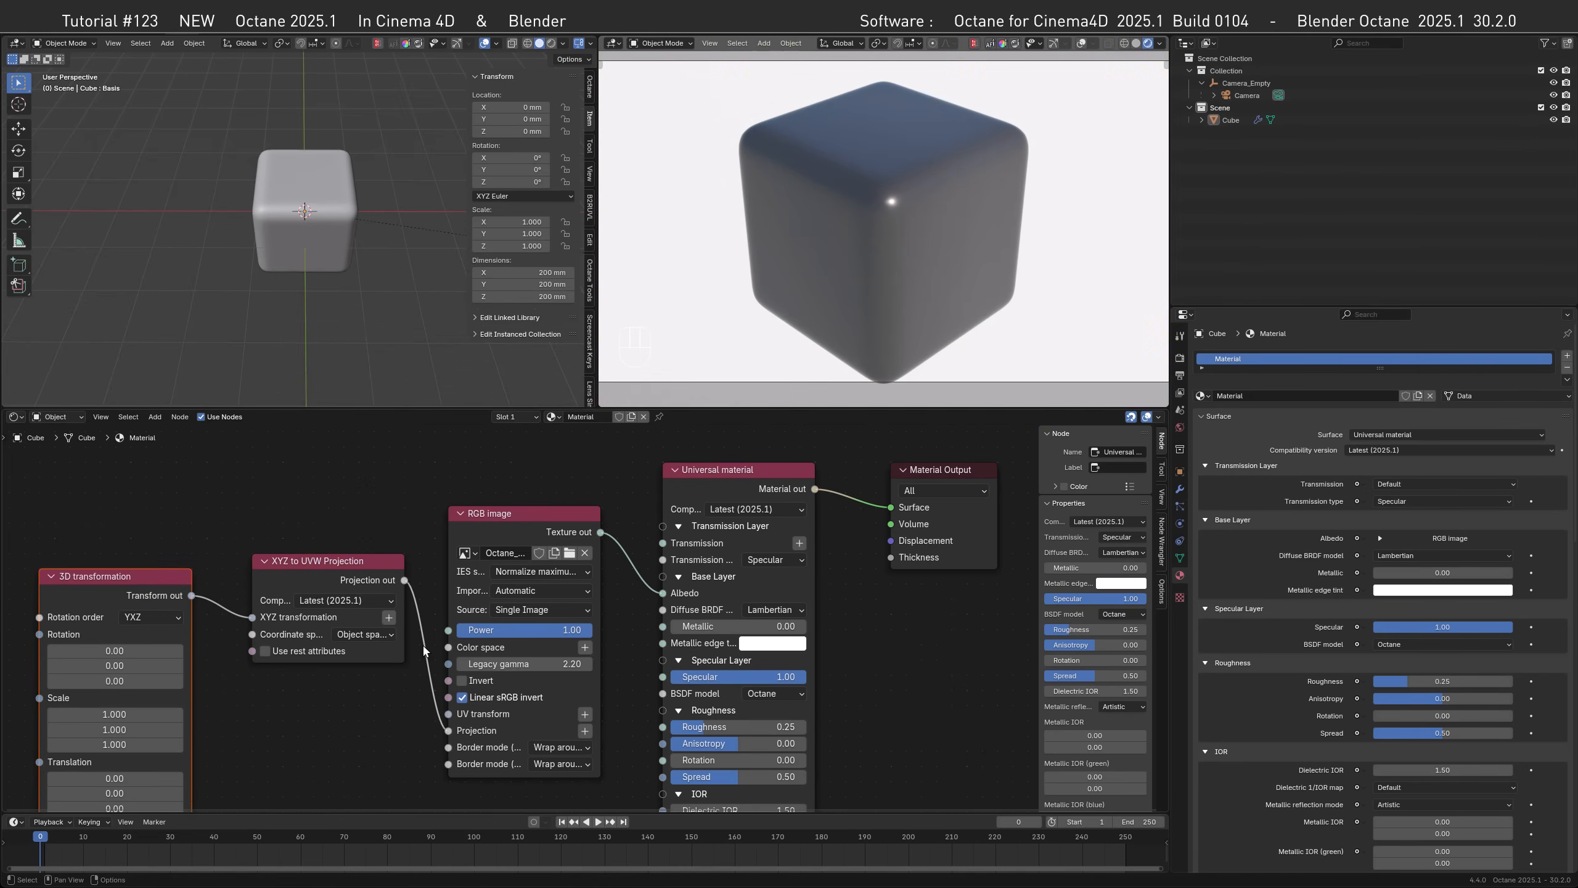
drag(339, 562, 339, 515)
drag(156, 583, 170, 522)
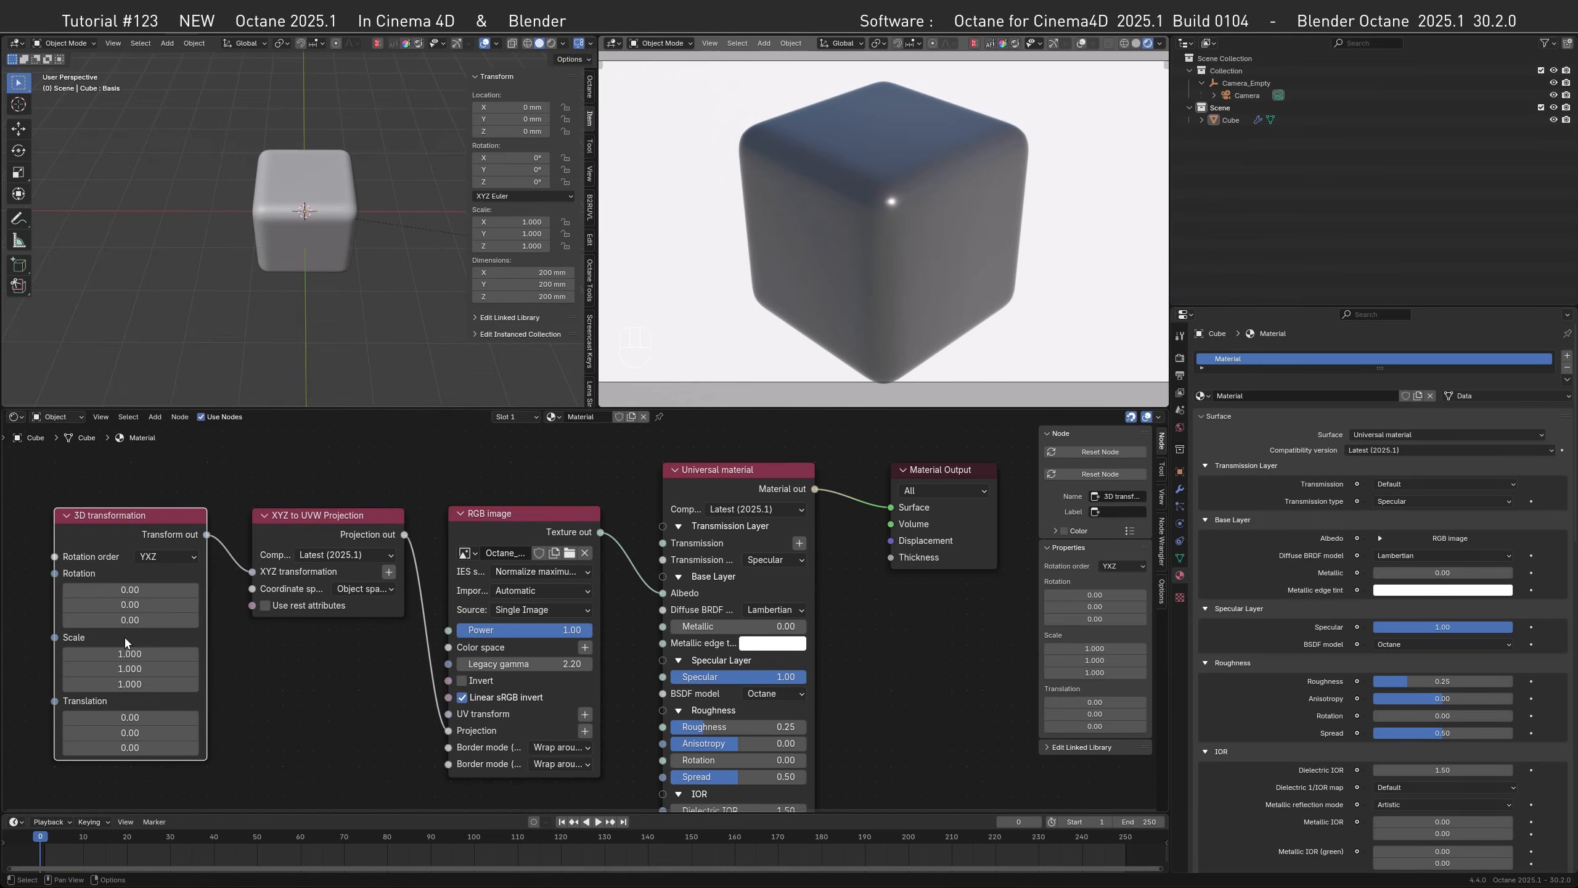
- Set all three scale values of the 3D transformation node to 0.125
mouse_move(122, 653)
mouse_down()
mouse_move(122, 684)
mouse_move(125, 652)
mouse_up()
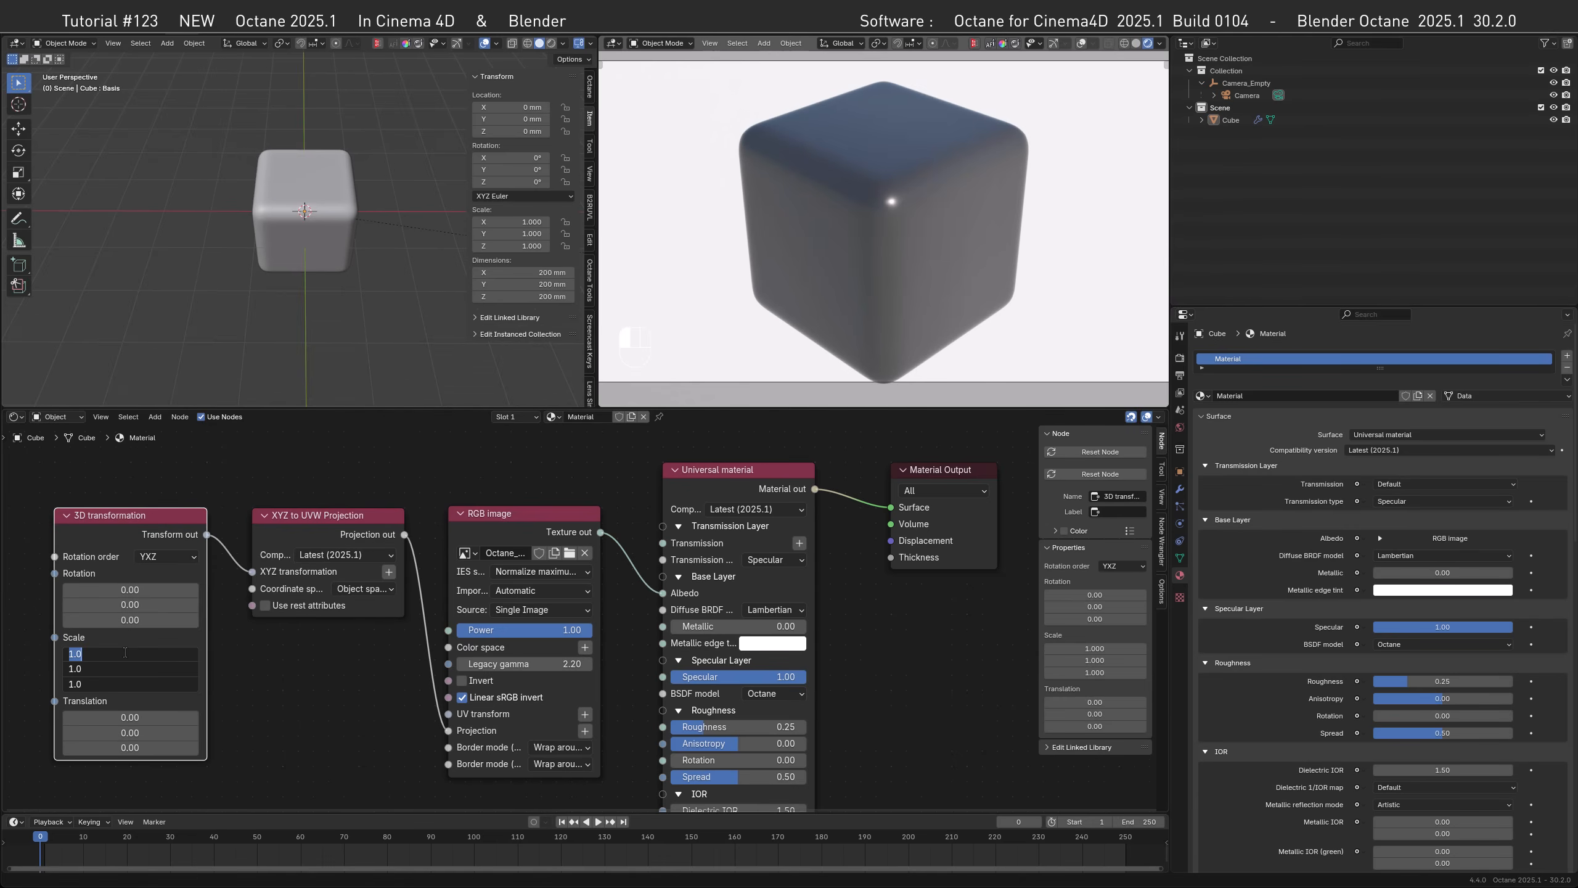
text(0.125)
key(Return)
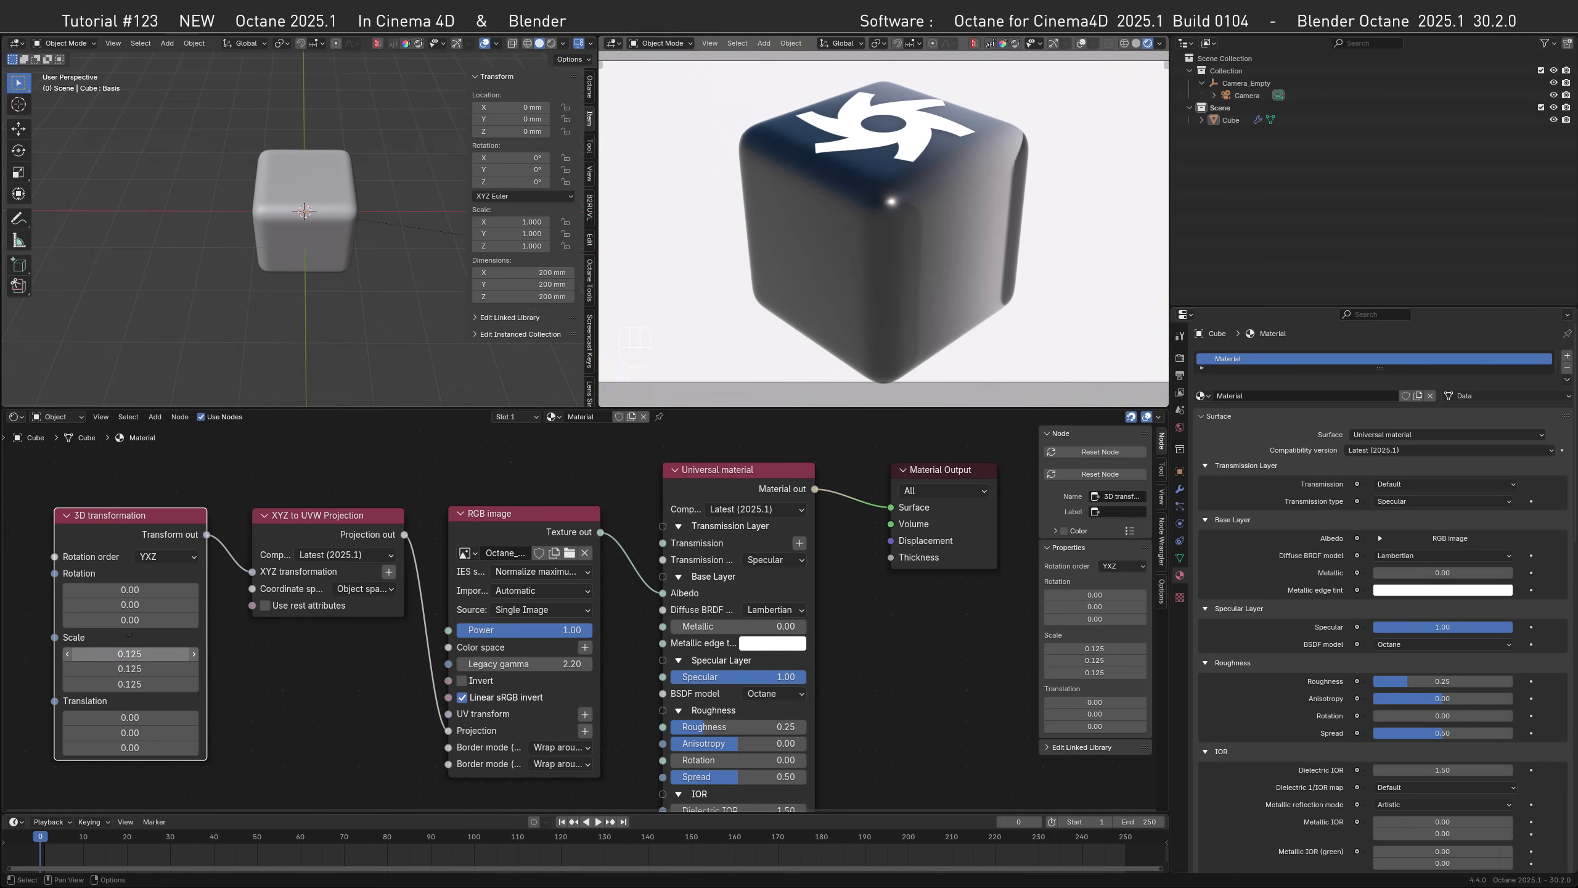
- Set the 3D transformation node's rotation to 35, 45 and 60
click(130, 590)
text(35)
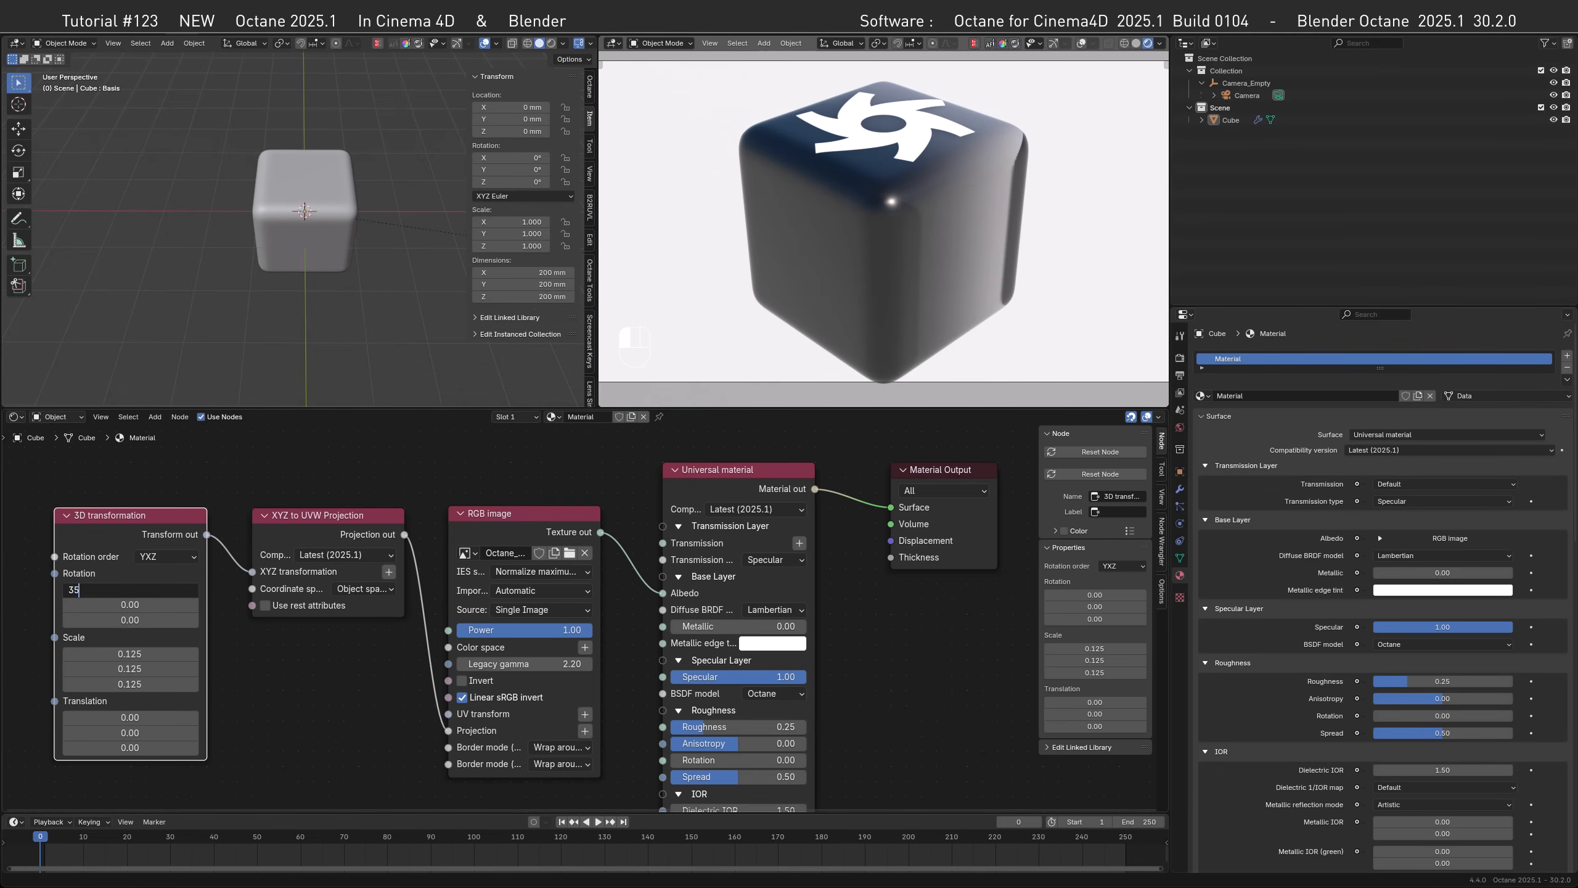
key(Tab)
text(45)
key(Tab)
text(60)
key(Return)
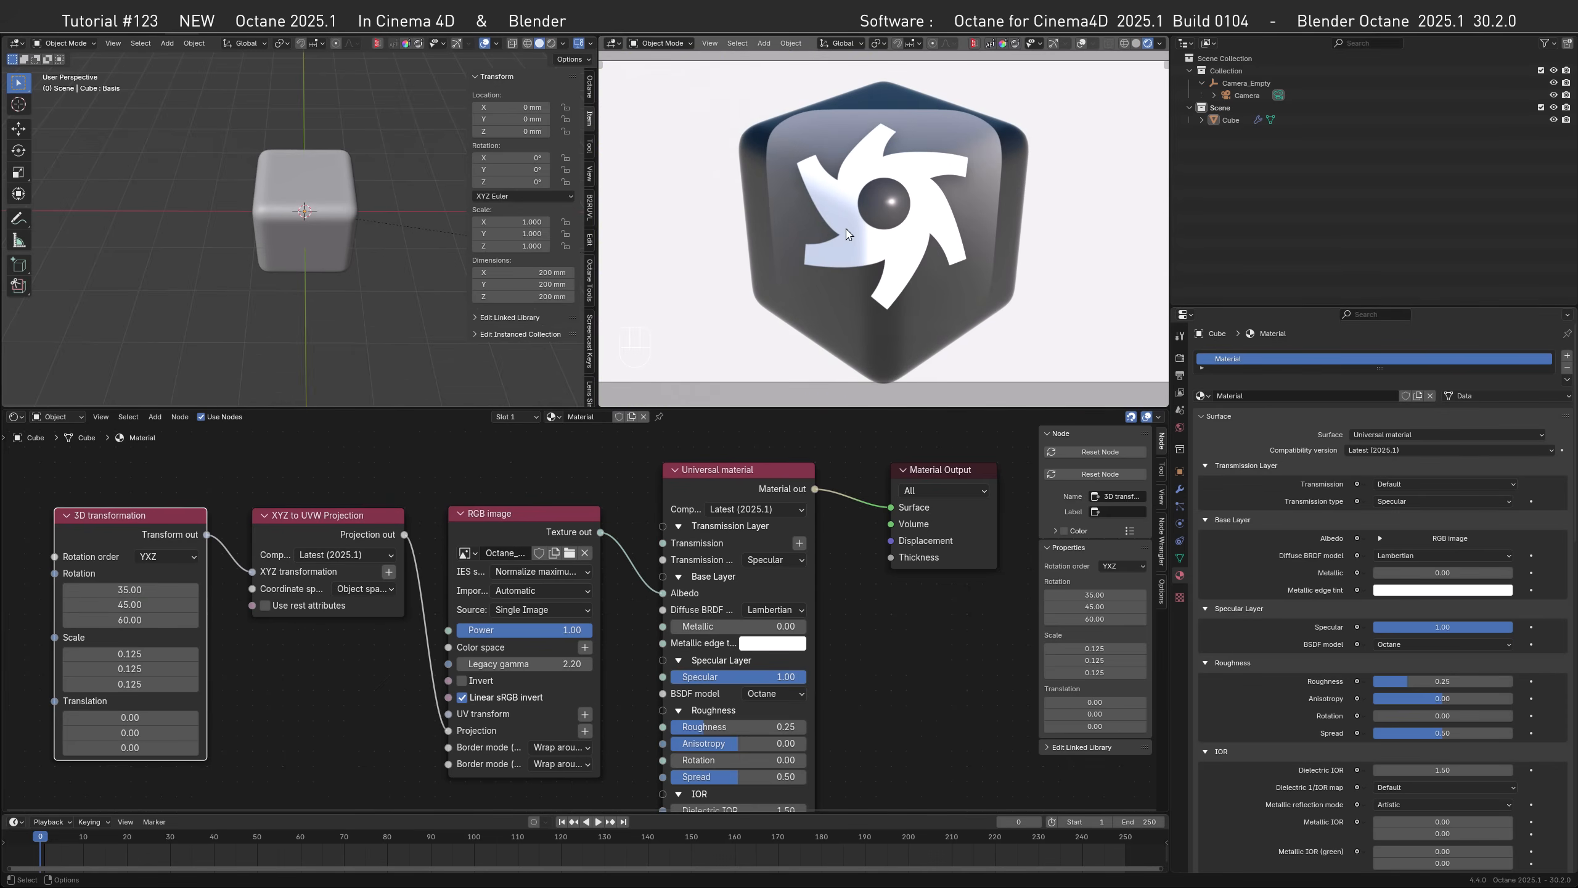
- Preview the projected logo with the cube's Wave modifier enabled in the viewport, play to frame 65, and disable the modifier again
click(1201, 121)
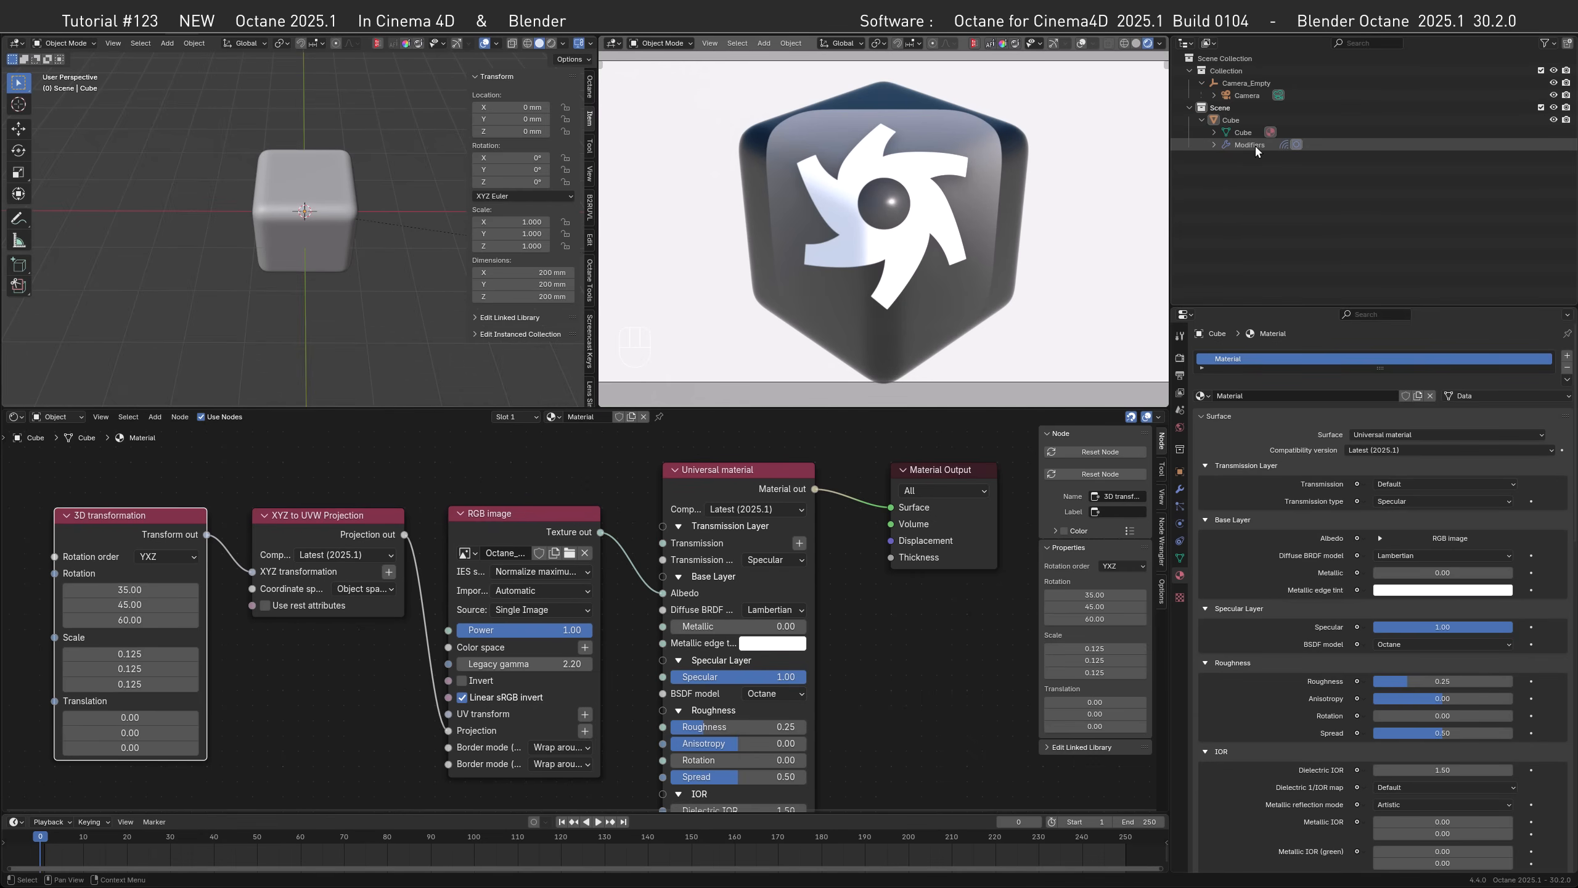
click(1180, 489)
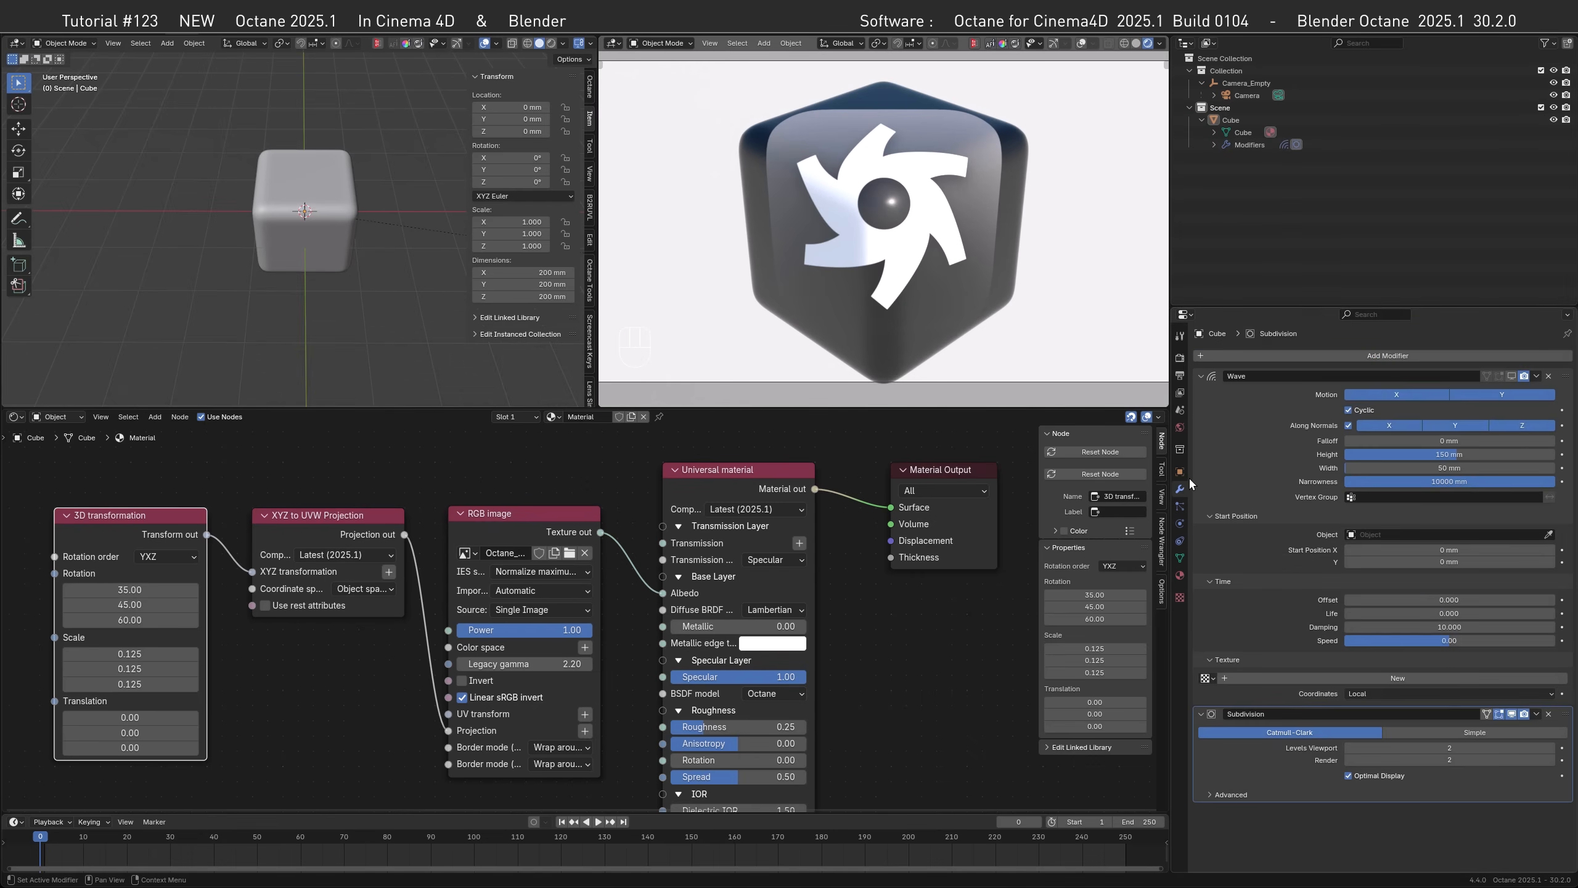
click(1512, 376)
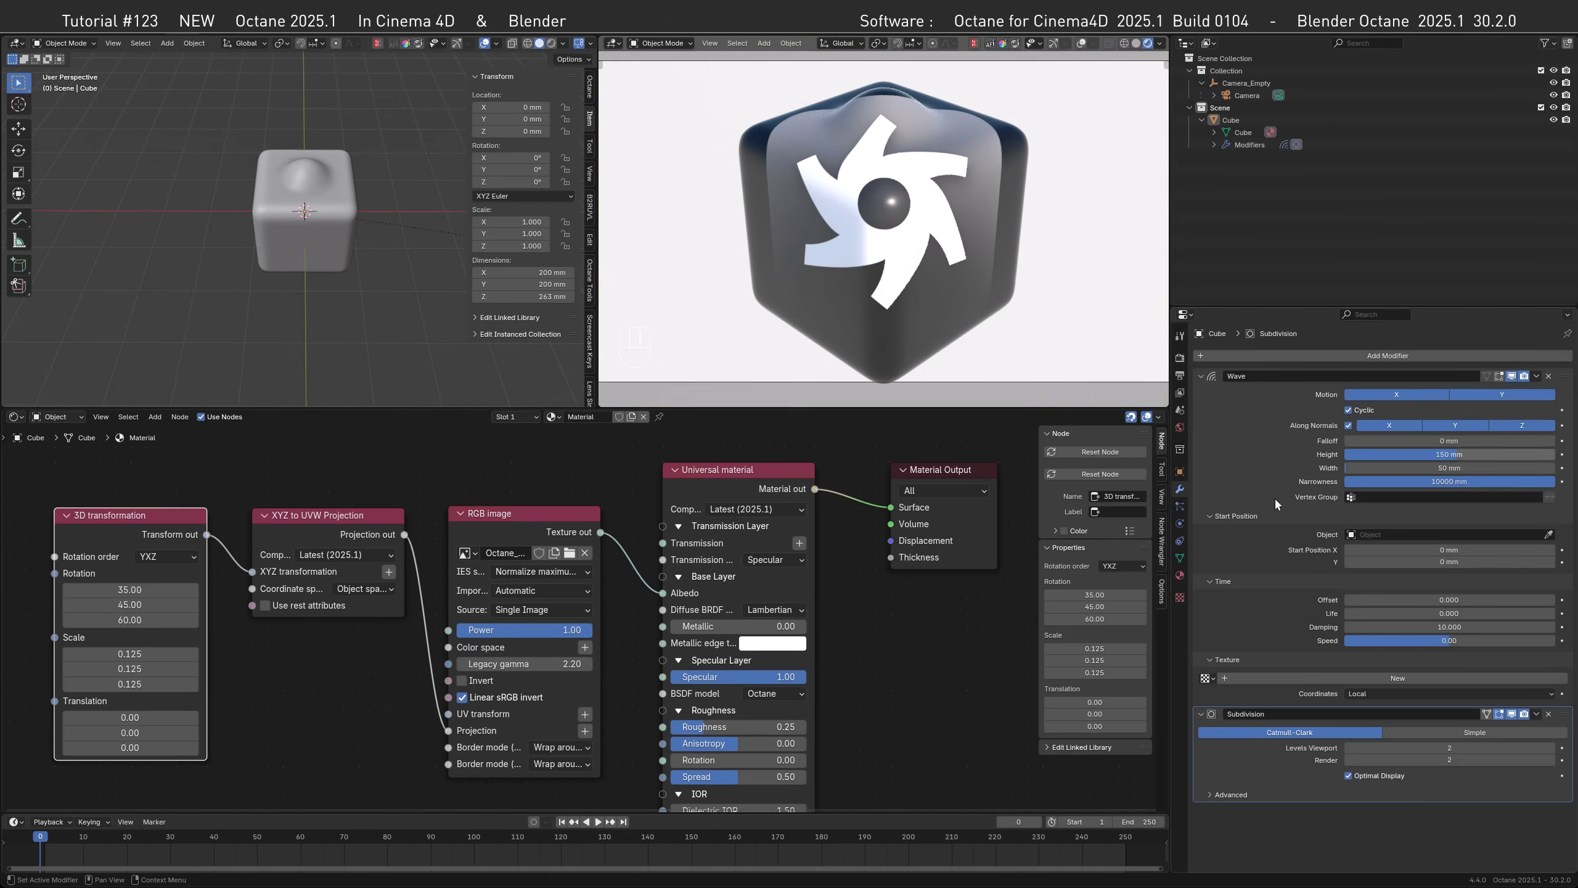
key(space)
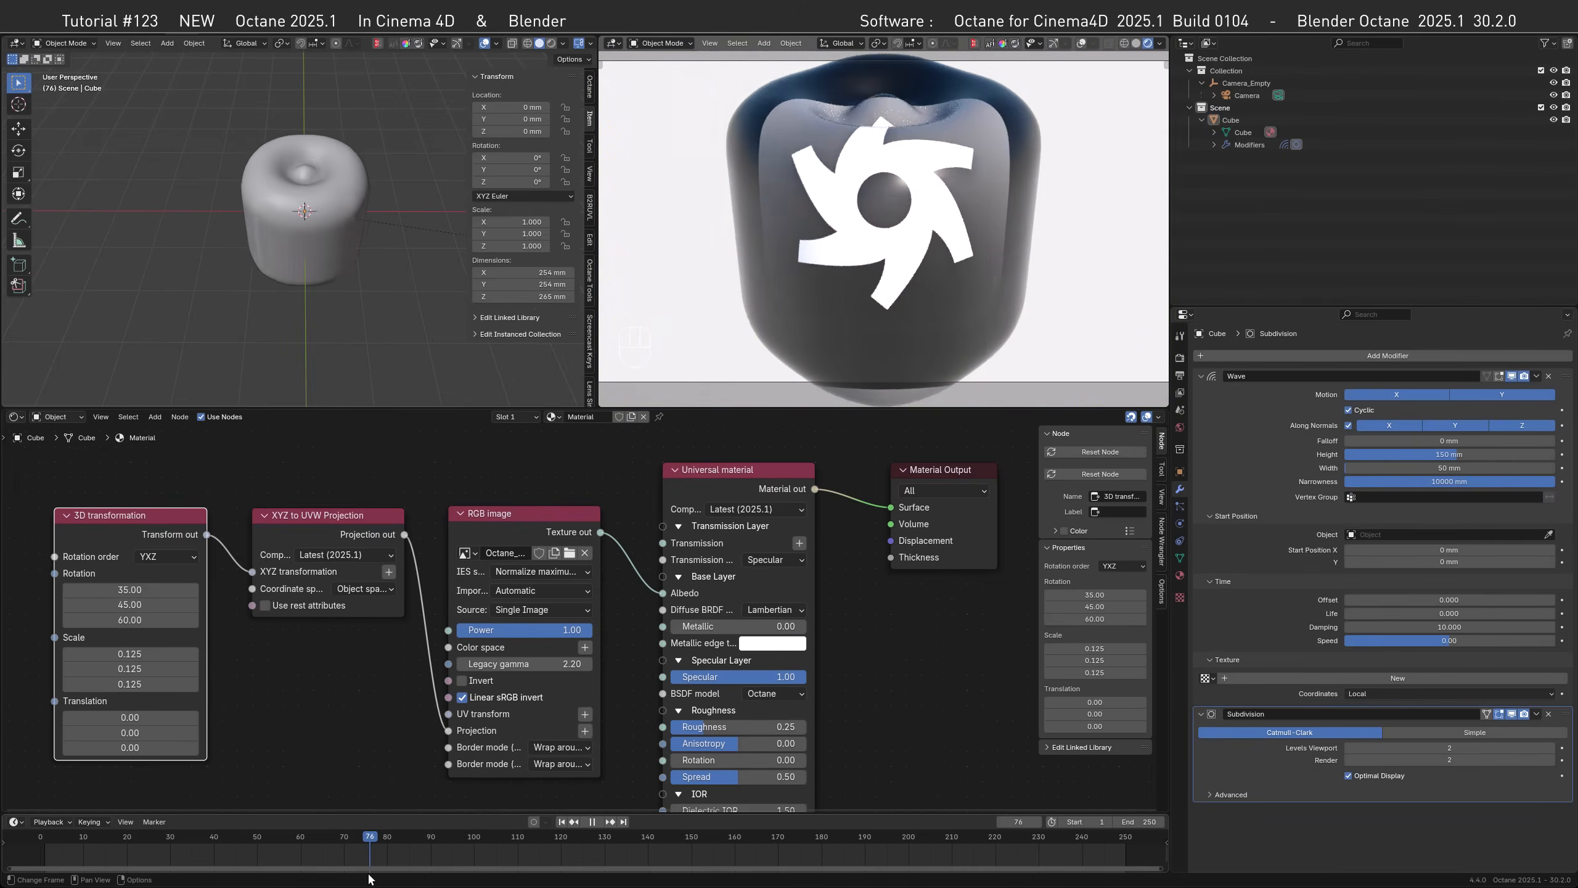
mouse_move(325, 883)
mouse_down()
mouse_move(289, 881)
mouse_move(322, 874)
mouse_up()
key(space)
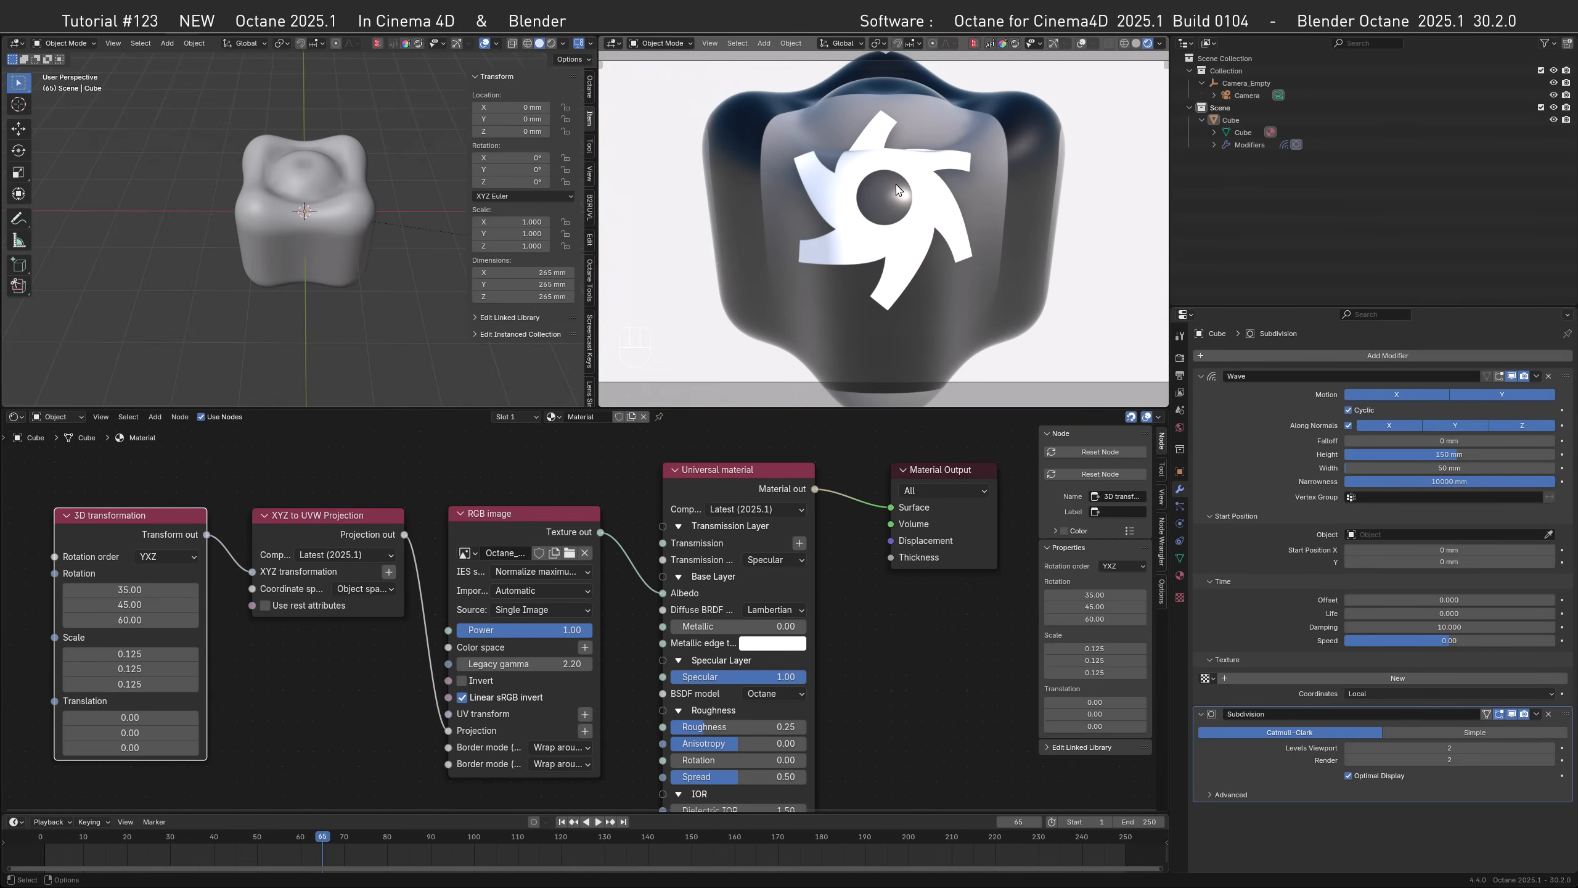
click(1511, 376)
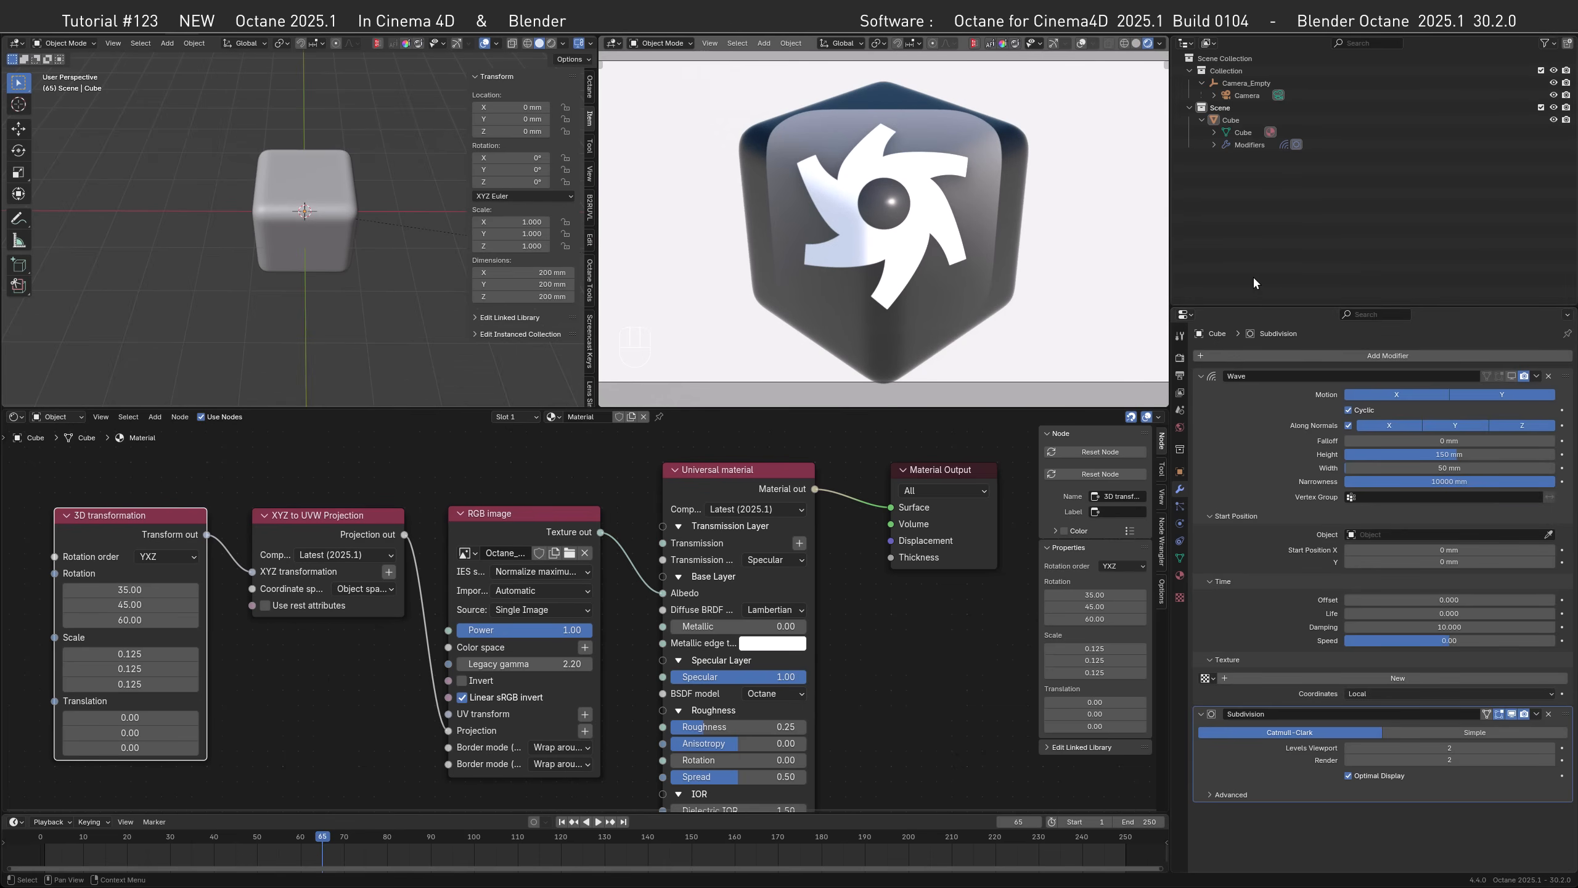
- Enable Add Rest Position in the cube's mesh data and Use rest attributes on the XYZ to UVW Projection node
click(1180, 560)
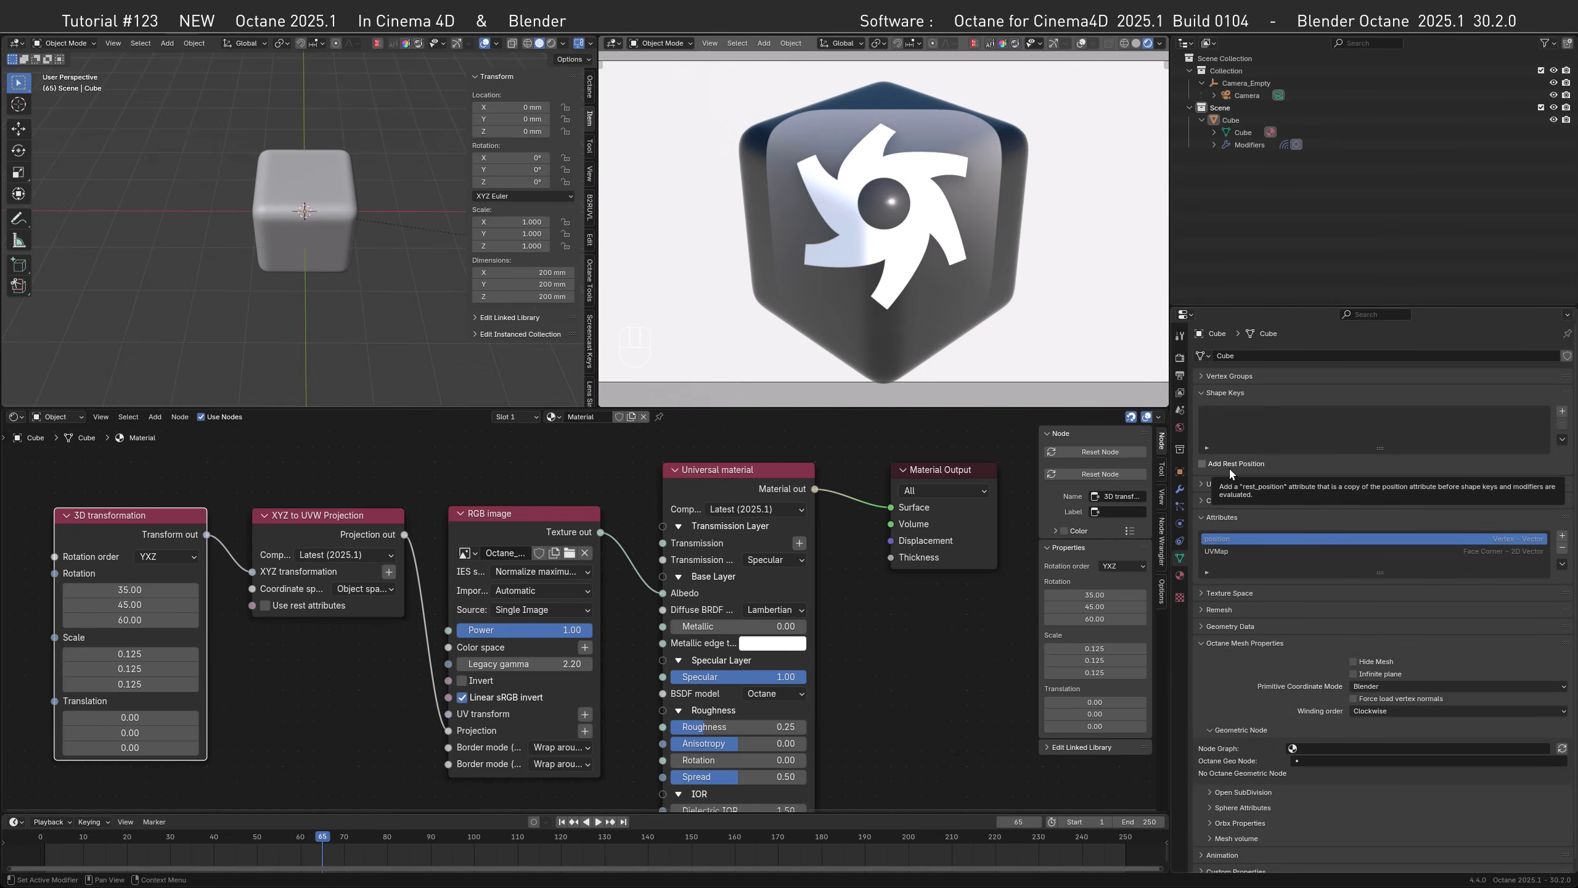
click(1202, 464)
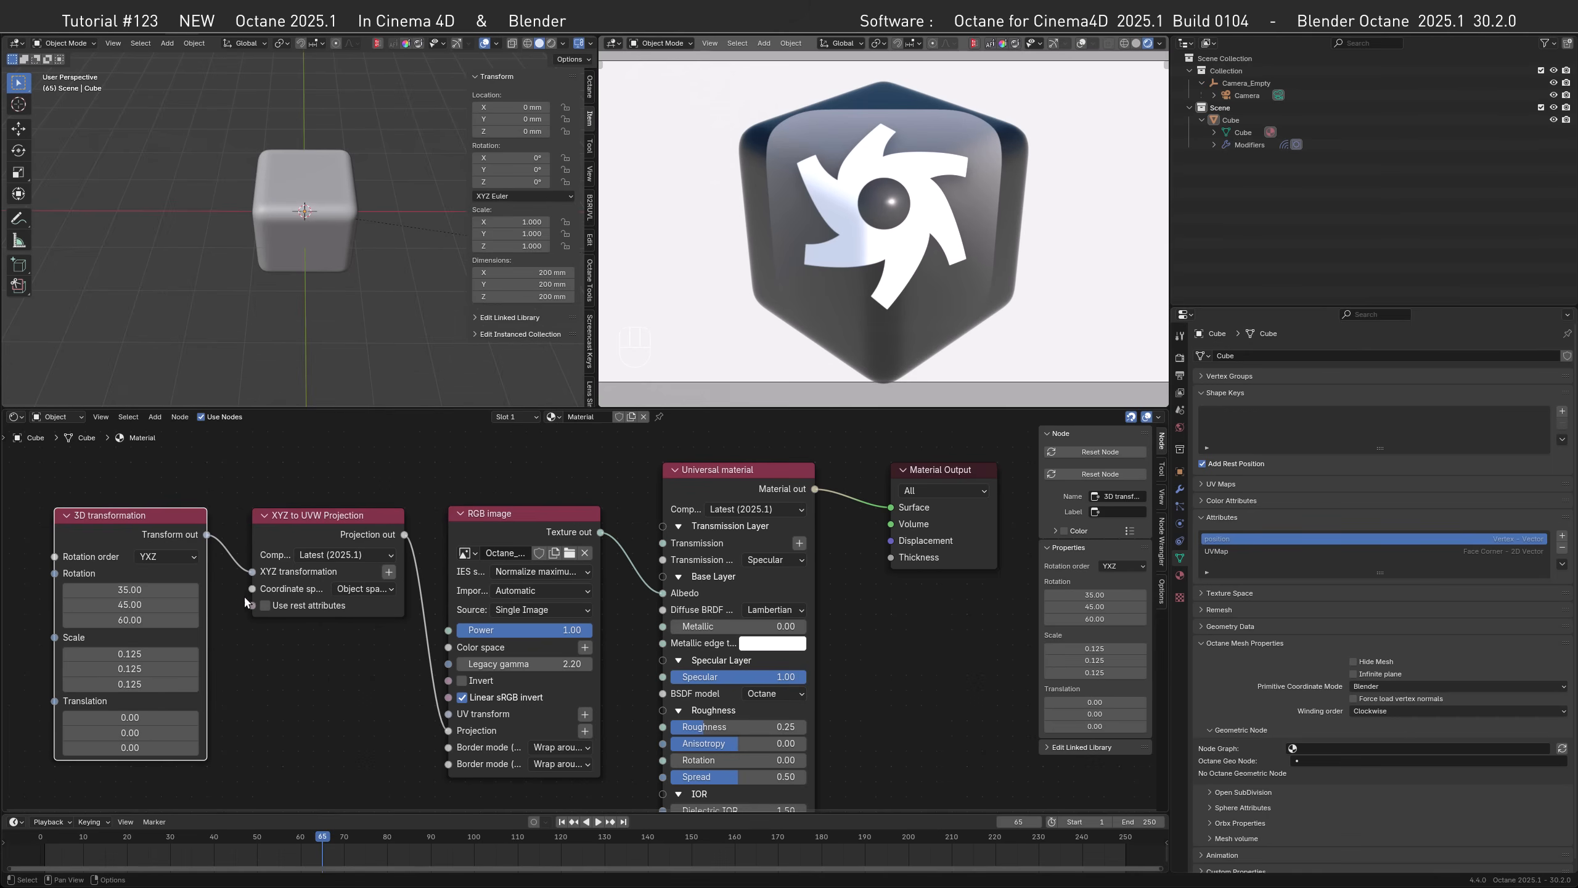
click(265, 605)
- Enable the cube's Wave modifier in the viewport and play the animation to check the logo on the deforming surface
click(1180, 489)
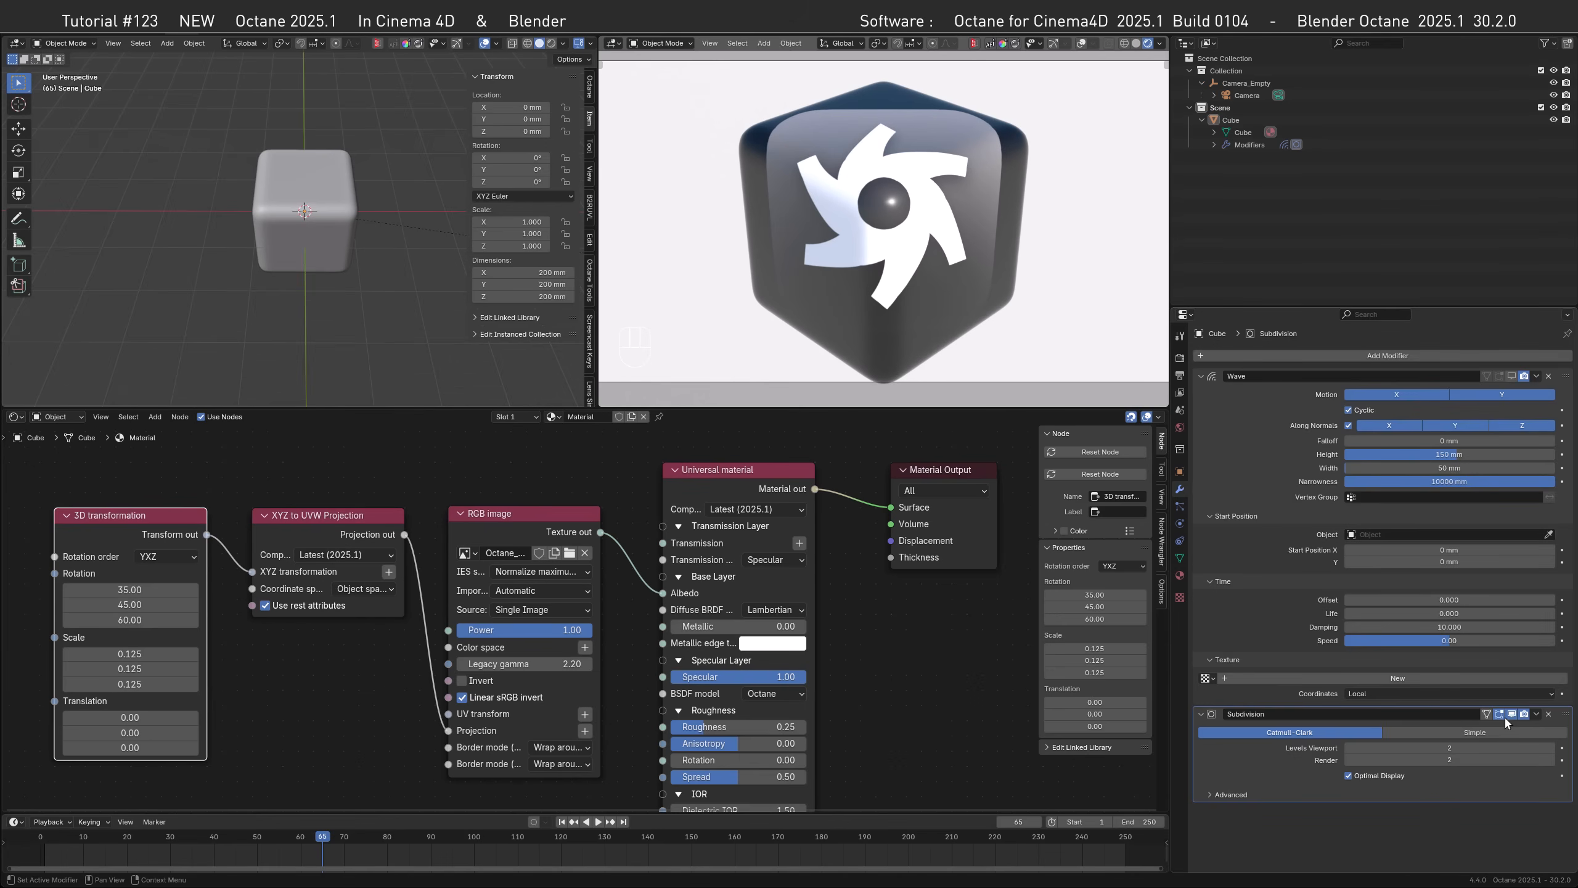
click(1511, 376)
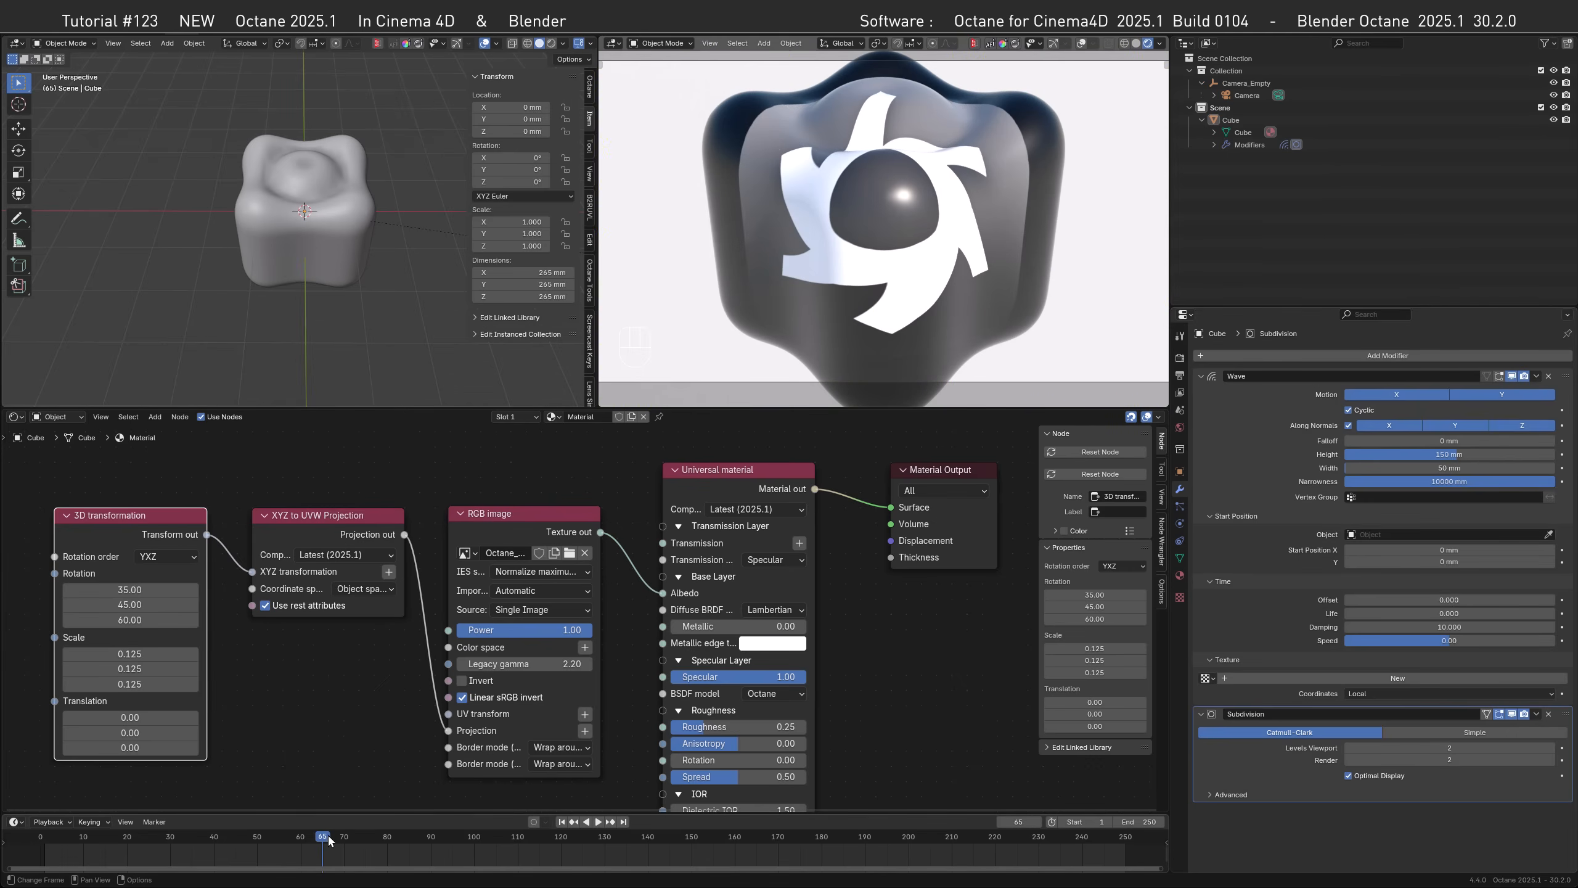
key(space)
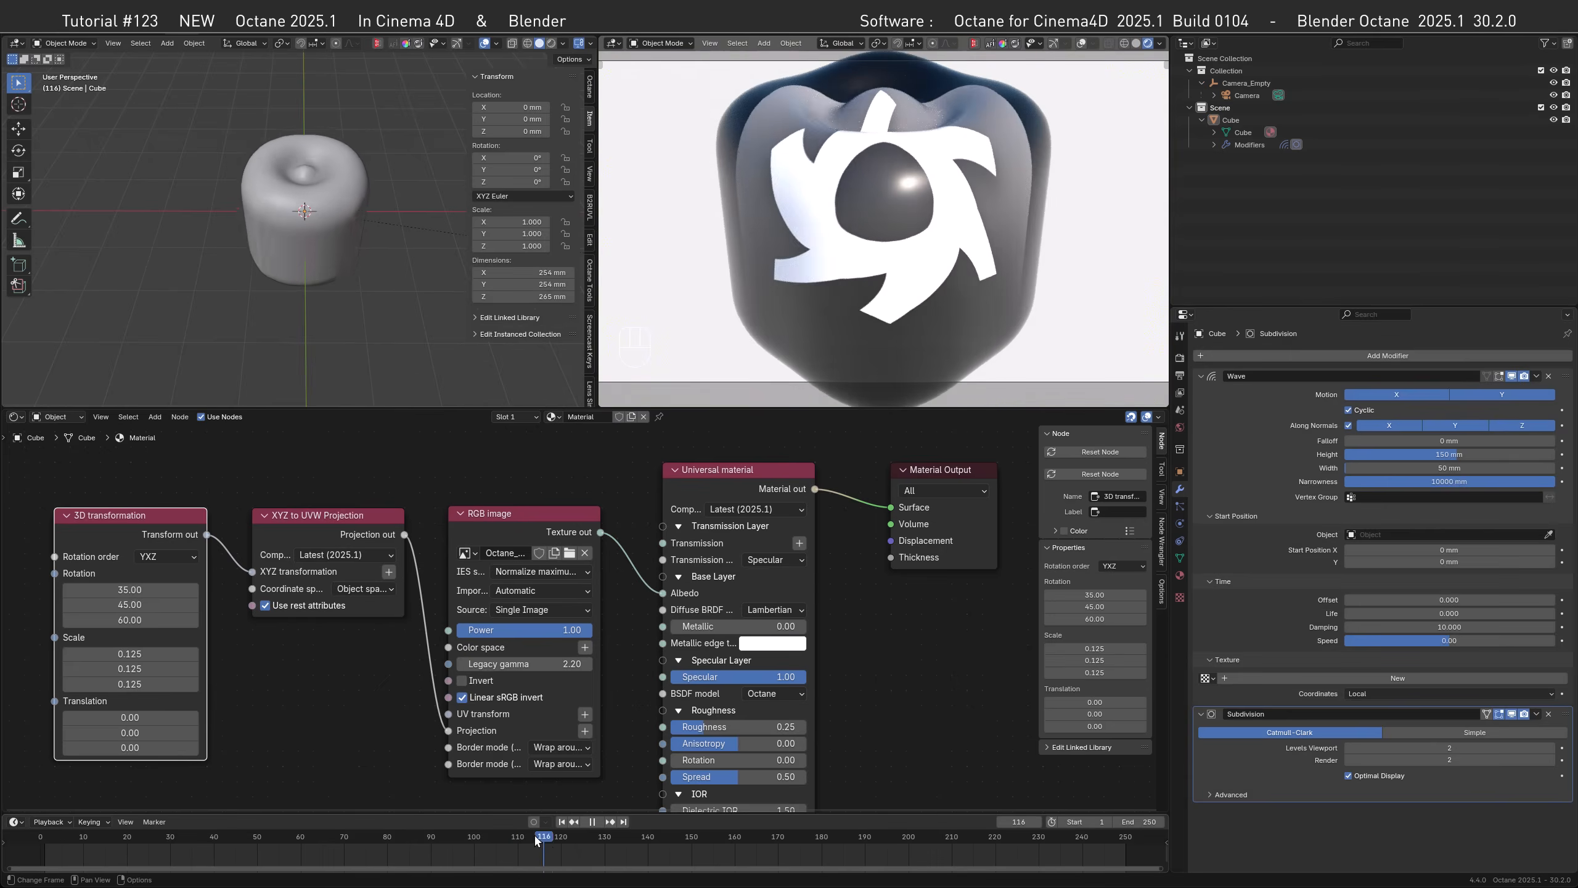
key(Escape)
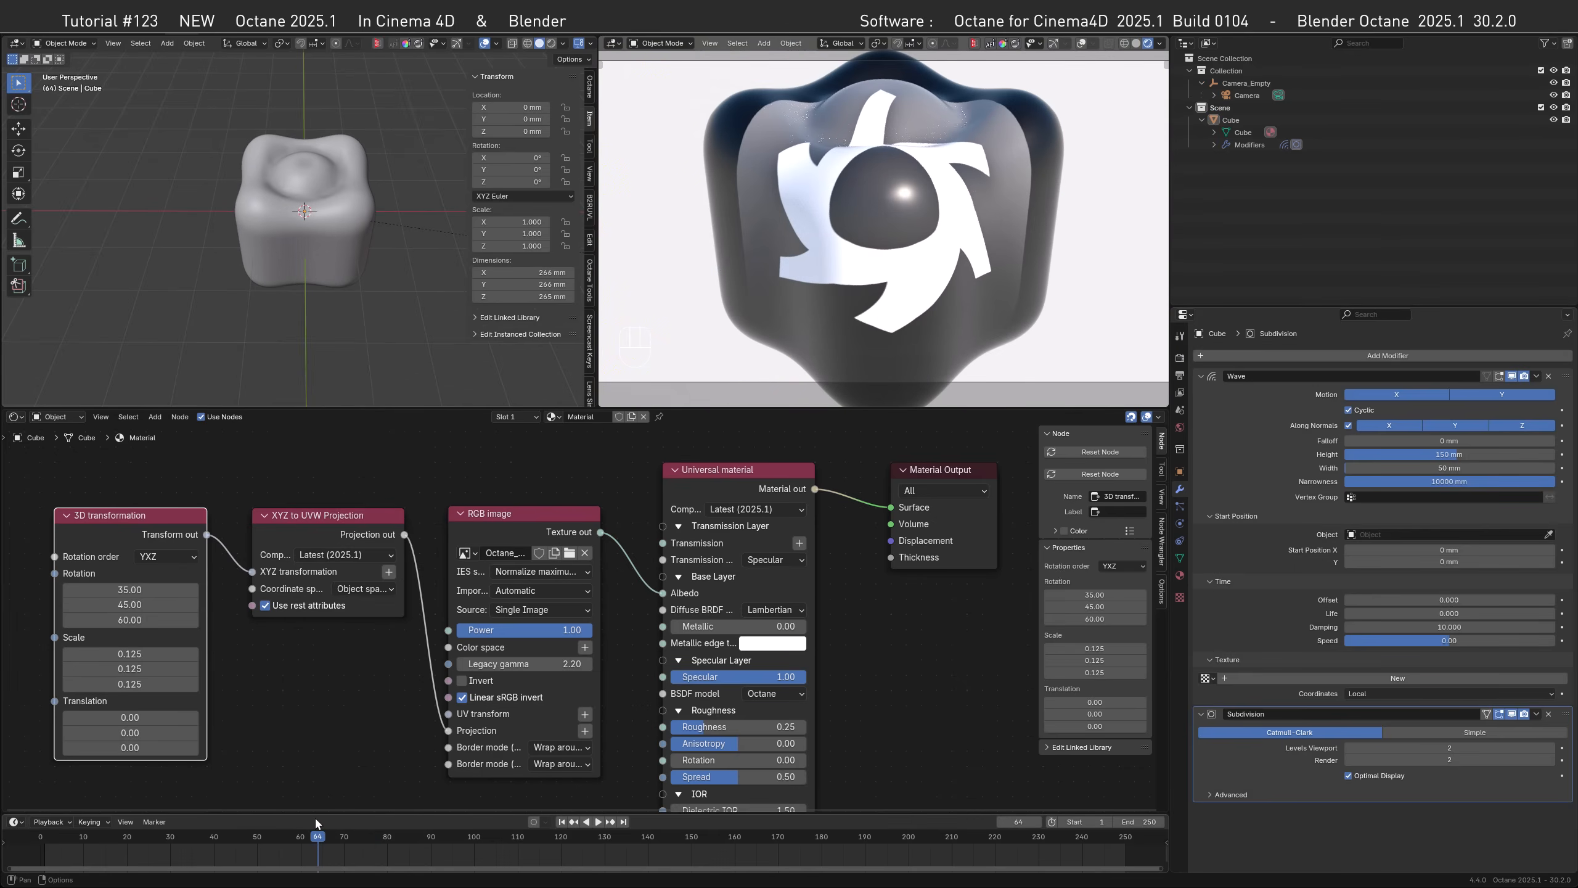
key(space)
key(space)
click(1180, 558)
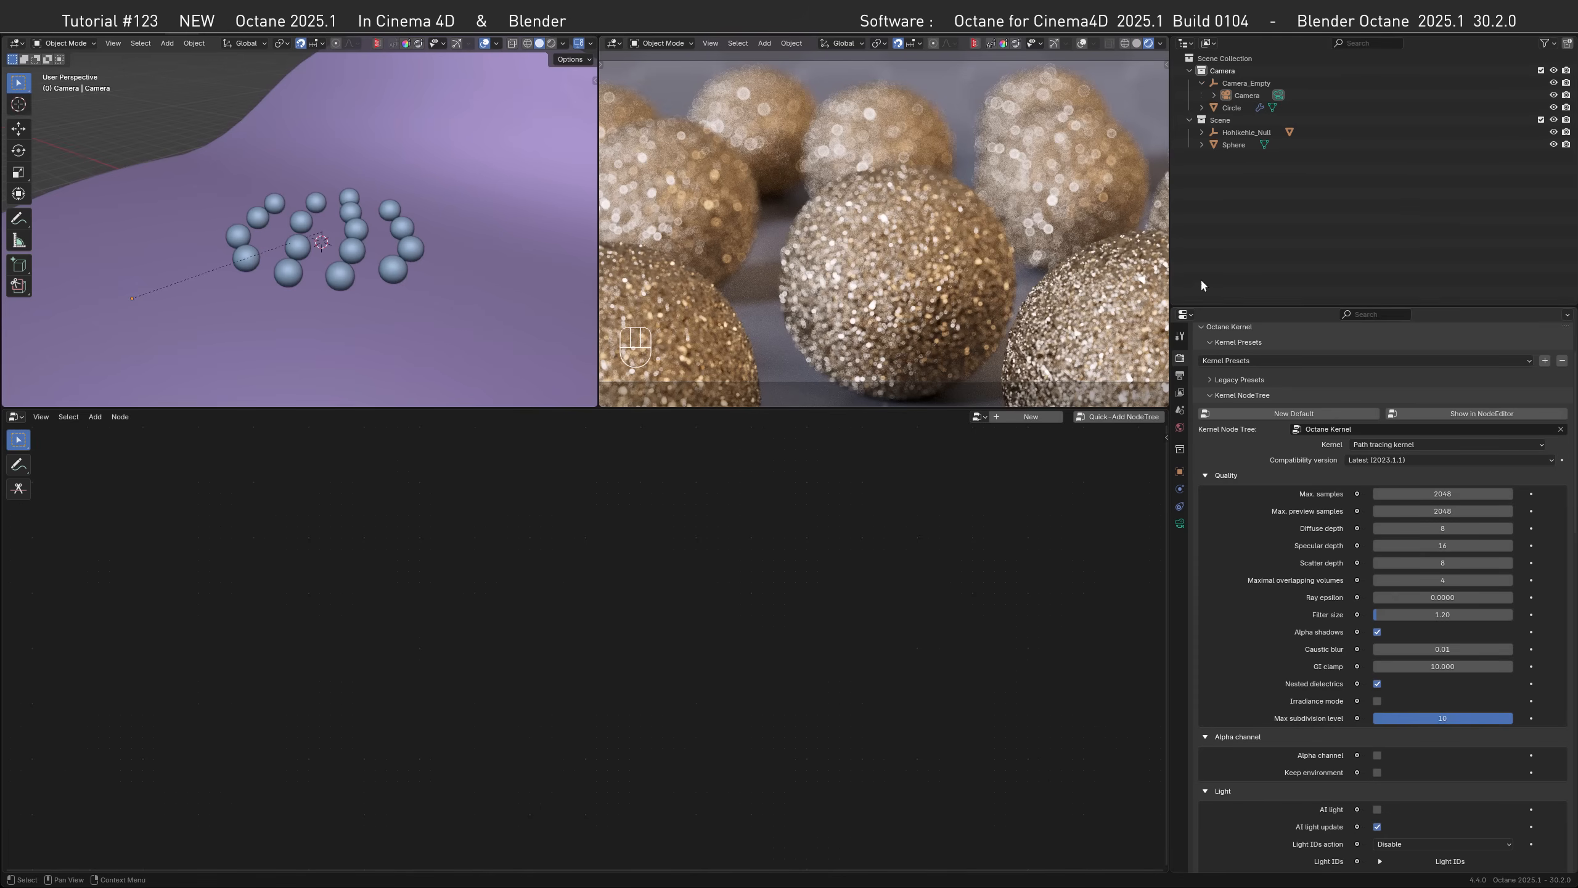
- In the glitter spheres scene, set the Octane camera type of the Camera object to Realistic lens
click(1242, 97)
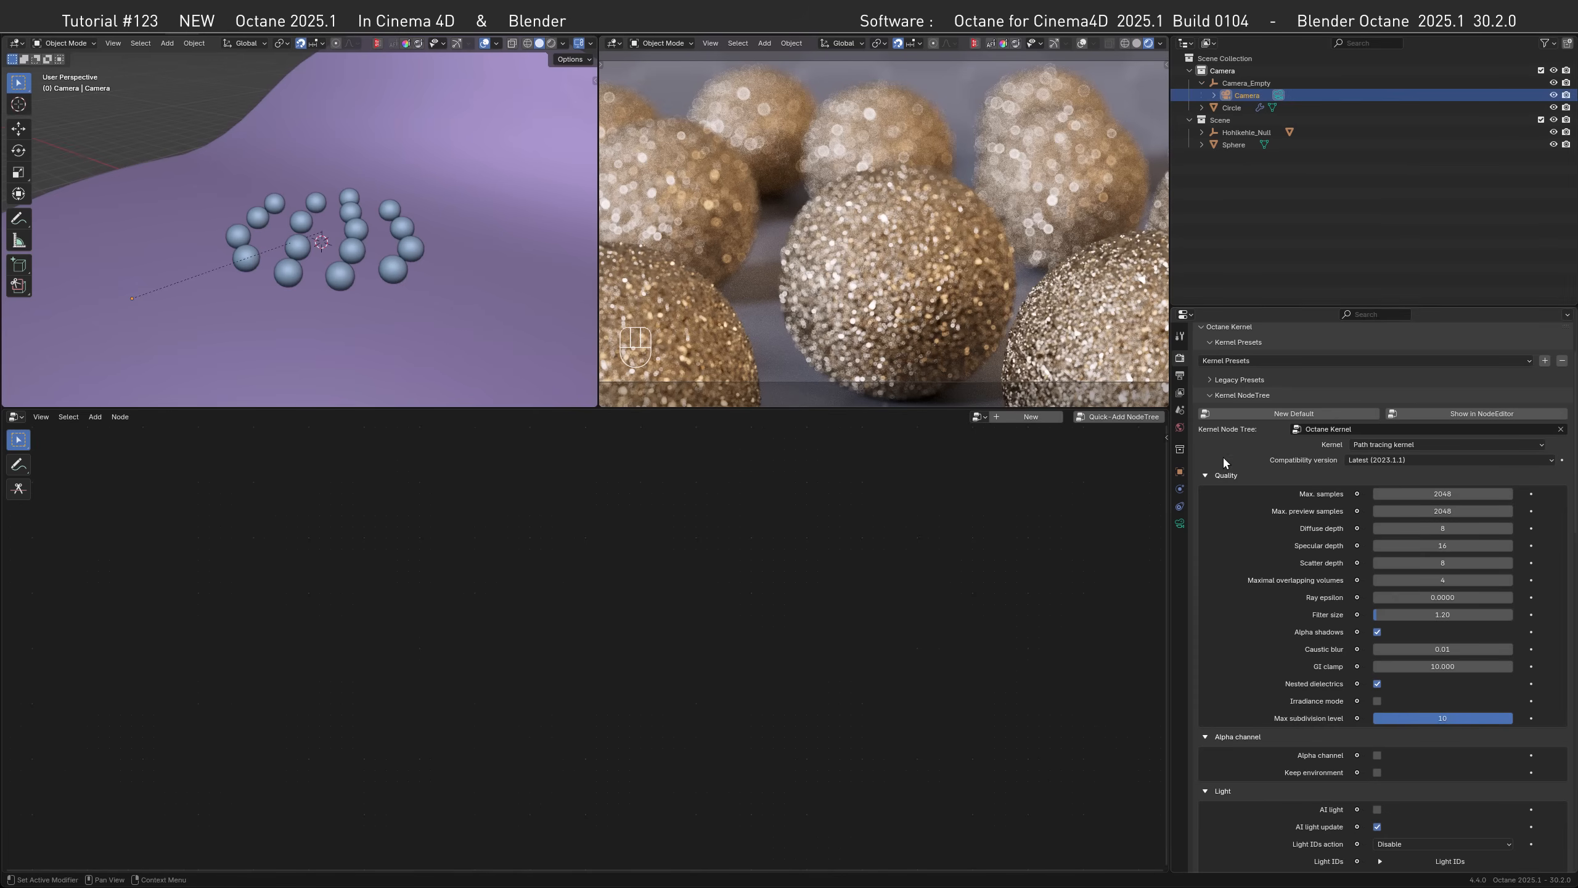
click(1180, 526)
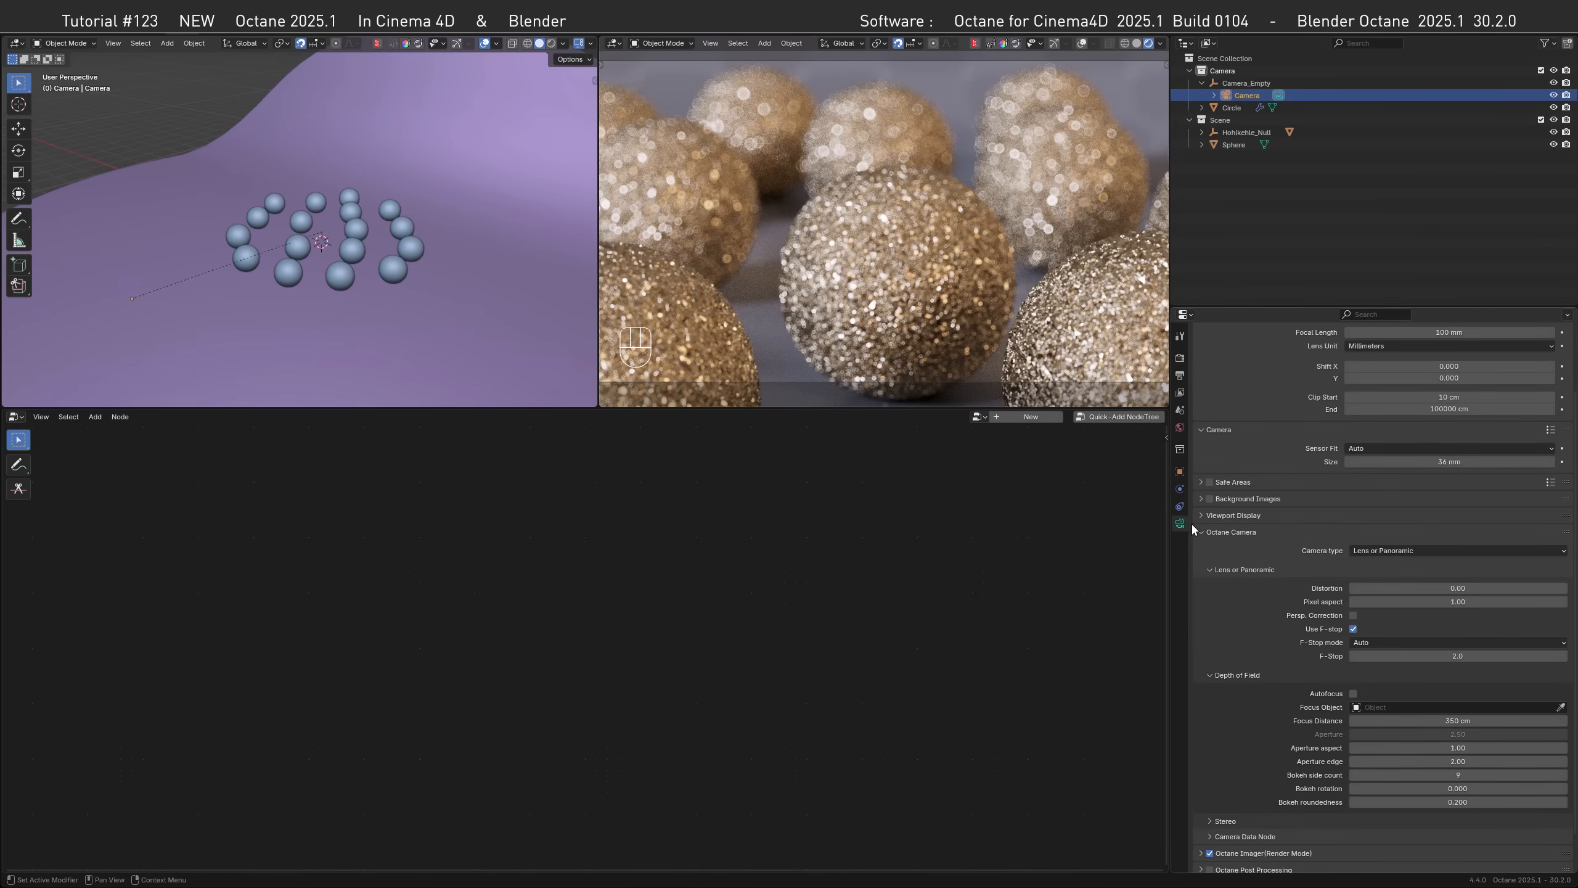
click(1371, 553)
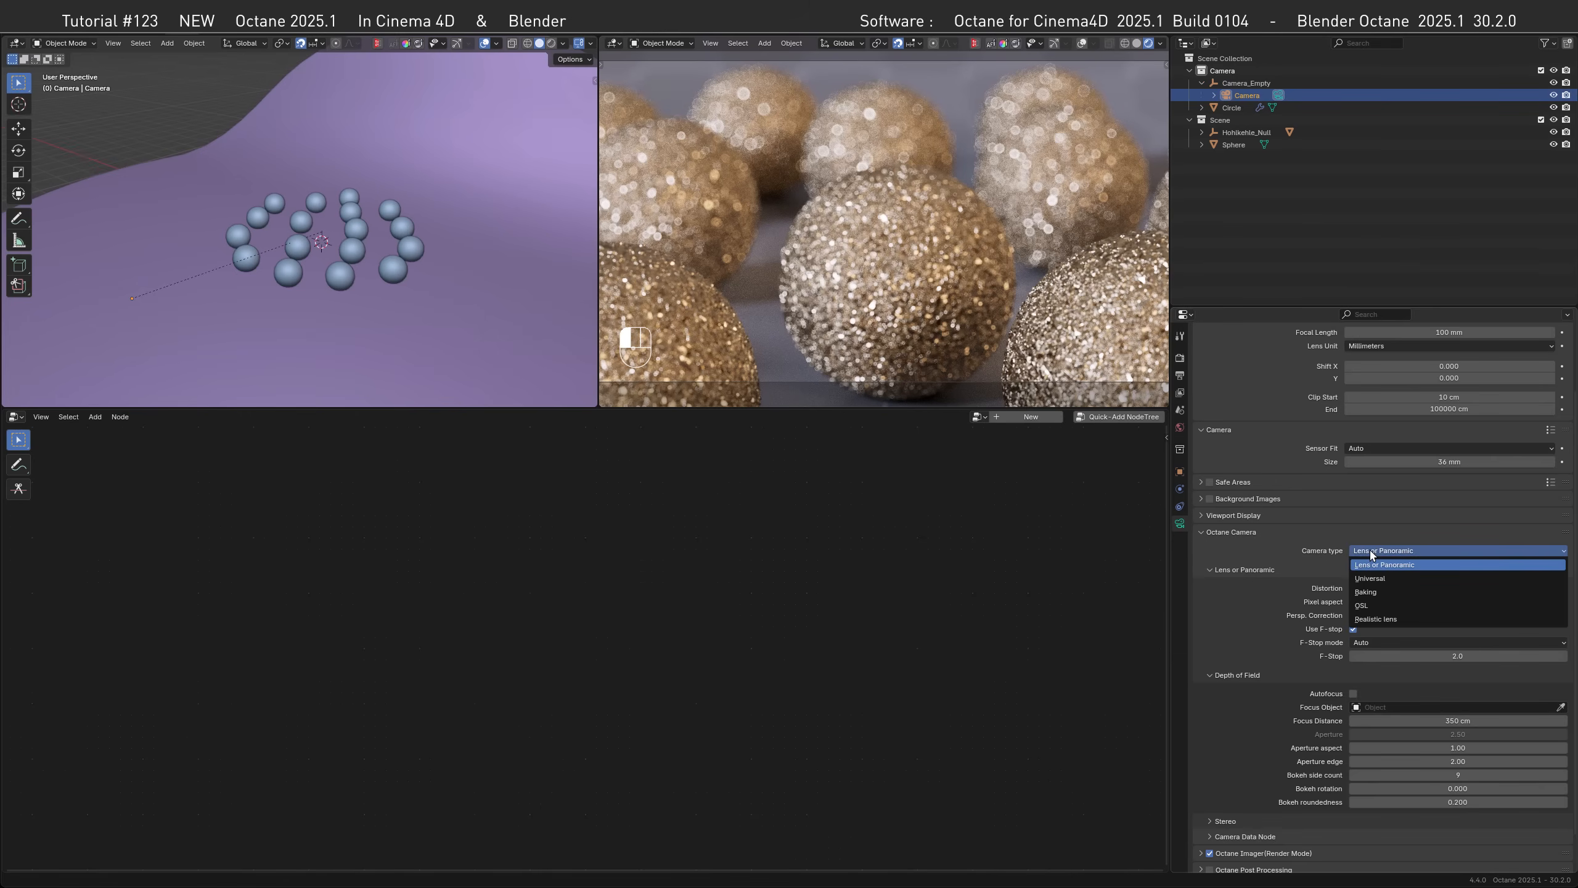
click(1373, 619)
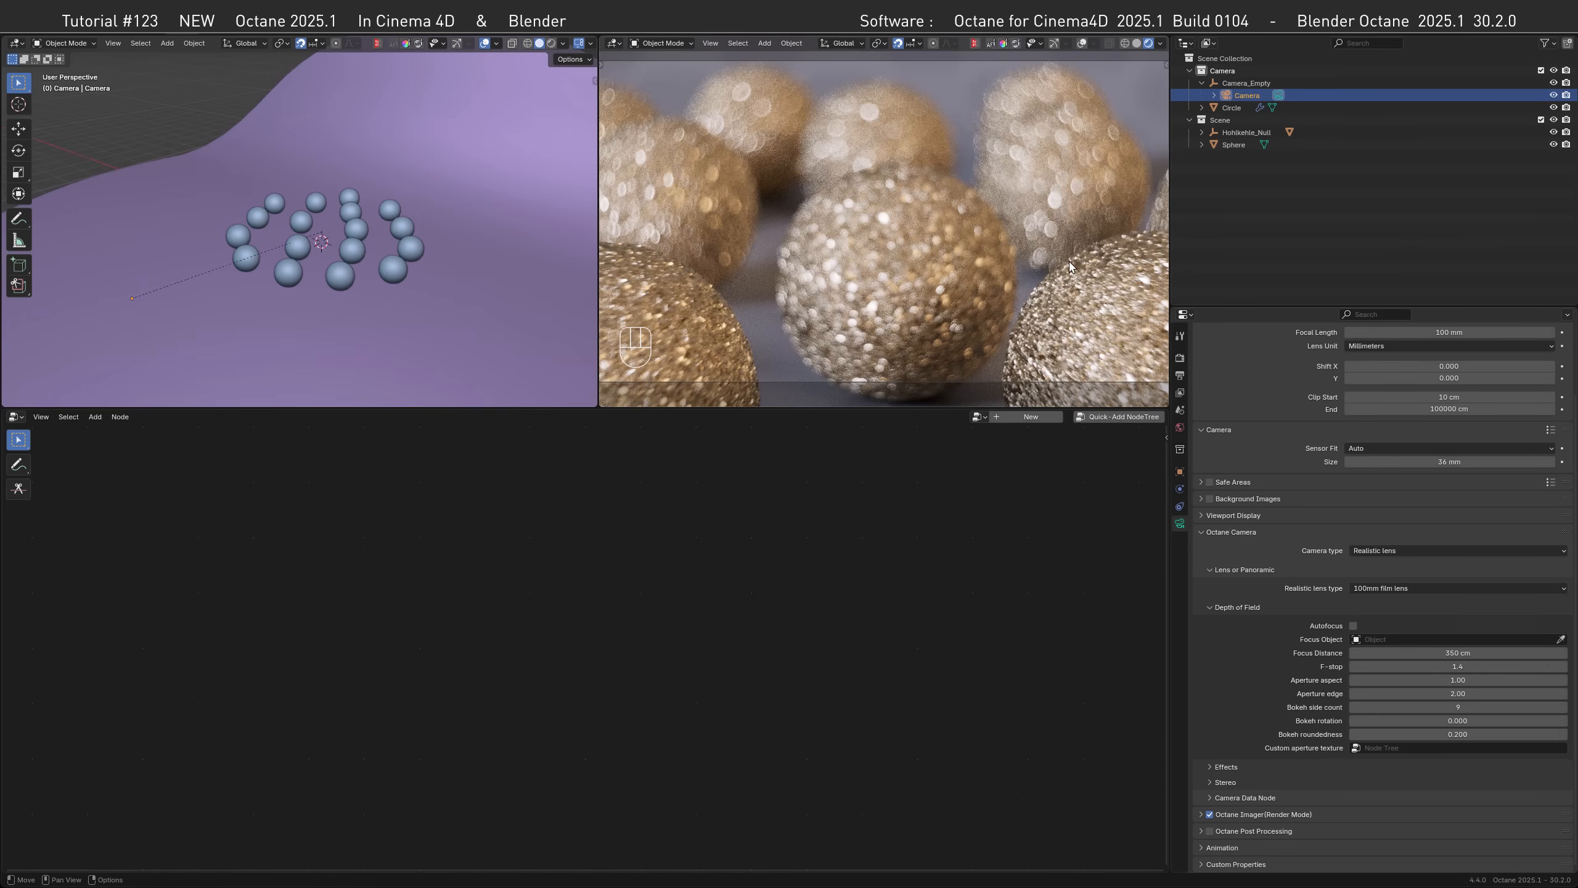
- Set the realistic lens type to 85mm Petzval lens and inspect the F-stop setting without changing it
click(1394, 590)
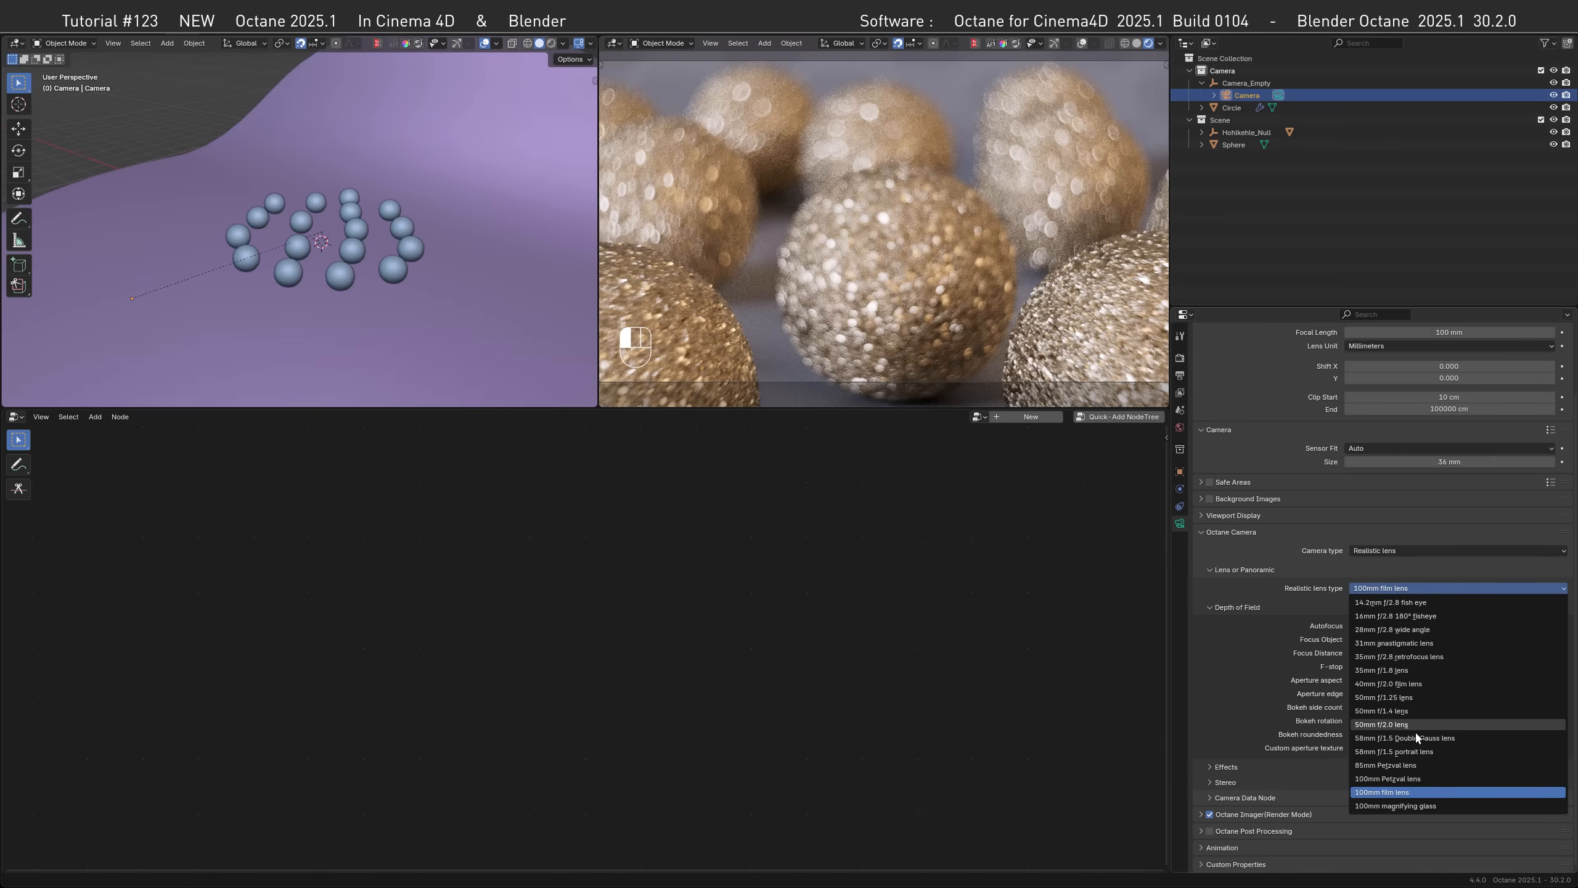
click(1404, 767)
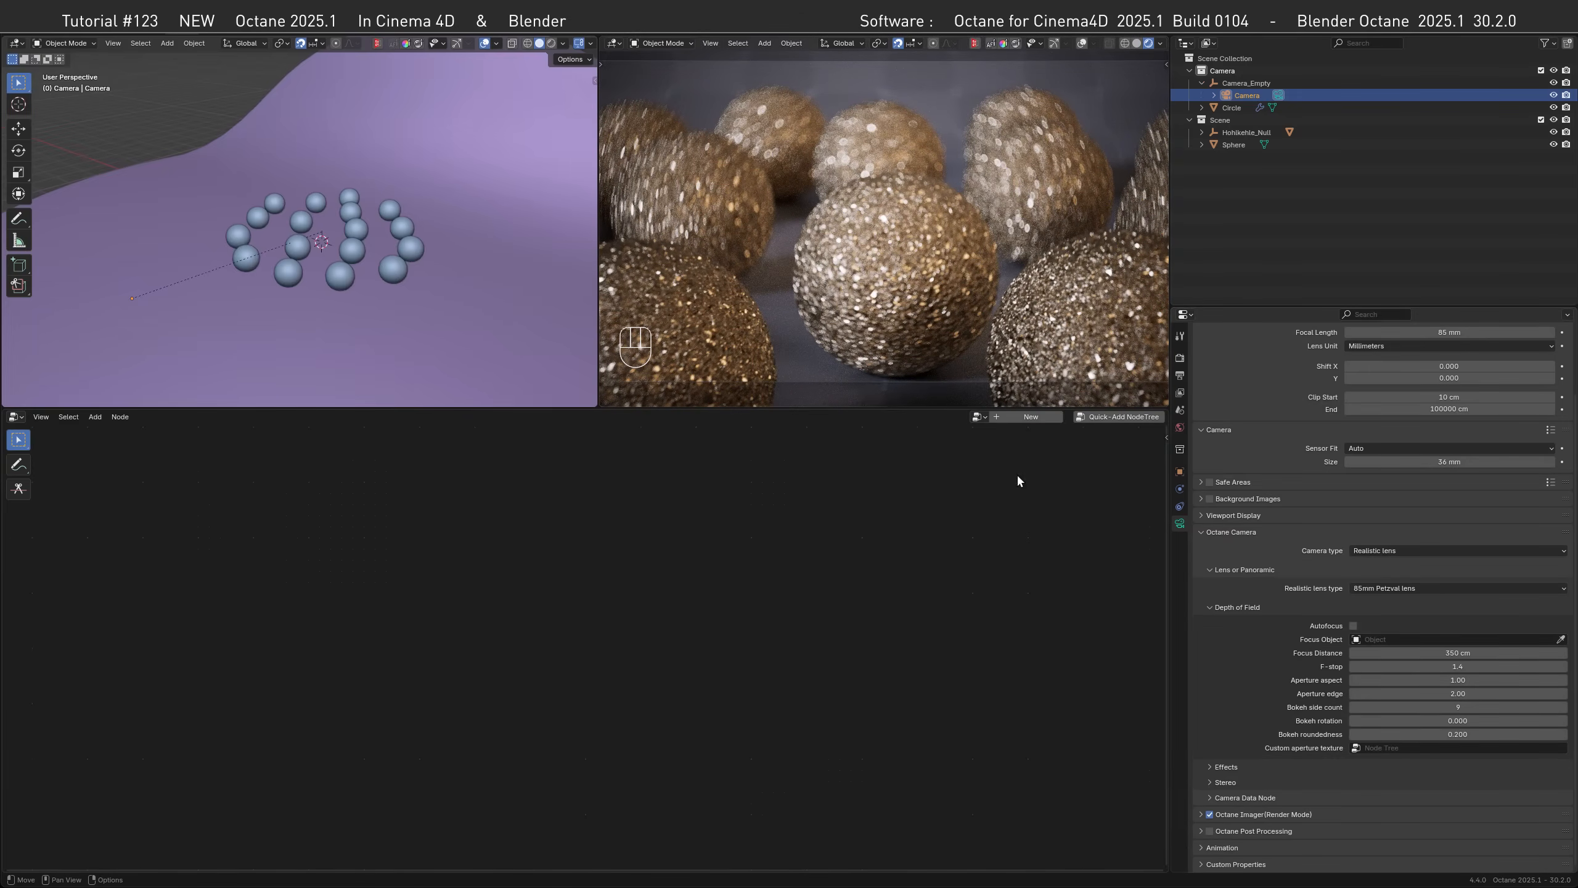
click(1374, 588)
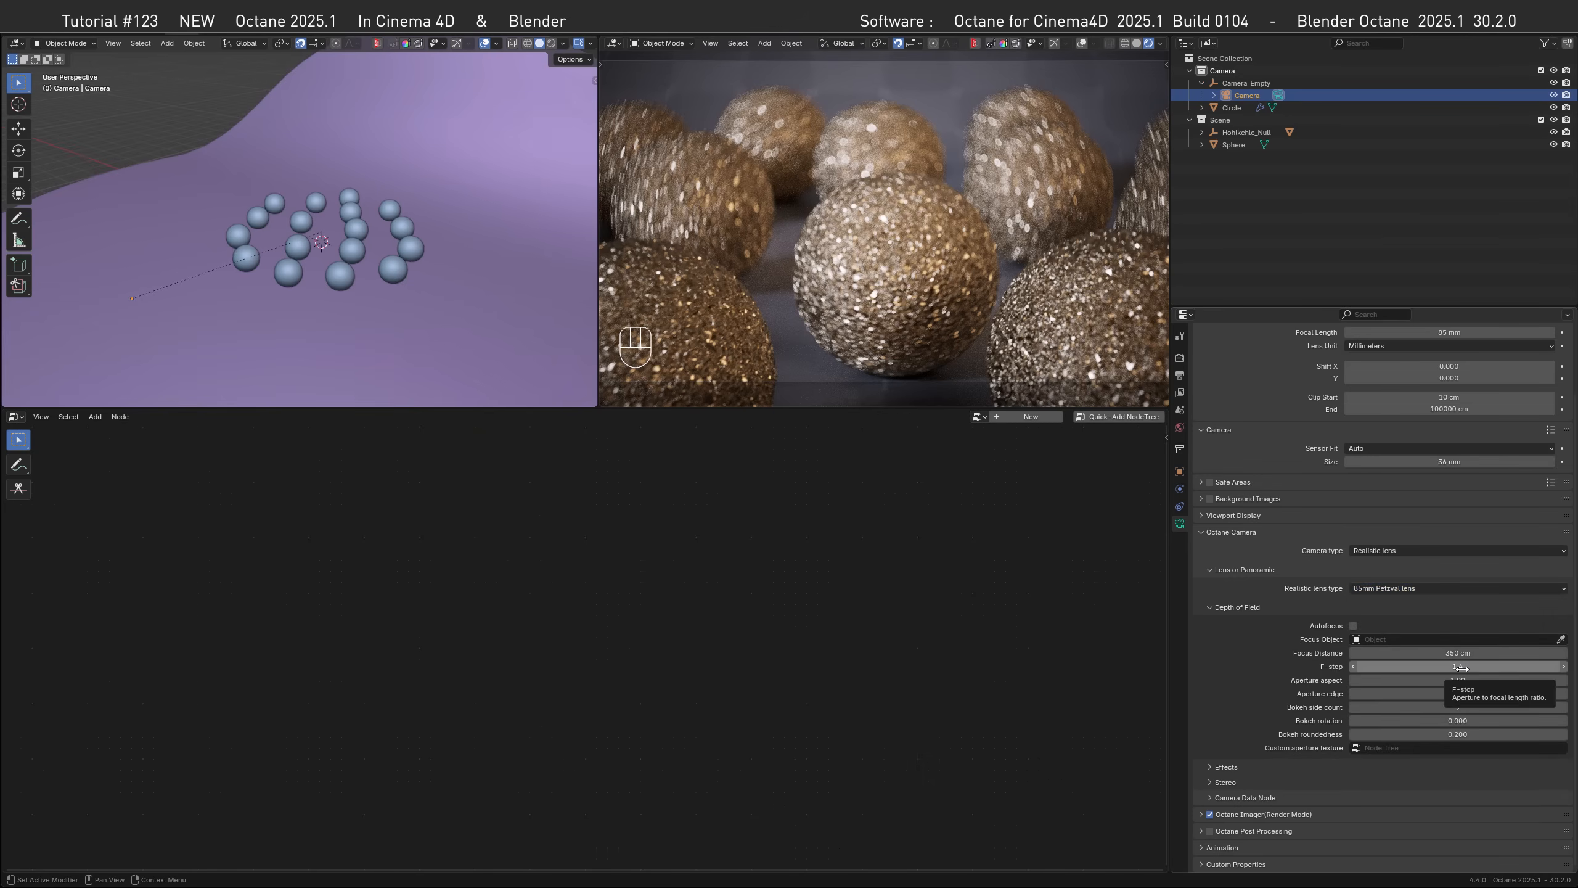
click(1453, 667)
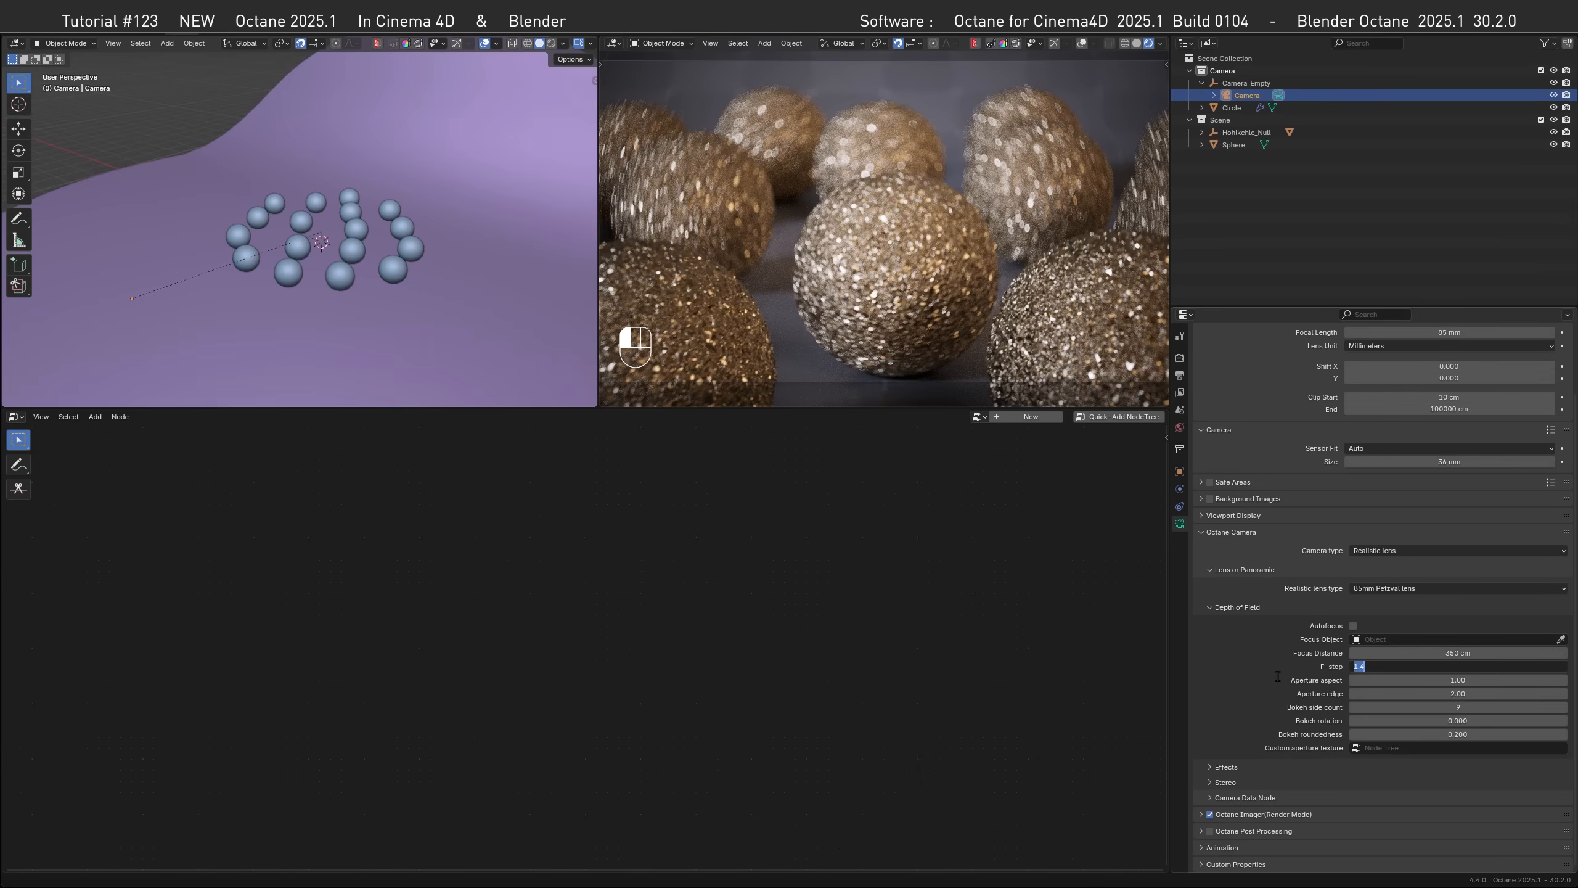
click(1278, 676)
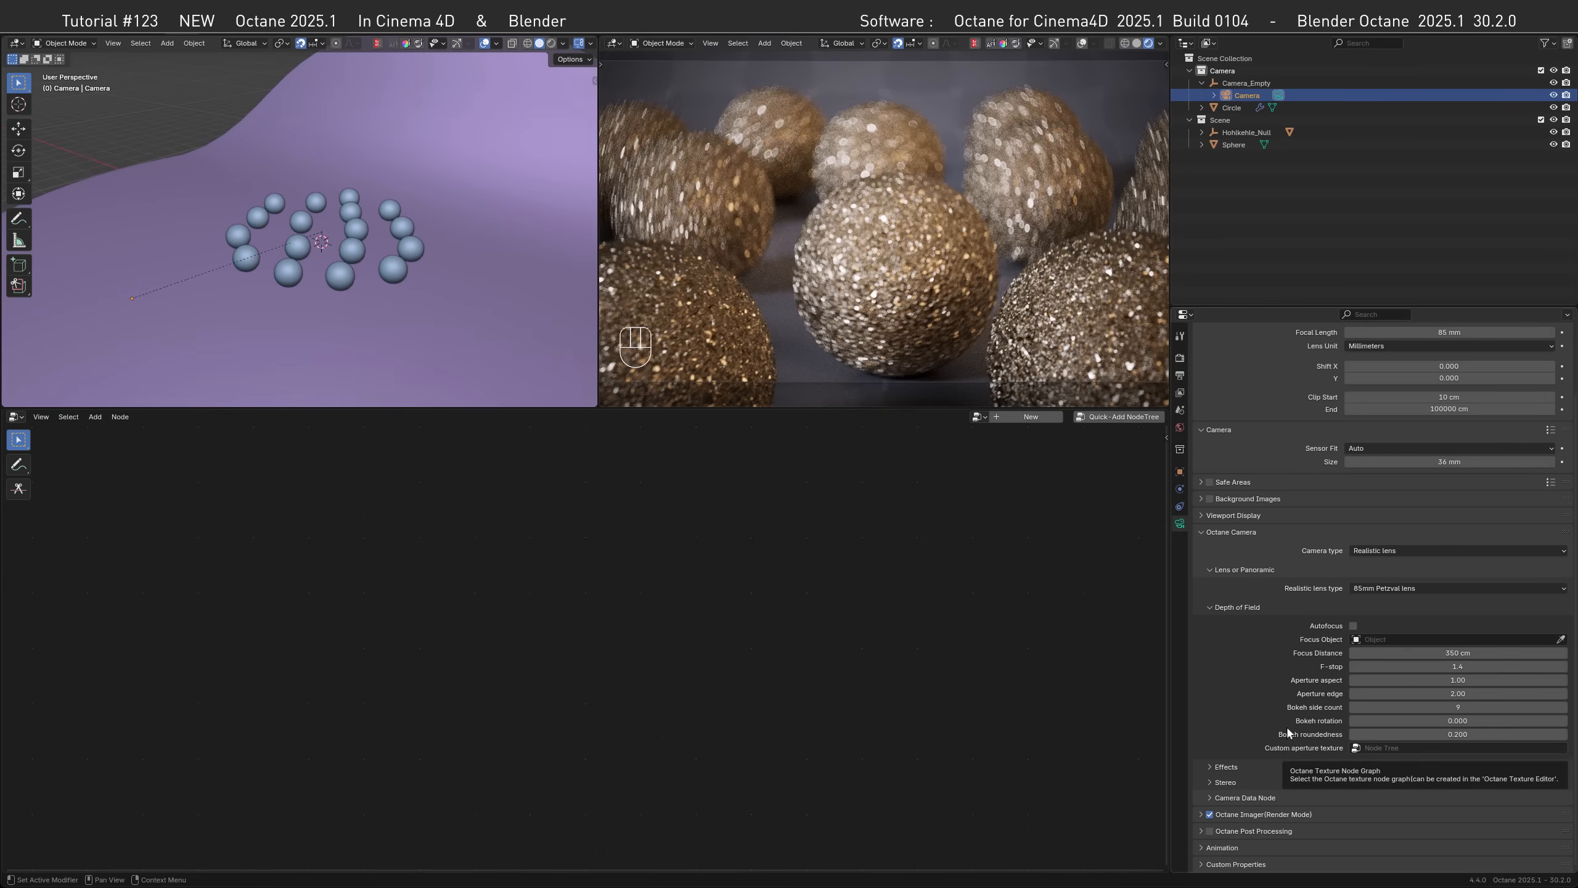
- Create a new node tree in the Octane Texture Editor and delete its default Grayscale color node
click(16, 417)
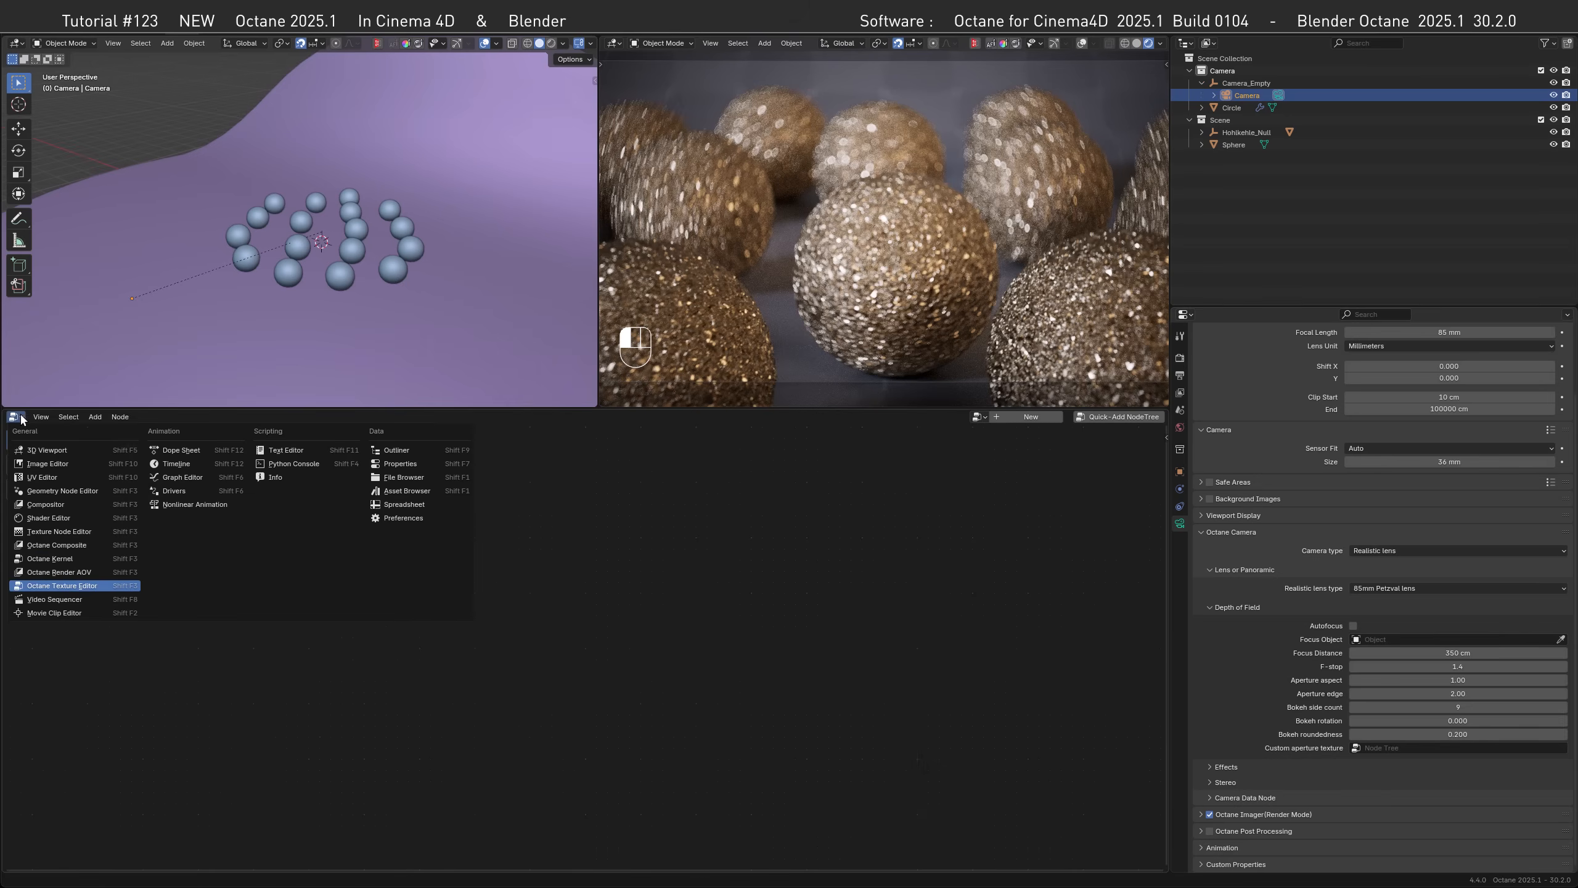
click(48, 586)
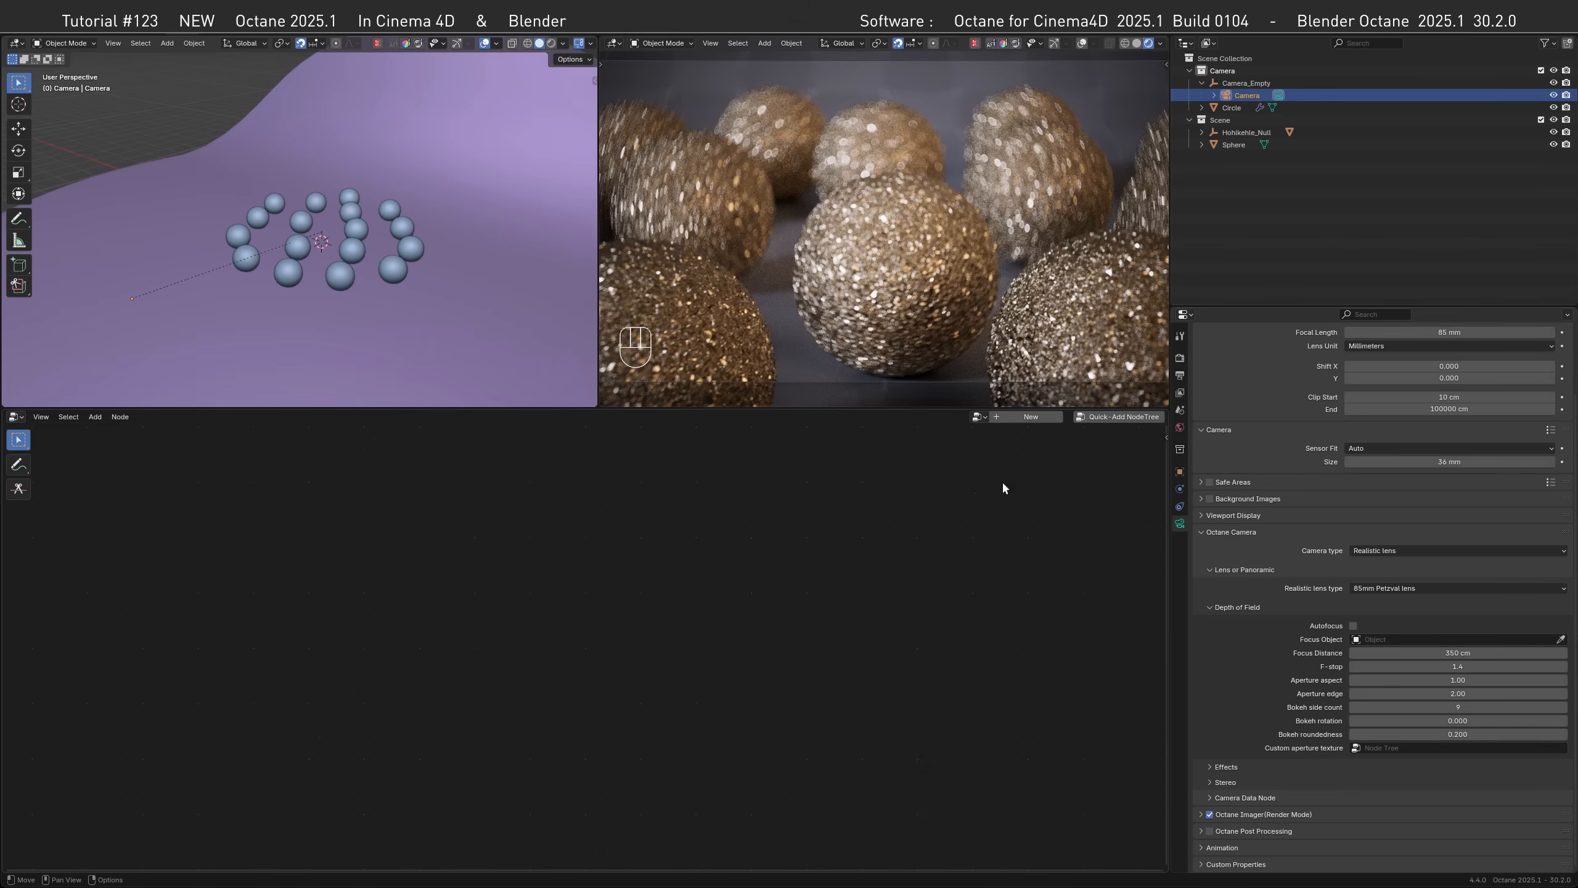
click(1092, 416)
click(460, 653)
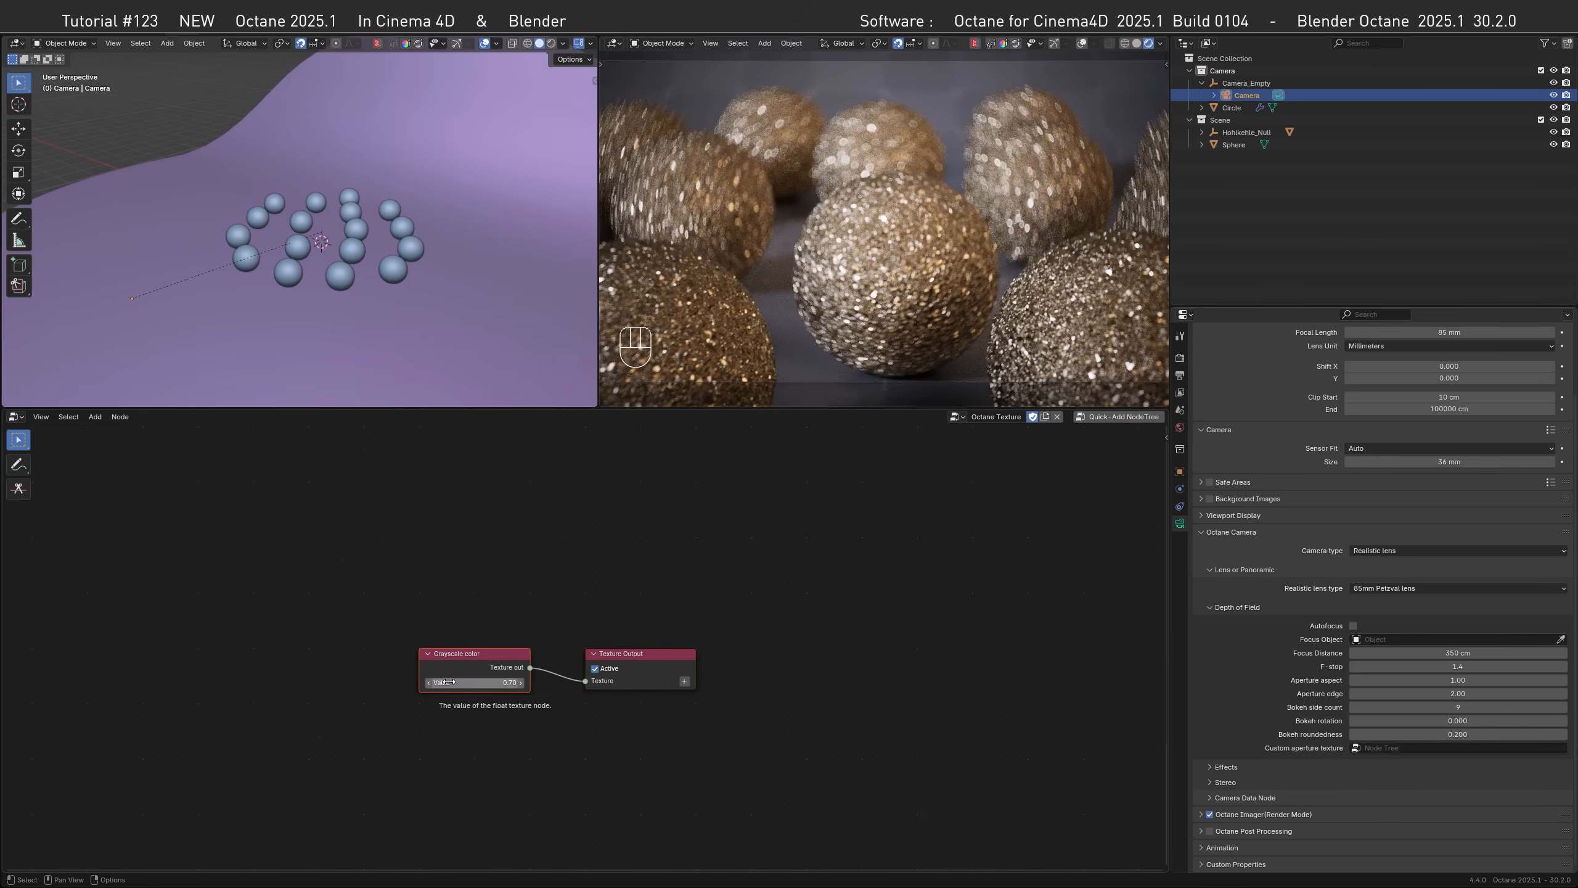
key(Delete)
- Add an RGB image node and connect its texture output to the Texture Output node
key(shift+a)
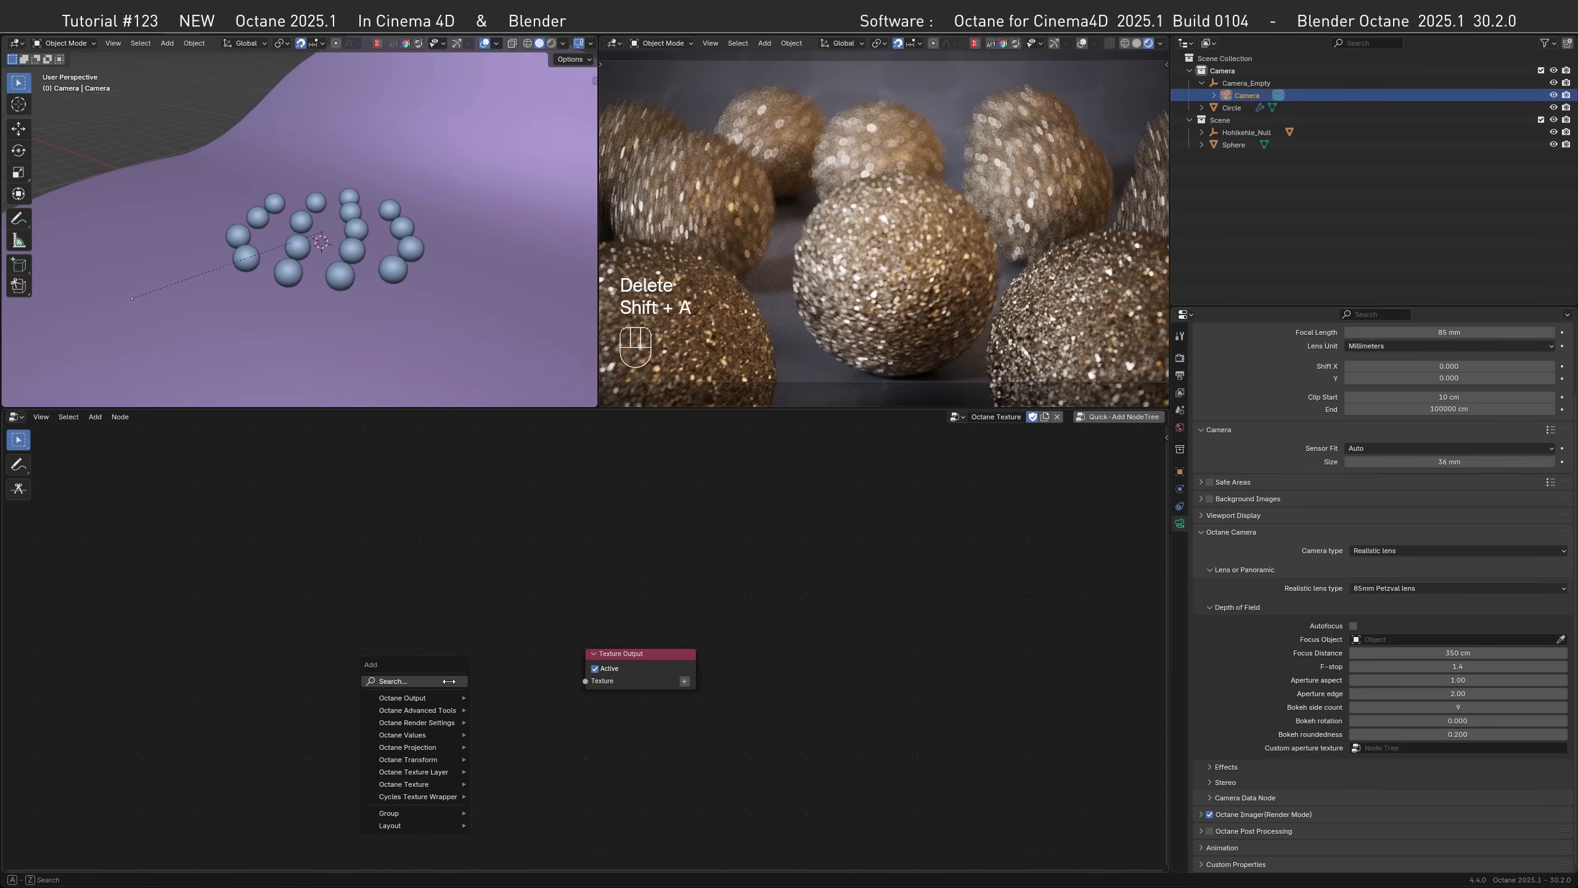
text(imag)
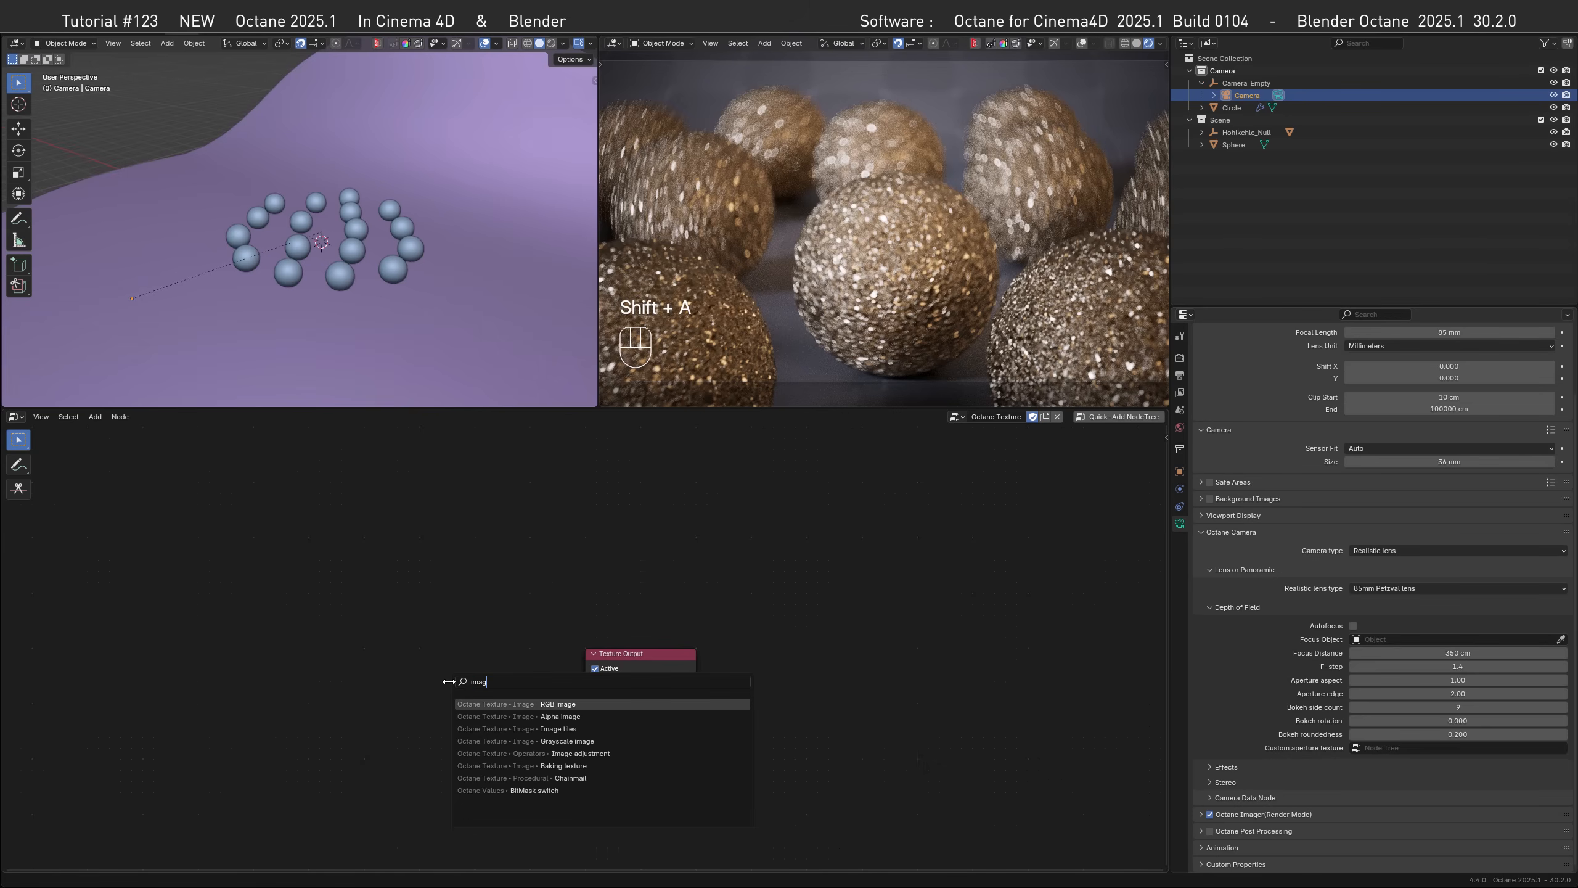
click(539, 708)
click(429, 640)
drag(541, 656, 581, 677)
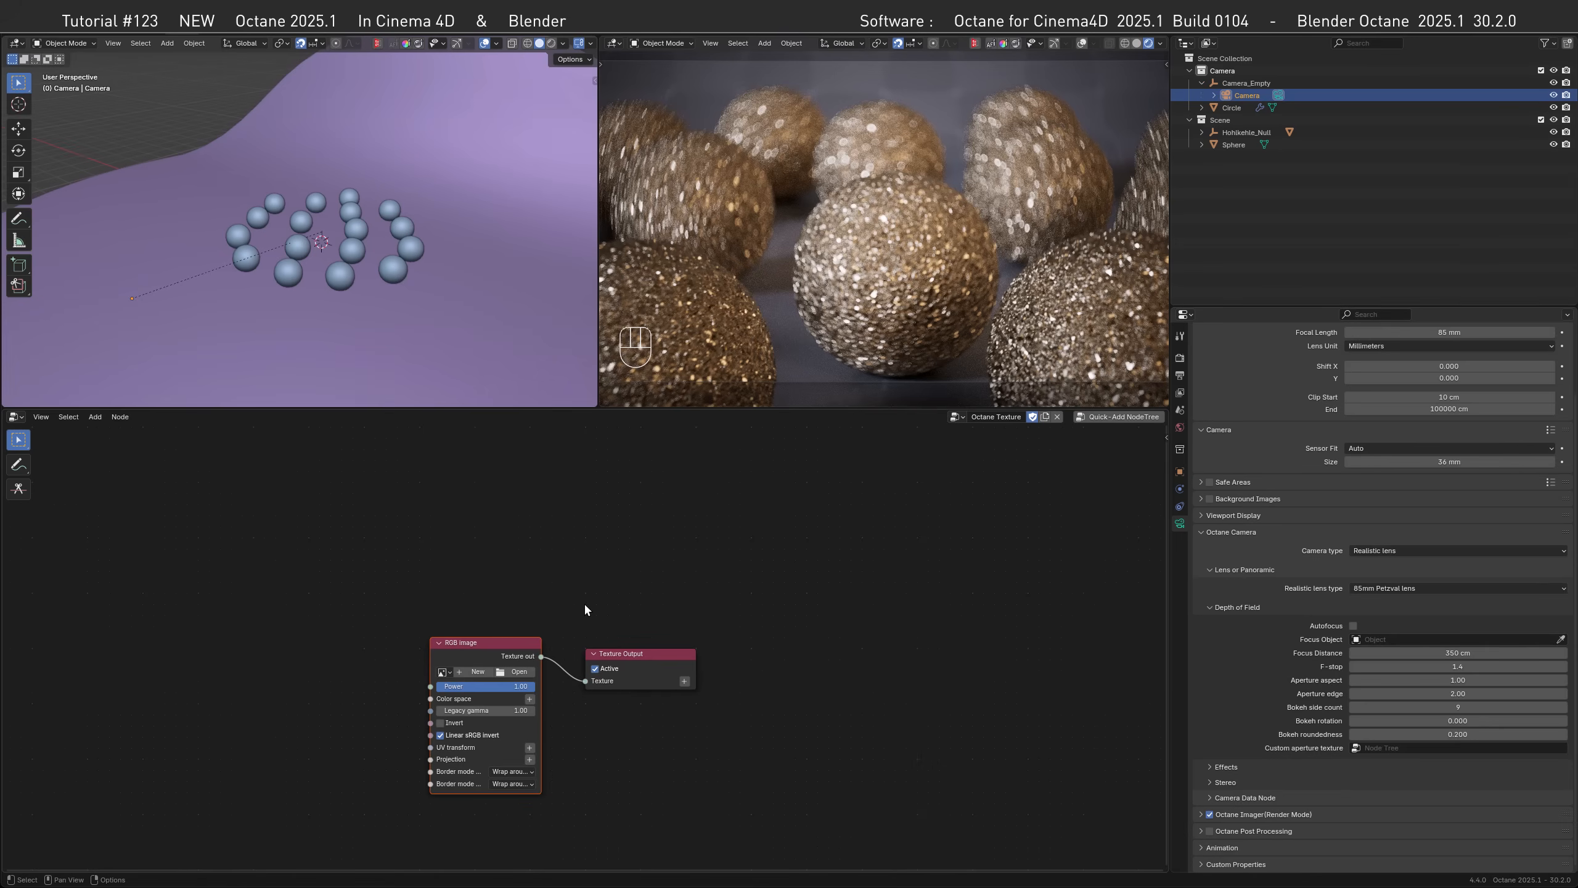
- Load Own_Onioning_01.tif into the RGB image node and assign the Octane Texture tree as the camera's custom aperture texture
click(442, 672)
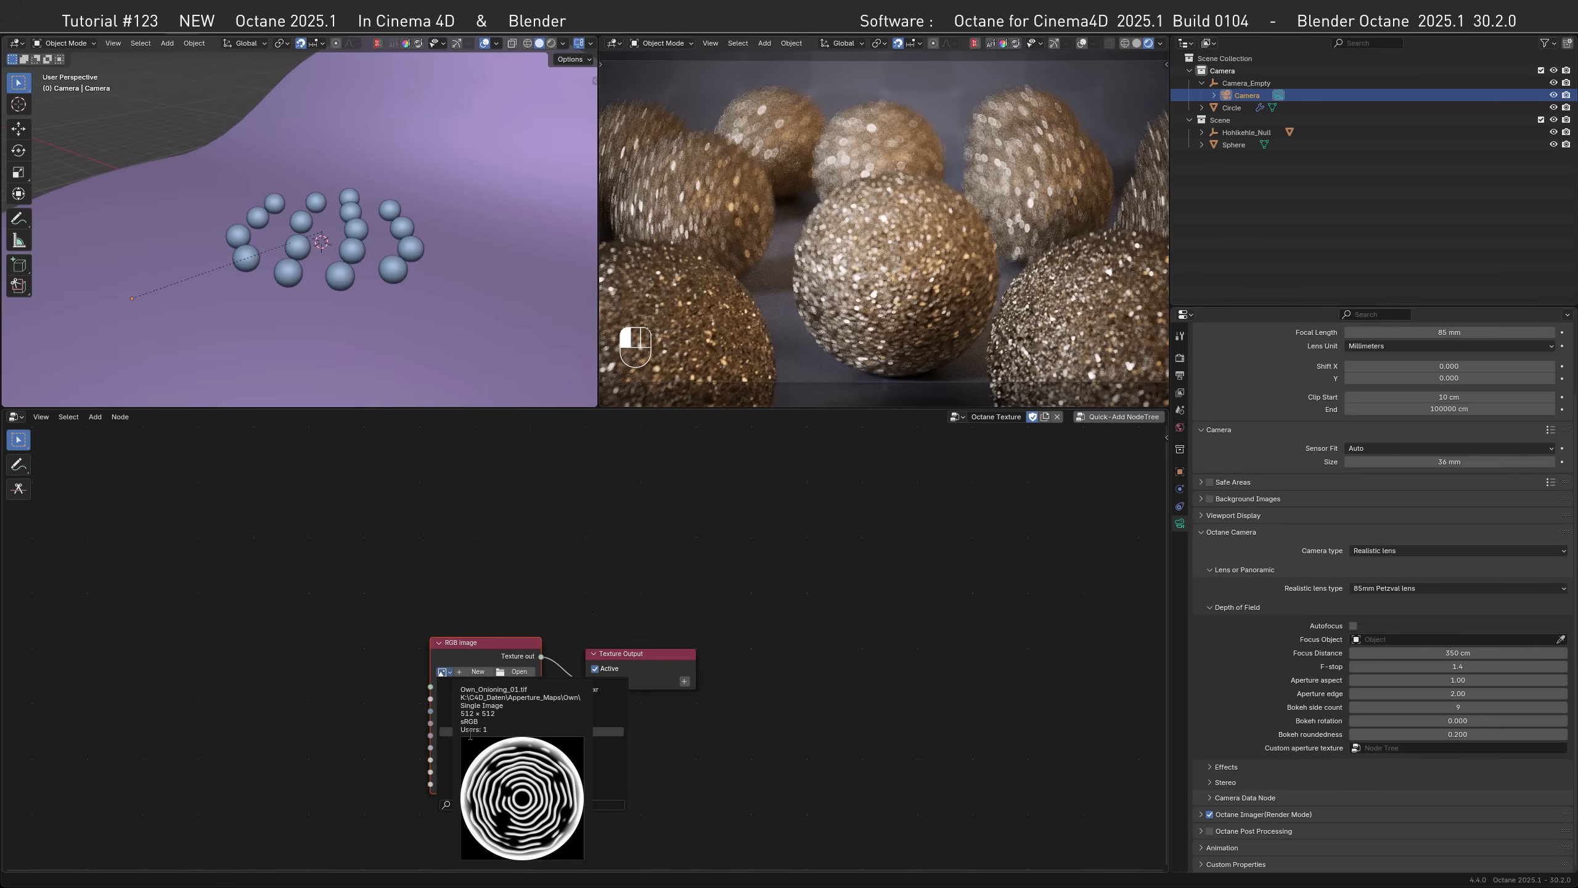
click(470, 735)
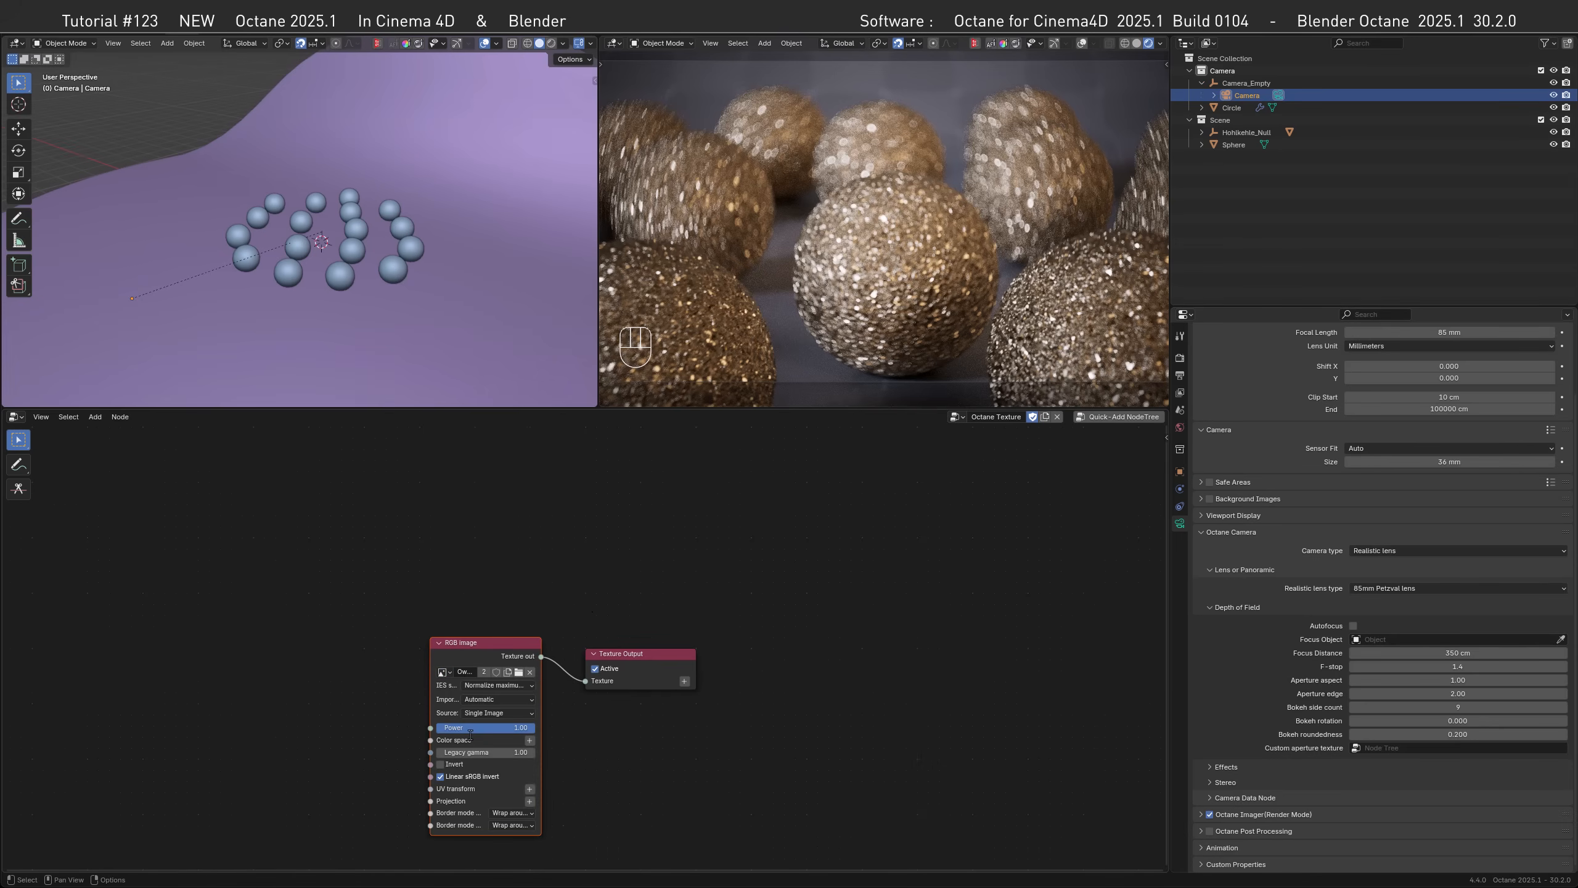
click(1396, 747)
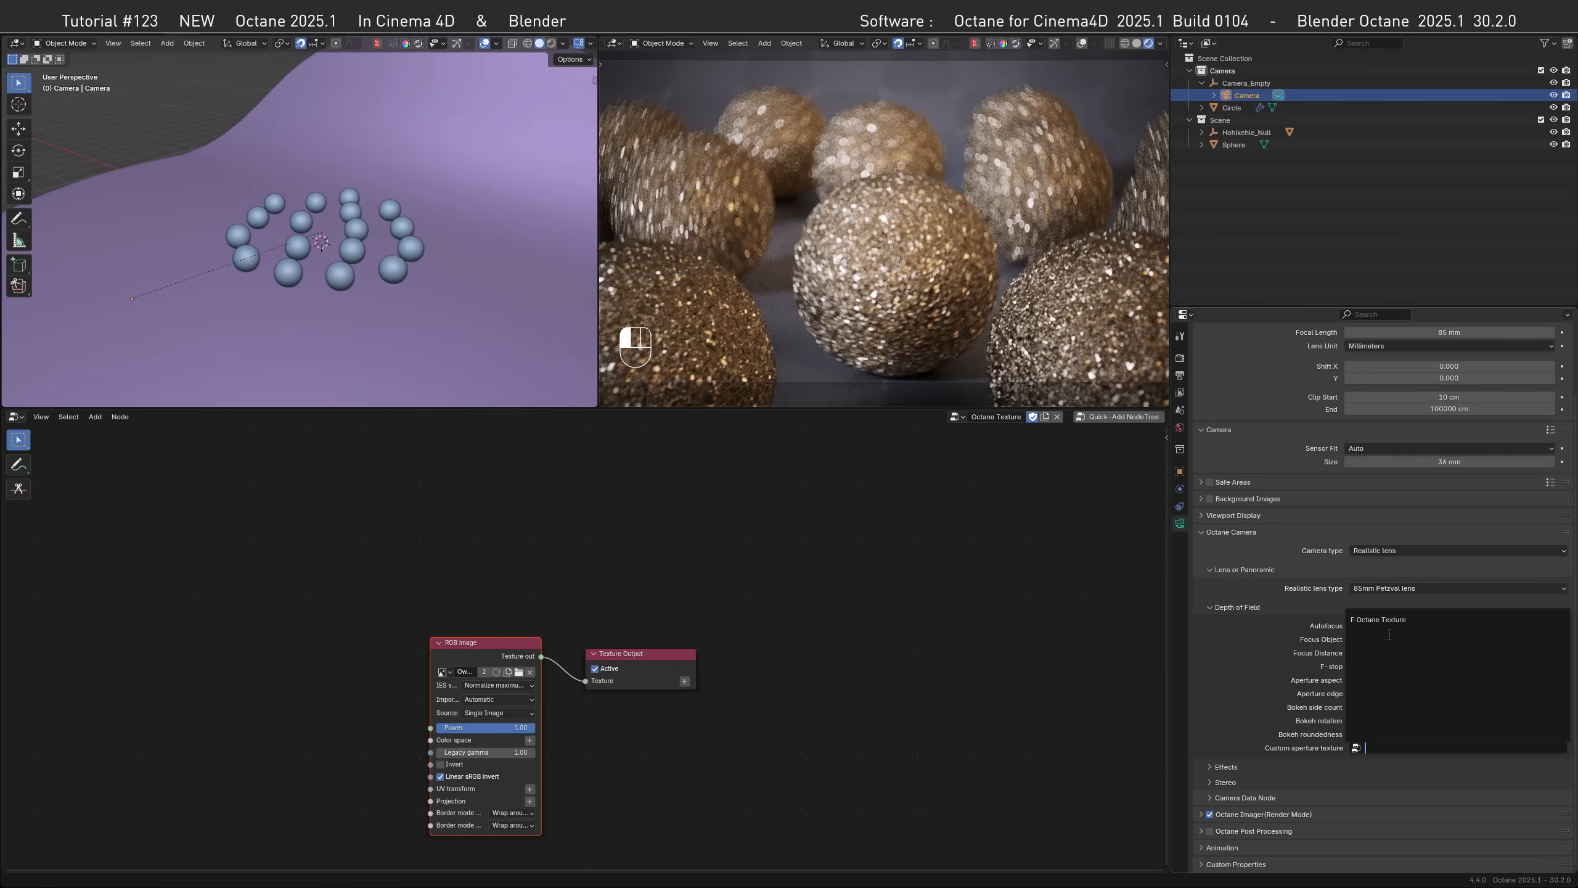
click(1383, 619)
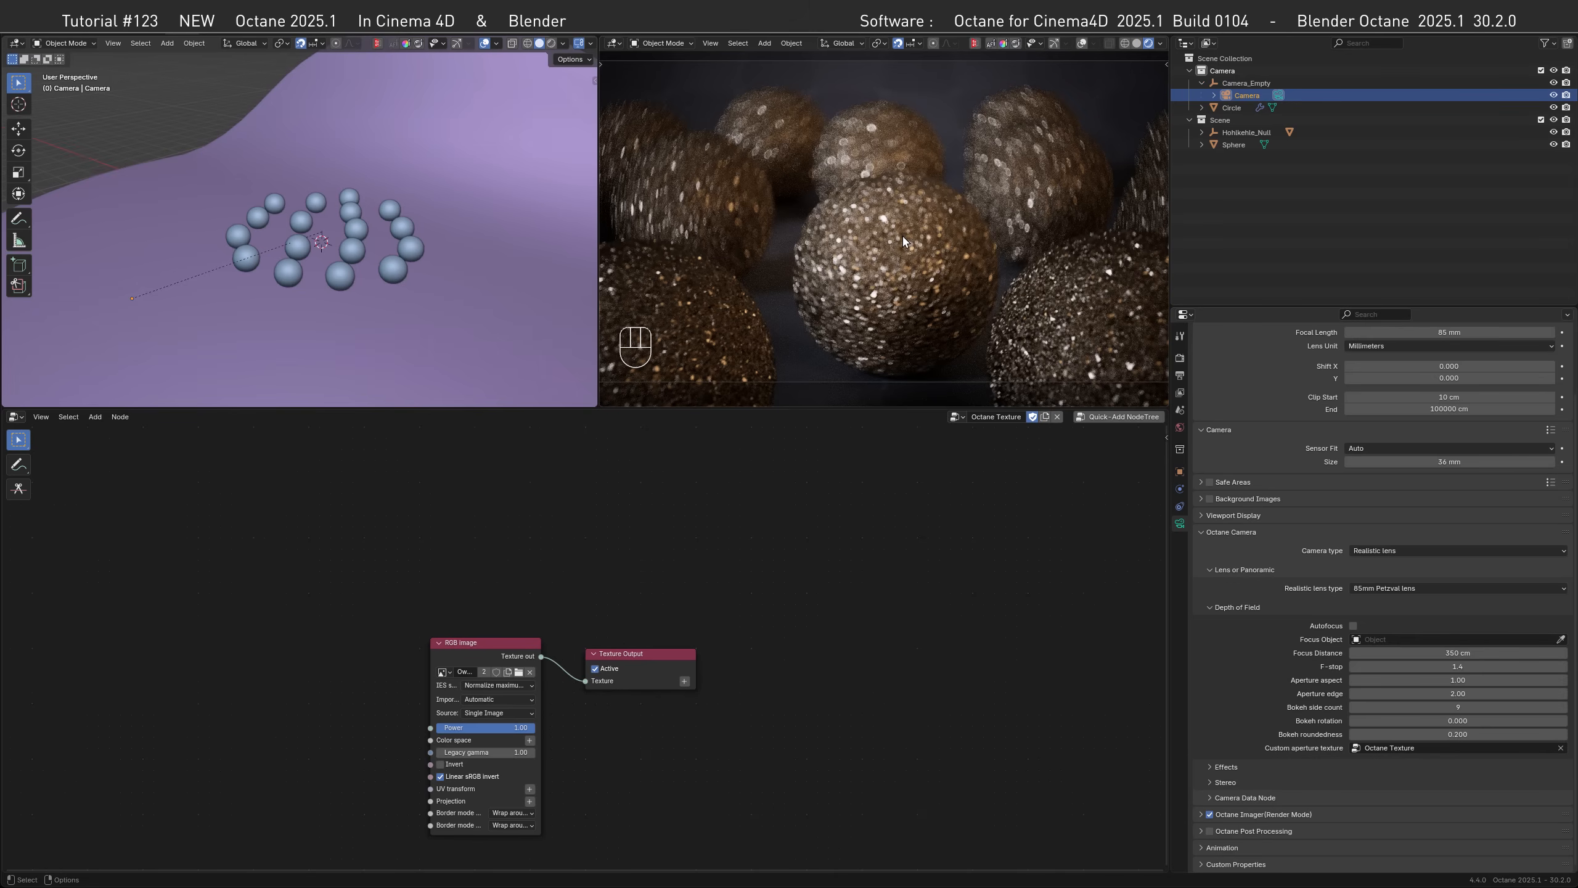
- Set the Octane preview imager's exposure to 5 in the rendered viewport and hide its settings again
click(1164, 63)
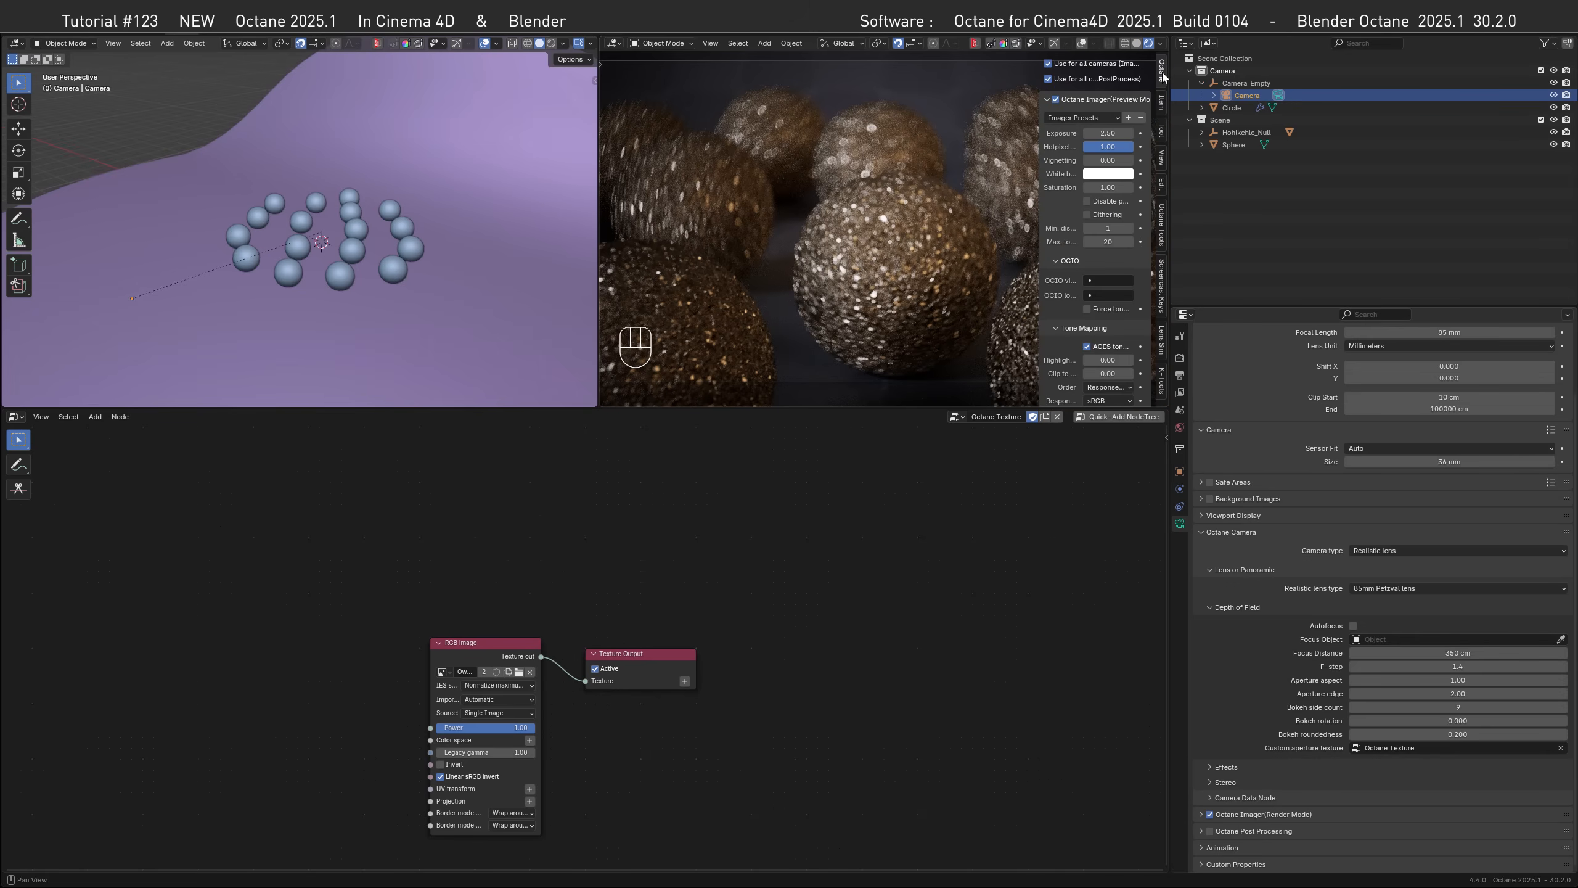
click(1108, 133)
text(5)
key(Return)
key(n)
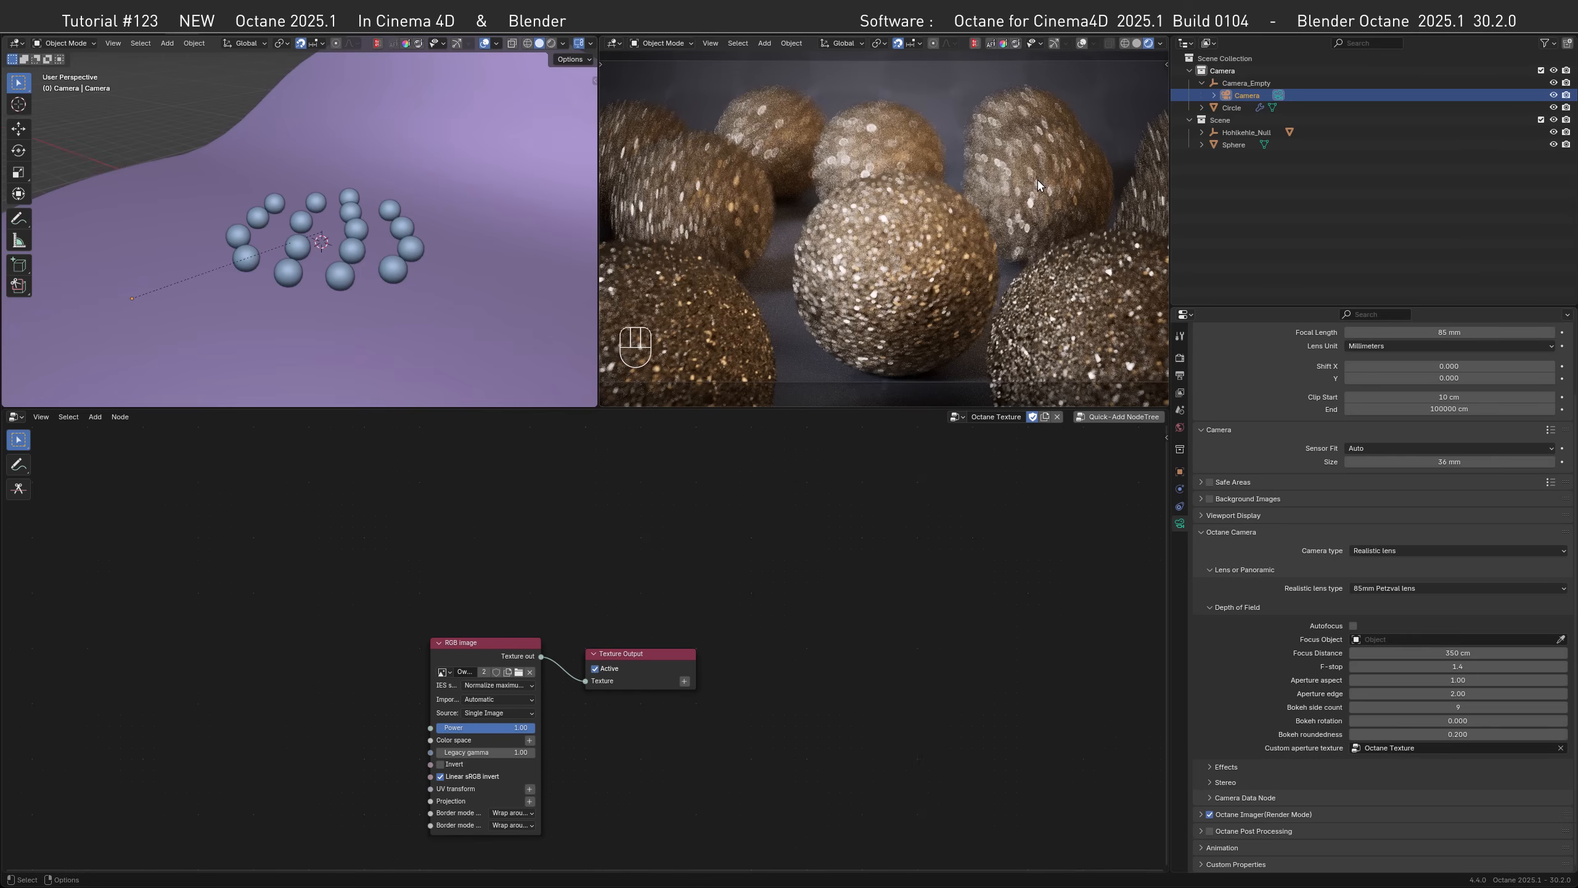
- Set the realistic lens type to 100mm film lens and the aperture edge to 1.00
click(1392, 588)
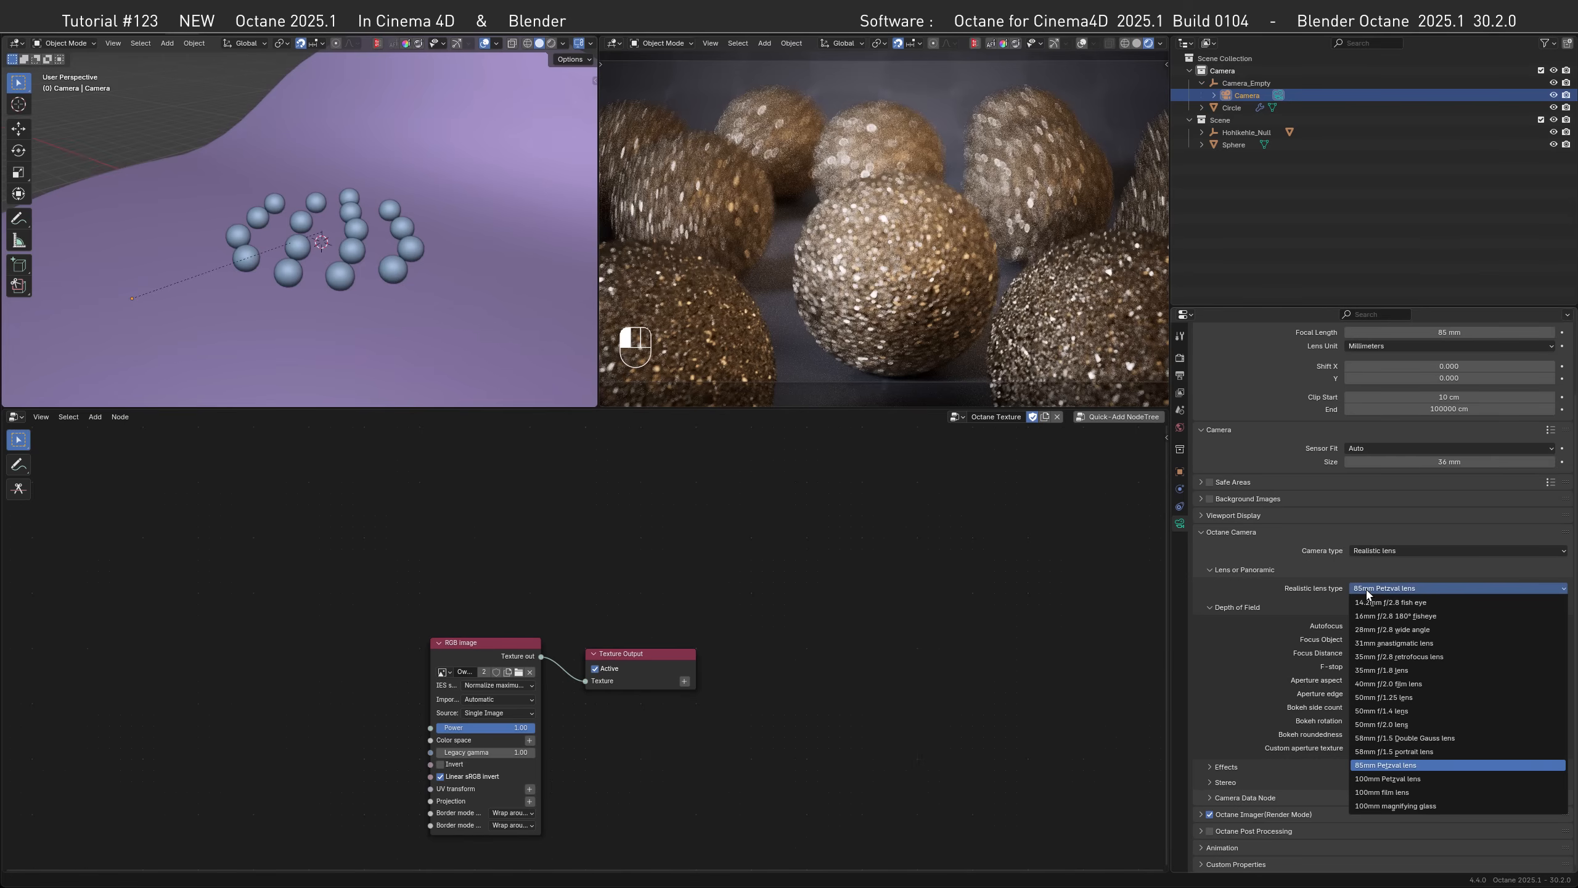
click(1385, 793)
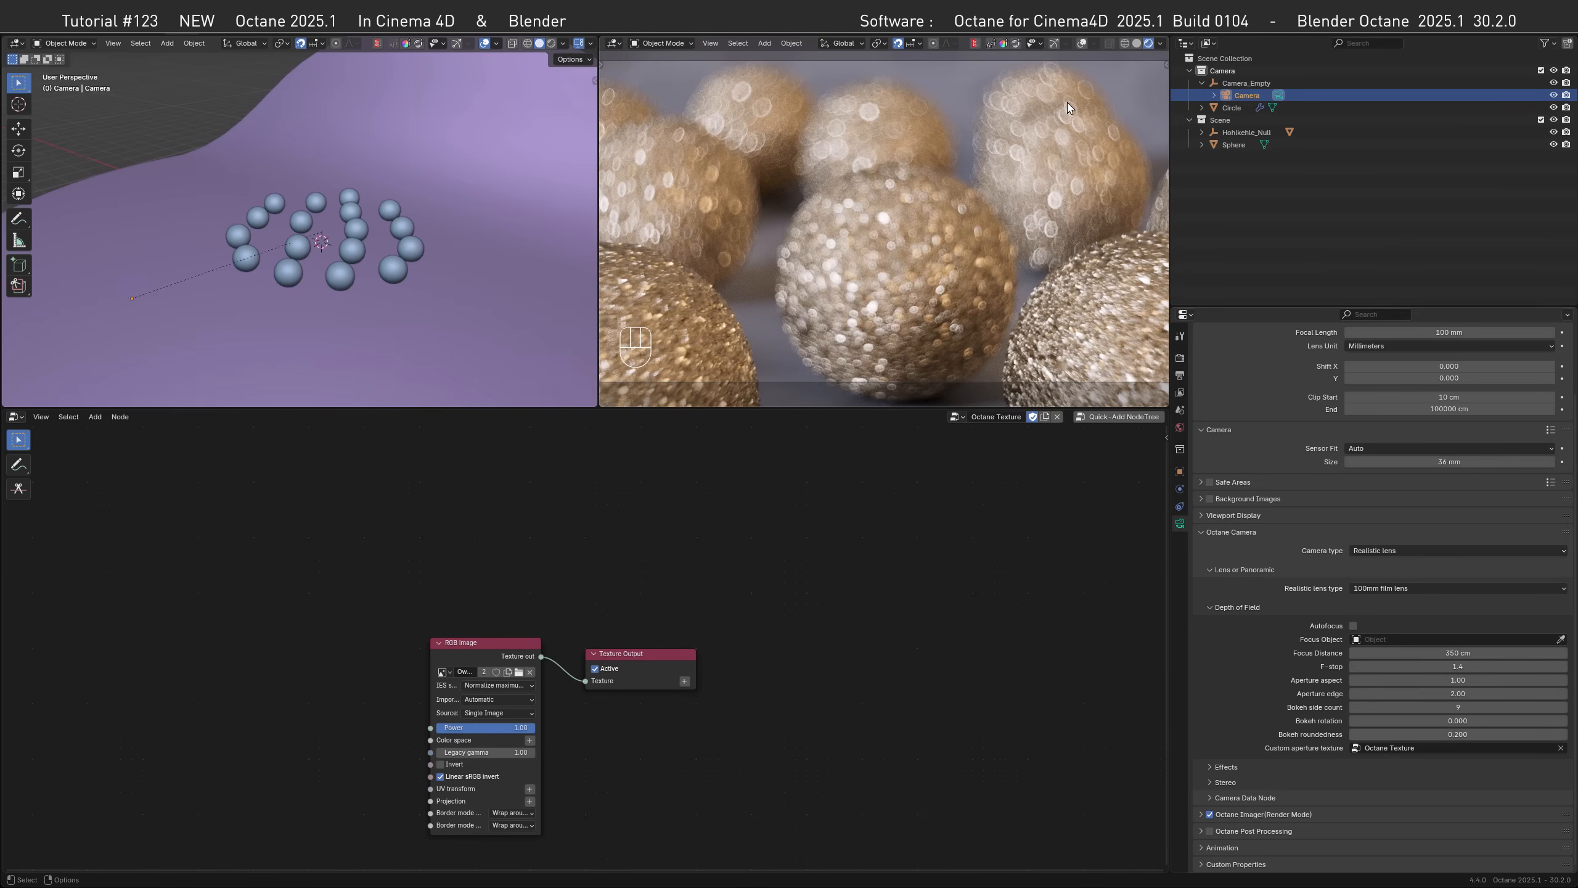
drag(1452, 694, 1382, 694)
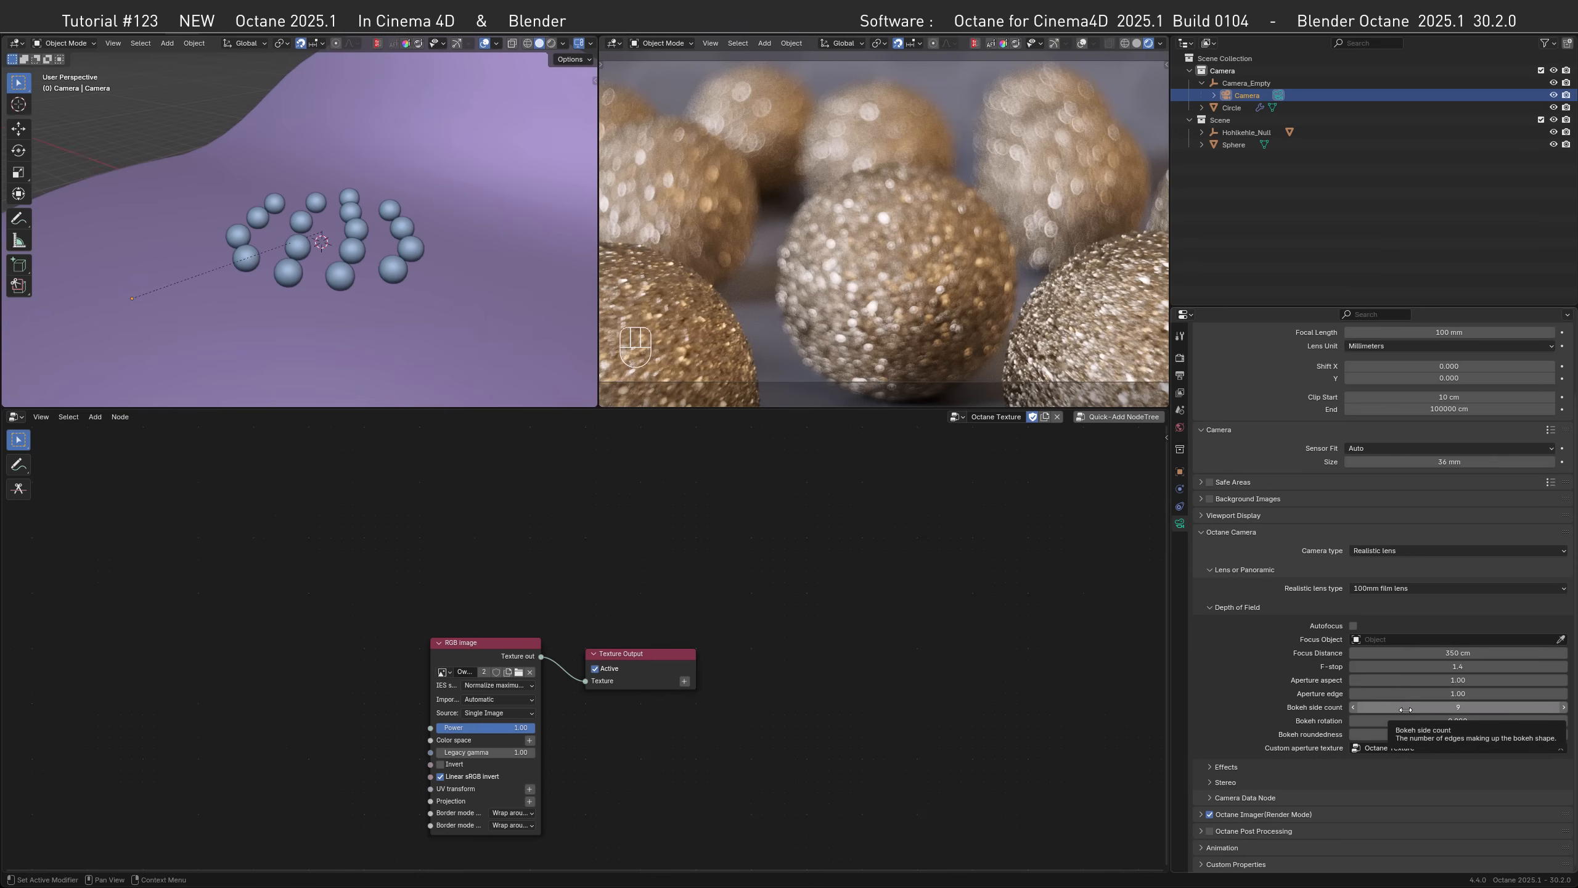
- Try a bokeh side count of 3 on the camera and restore it to 9
click(1405, 710)
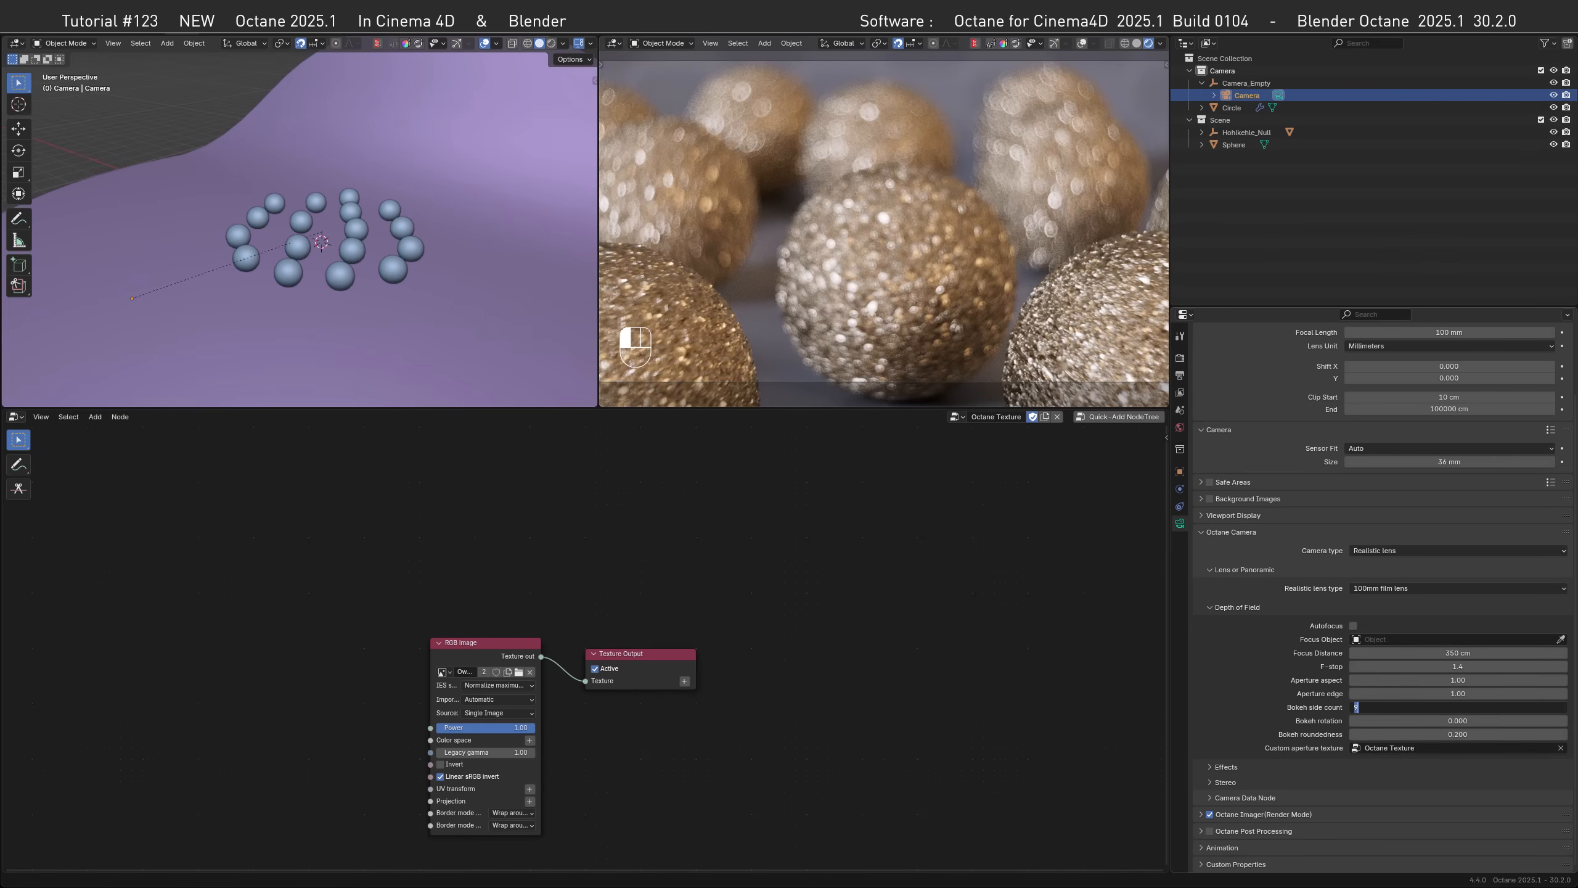
text(3)
key(Return)
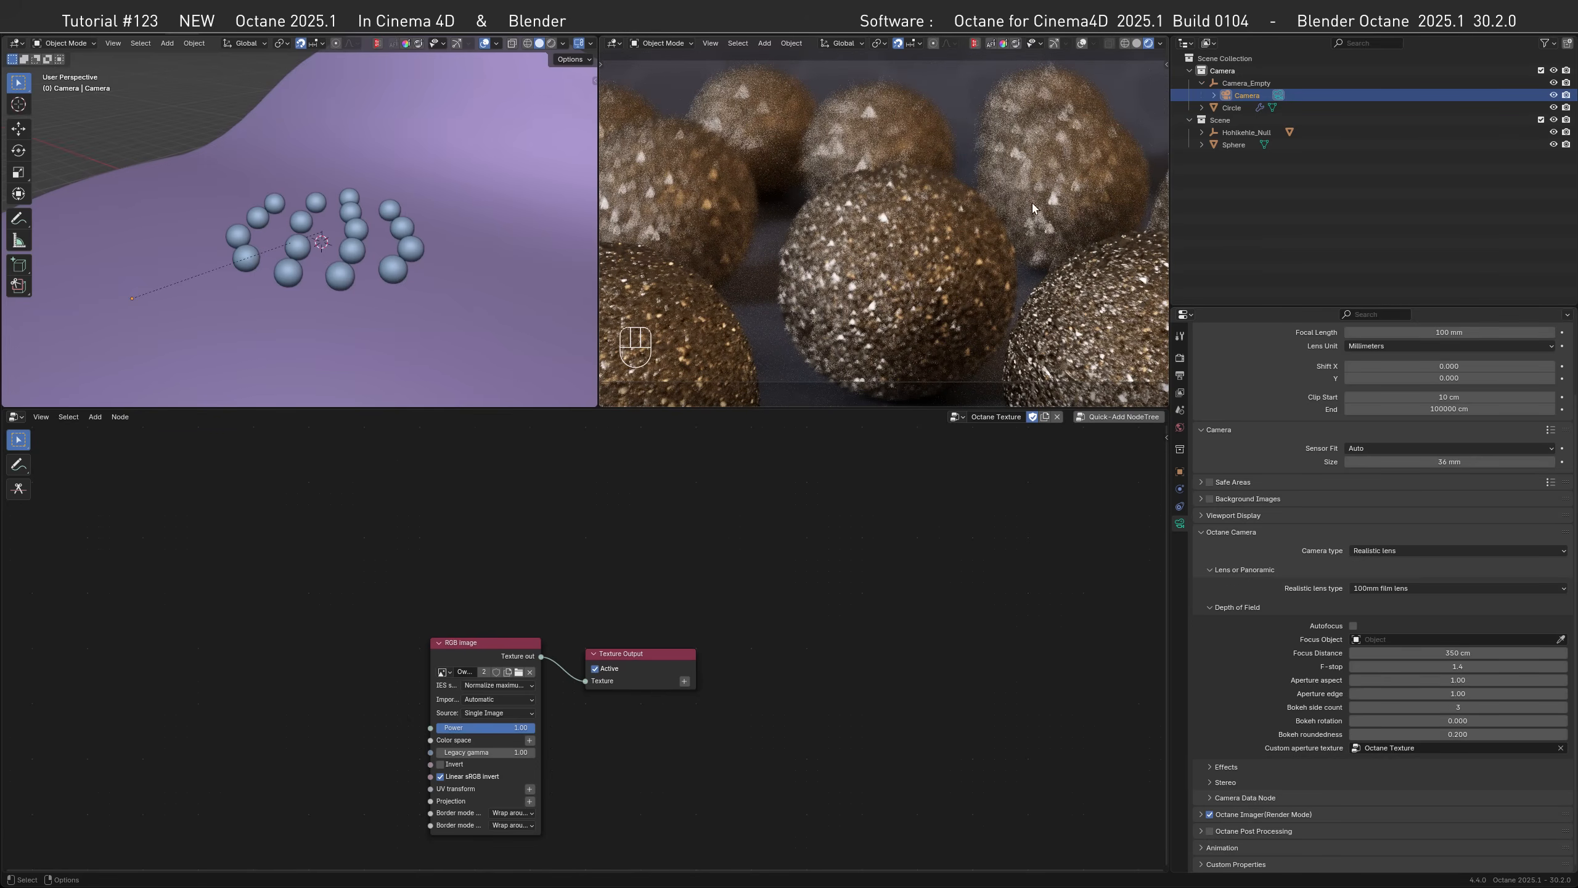
click(1387, 709)
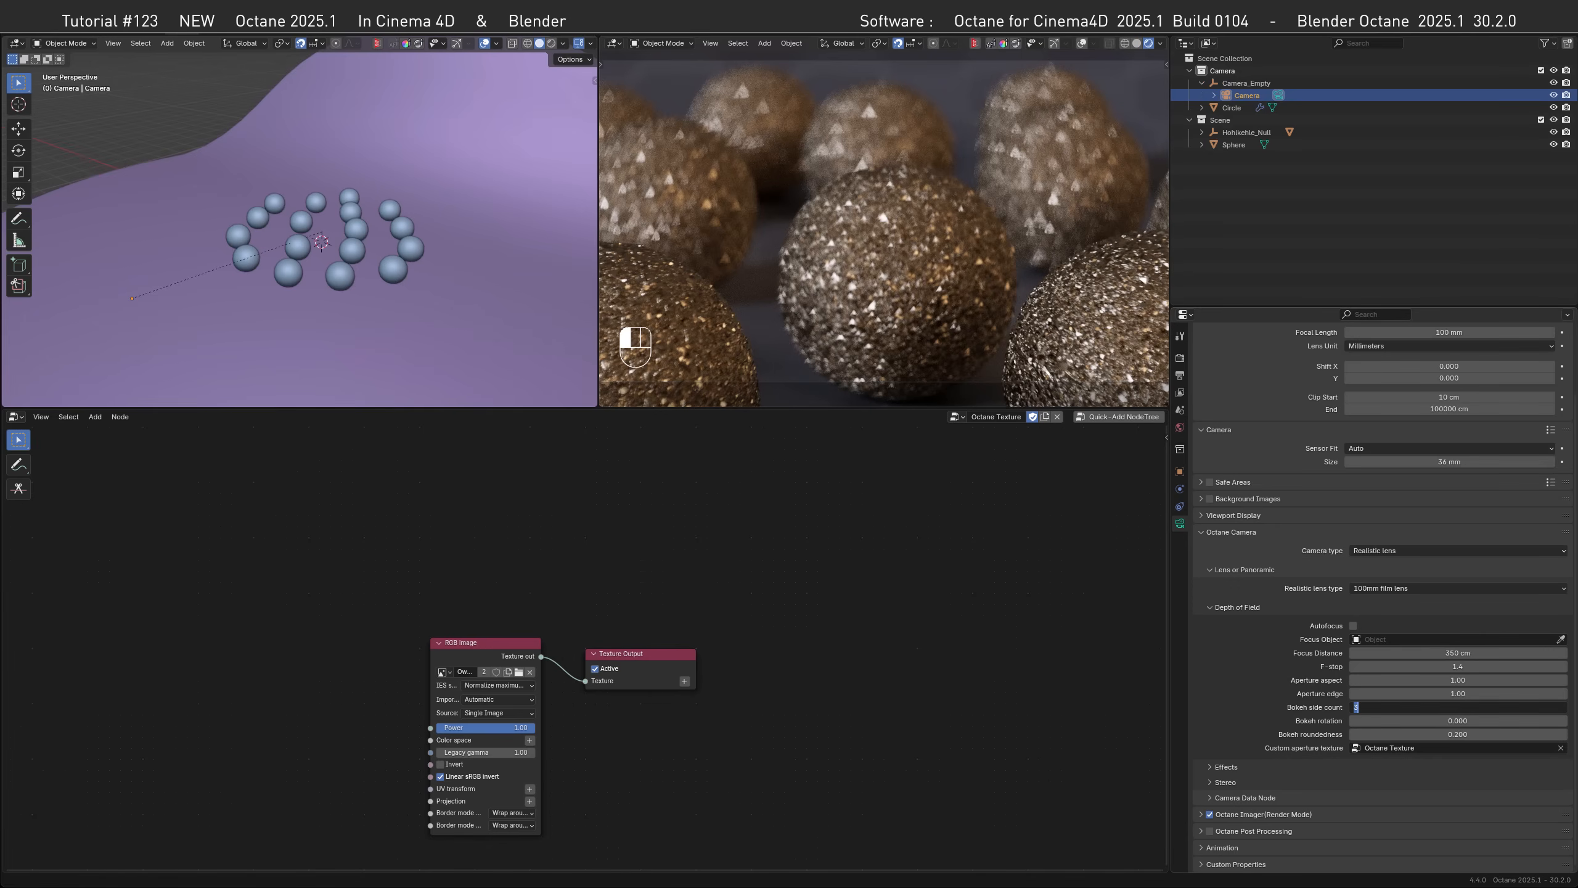
text(9)
key(Return)
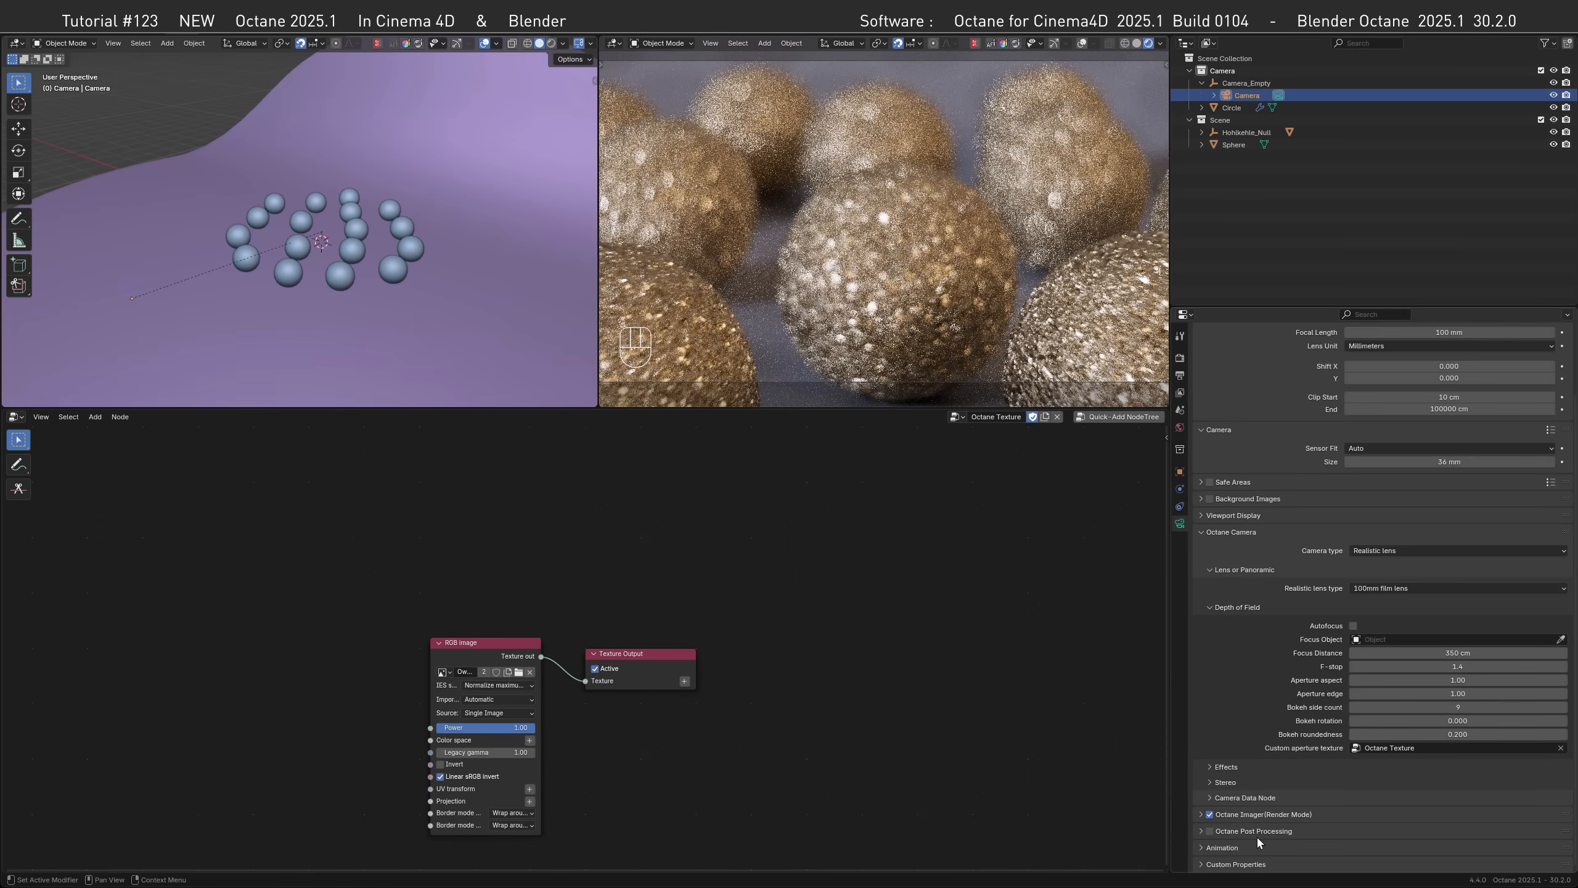
- Set the camera's chromatic aberration intensity to 0.01% after trying a very high intensity and 5%
click(1209, 767)
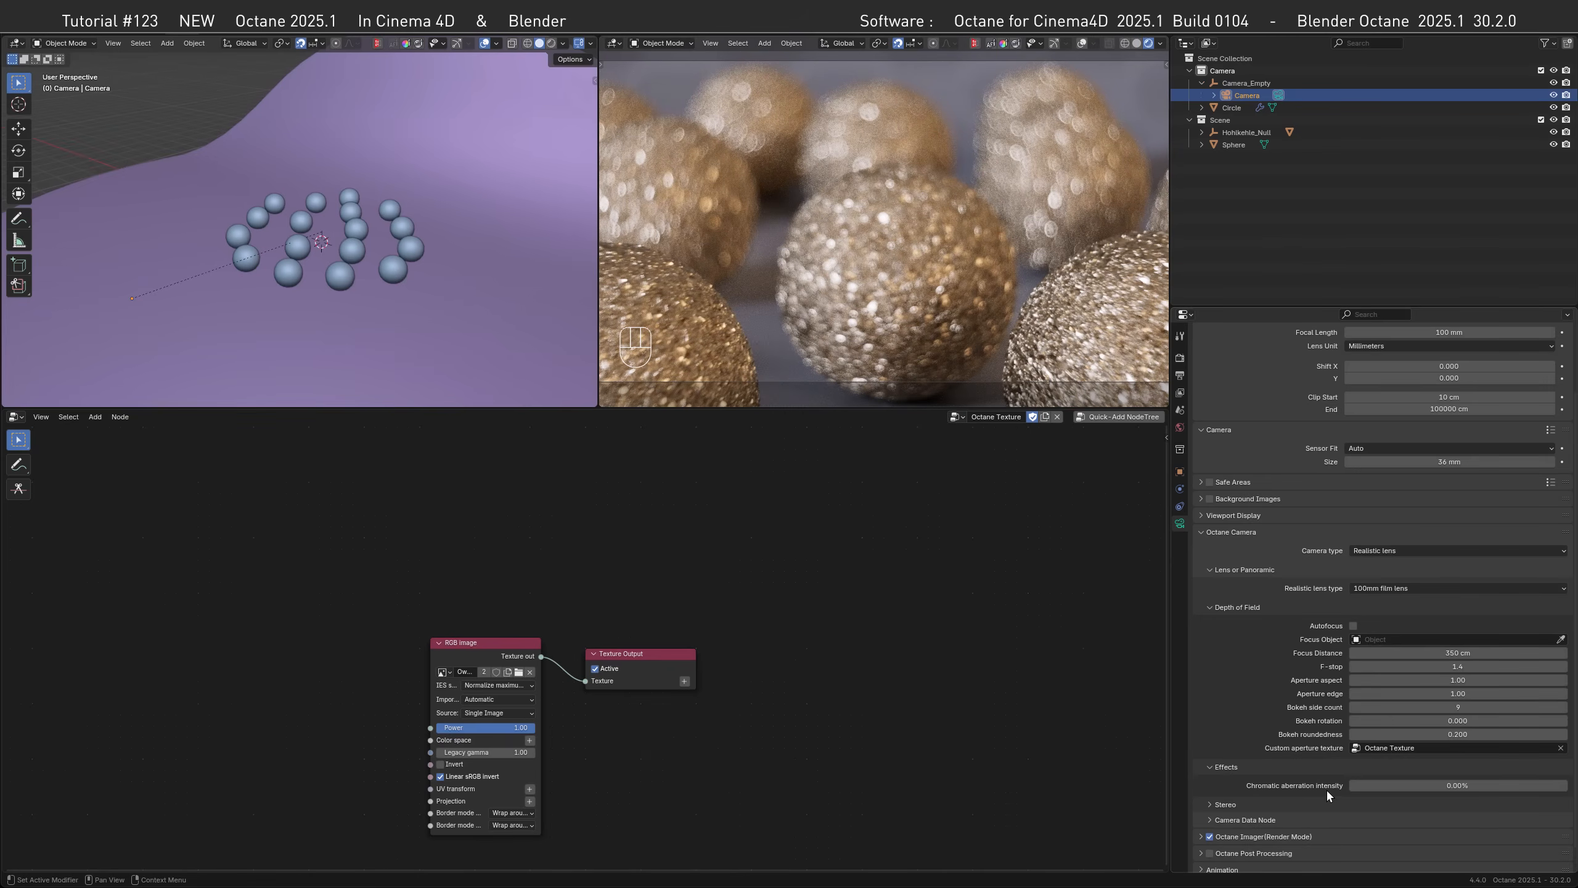
drag(1352, 794, 1451, 796)
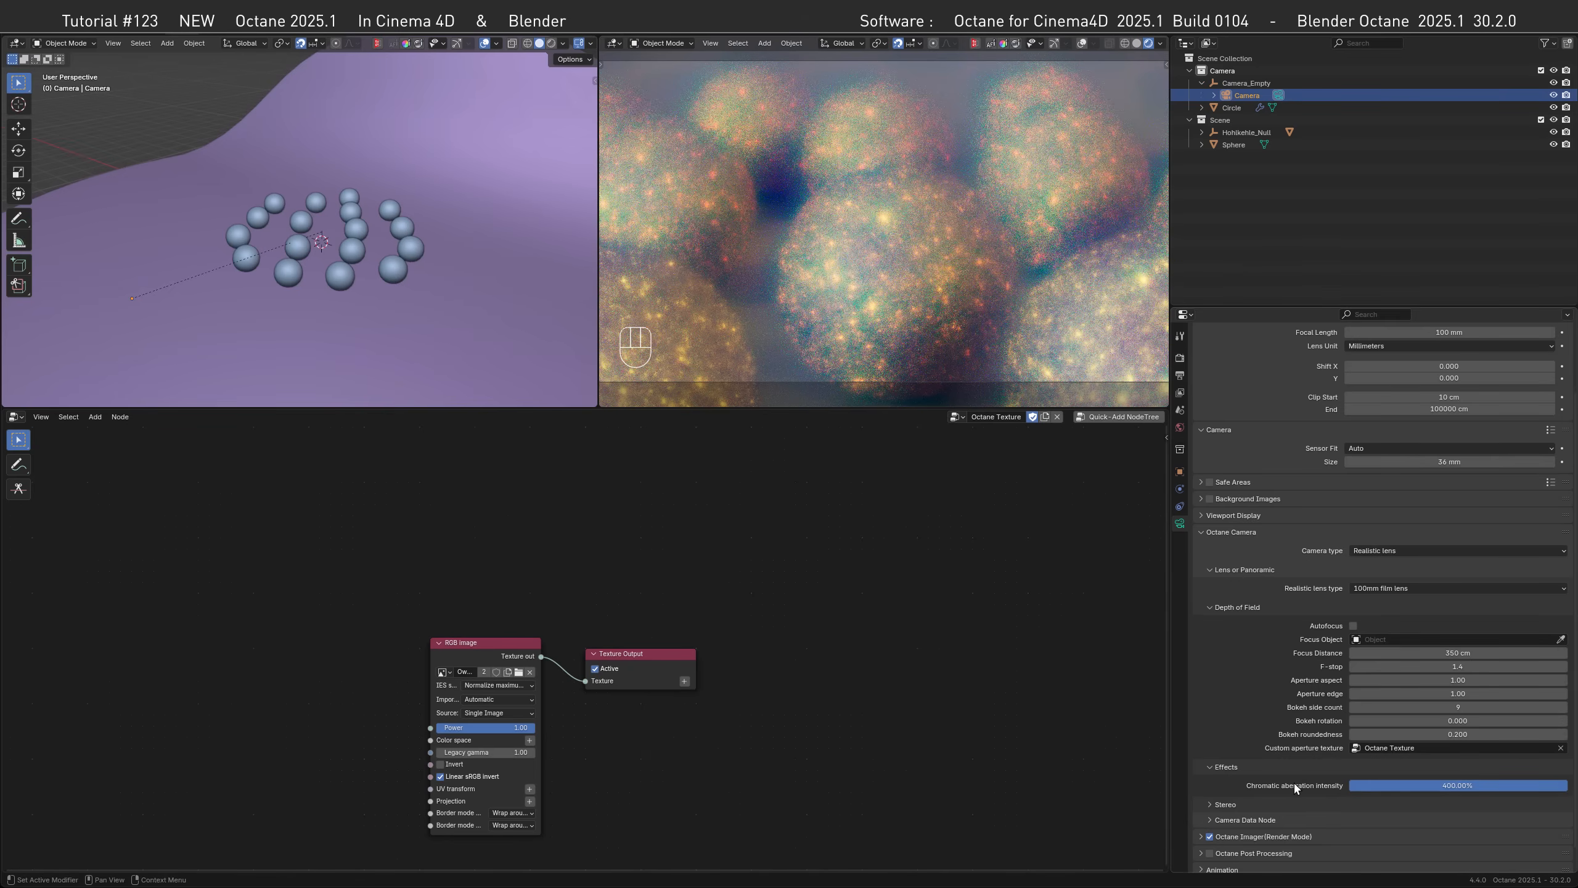
double_click(1445, 789)
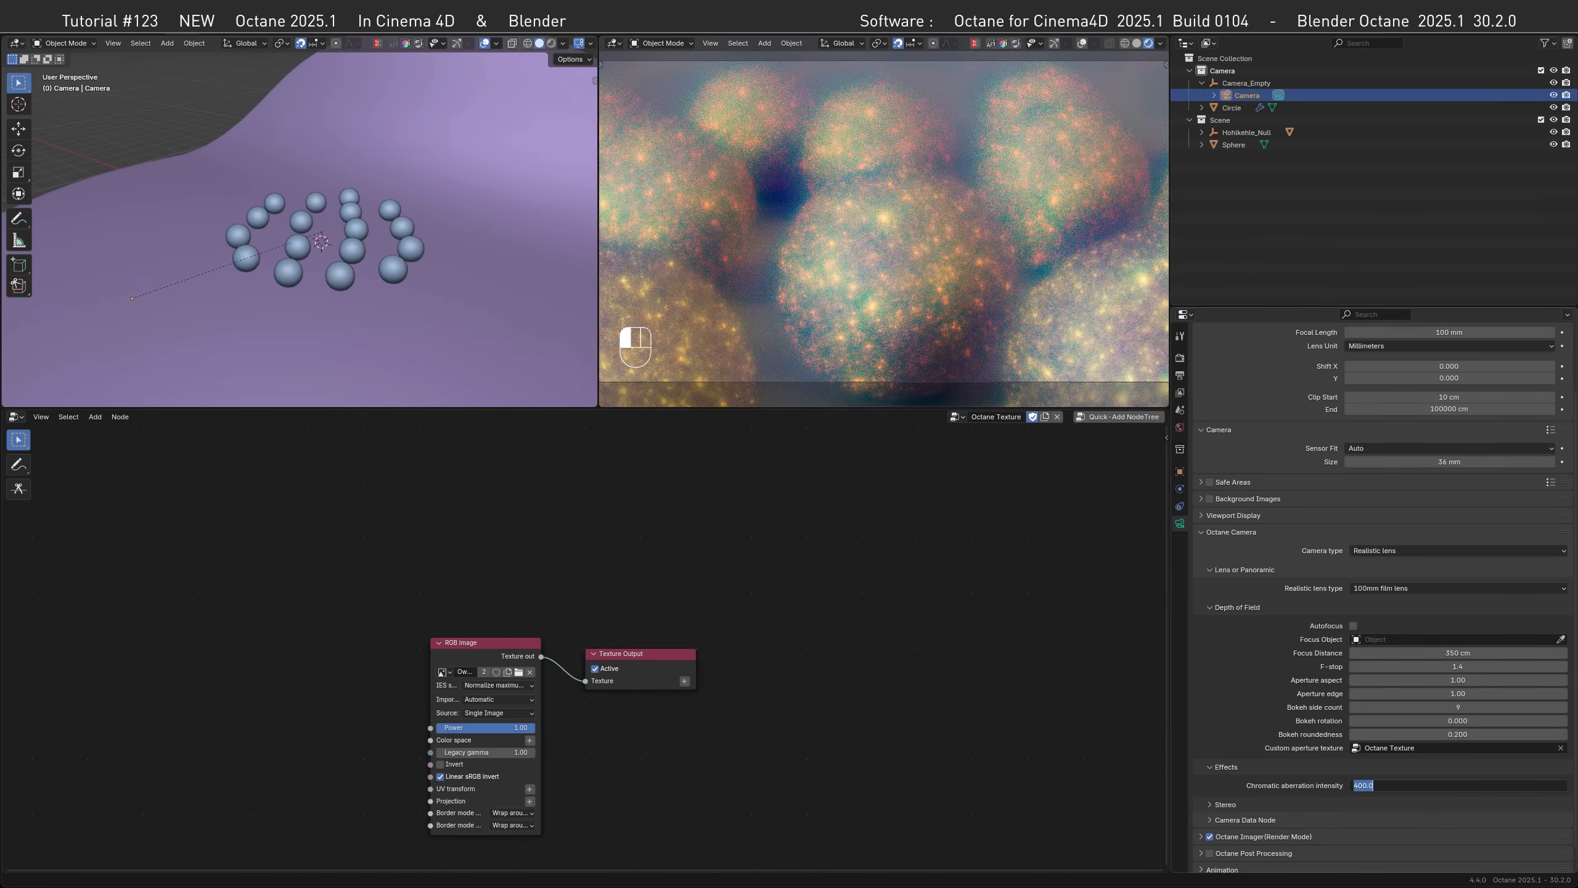
text(5)
key(Return)
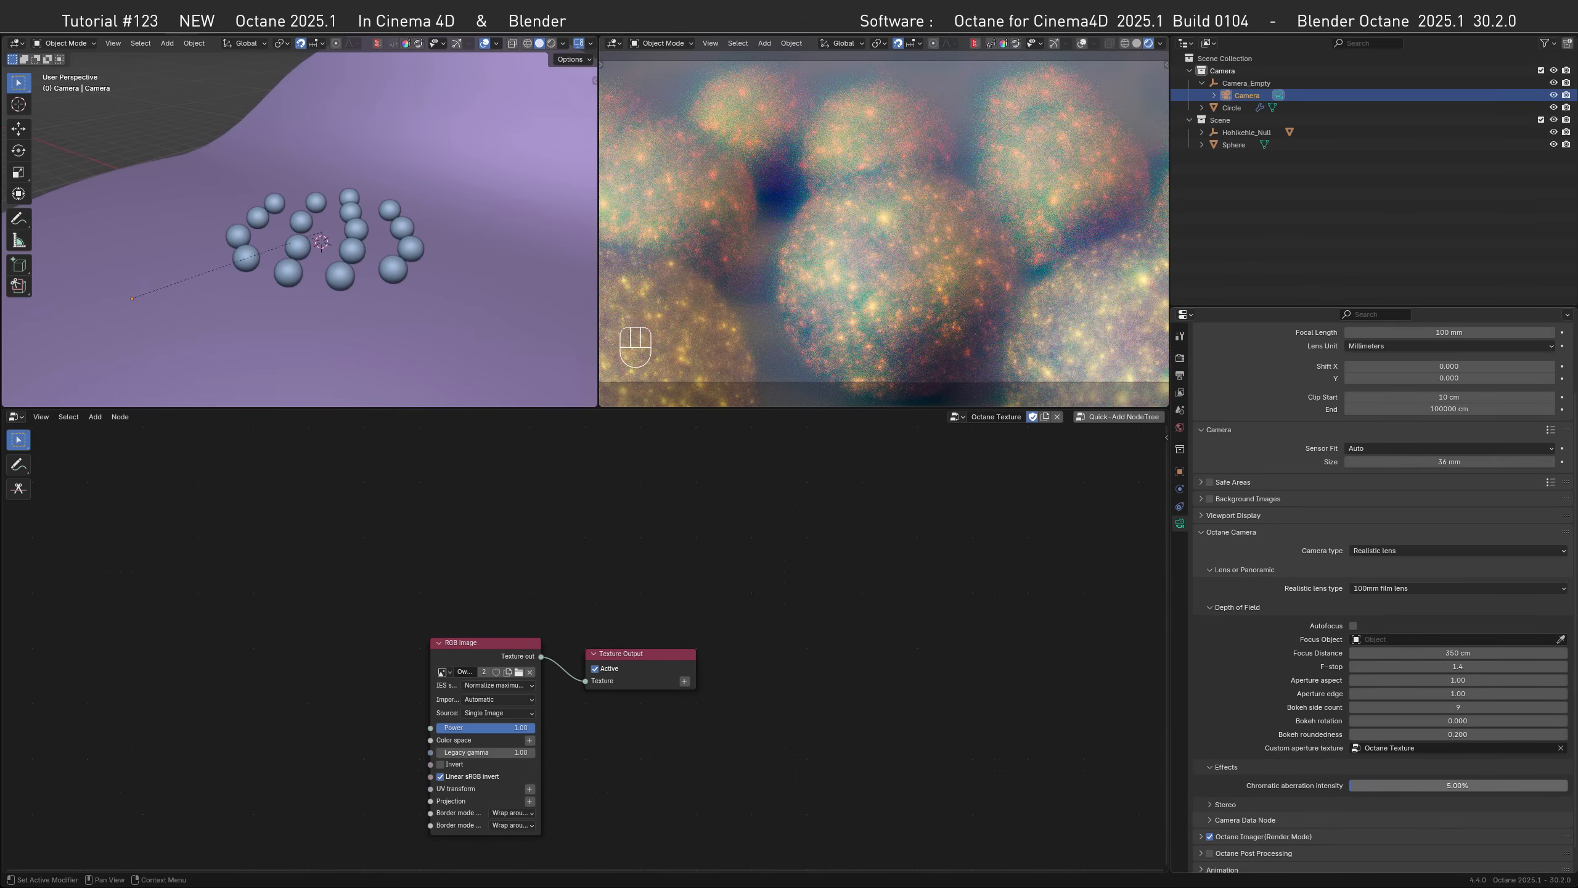
double_click(1454, 786)
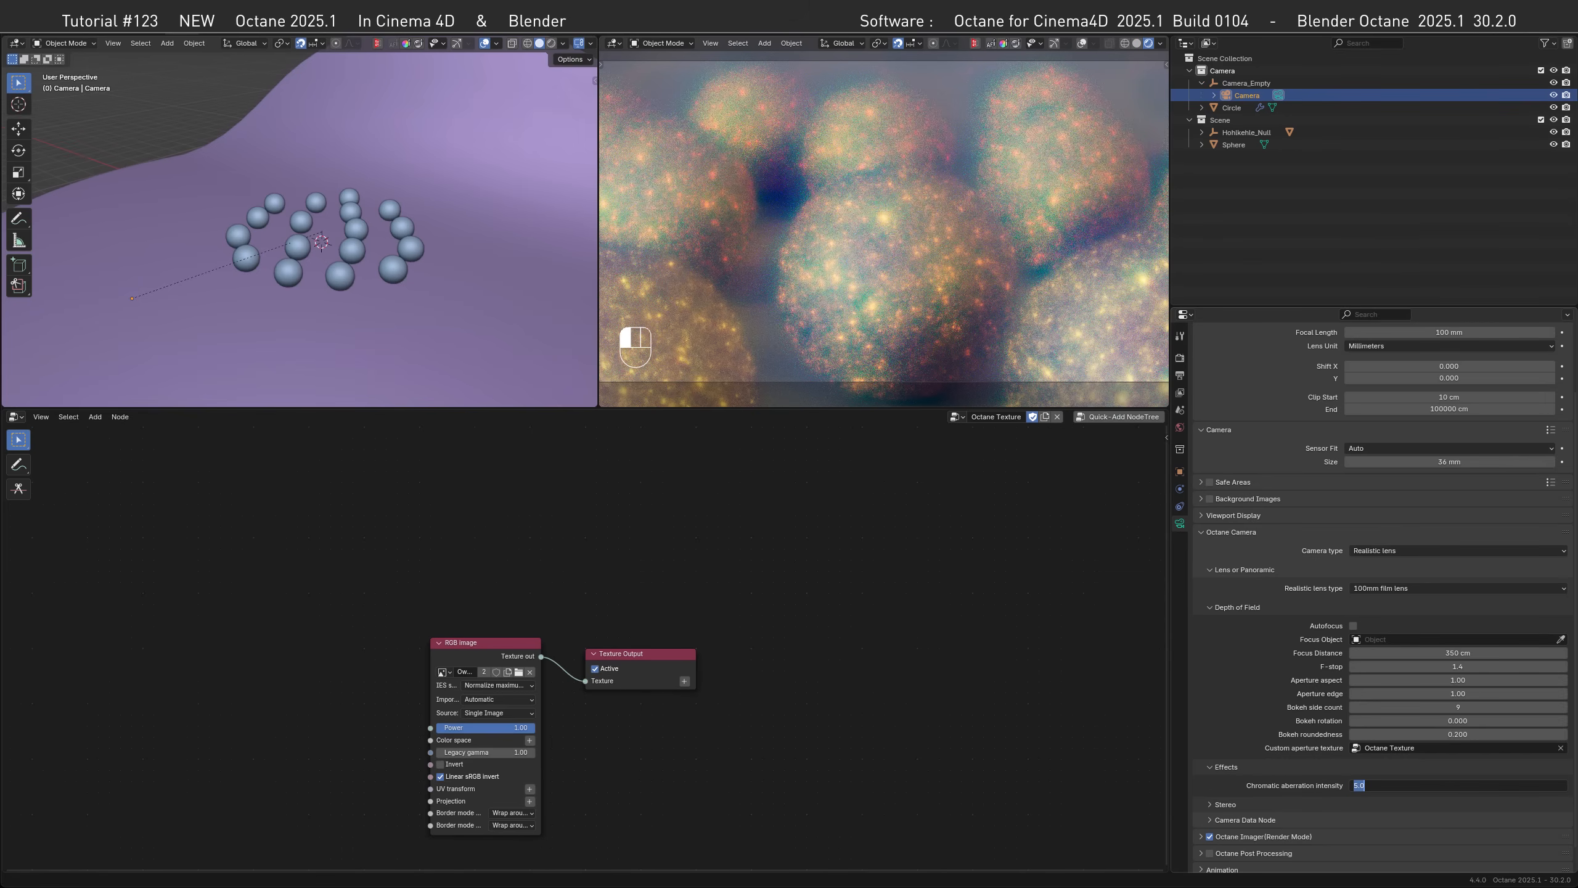
text(0.01)
key(Return)
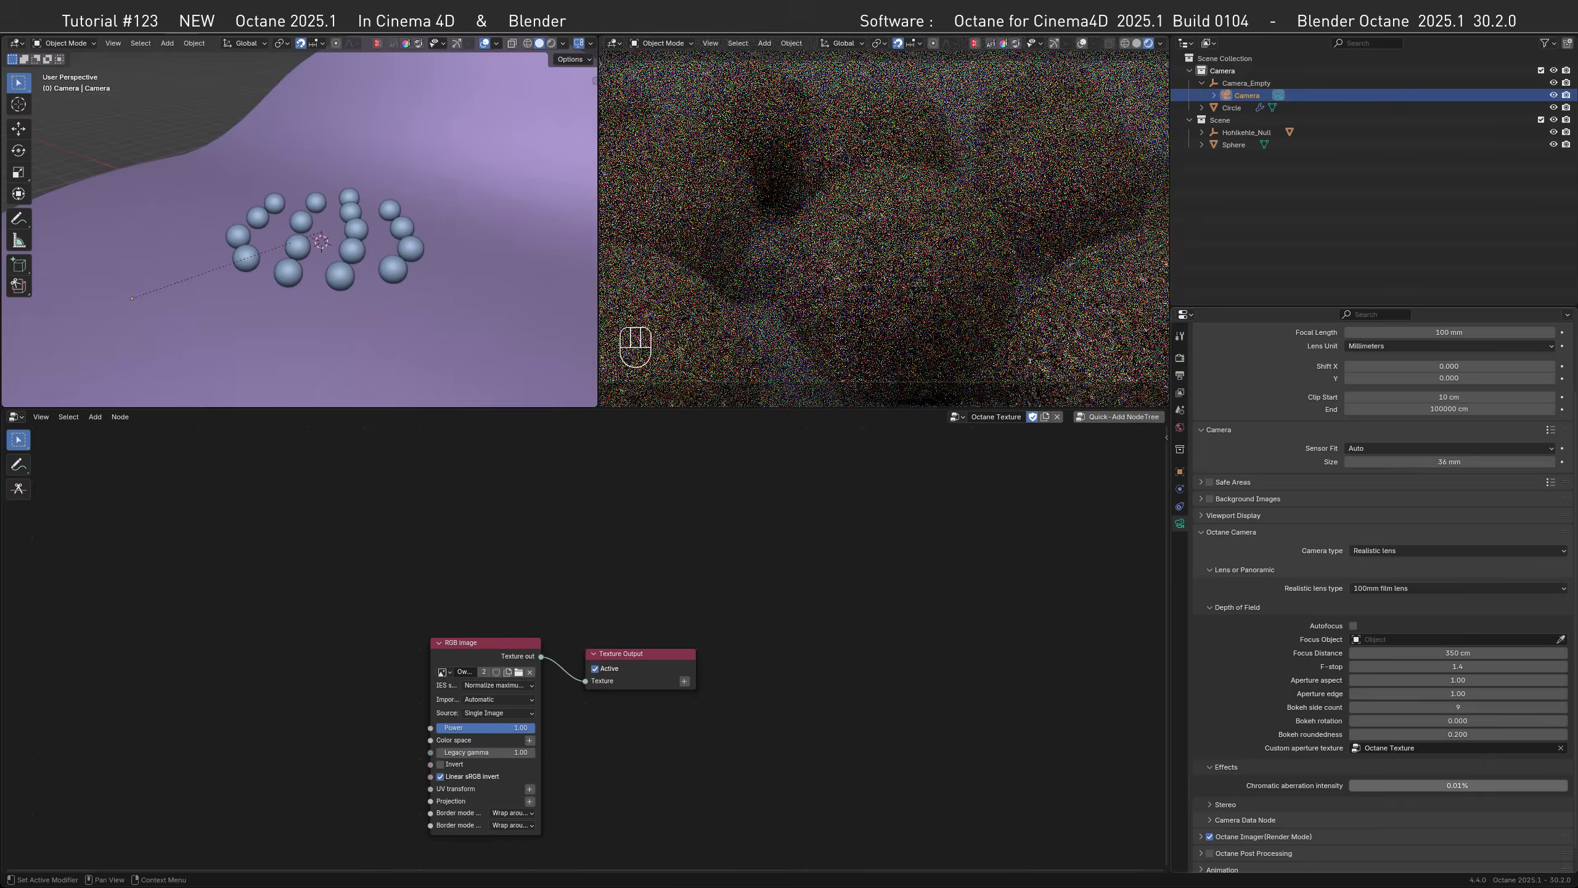
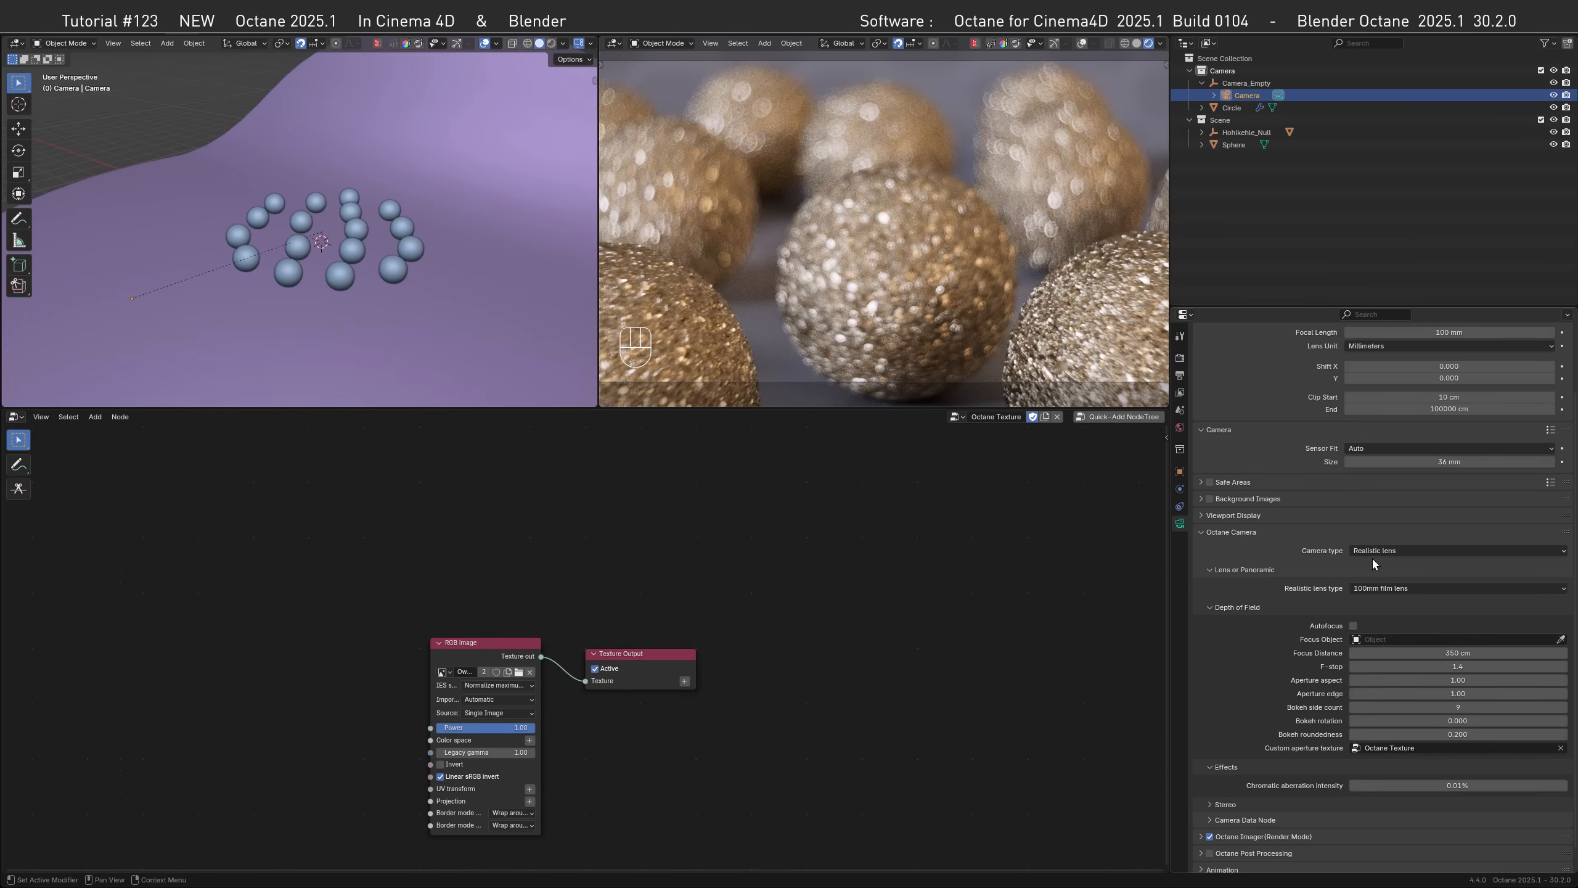
click(1373, 588)
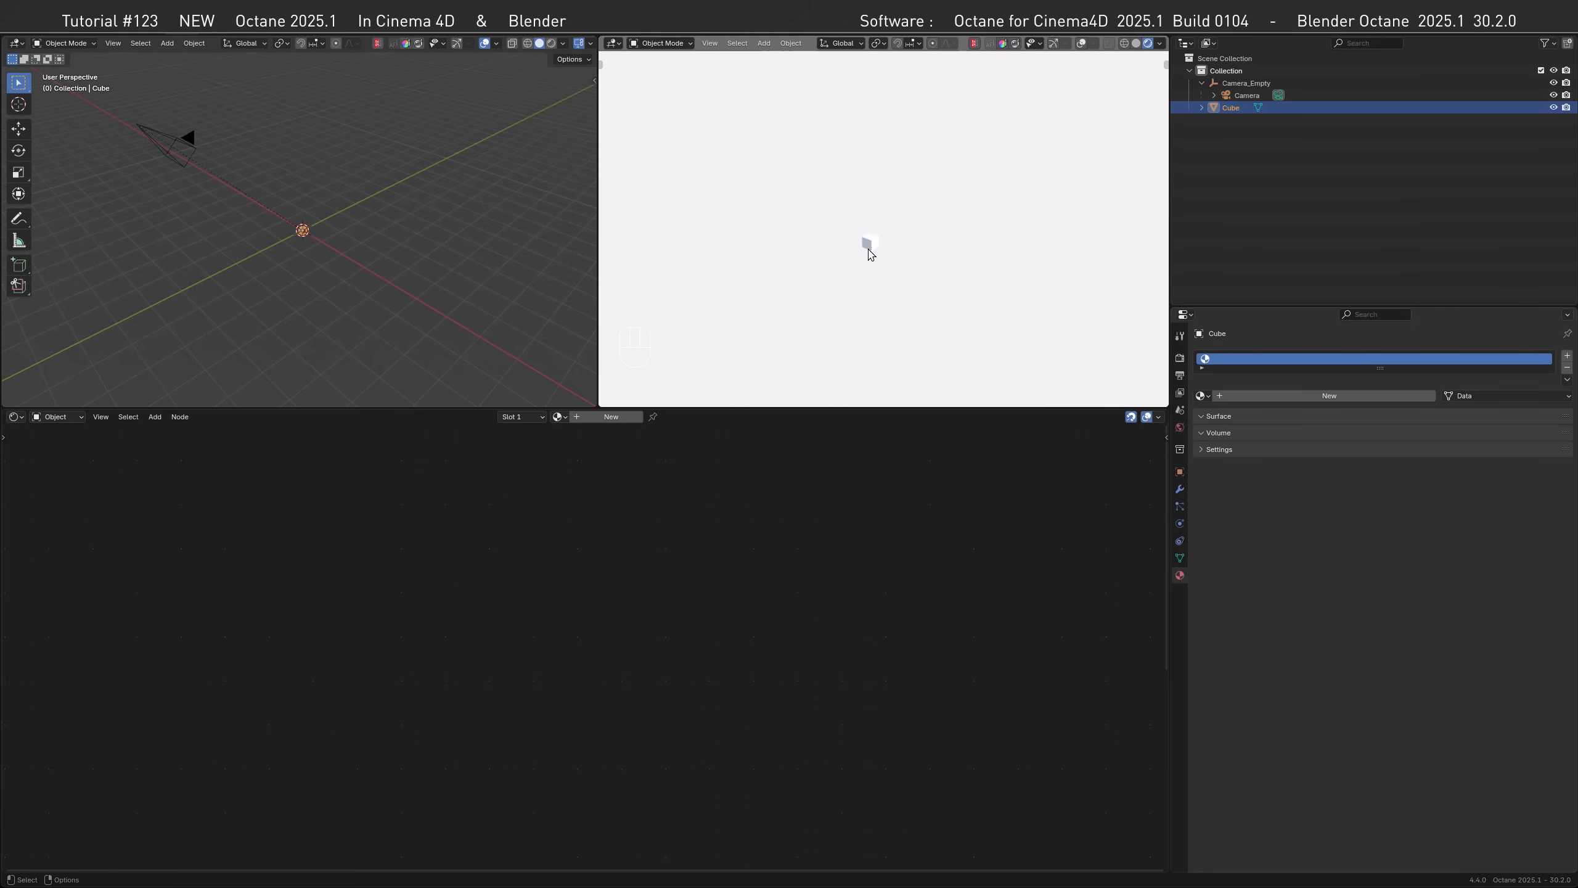
- Create a new material for the Cube and detach its Universal material node from the Material Output, placing it well away
click(1180, 558)
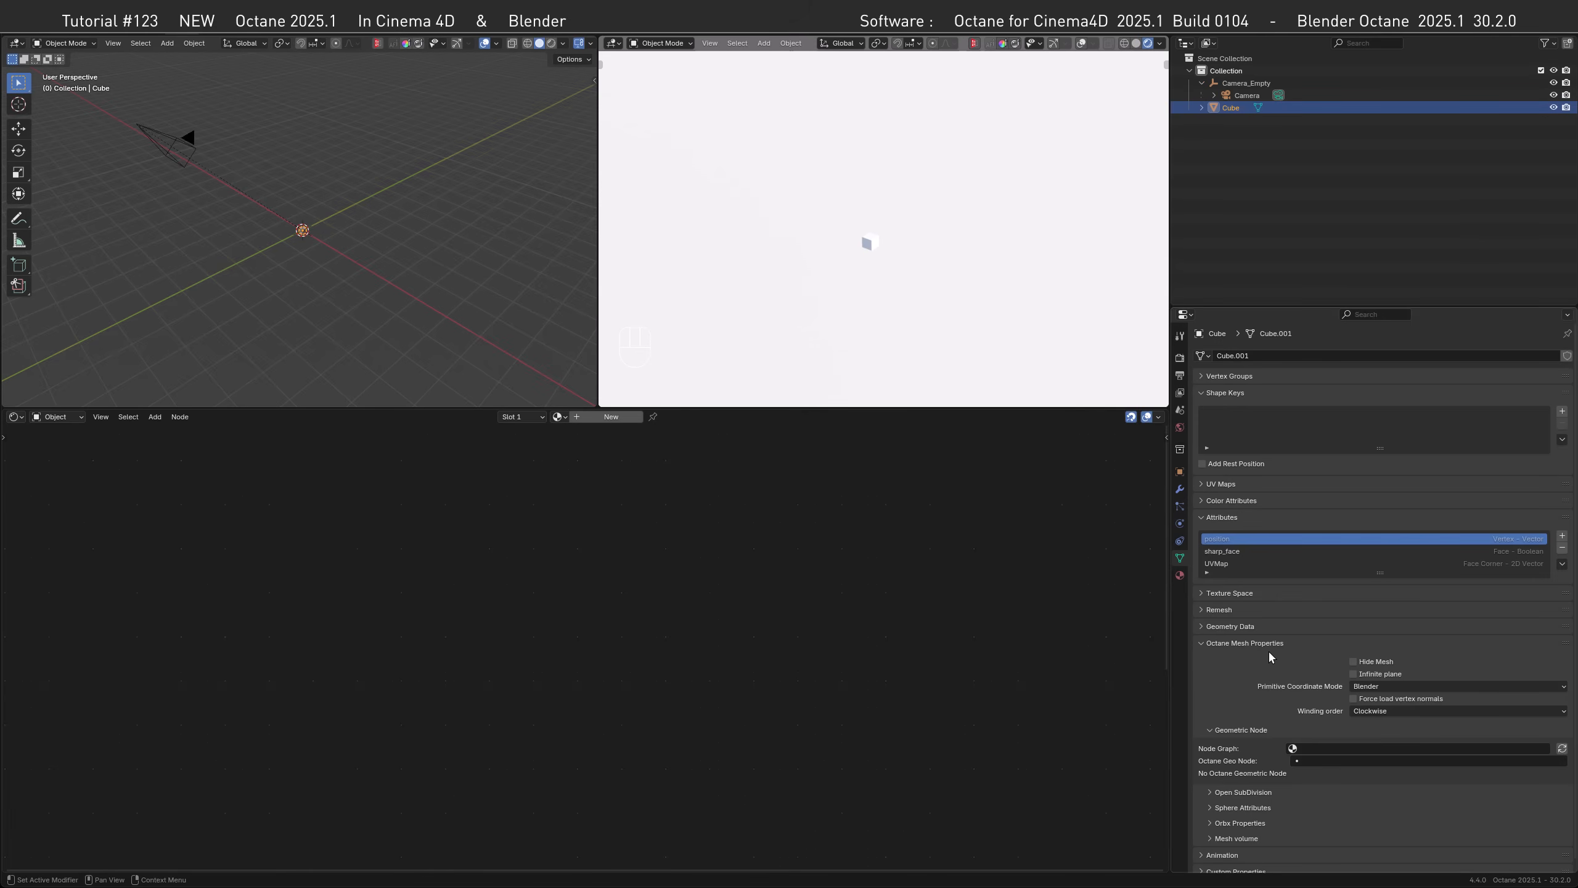
click(1180, 575)
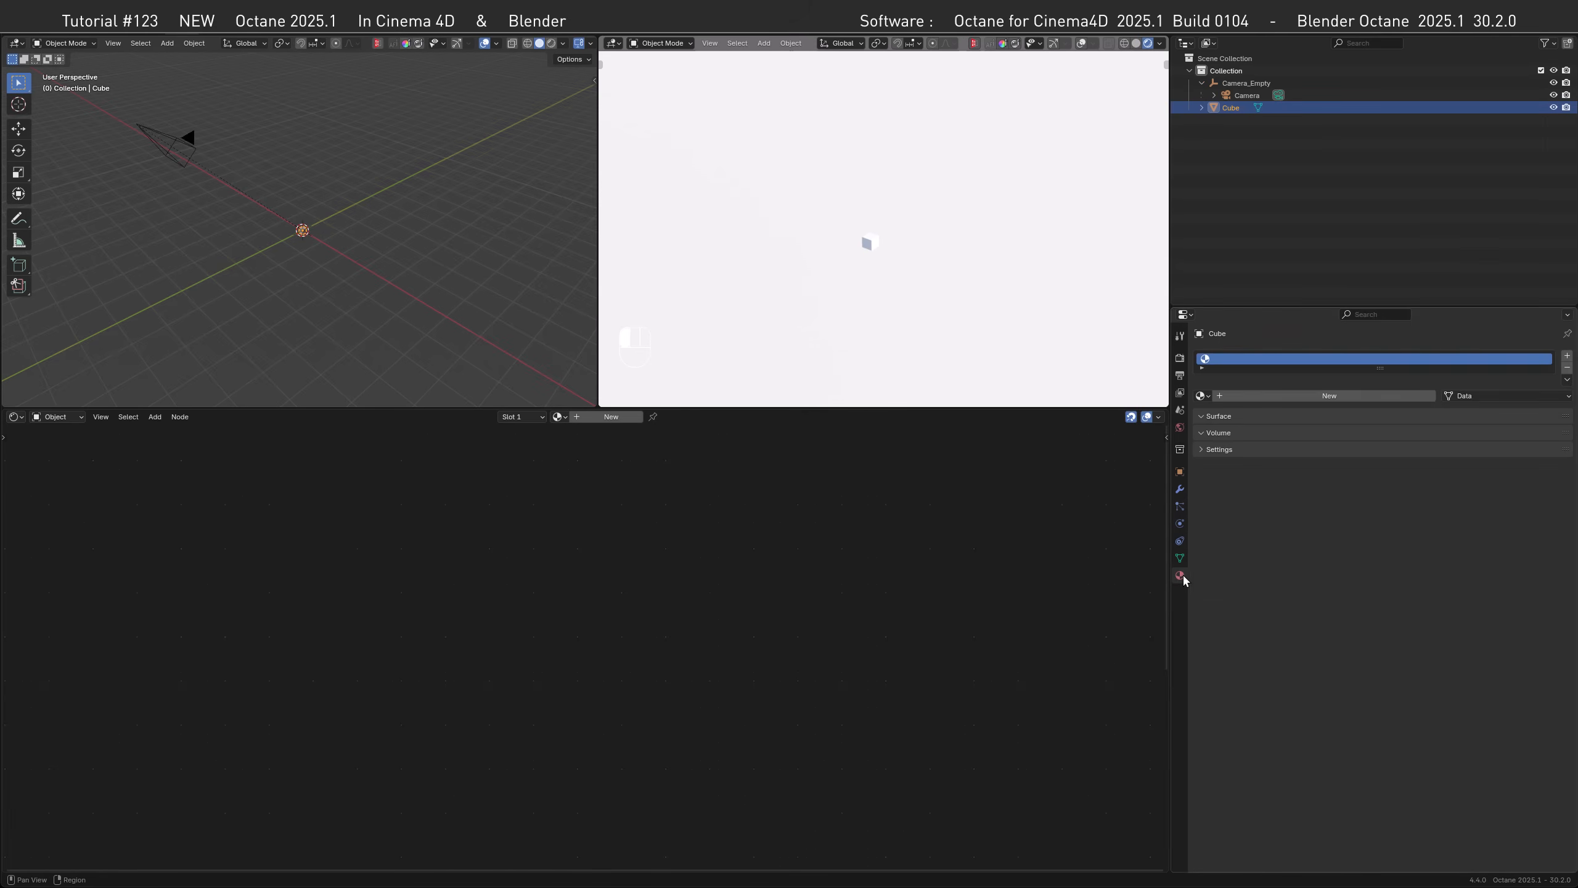
click(1256, 395)
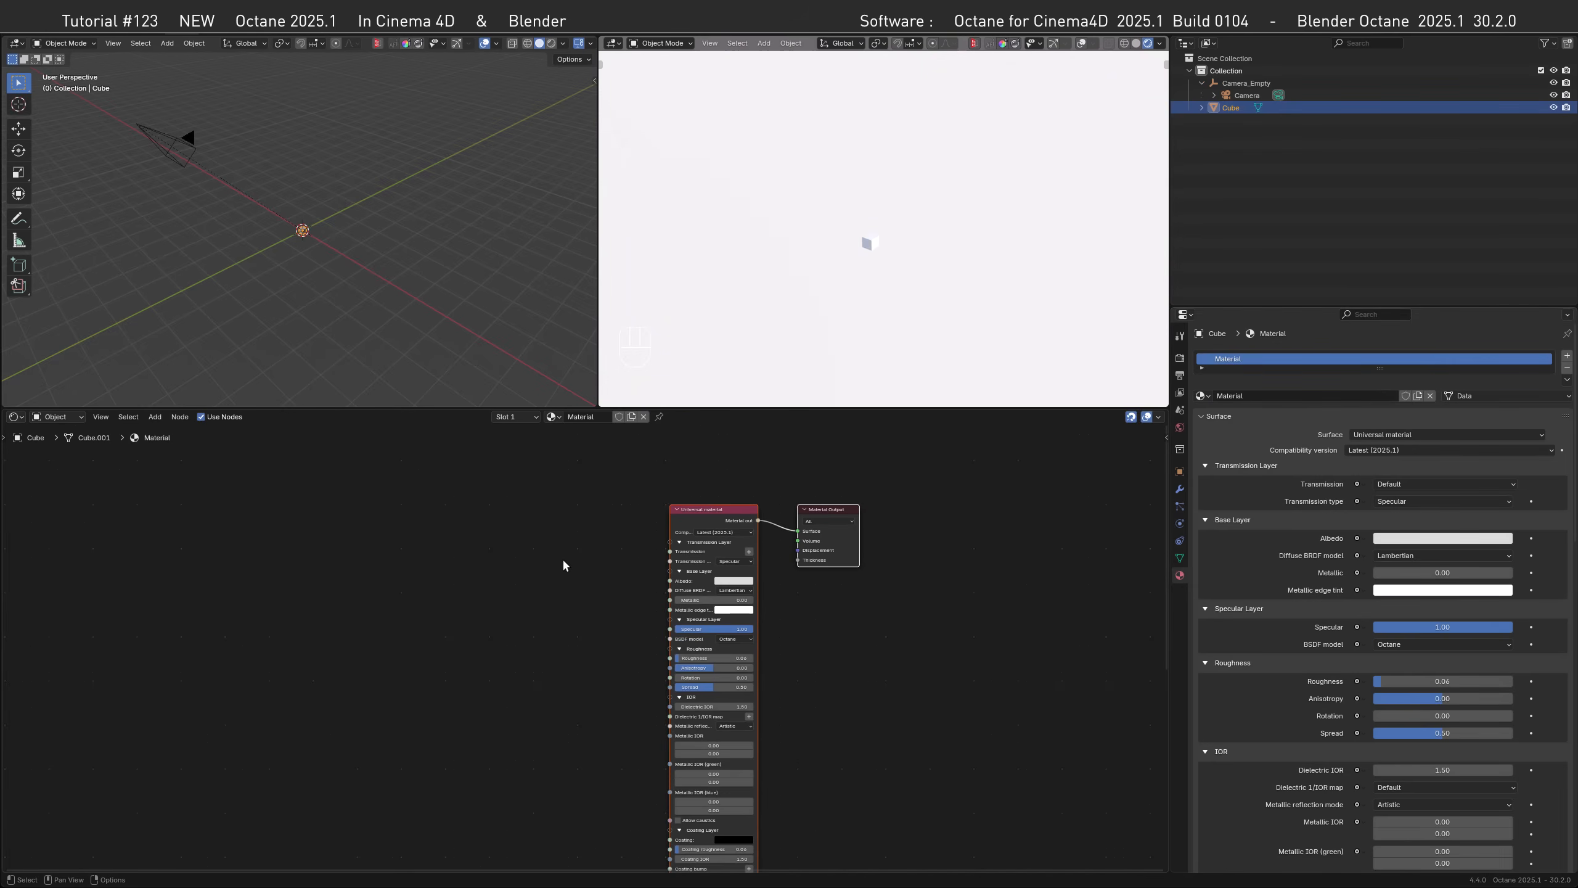
drag(798, 531, 185, 491)
click(377, 529)
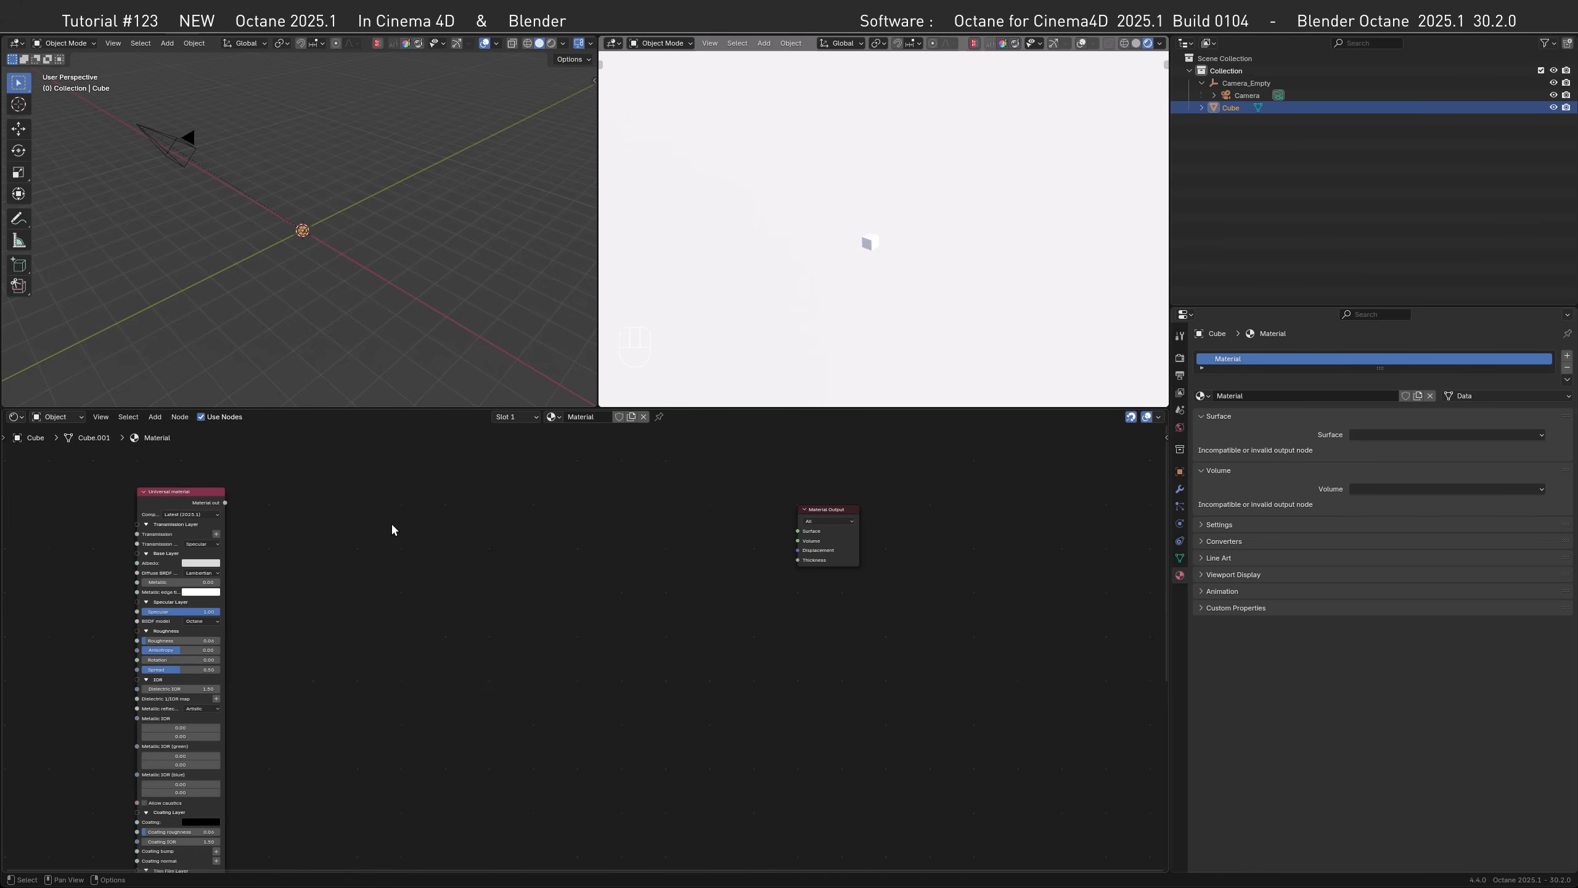
- Add a Vectron Union node next to the Material Output node
key(shift+a)
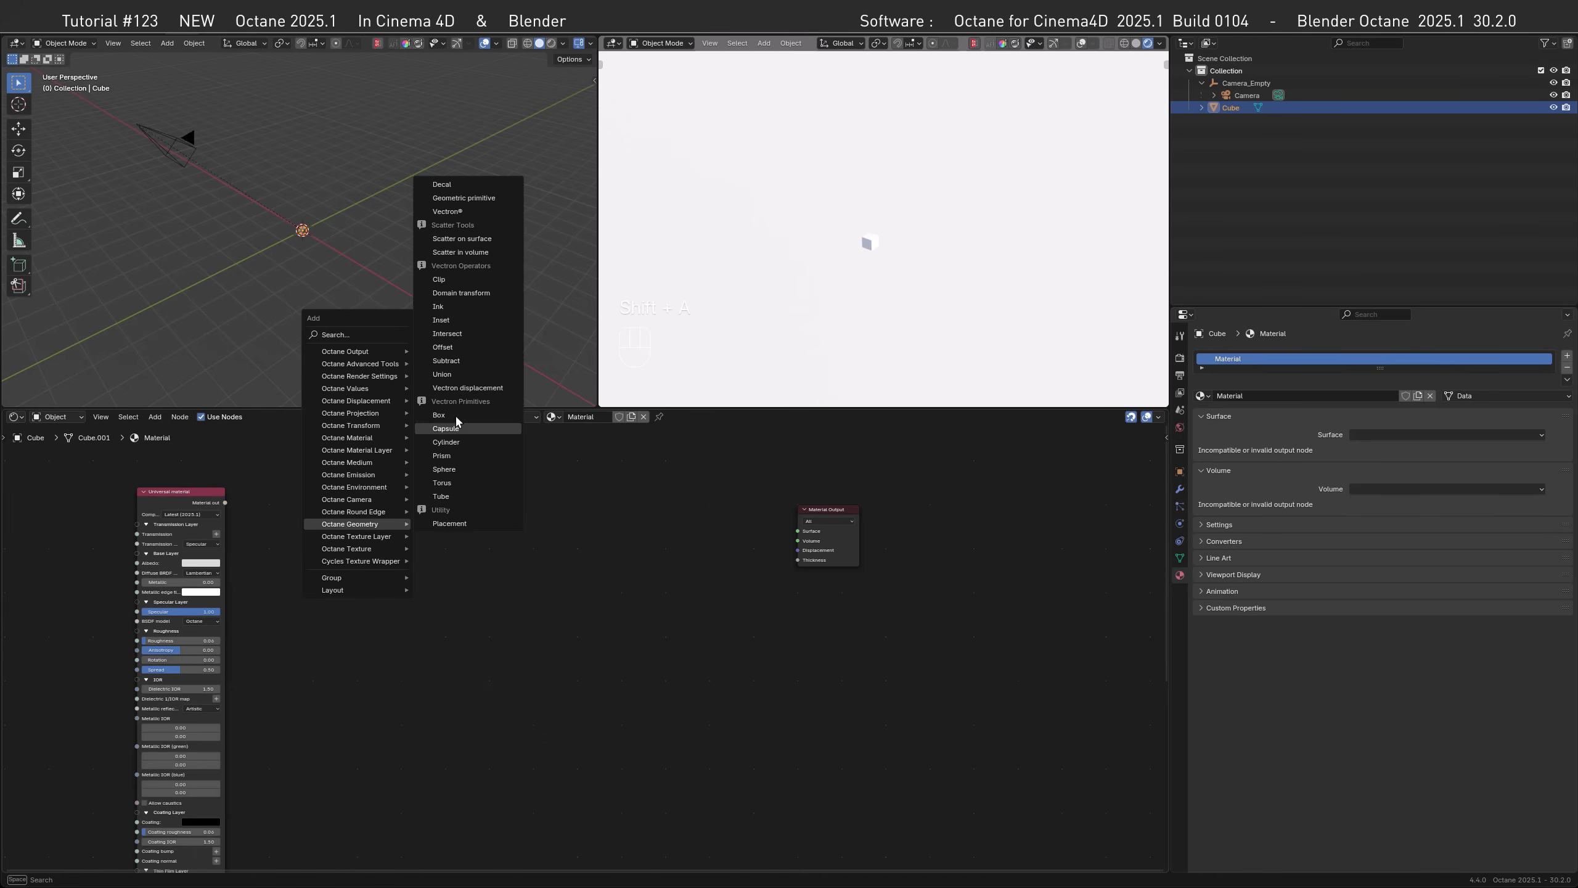
click(456, 373)
click(660, 517)
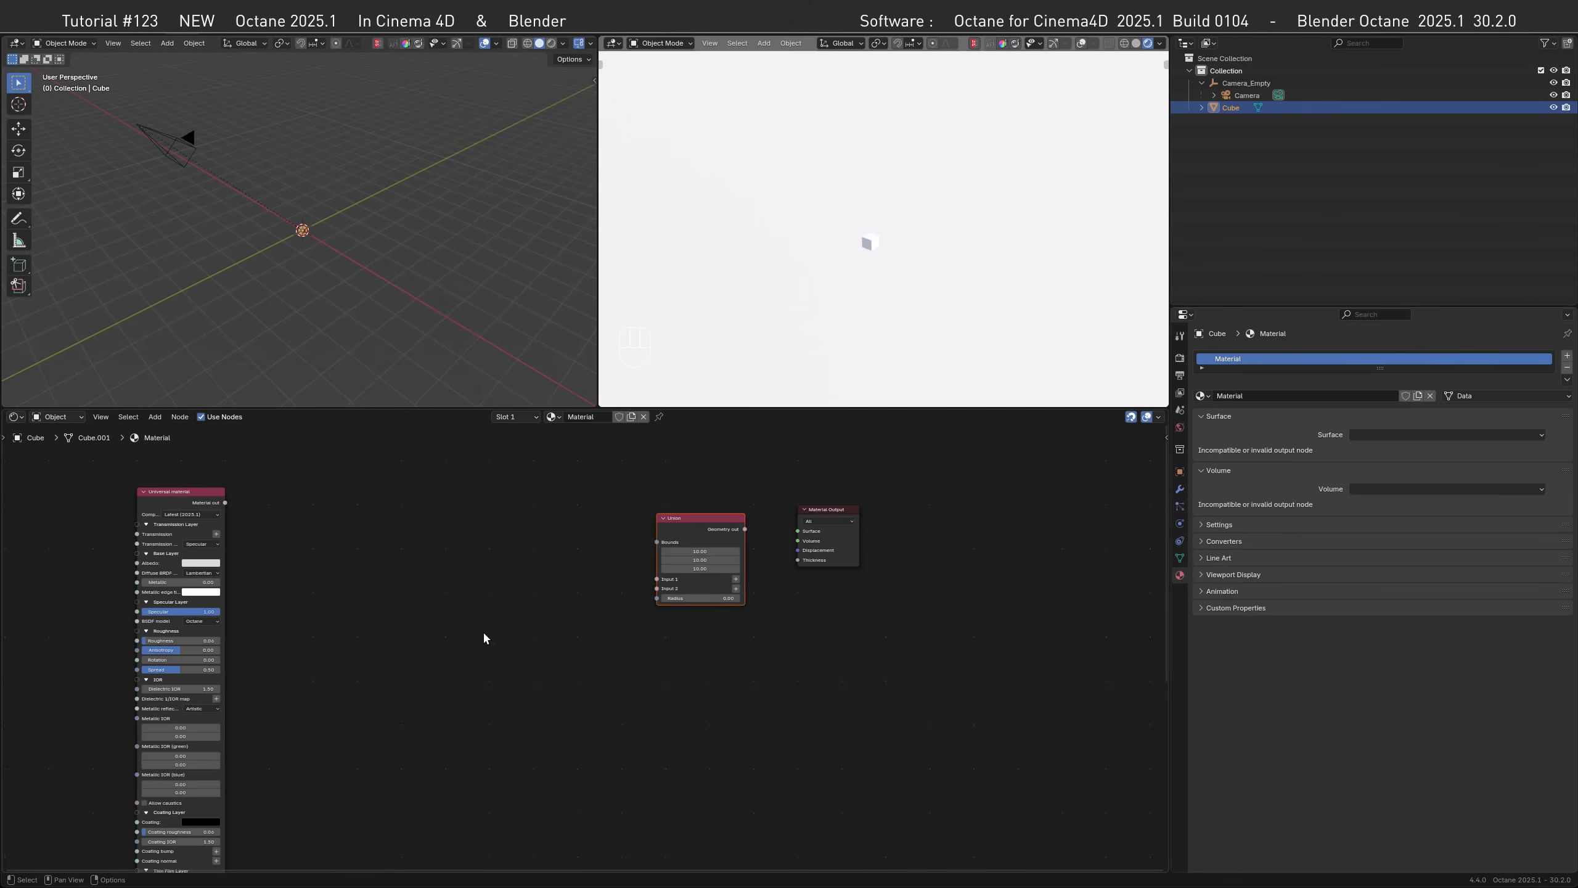
- Add Vectron Box and Sphere primitive nodes between the Universal material and the Union node
key(shift+a)
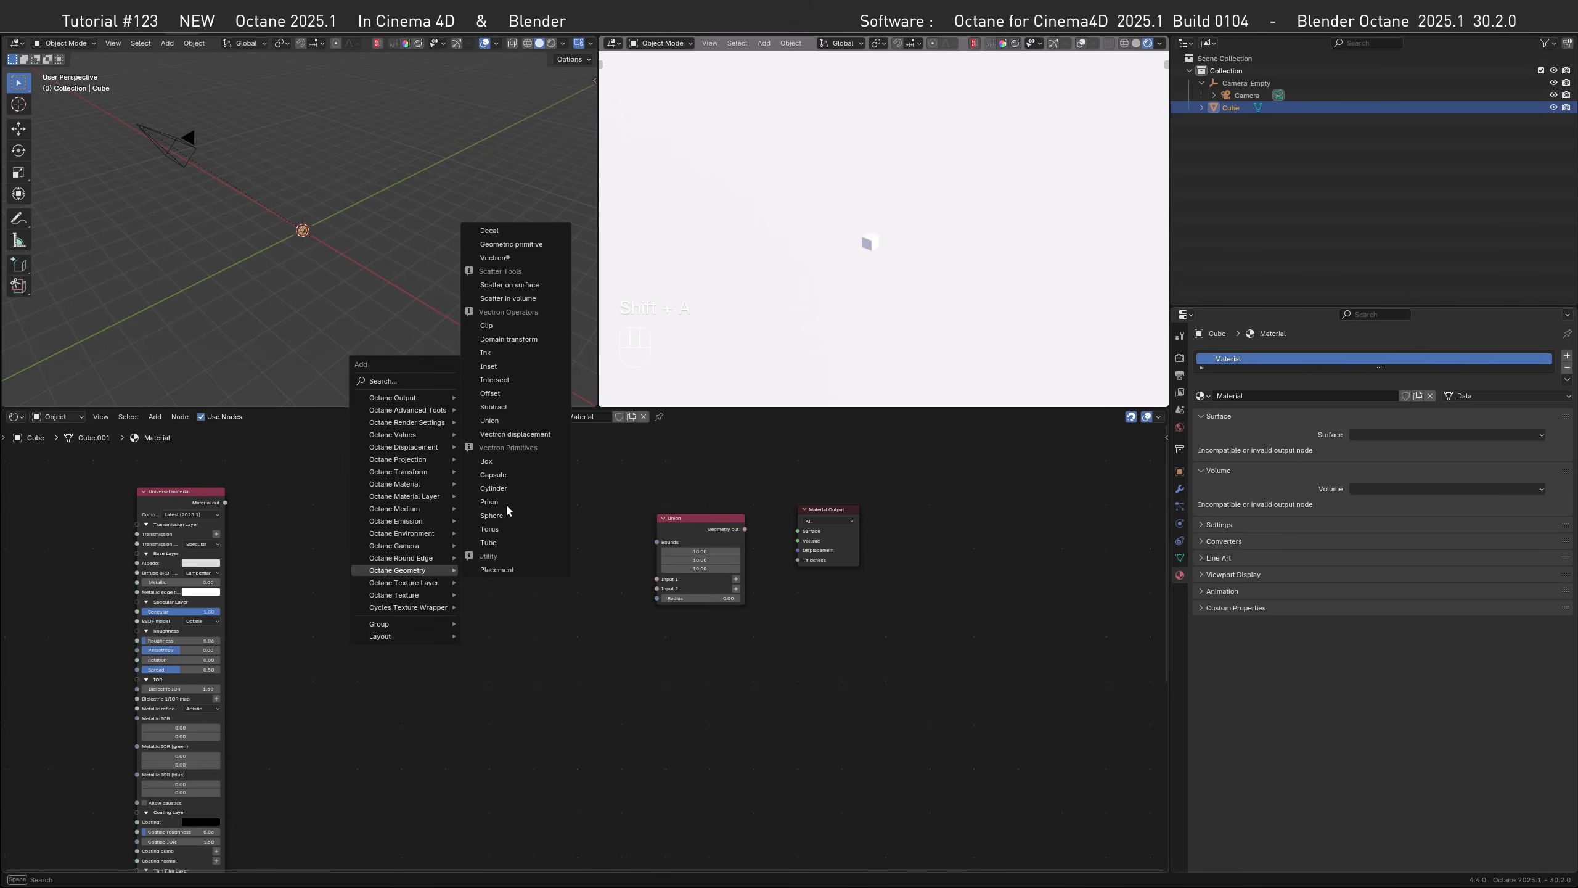
click(501, 459)
click(432, 485)
key(shift+a)
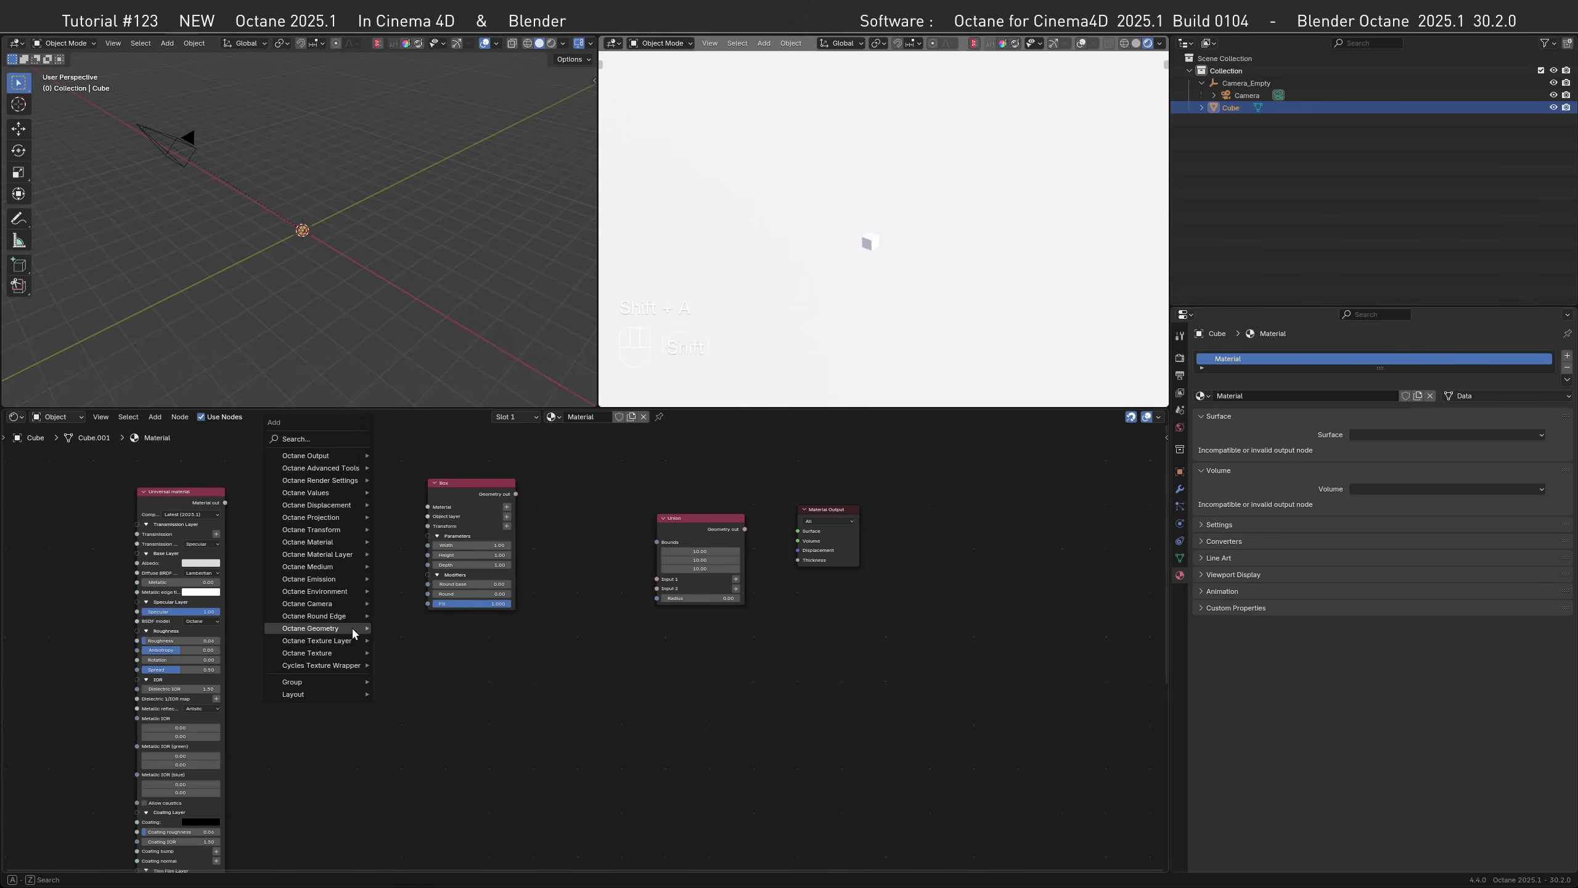
mouse_move(351, 627)
click(410, 573)
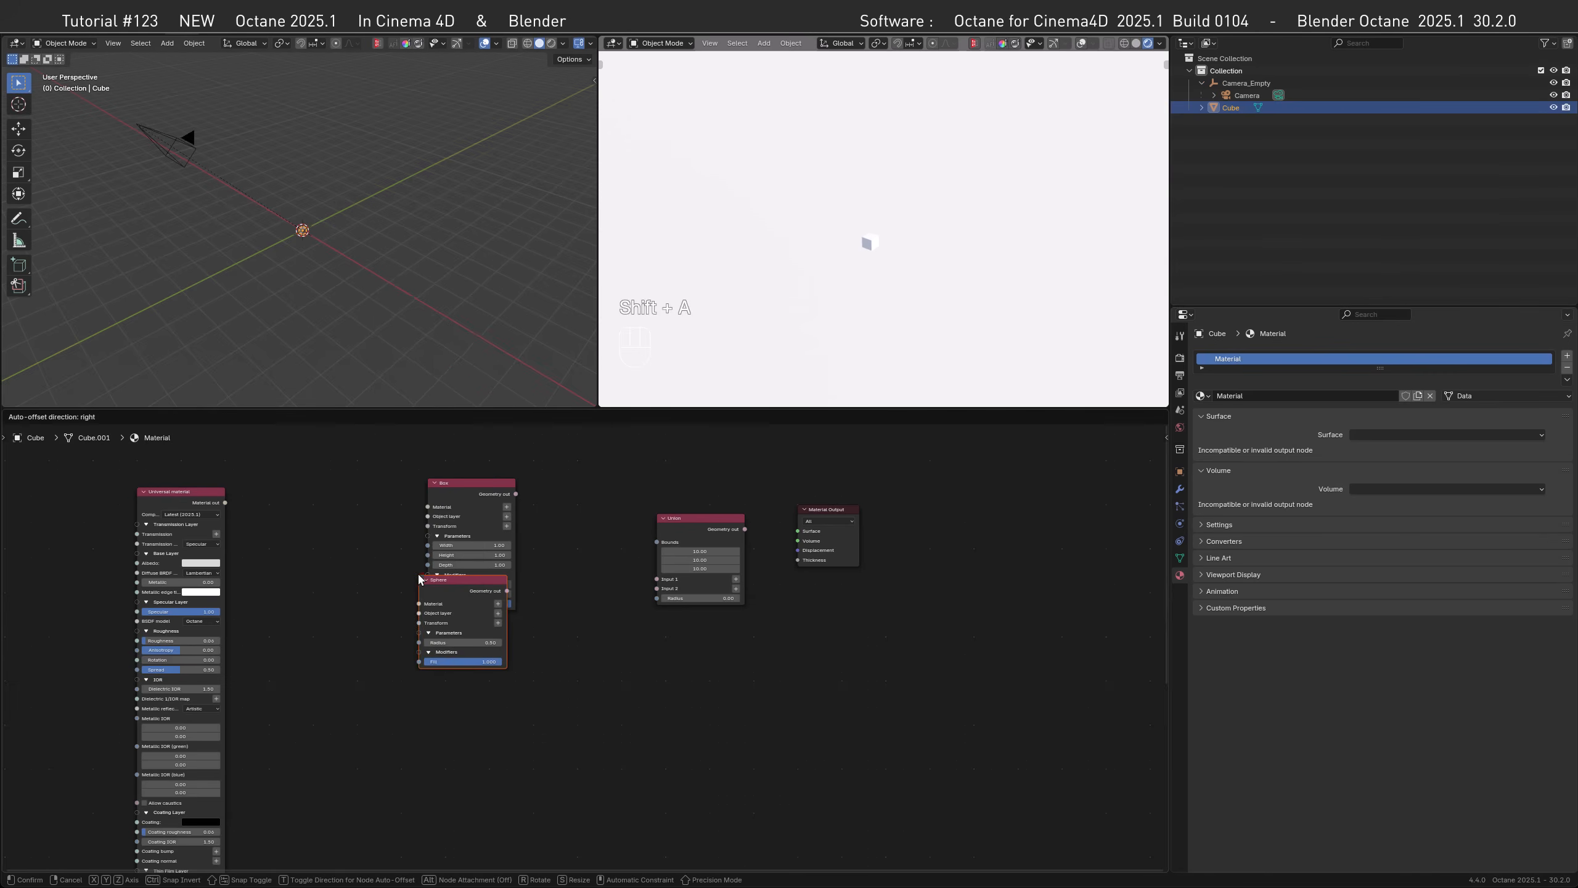
click(468, 670)
- Connect the Box to Union Input 1, the Sphere to Input 2, and the Union's geometry to the Material Output's Displacement
drag(487, 508, 657, 580)
drag(551, 679, 656, 589)
drag(745, 529, 798, 551)
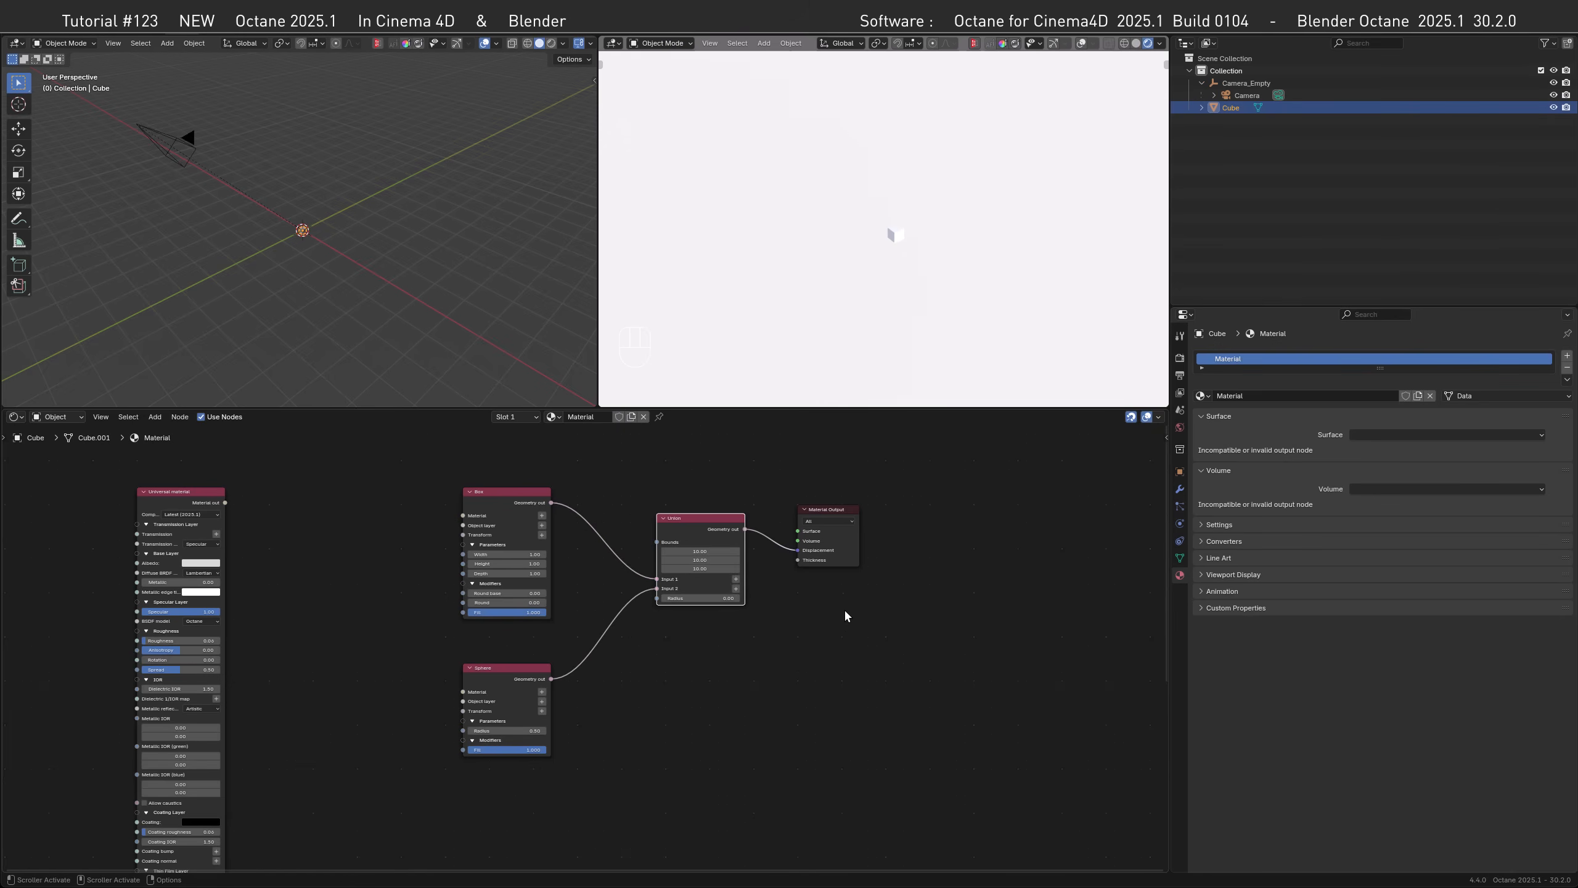
- Set the Cube's Octane geometric node to the Union node from the Material node graph
click(1181, 558)
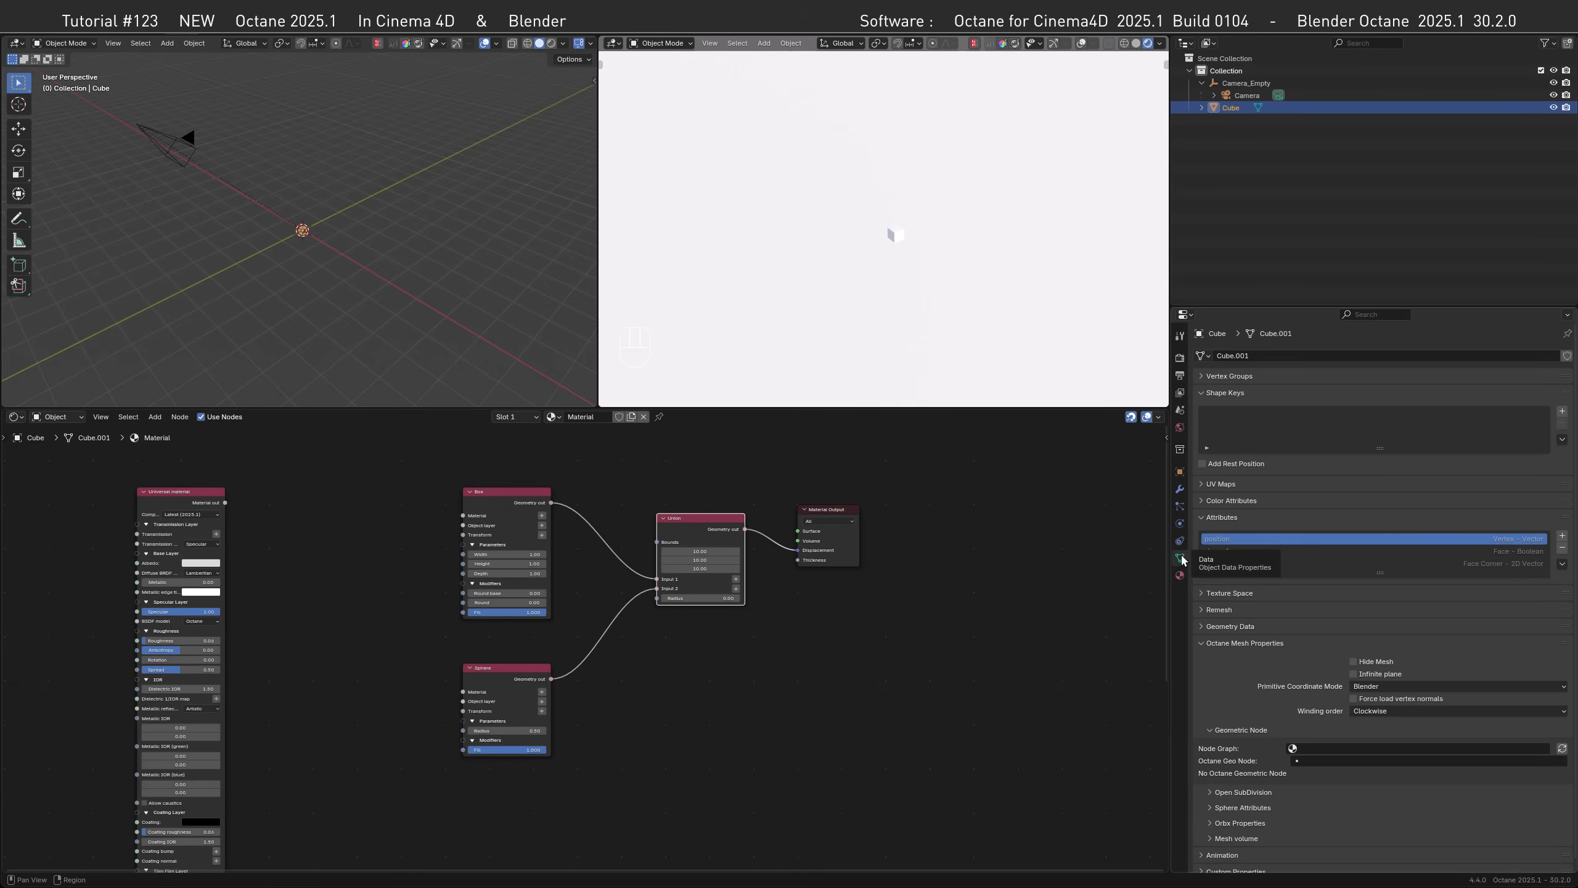
click(1306, 749)
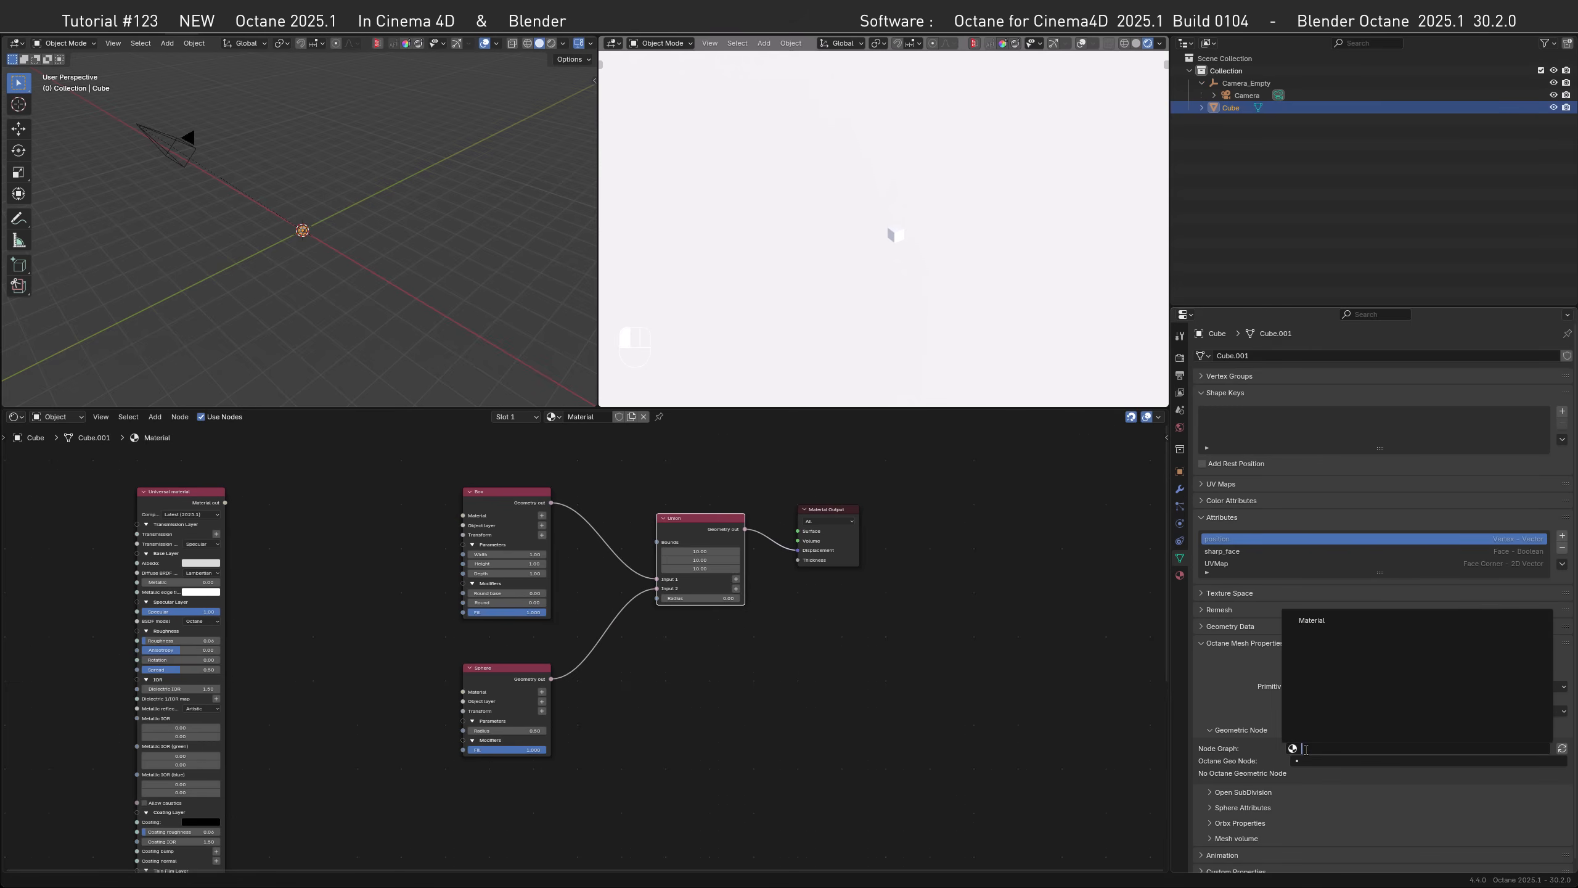
click(1312, 631)
click(1322, 761)
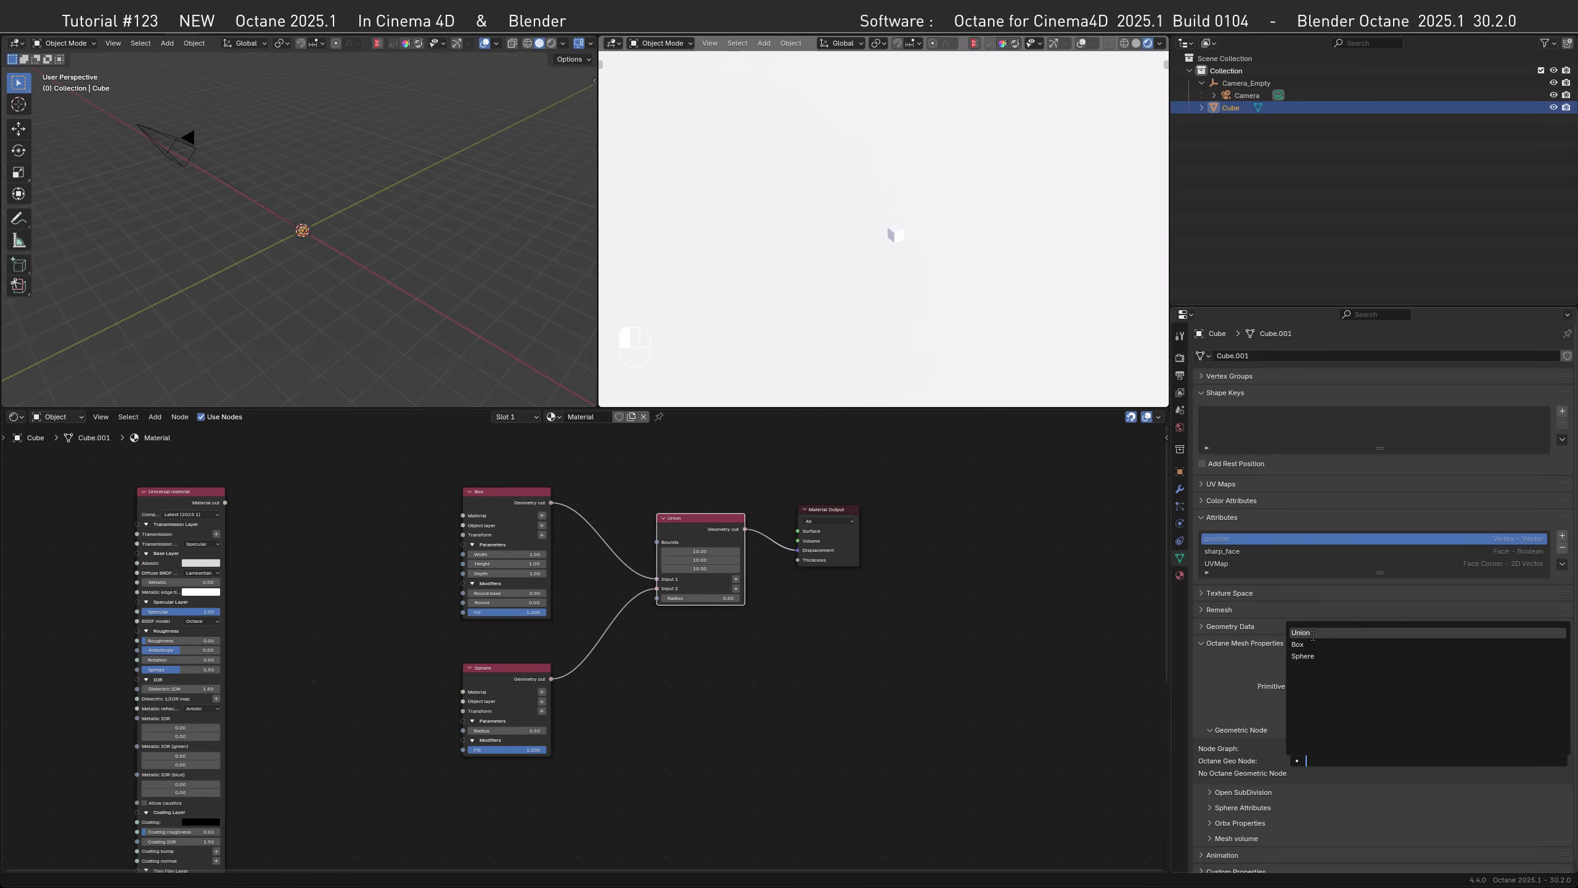
click(1313, 633)
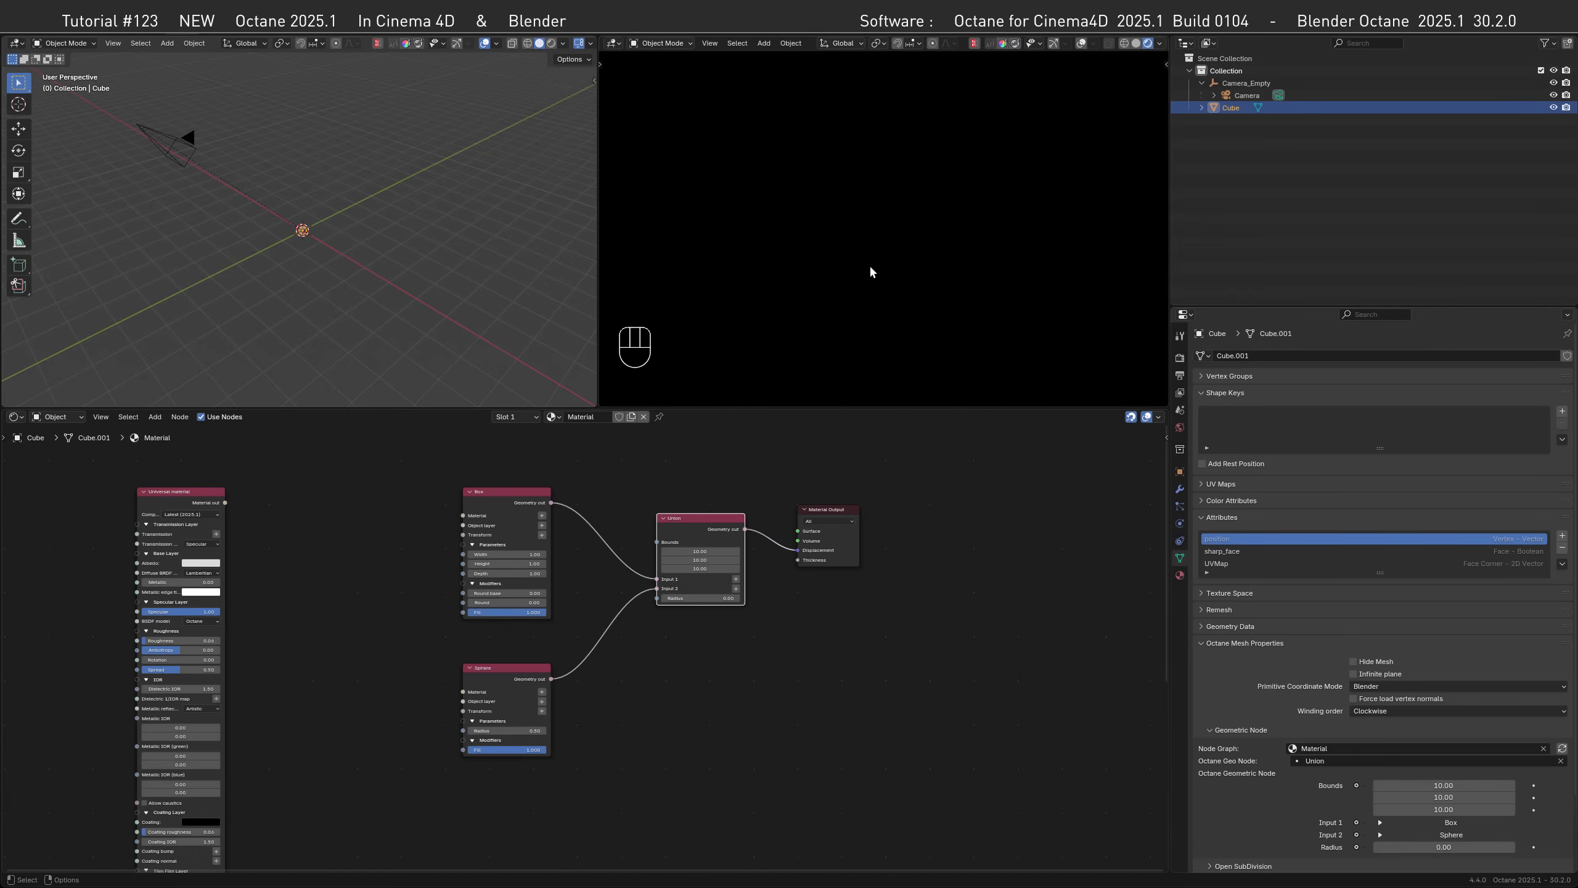
- Set the Box node's width, height and depth to 0.1 each
click(531, 555)
text(.1)
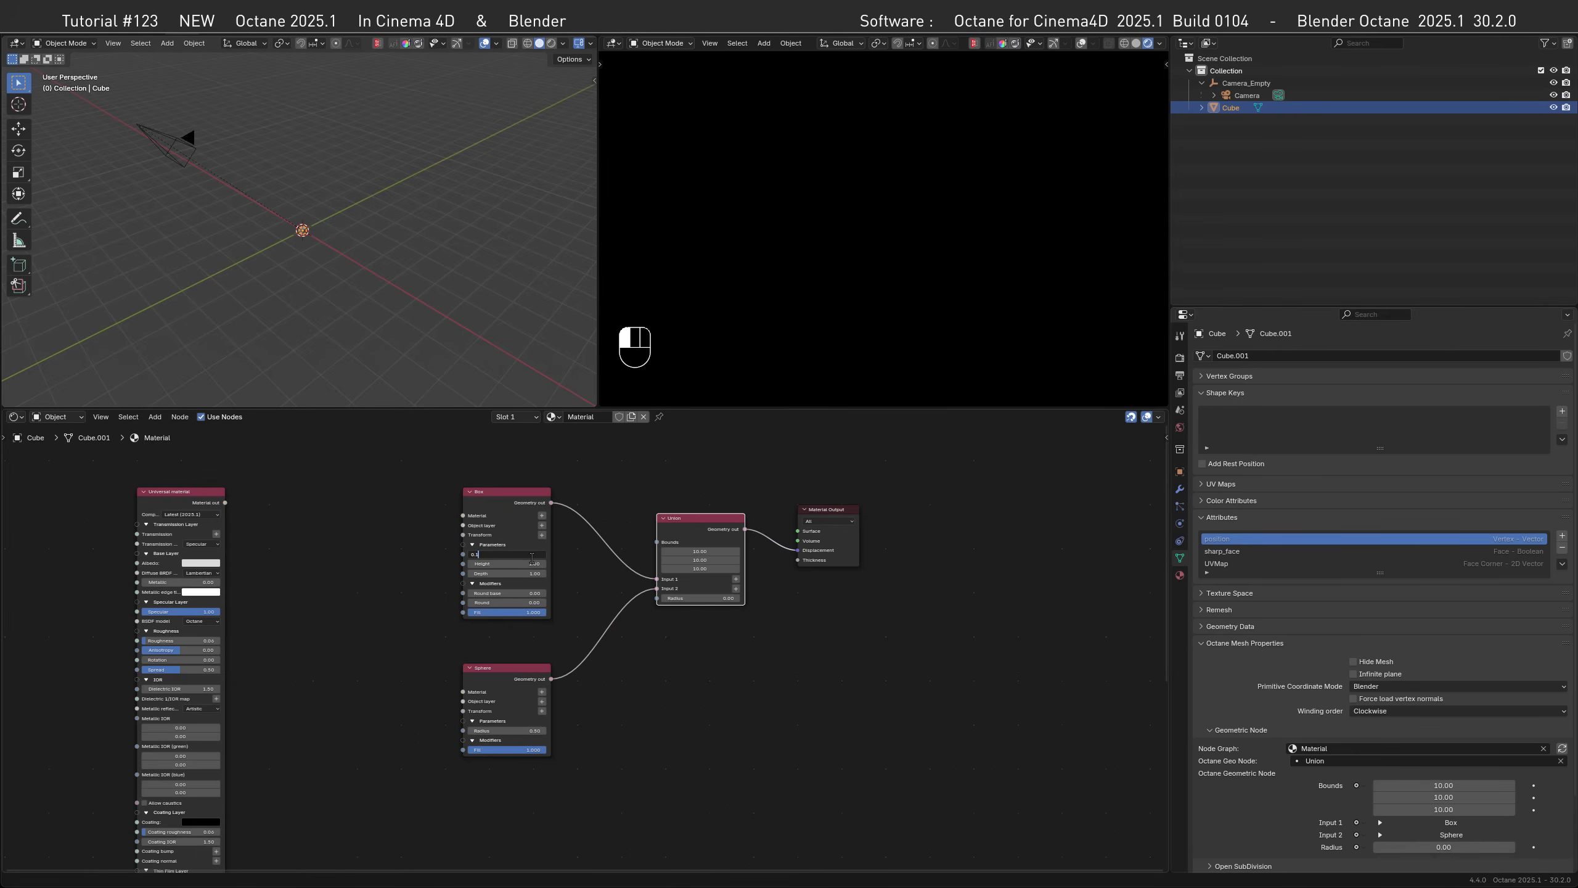
key(Tab)
text(.1)
key(Tab)
text(.1)
key(Return)
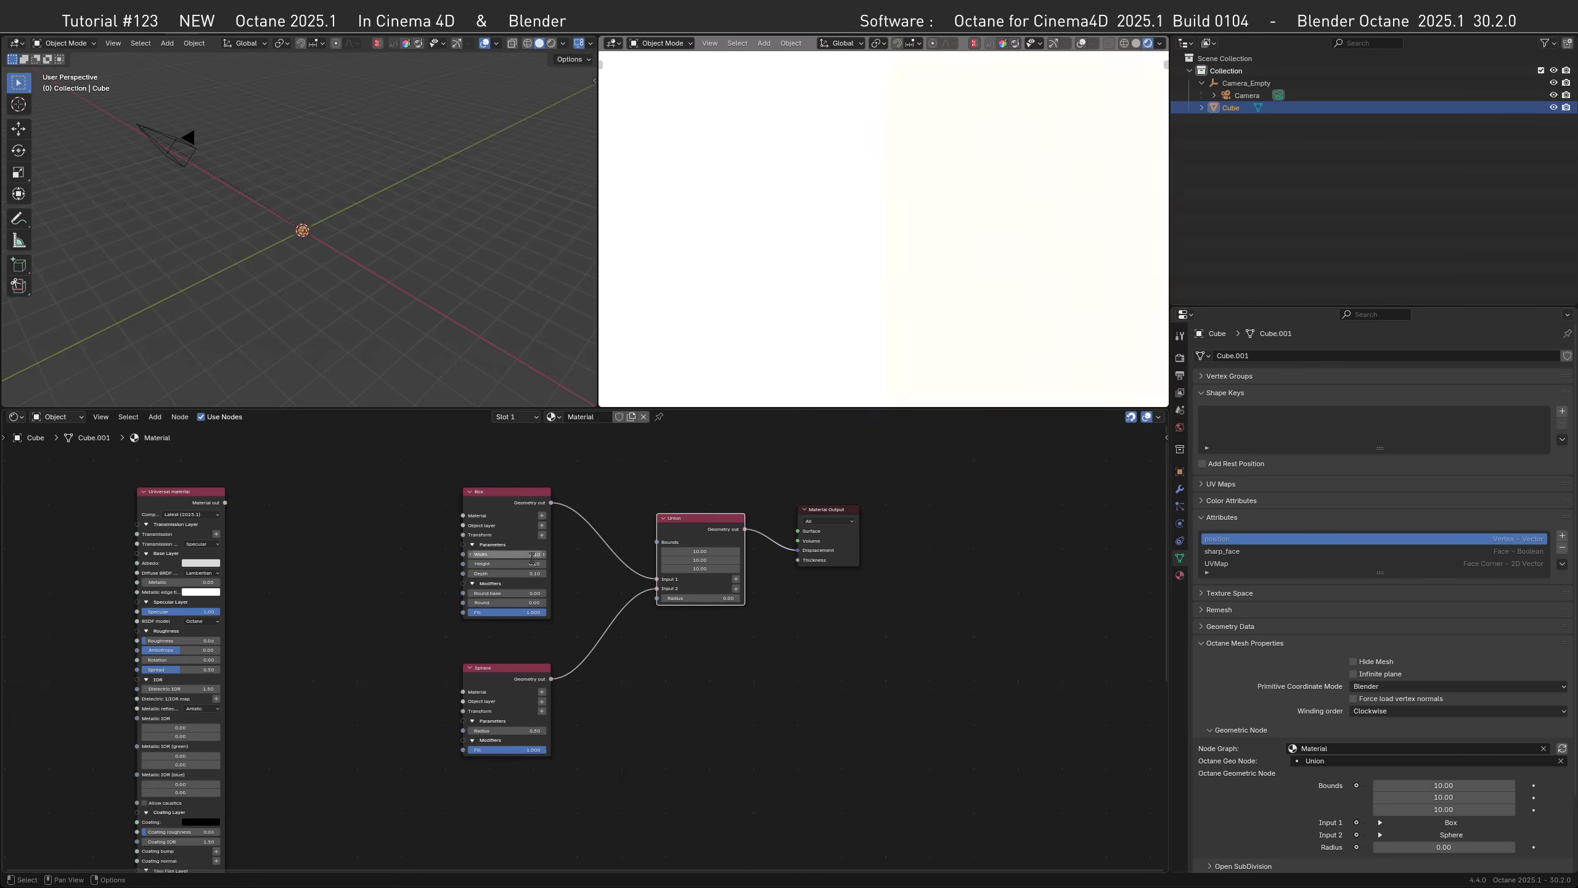
- Reduce the Sphere node's radius so the sphere is comparable in size to the box
click(538, 730)
text(0.0)
key(Return)
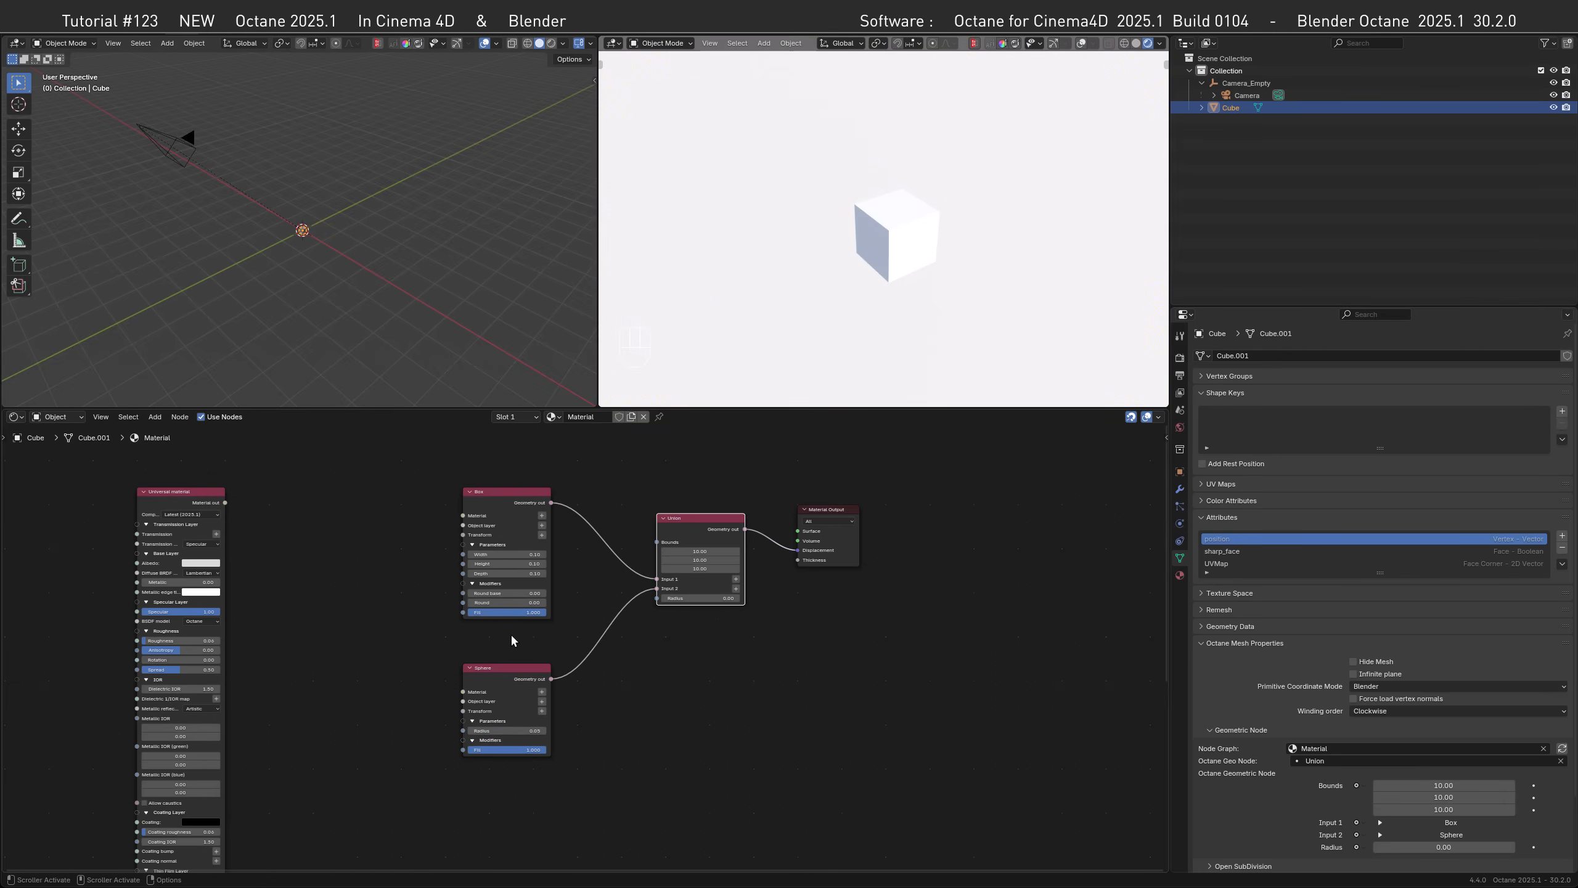
- Round the box's edges by setting the Box node's Round modifier to 0.25
drag(479, 602, 546, 603)
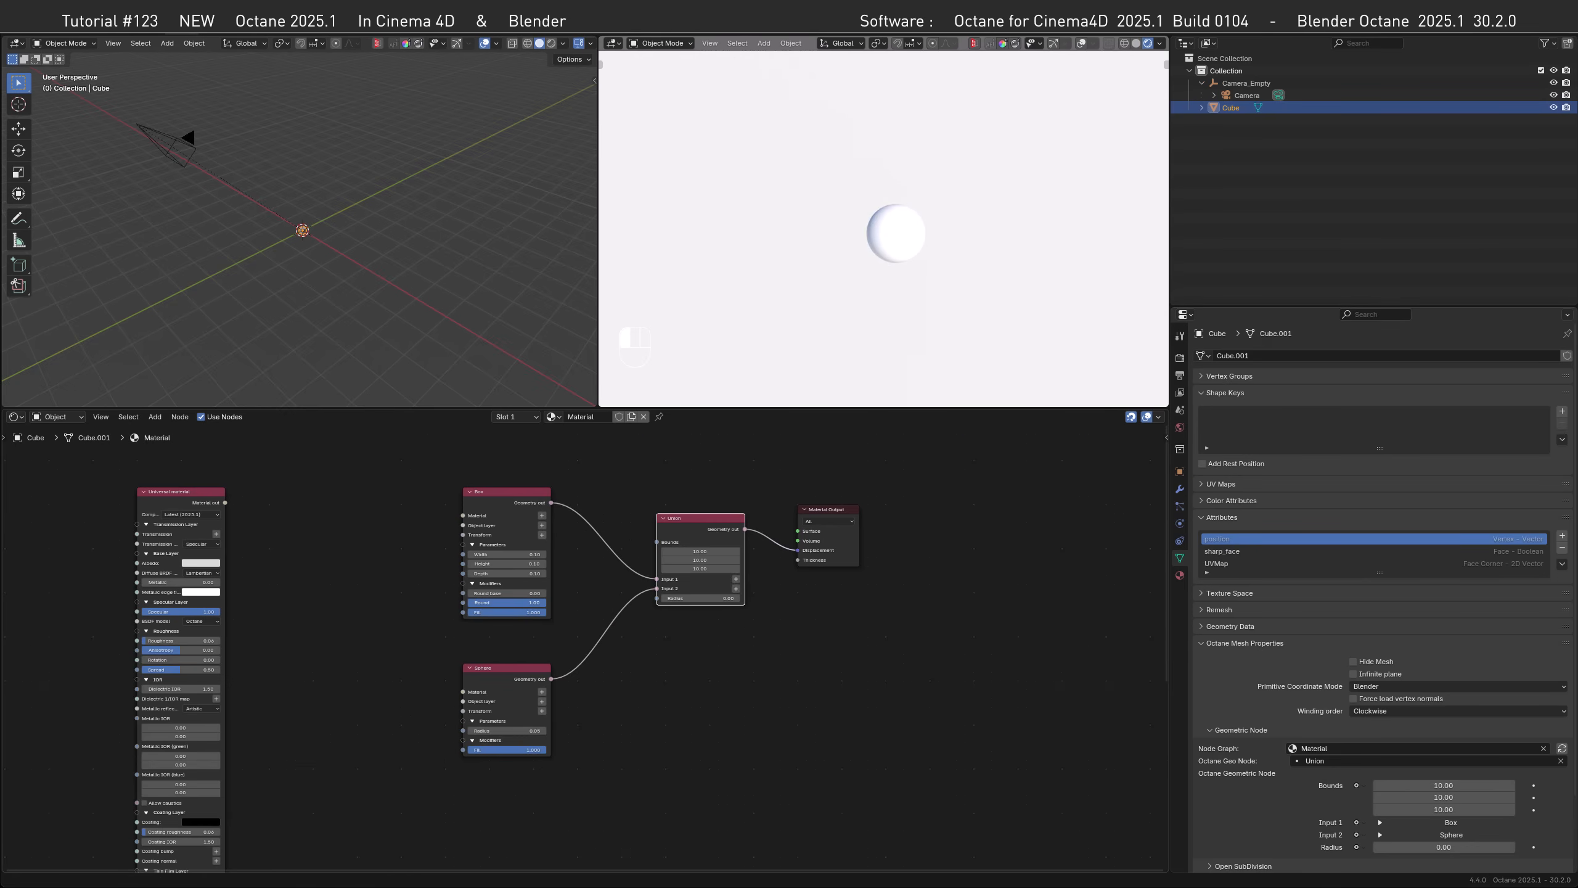
click(519, 602)
text(0.25)
key(Return)
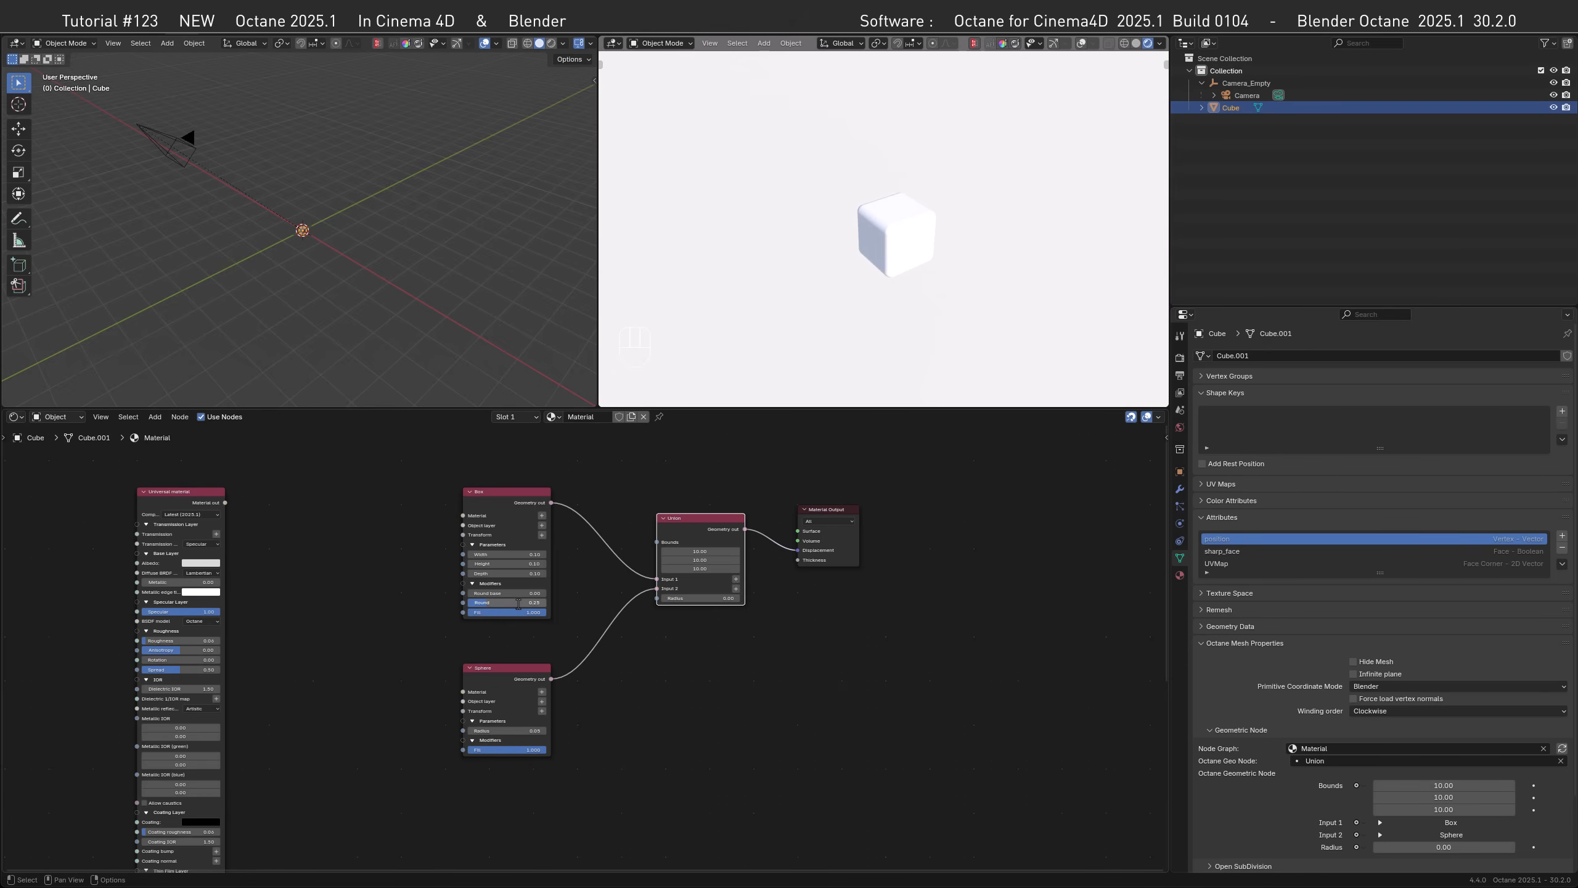
- Add a 3D transformation to the Sphere node and offset its translation so the sphere protrudes from the box's corner
click(542, 710)
drag(399, 804, 407, 821)
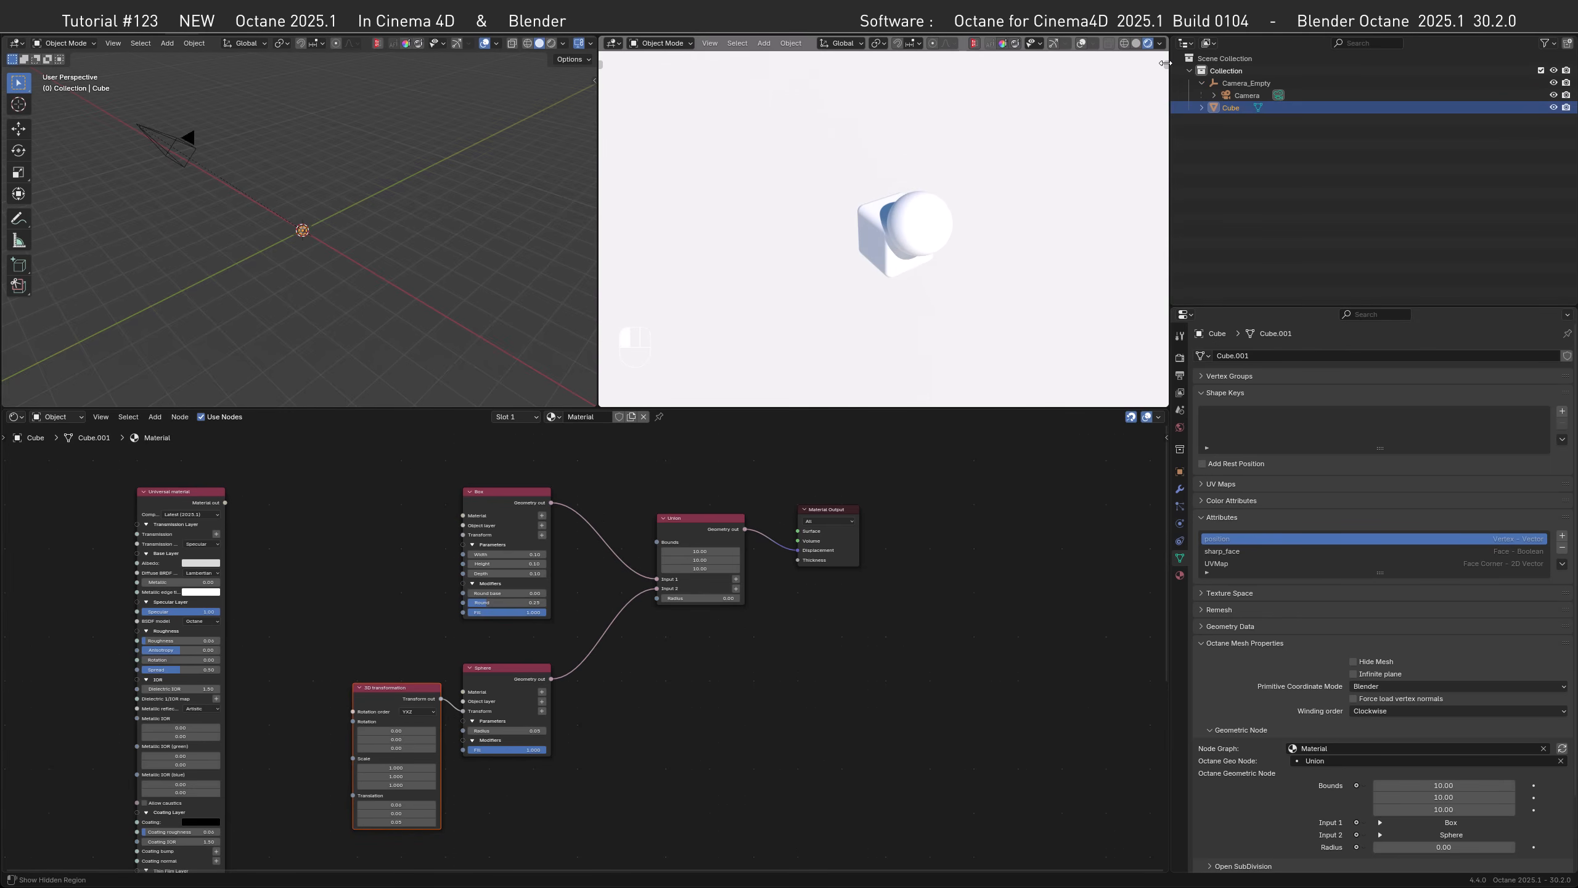
- Set the Octane preview imager's exposure to 0.5 in the rendered viewport and hide its settings again
click(1165, 64)
click(1163, 75)
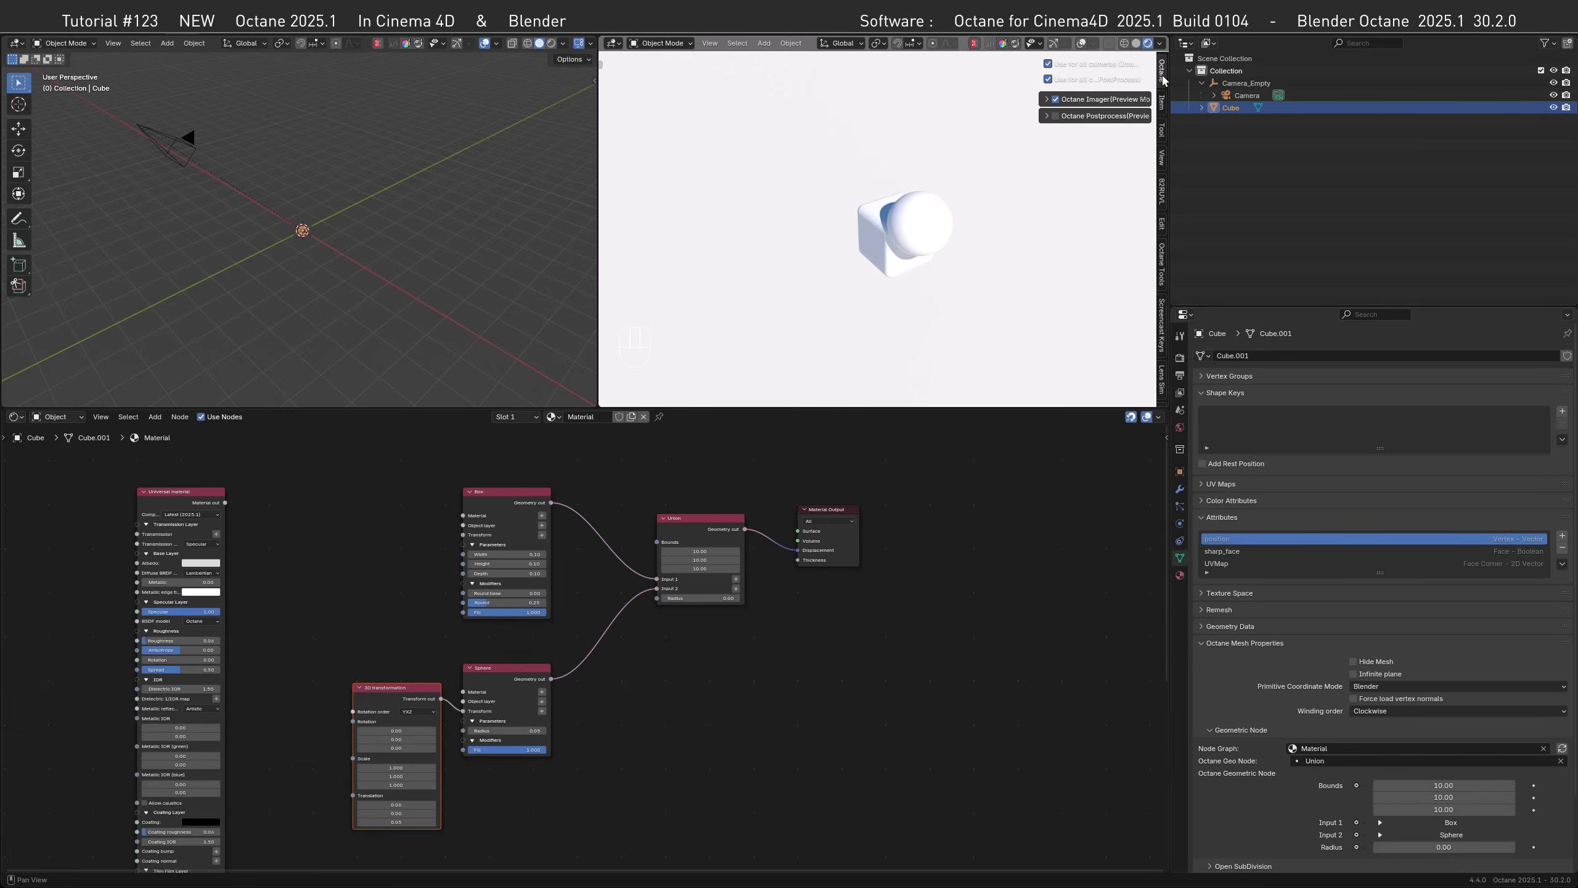
click(1047, 103)
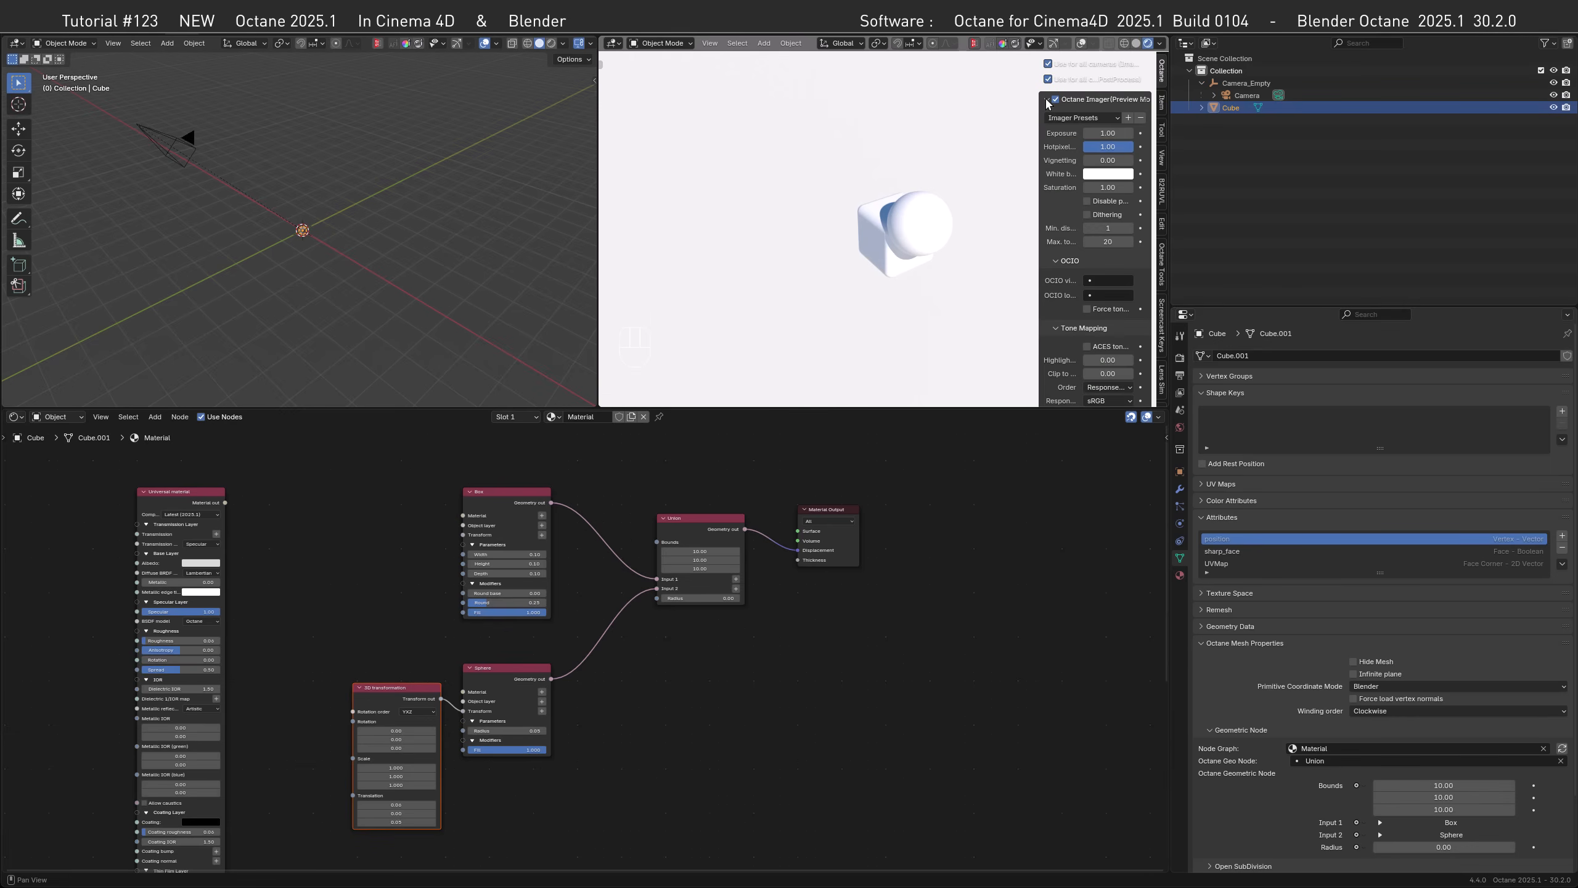
click(1109, 133)
text(0.5)
key(Return)
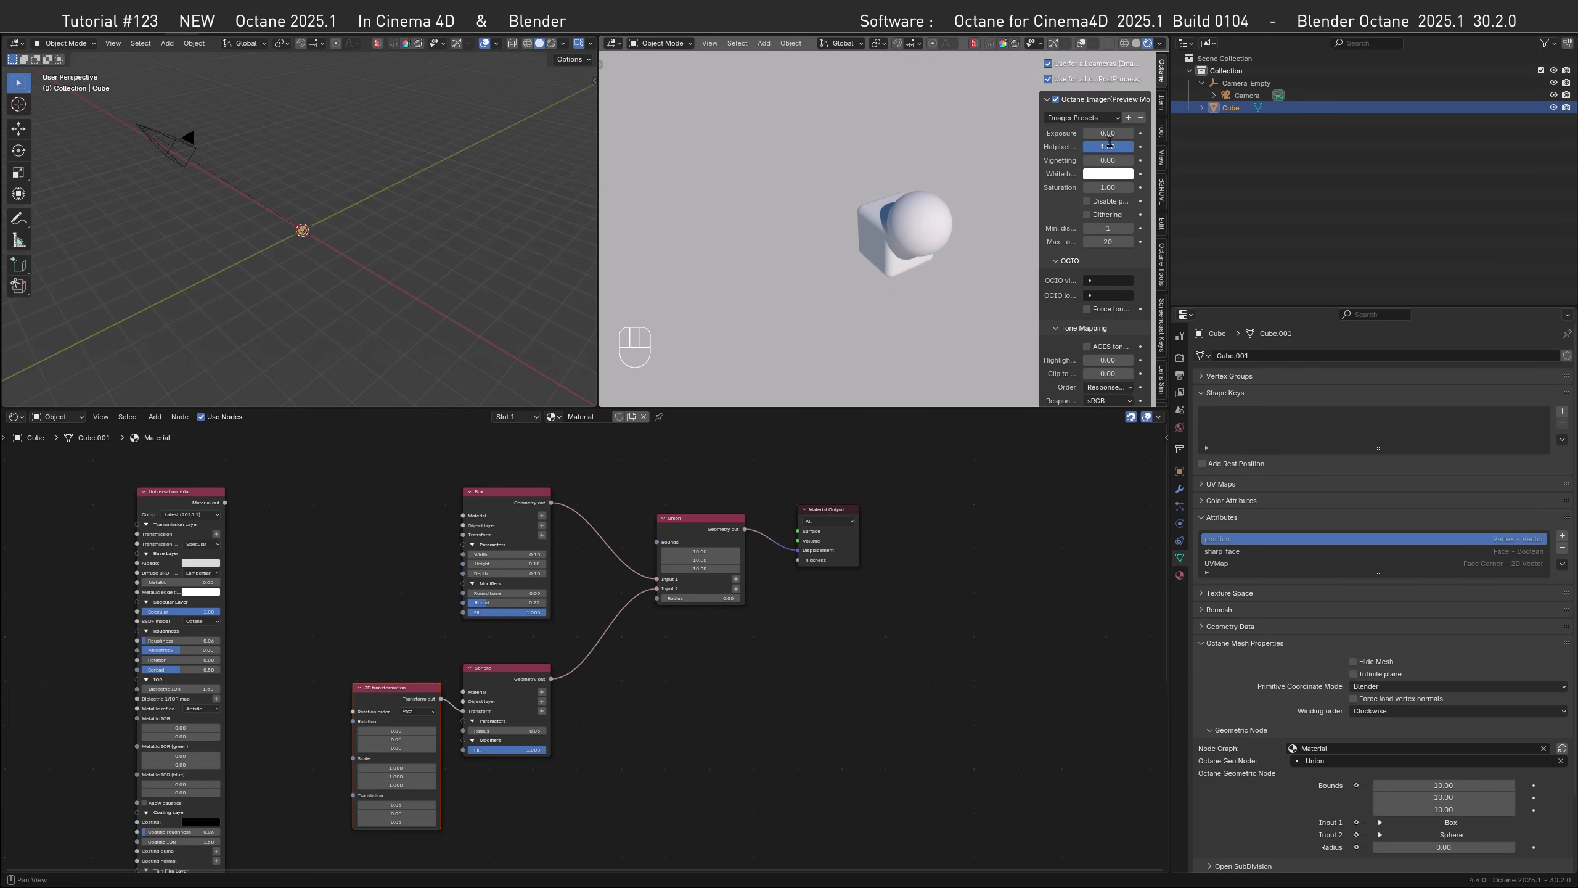
key(n)
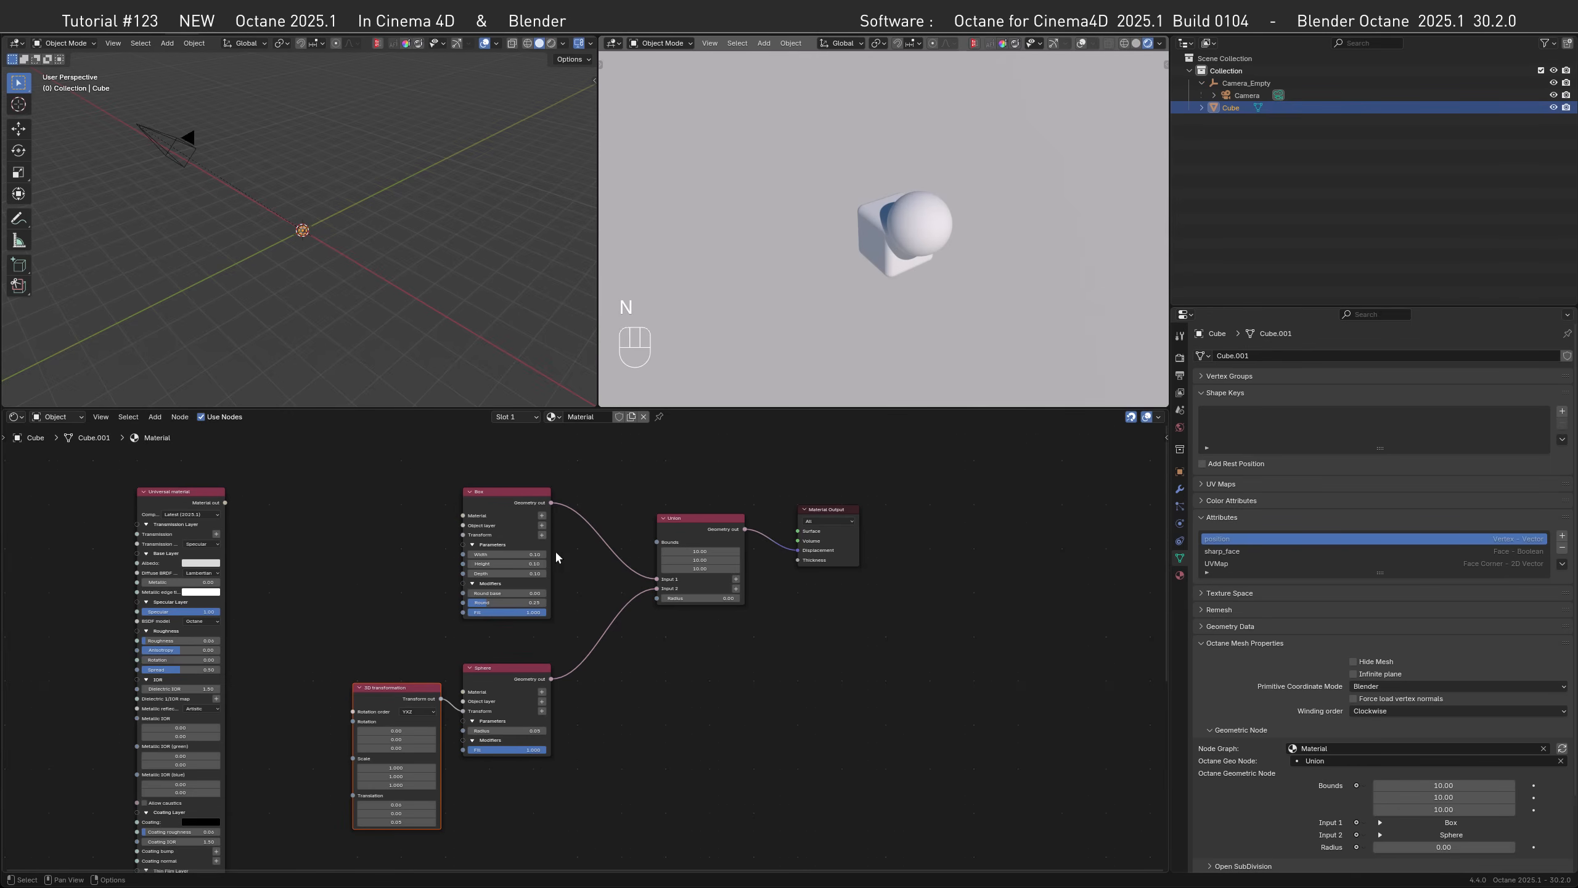
- Set the Union node's radius to 0.01 to blend the box and sphere
alt+drag(887, 239, 988, 232)
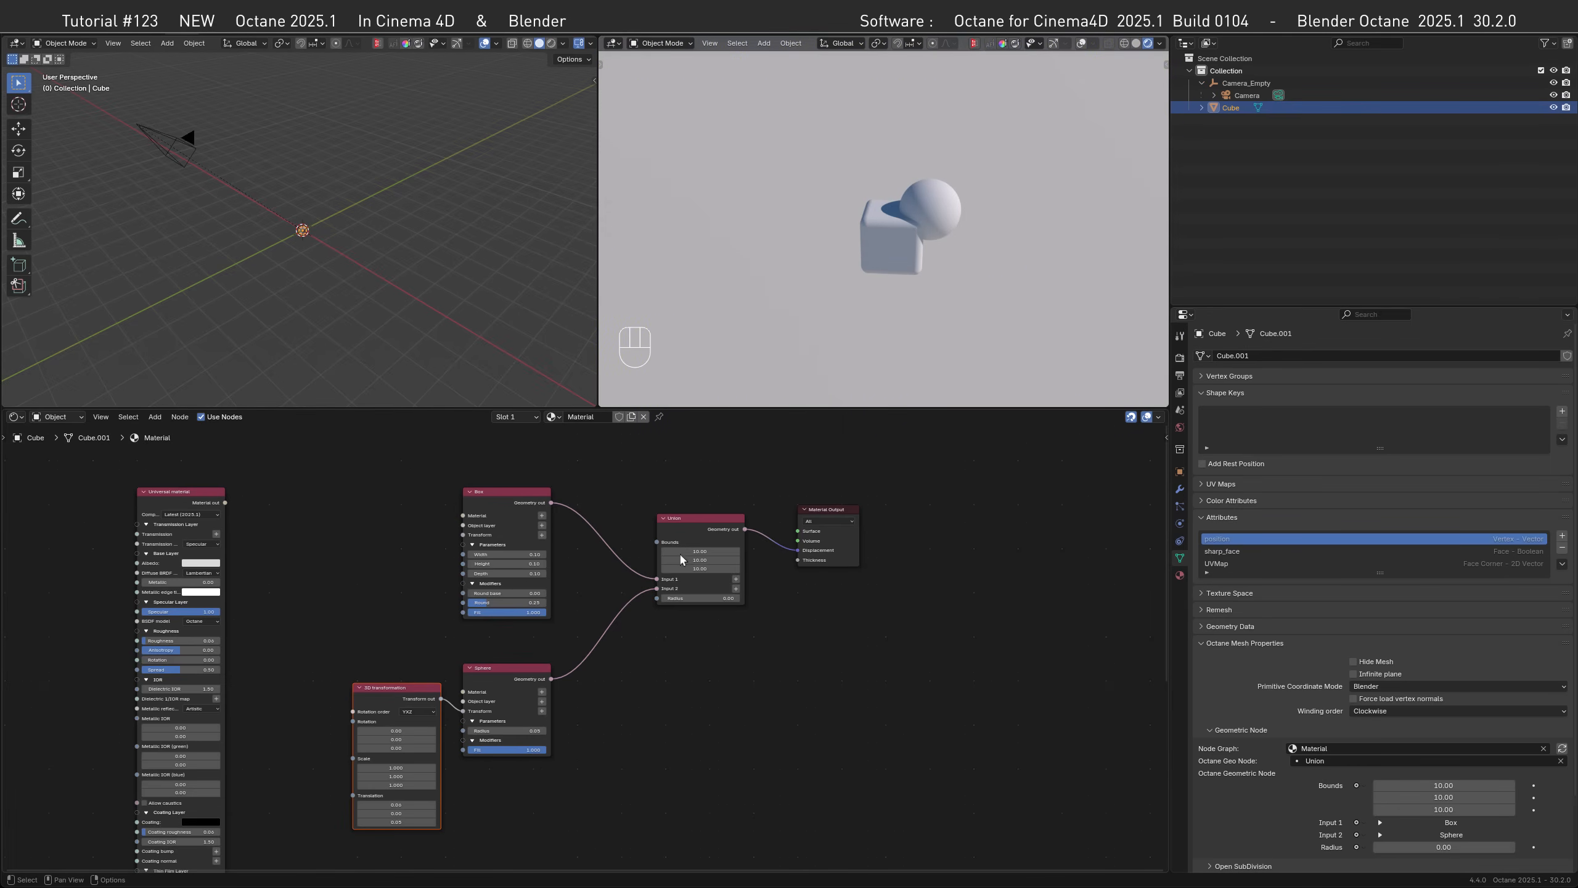
drag(690, 598, 693, 598)
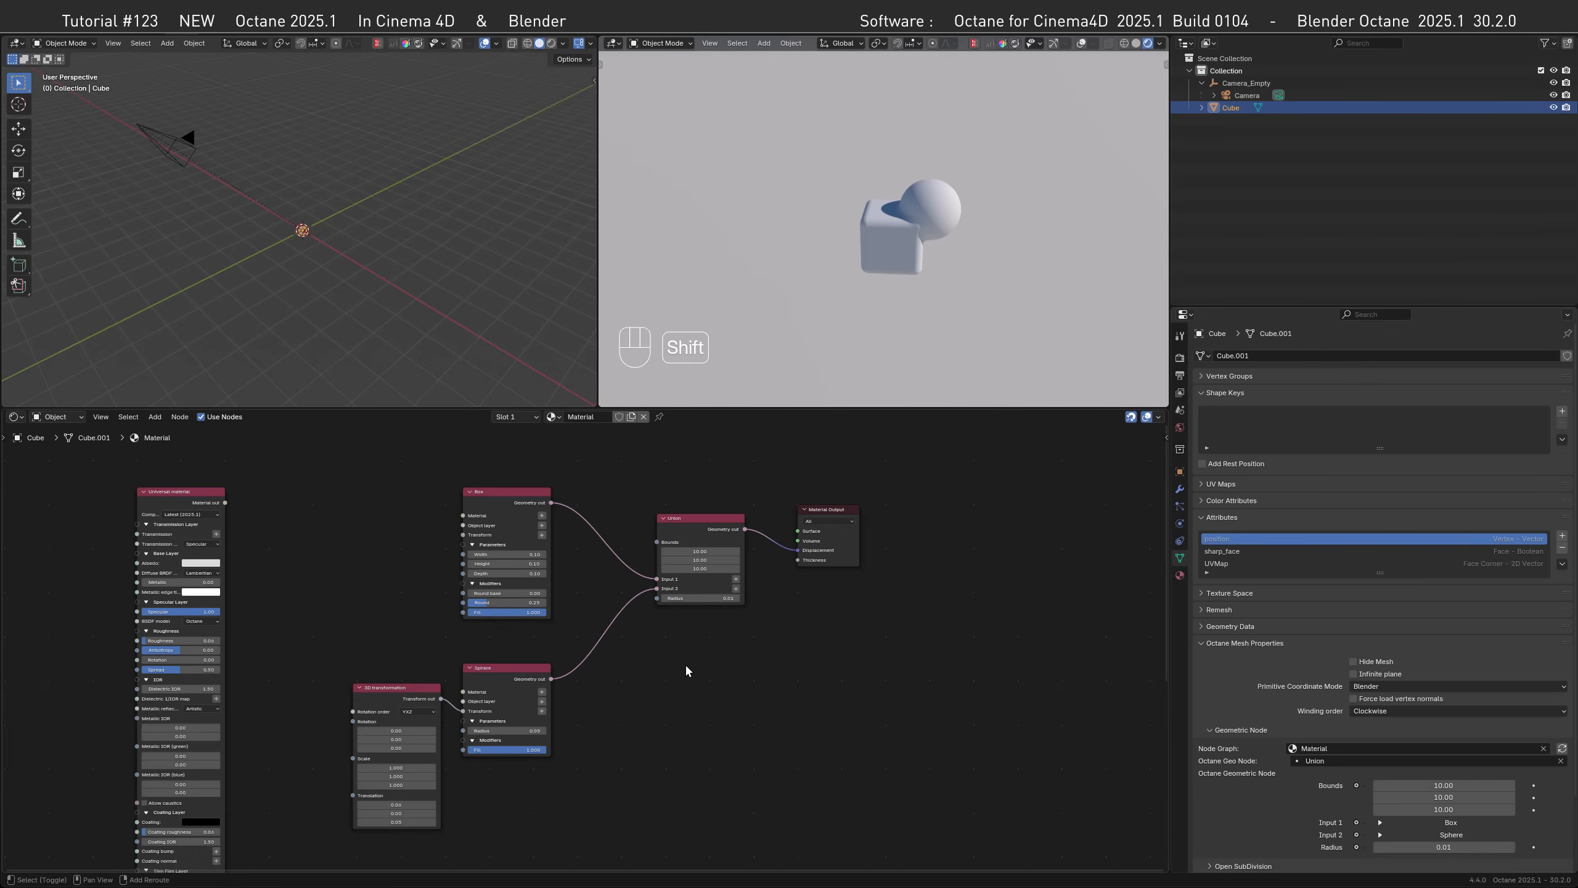
- Insert a Vectron displacement between the Sphere and the Union and set its height to 0.01
key(shift+a)
mouse_move(685, 664)
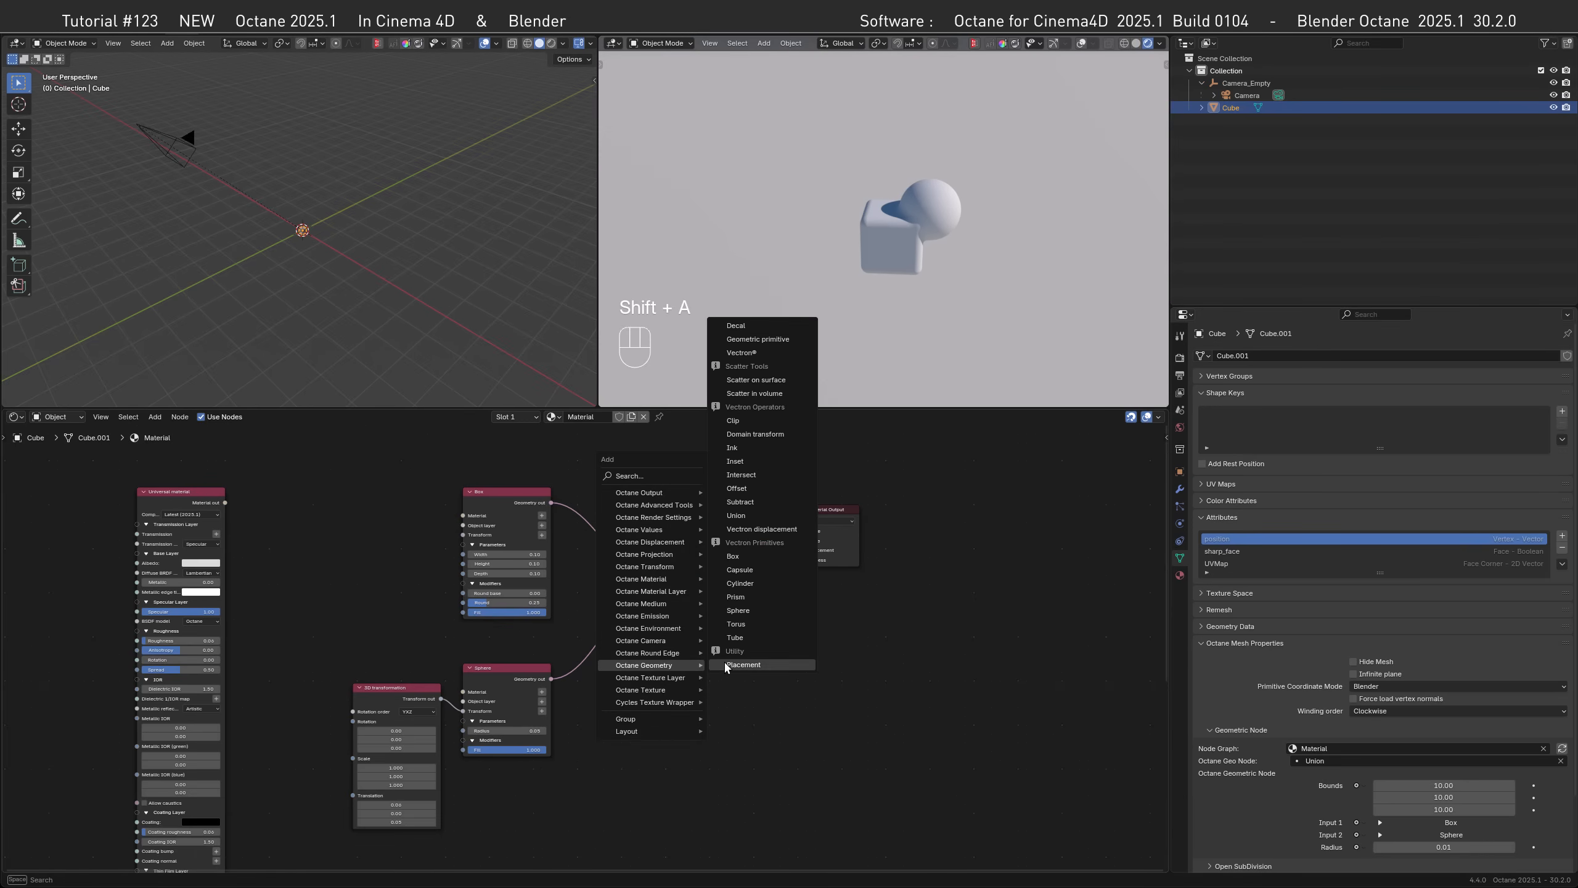
click(766, 529)
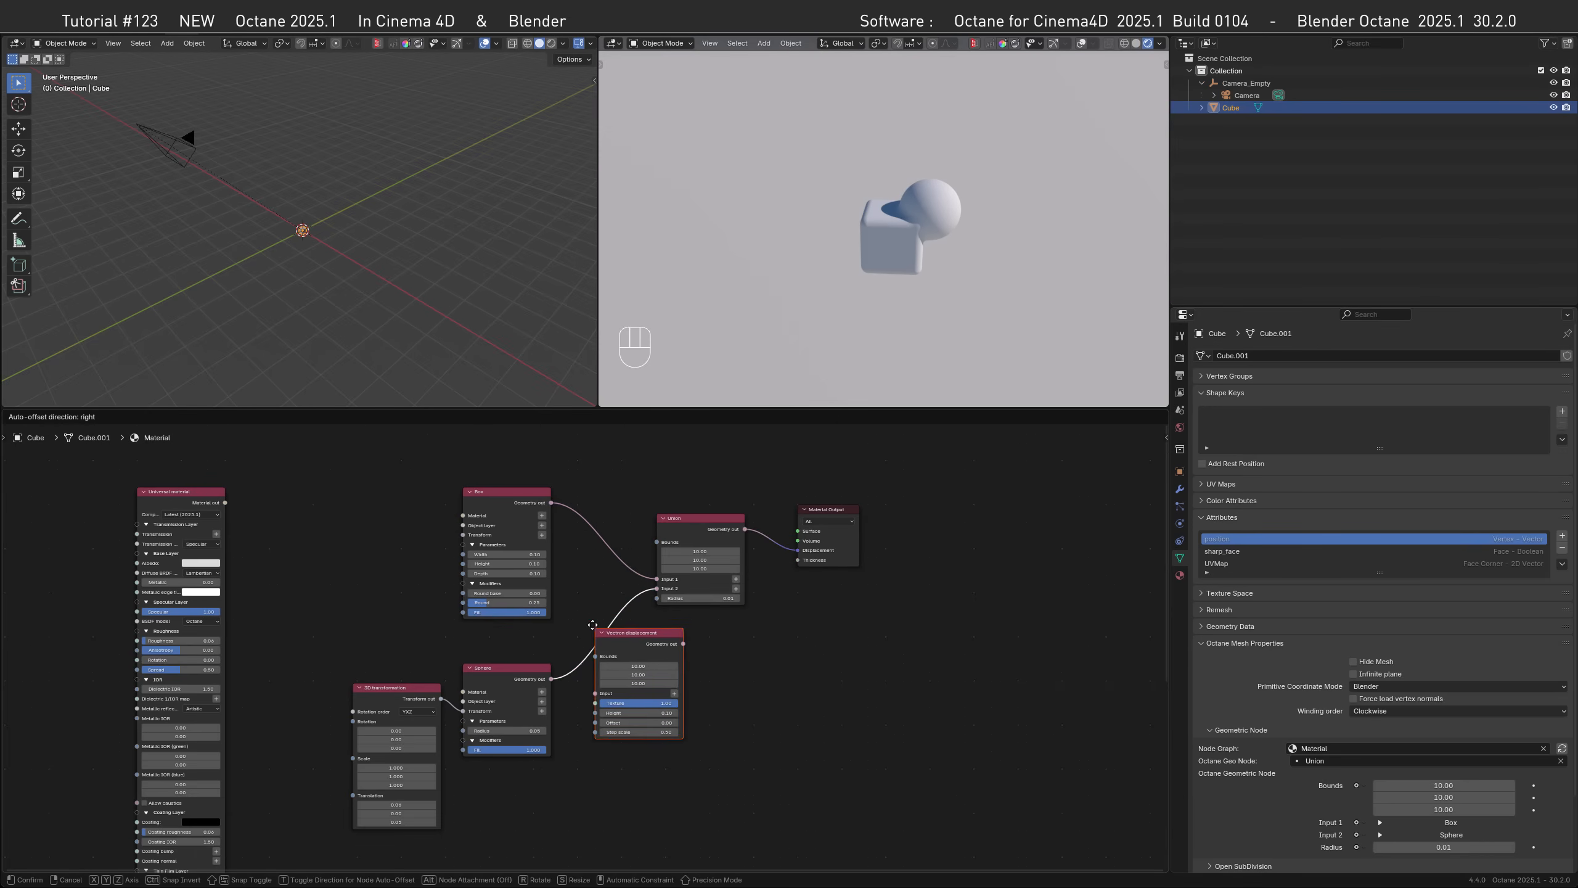
click(575, 622)
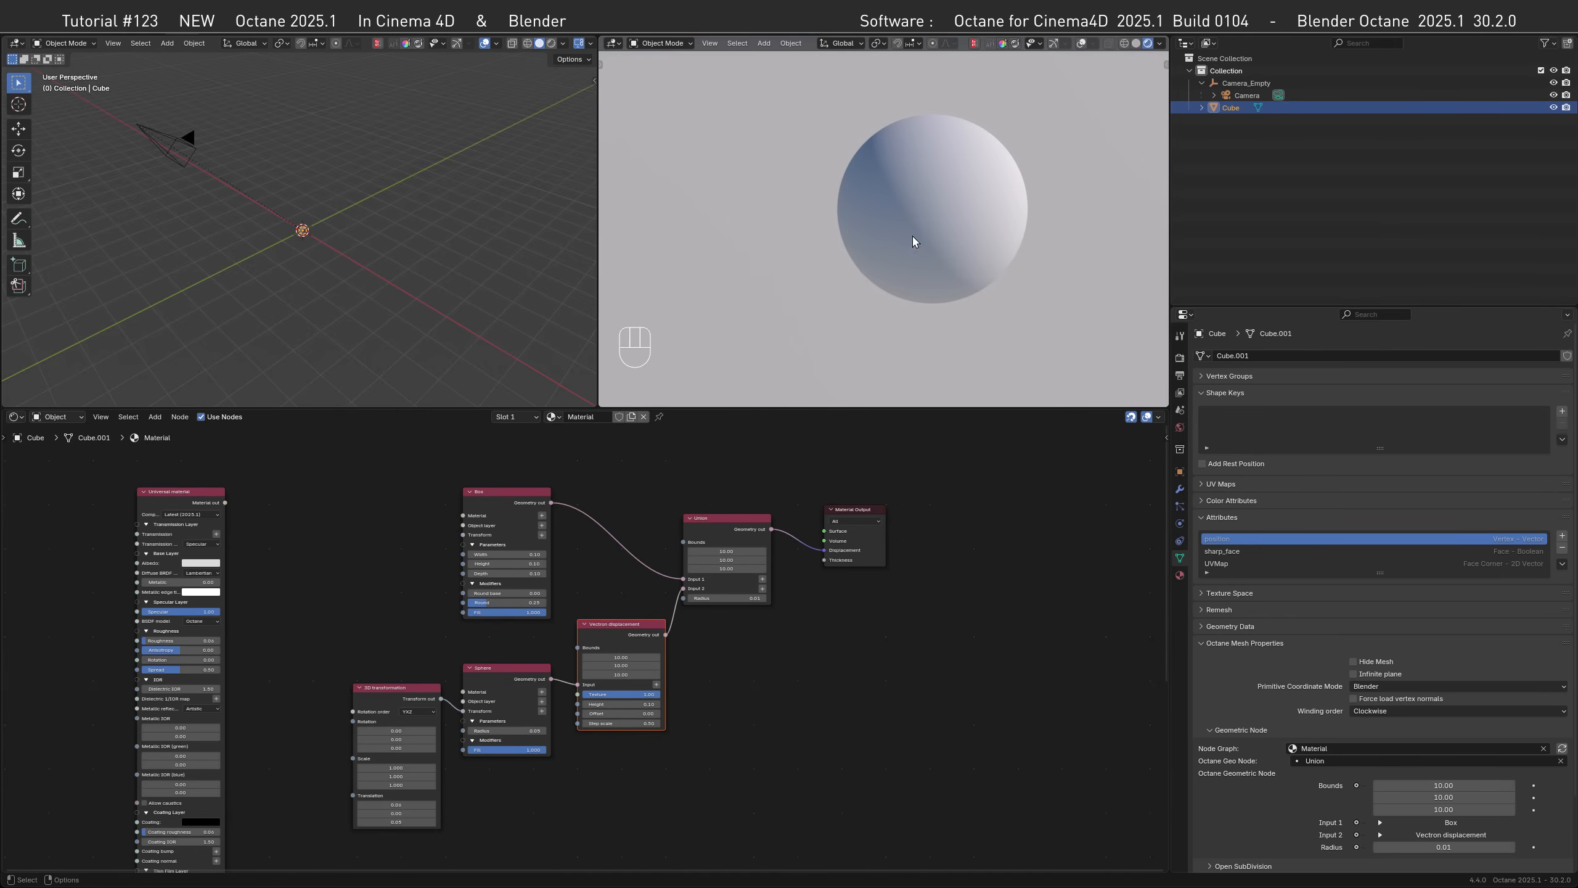
click(646, 704)
key(Return)
middle_drag(634, 703, 633, 715)
- Add a Cinema 4D noise and connect it to the Vectron displacement's Texture input, rearranging the sphere's nodes to make room
key(shift+a)
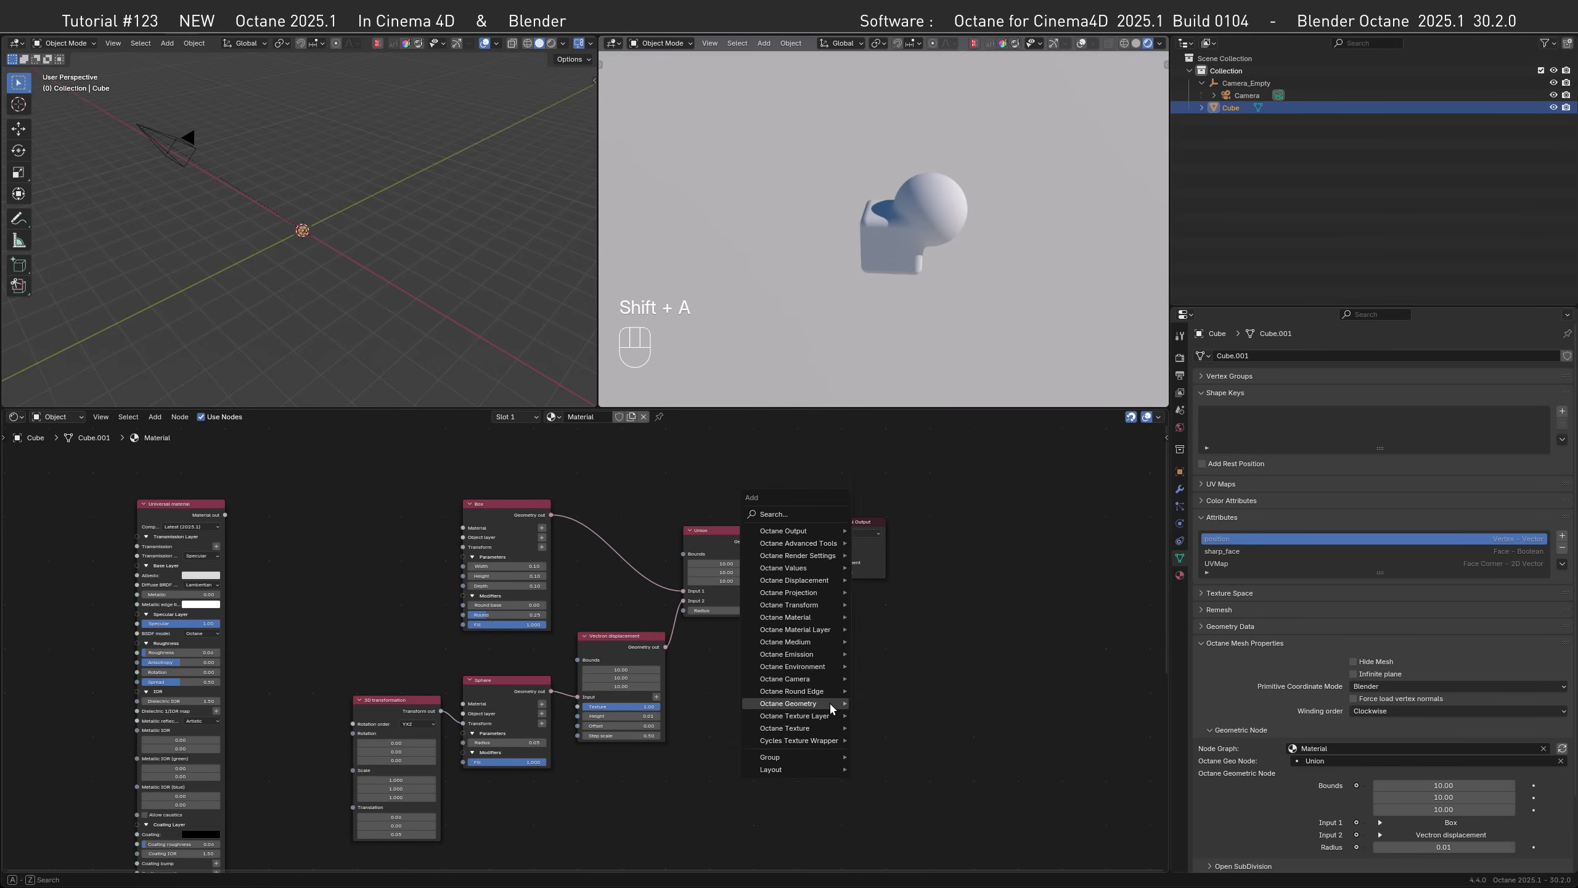
text(cine)
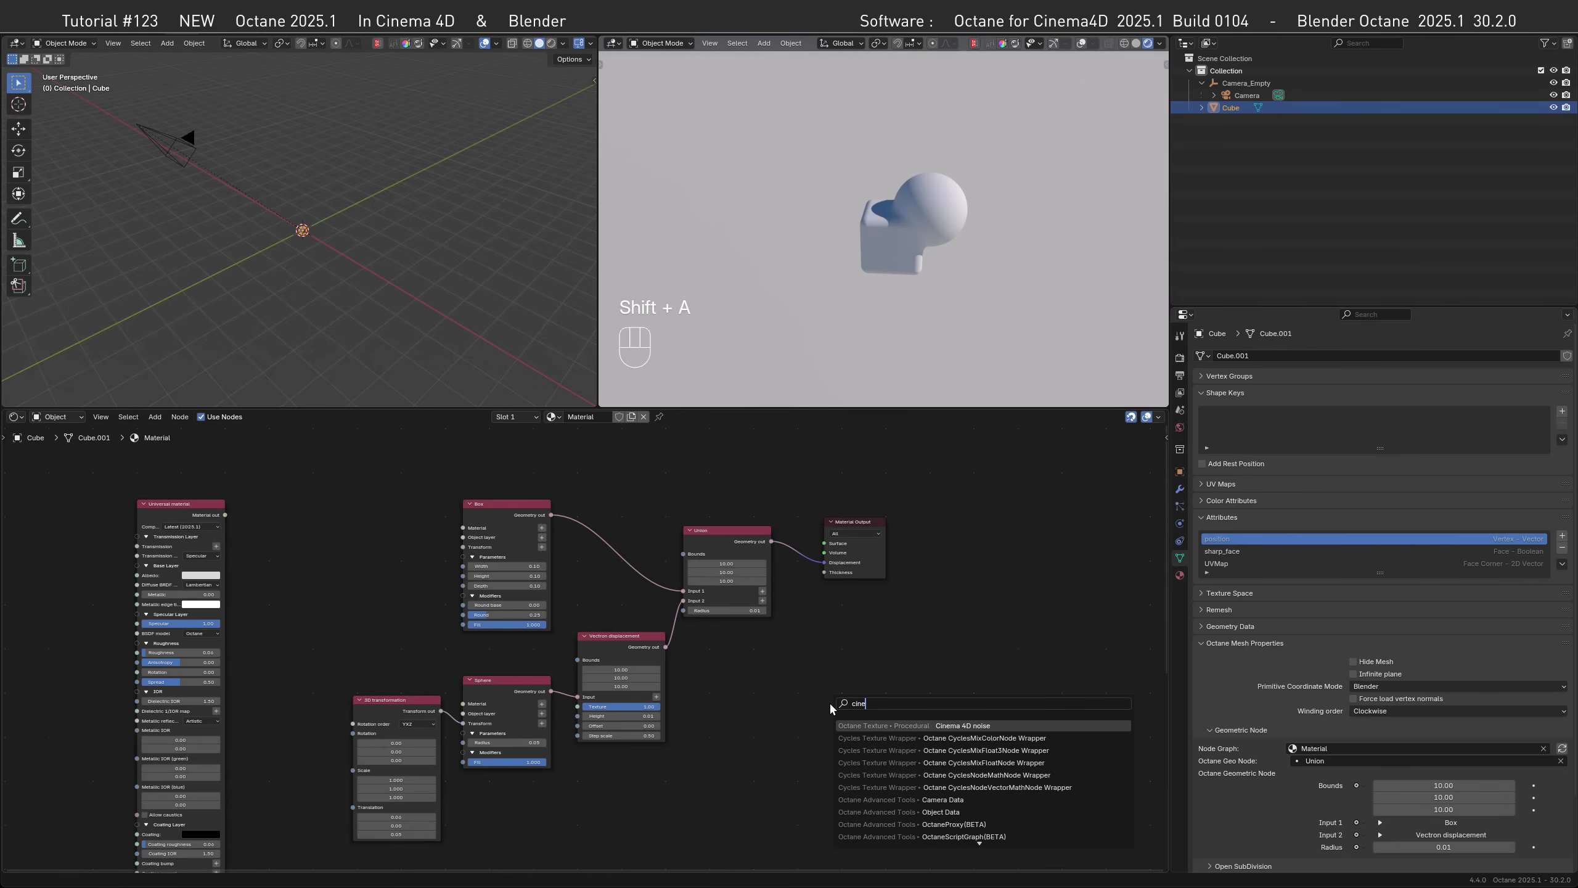
key(Return)
click(825, 685)
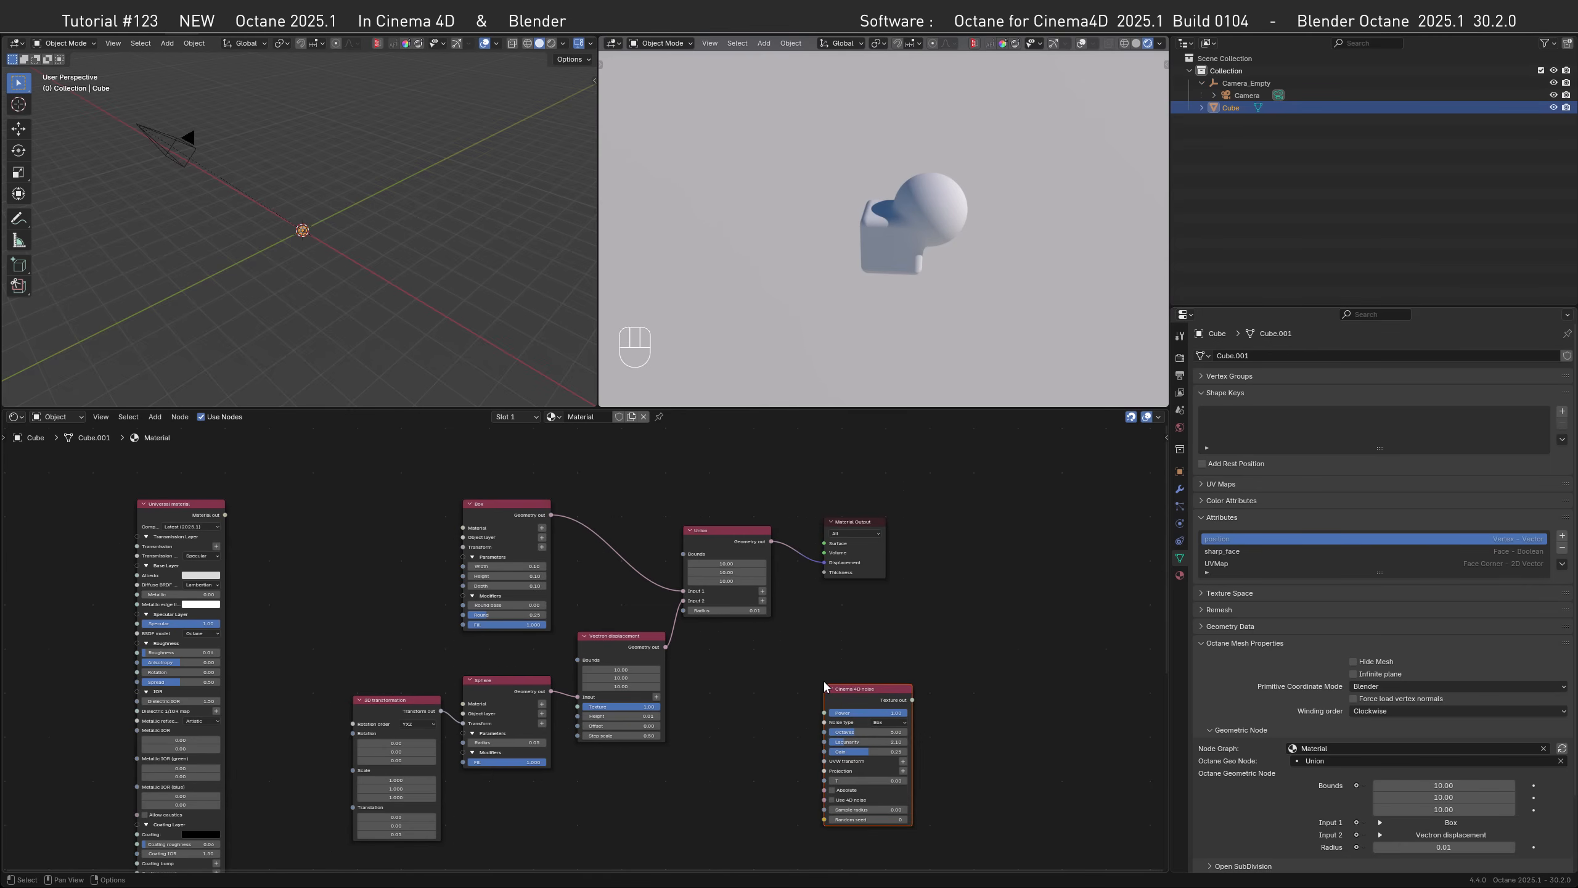
drag(367, 670, 432, 659)
drag(858, 695, 580, 709)
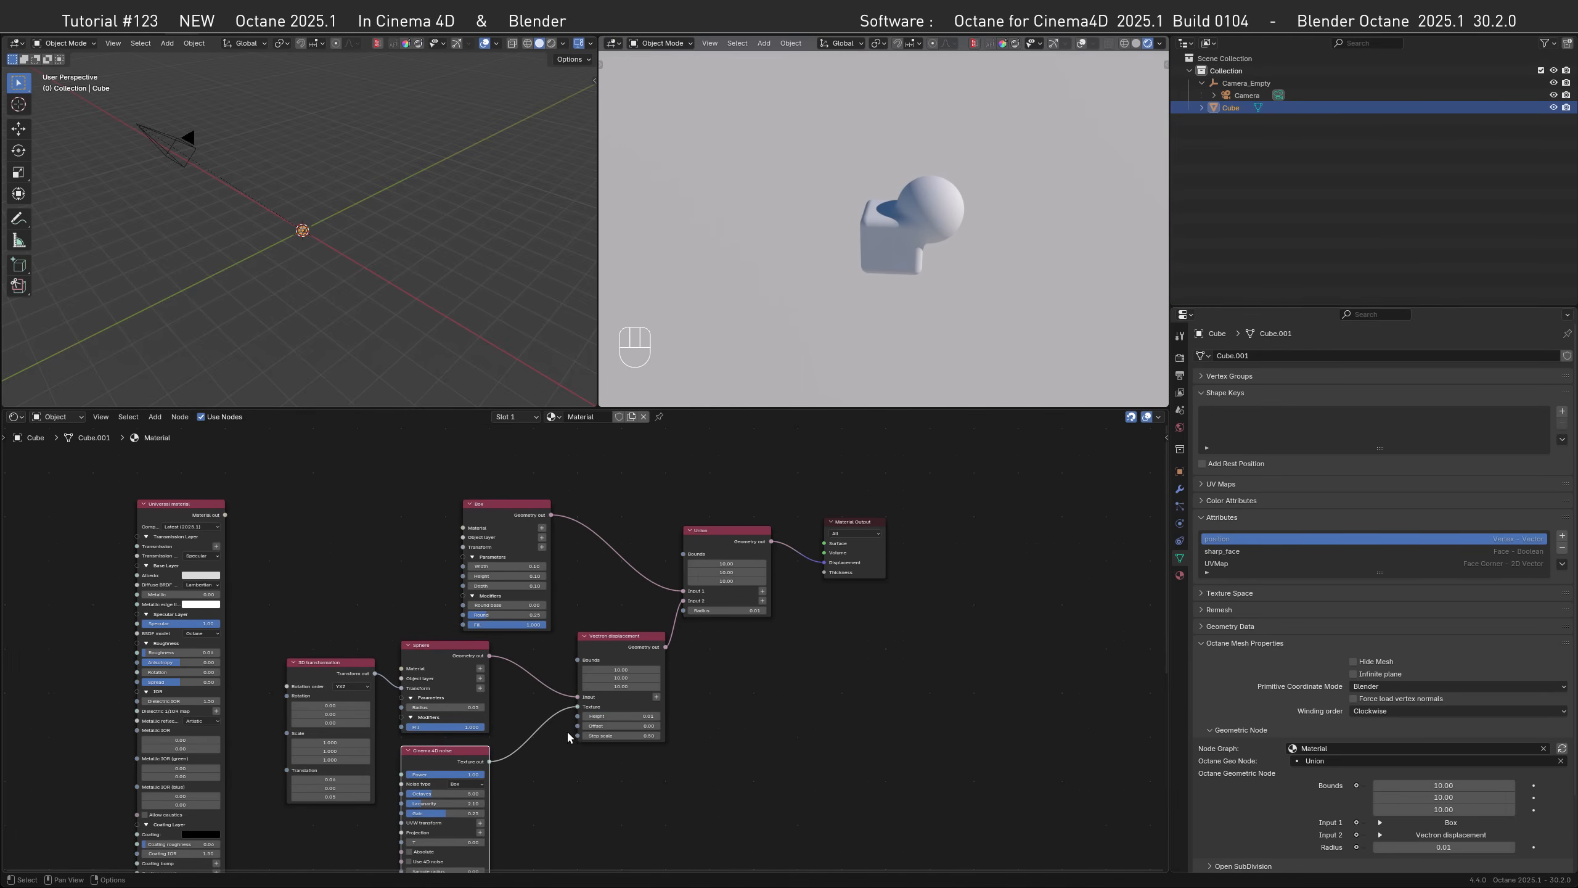
- Give the Cinema 4D noise an XYZ to UVW projection driven by a 3D transformation
middle_drag(538, 835, 646, 721)
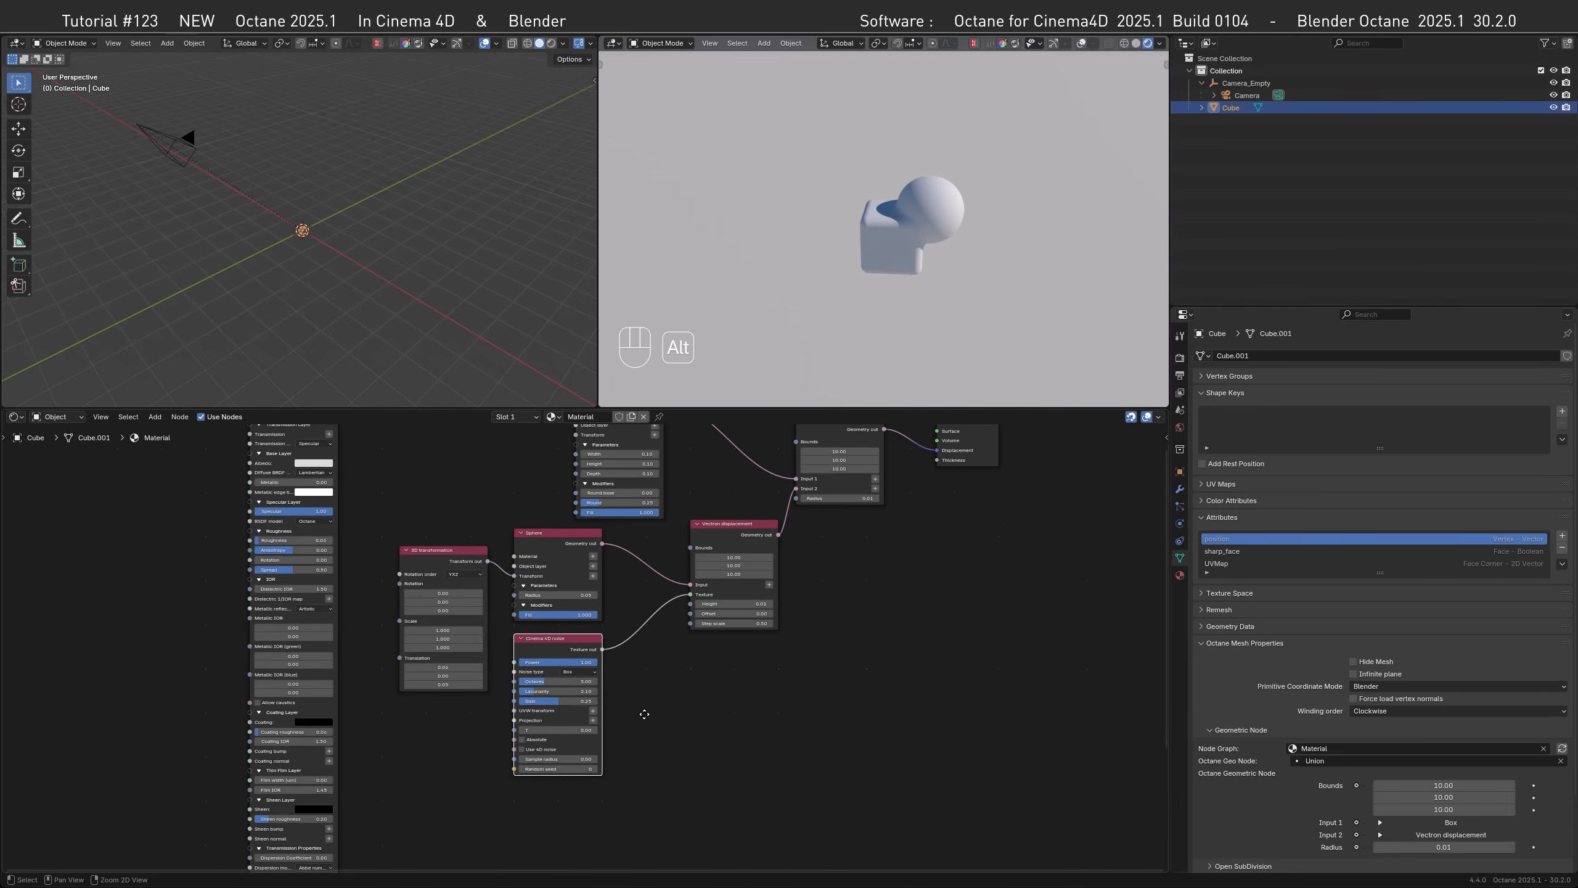
click(593, 720)
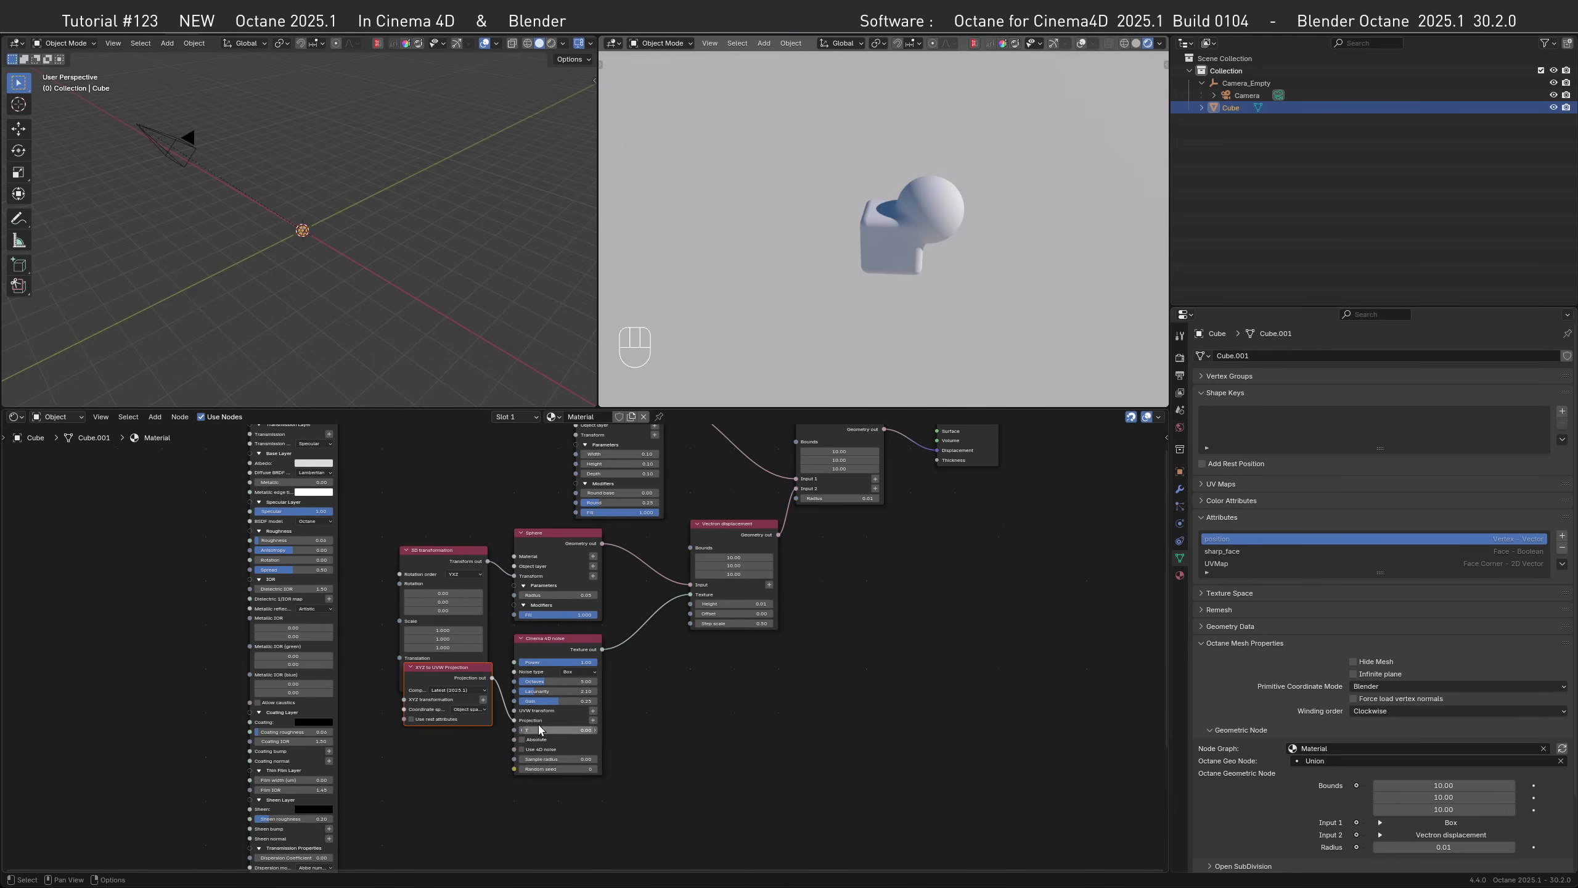
click(455, 745)
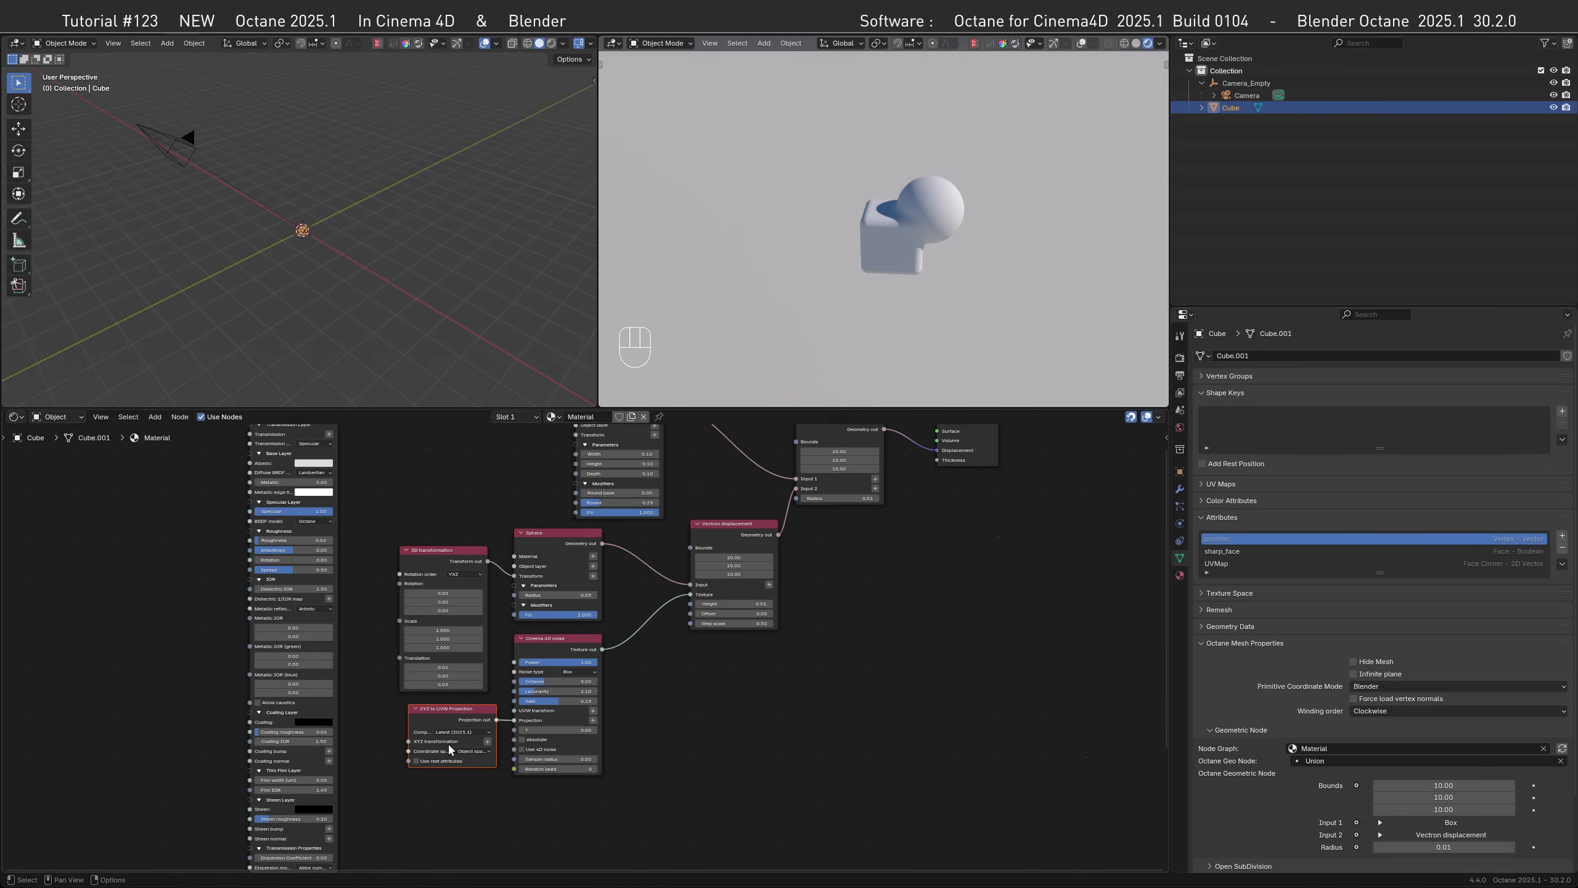
click(488, 741)
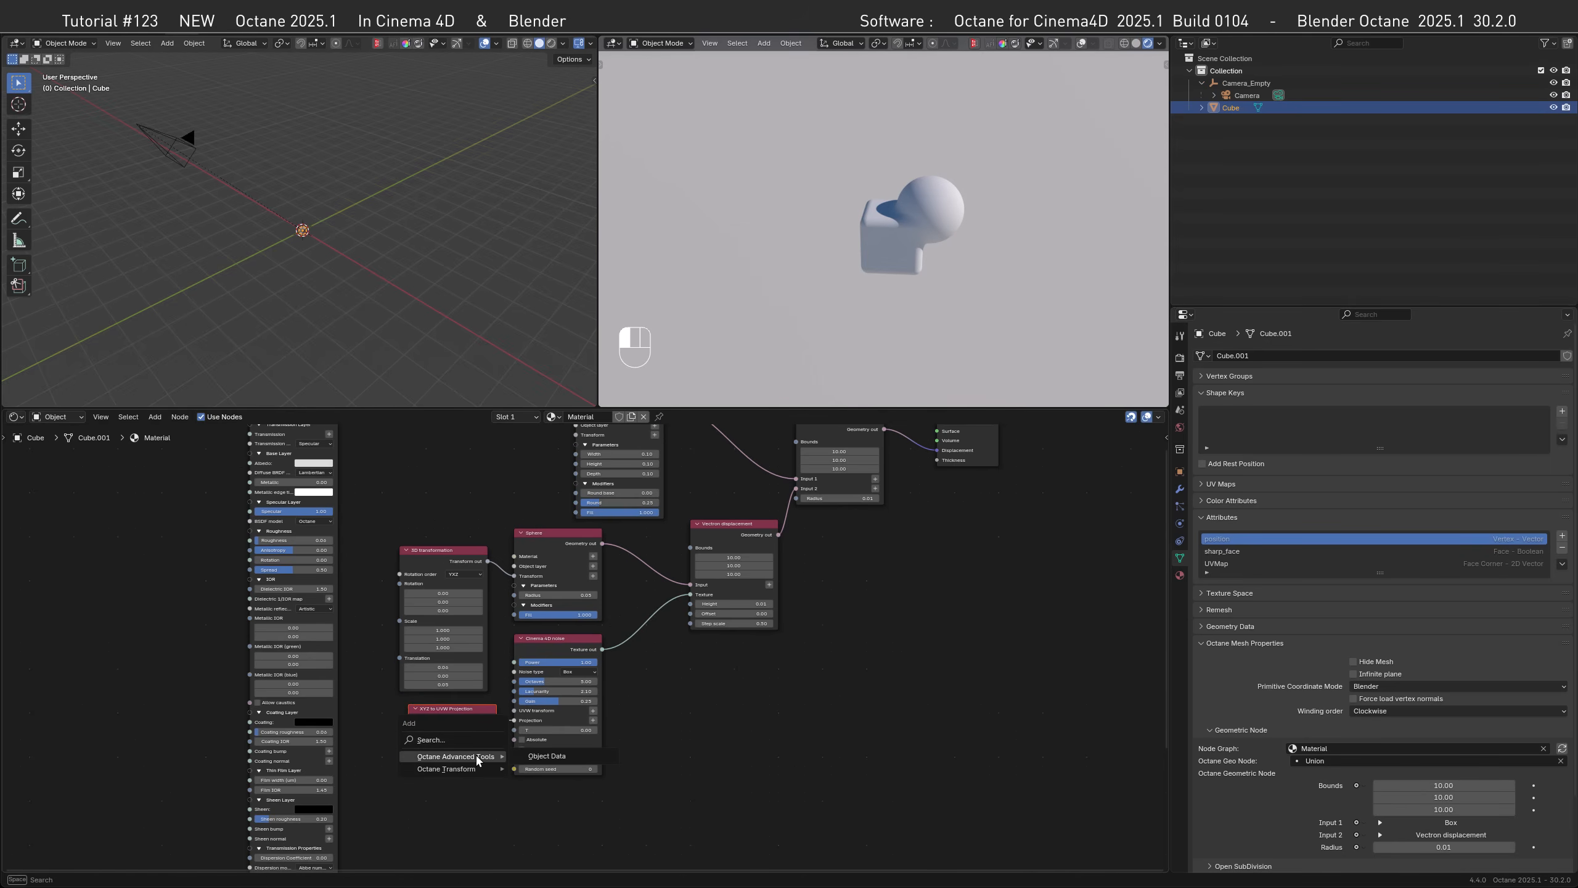
mouse_move(479, 770)
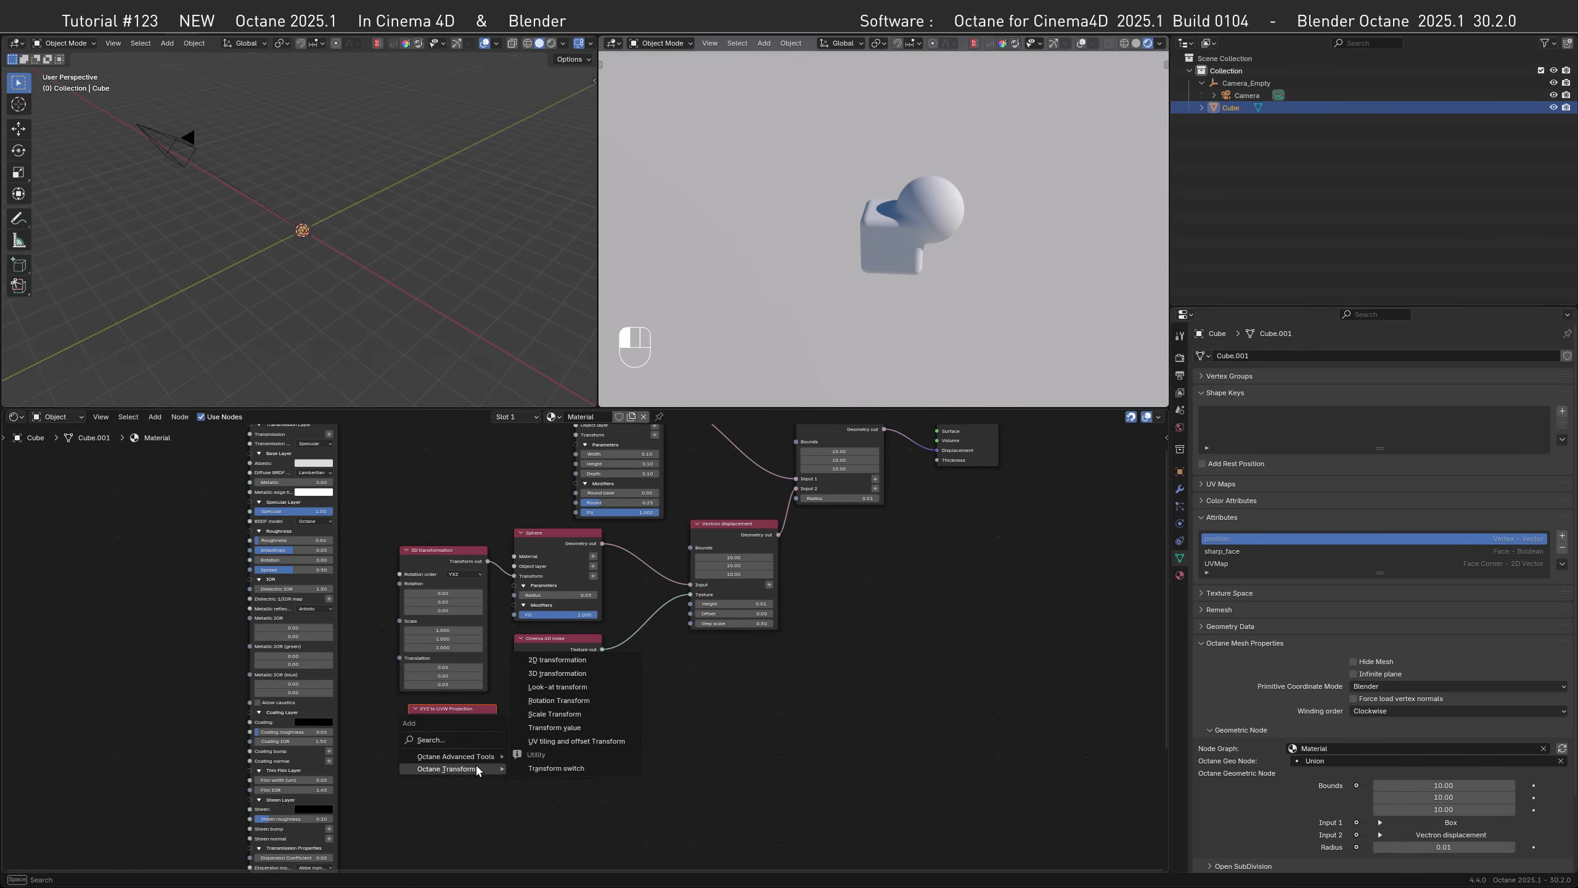
click(557, 673)
- Enable Absolute and Use 4D noise on the Cinema 4D noise node
click(526, 746)
click(522, 739)
click(522, 749)
- Set all three scale values of the noise projection's 3D transformation to 0.01
drag(333, 798, 359, 736)
drag(346, 806, 345, 824)
text(0.01)
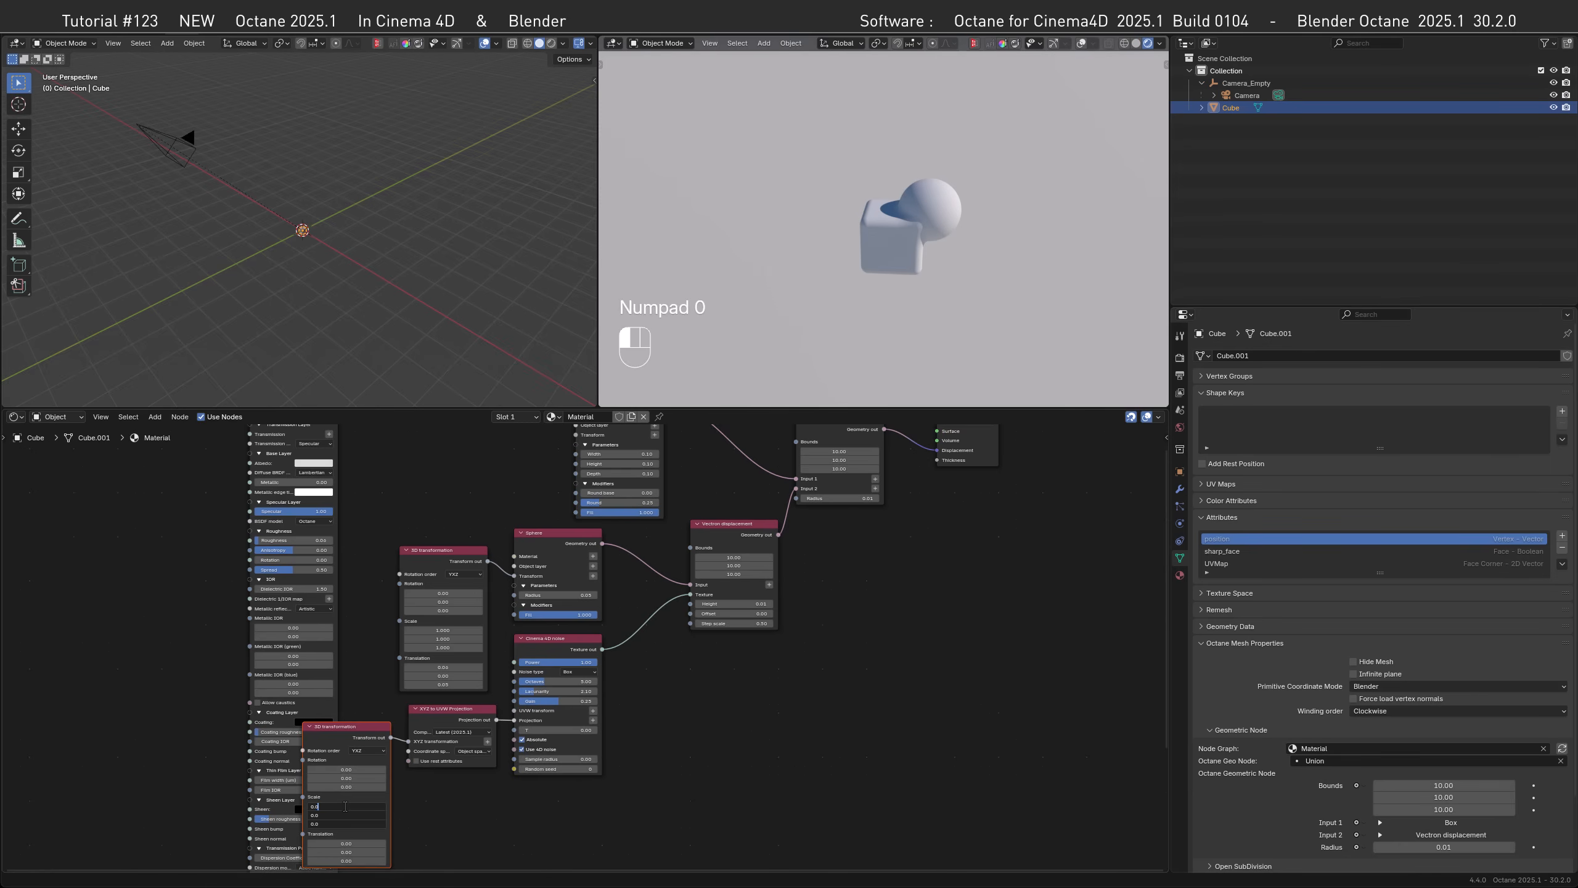
key(Return)
scroll(916, 237, up, 5)
alt+middle_drag(936, 195, 934, 248)
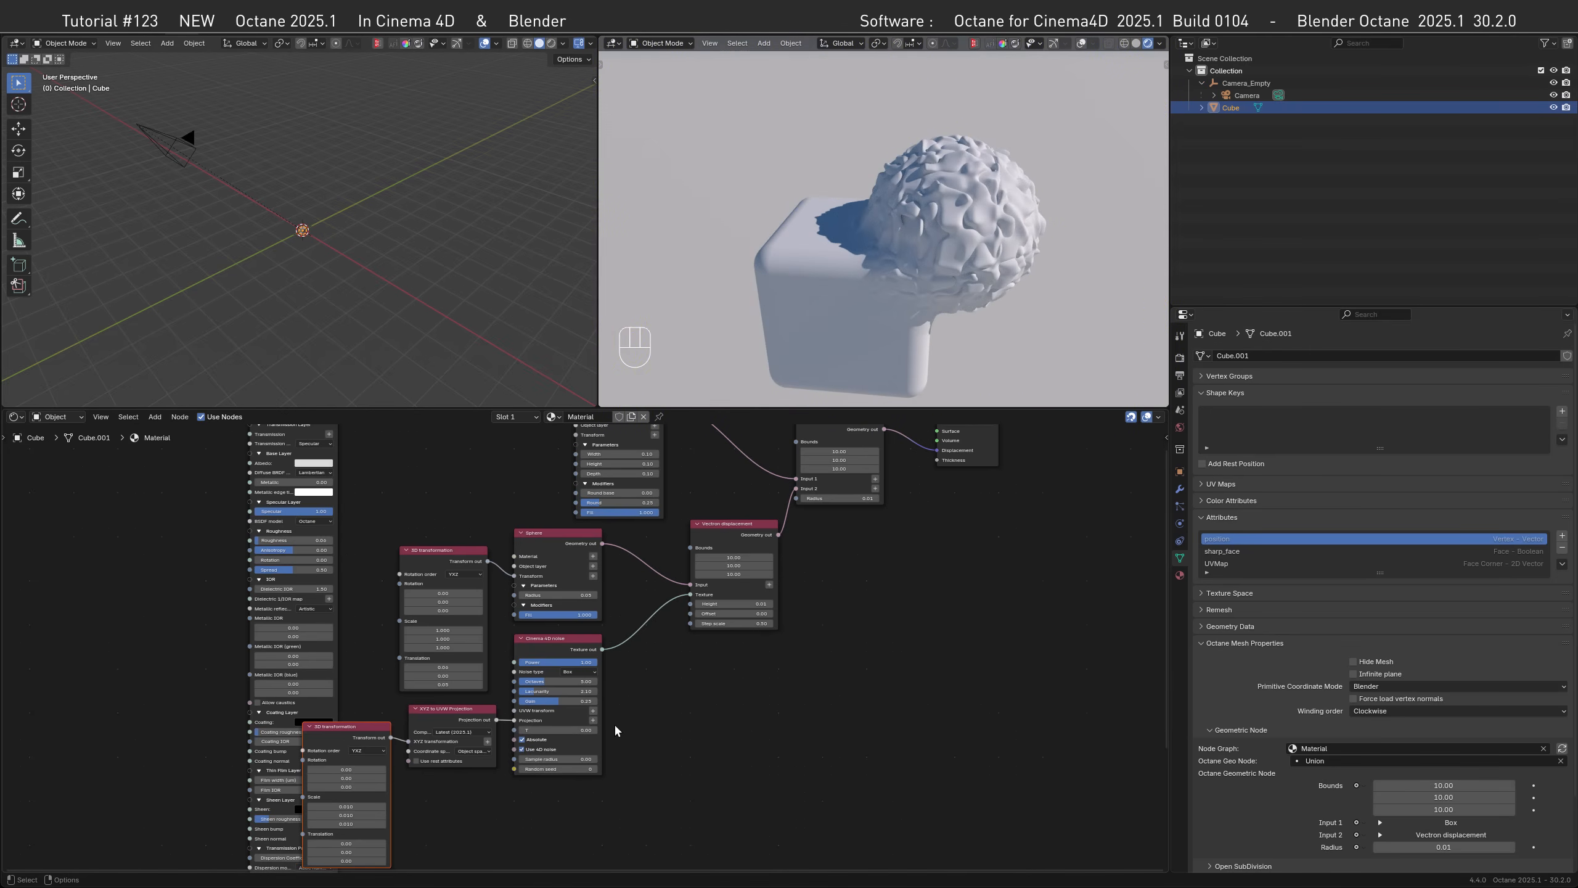
- Pick an albedo colour for the Universal material and connect the material to the Box node's Material input
alt+middle_drag(399, 496, 523, 591)
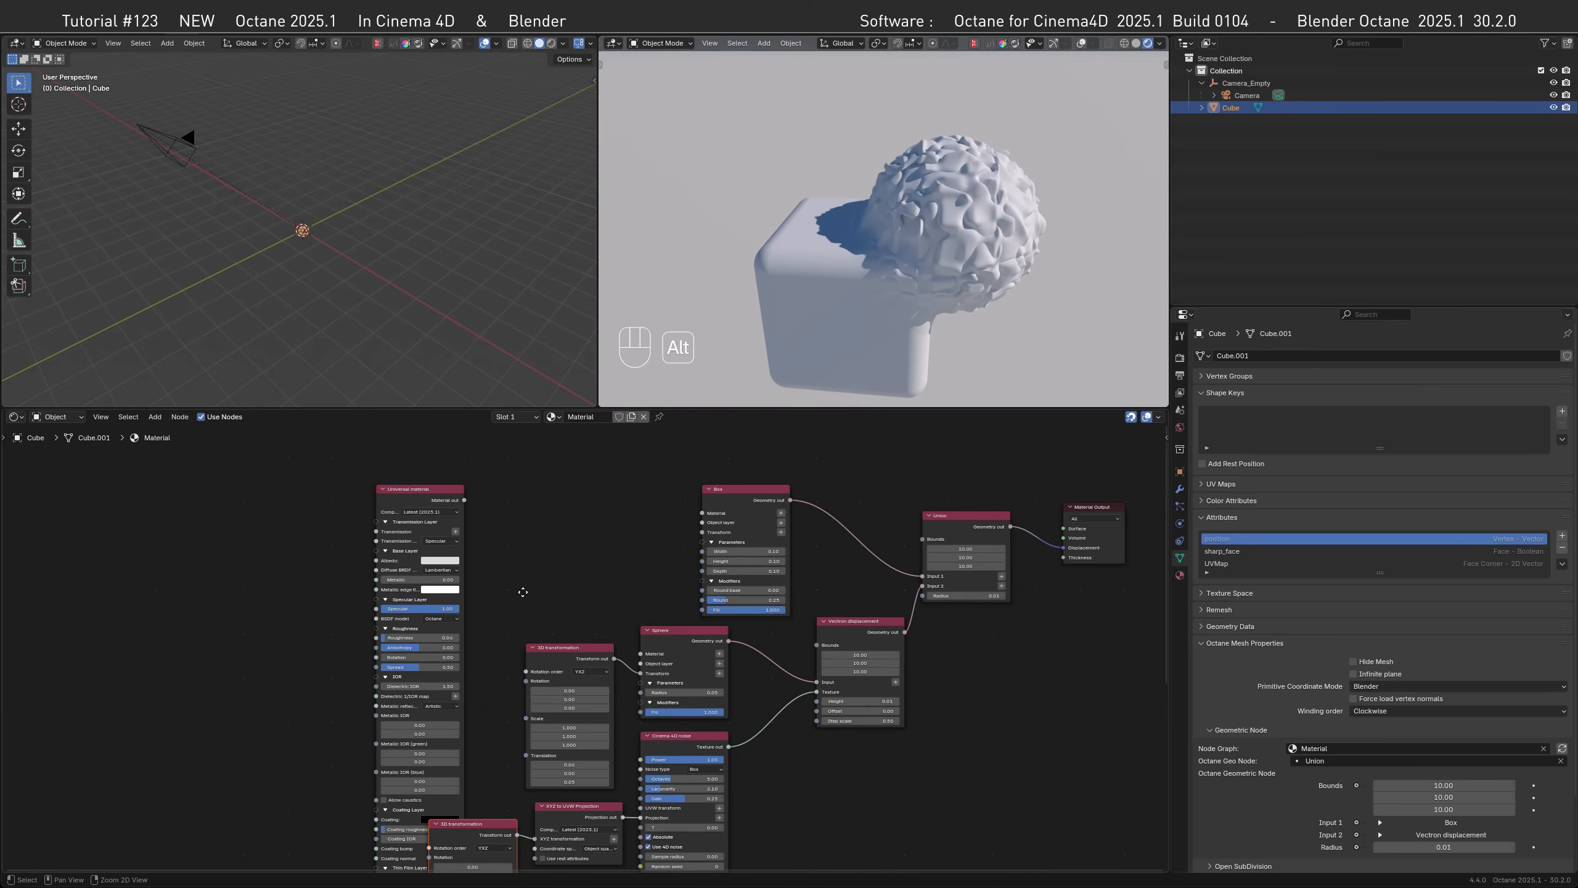
click(426, 495)
drag(407, 490, 300, 455)
click(300, 455)
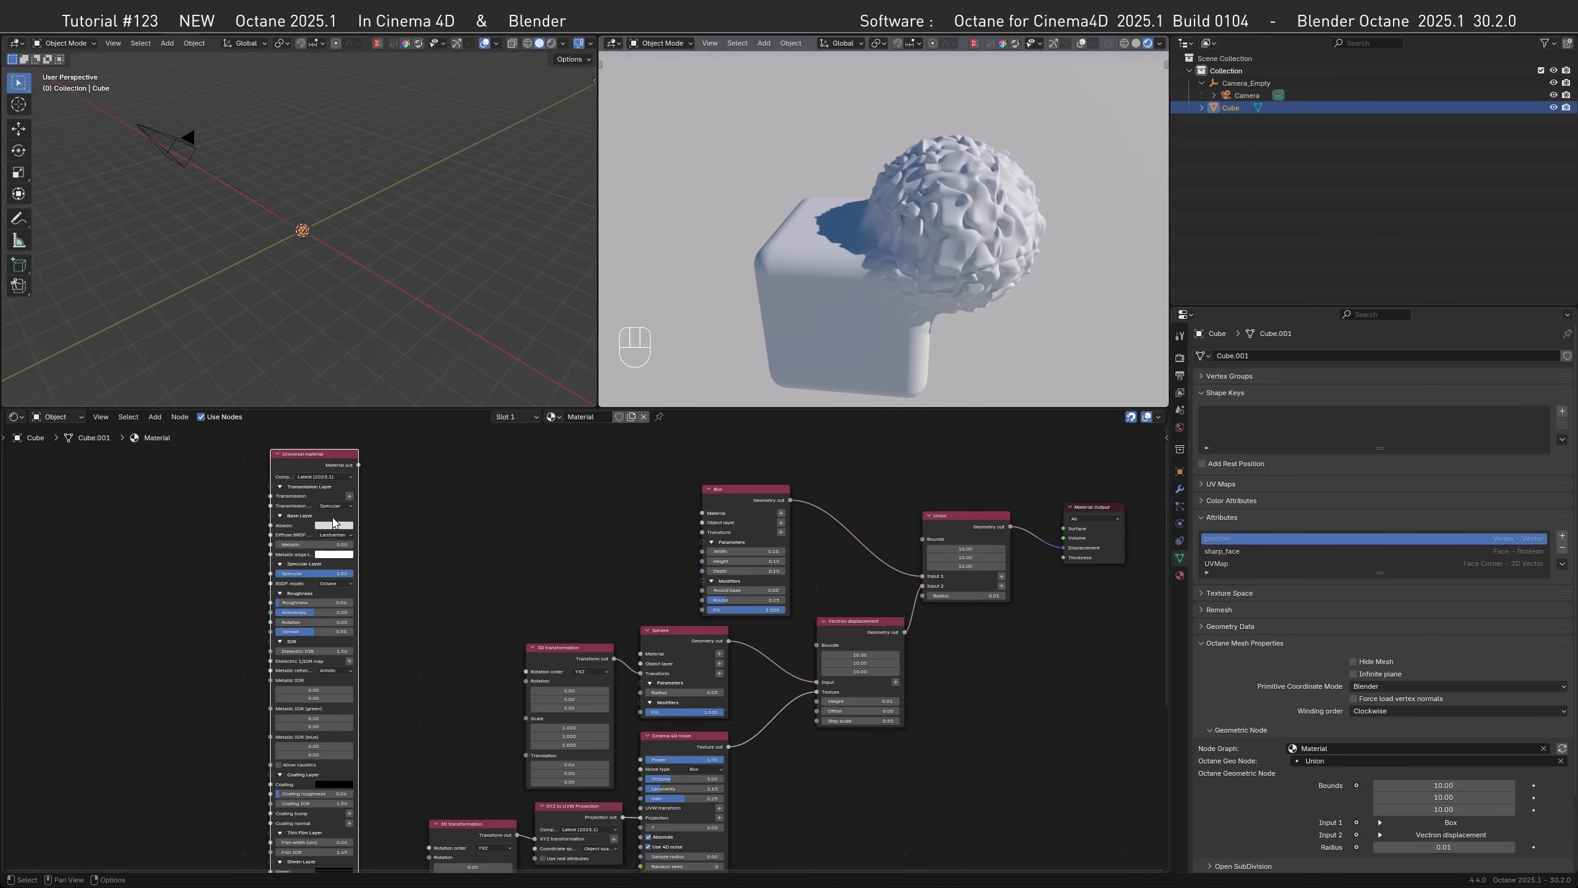
click(339, 525)
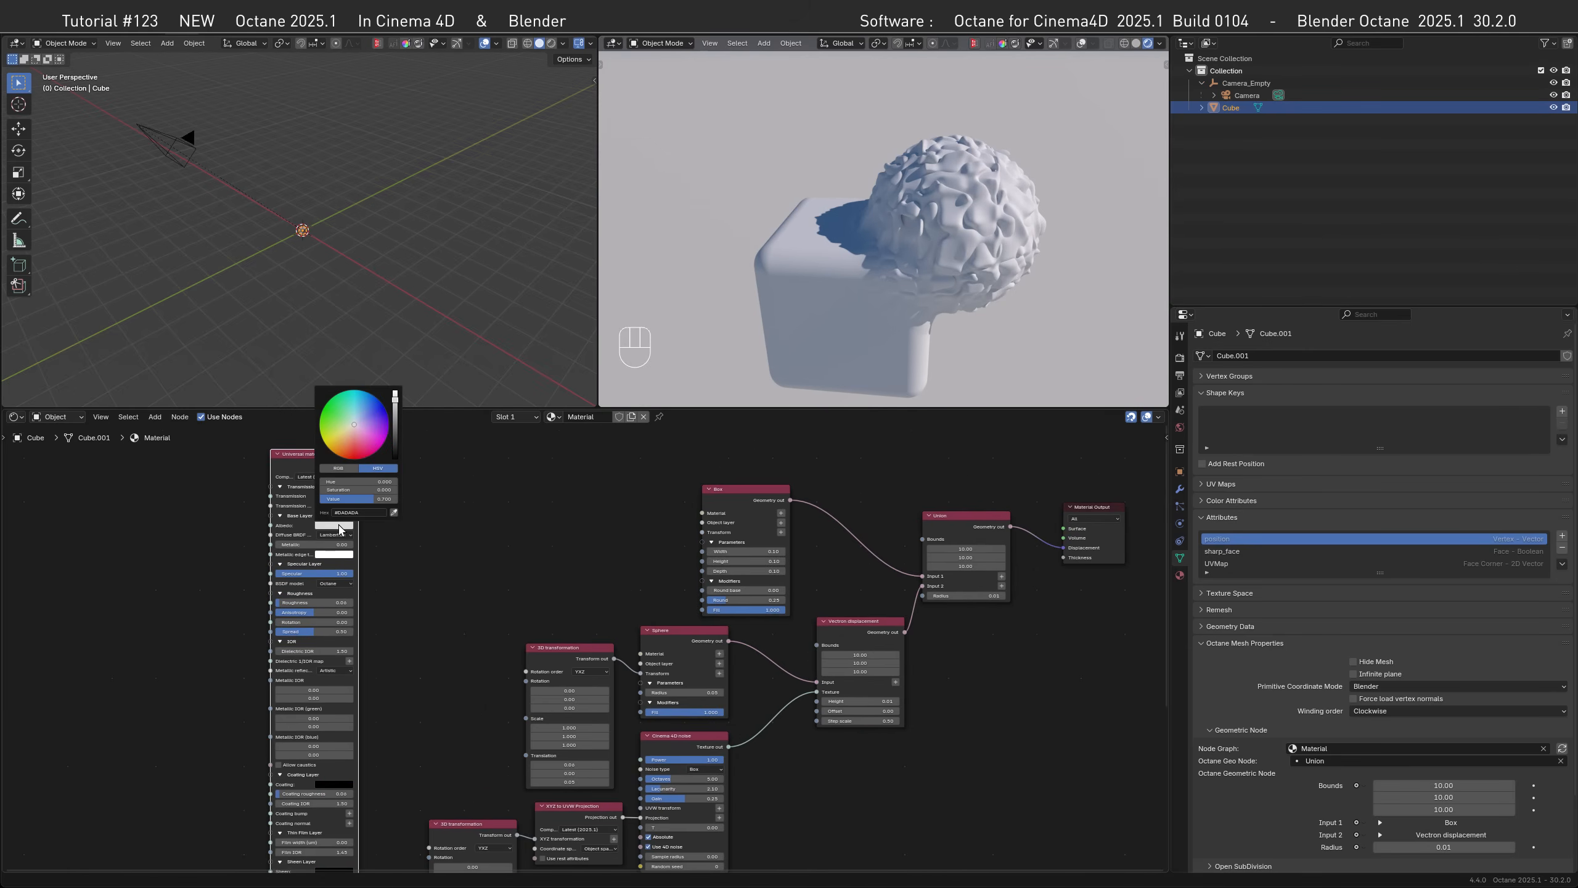
drag(363, 436, 703, 513)
click(461, 522)
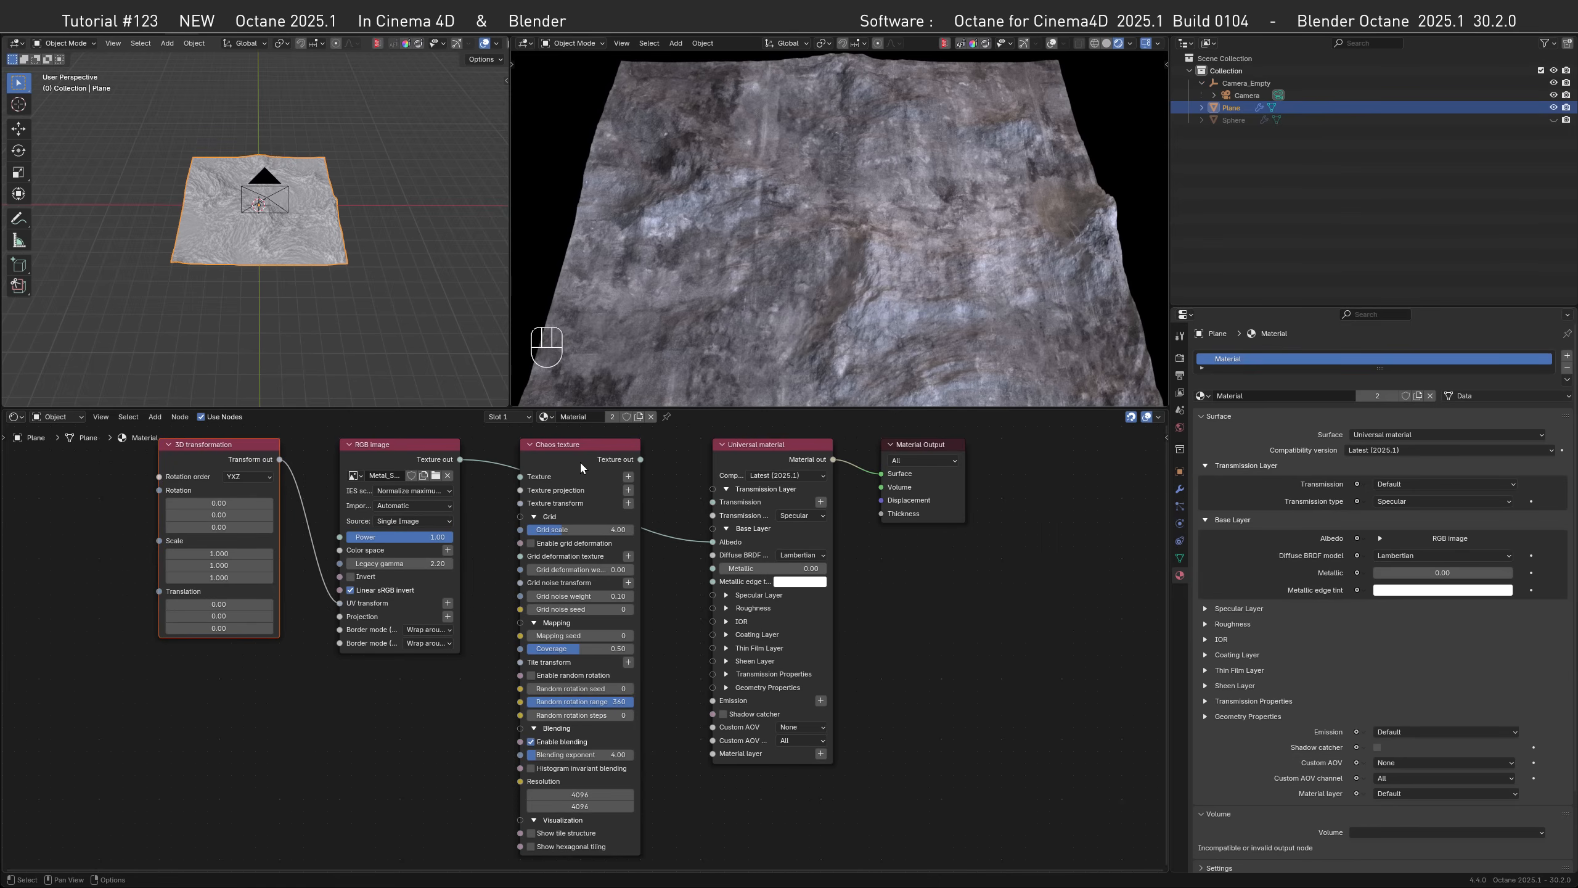
- Set all three scale values of the RGB image's 3D transformation to 0.1 in the Plane's material
drag(217, 553, 217, 577)
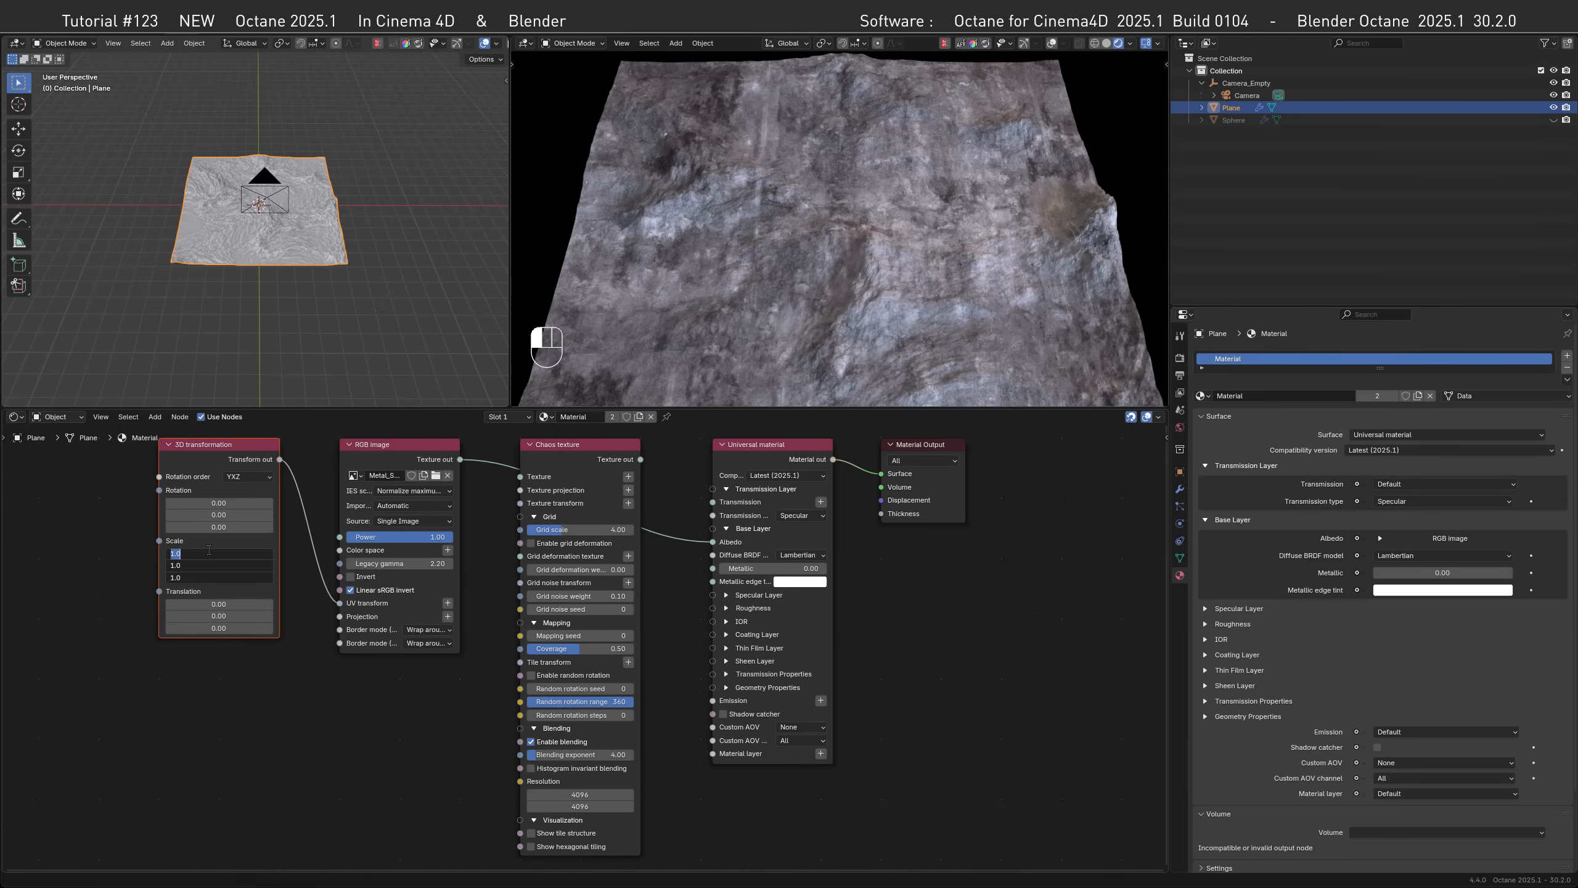
text(0.1)
key(Return)
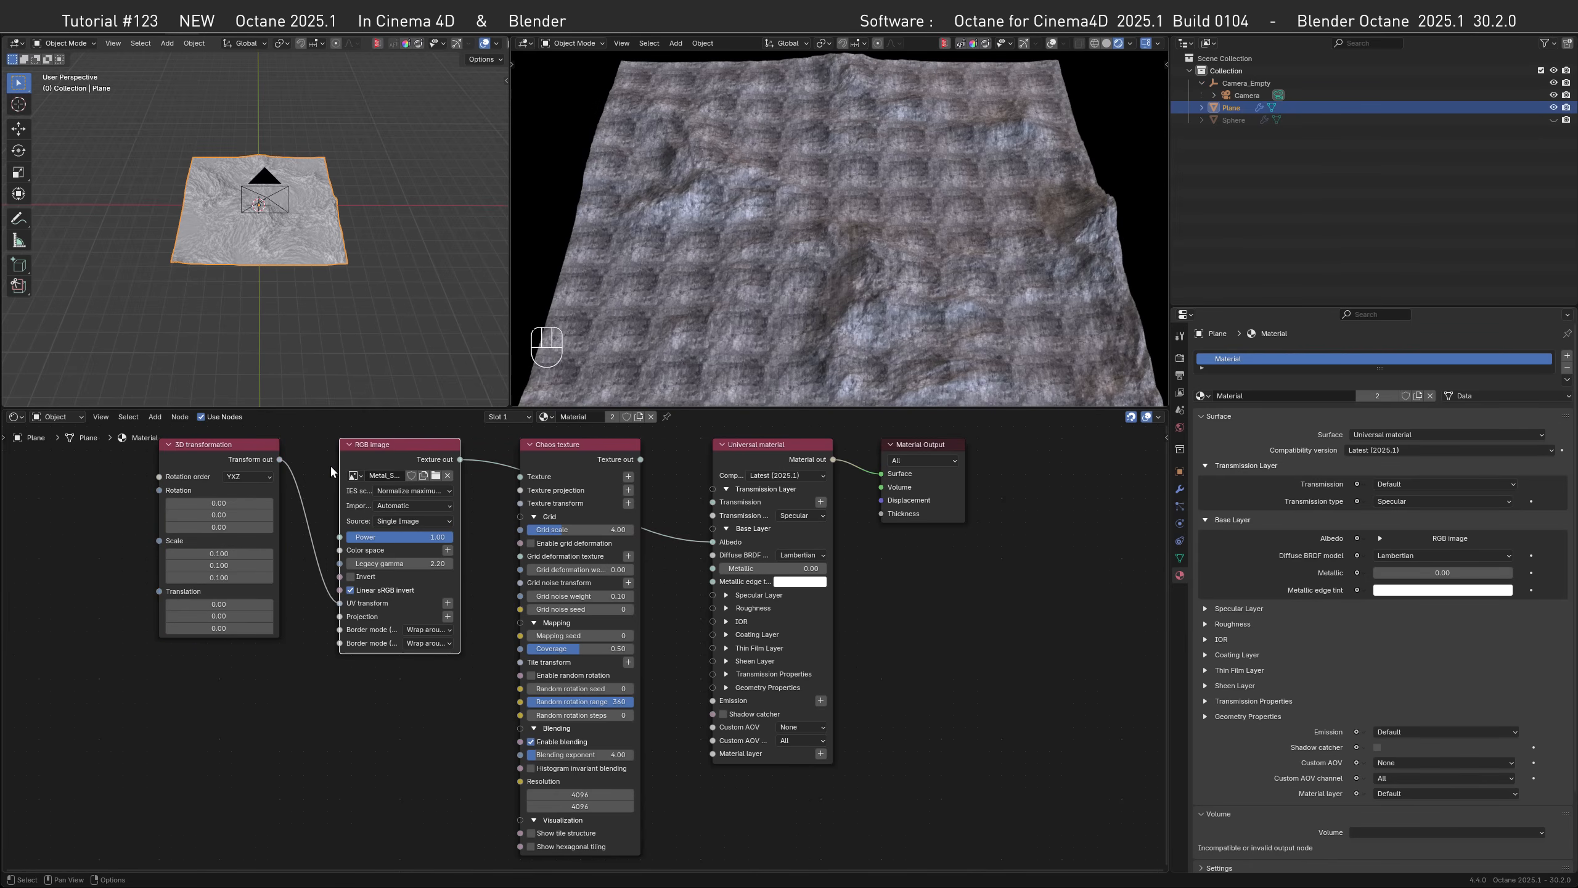
- Link the 3D transformation to the Chaos texture's Texture transform and route the RGB image through the Chaos texture into the material's Albedo
drag(282, 461, 521, 503)
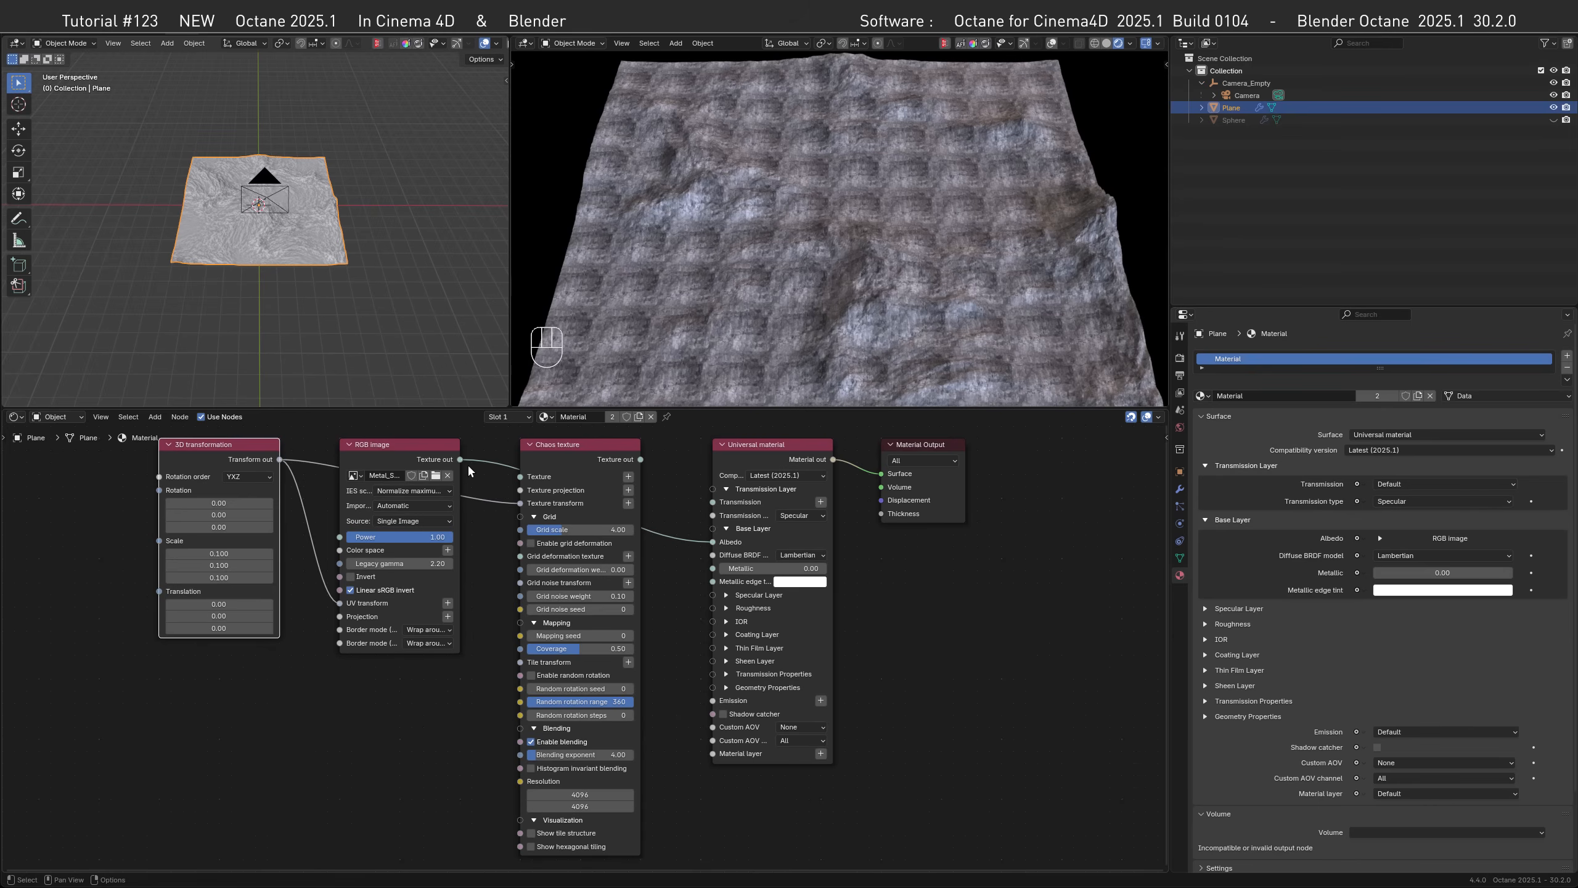
drag(460, 458, 520, 476)
drag(640, 459, 713, 542)
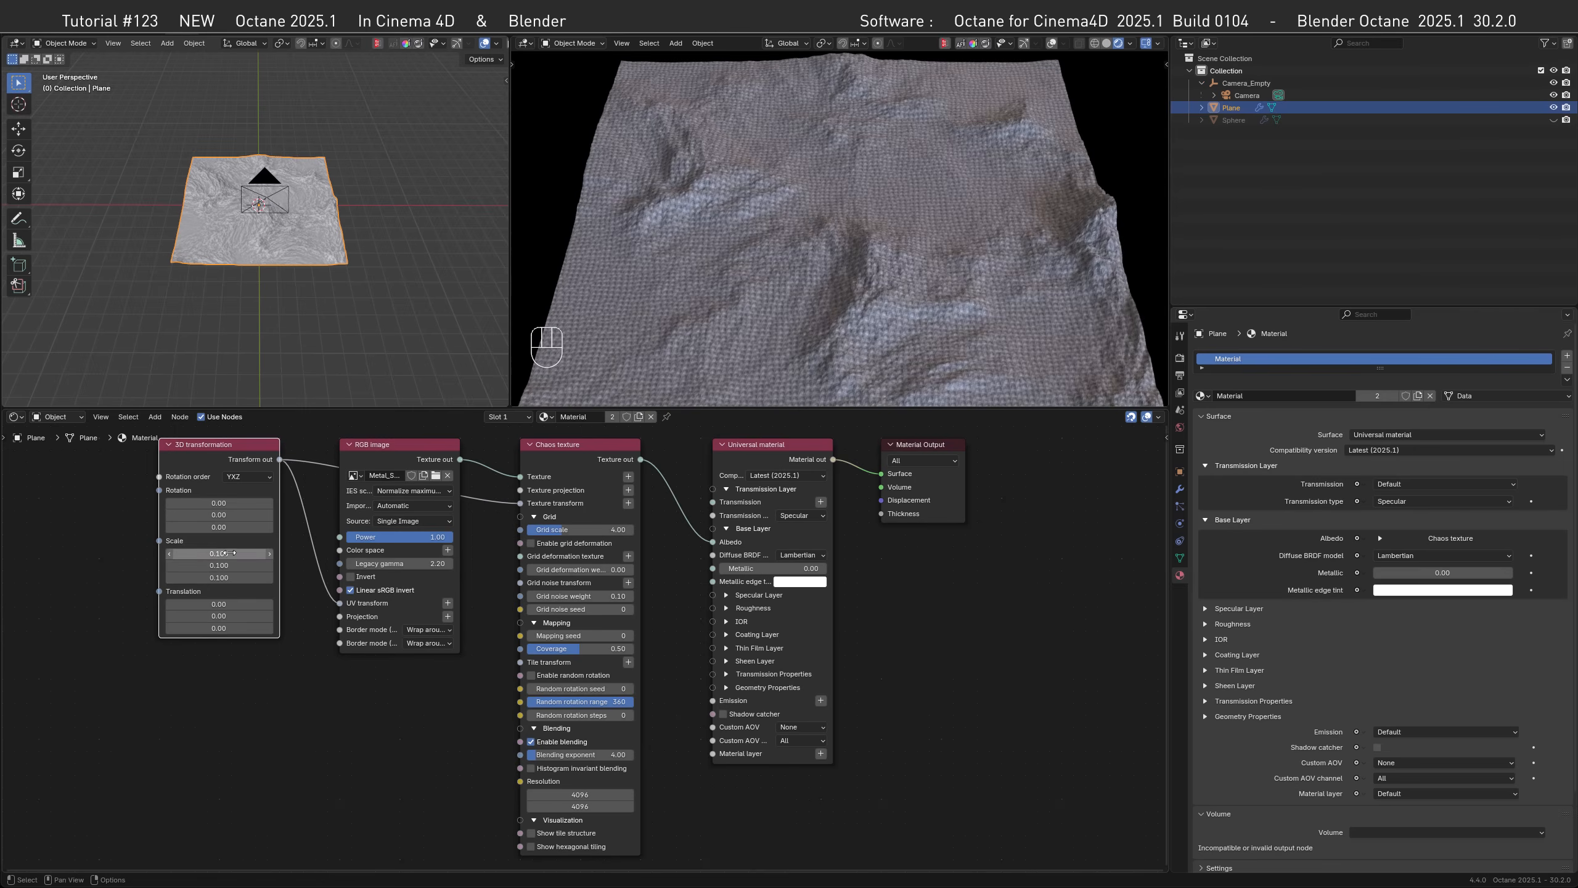
- Set the 3D transformation's scale to 0.25 on all axes and disconnect it from the RGB image's UV transform
drag(219, 553, 219, 578)
text(.25)
key(Return)
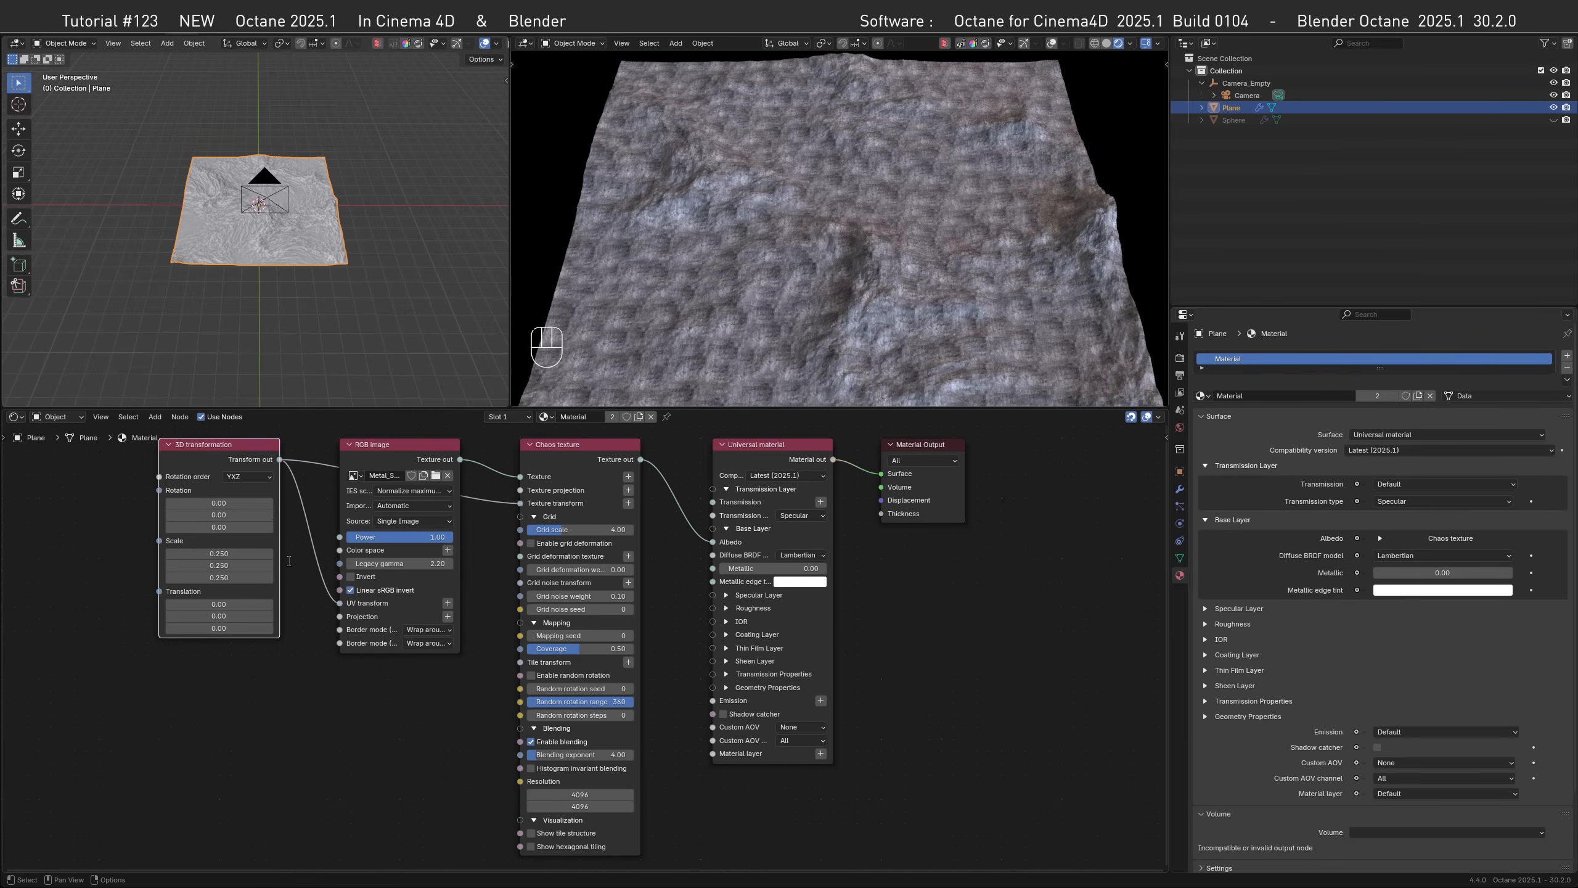
drag(340, 601, 314, 589)
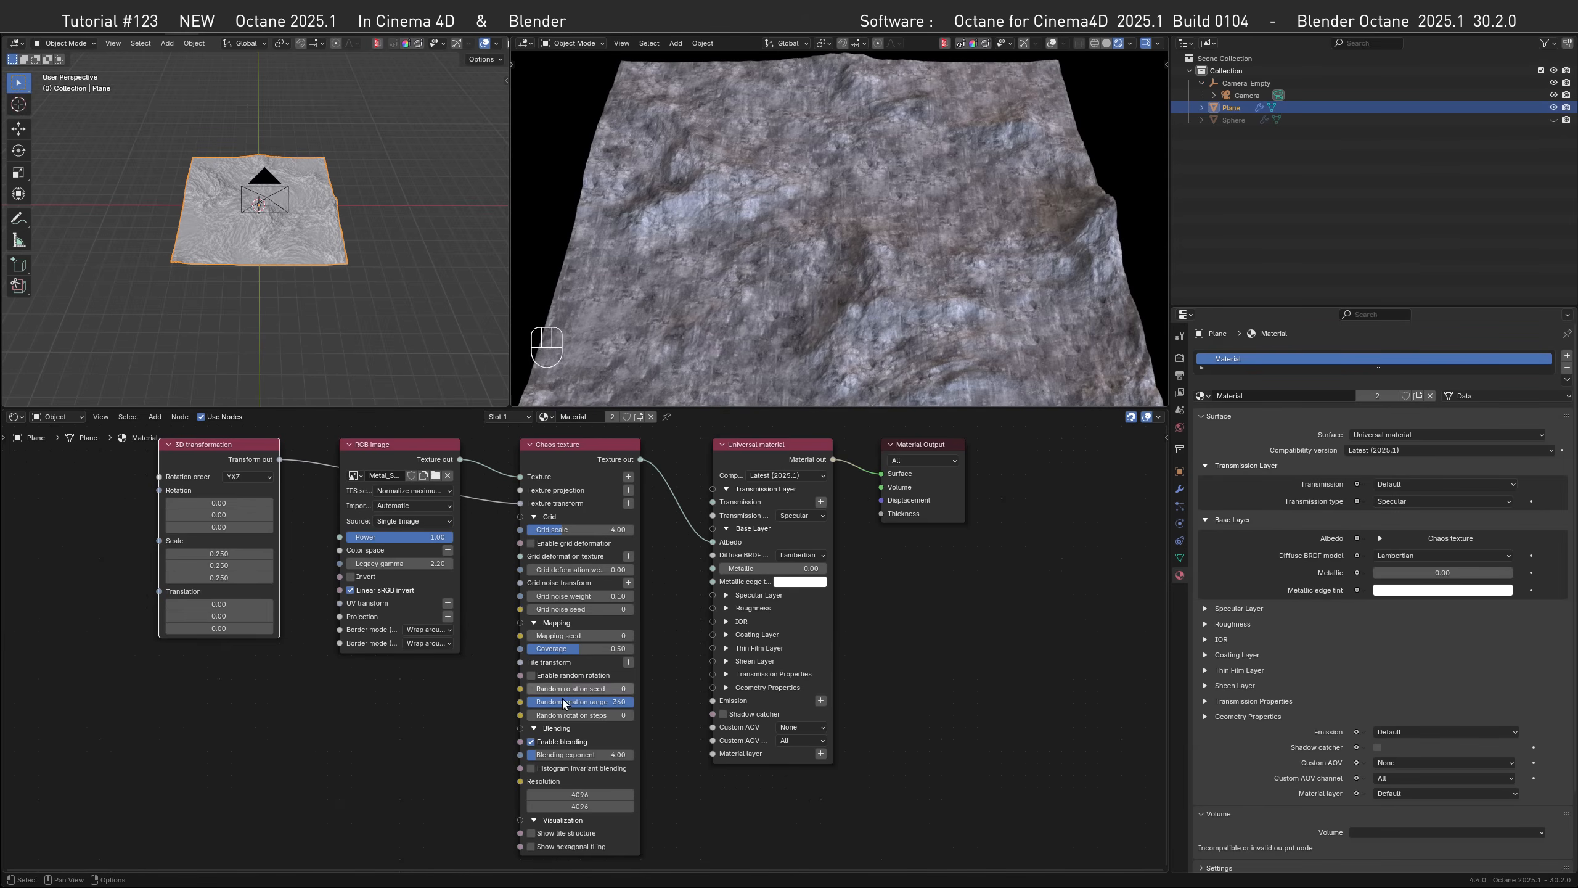
- Enable random rotation and the hexagonal tiling display on the Chaos texture
click(530, 672)
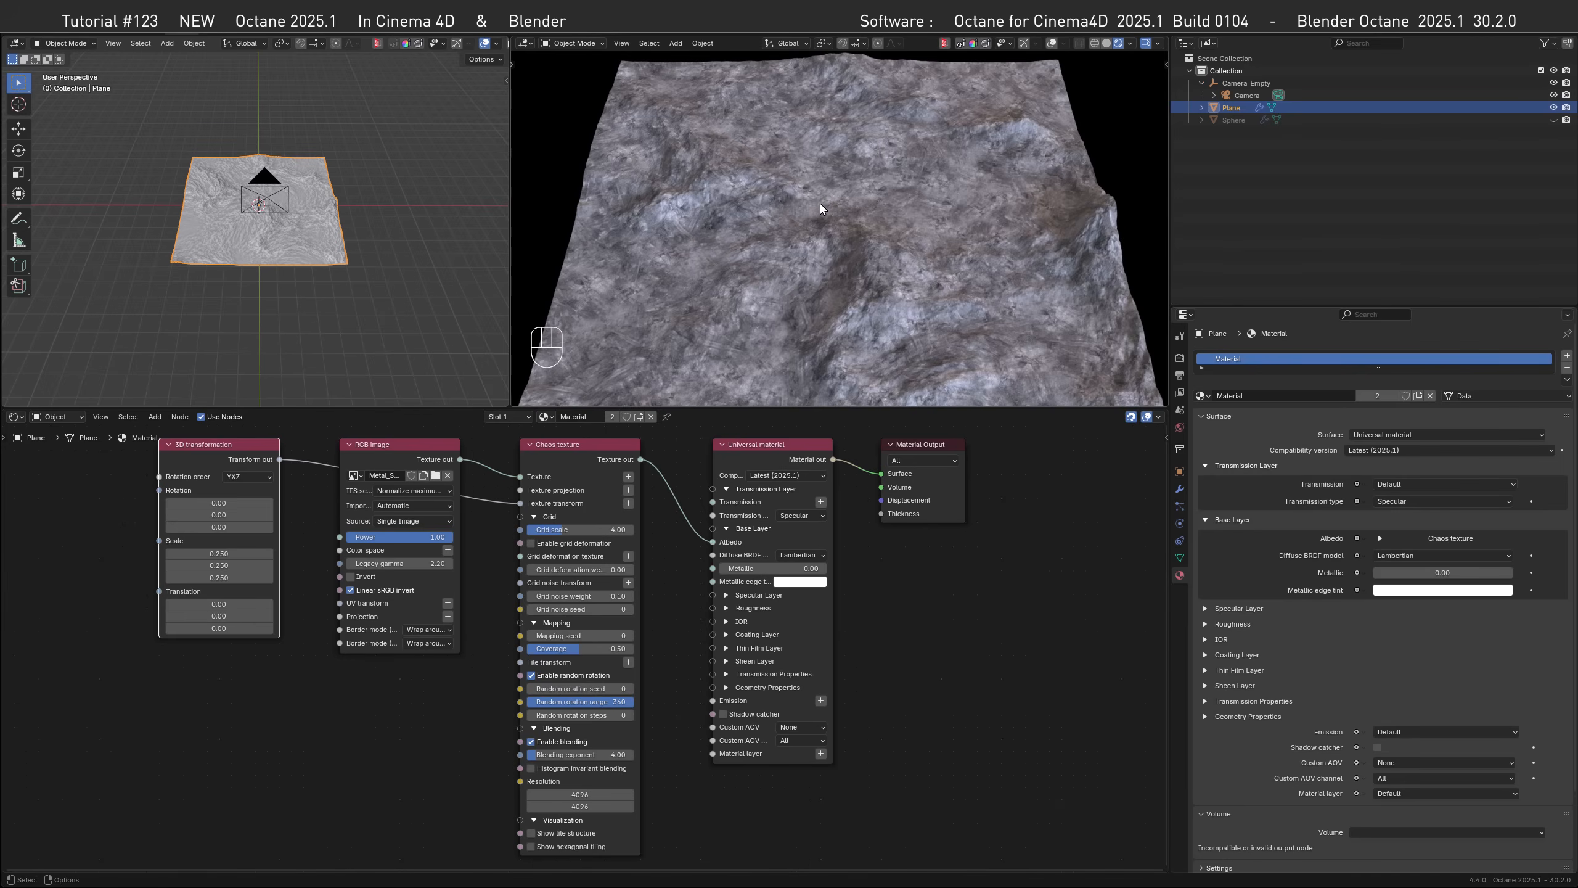
click(531, 847)
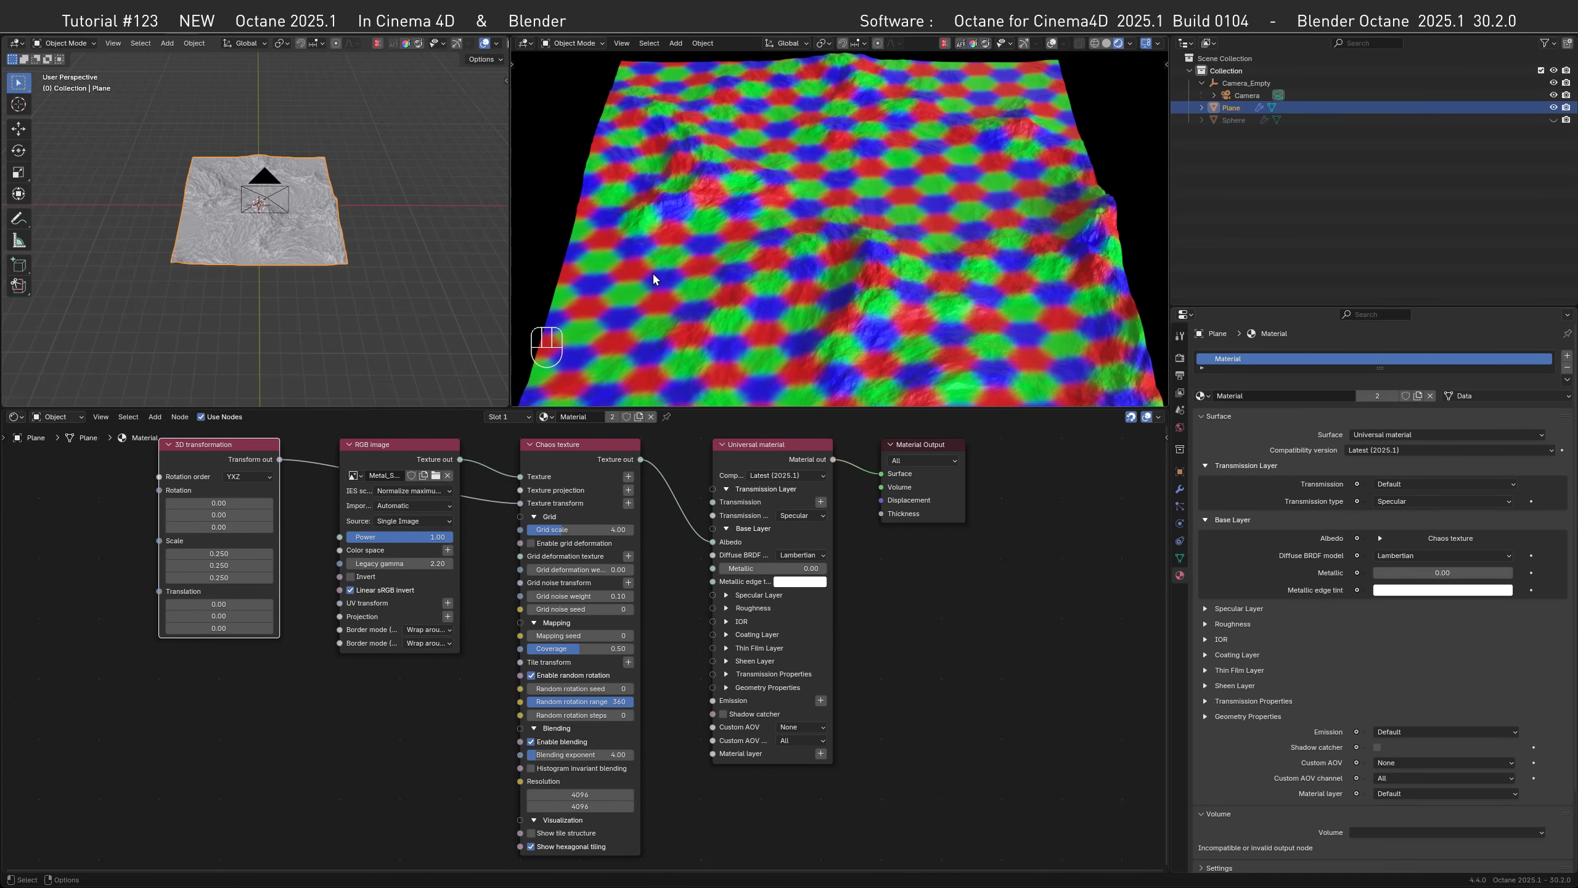
- Enable grid deformation on the Chaos texture and set its grid noise weight to 0.5
click(532, 545)
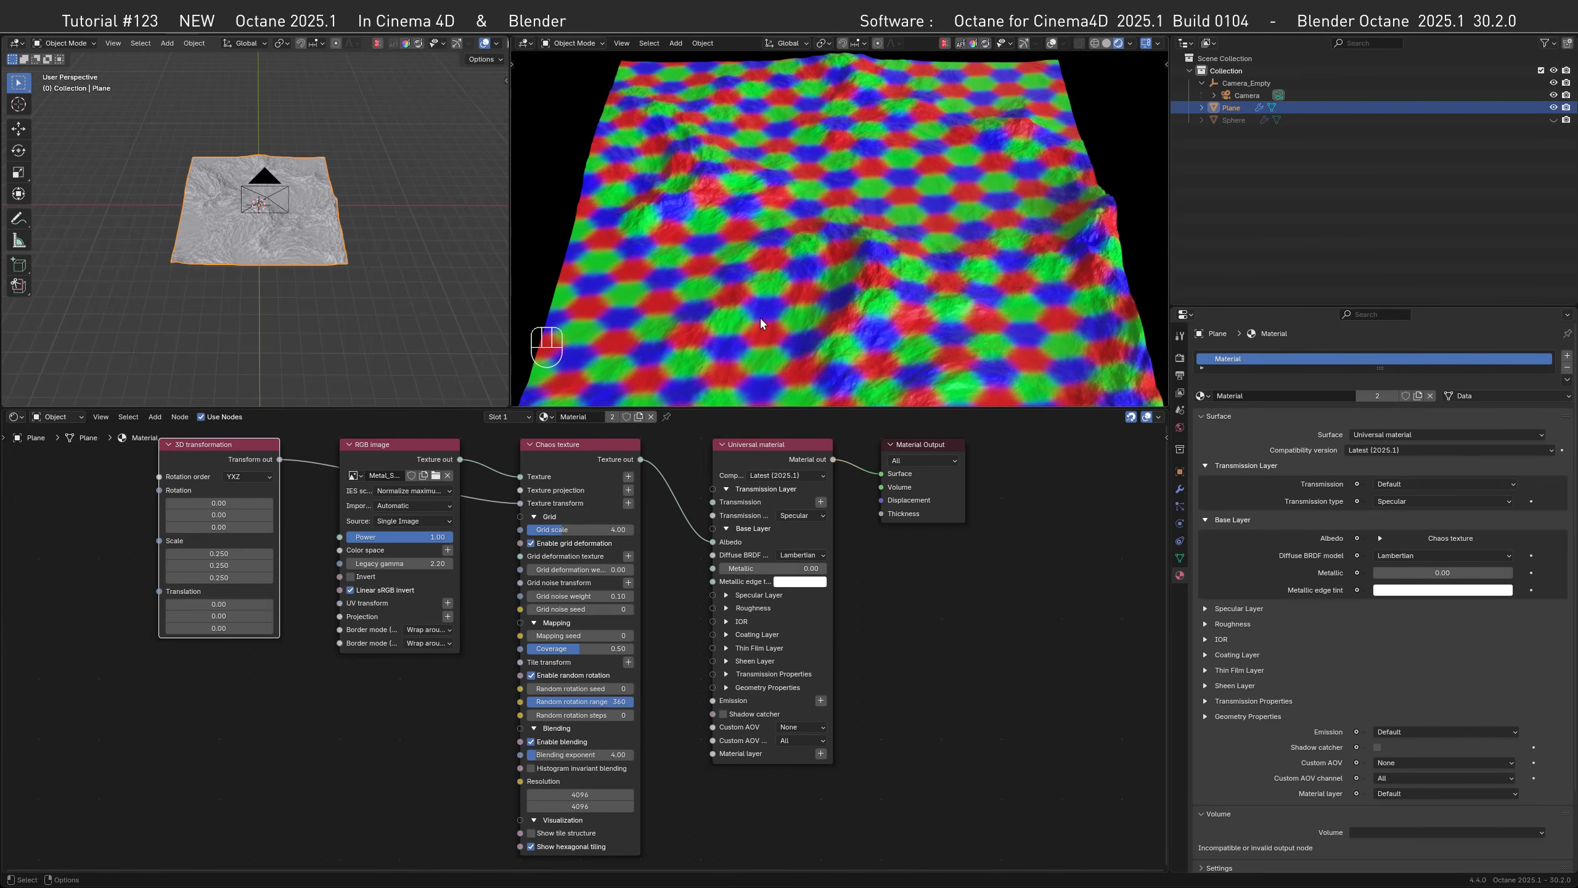
mouse_move(579, 596)
mouse_down()
mouse_move(618, 596)
mouse_move(589, 597)
mouse_up()
click(589, 594)
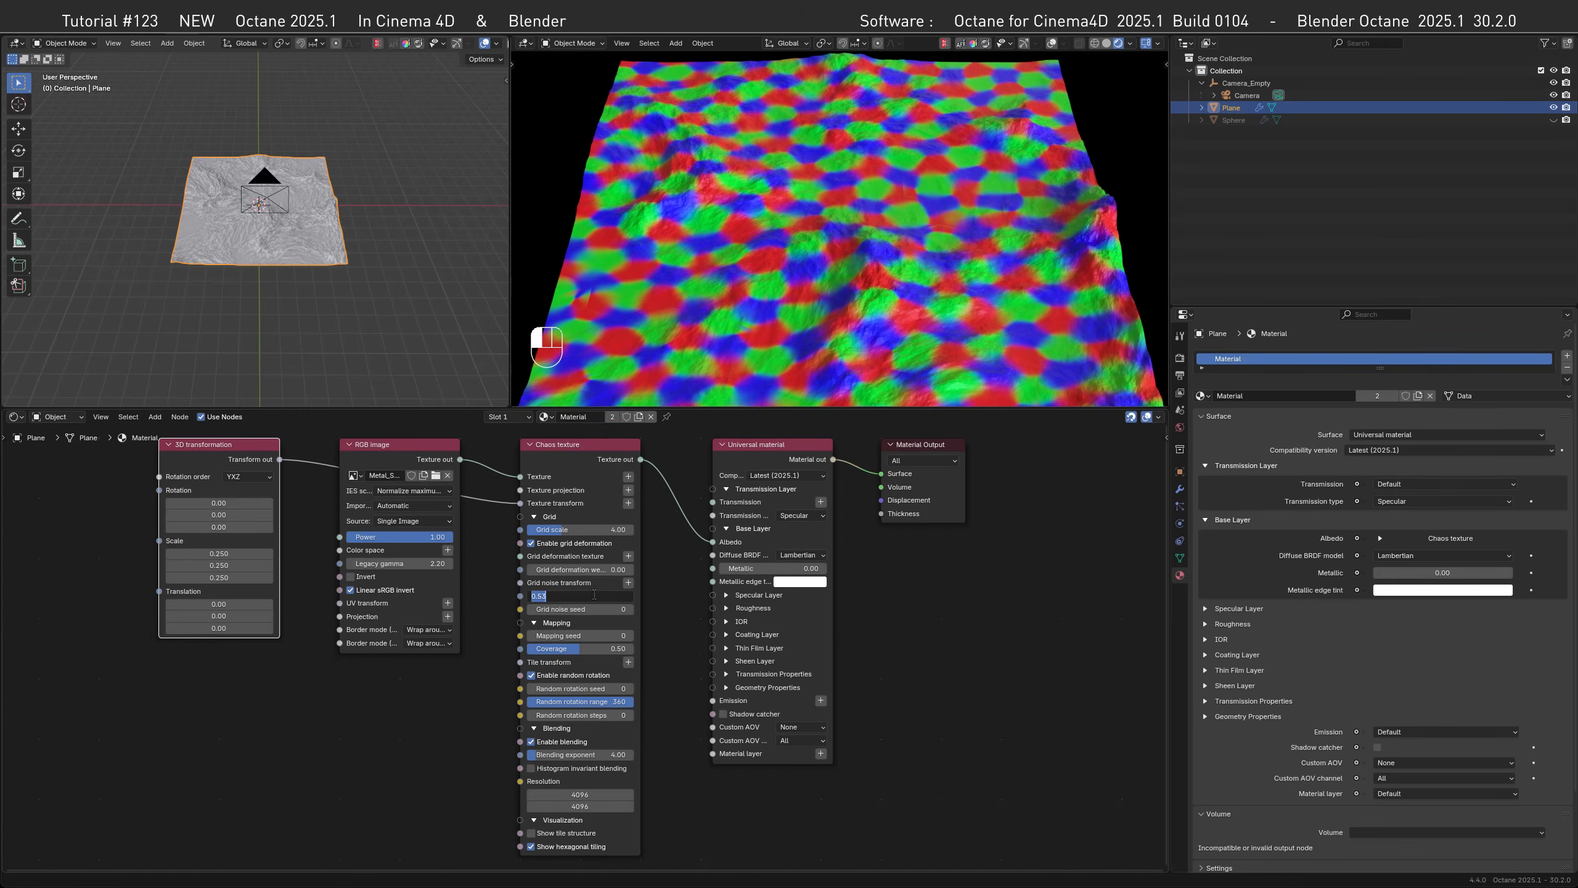
text(0.5)
key(Return)
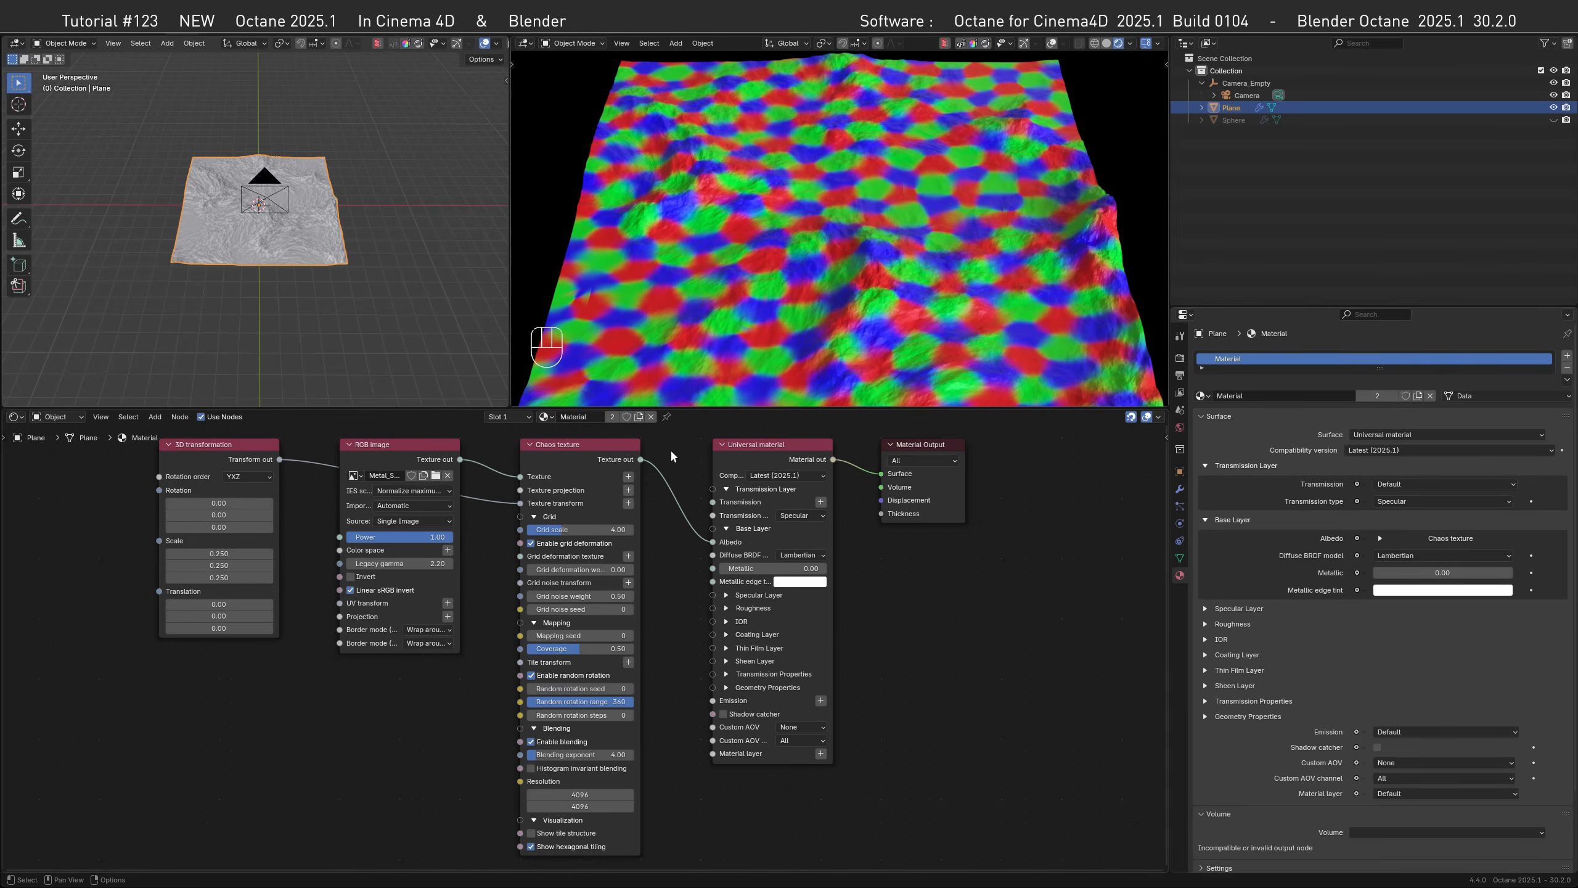
- Add a 3D transformation to the Chaos texture's Grid noise transform and set its scale to 0.25 on all axes
click(628, 582)
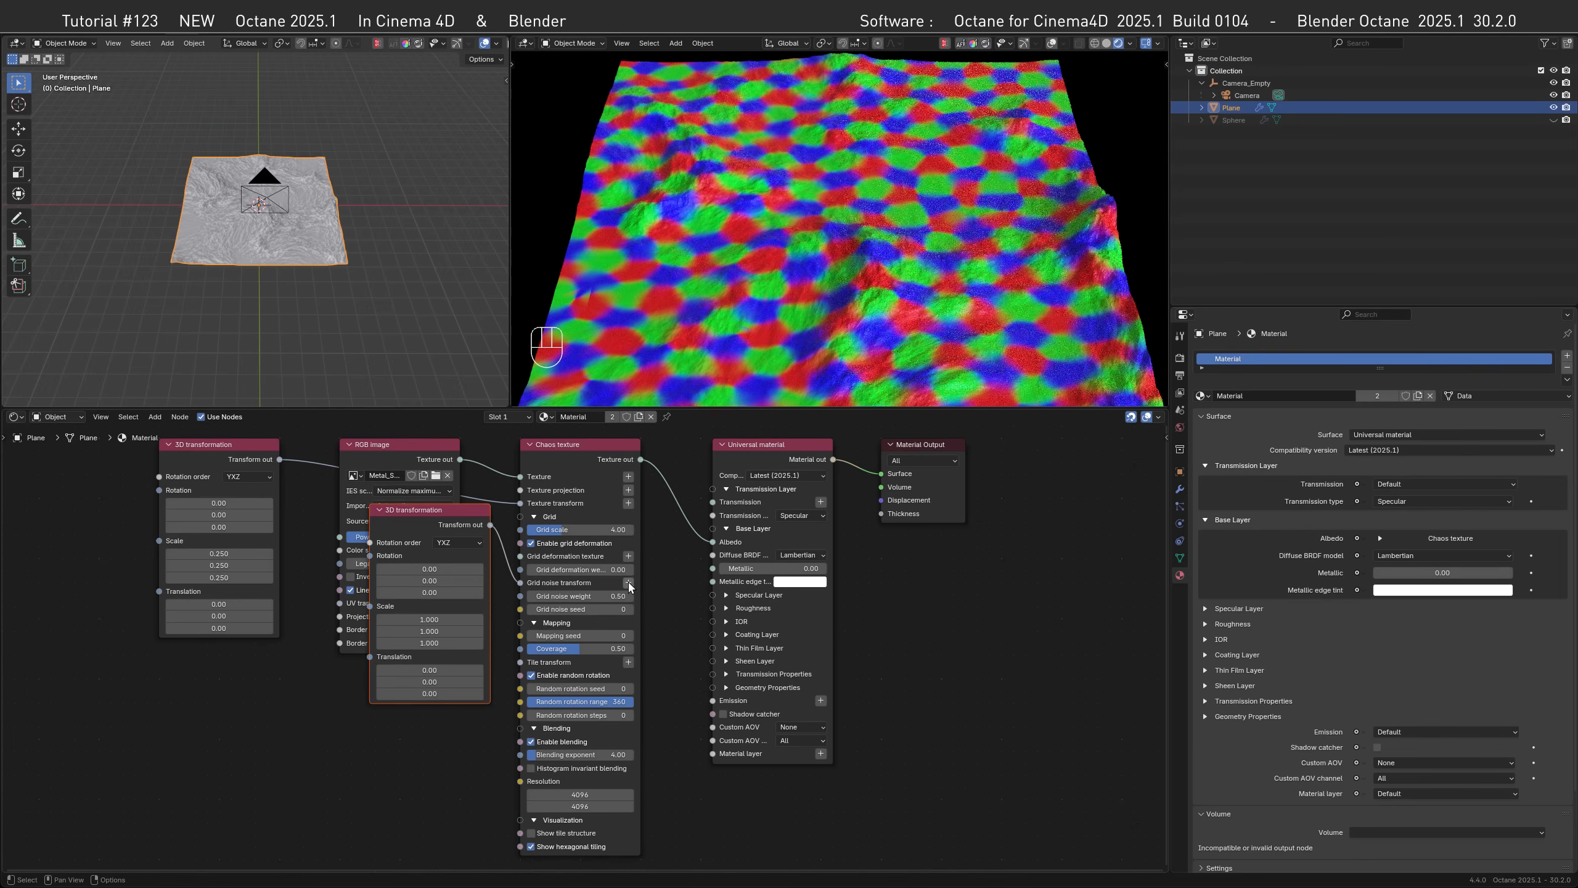
click(454, 518)
click(420, 672)
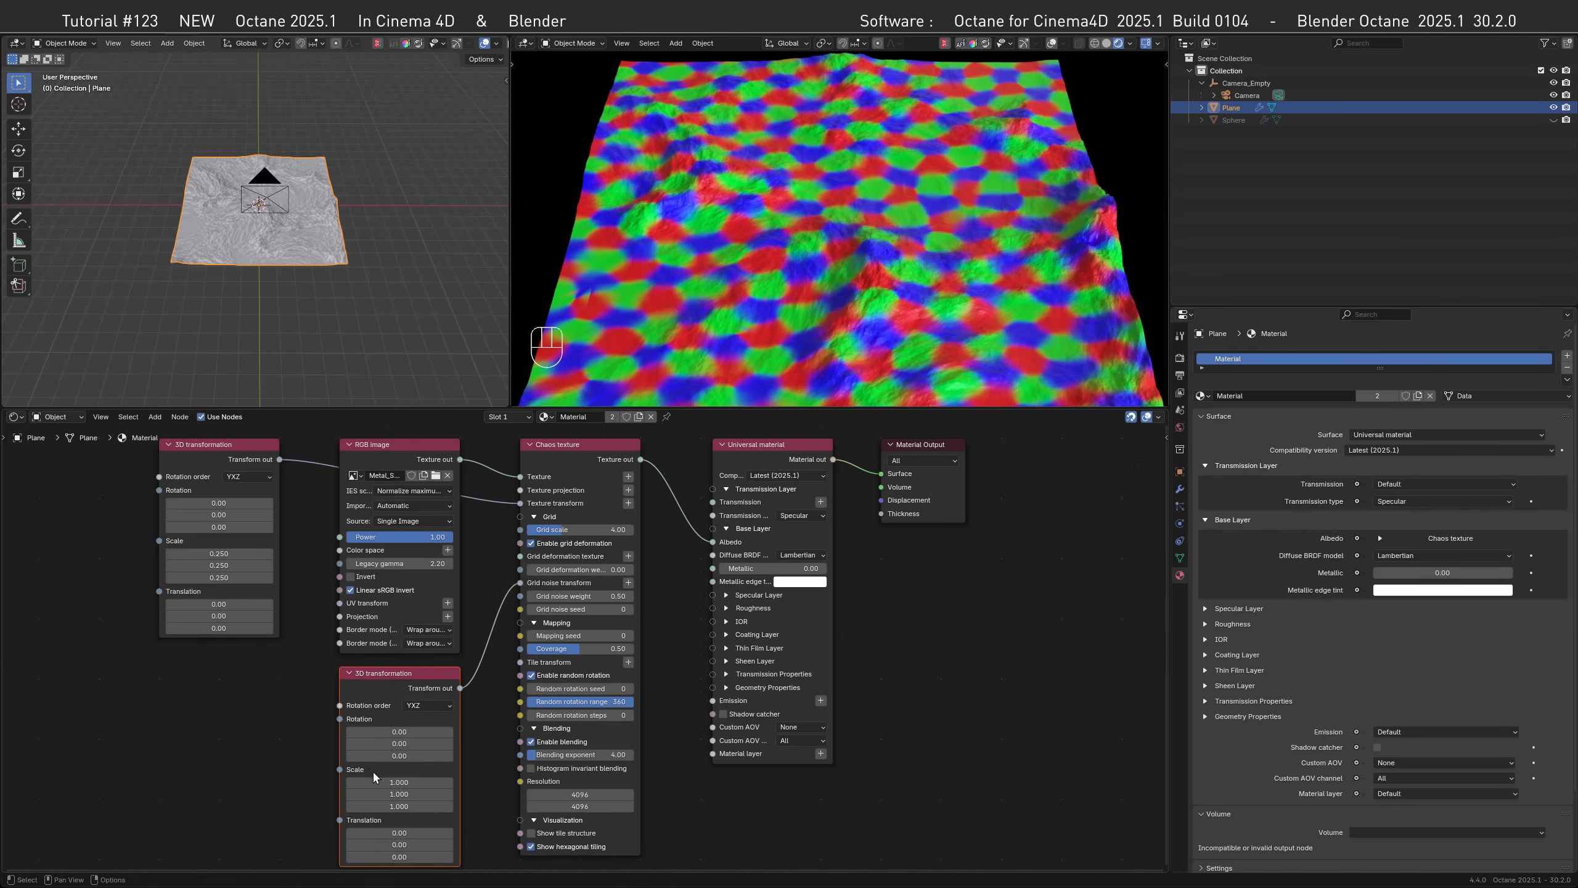
drag(371, 782, 456, 806)
text(0.25)
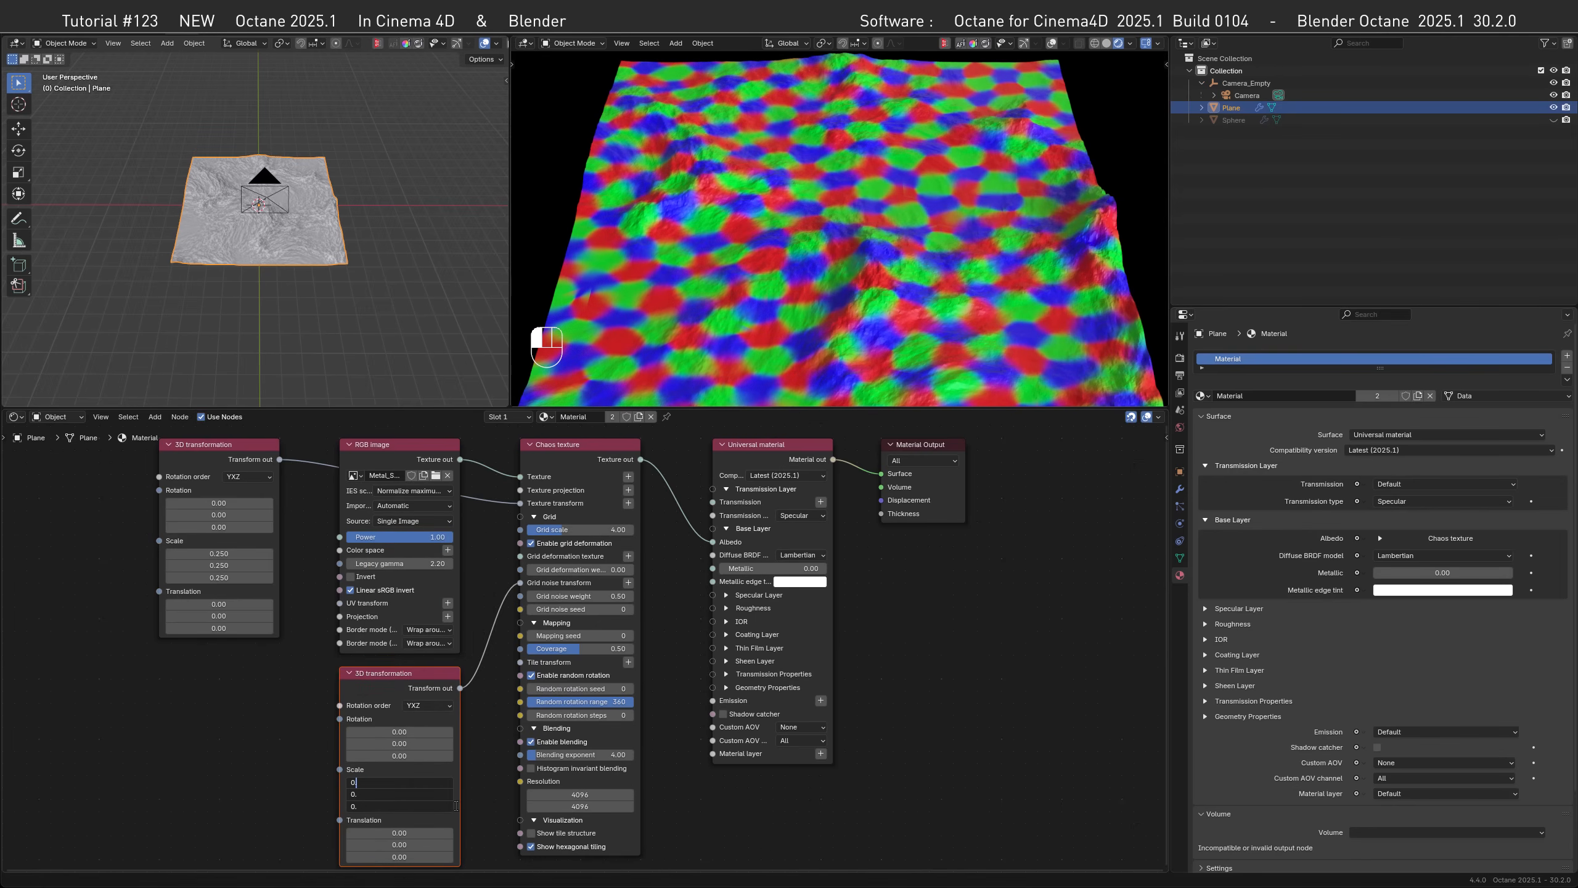
key(Return)
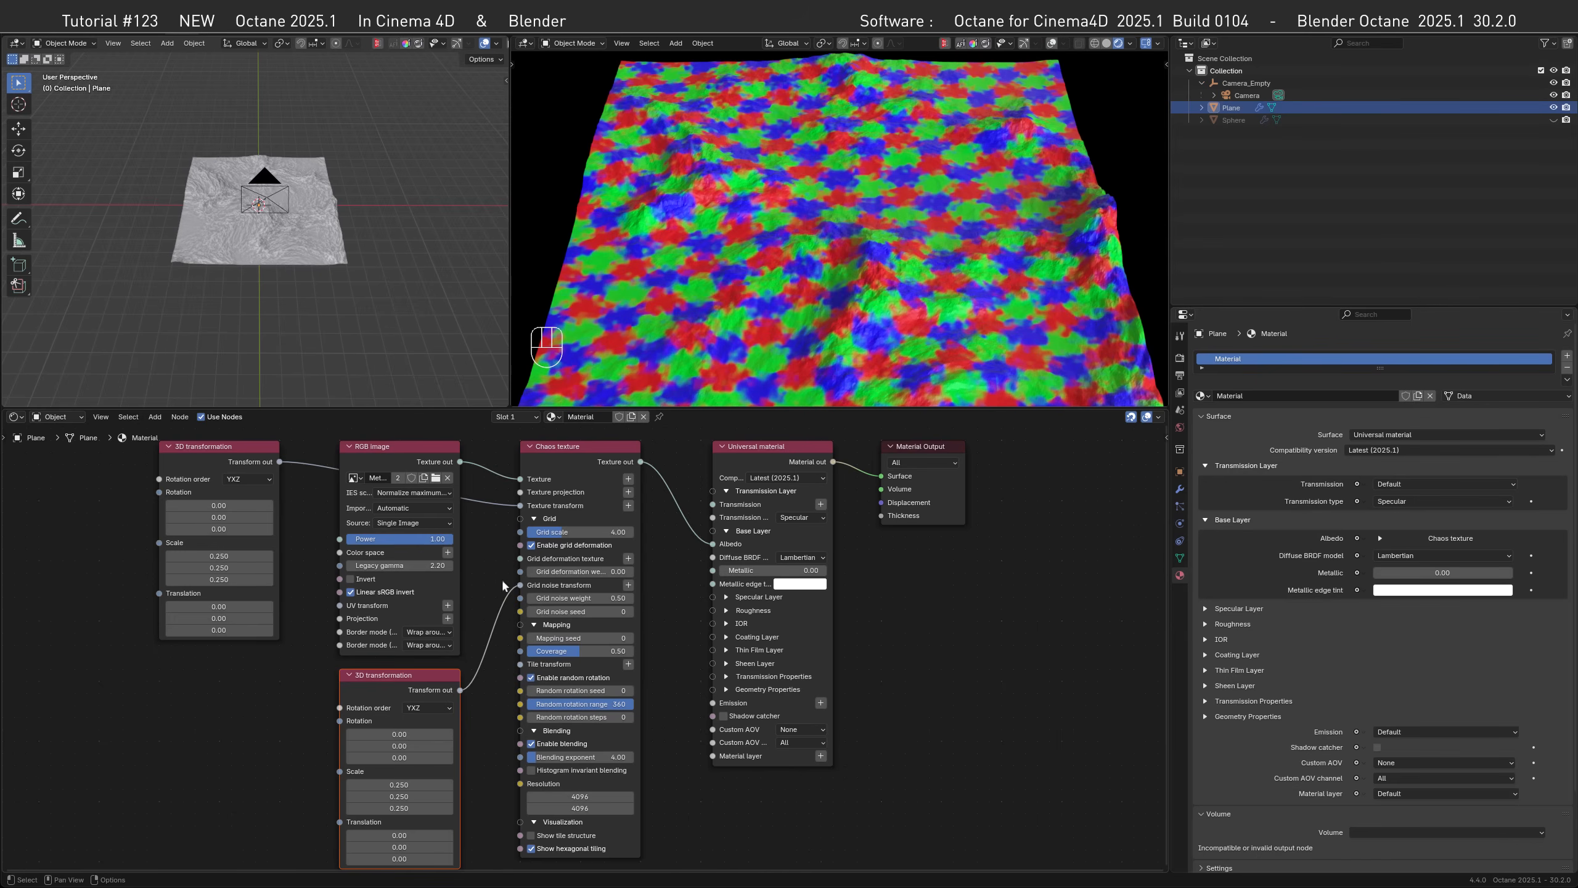
- Switch the camera viewport to solid shading, then unhide and select the Sphere and hide the Plane
click(1107, 44)
click(1241, 119)
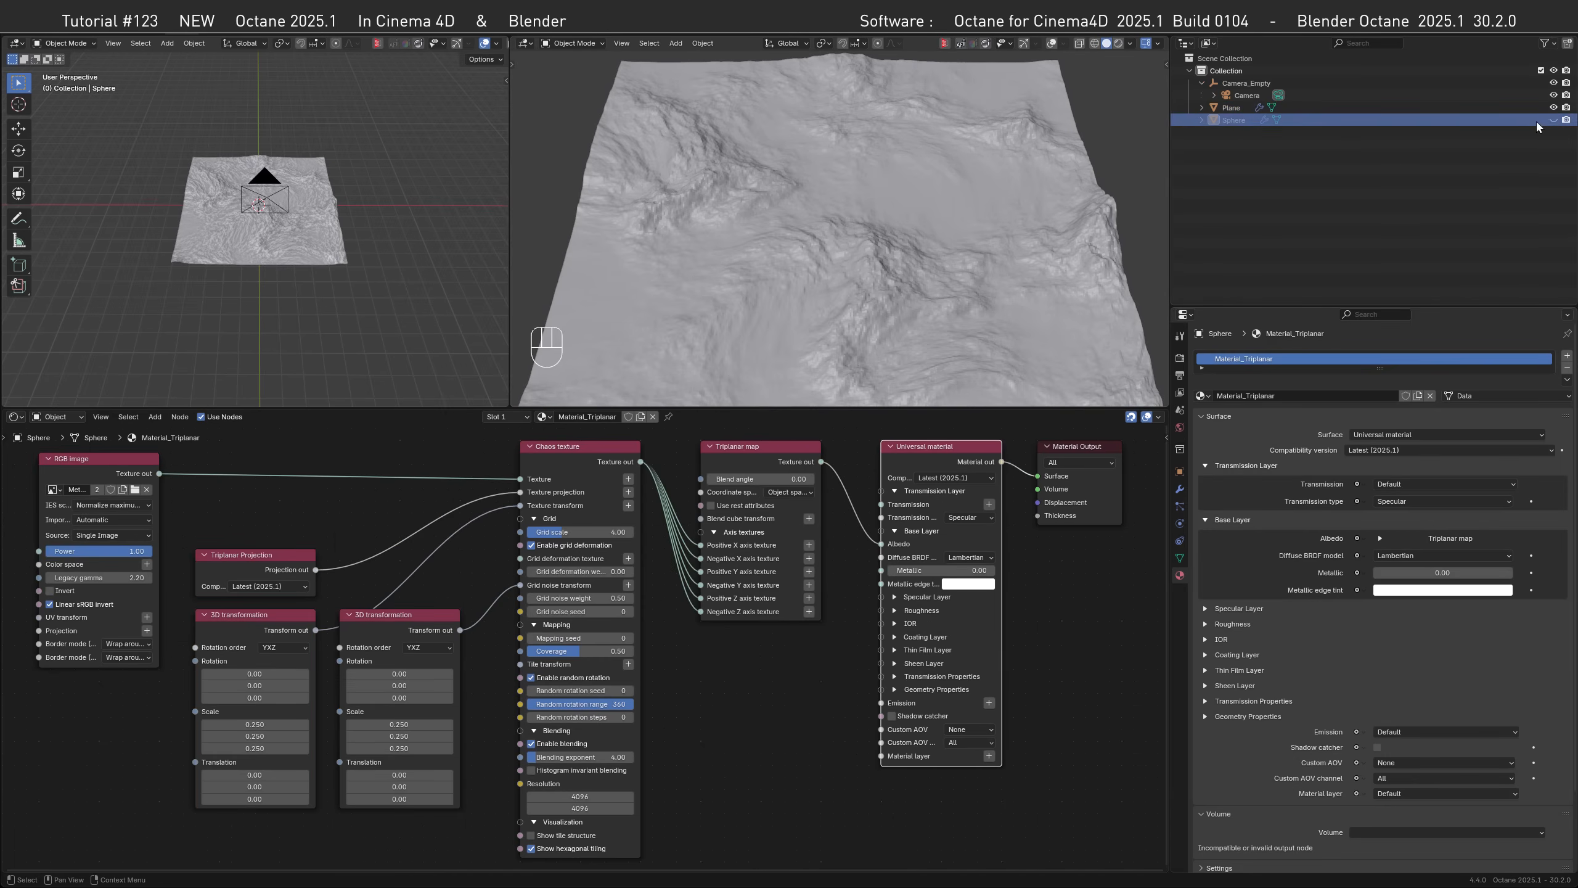
click(1553, 119)
click(1553, 106)
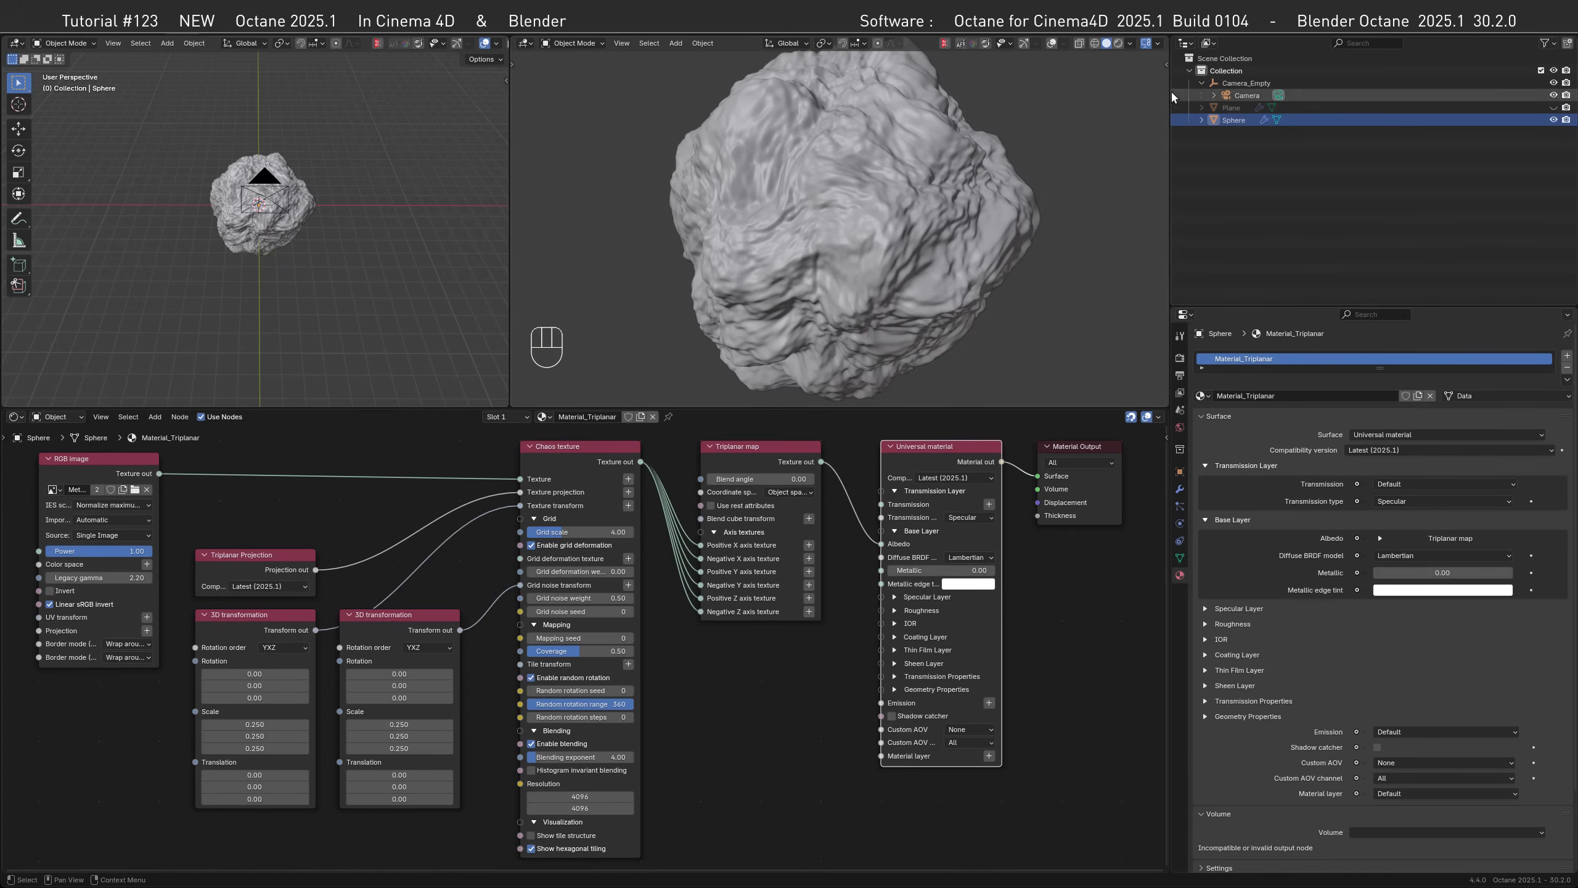
- Switch the camera viewport to rendered shading and turn off the Chaos texture's hexagonal tiling display
click(1119, 44)
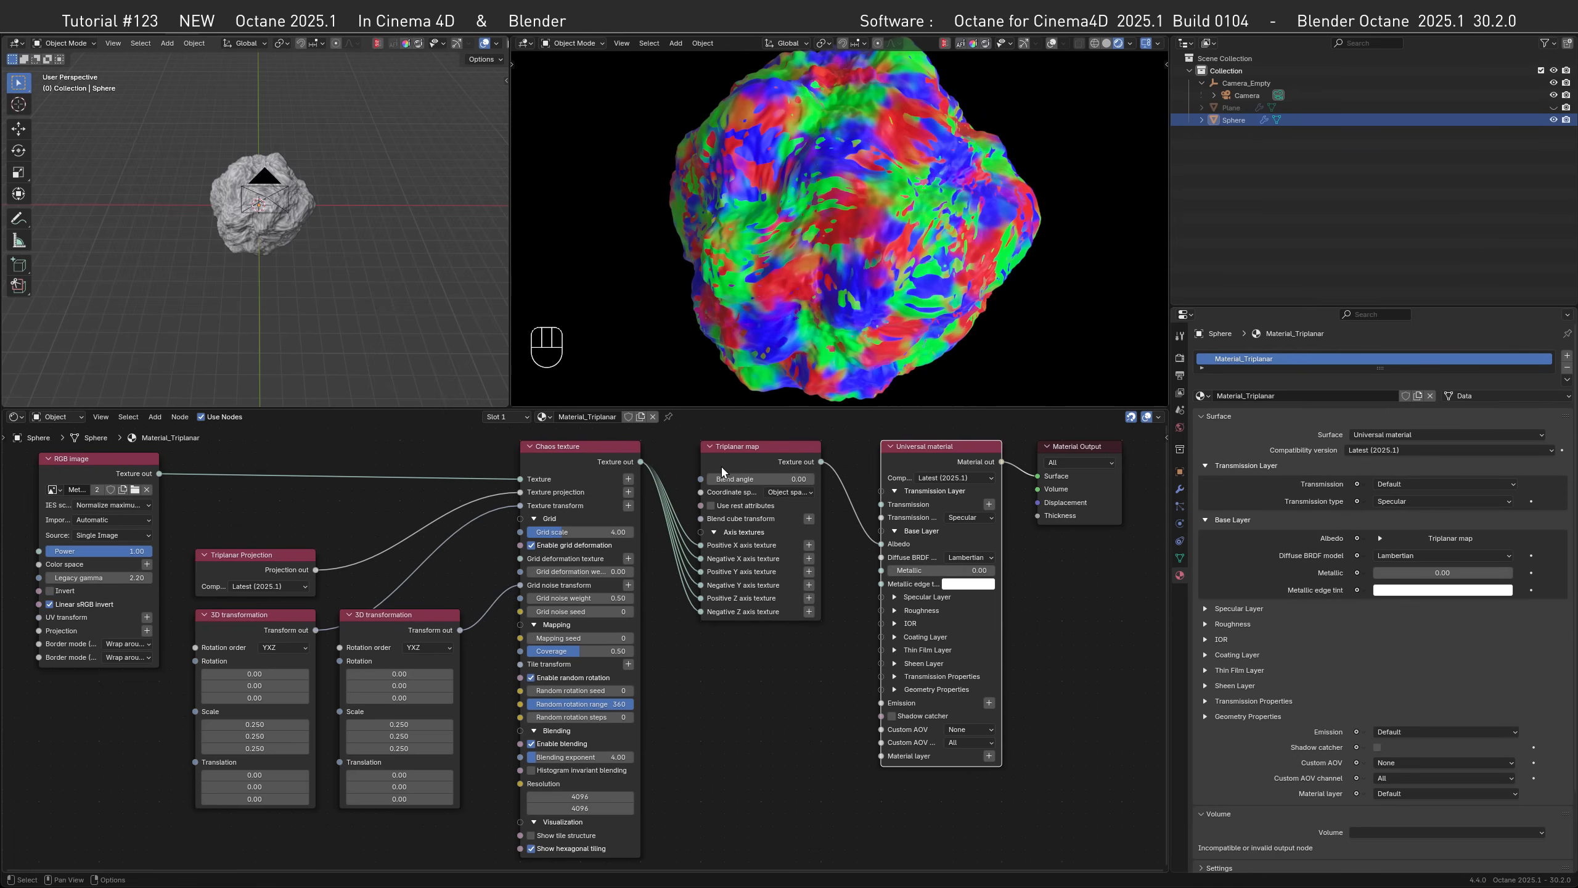
click(532, 848)
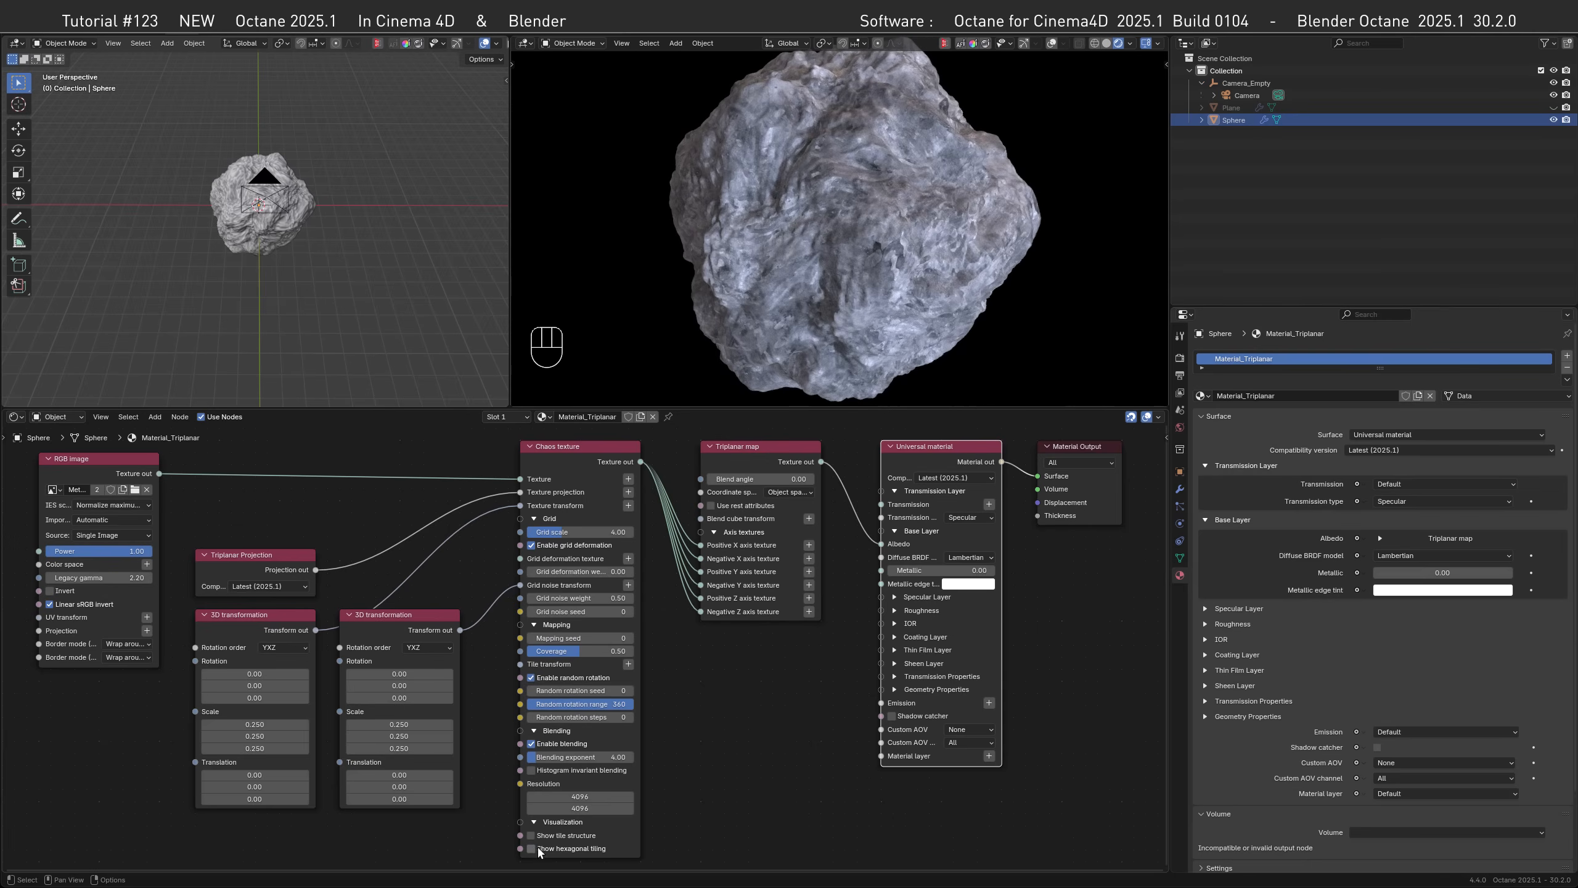
- Set the Triplanar map's blend angle to 25
click(787, 482)
text(25)
key(Return)
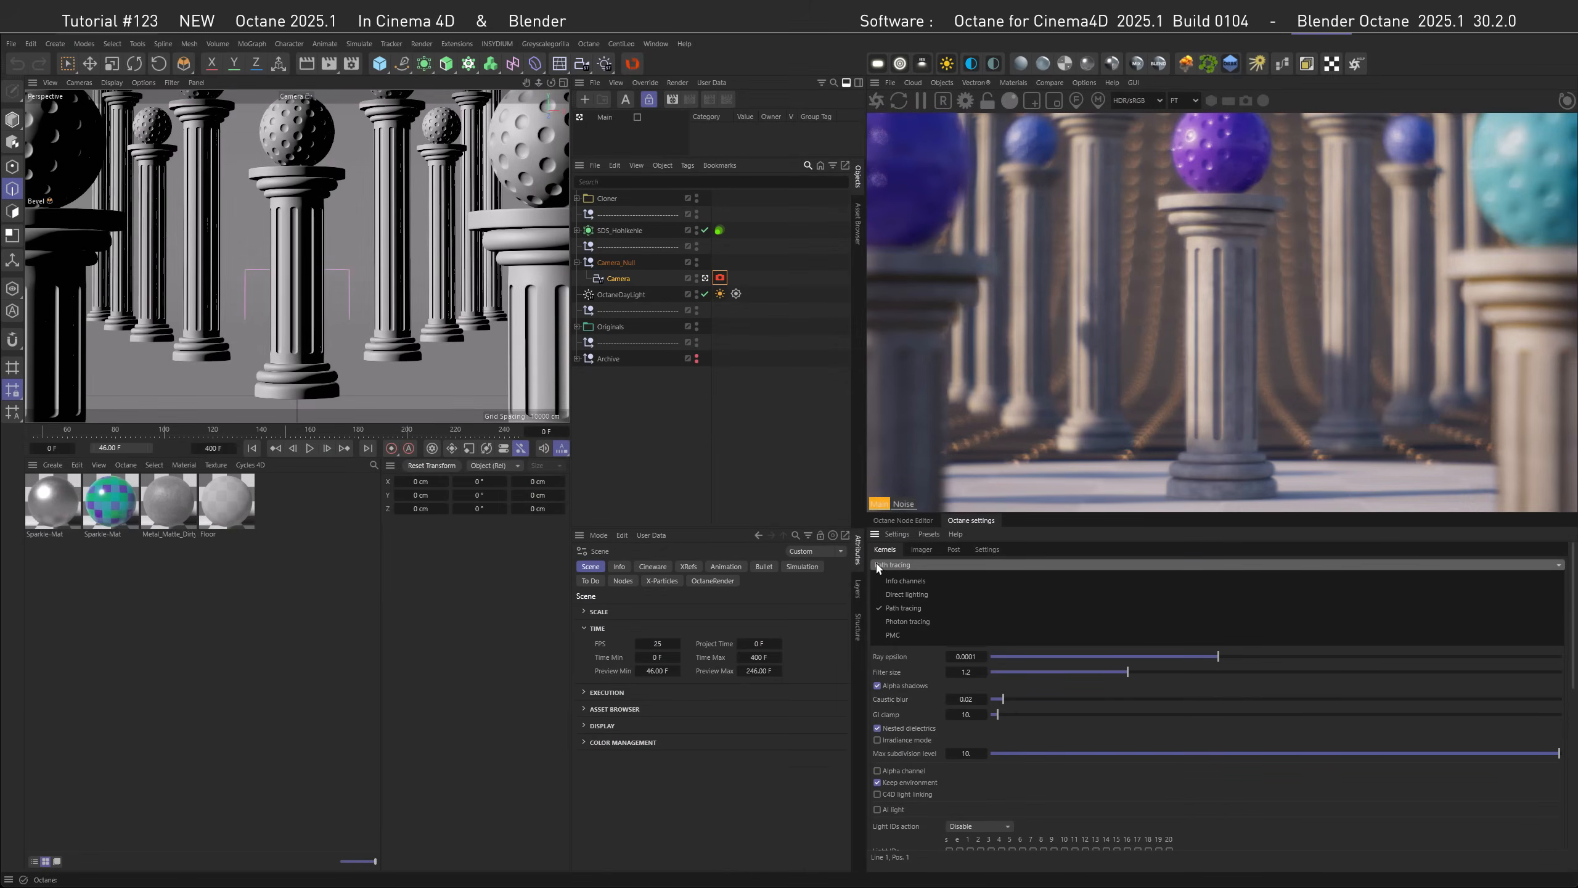
- In Cinema 4D, try 512 parallel samples for the path tracing kernel, then set the value back to 32
drag(1573, 638, 1573, 760)
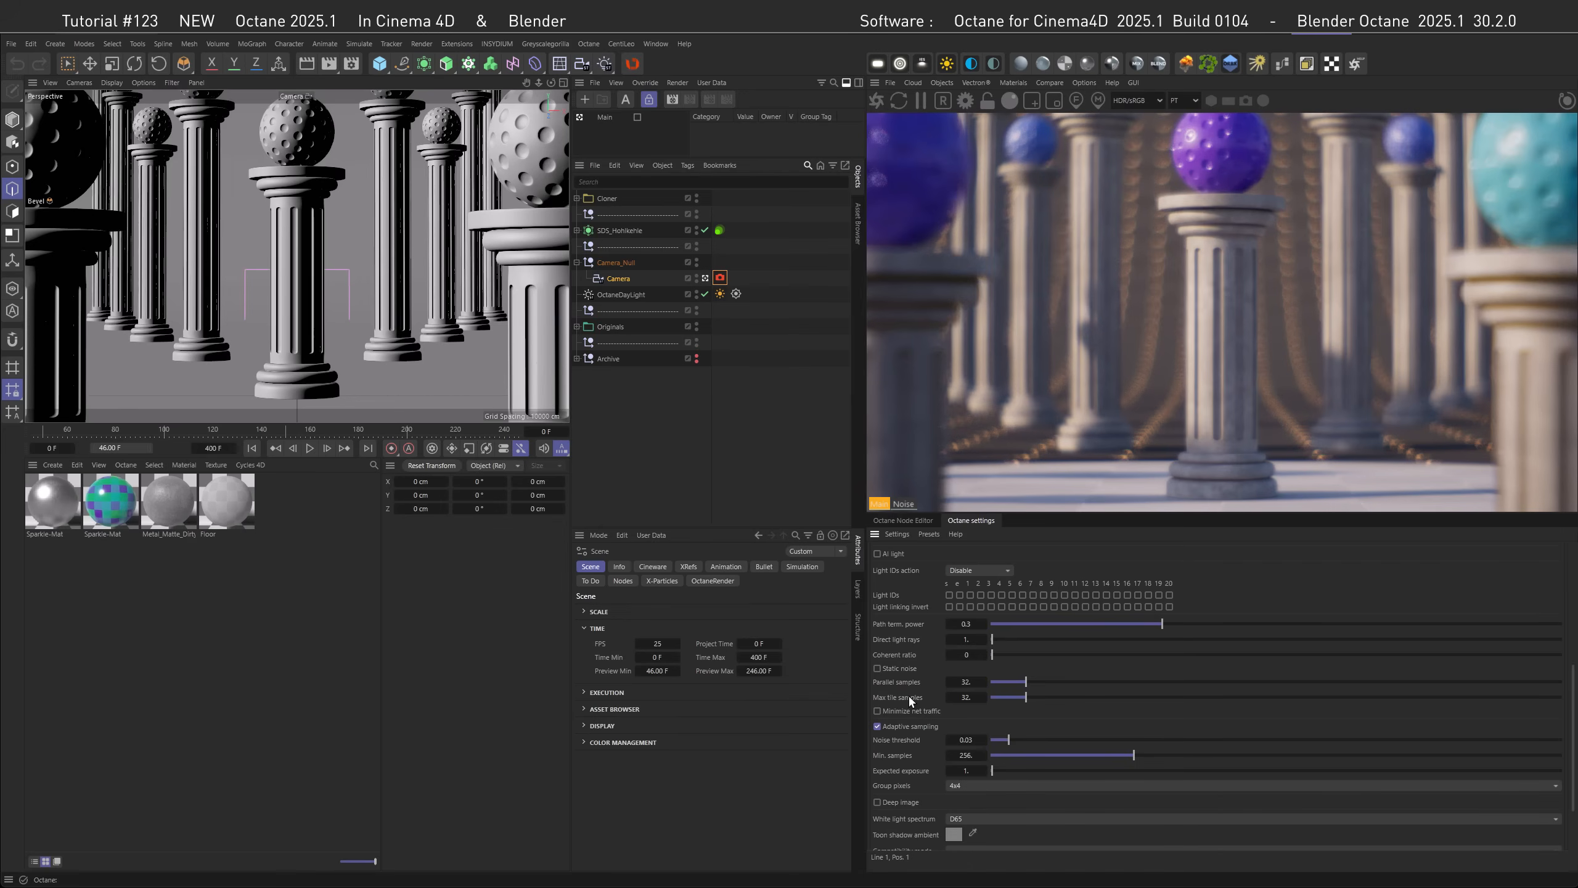
drag(1027, 681, 1561, 682)
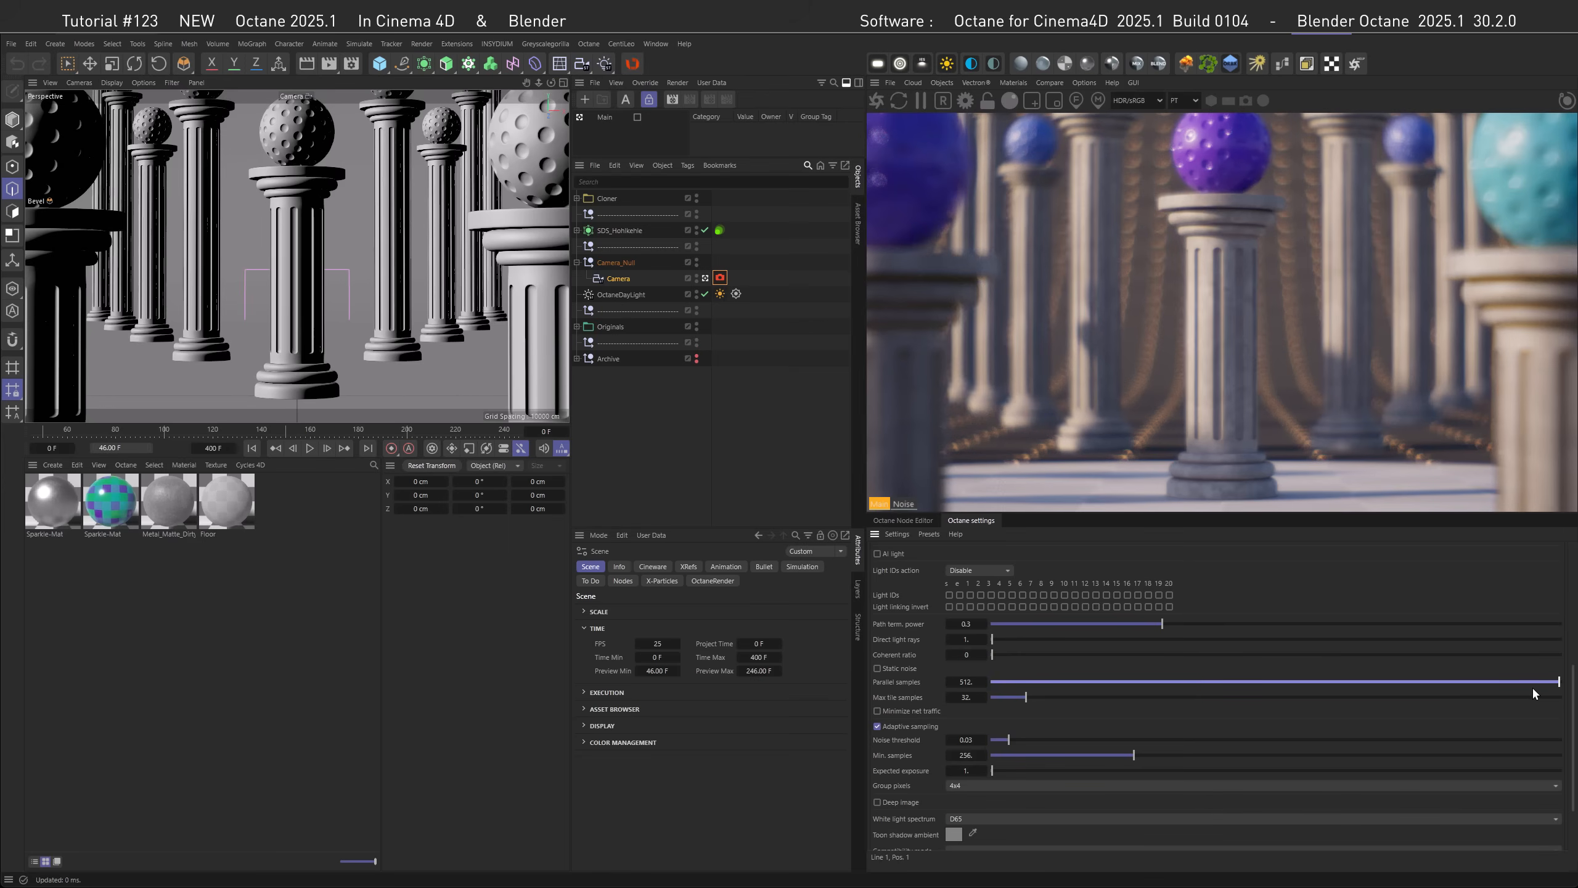
double_click(968, 682)
text(32)
key(Return)
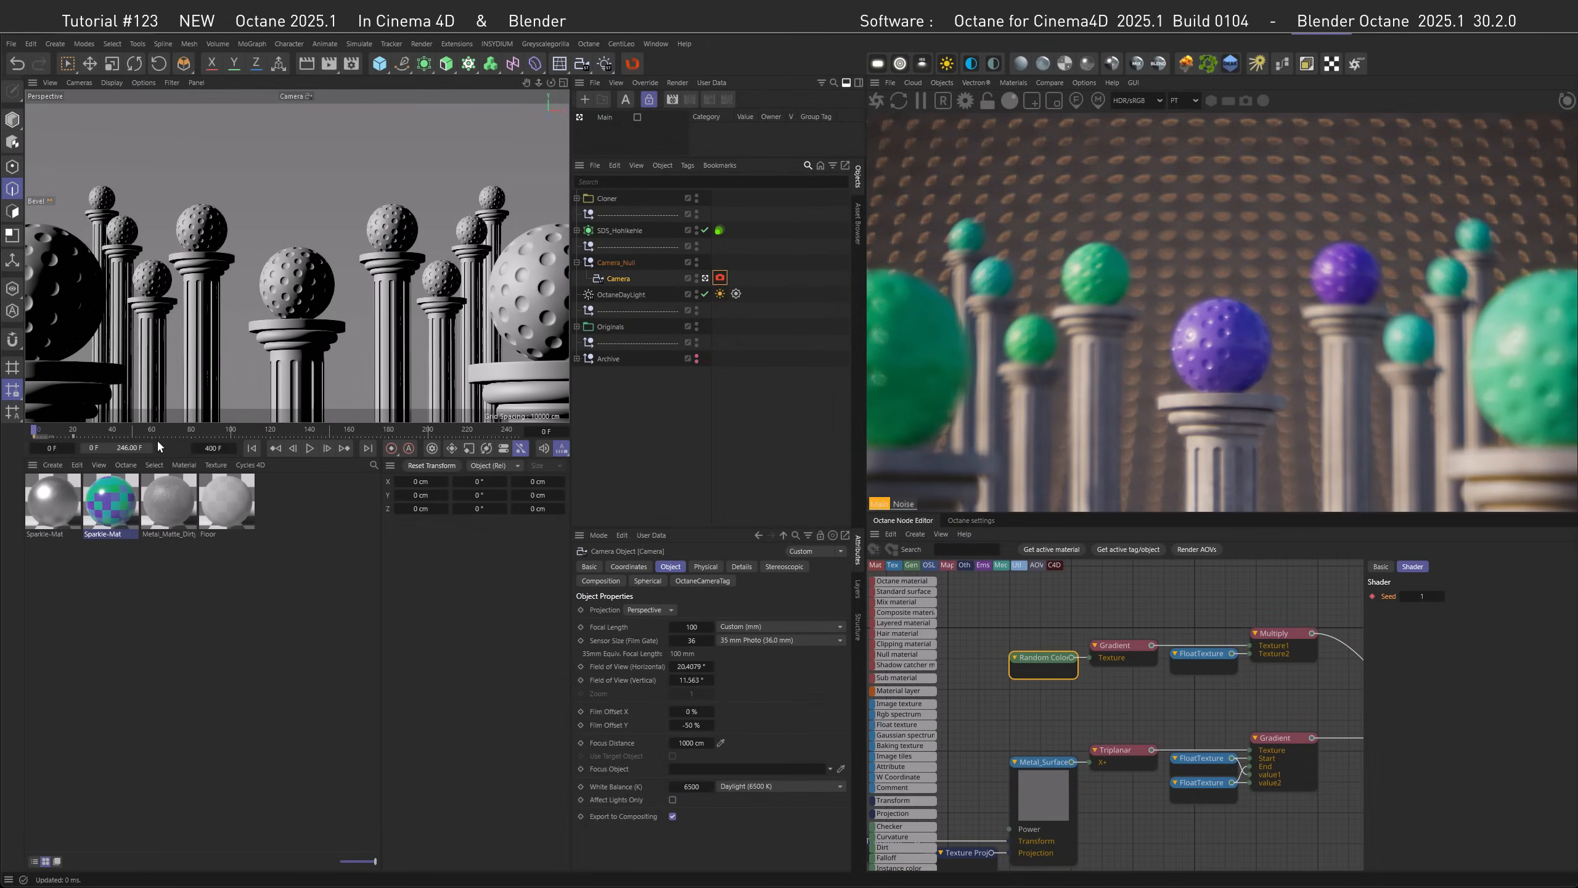
- Return the timeline to frame 0 and duplicate the Random Color node in the material's node graph
mouse_move(45, 434)
mouse_down()
mouse_move(60, 433)
mouse_move(34, 434)
mouse_up()
drag(997, 627, 1036, 689)
key(ctrl+c)
key(ctrl+v)
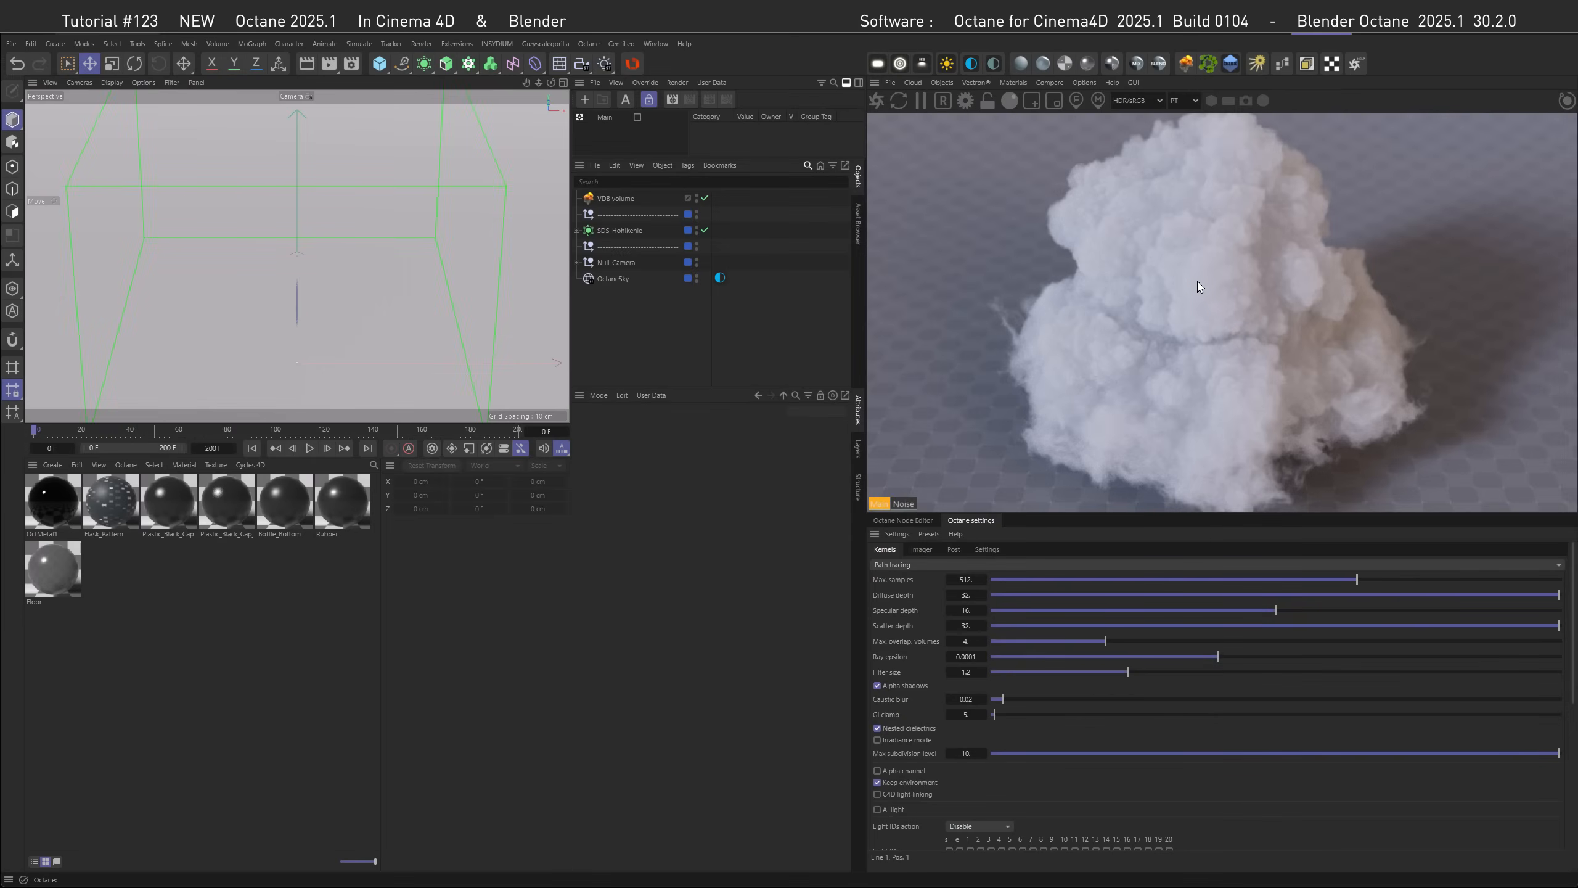
- Set the ray step increase factor of the VDB volume's Volume Medium to 100%
click(621, 199)
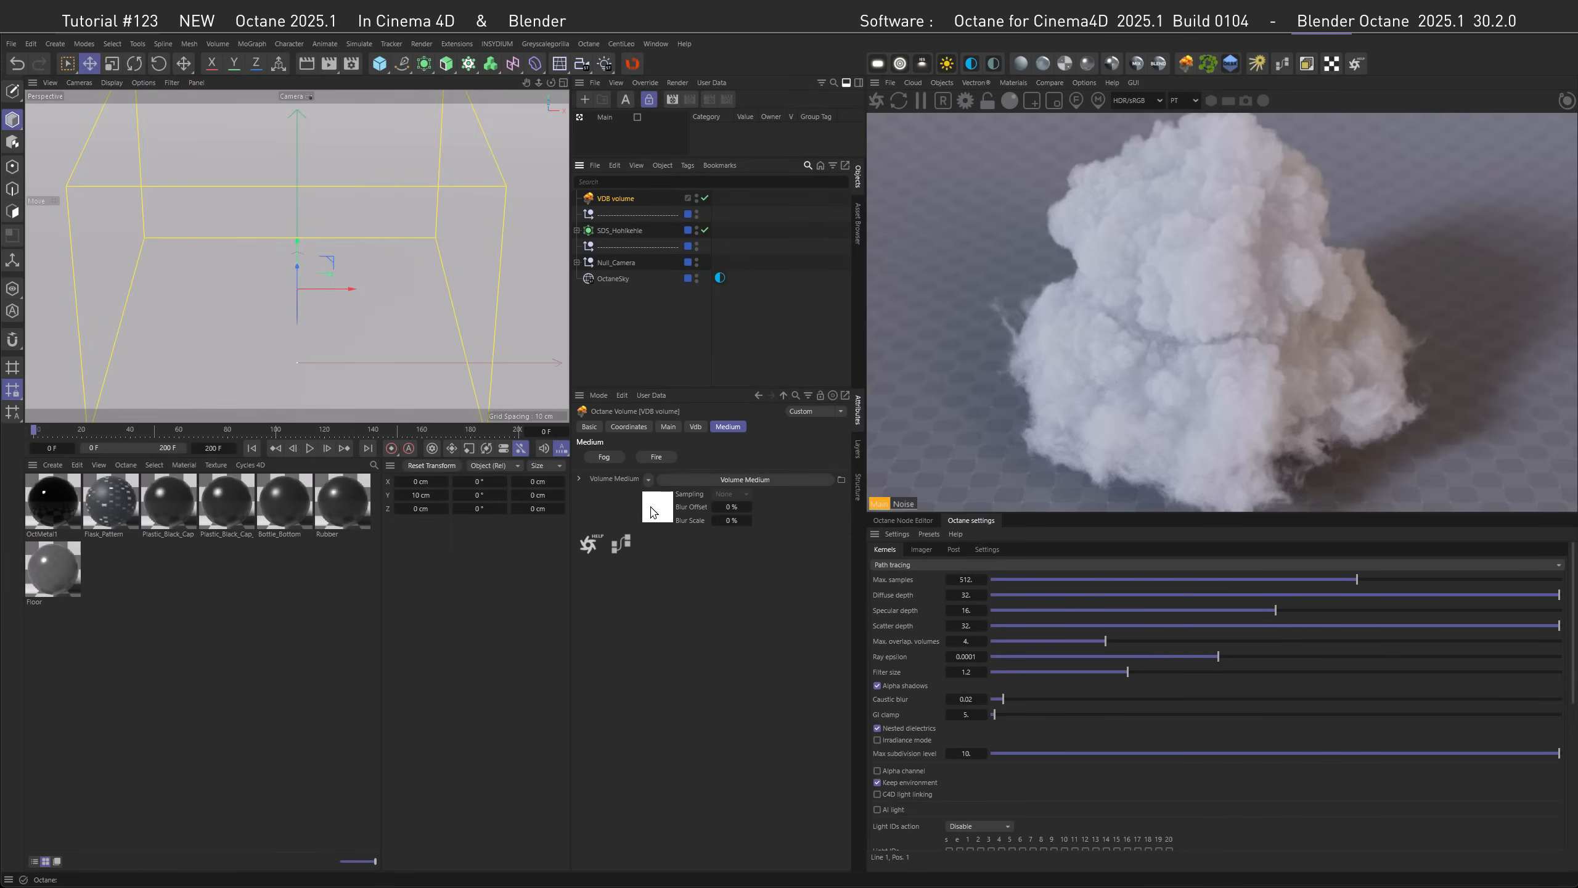
click(652, 508)
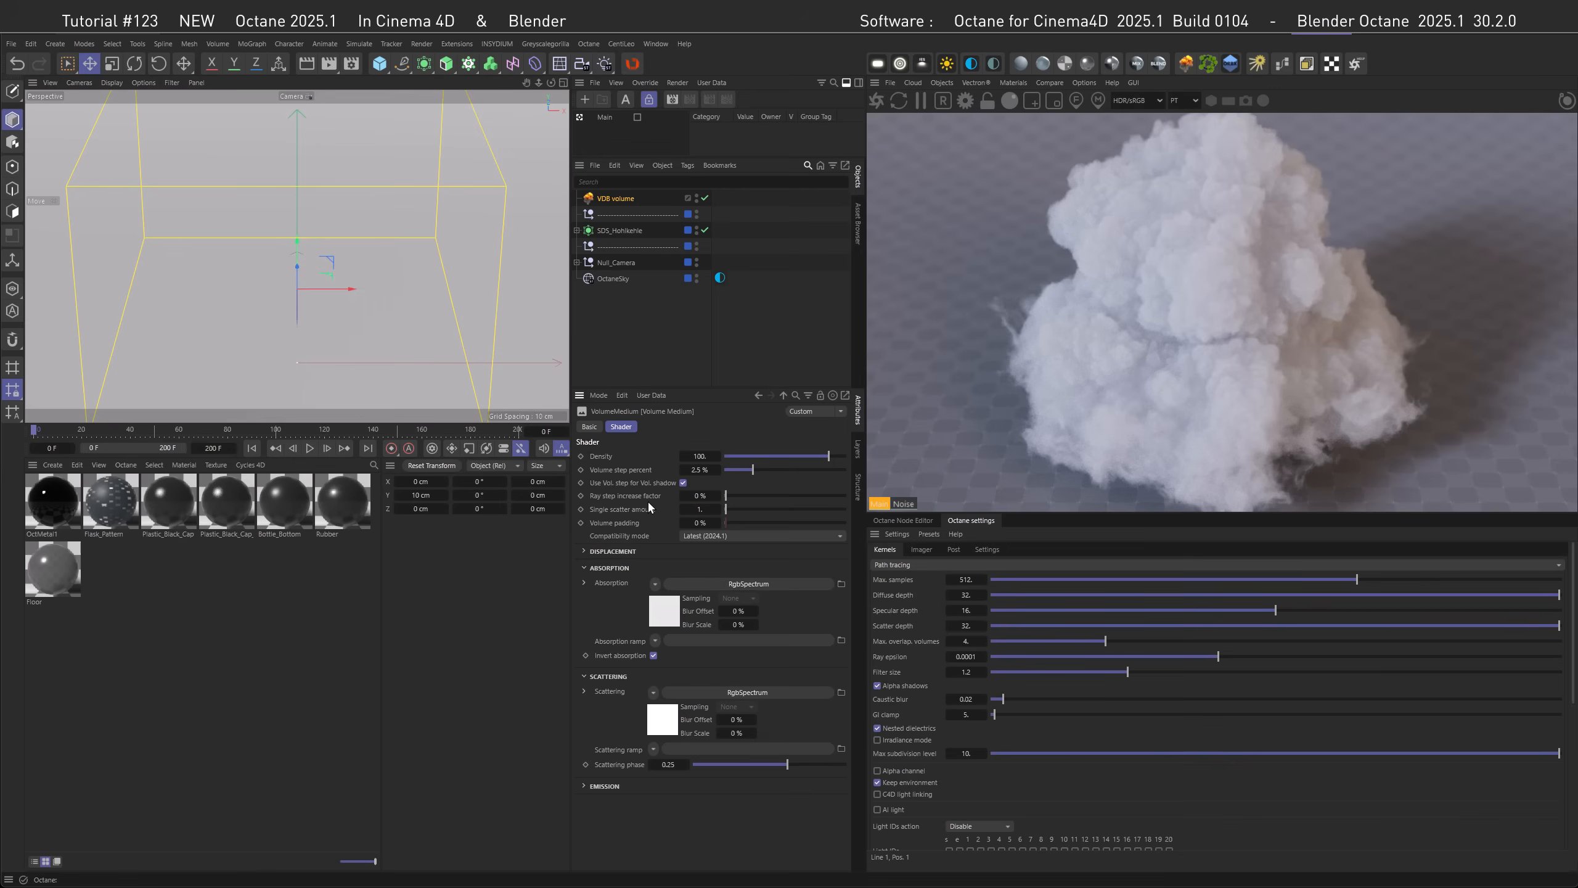
drag(727, 493, 857, 500)
click(701, 495)
text(100)
key(Return)
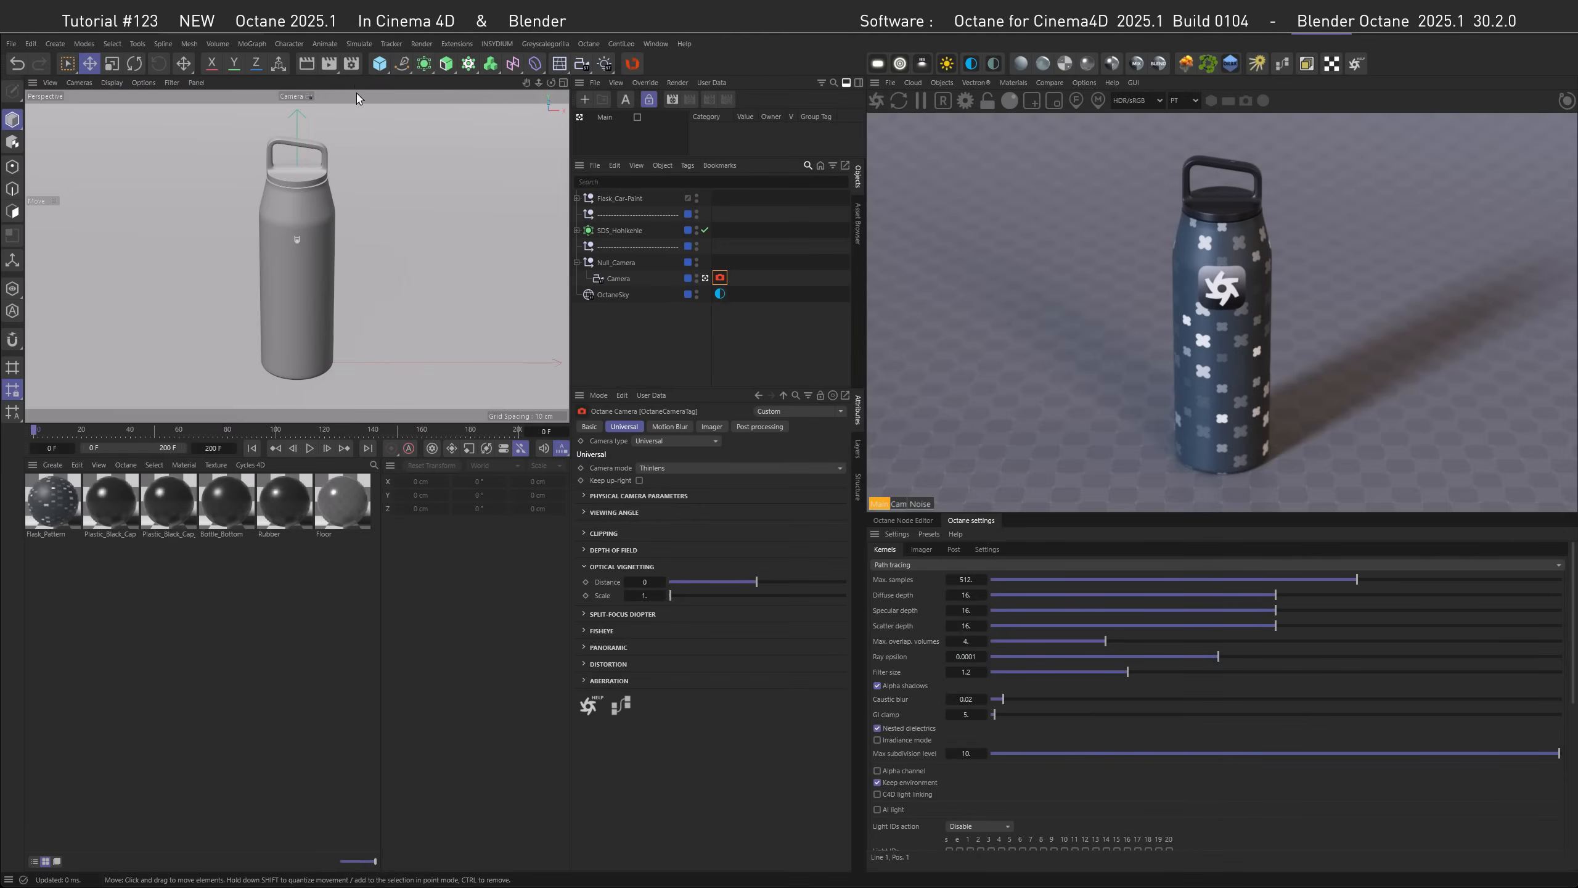
- Check the Camera mask entry in the Render AOV Manager and preview its pass before returning to the main render
click(351, 65)
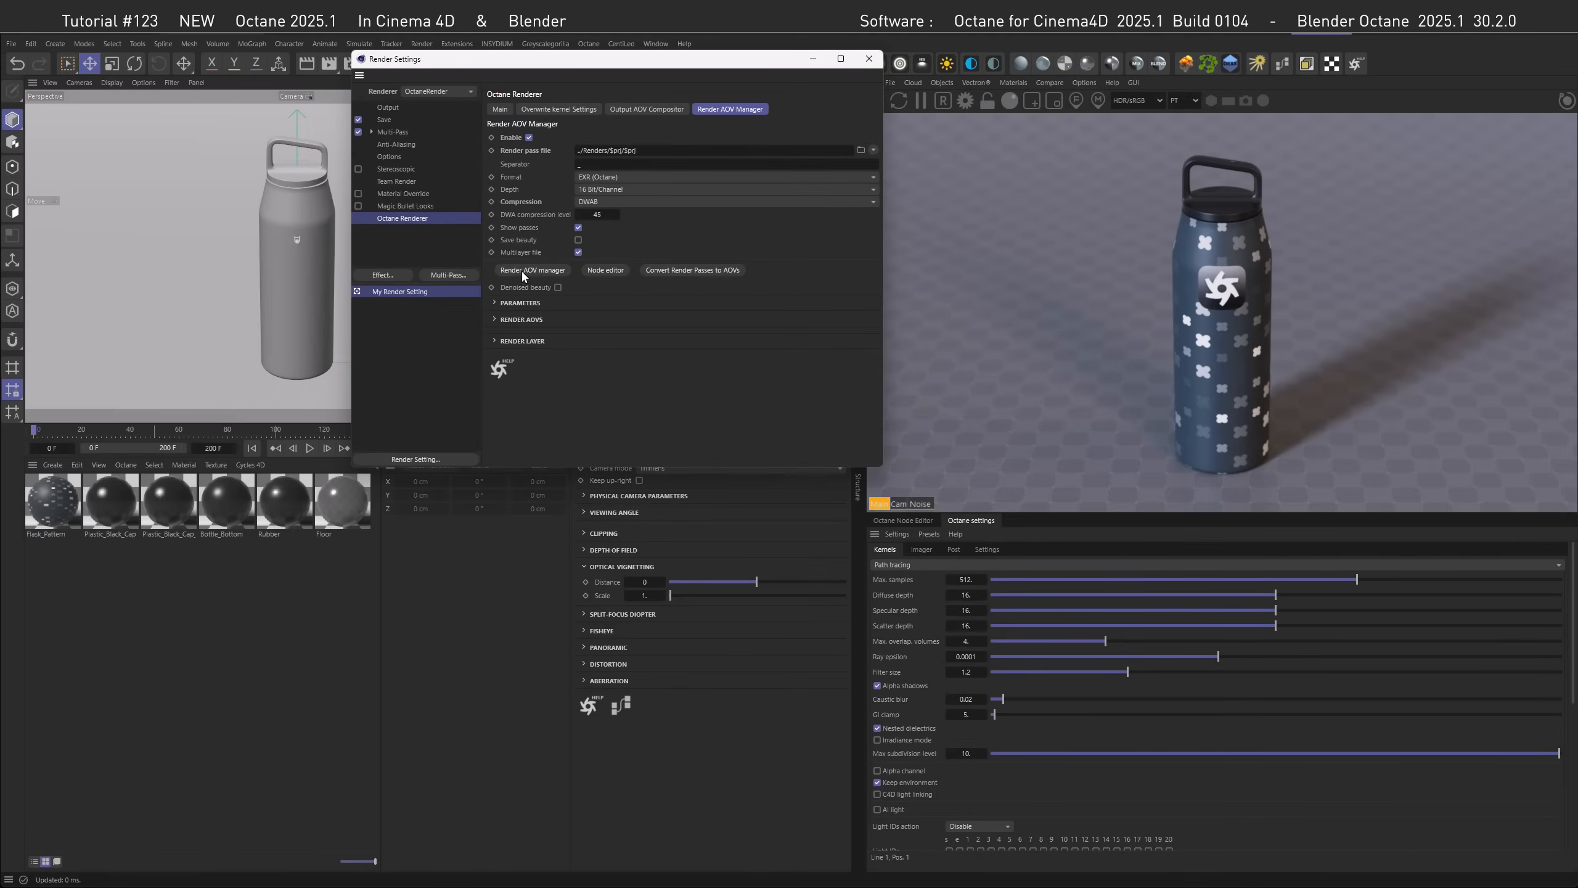
click(521, 274)
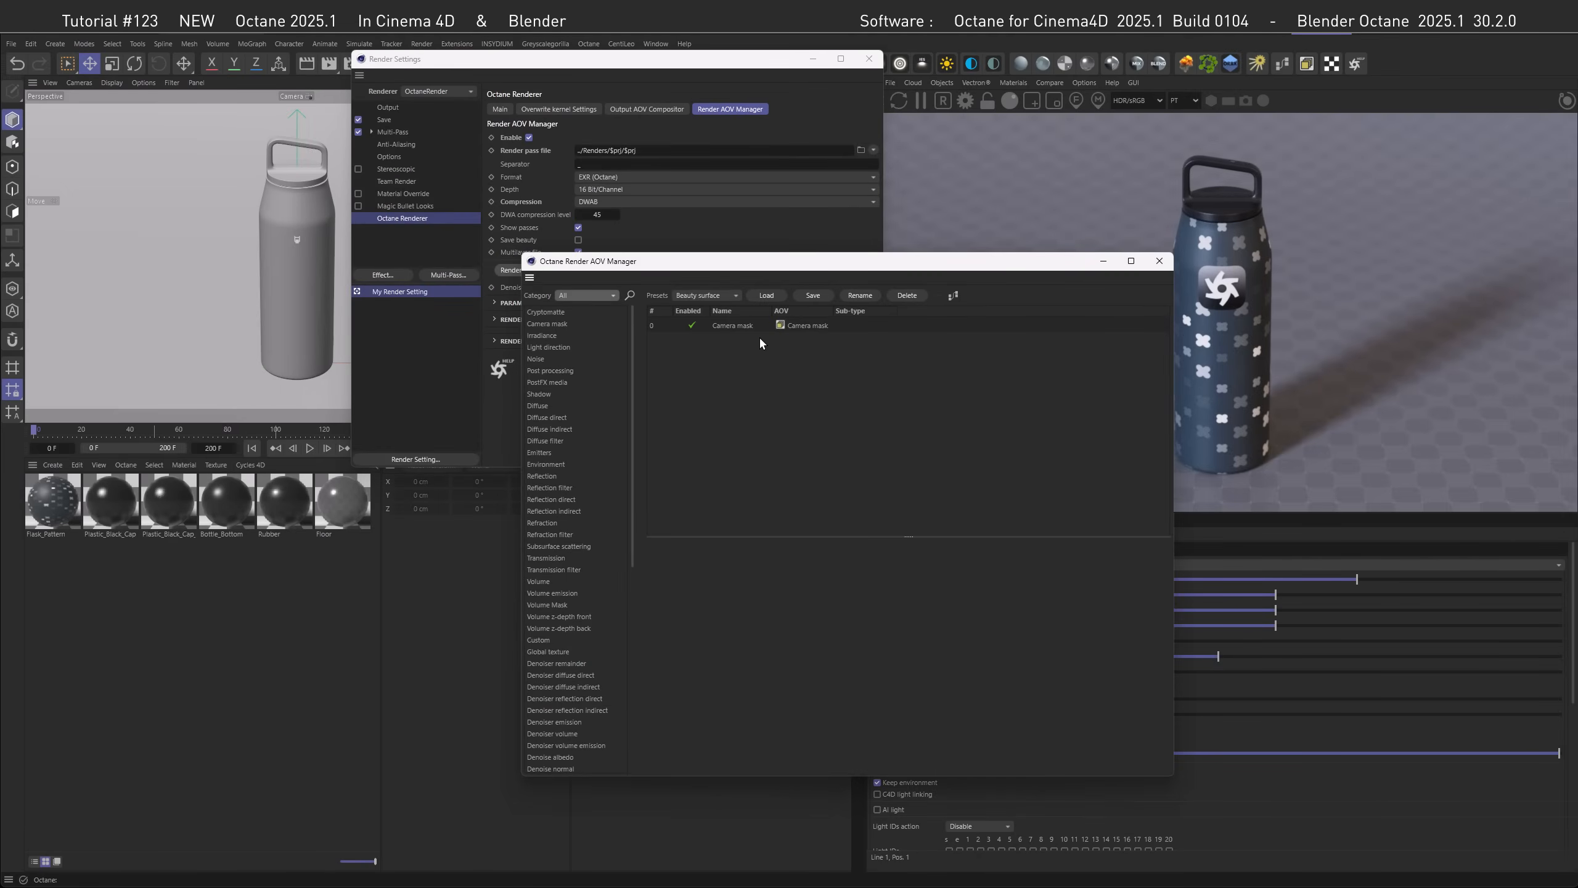
click(1160, 261)
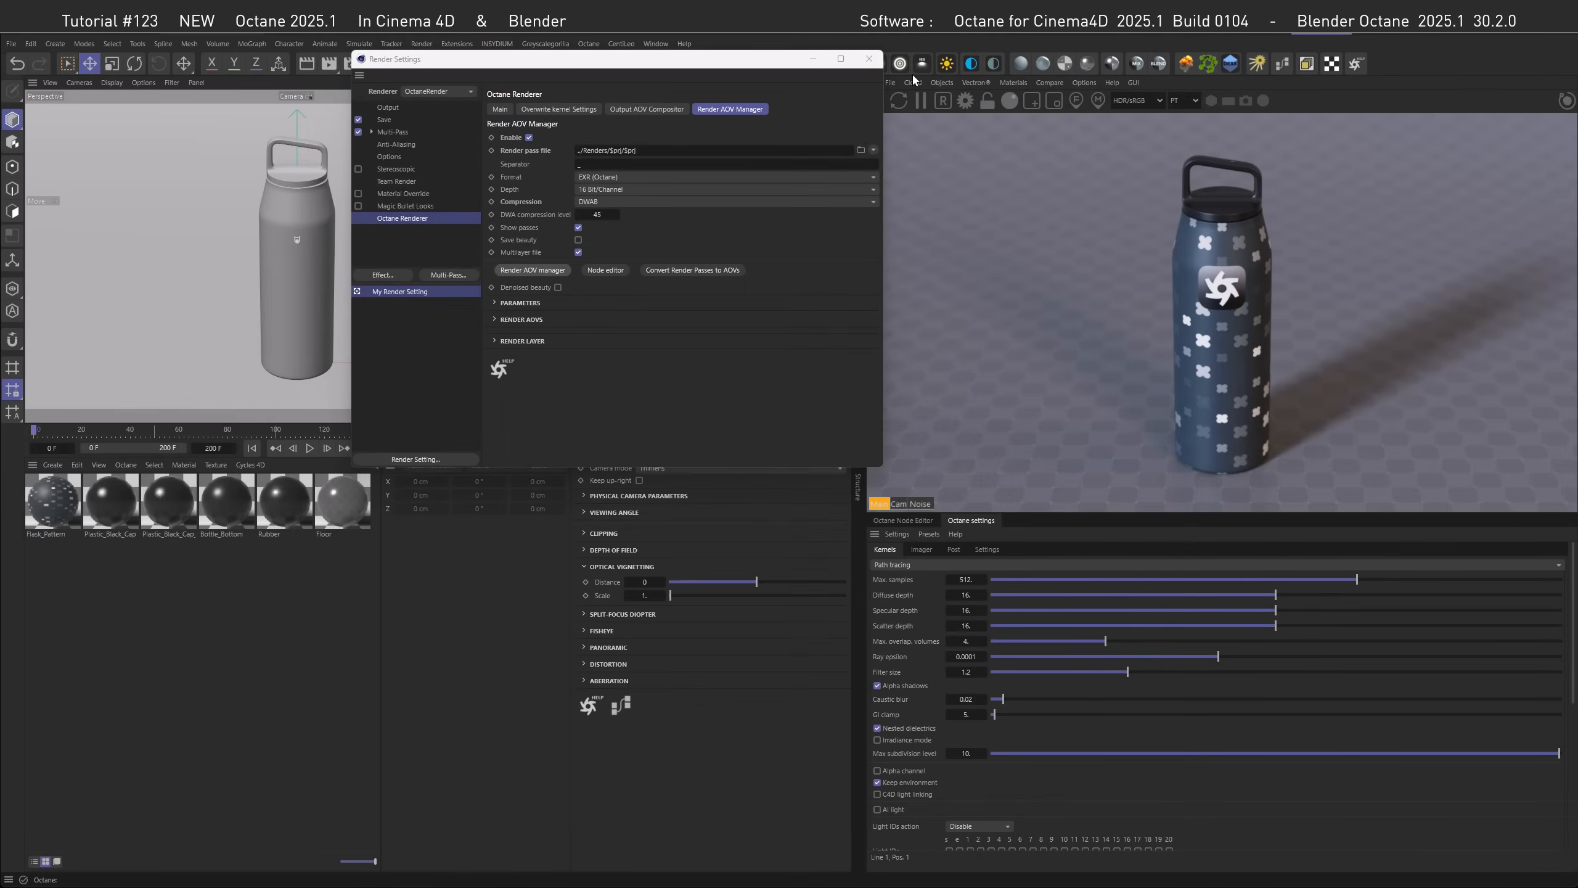
click(868, 59)
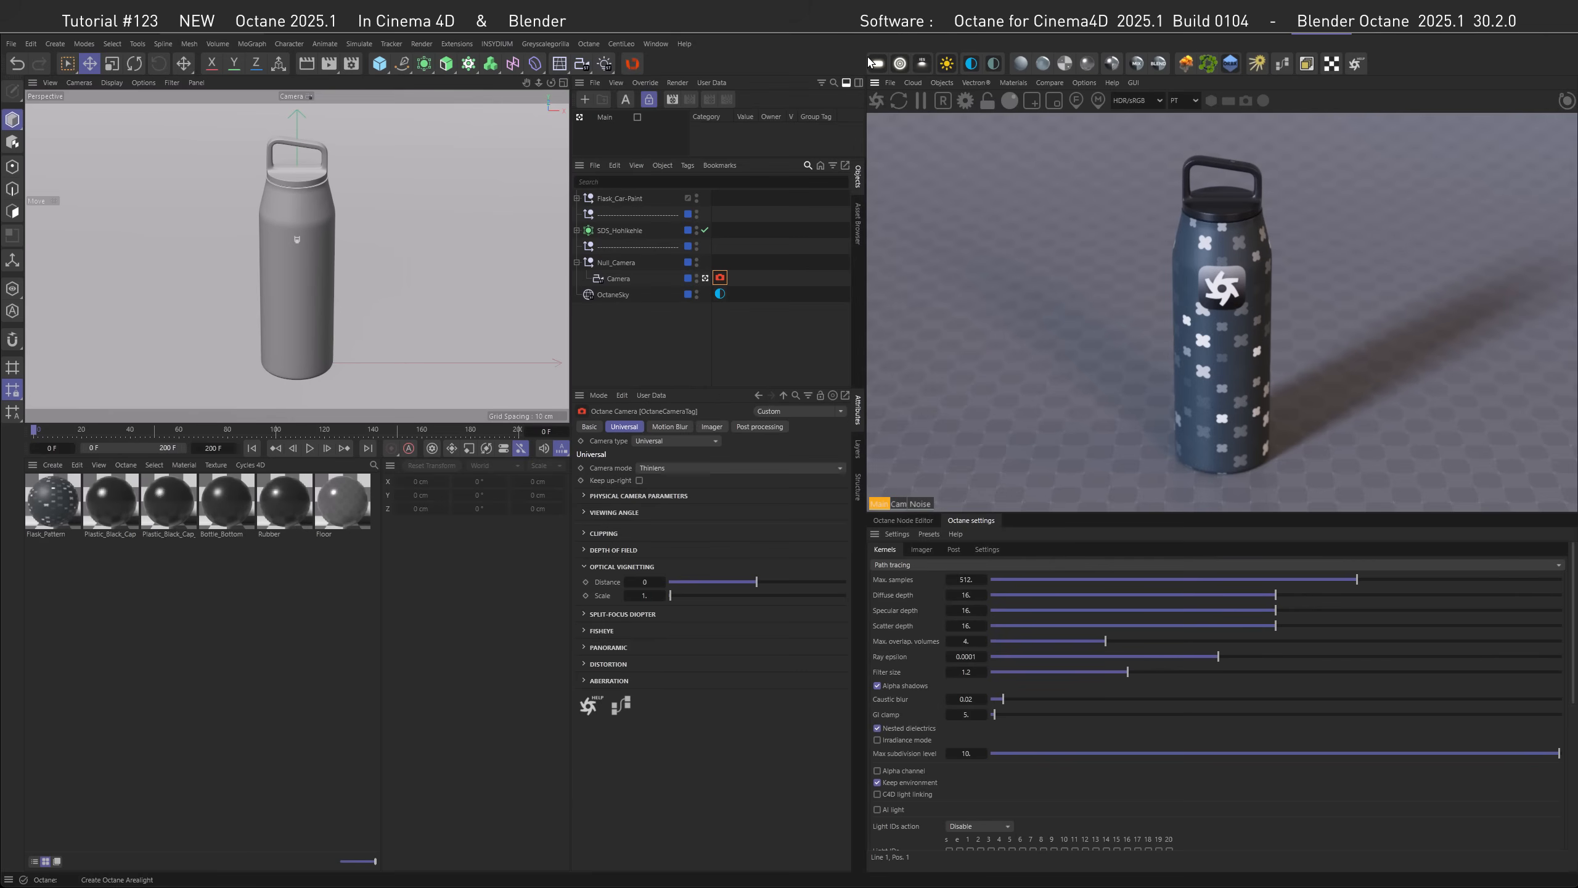
click(900, 504)
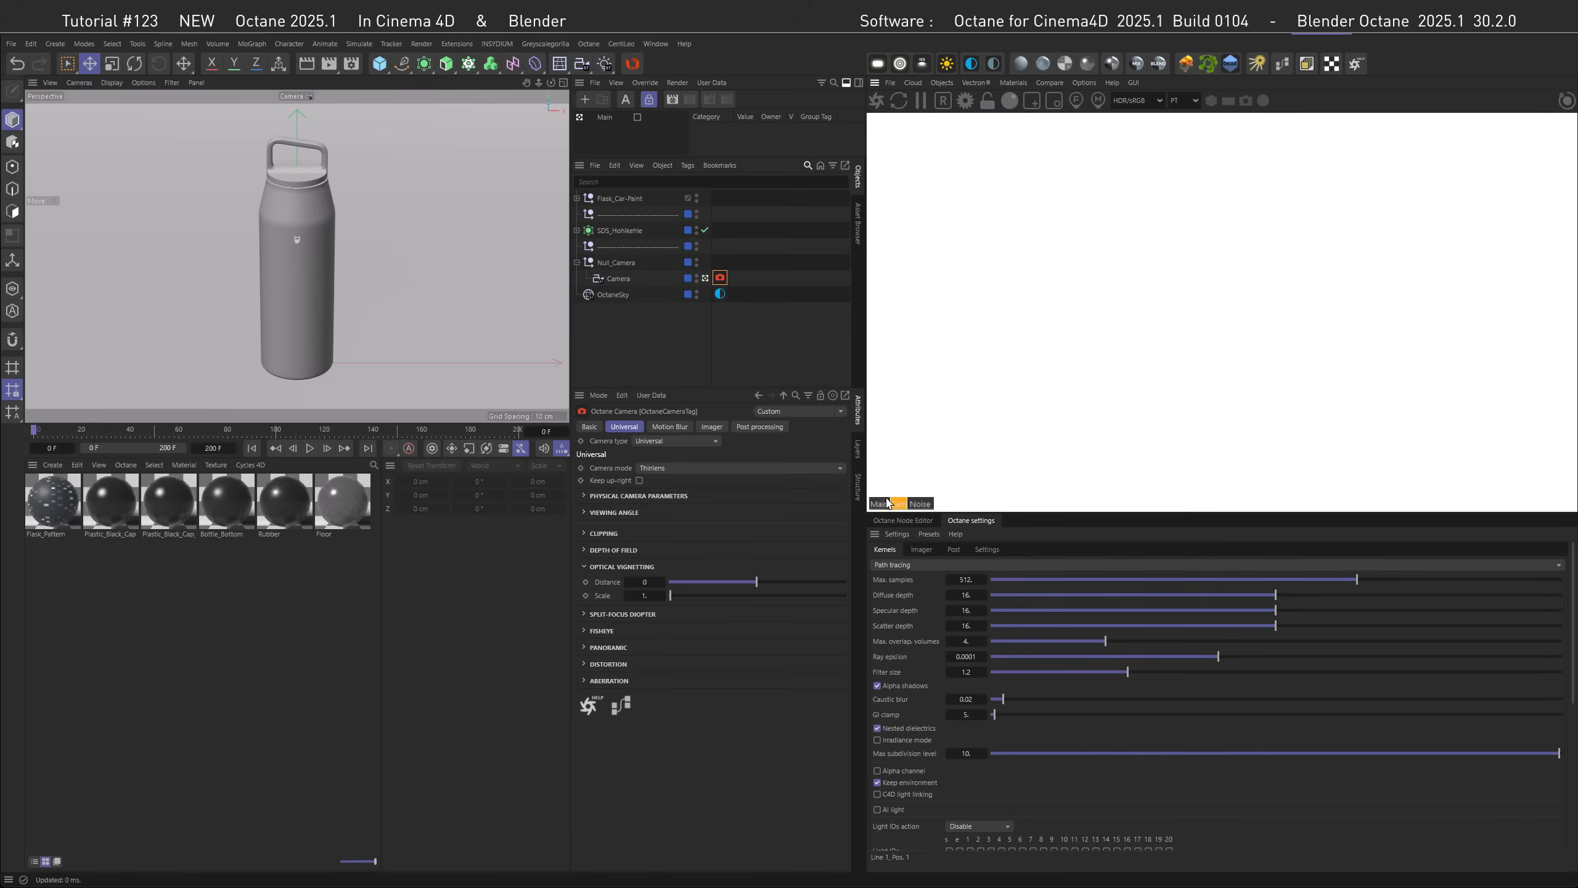
click(887, 504)
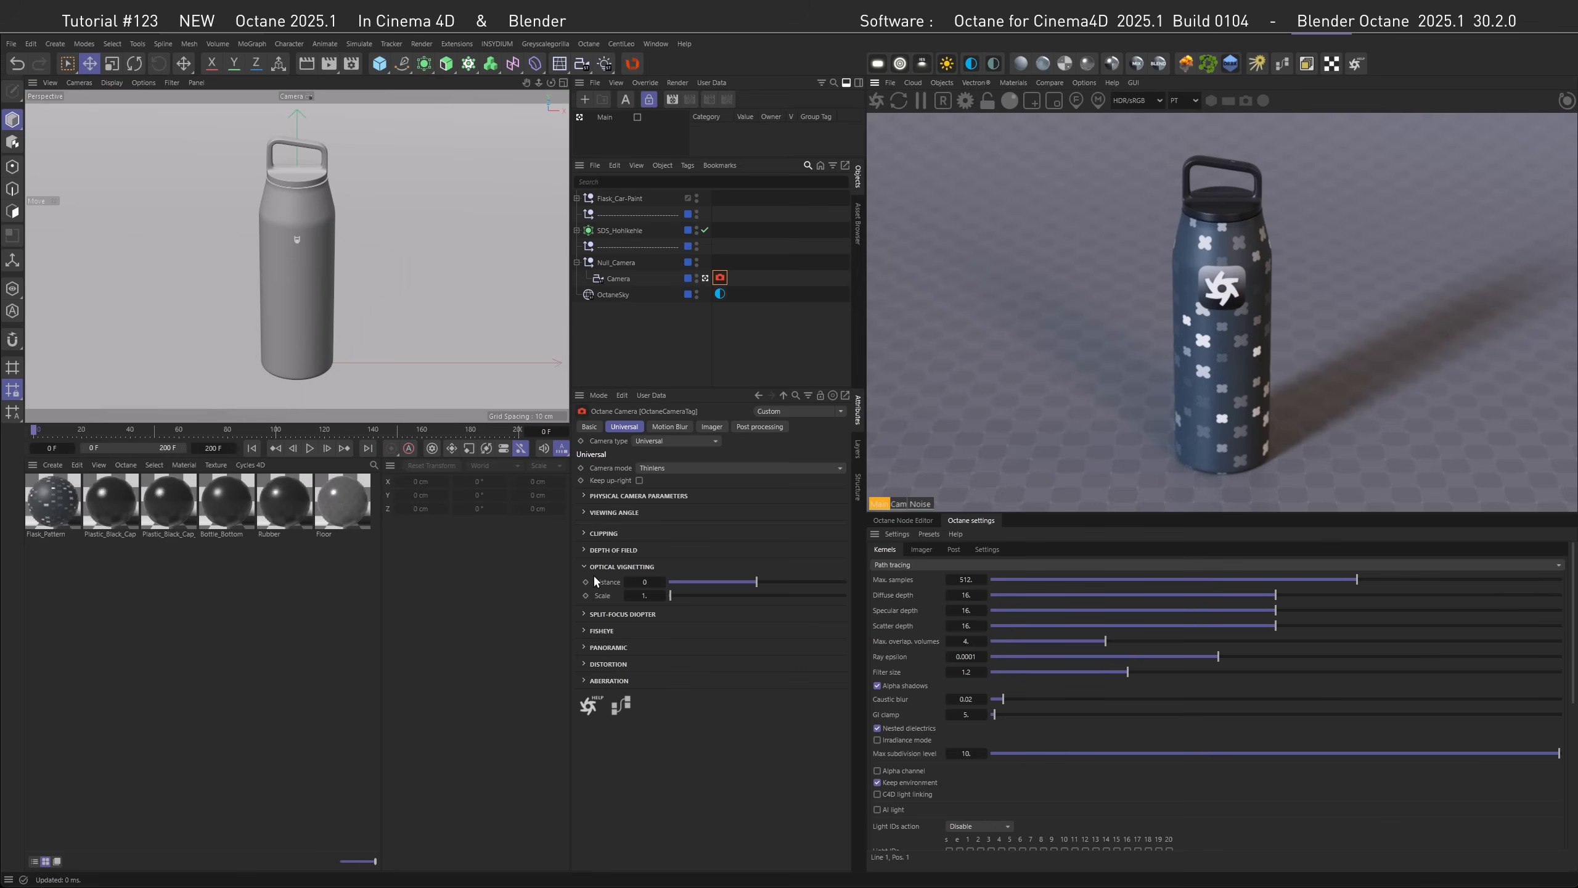
- Set the Octane camera's optical vignetting distance to about 0.07 and display the camera mask pass
drag(756, 581, 762, 581)
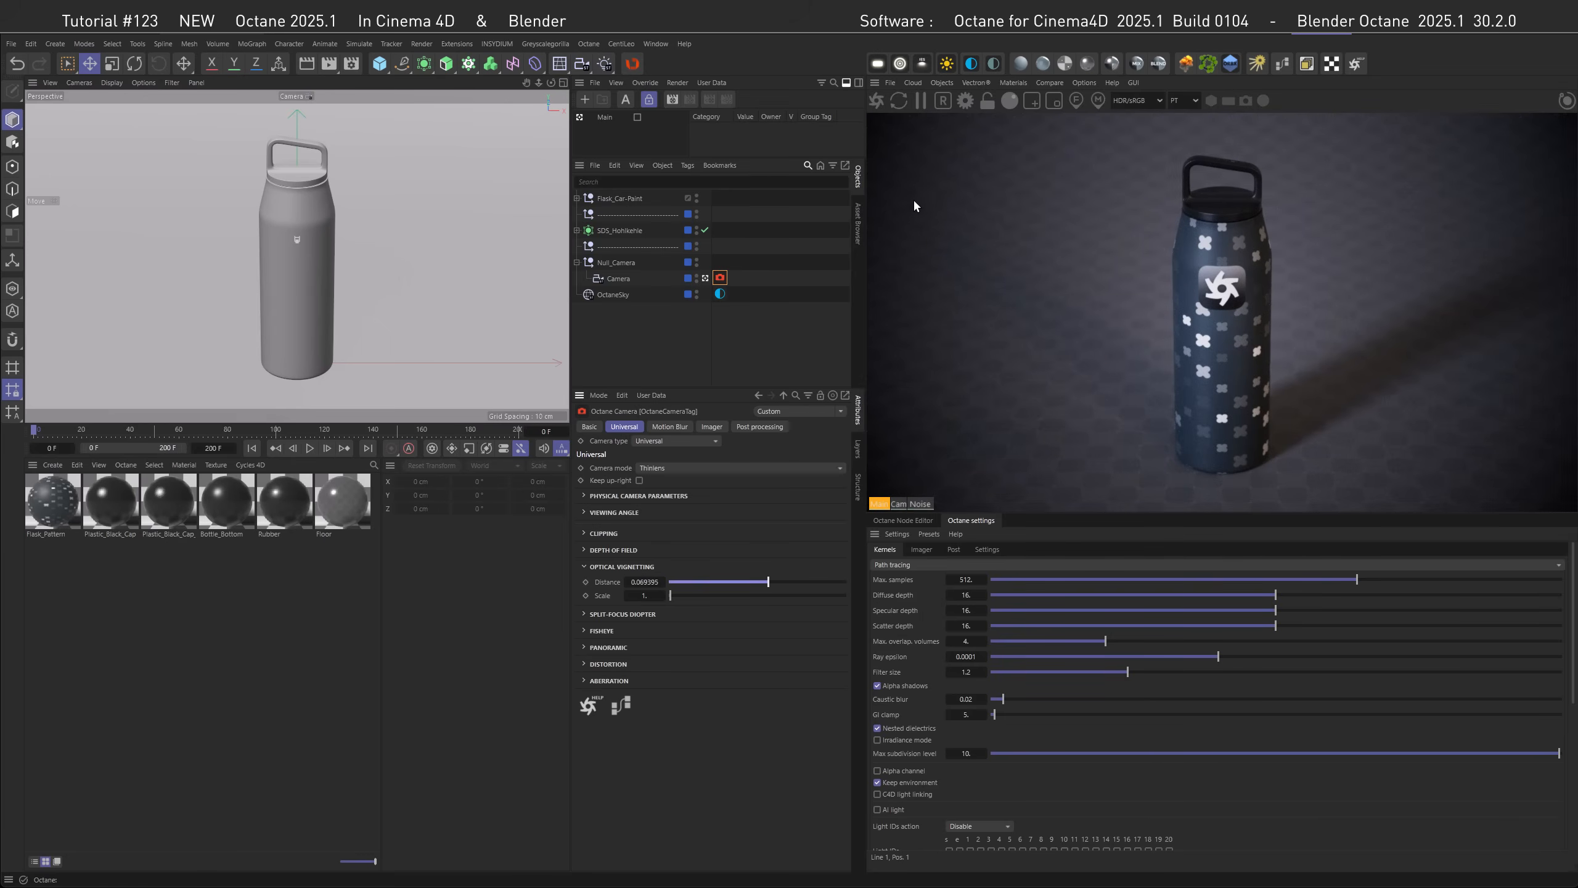
click(898, 504)
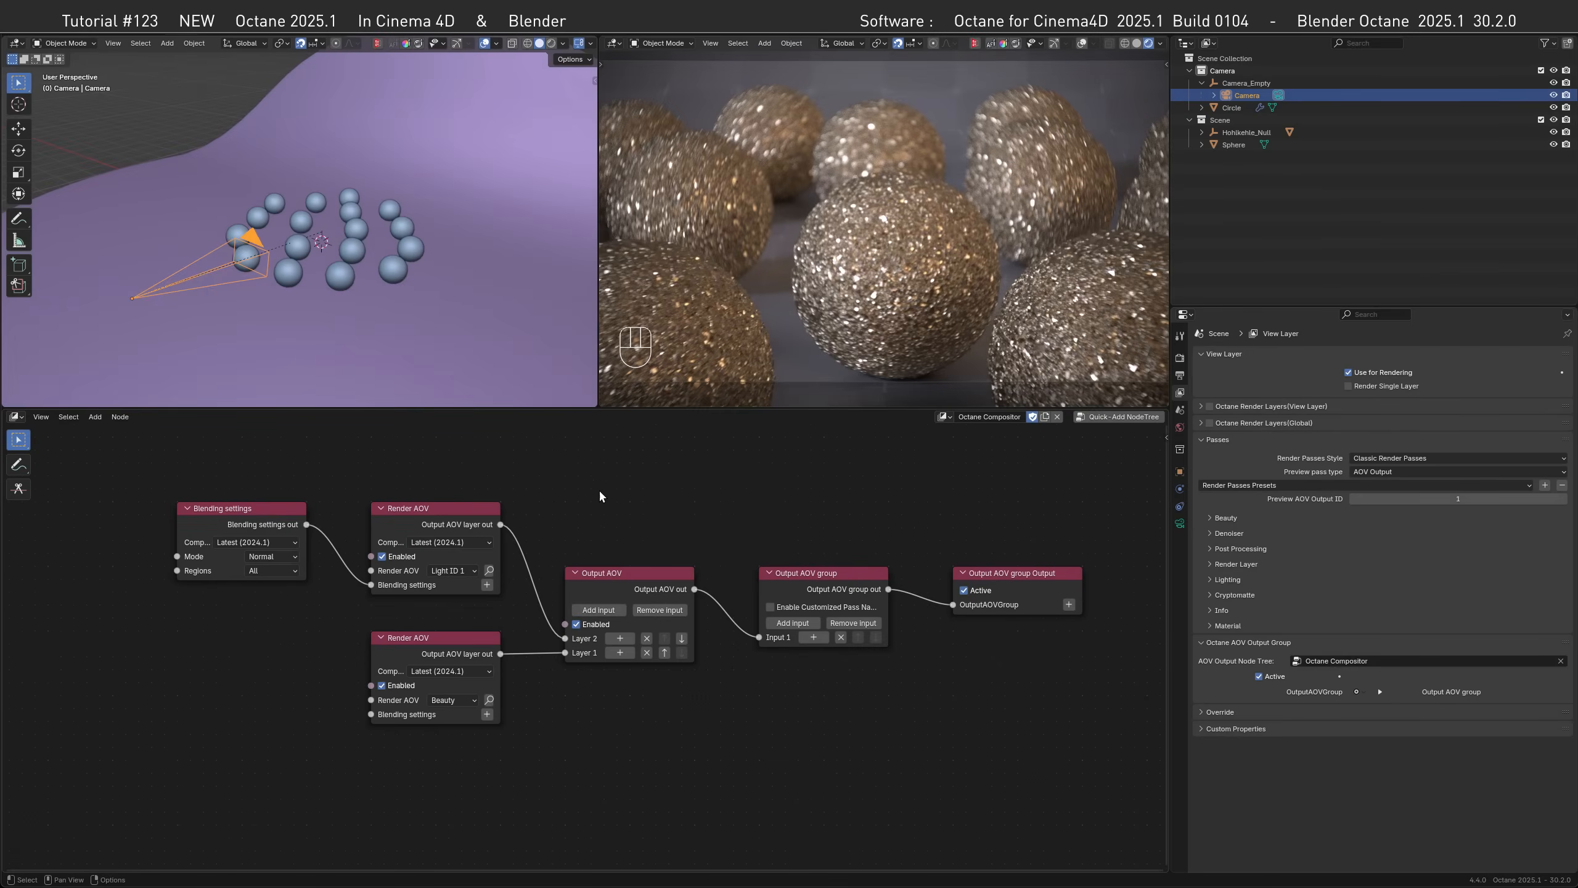
- In Blender, examine the blend modes available in the compositor's Blending settings node, leaving the mode at Normal
shift+middle_drag(604, 502, 806, 499)
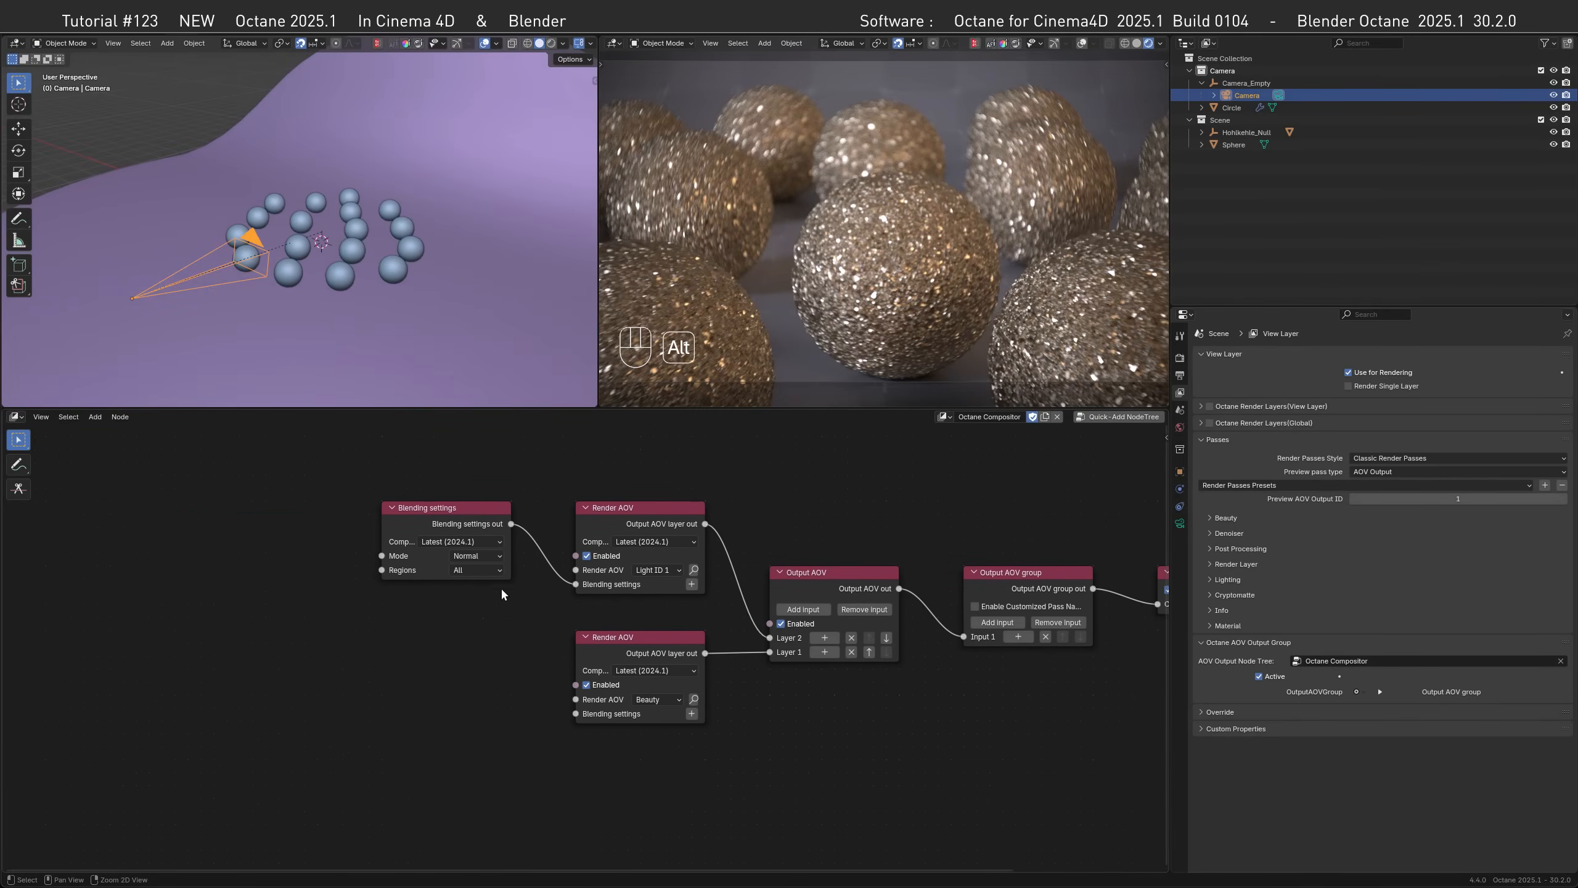
scroll(473, 604, up, 7)
middle_drag(478, 610, 525, 682)
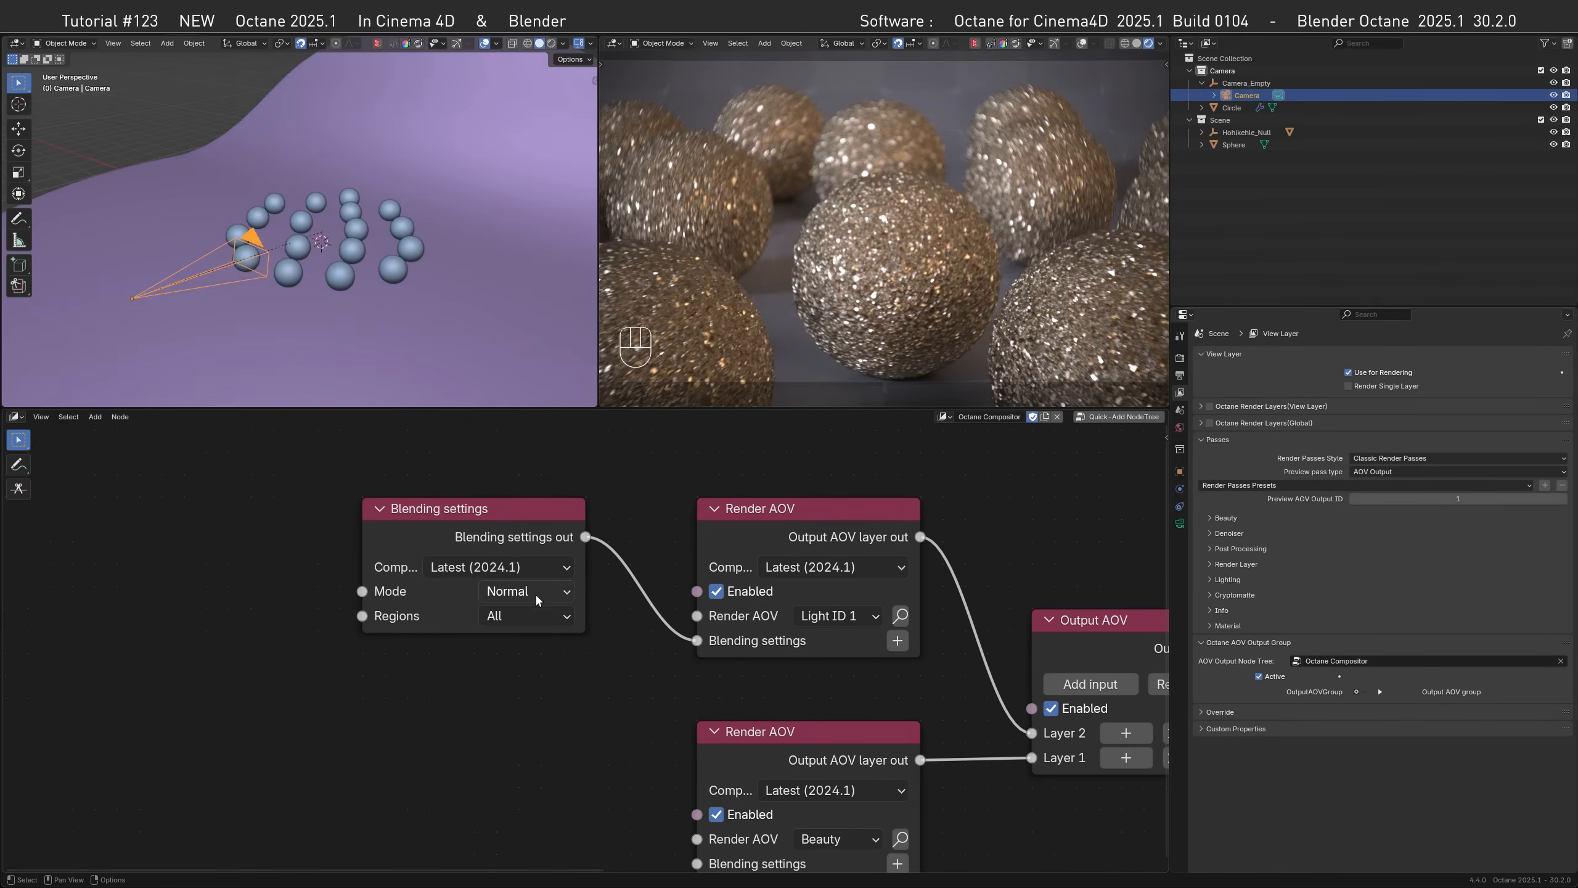
click(535, 591)
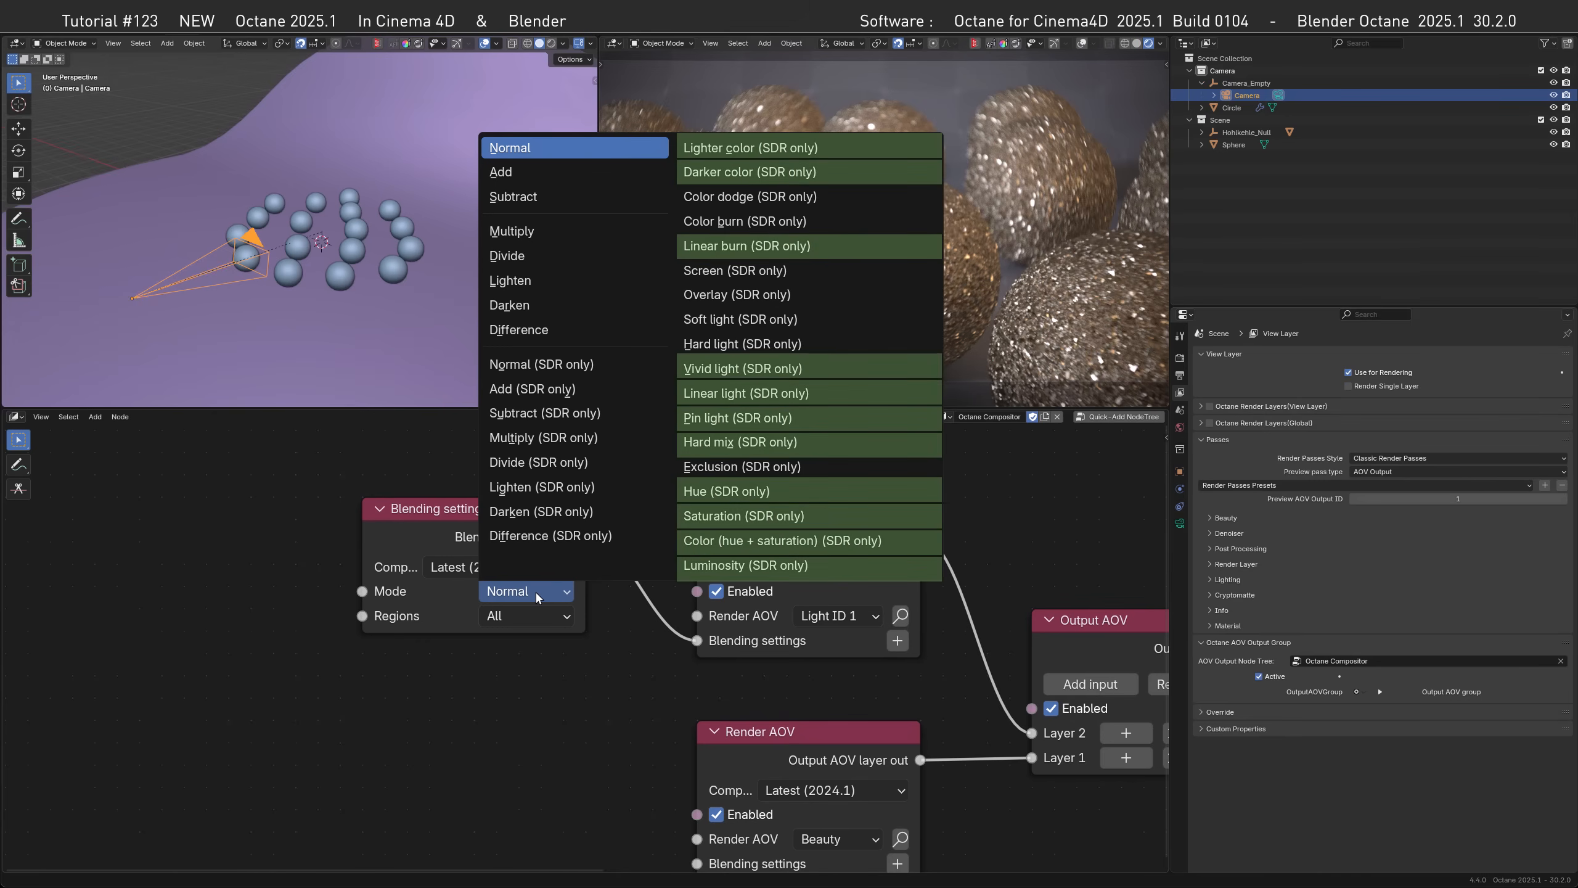
click(536, 591)
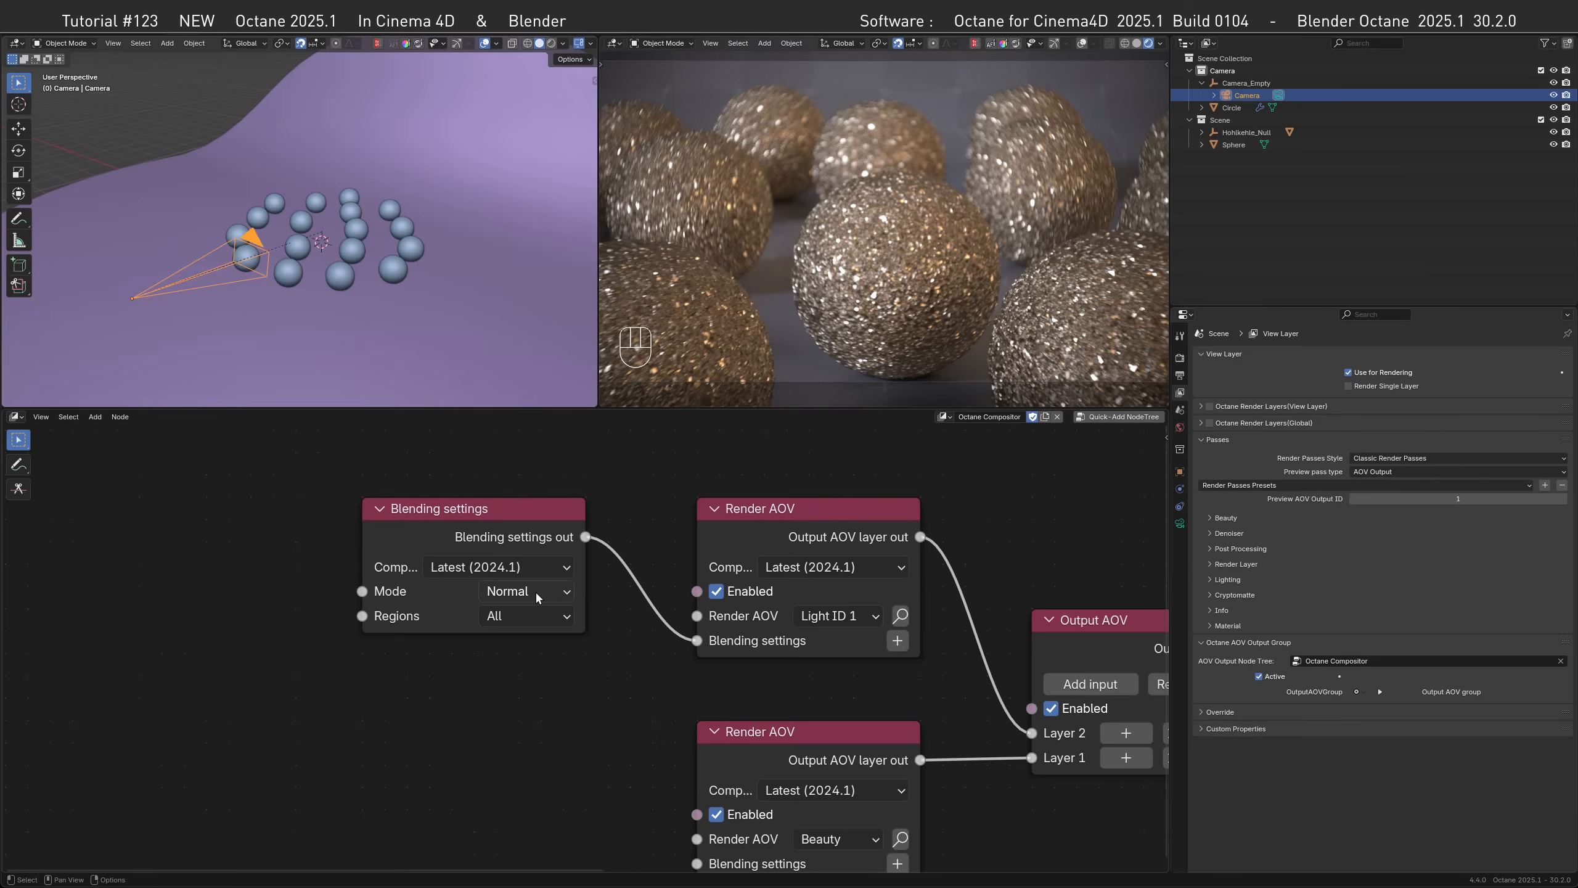